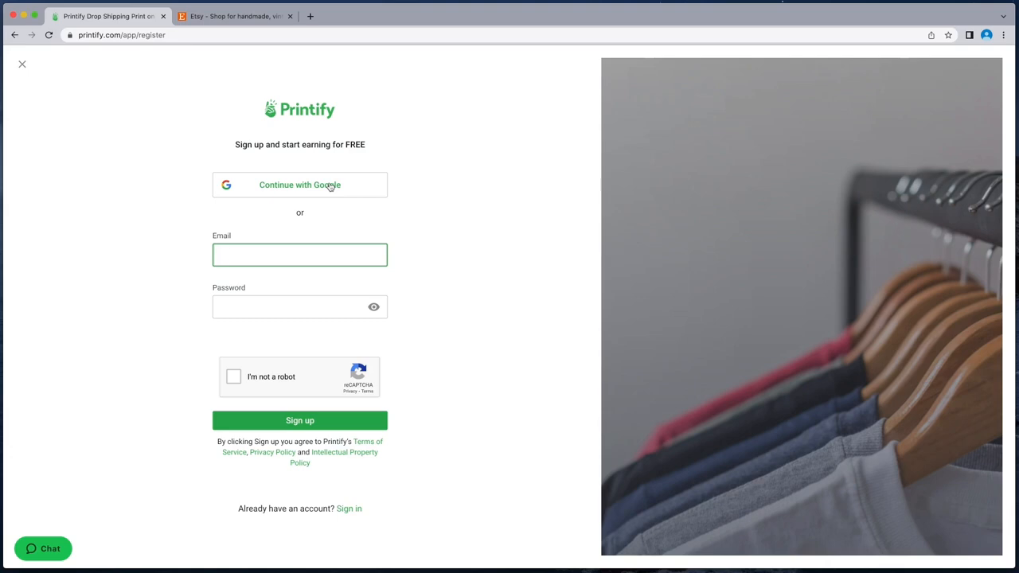
Sign up with Google and answer the onboarding questions with own e-commerce store, grow my current business, and product selection
click(327, 186)
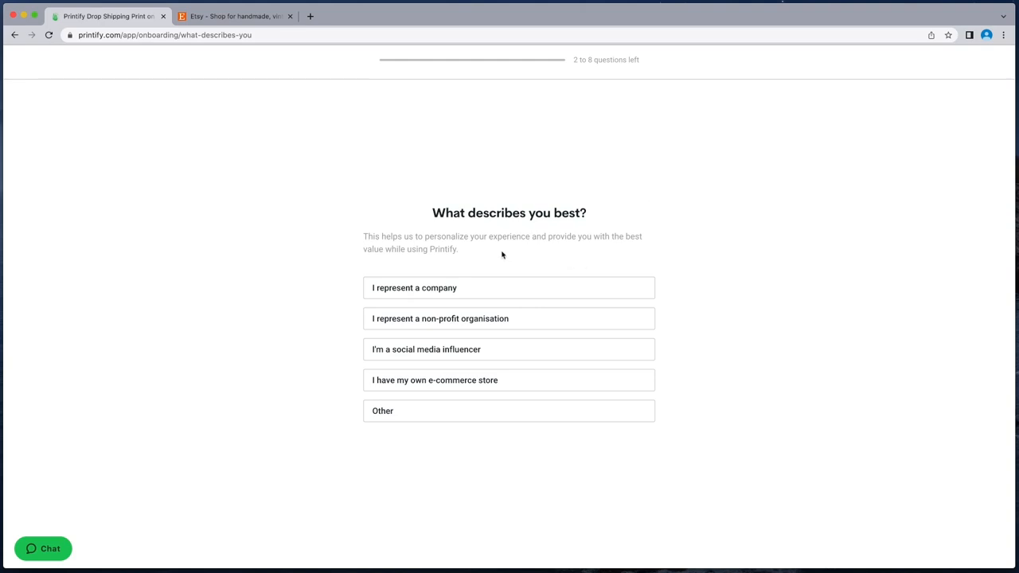
click(513, 382)
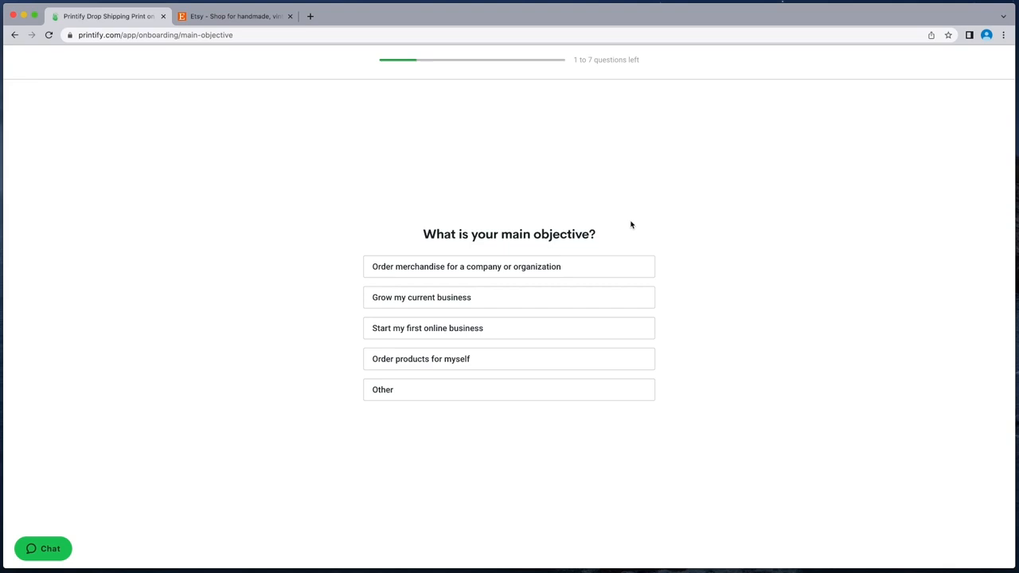
click(467, 298)
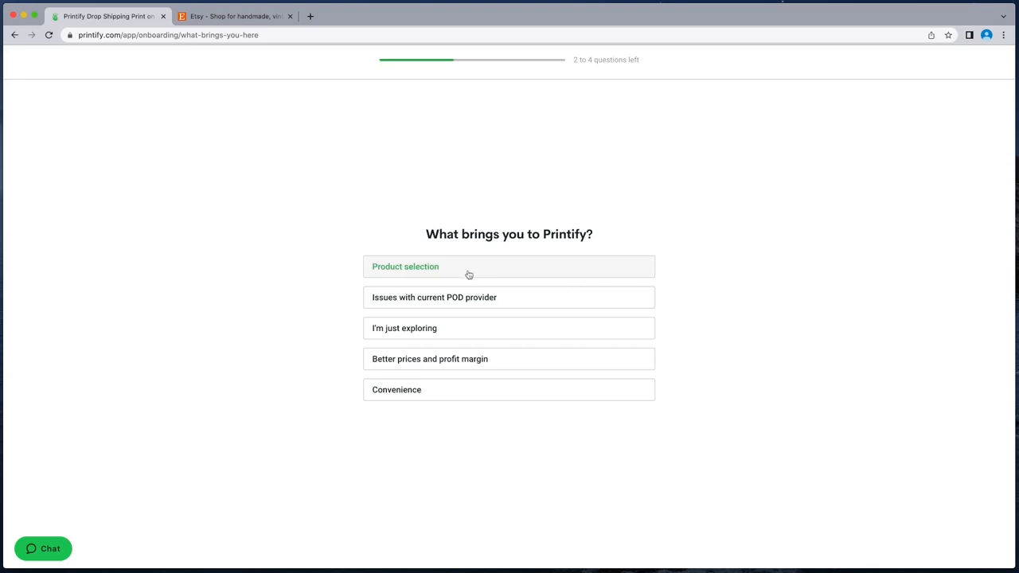
click(434, 270)
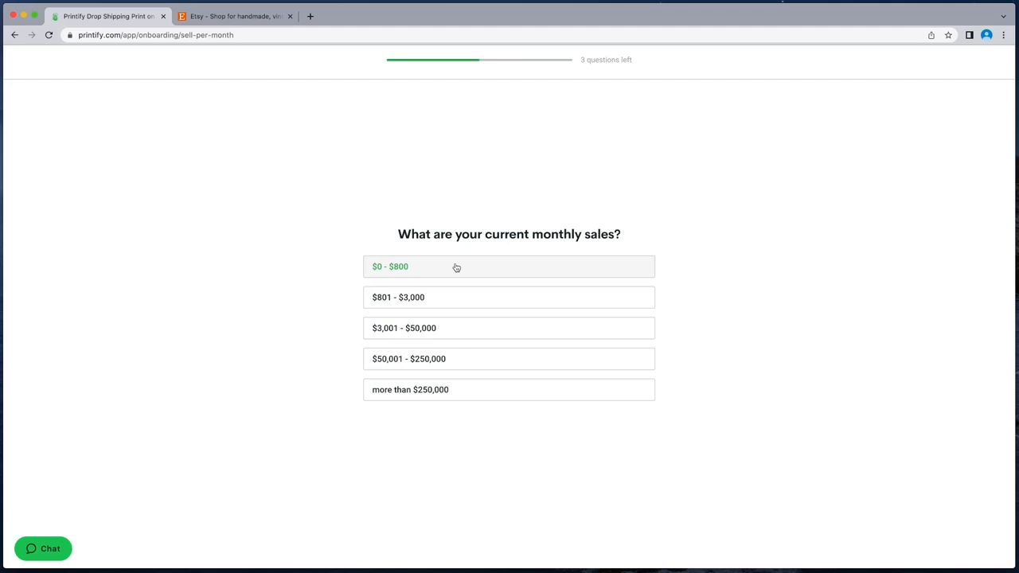
Answer the remaining onboarding questions with $0 - $800 monthly sales, just getting started with fulfilment, and Google search as the referrer
click(457, 268)
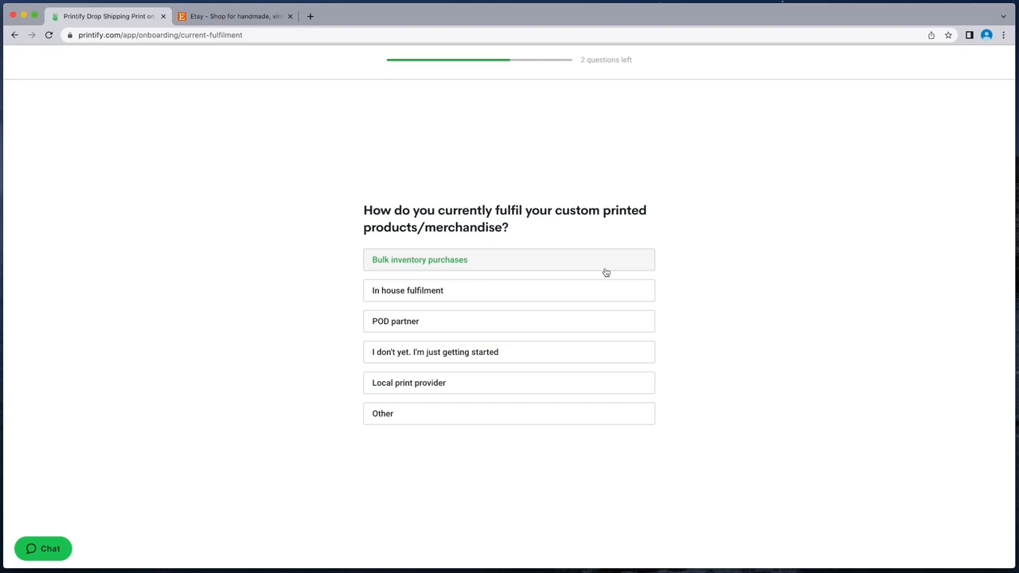
click(492, 357)
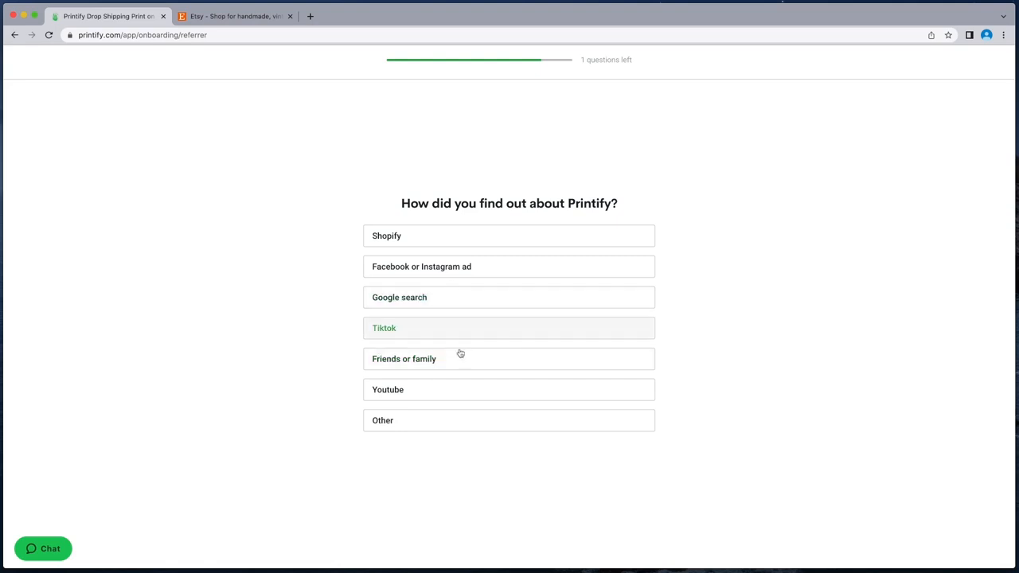
click(461, 299)
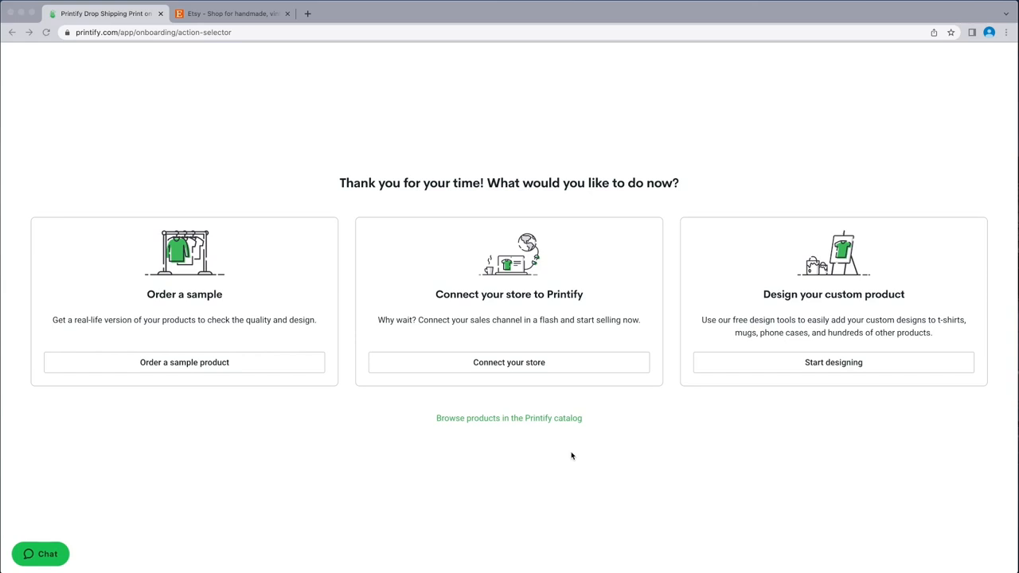
Review the available sales channels for connecting the new store and choose Etsy
click(528, 364)
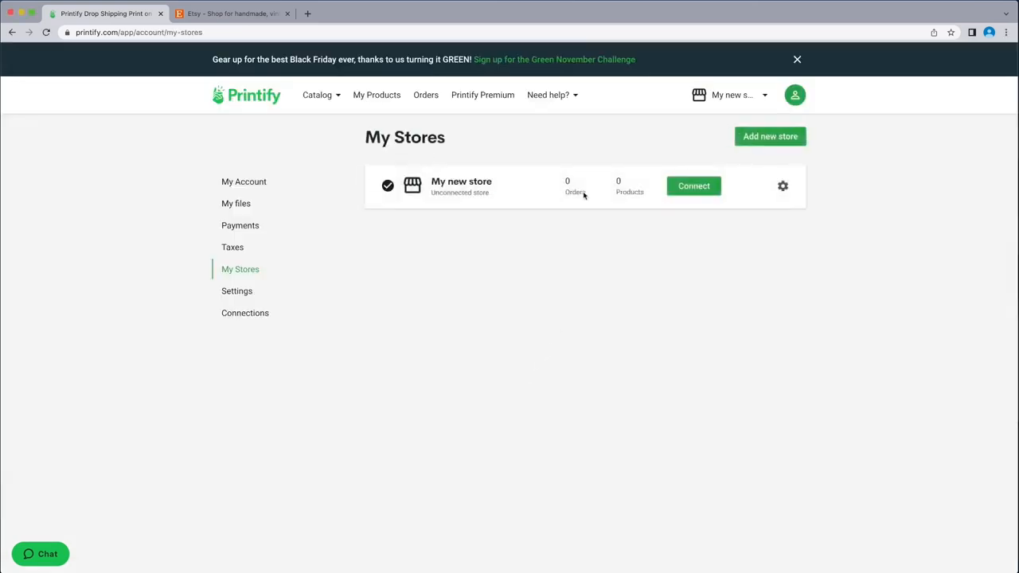
click(694, 188)
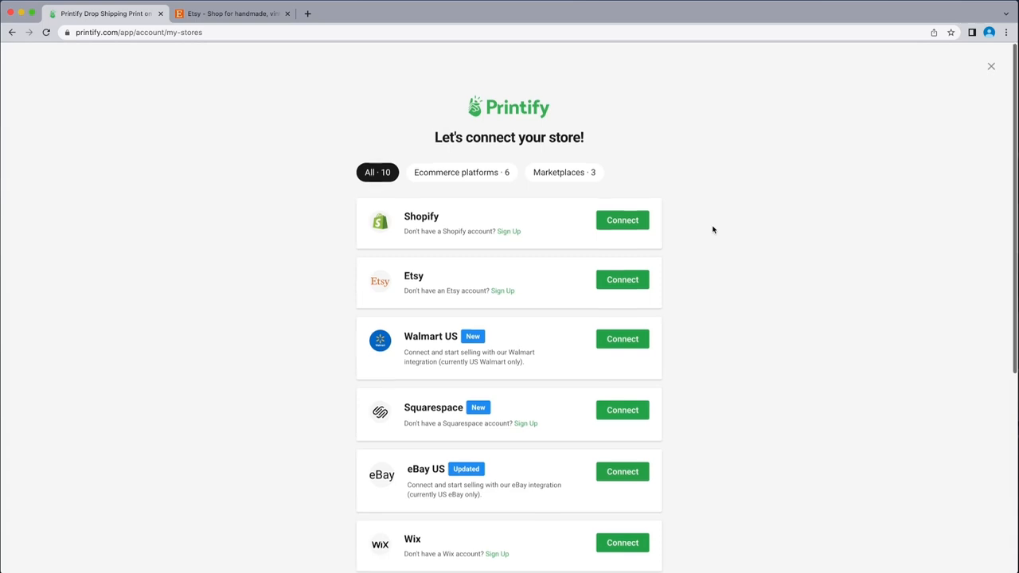
scroll(713, 230, down, 2)
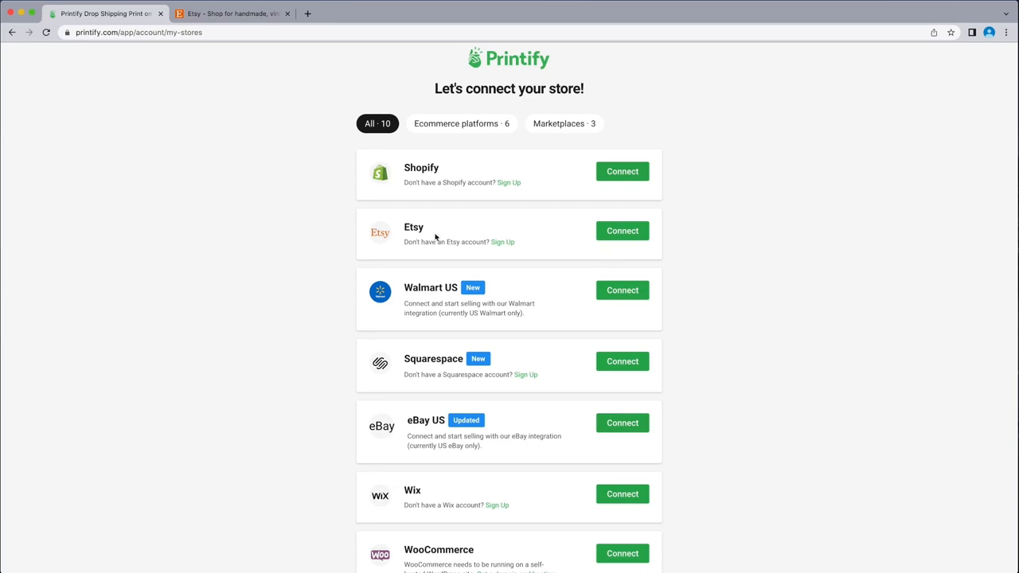
scroll(430, 303, down, 2)
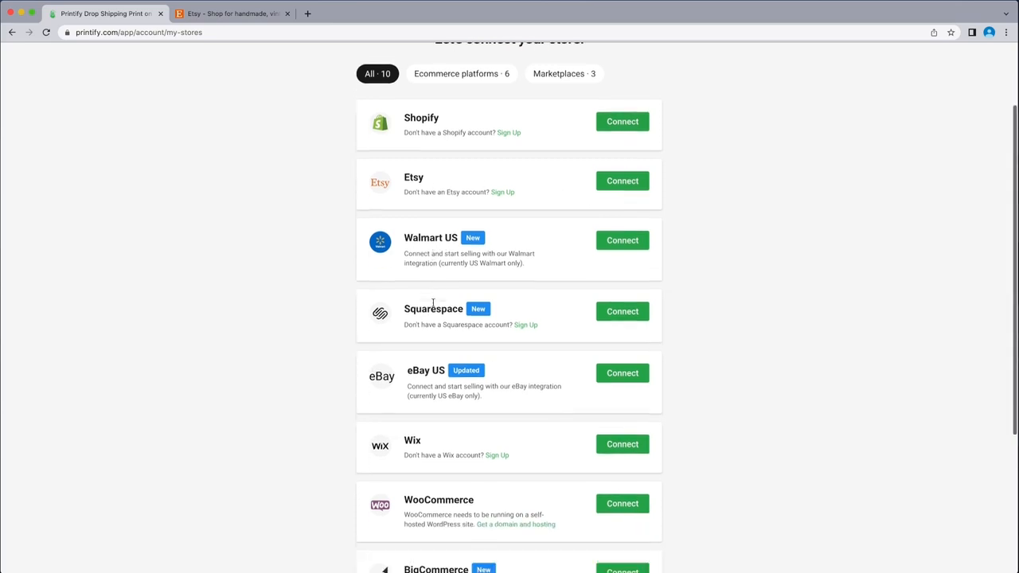
scroll(434, 303, down, 5)
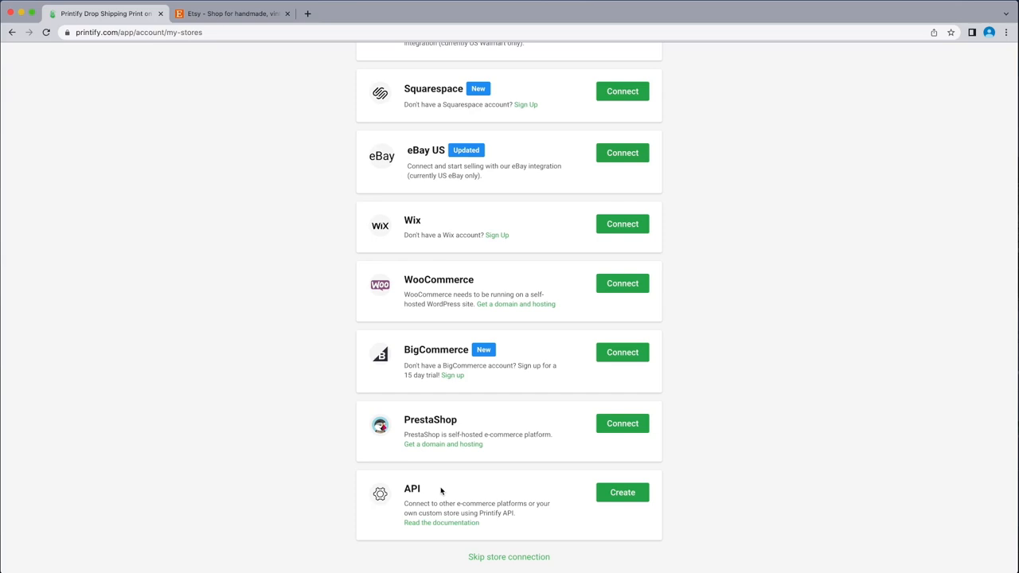
scroll(446, 455, up, 5)
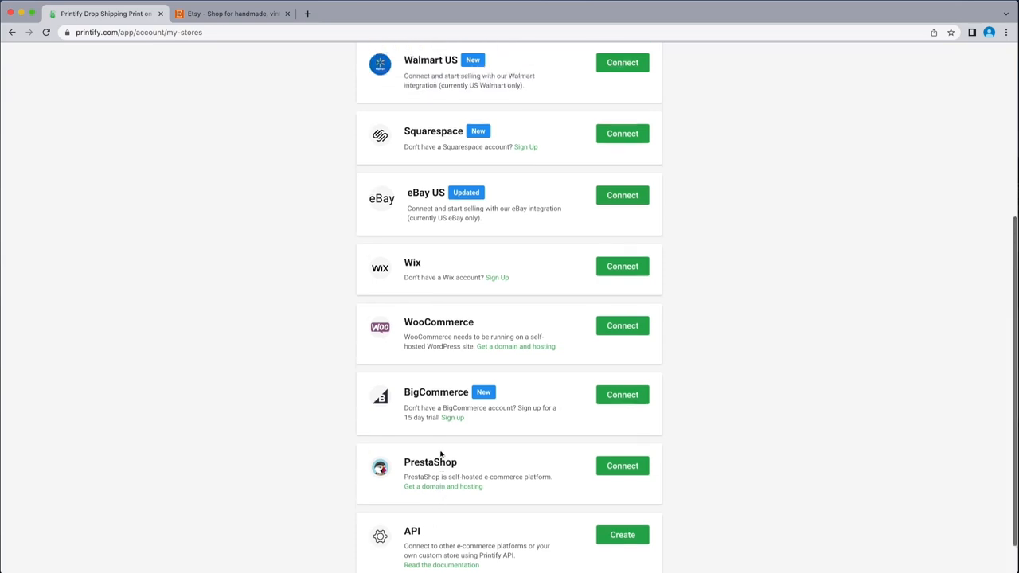
scroll(440, 452, up, 3)
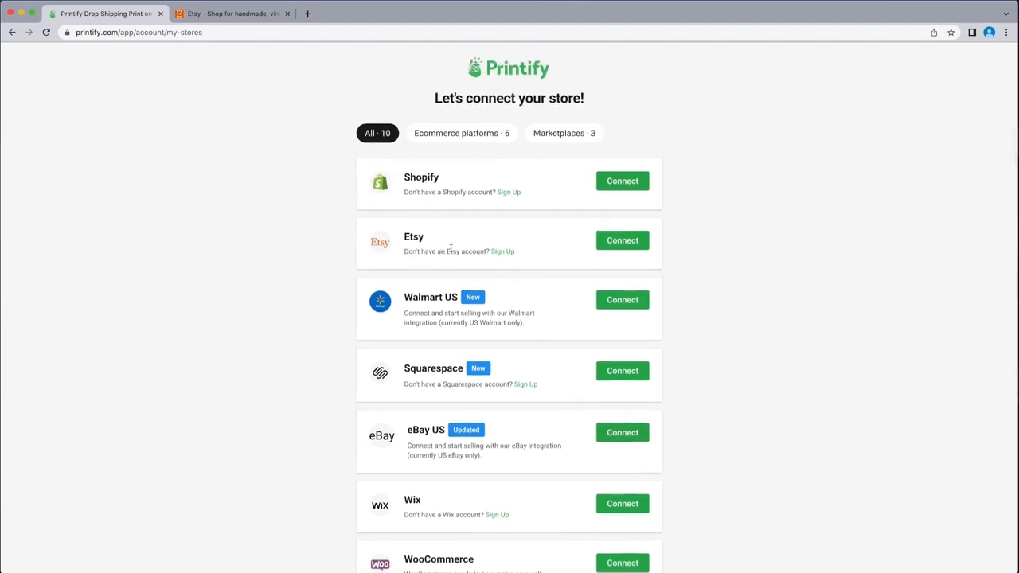
click(624, 243)
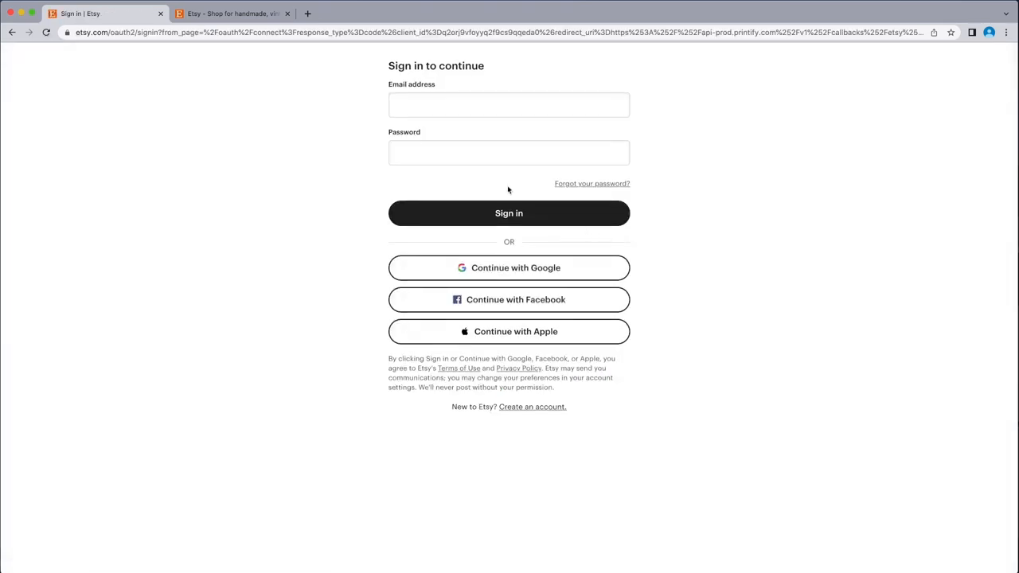
Sign in to Etsy with the account's email address and password
click(435, 105)
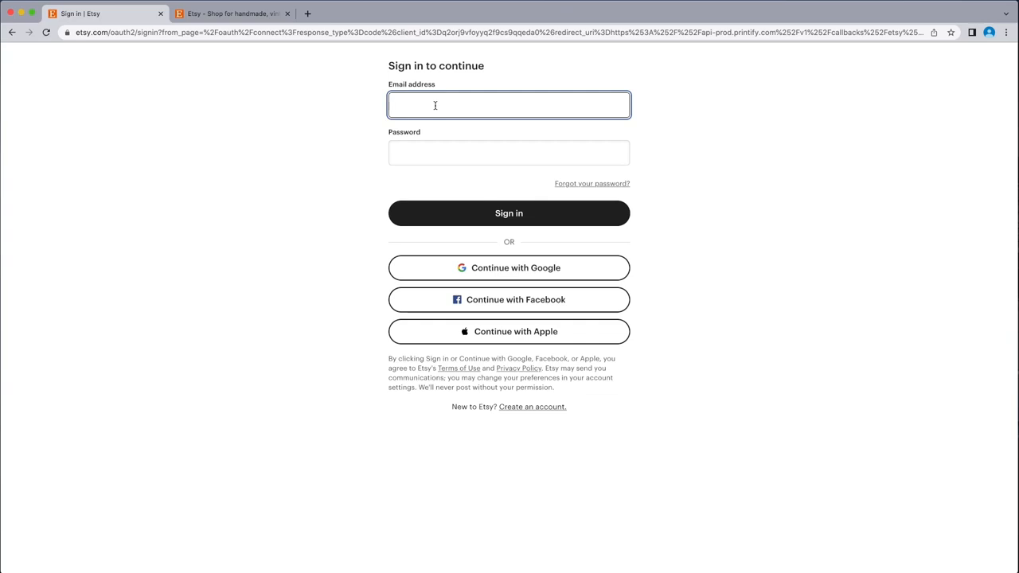
key(super+v)
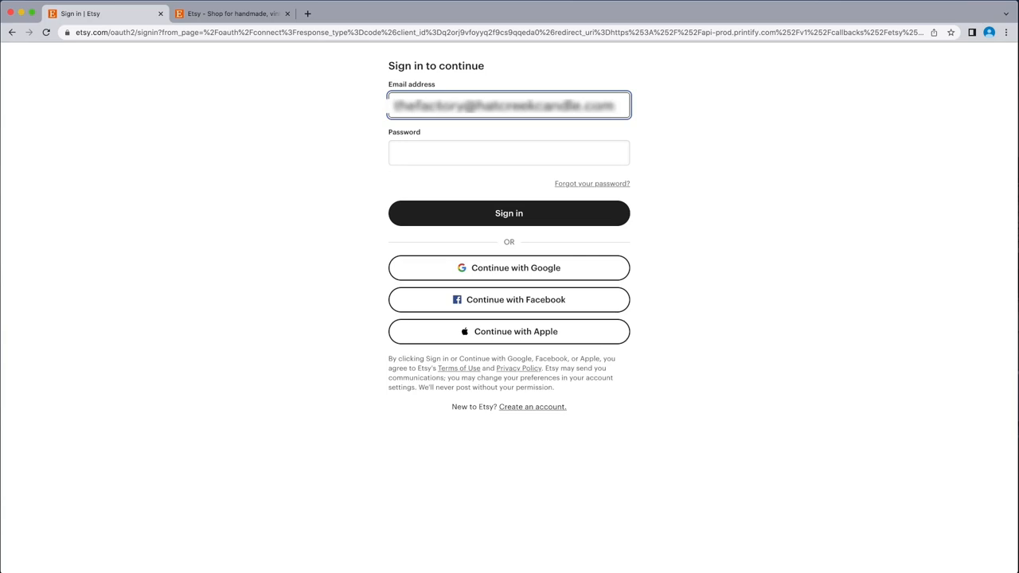
click(509, 153)
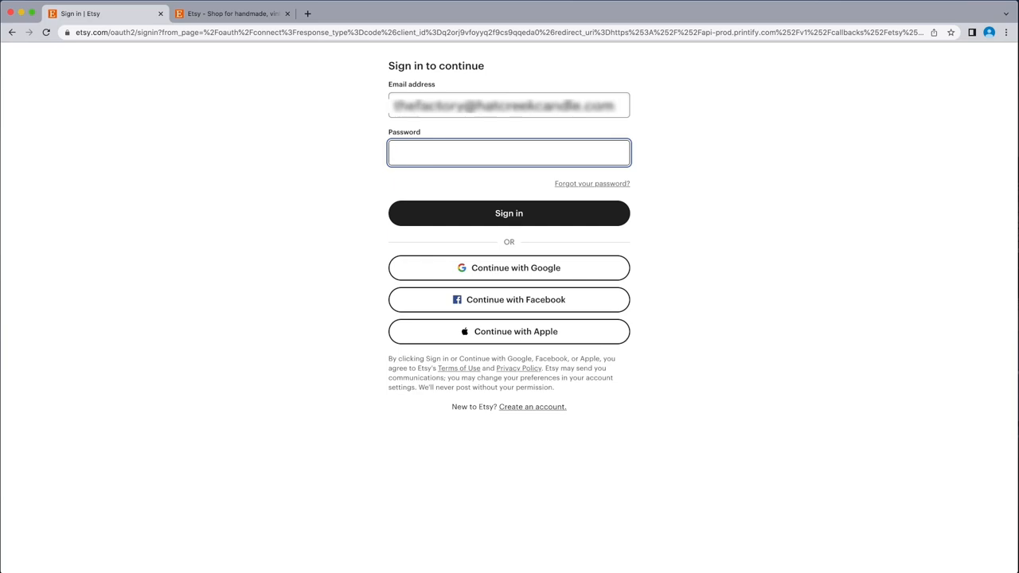
text(•••••••••)
click(510, 217)
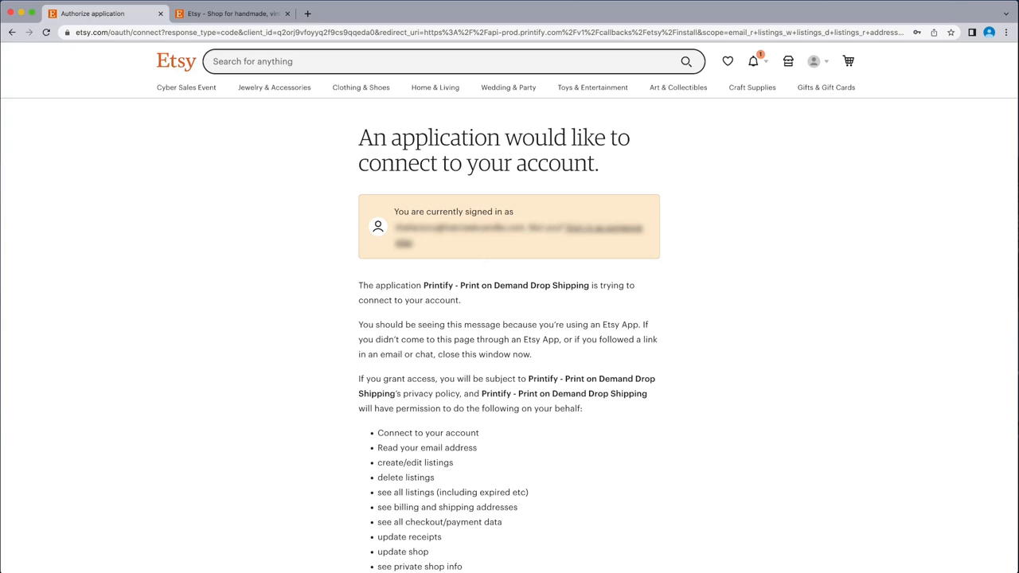
Review the permissions Printify requests and grant it access to the Etsy account
scroll(501, 309, down, 3)
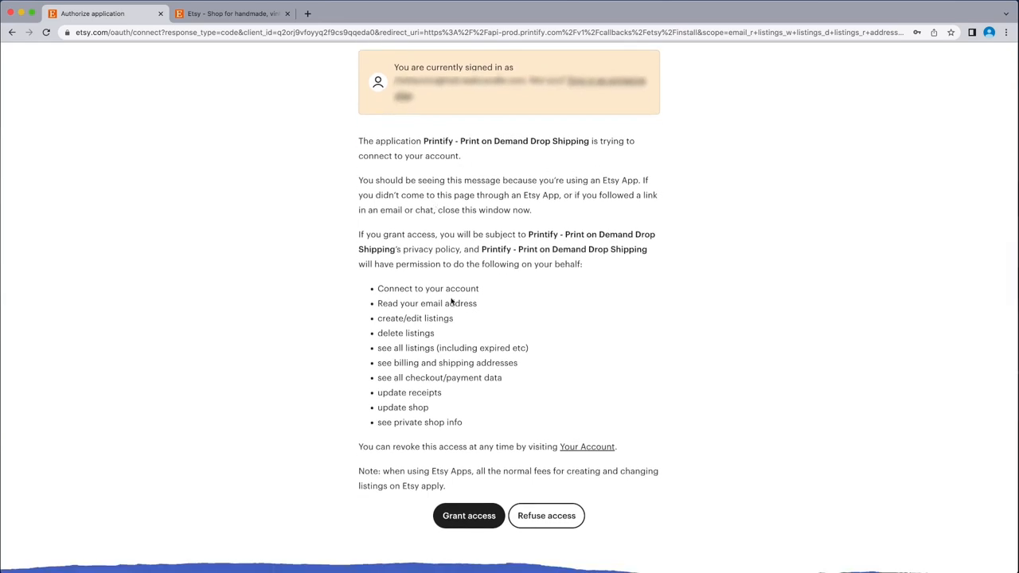
scroll(501, 299, down, 1)
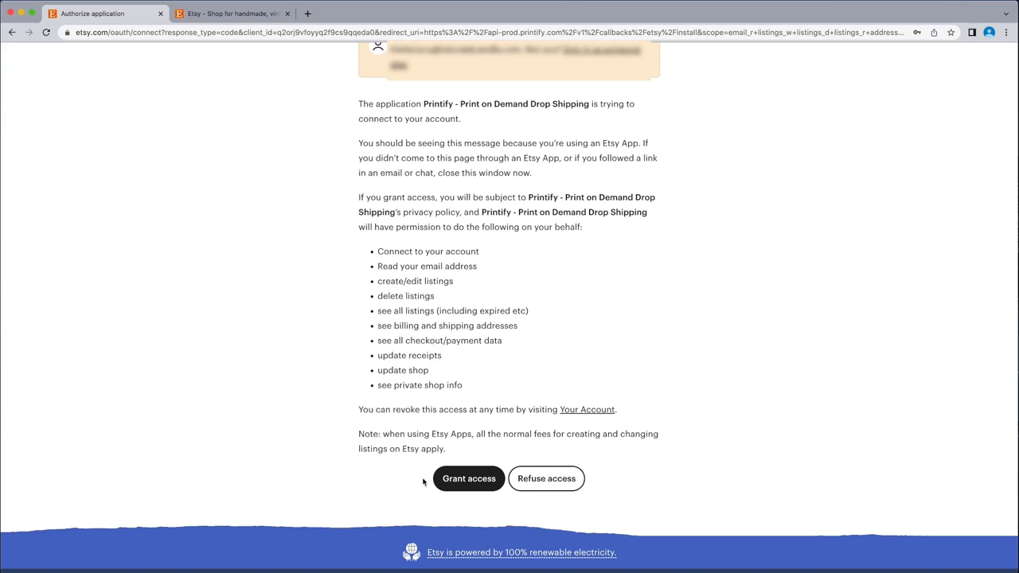
scroll(402, 475, down, 1)
scroll(402, 475, down, 1)
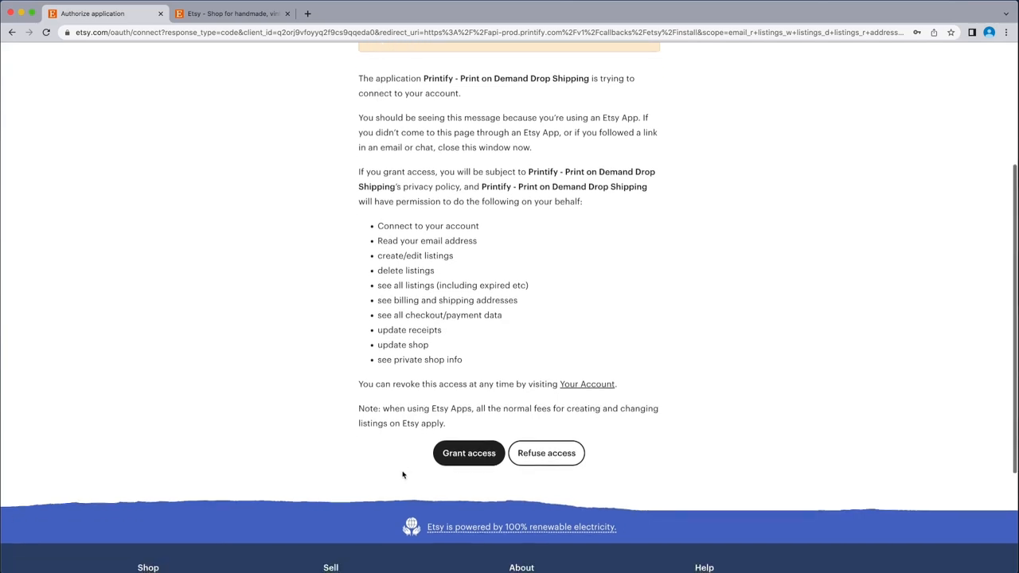
click(471, 456)
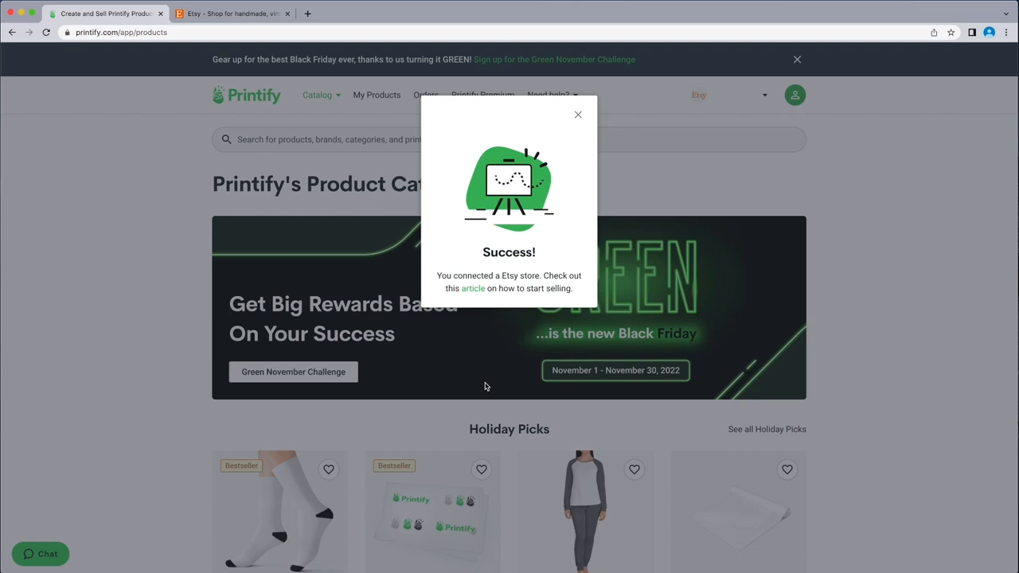
Add another new store from the account's My Stores page and choose Shopify as its platform
click(795, 95)
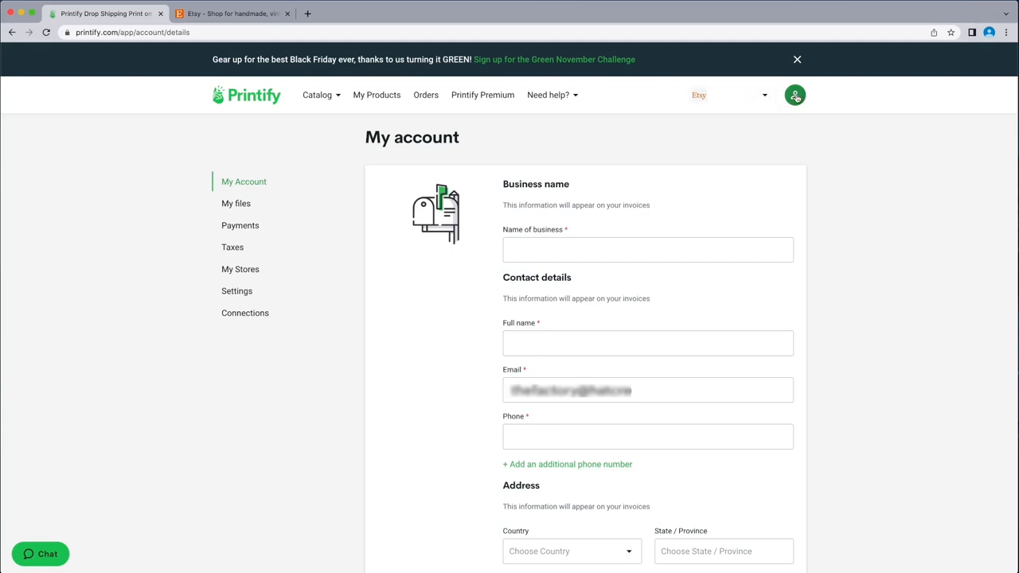
click(795, 97)
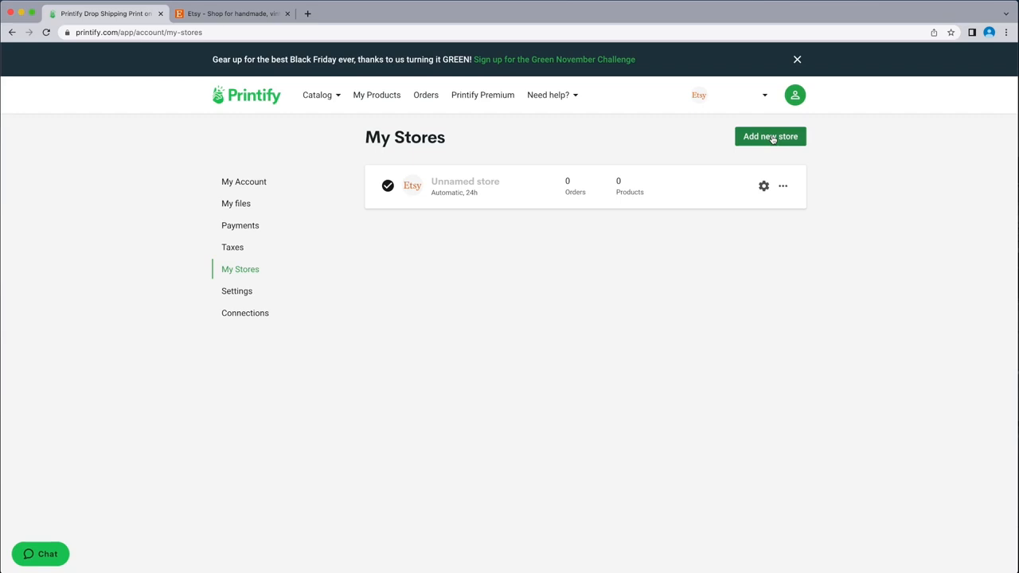
click(771, 137)
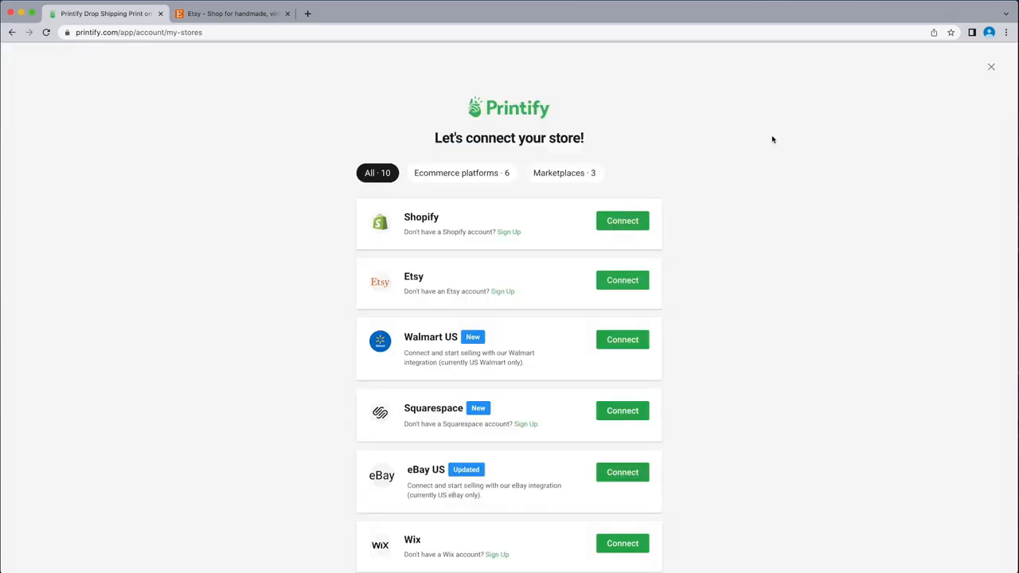
scroll(610, 200, down, 2)
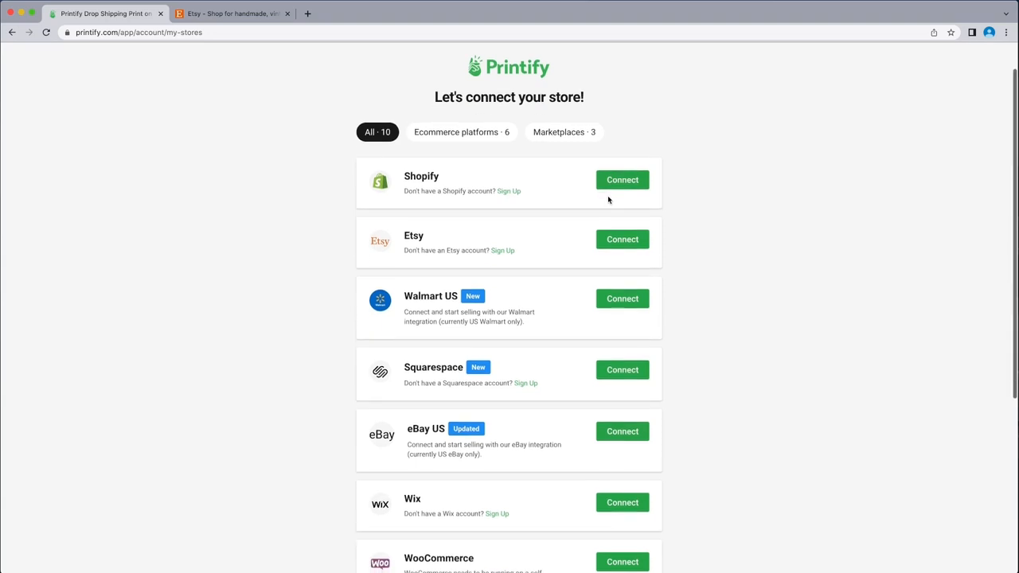
scroll(628, 199, up, 1)
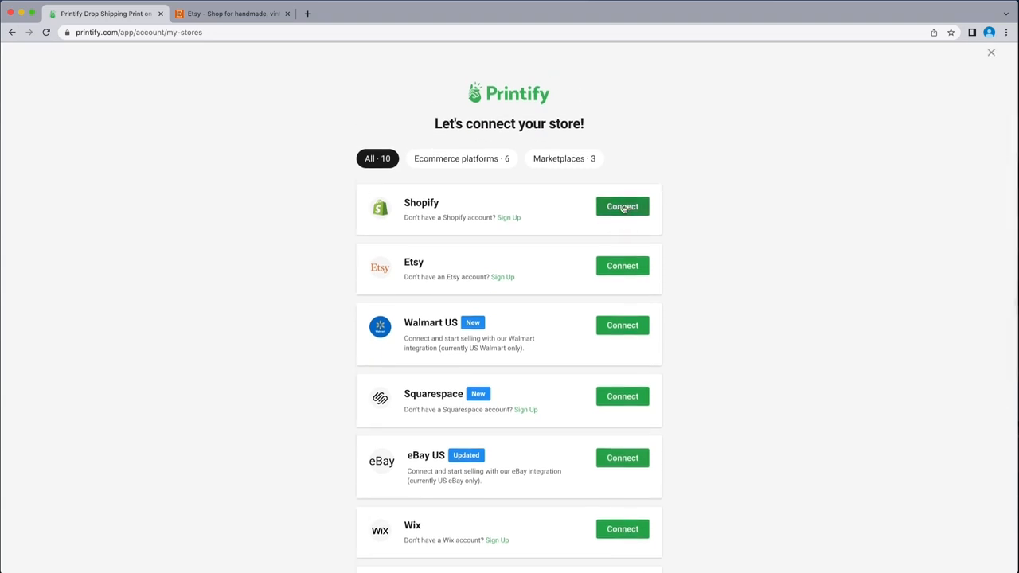
click(623, 208)
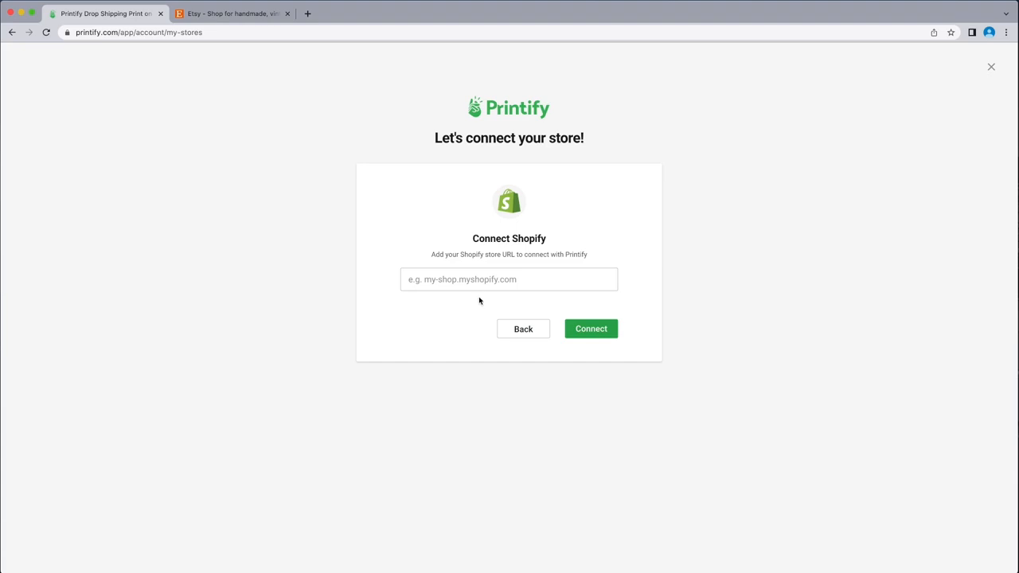
Enter the Shopify store's URL and submit it for connection with Printify
click(407, 279)
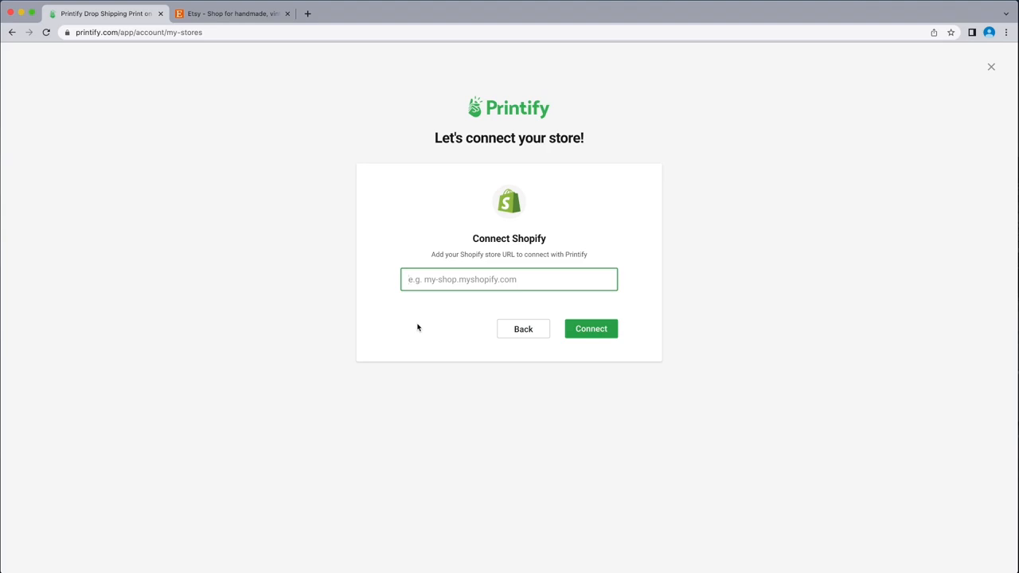
key(super+v)
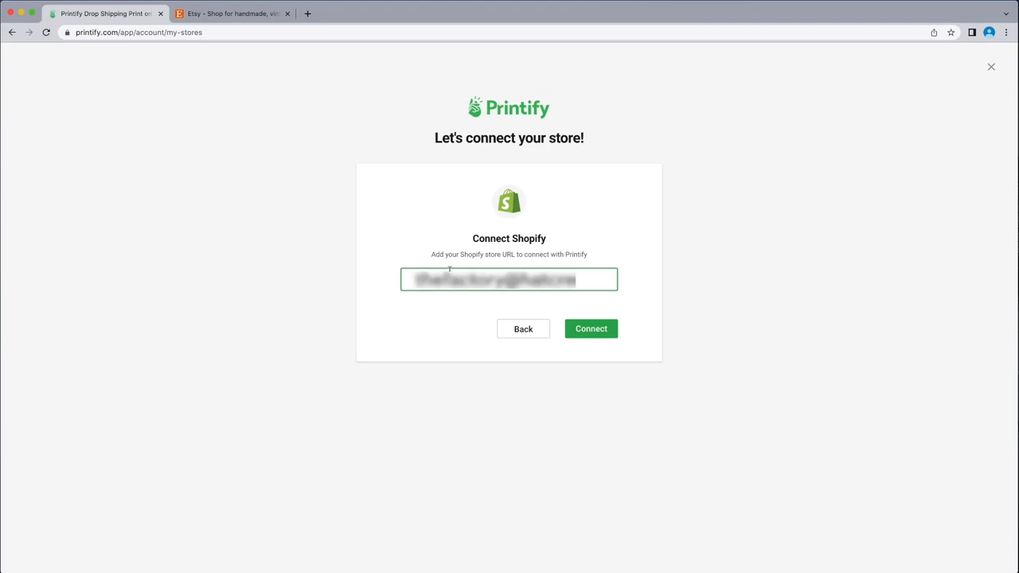
click(593, 330)
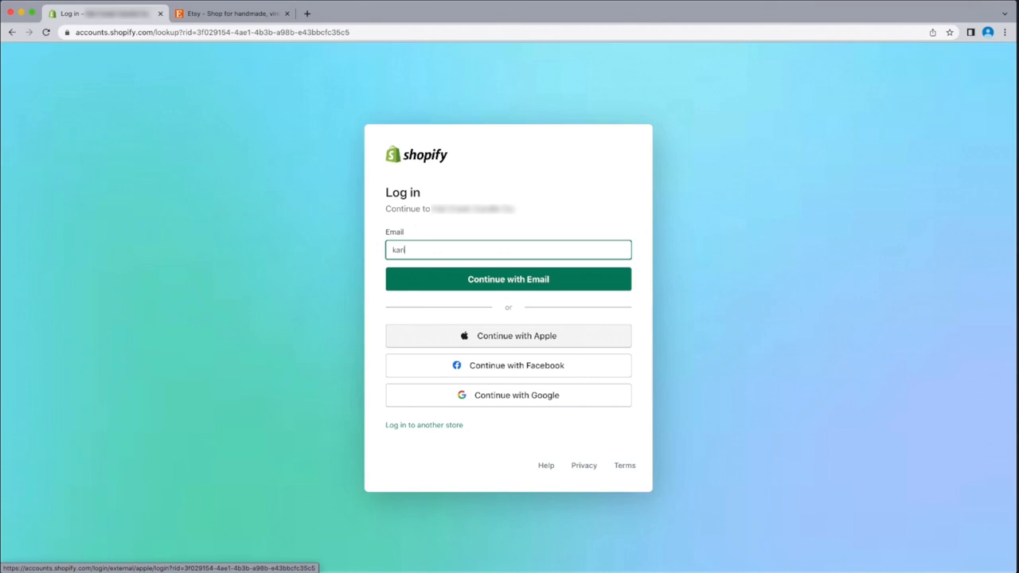
Log in to Shopify with the account's email address and password
click(543, 280)
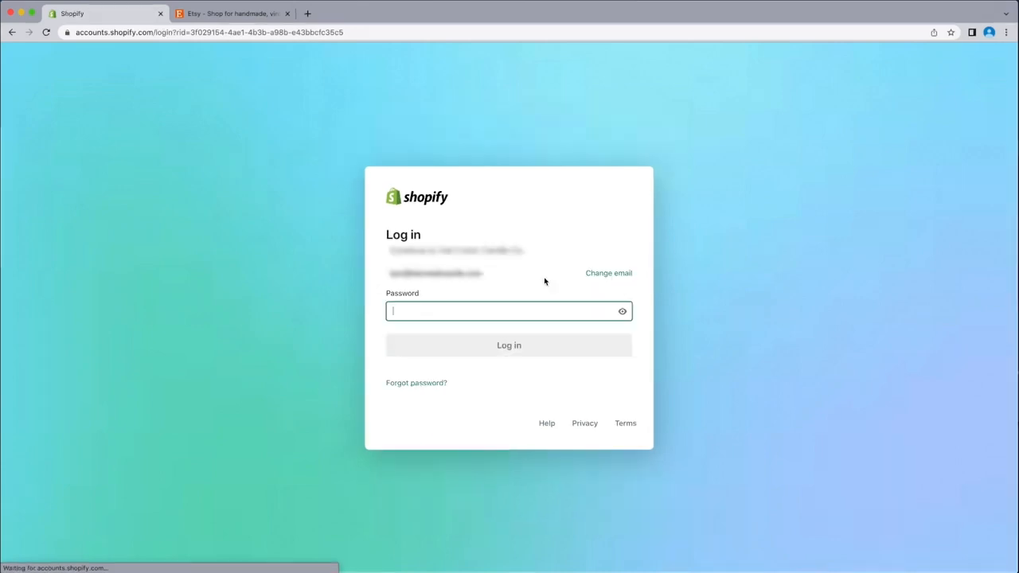
text(••••••••)
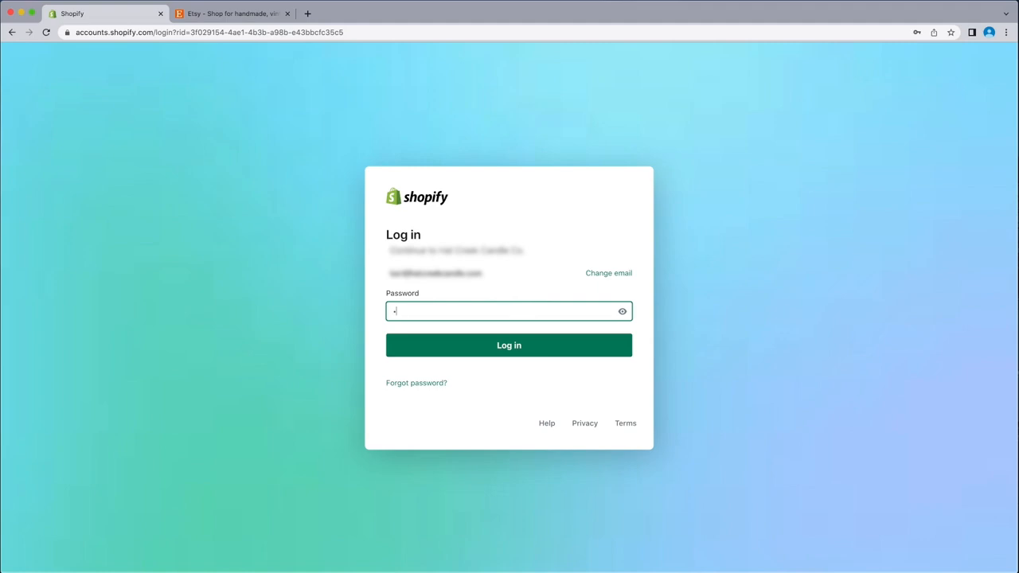
text(•)
click(536, 348)
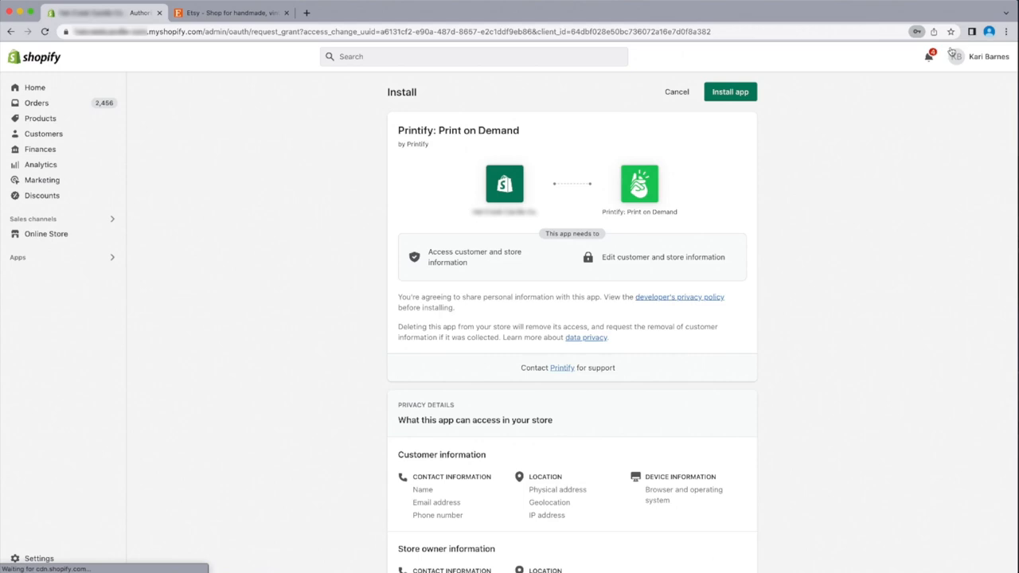
Review and install the Printify: Print on Demand app in Shopify, and open the connected store on the full Printify site
scroll(730, 477, down, 5)
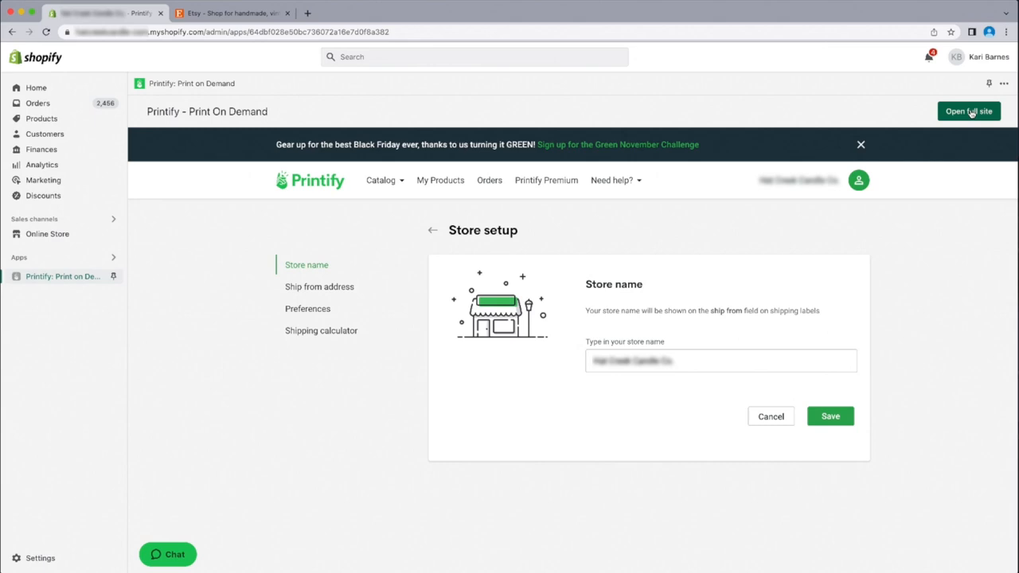
click(969, 112)
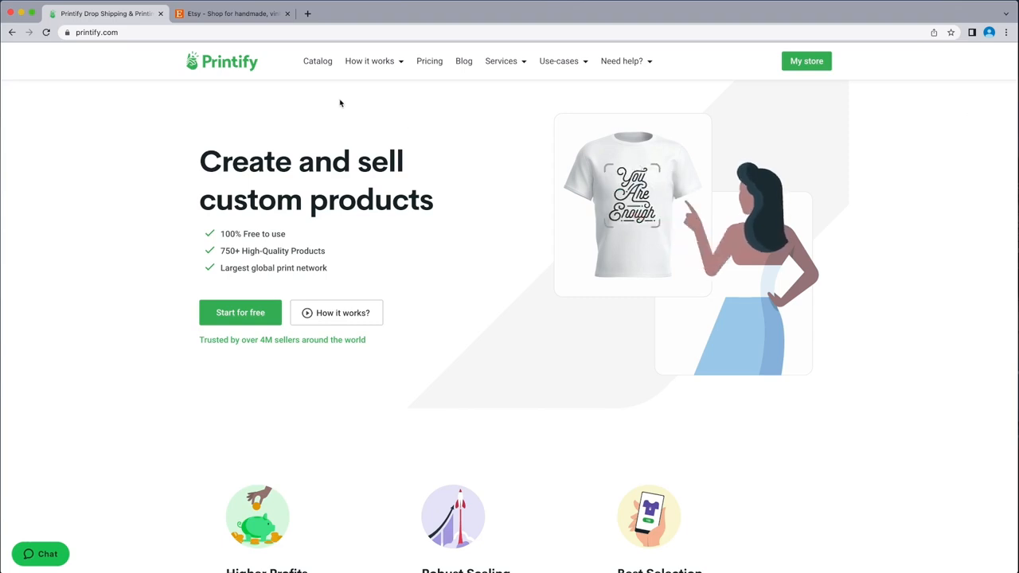
click(809, 62)
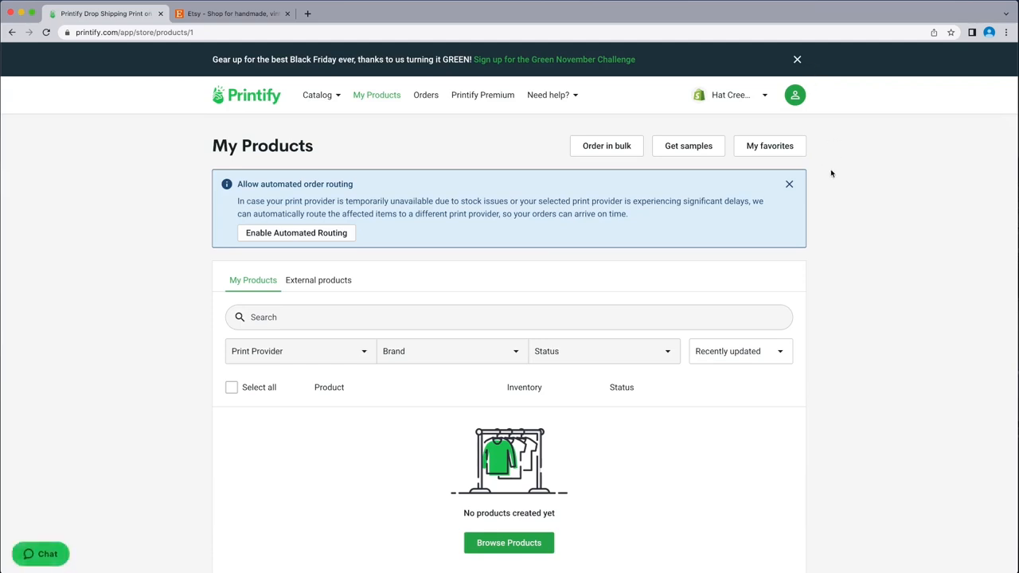
Open the unnamed Etsy store's settings from the My Stores page, enter its store name and save
scroll(675, 306, up, 2)
click(764, 98)
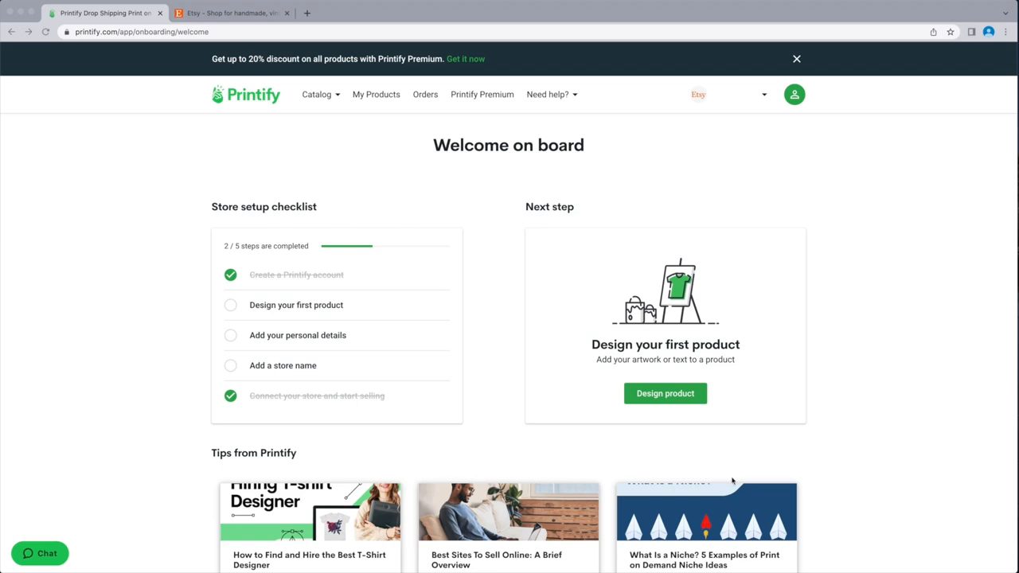
click(764, 97)
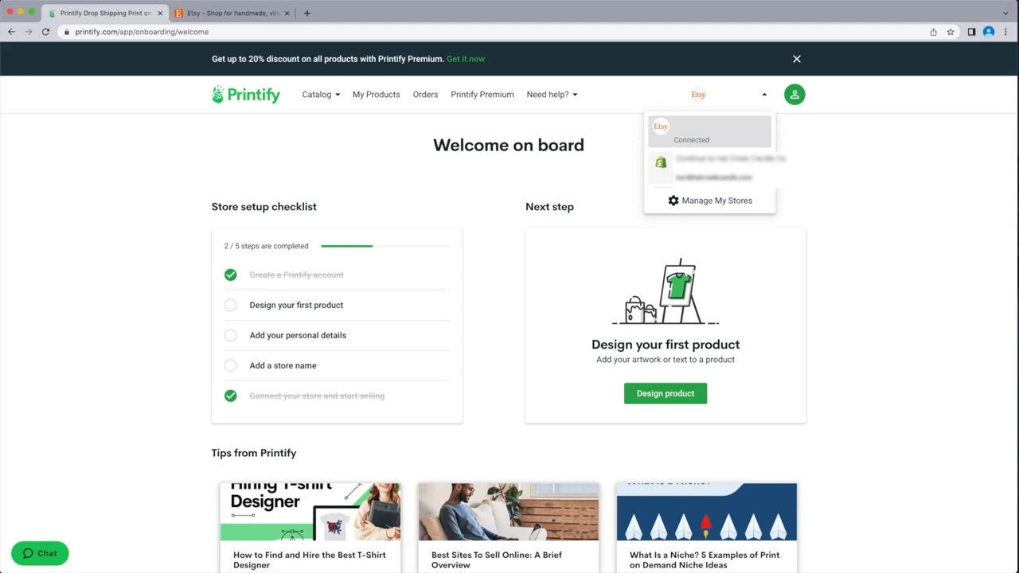
click(717, 201)
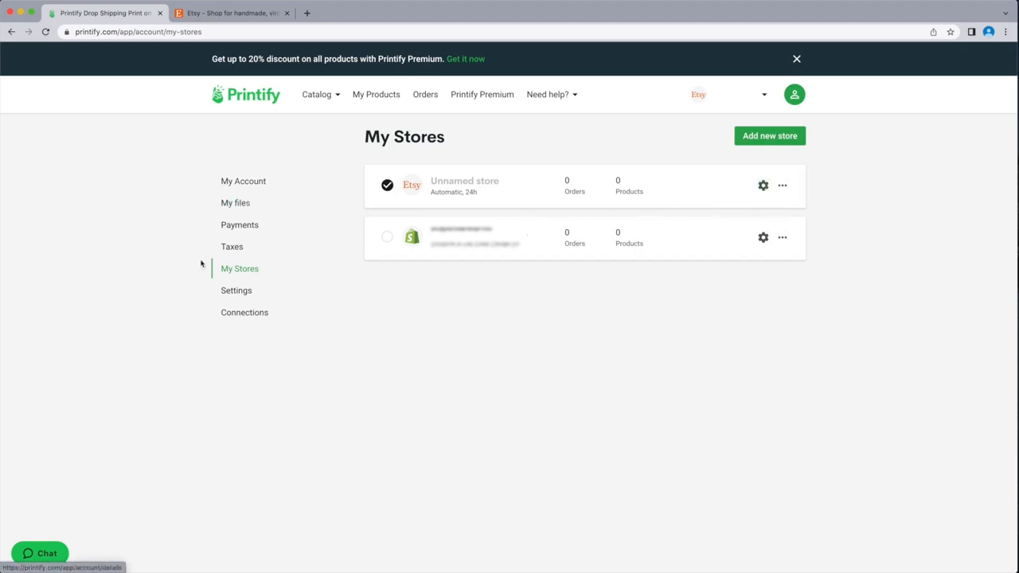
click(764, 186)
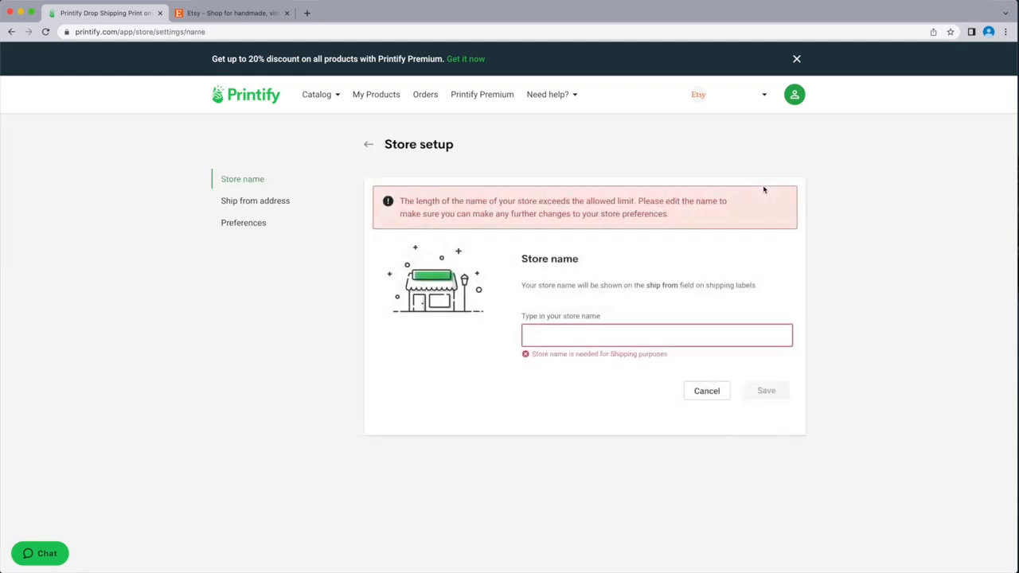
click(554, 334)
key(ctrl+v)
click(766, 393)
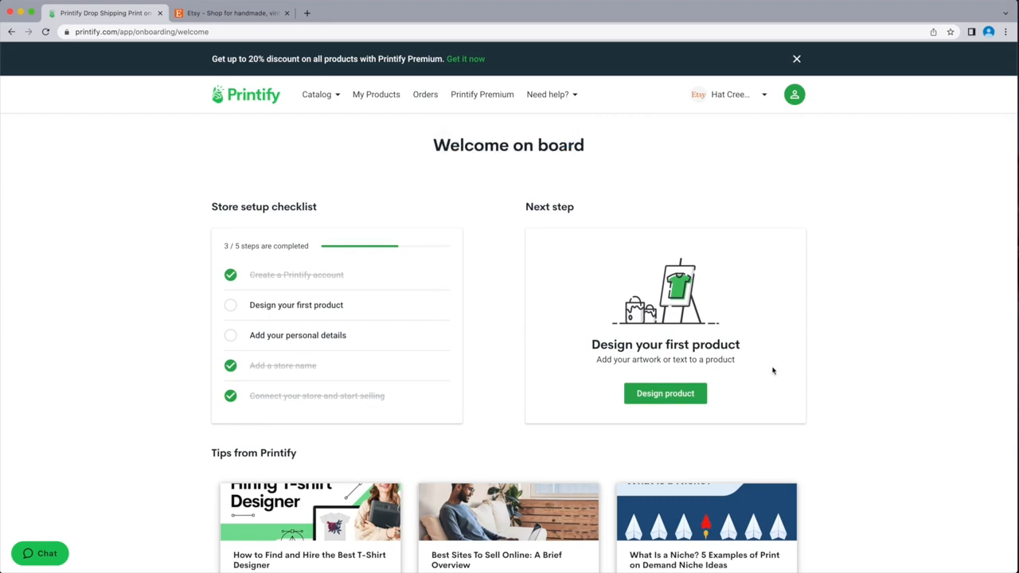
Return to the Etsy store's settings through the My Stores page and open its ship from address setup
click(764, 95)
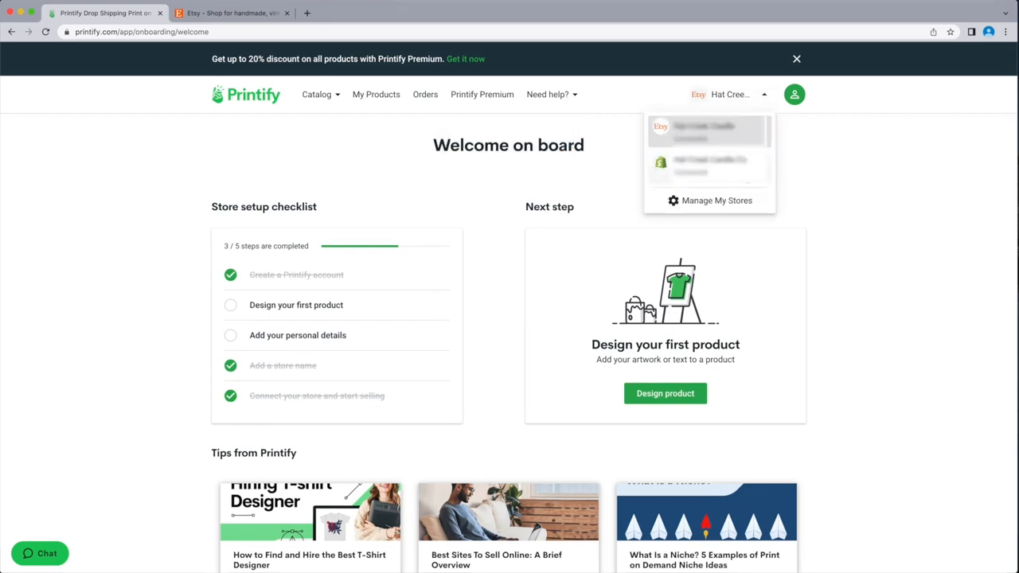
click(739, 202)
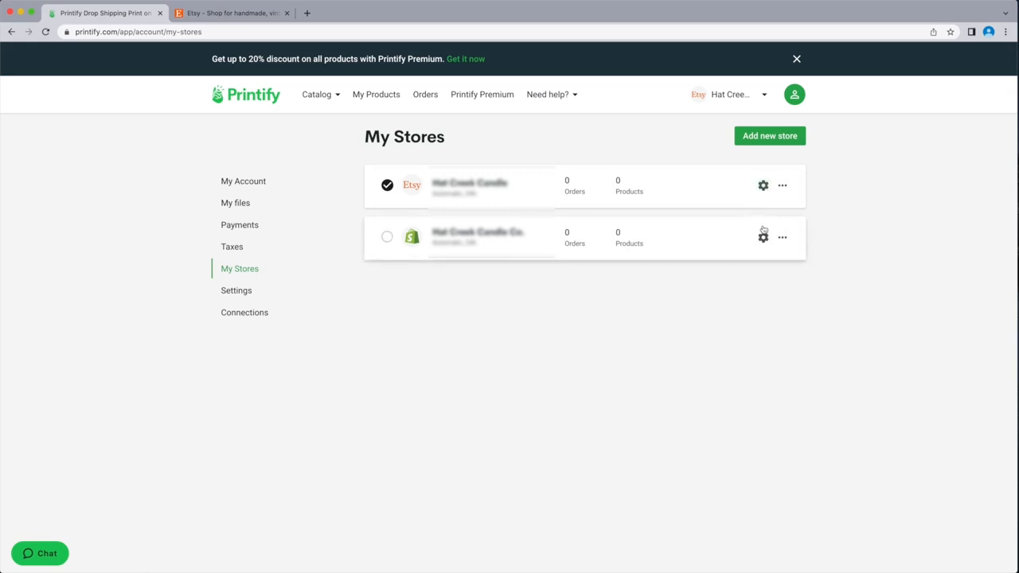
click(763, 185)
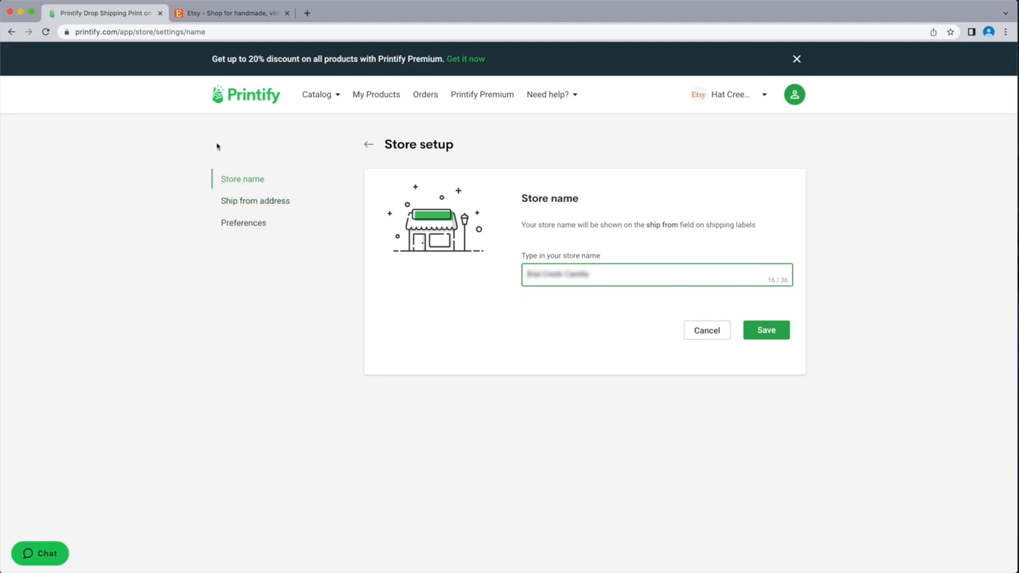
click(255, 203)
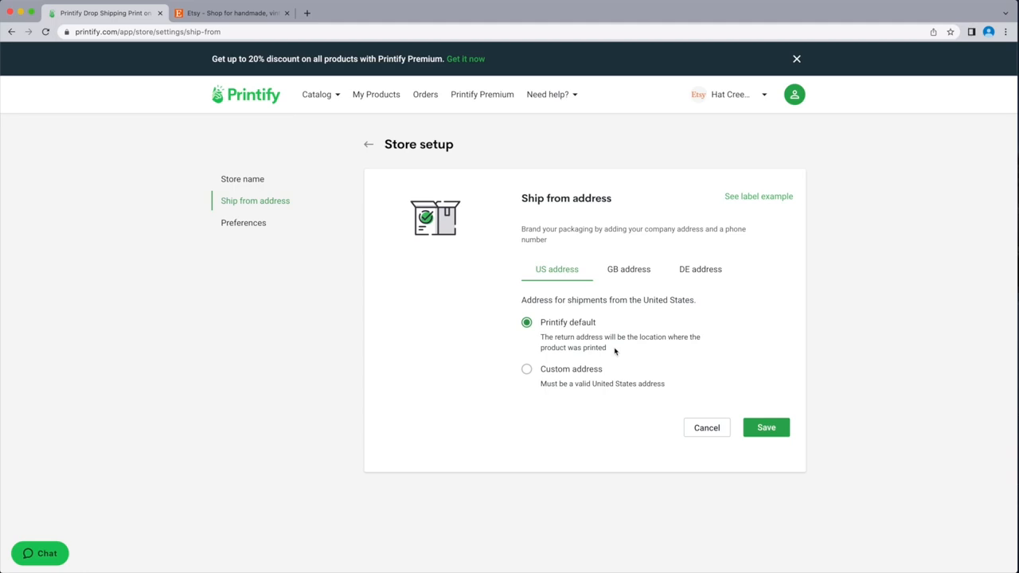
Check the custom address fields for US shipments, and save the ship from address as Printify default
click(527, 371)
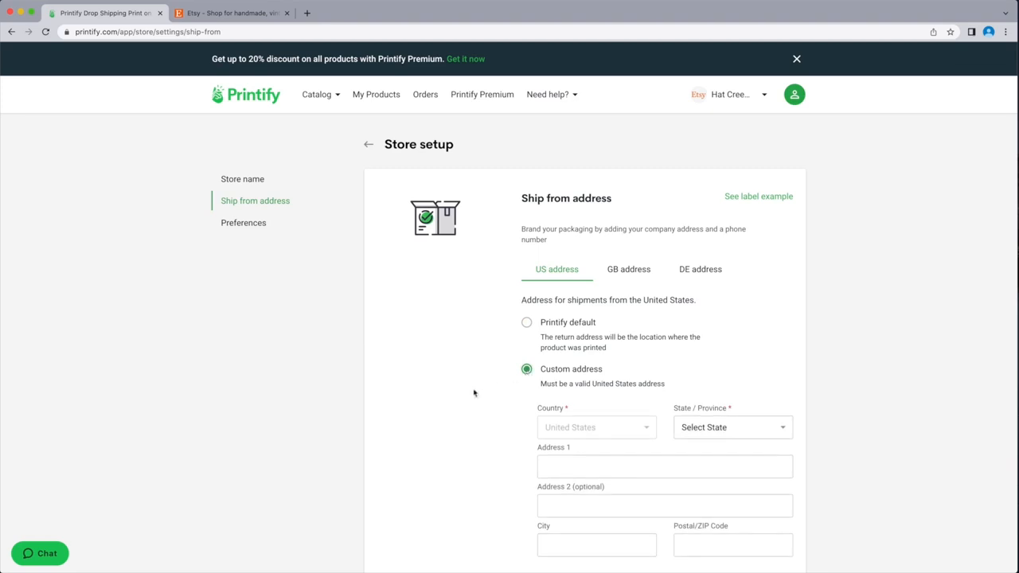
scroll(473, 393, down, 2)
scroll(473, 393, down, 2)
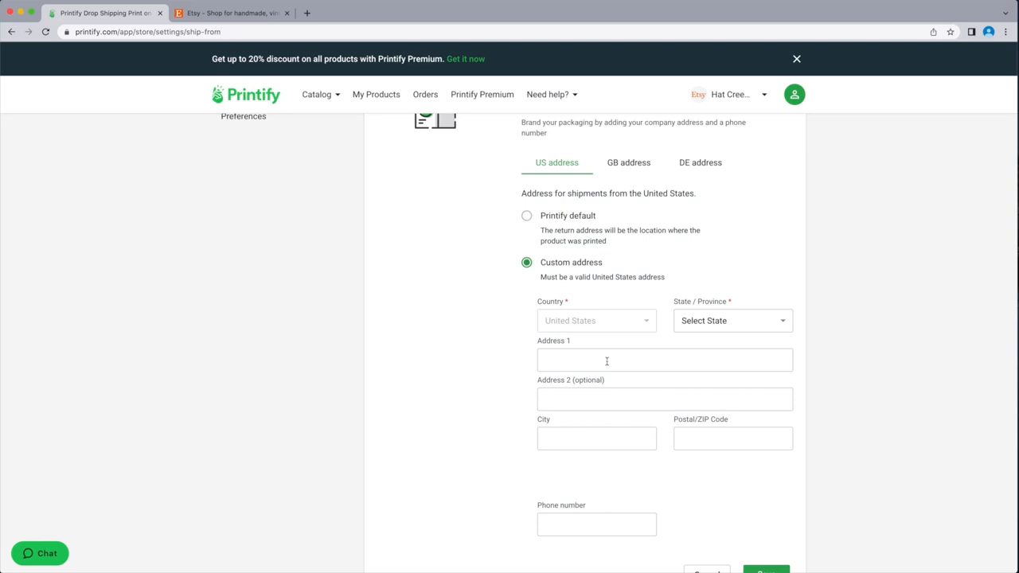
click(527, 217)
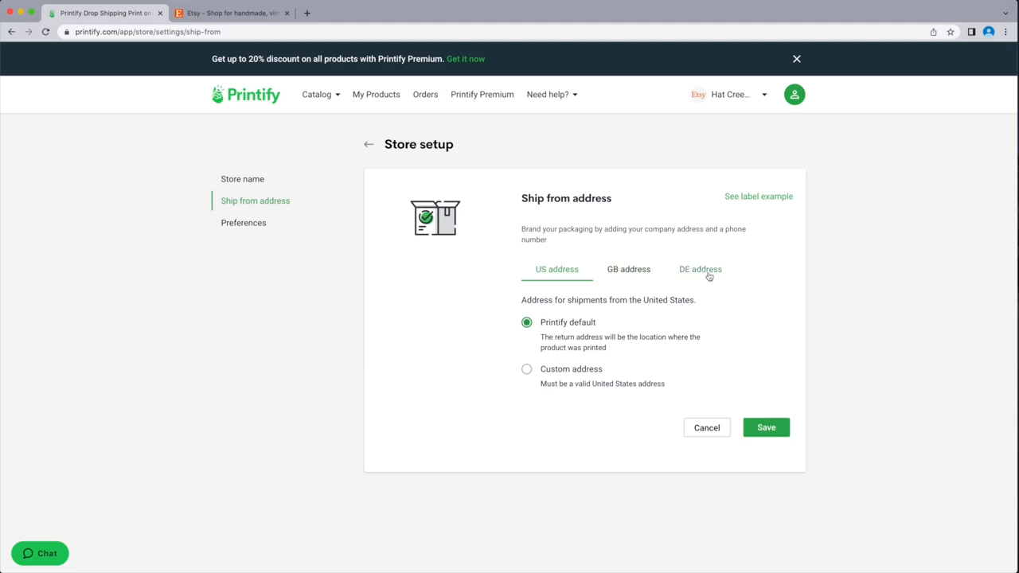
click(766, 429)
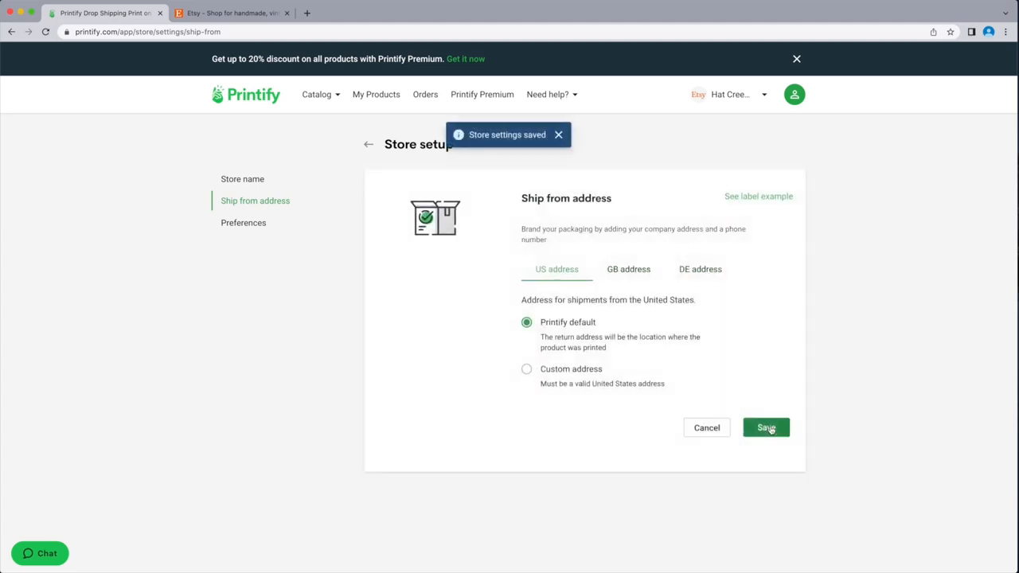
Read the order routing explanation in the Etsy store's preferences and enable order routing
click(241, 227)
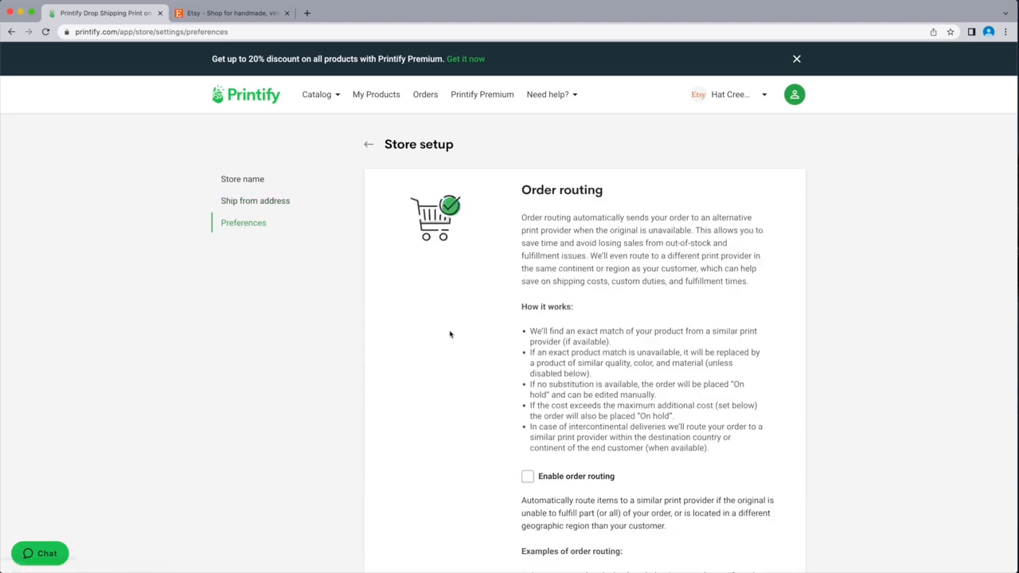
scroll(450, 333, down, 1)
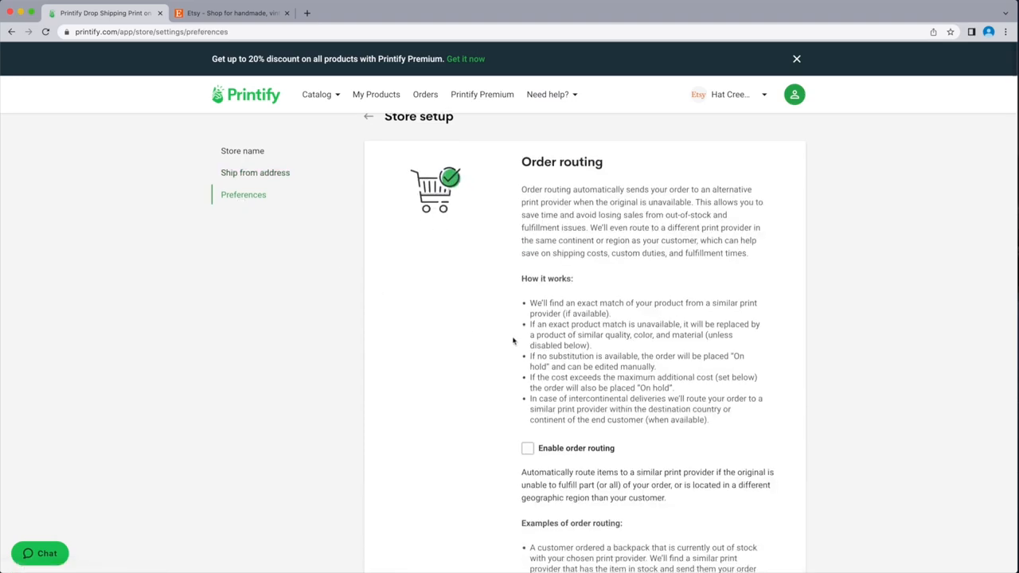
scroll(532, 353, up, 1)
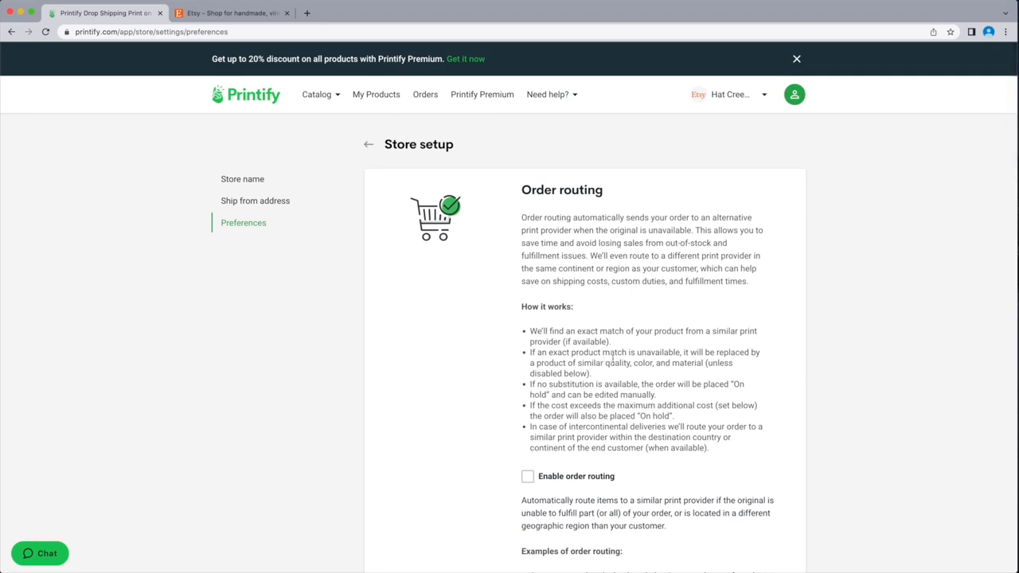
scroll(645, 360, down, 1)
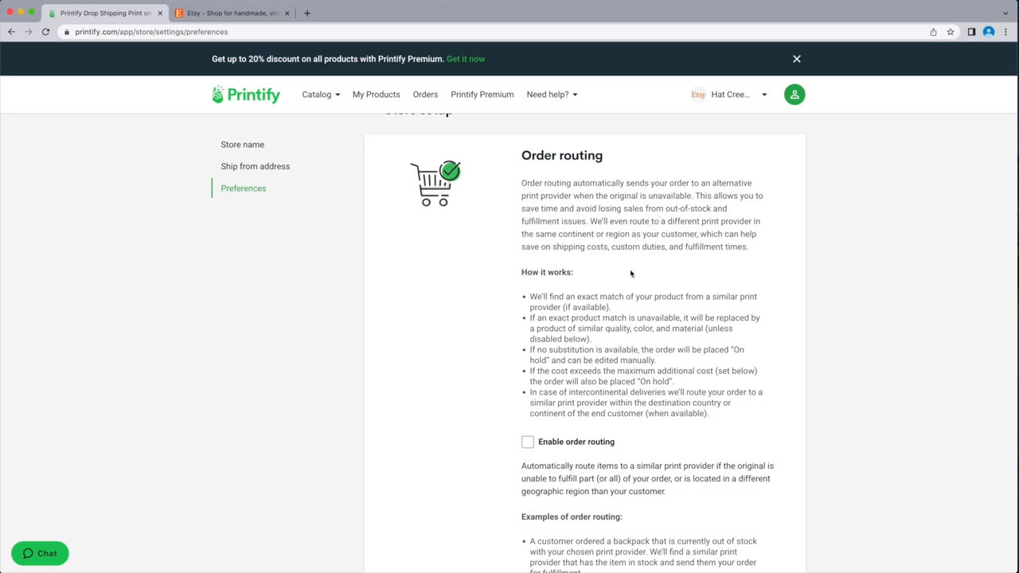
scroll(630, 273, down, 5)
scroll(631, 273, down, 3)
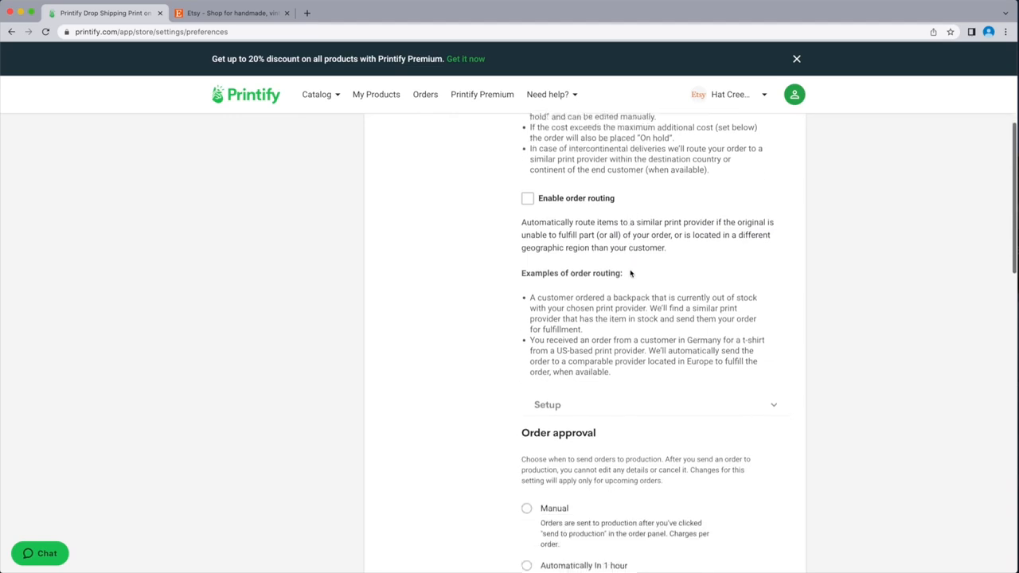
scroll(630, 273, up, 3)
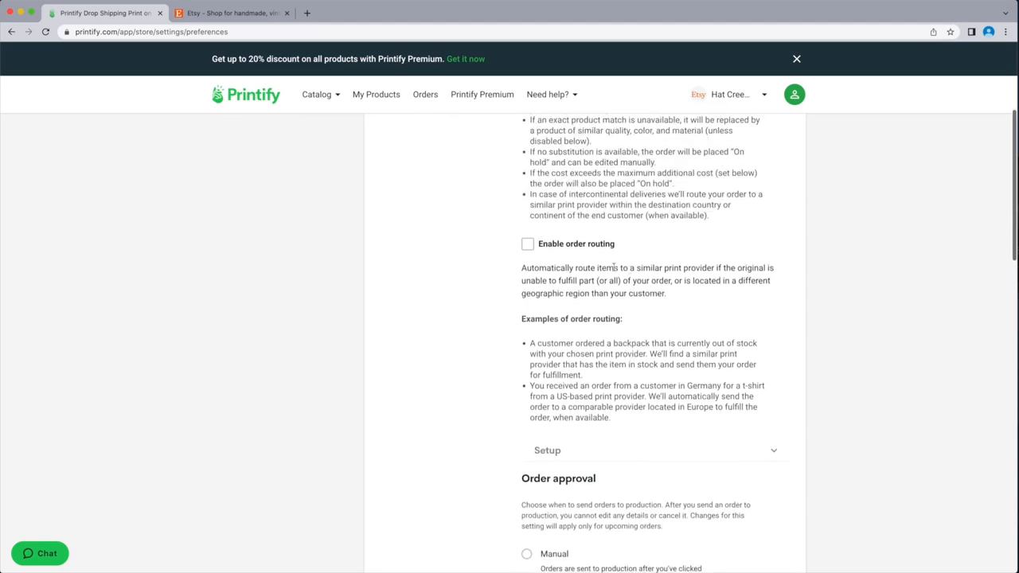
click(527, 243)
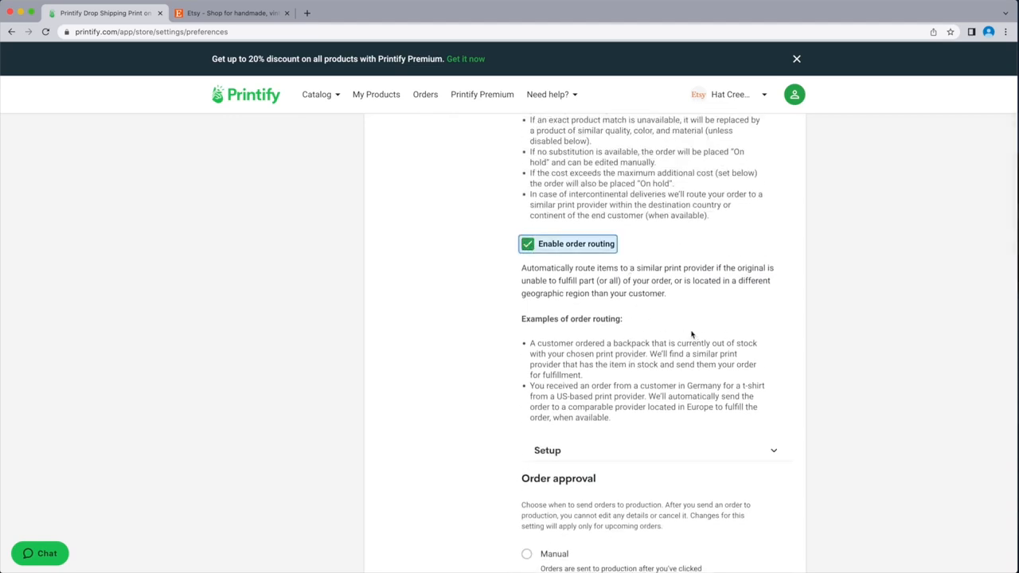
Expand the order routing setup to view its maximum additional cost and exact product match options
scroll(690, 321, up, 1)
scroll(690, 320, up, 2)
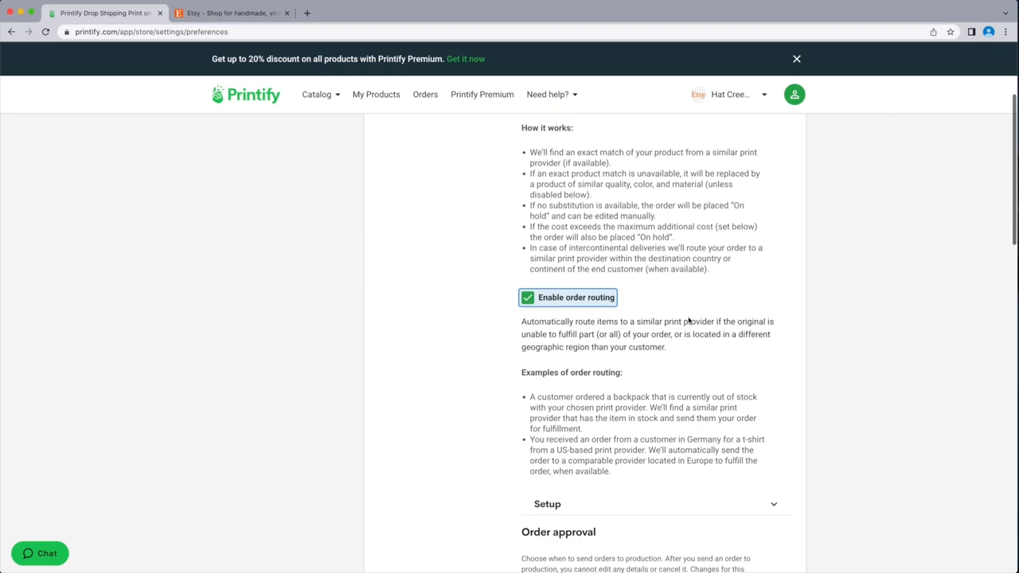
scroll(688, 317, down, 3)
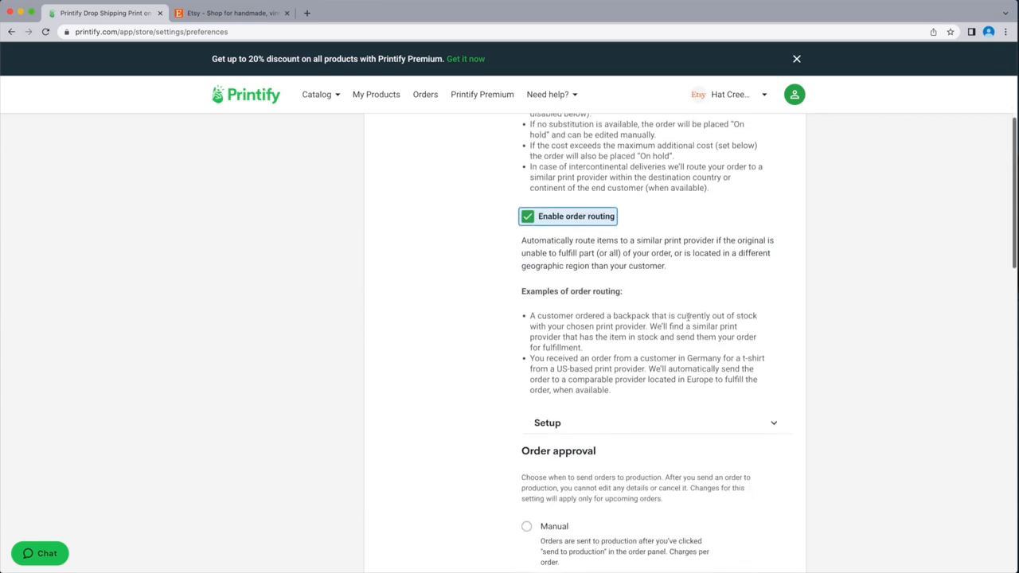
scroll(690, 321, up, 3)
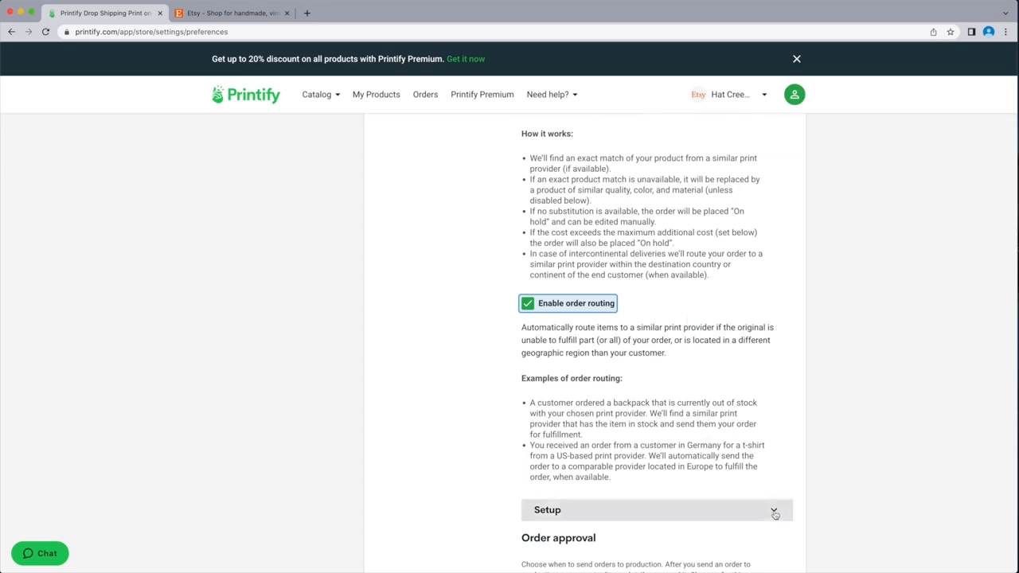
click(773, 513)
scroll(714, 413, down, 3)
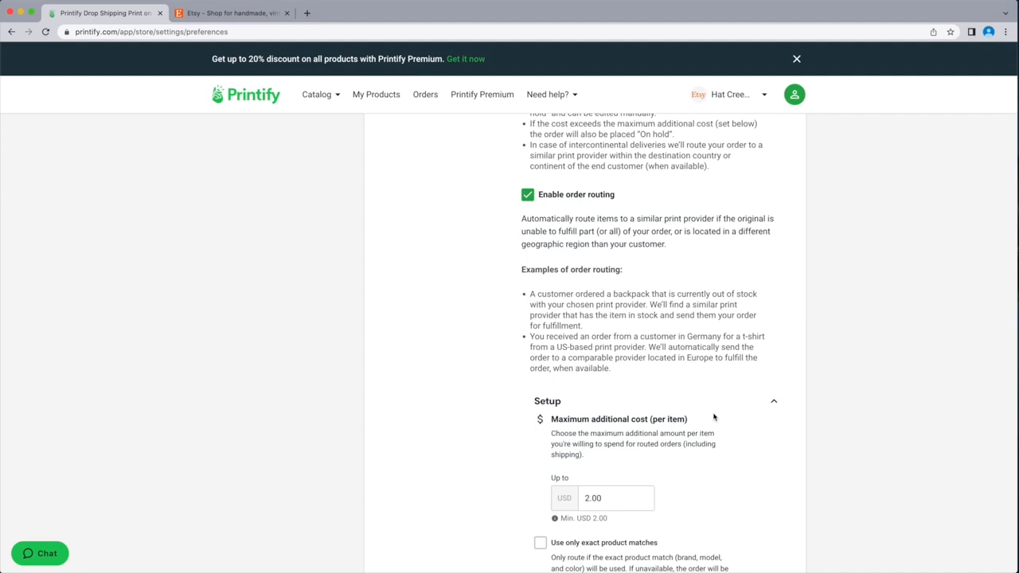
scroll(714, 418, down, 2)
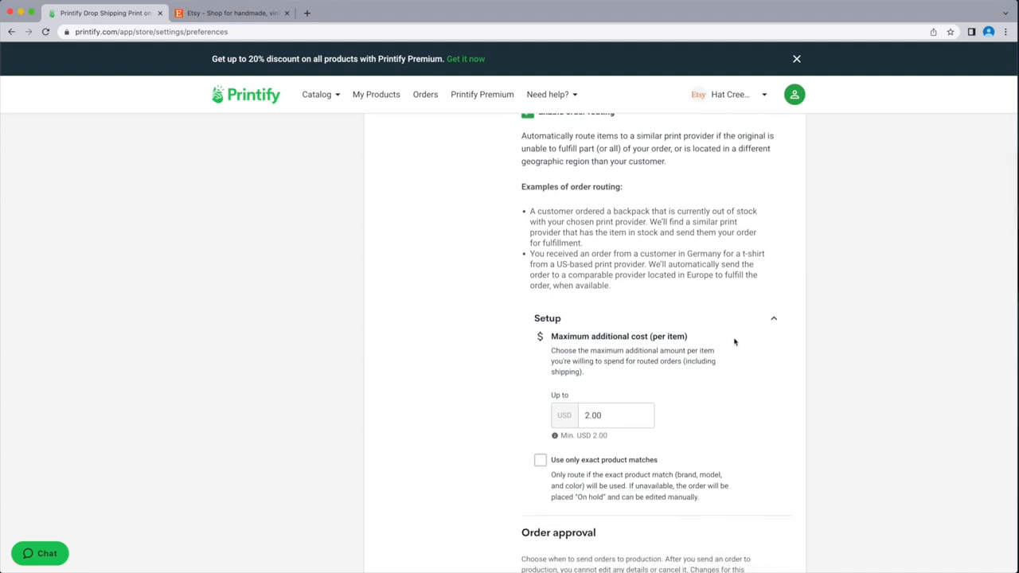
click(773, 319)
click(774, 321)
scroll(566, 464, down, 1)
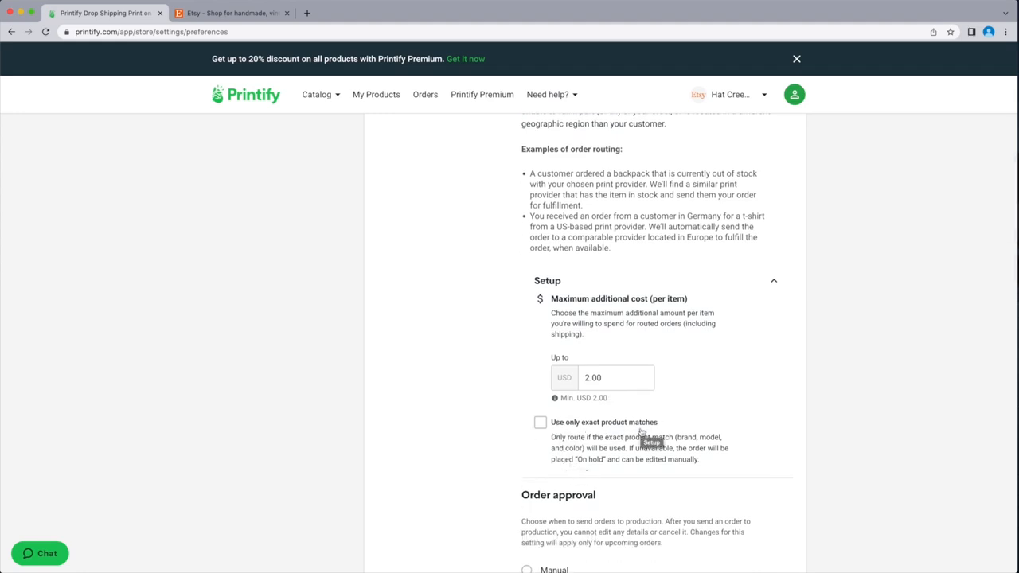
Reread the order routing explanation and examine how its cost limit and exact product match settings apply
scroll(641, 433, up, 3)
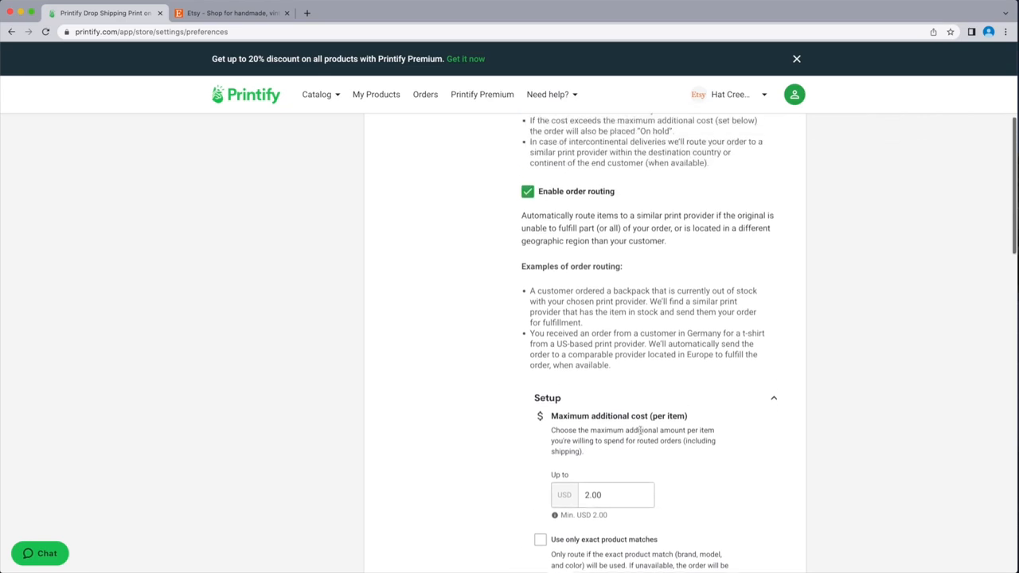
scroll(641, 433, up, 4)
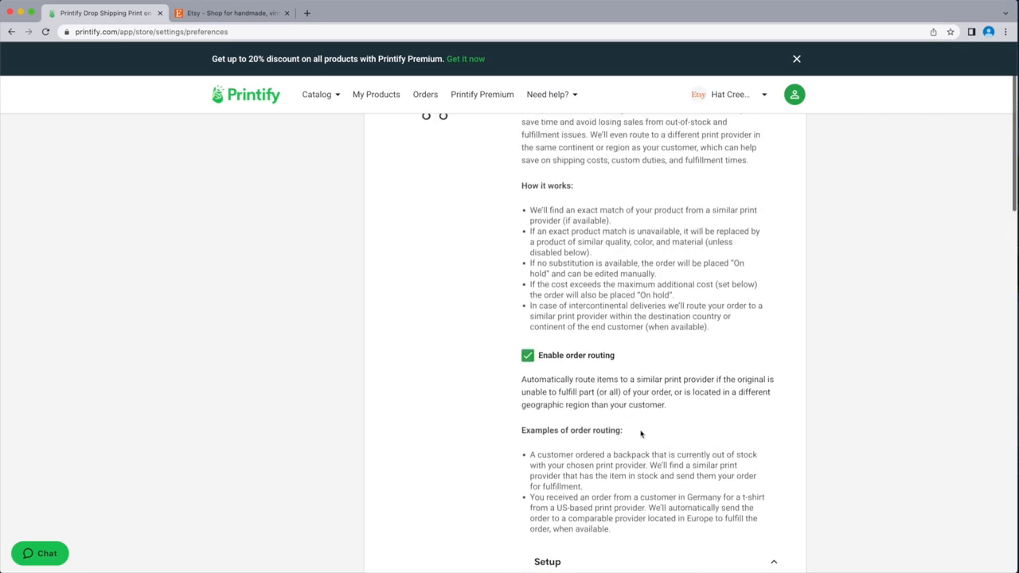
scroll(641, 432, down, 3)
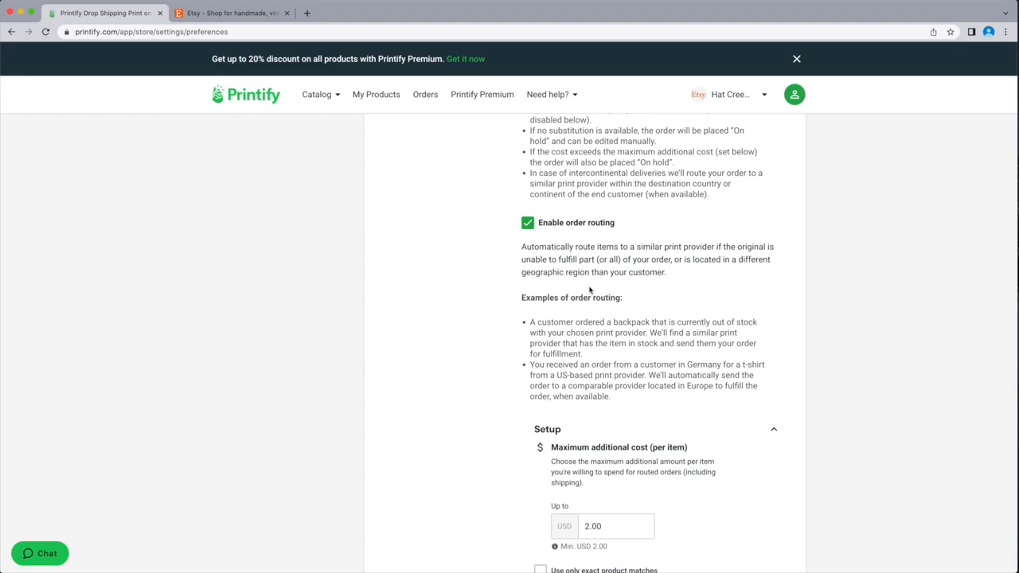
scroll(580, 312, down, 2)
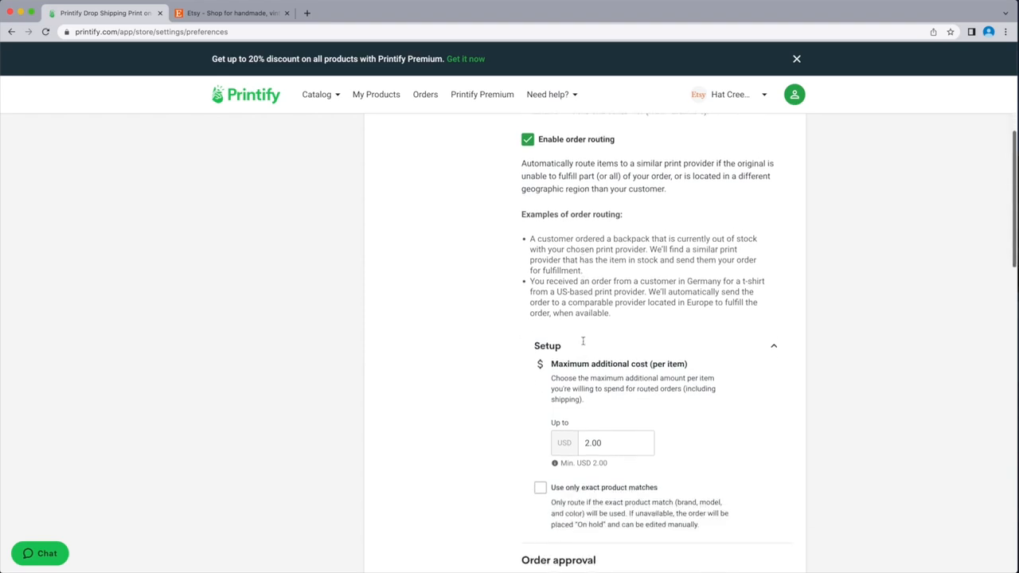
scroll(583, 341, down, 1)
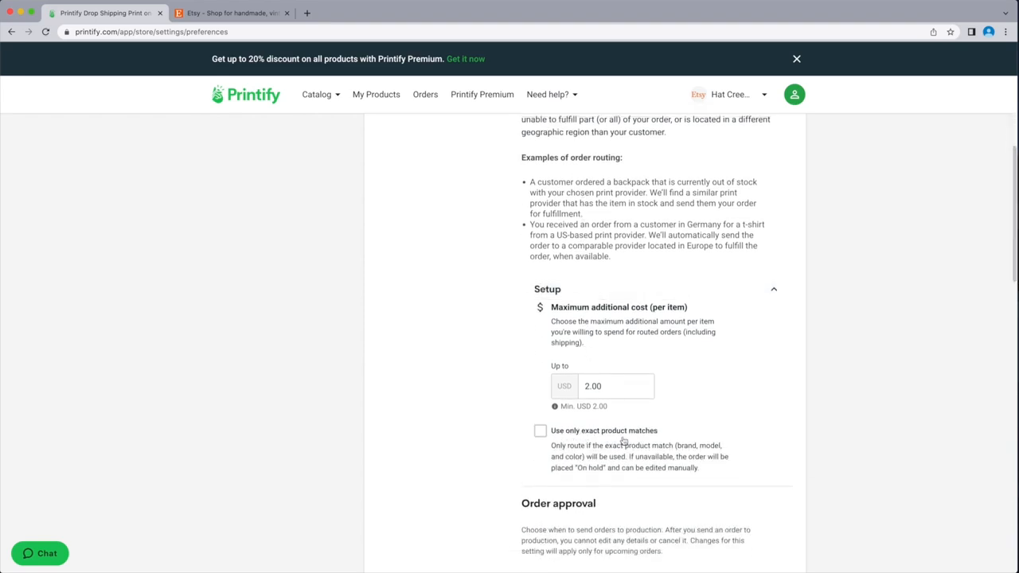
scroll(541, 434, up, 1)
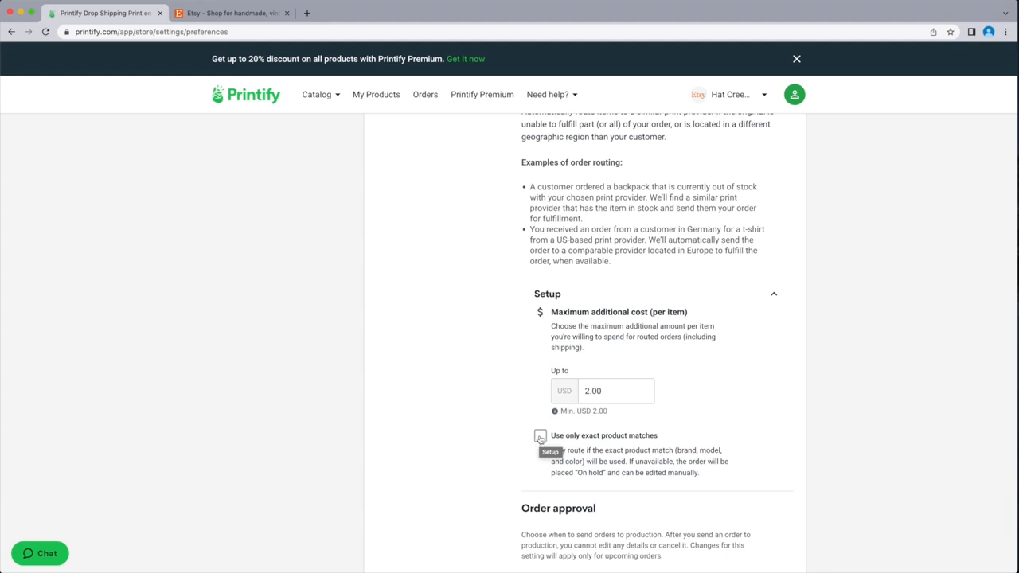
Try the option to use only exact product matches, clear it again, and disable order routing for the Etsy store
click(540, 437)
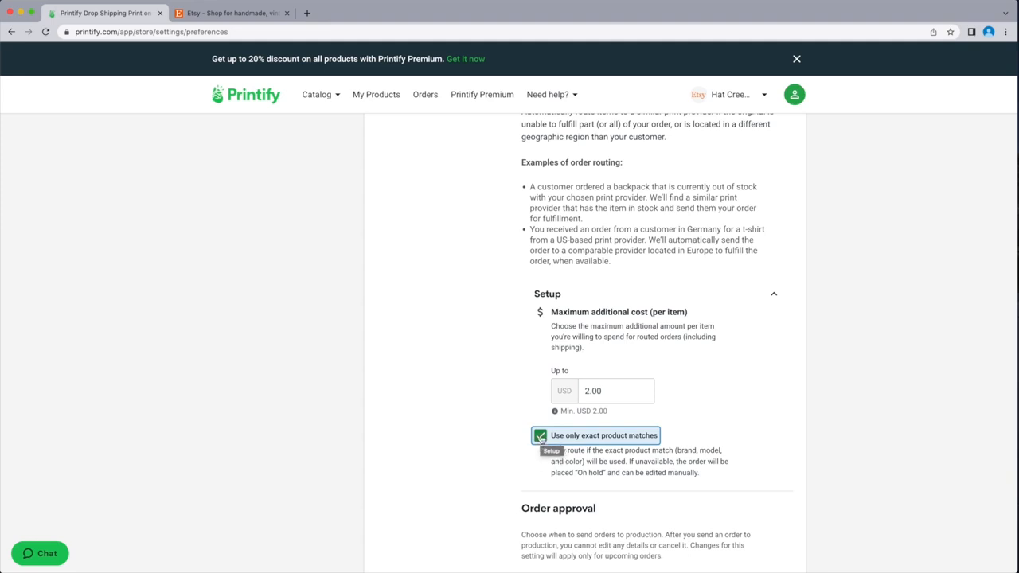
click(541, 436)
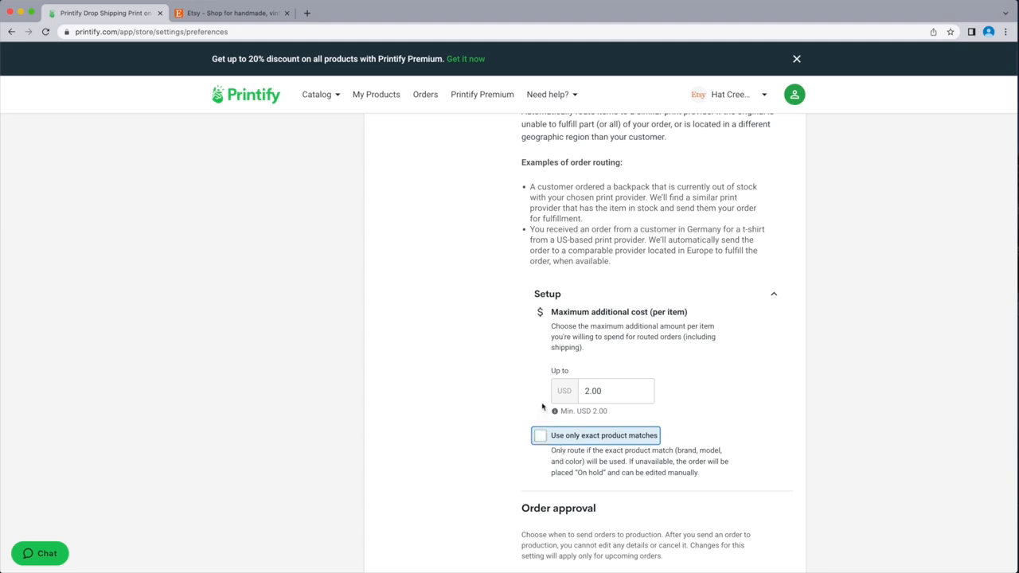
scroll(521, 371, up, 3)
scroll(512, 390, up, 3)
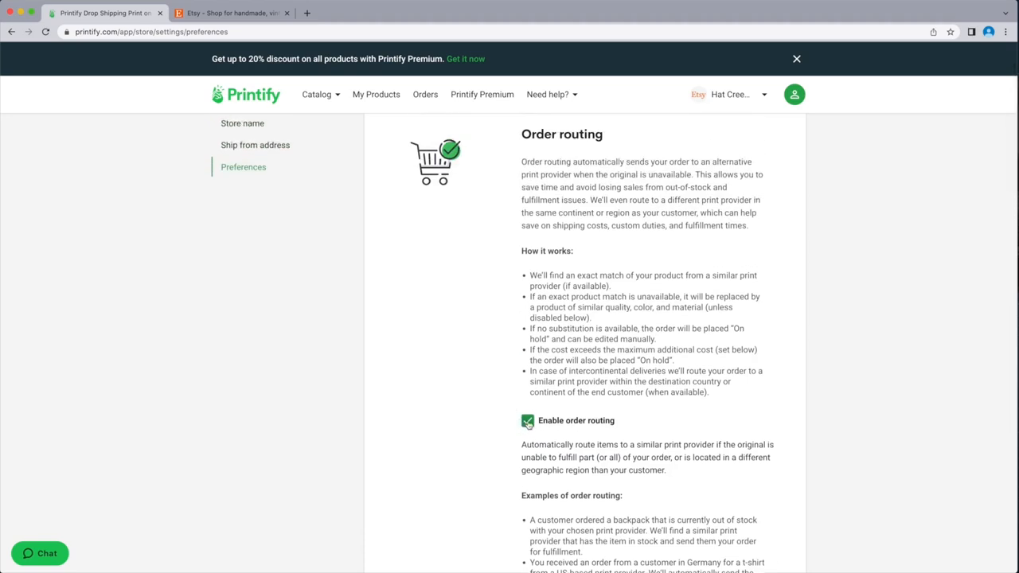
click(527, 424)
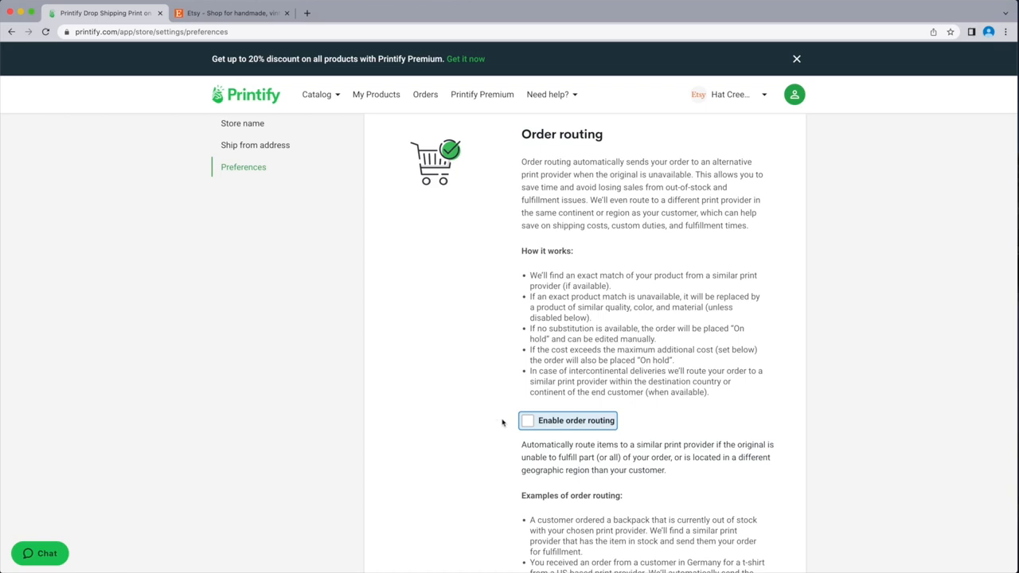
Set order approval to send orders to production automatically at a certain time every day, at 12:00 PM
scroll(500, 423, down, 5)
scroll(503, 423, down, 5)
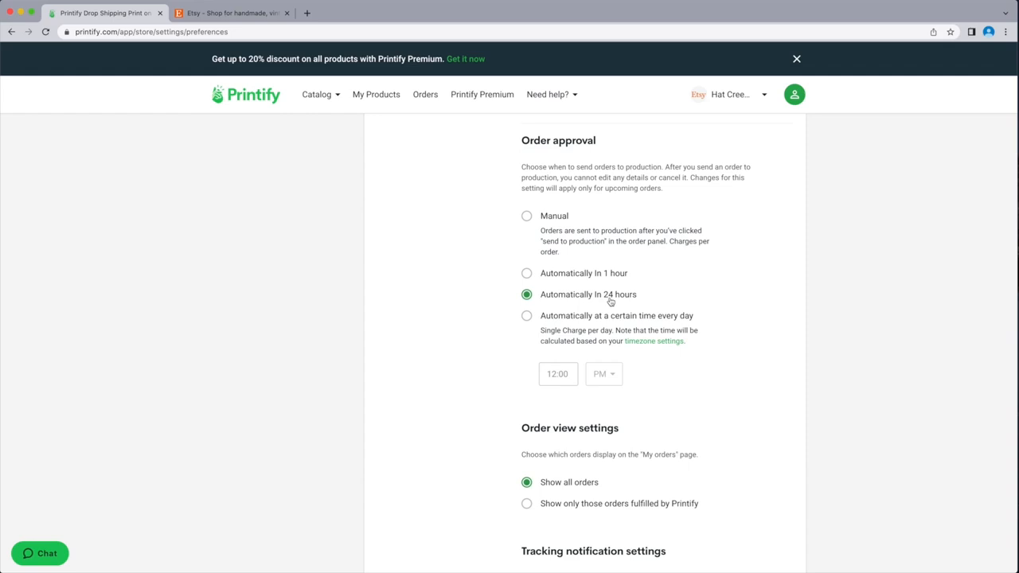
scroll(555, 313, down, 1)
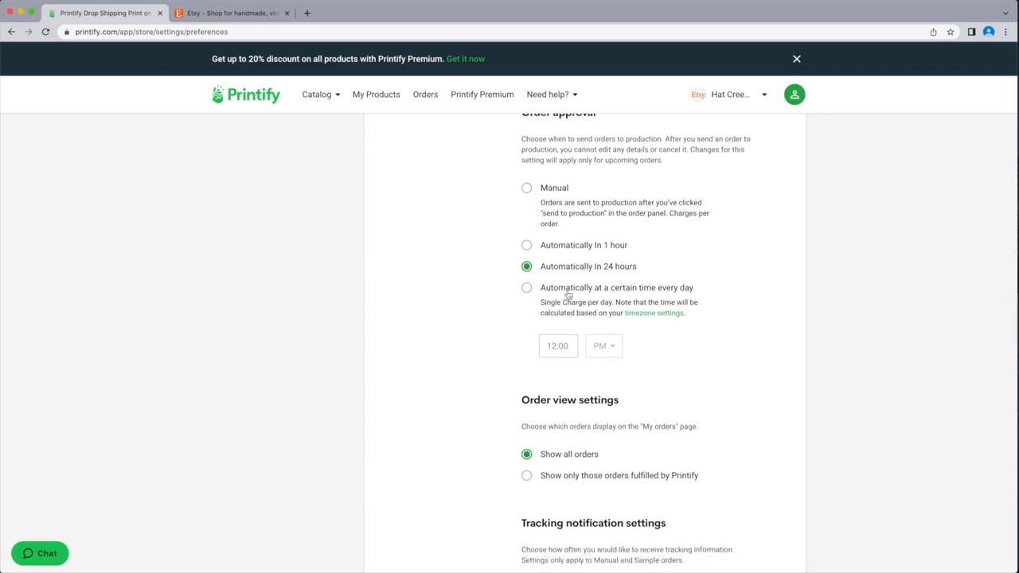
click(526, 289)
scroll(511, 329, up, 1)
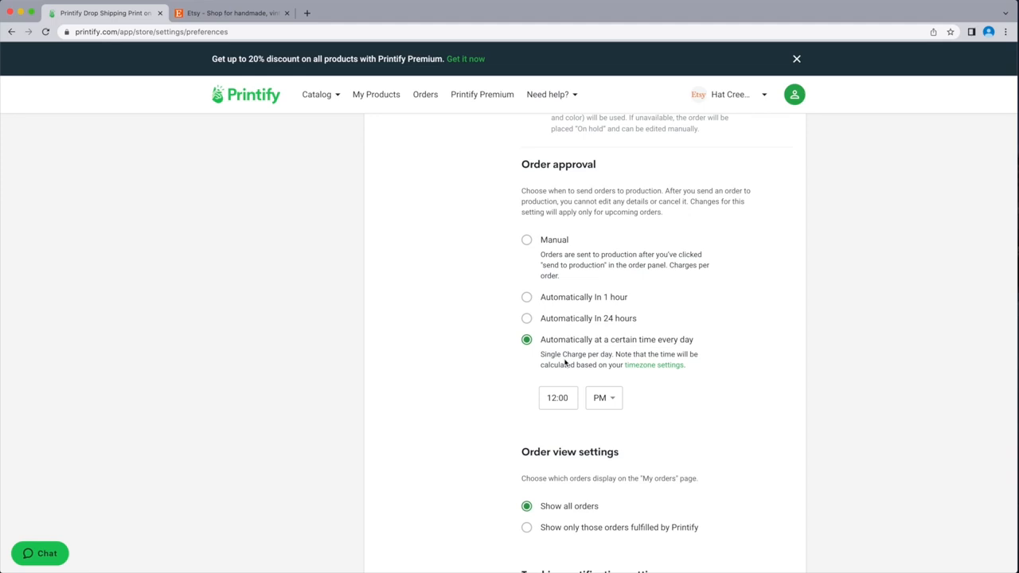
scroll(564, 362, down, 1)
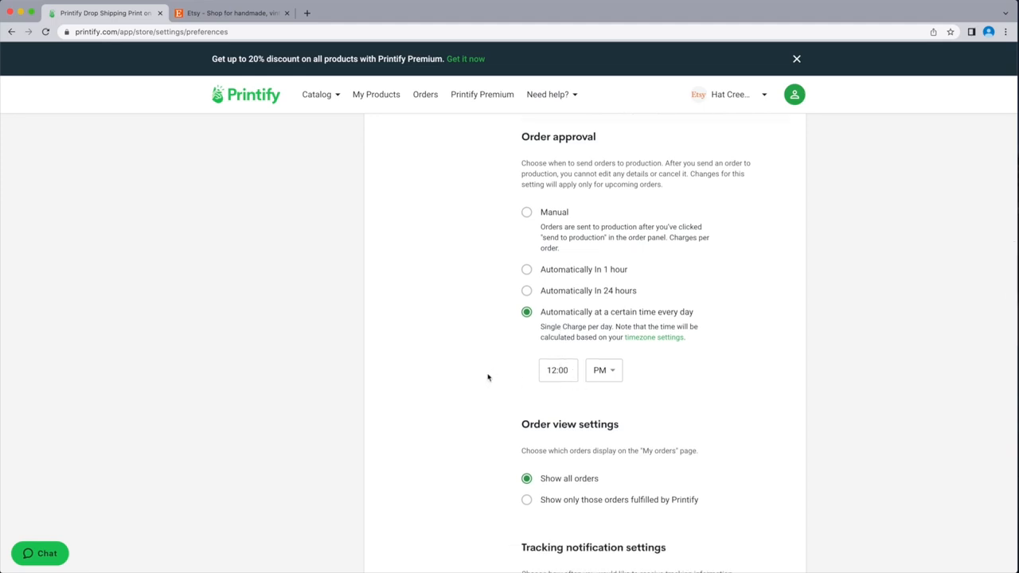
Review the order view, tracking notification, delayed order and email settings, and save the Etsy store's preferences
scroll(488, 375, down, 3)
scroll(488, 373, down, 2)
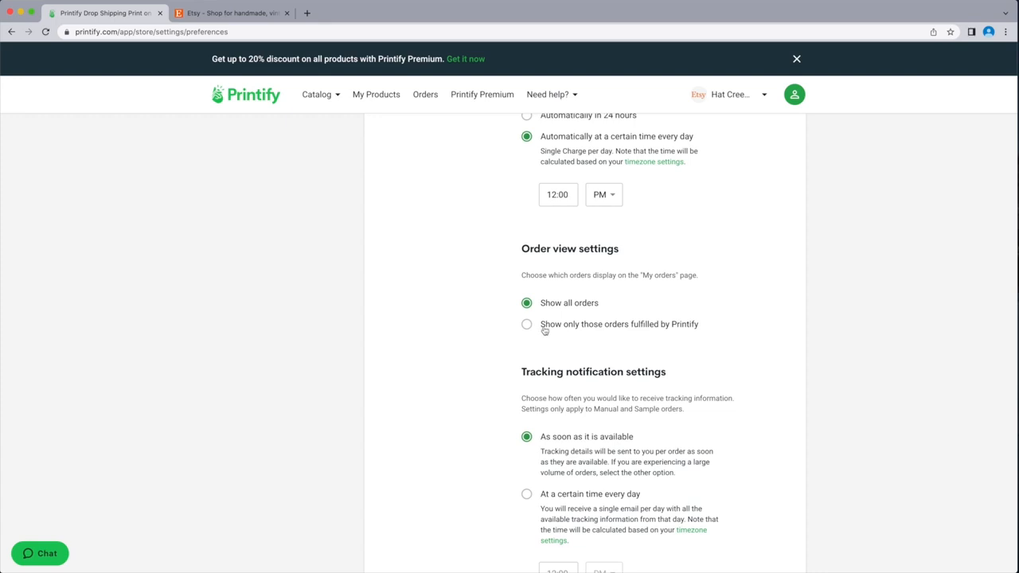
scroll(549, 338, down, 5)
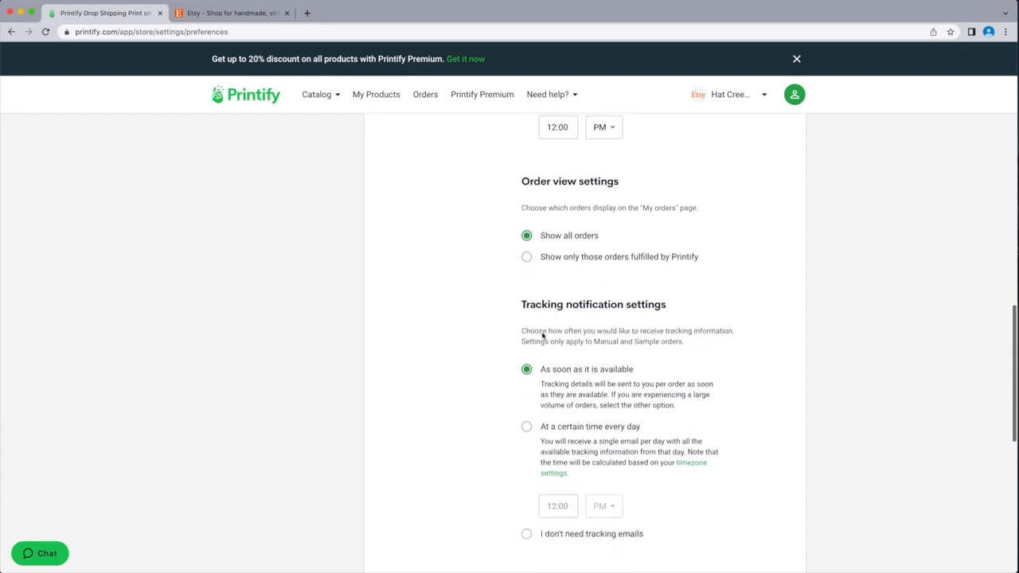
scroll(539, 332, down, 1)
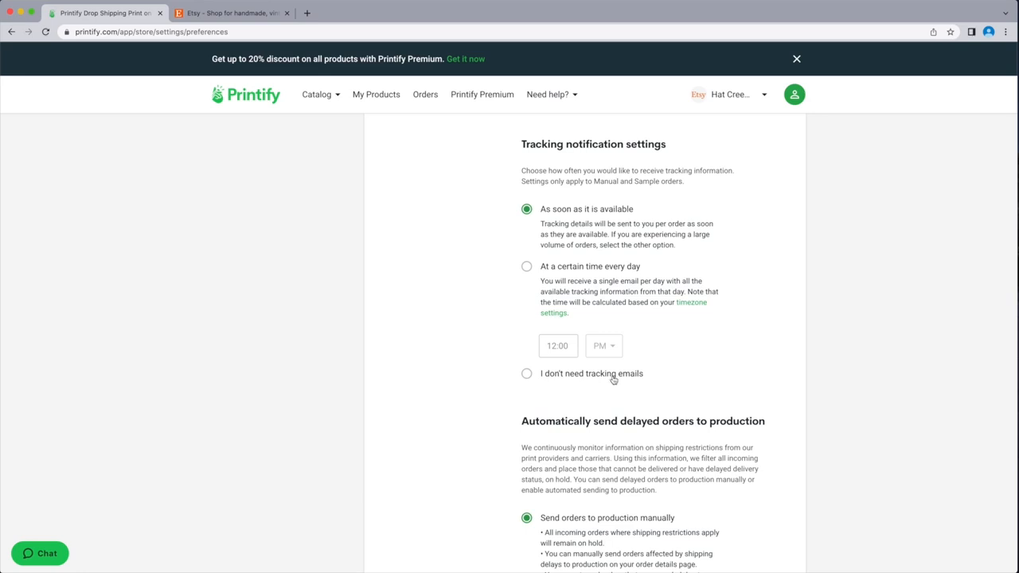
scroll(613, 380, down, 5)
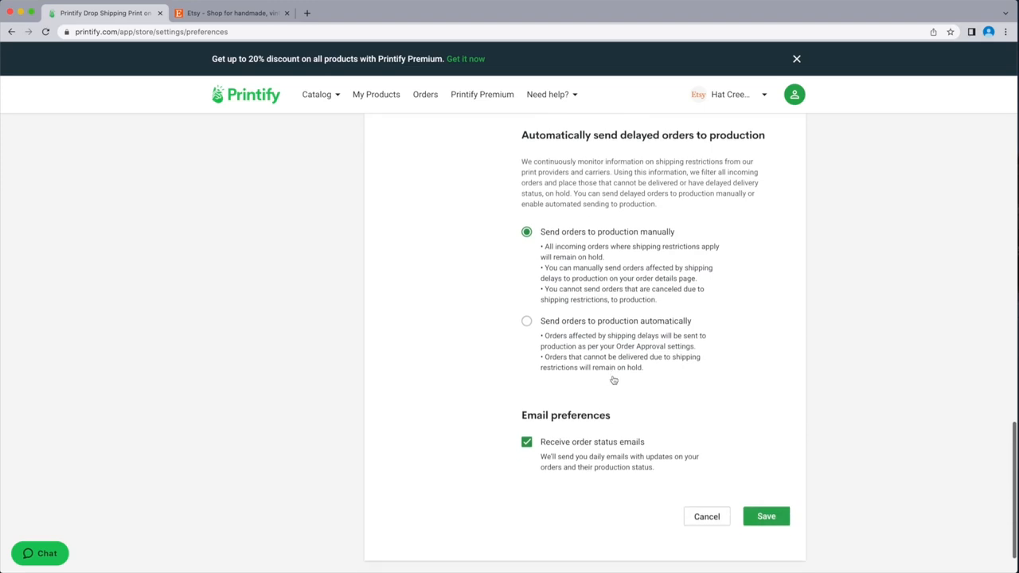
scroll(635, 383, up, 1)
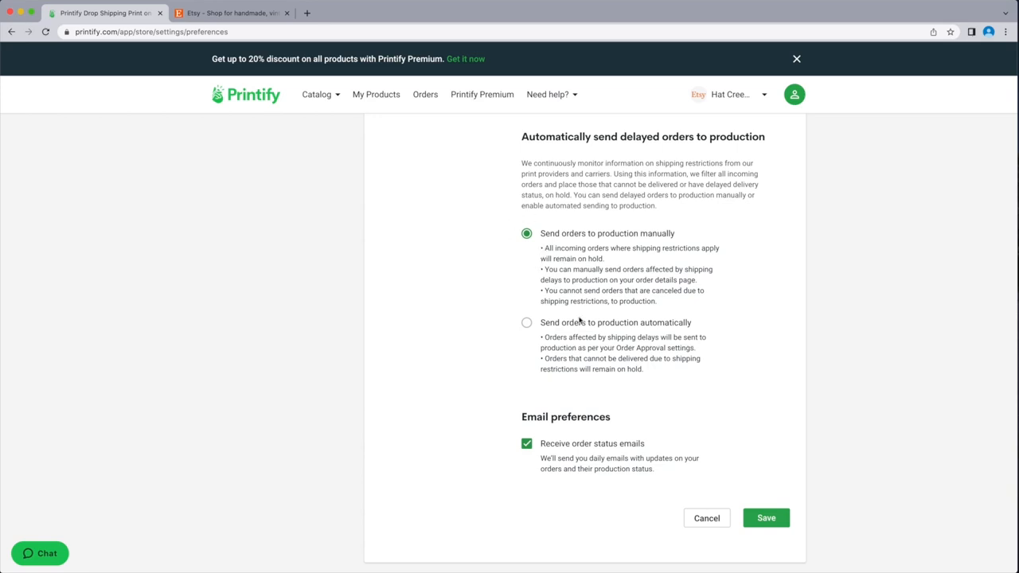
scroll(619, 353, down, 1)
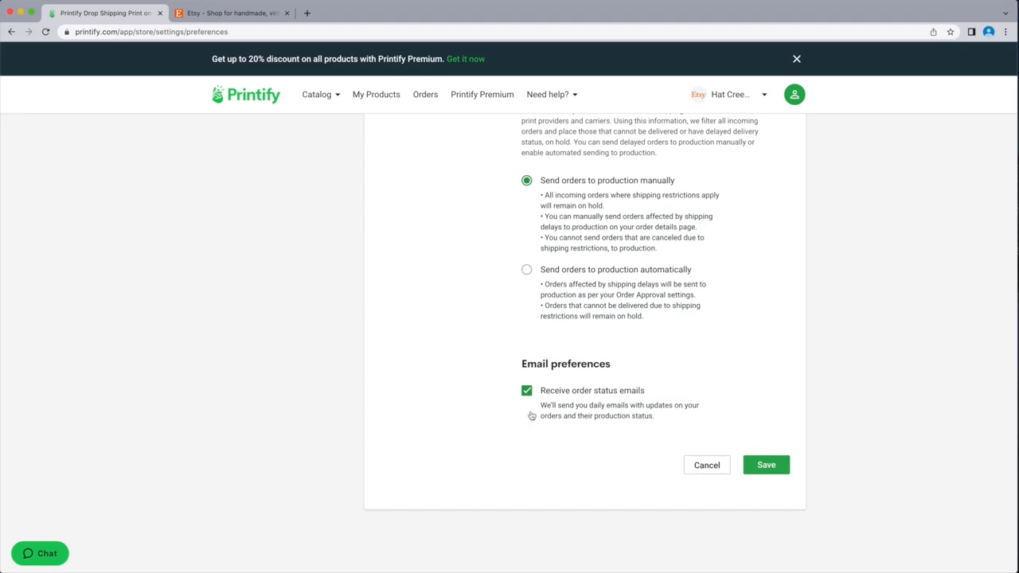
click(769, 468)
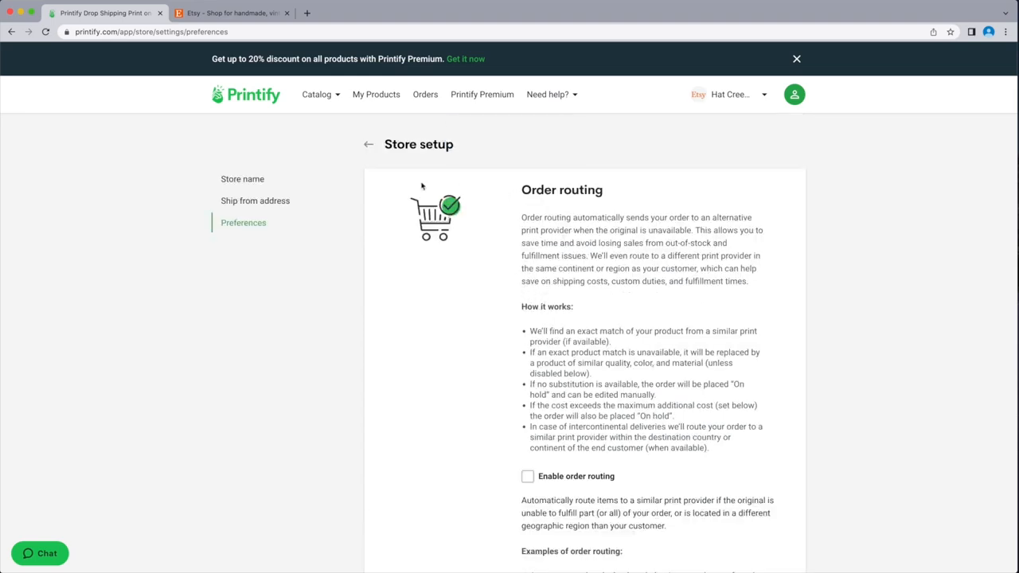
Go through store management to the account details and review the business name, contact and address fields
click(767, 97)
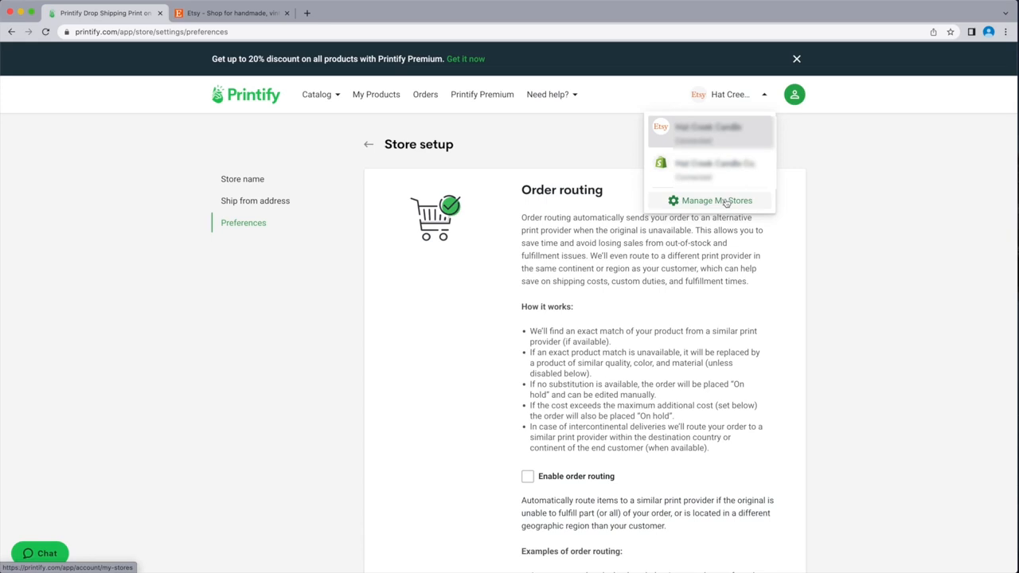
click(717, 201)
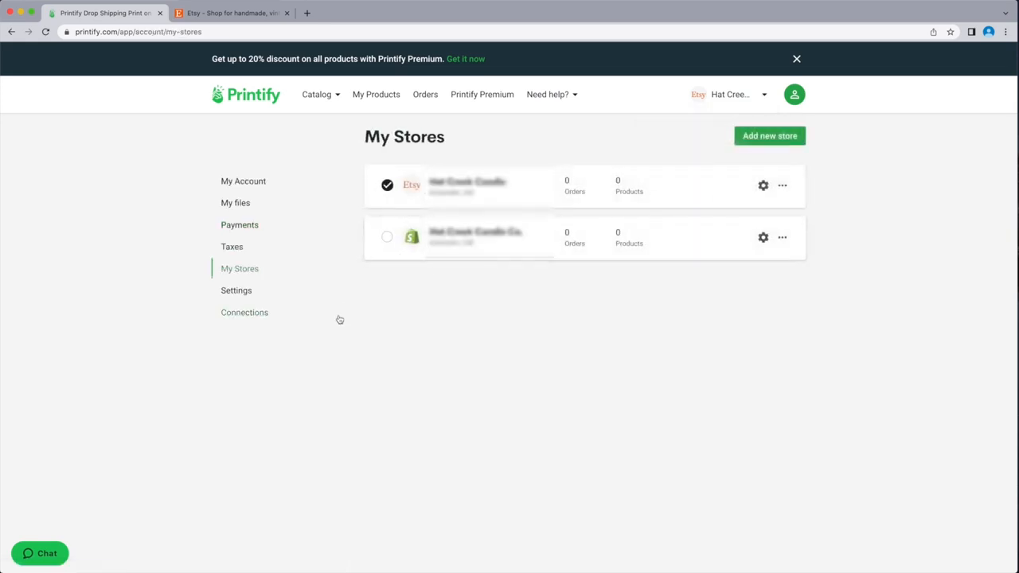
click(249, 185)
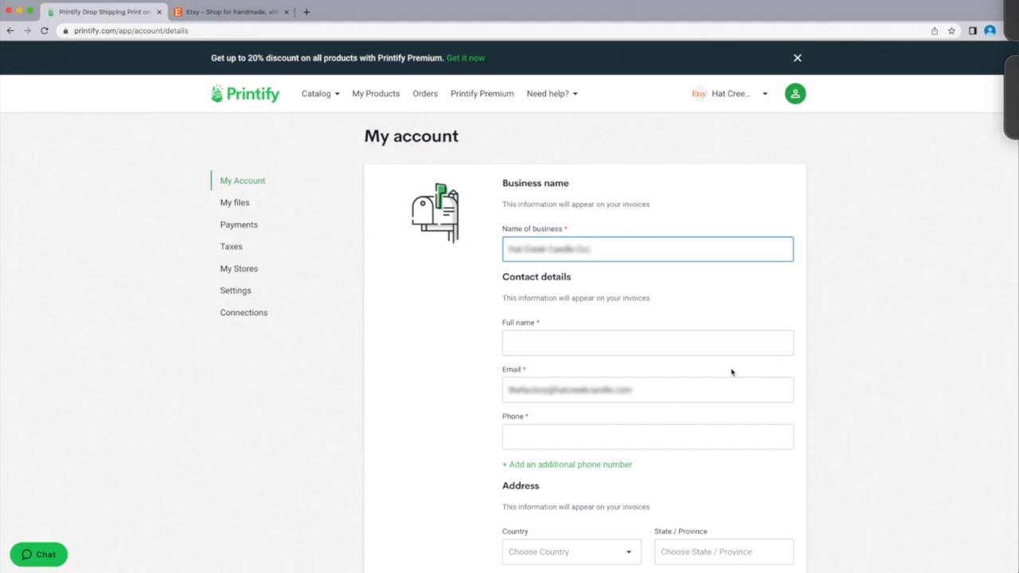
scroll(732, 372, down, 5)
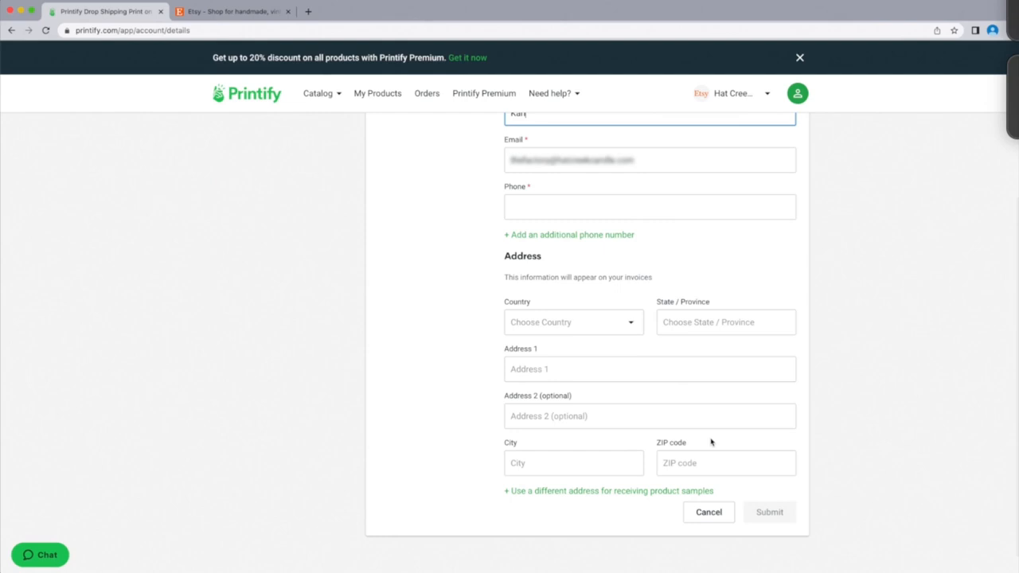
Check the uploaded files page, and examine the balance, card, Printify Premium and coupon options in the payment details
click(239, 204)
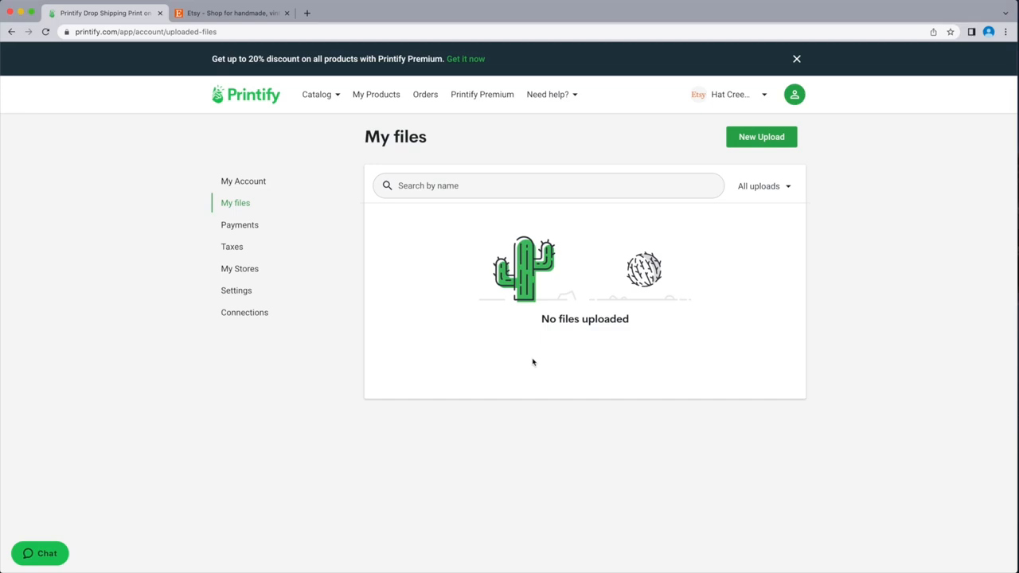
click(252, 230)
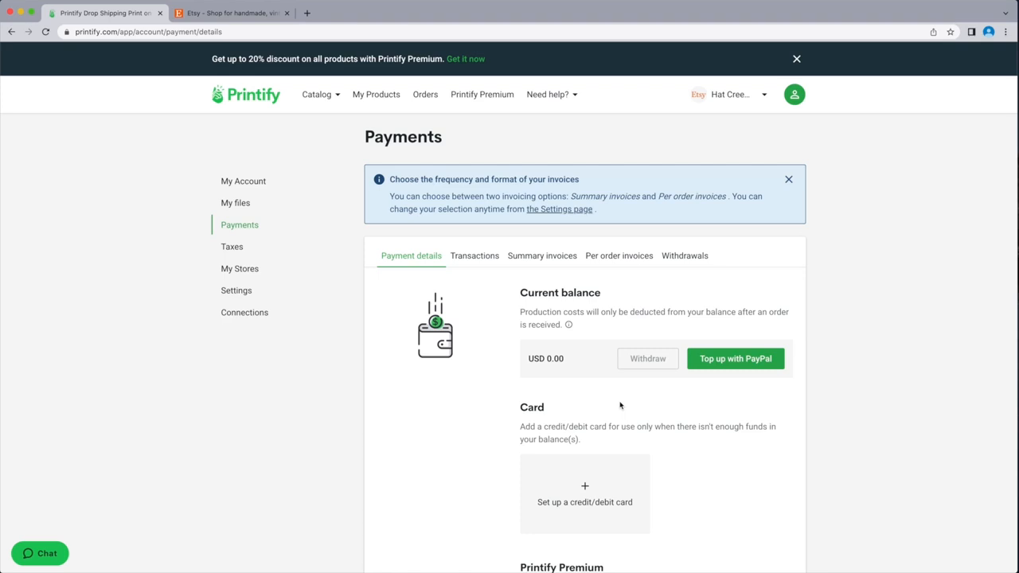
scroll(623, 407, down, 2)
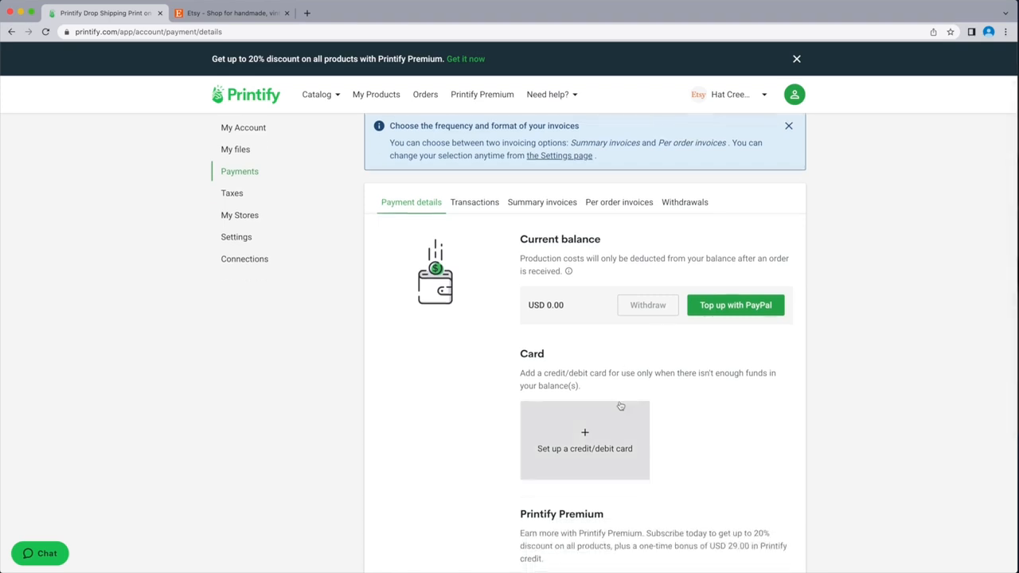
scroll(754, 322, up, 2)
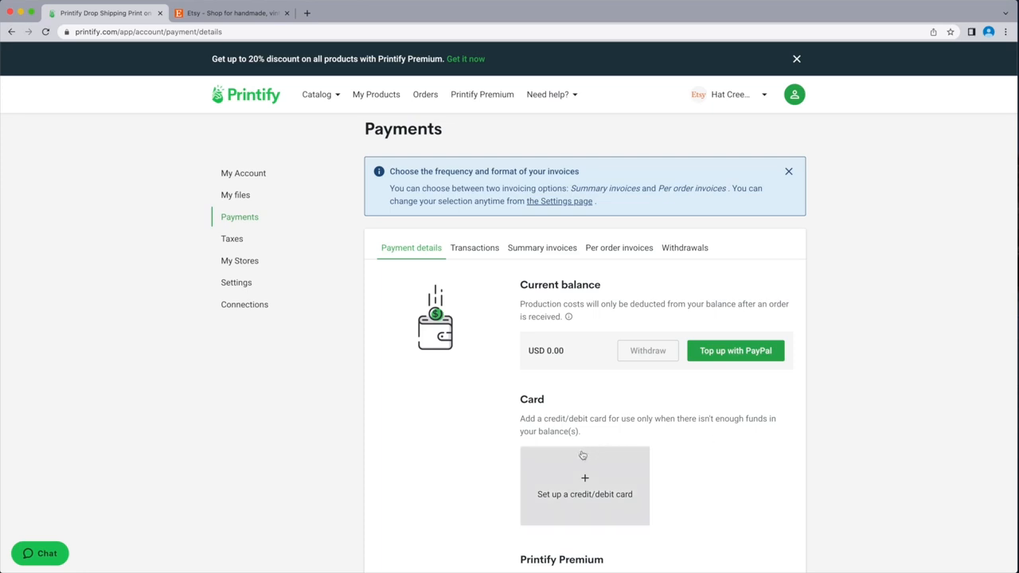
scroll(584, 457, down, 1)
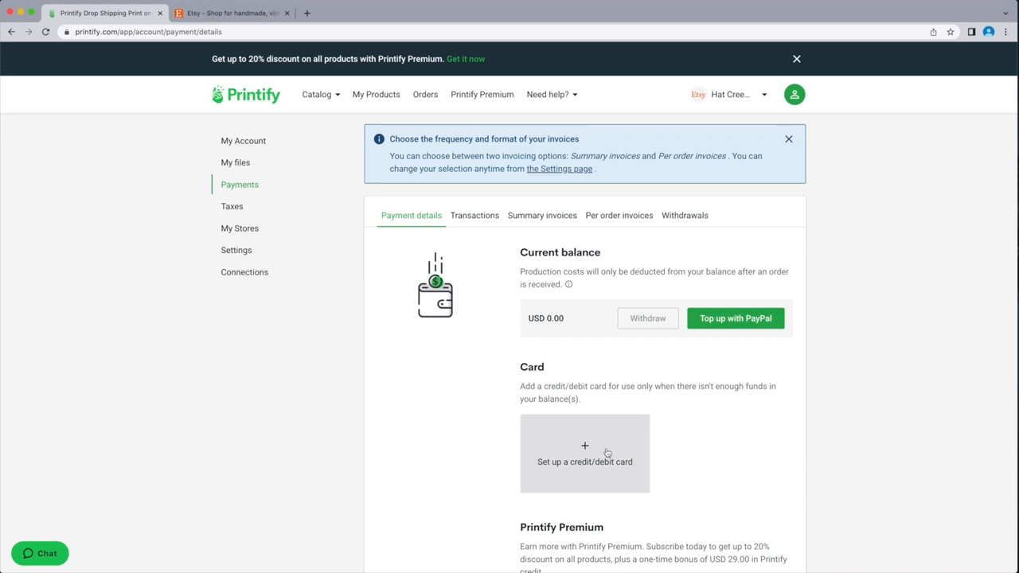
scroll(653, 440, down, 3)
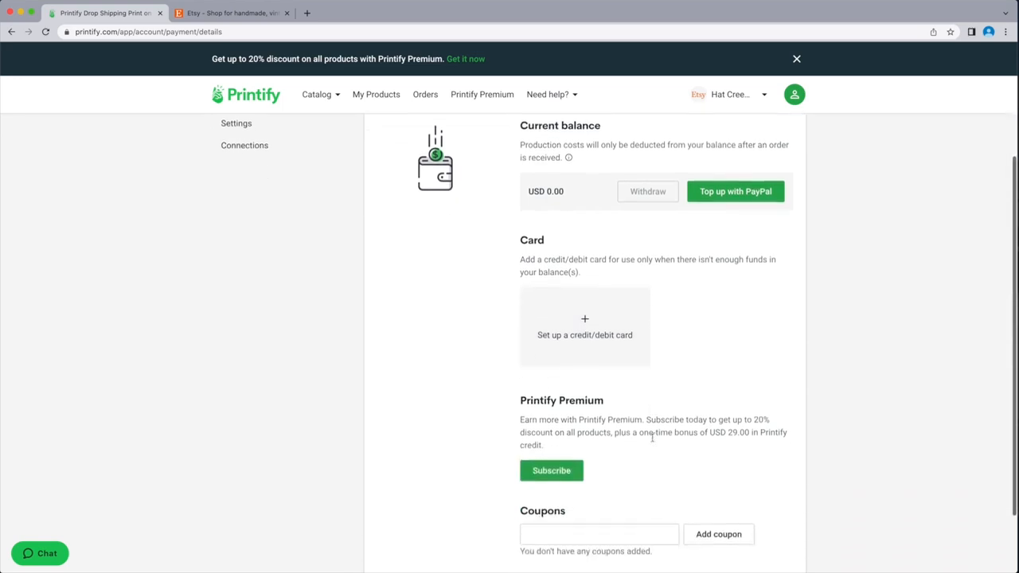
scroll(653, 438, down, 2)
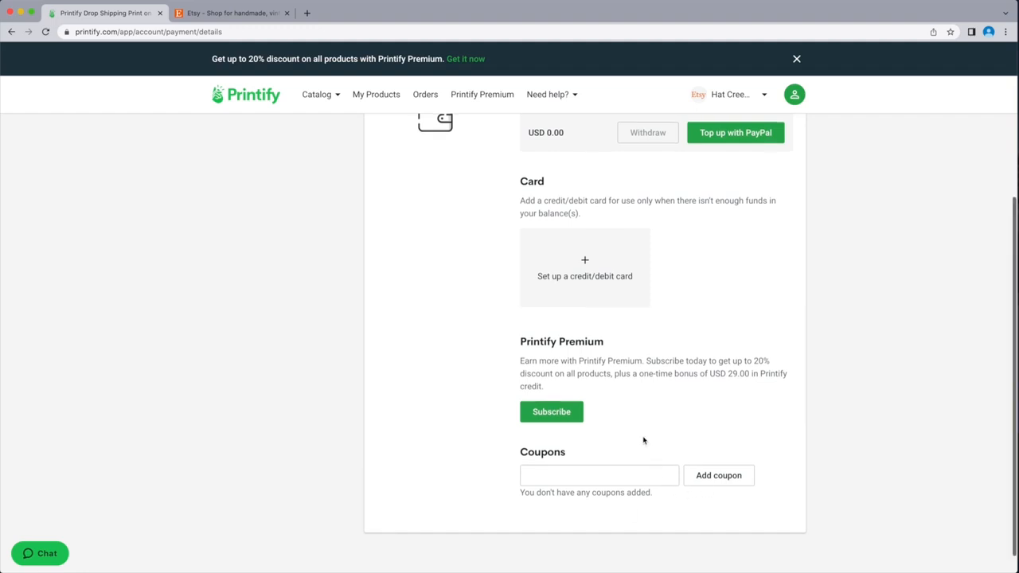
scroll(644, 440, up, 3)
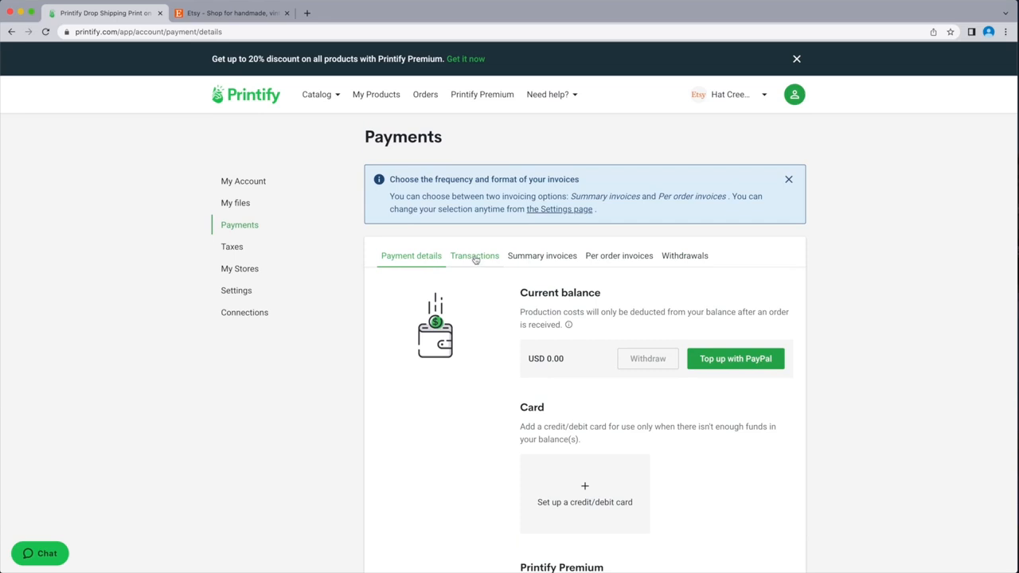
Look through the payment transactions, summary invoices, per order invoices and withdrawals
click(474, 260)
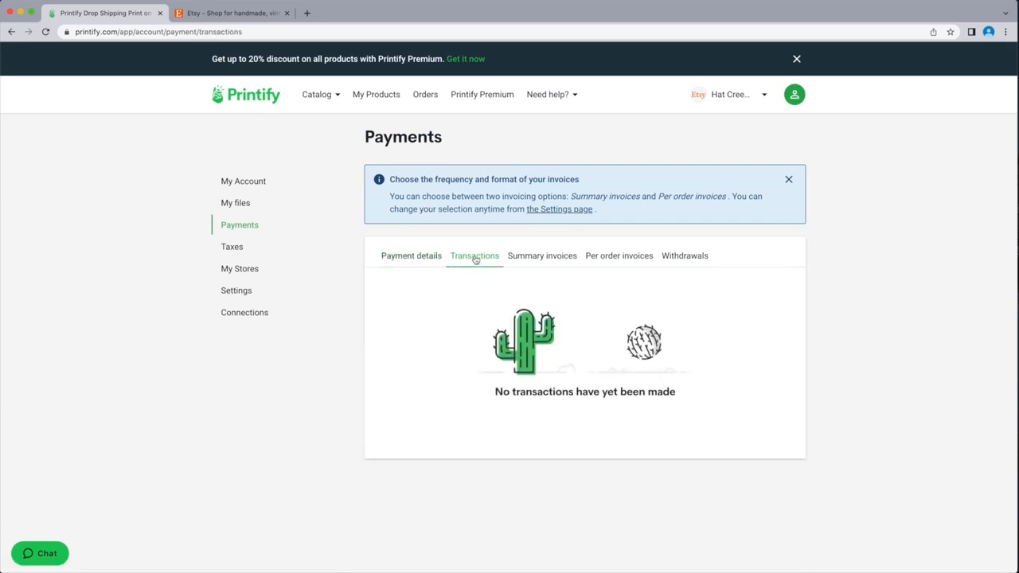
click(559, 261)
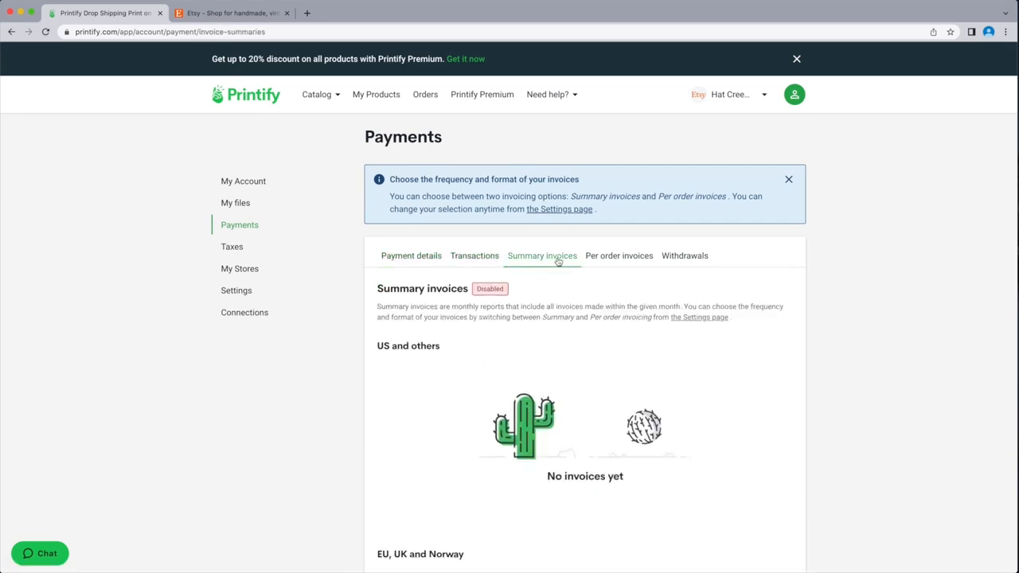
click(624, 263)
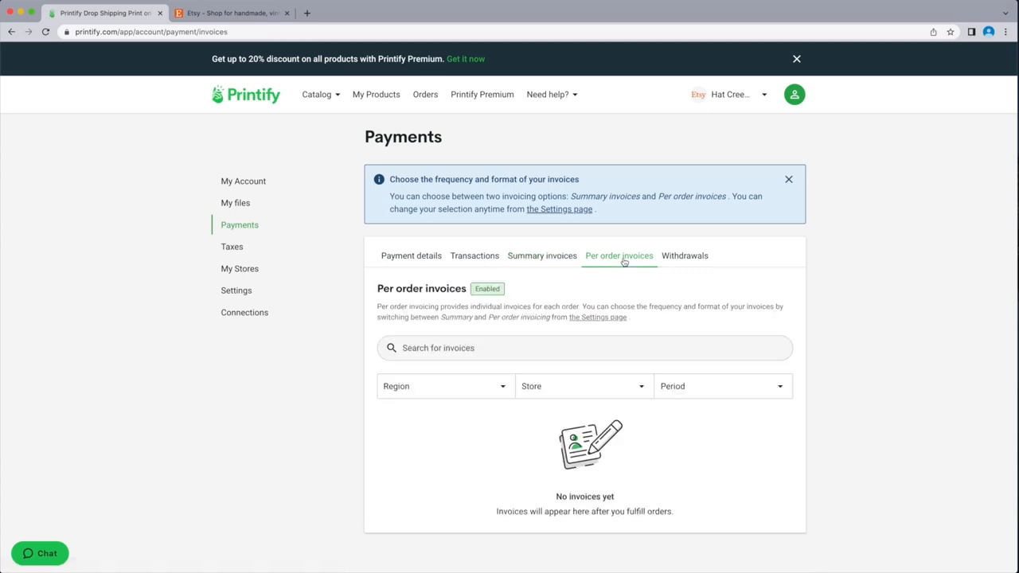
click(688, 261)
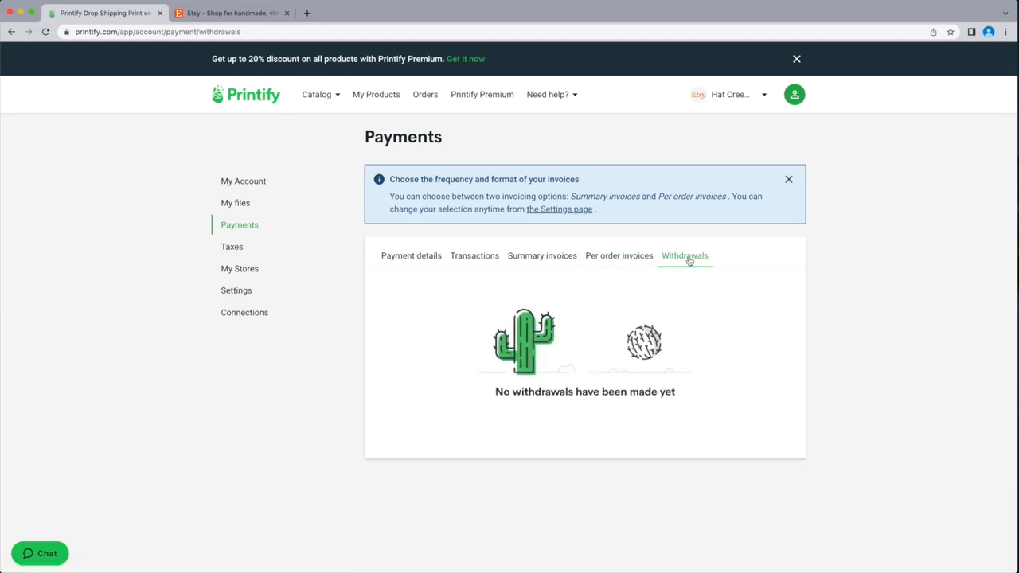
Examine the tax information for the EU, Norway and UK, and the resale certificate information for the USA
click(232, 248)
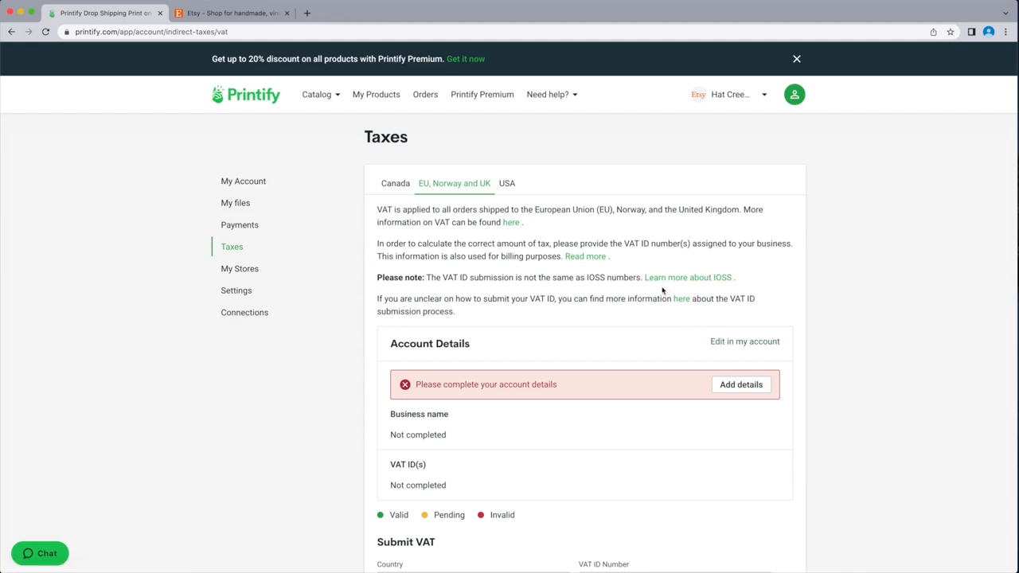
click(506, 183)
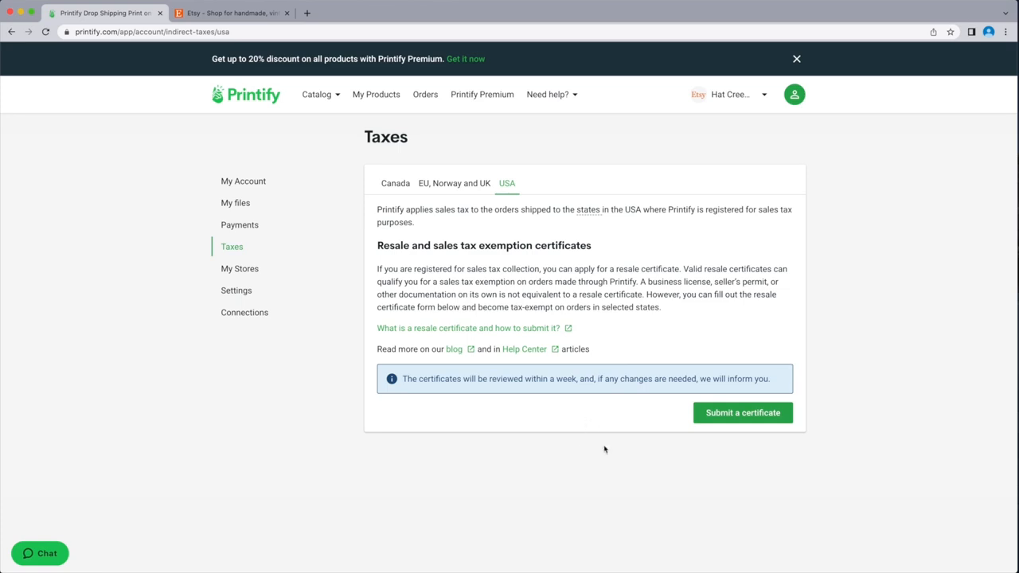
Go to the general account settings and set the timezone to (GMT-06:00) America/Belize
click(237, 291)
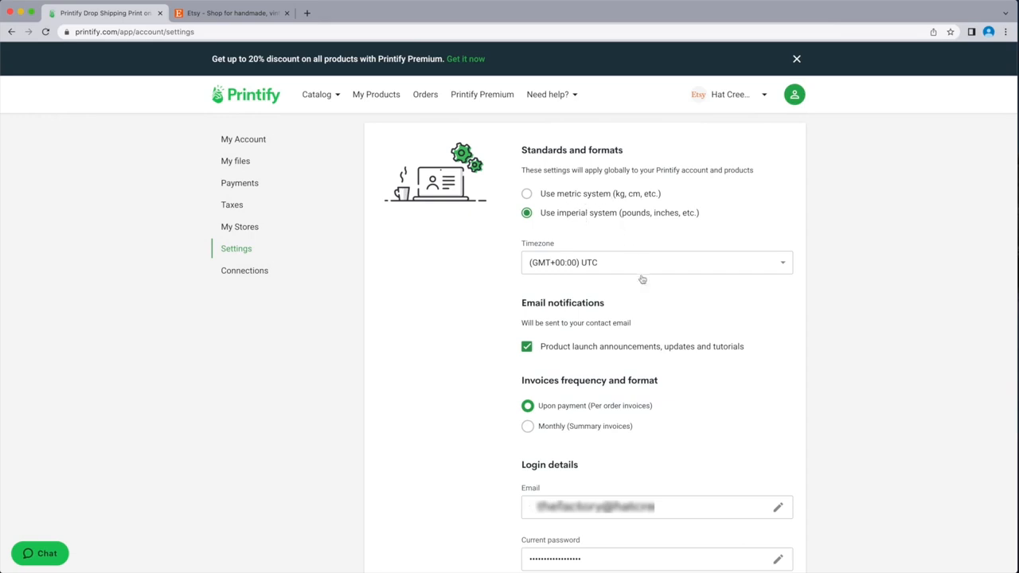
click(785, 266)
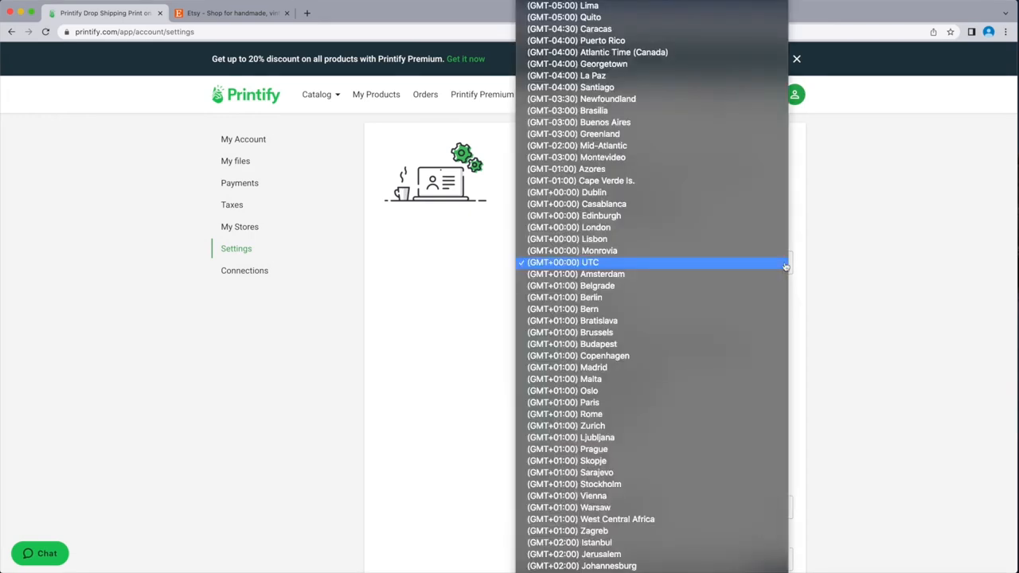
scroll(701, 303, down, 15)
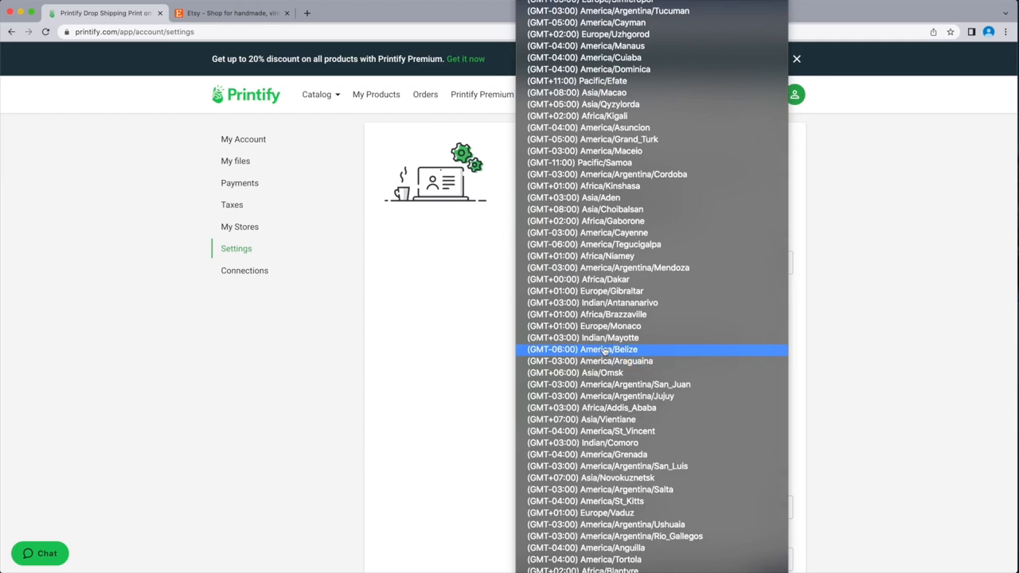
click(605, 351)
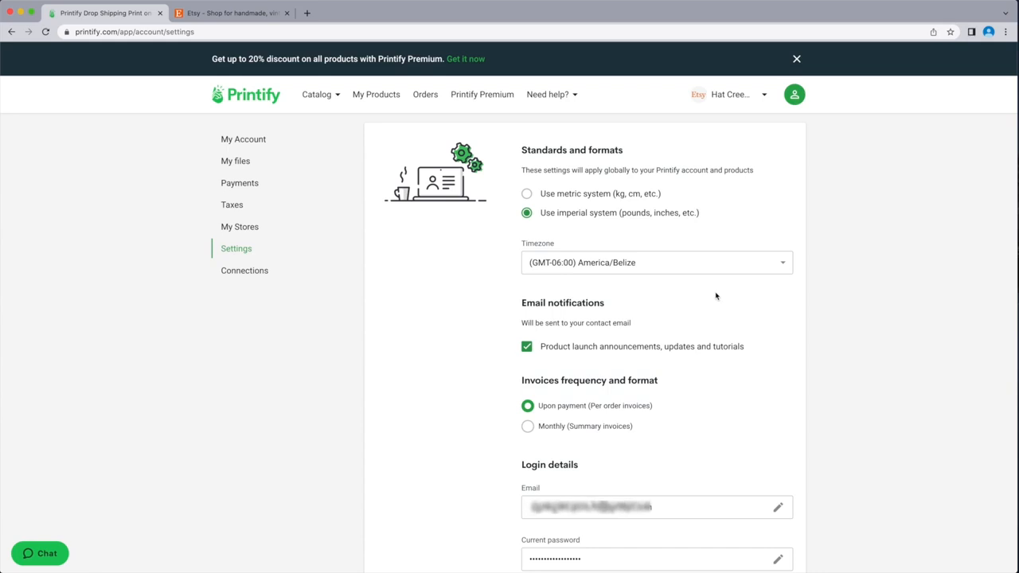
Review the email notification, invoice frequency, login details and personal data sections of the account settings
scroll(703, 308, down, 2)
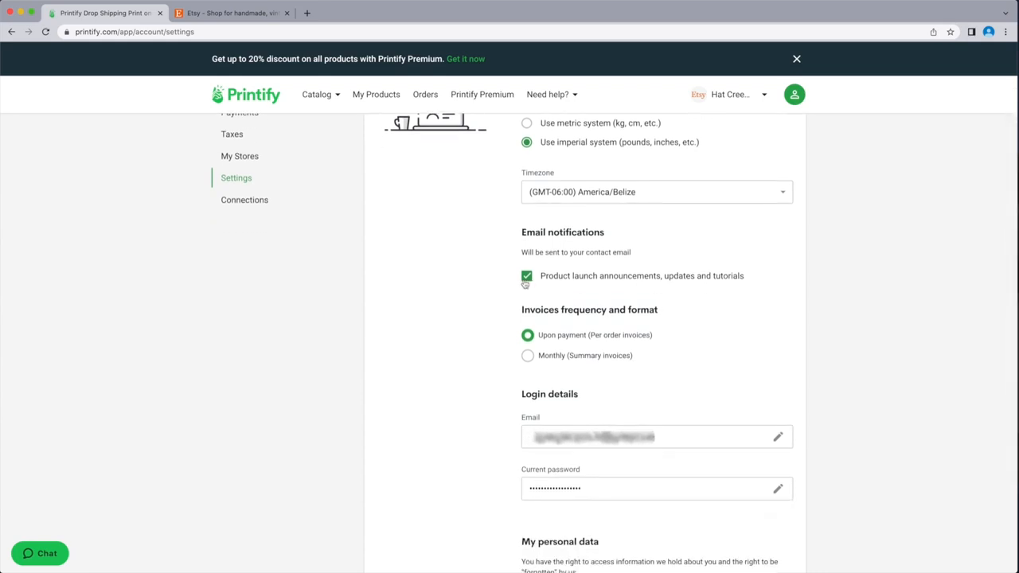
scroll(590, 359, down, 4)
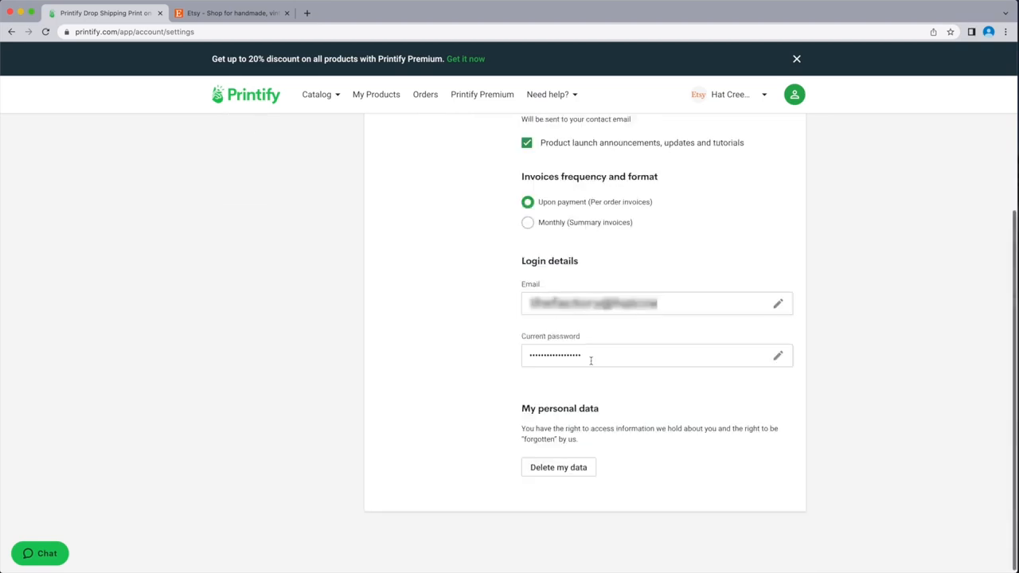
scroll(591, 361, down, 1)
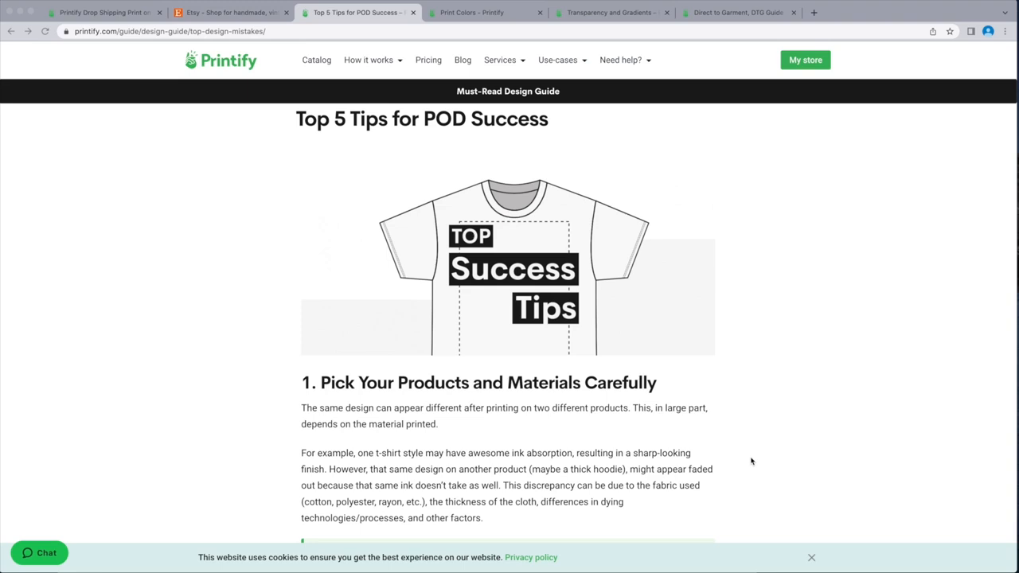
Read the first two tips of the Top 5 Tips for POD Success guide, on choosing products and using high-quality designs
scroll(755, 442, down, 5)
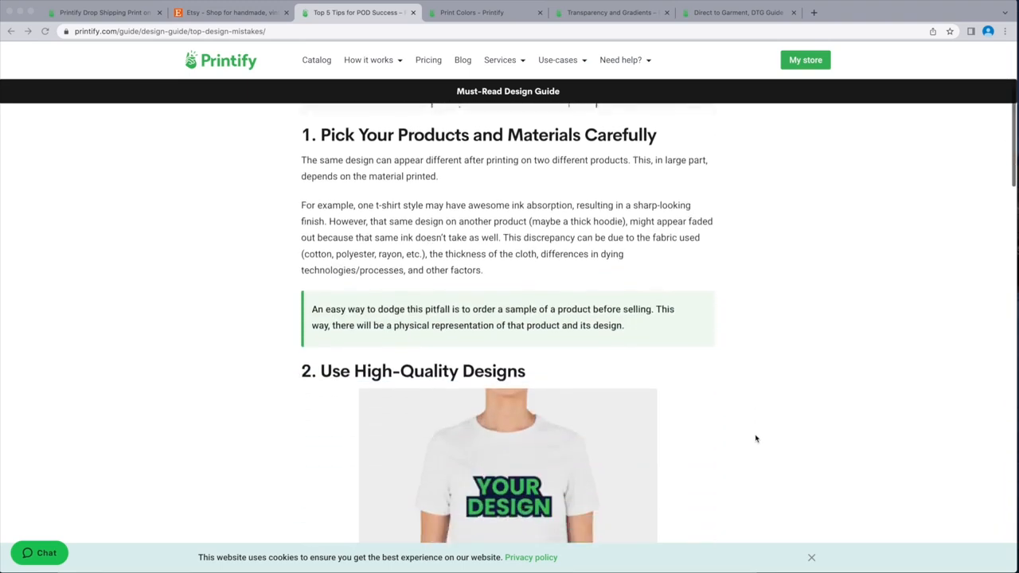
scroll(756, 439, down, 3)
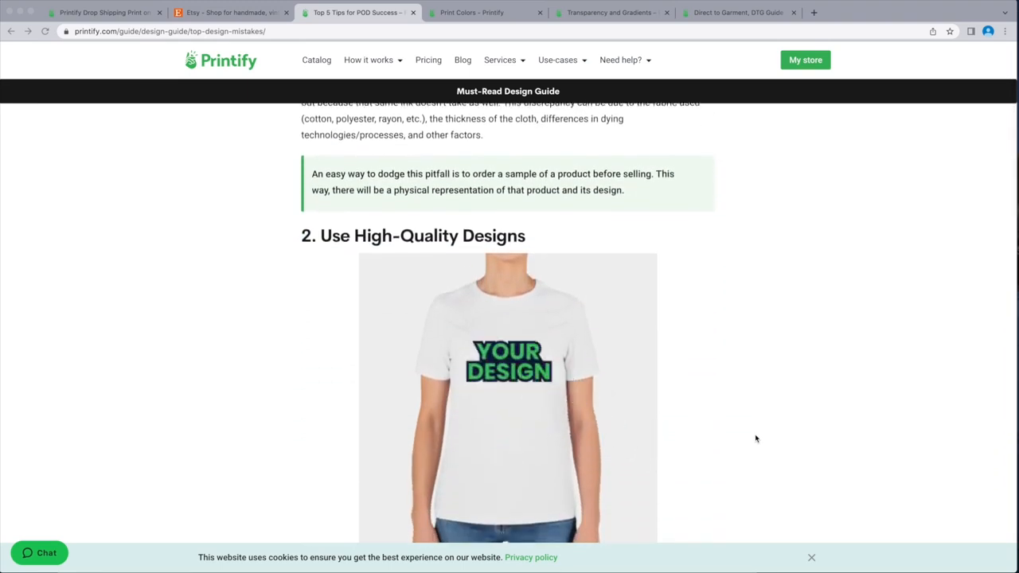
scroll(756, 439, down, 3)
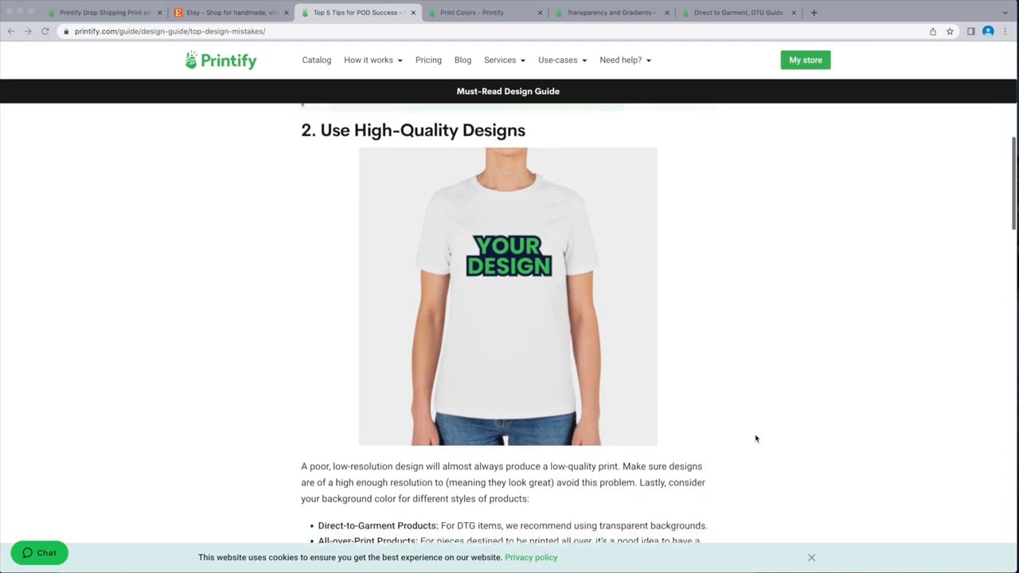
scroll(756, 439, down, 1)
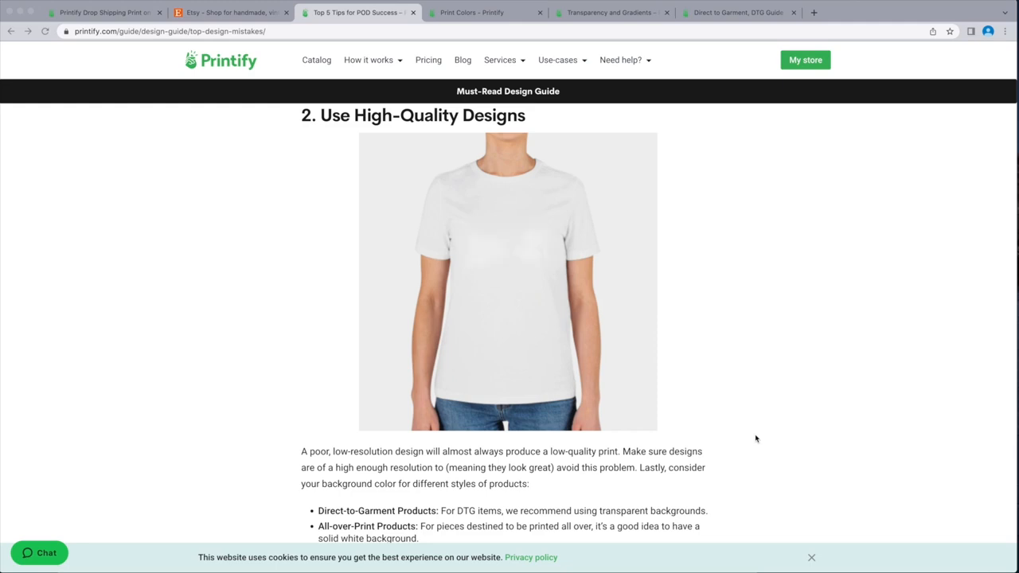
scroll(755, 439, down, 2)
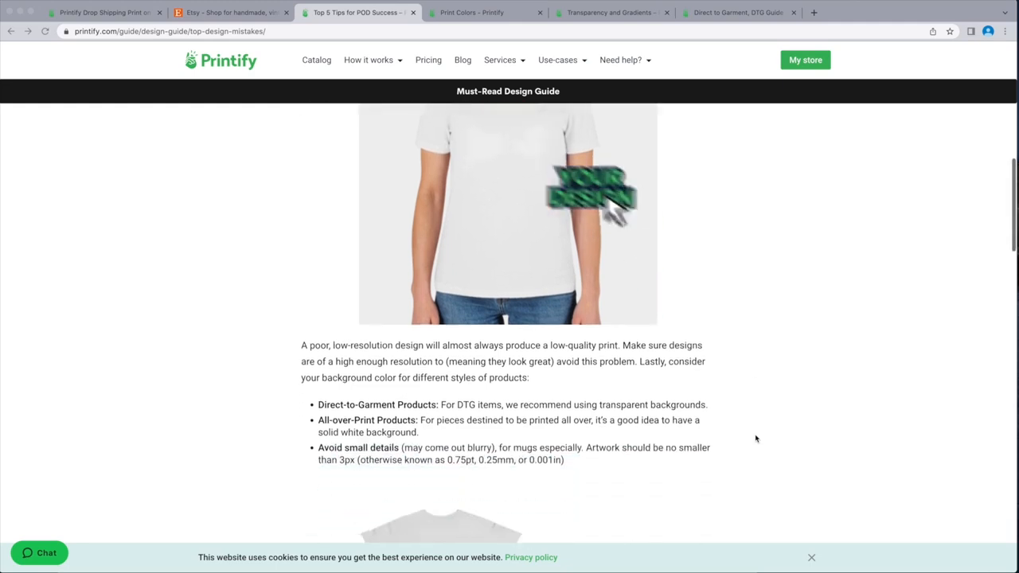
scroll(756, 439, down, 1)
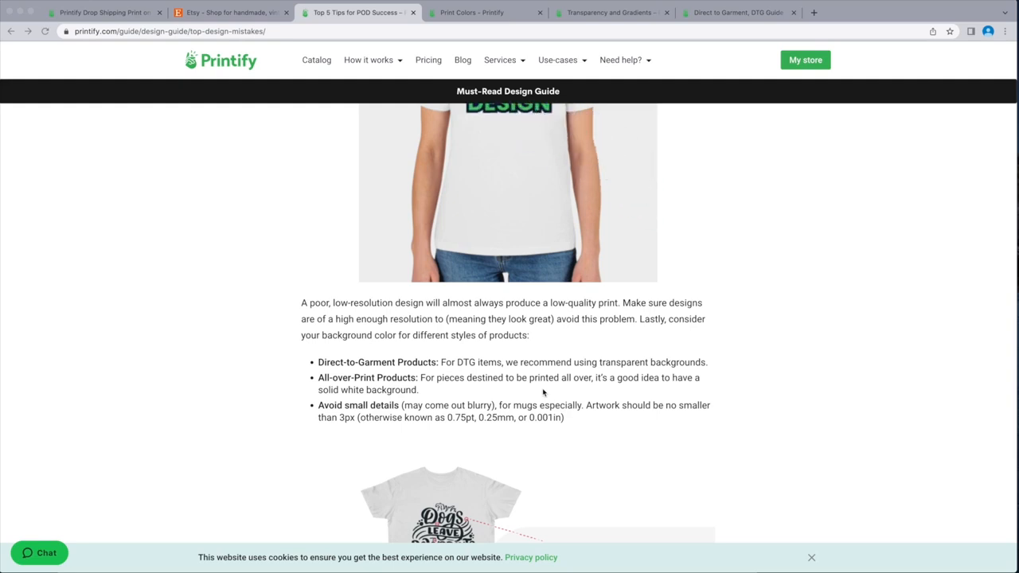
scroll(545, 393, down, 3)
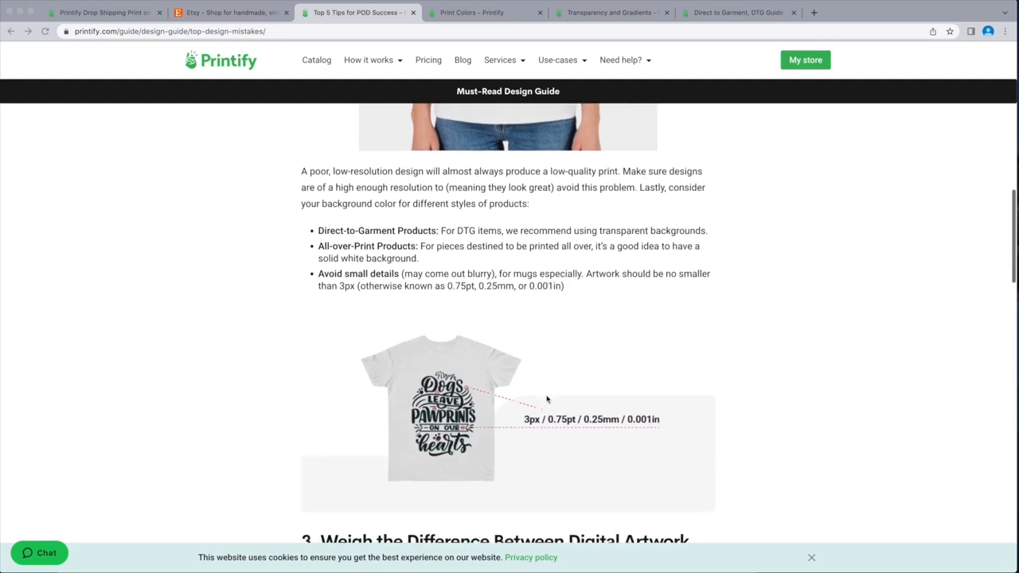
scroll(549, 394, up, 1)
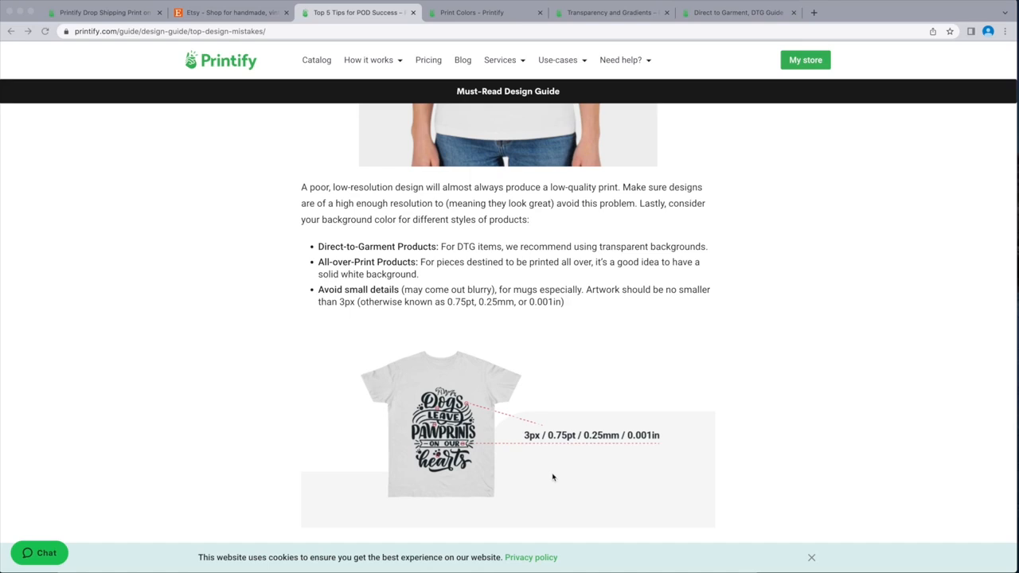
scroll(552, 477, up, 1)
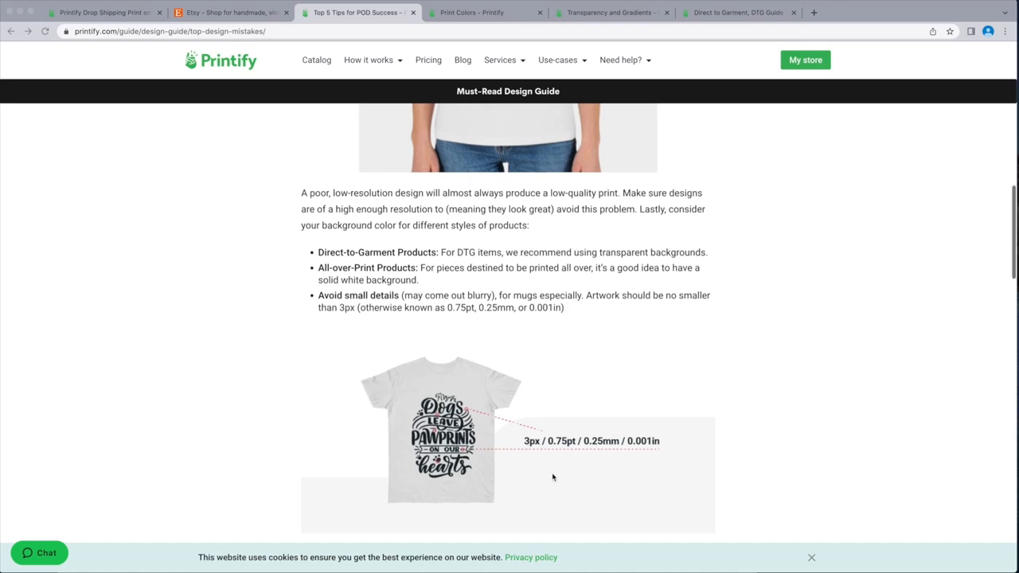
Read the Print Colors guide, including the color range example and the comparison of on-screen RGB with direct-to-garment print
click(493, 14)
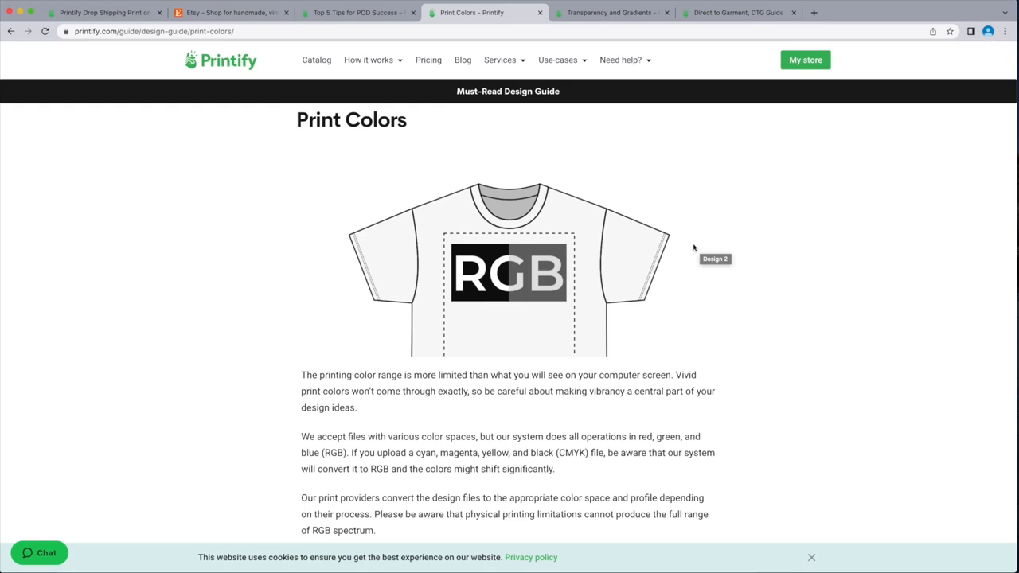
scroll(697, 248, down, 5)
scroll(693, 248, up, 1)
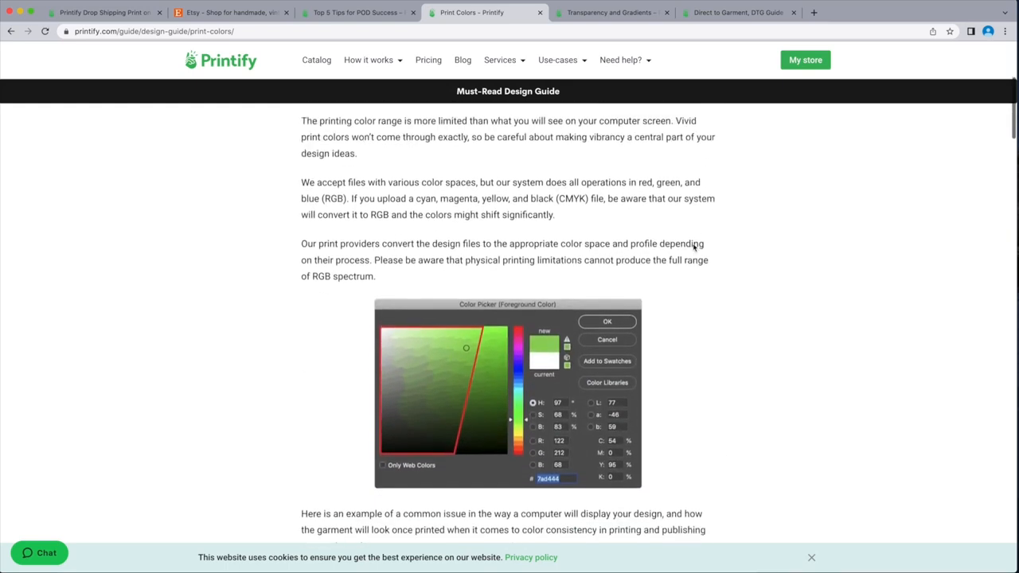
scroll(694, 248, down, 3)
scroll(694, 248, down, 4)
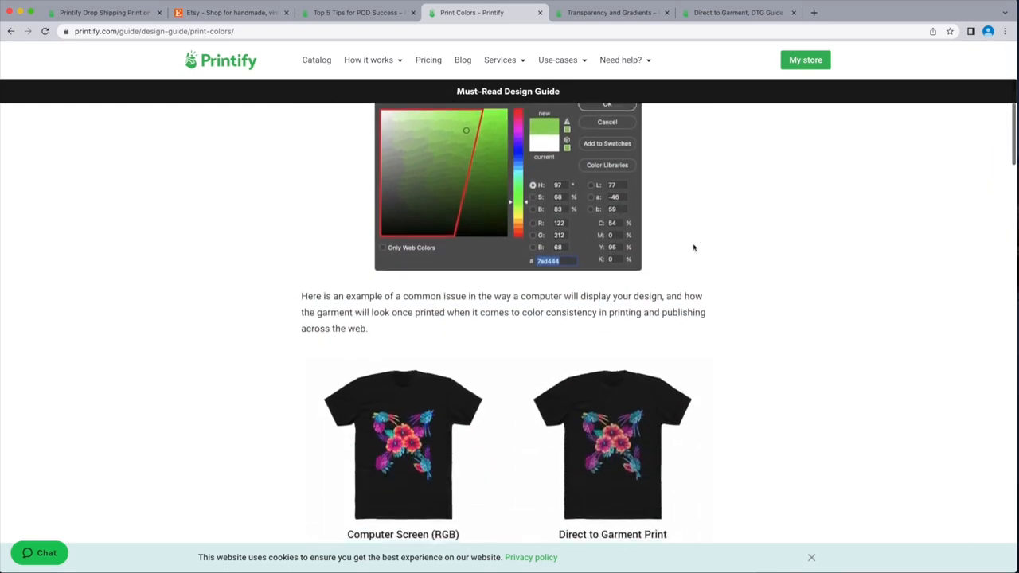
scroll(694, 249, down, 1)
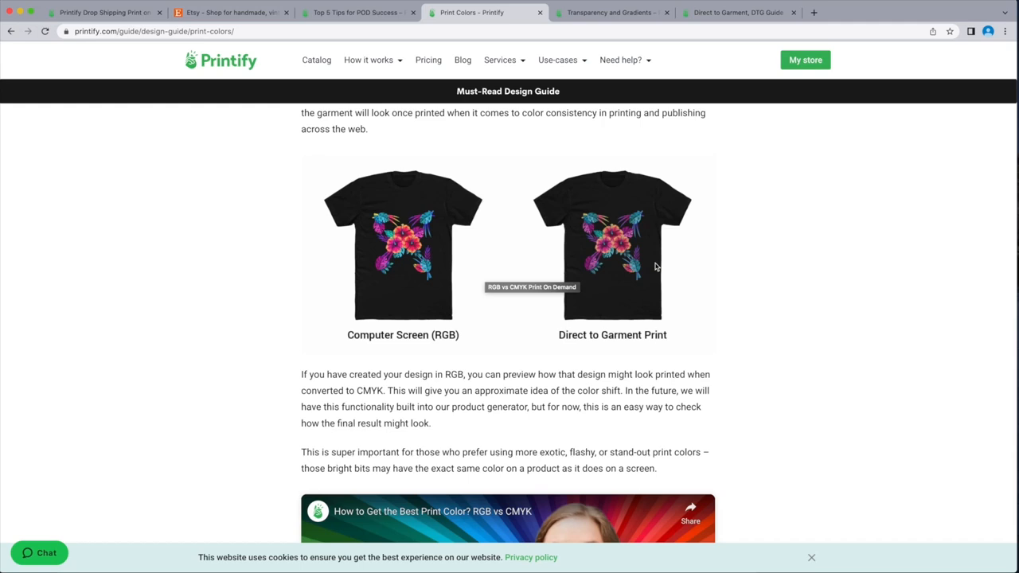
Read the Transparency and Gradients guide on DTG gradient limits, and check the underbase section of the Direct to Garment guide
key(ctrl+Tab)
scroll(762, 287, up, 3)
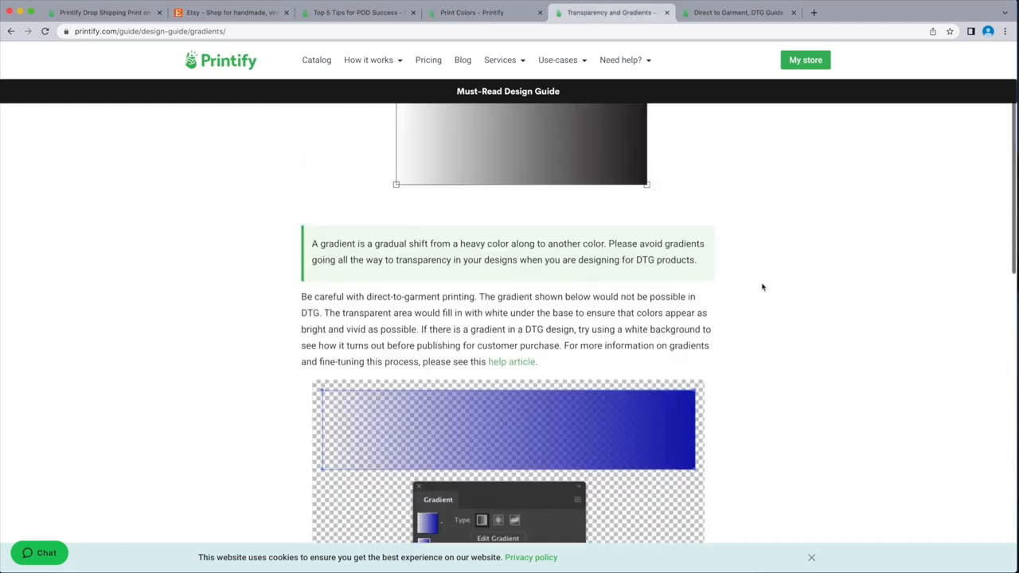
scroll(762, 287, down, 1)
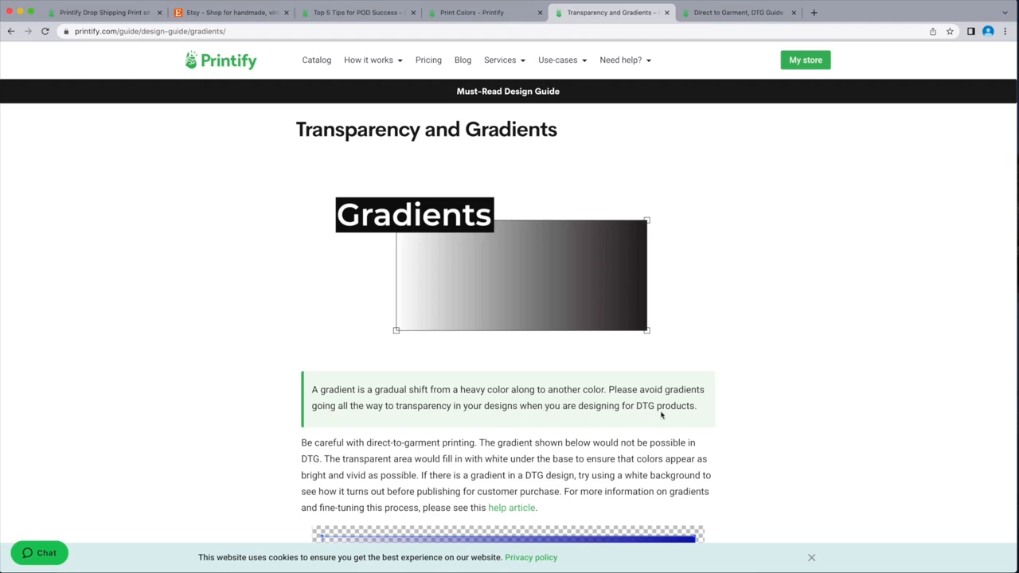
scroll(668, 417, down, 2)
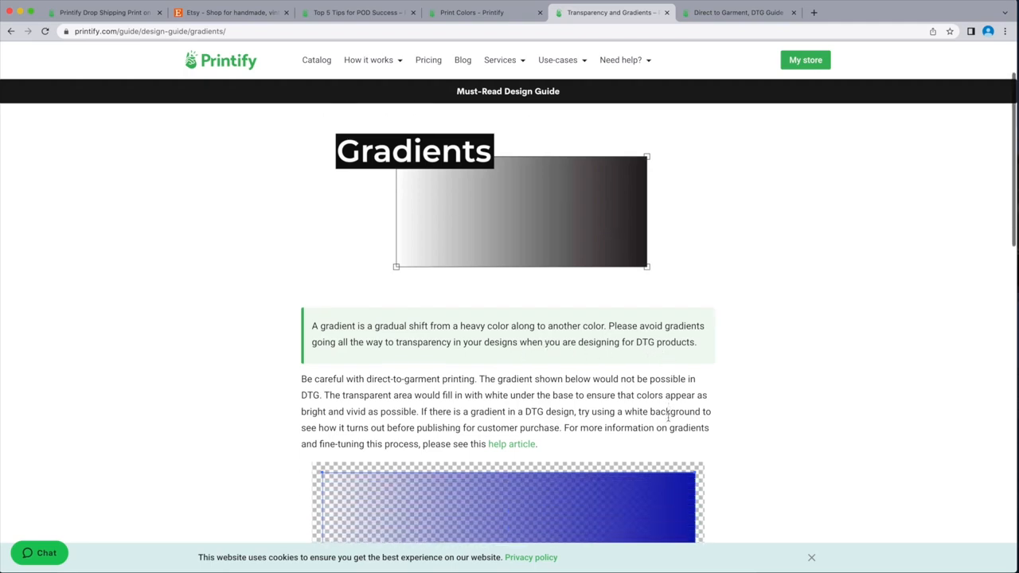
scroll(682, 419, down, 3)
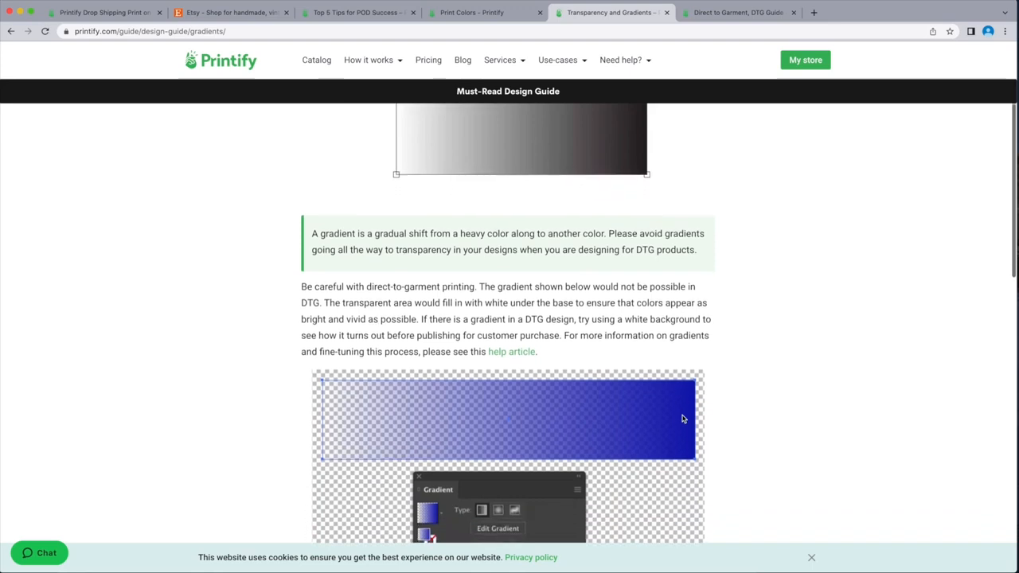
scroll(682, 419, down, 3)
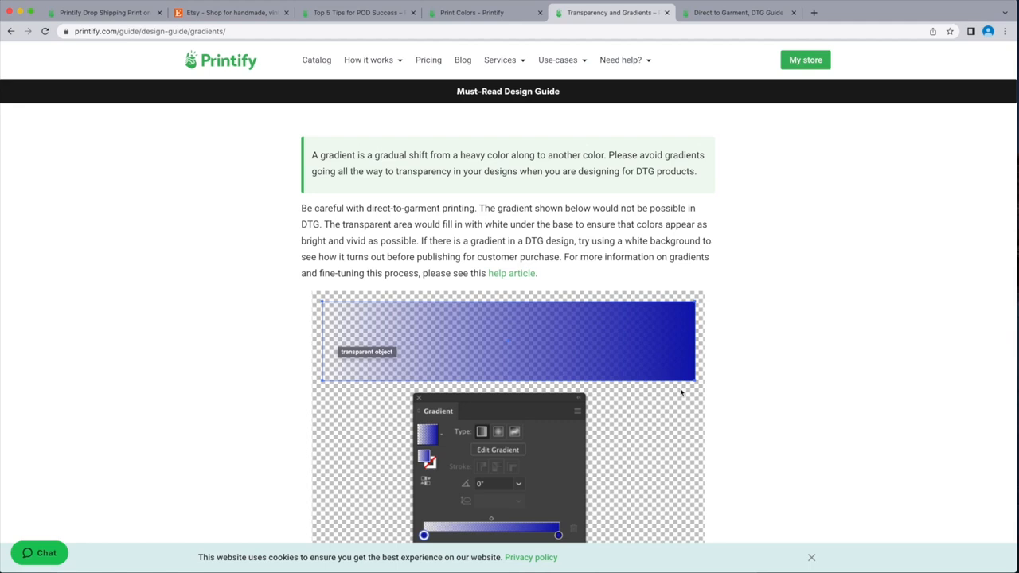
scroll(685, 398, down, 1)
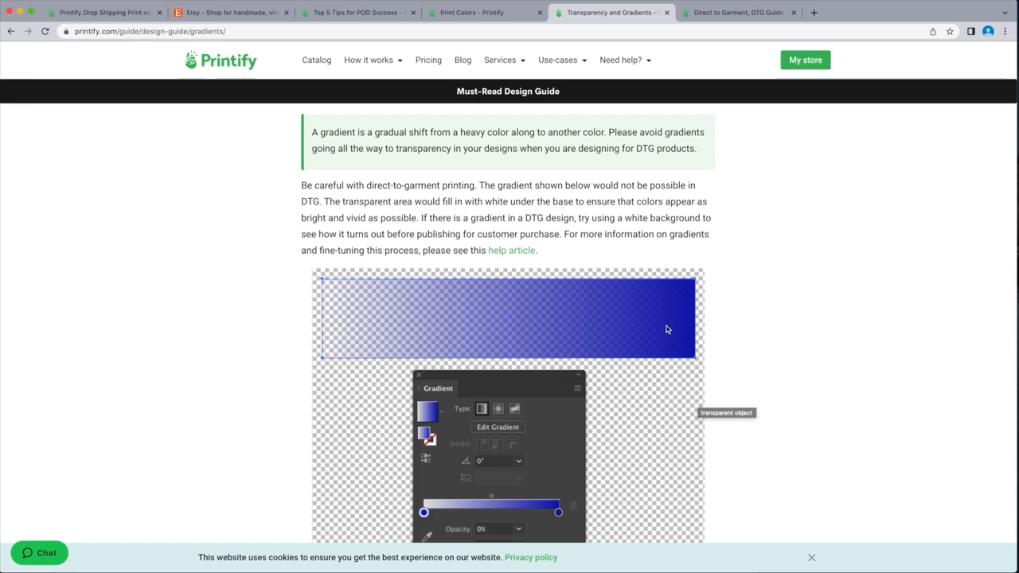
click(738, 13)
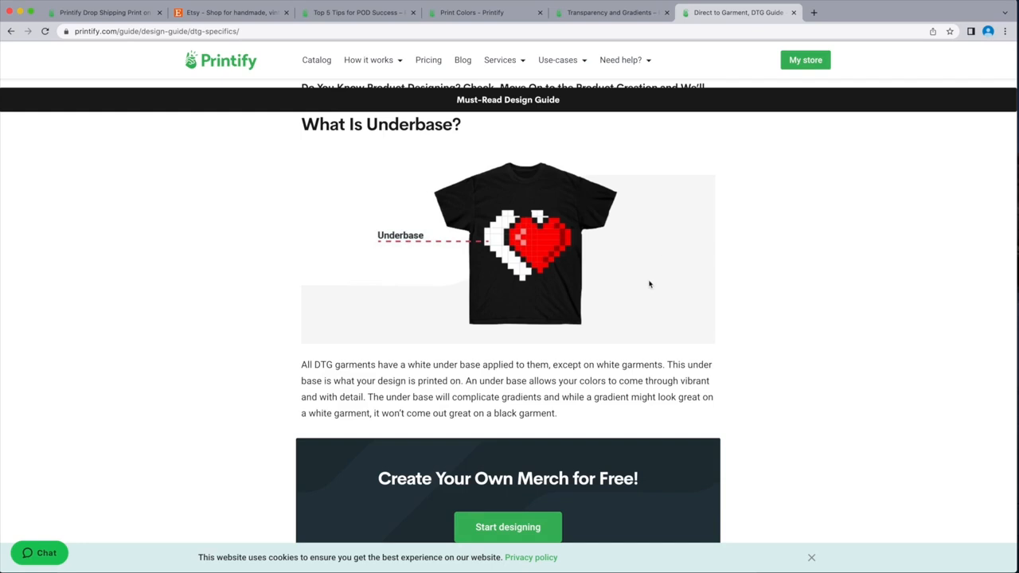
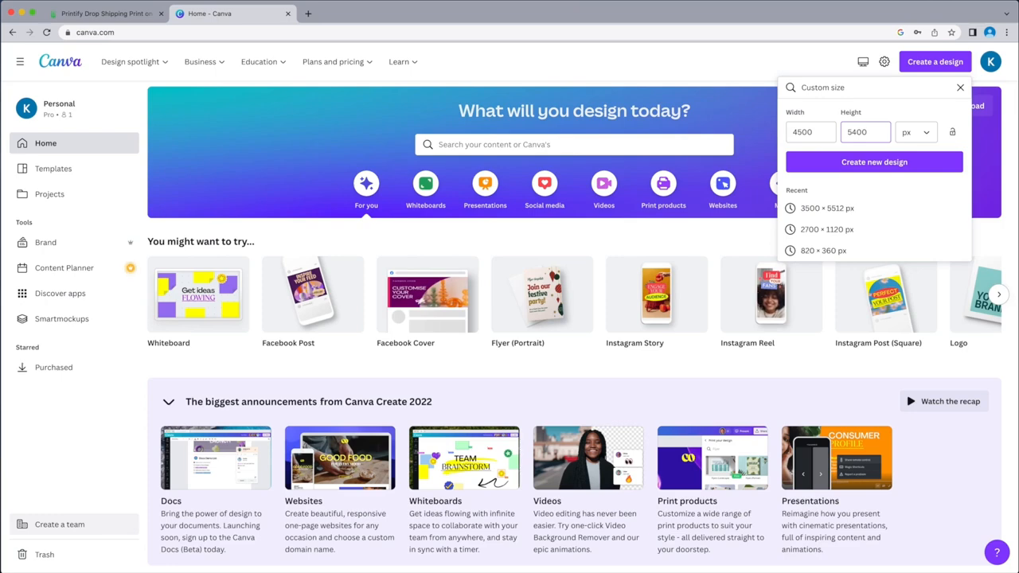
Create a 4500 × 5400 px custom design in Canva and upload "sunflower-leopard print whole.png" from the Desktop folder
click(882, 164)
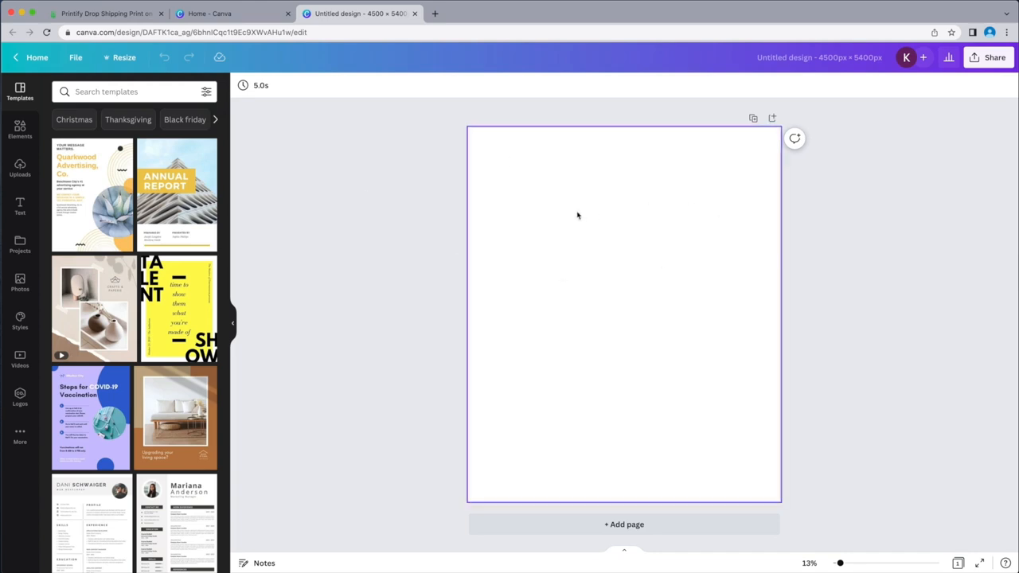
click(21, 168)
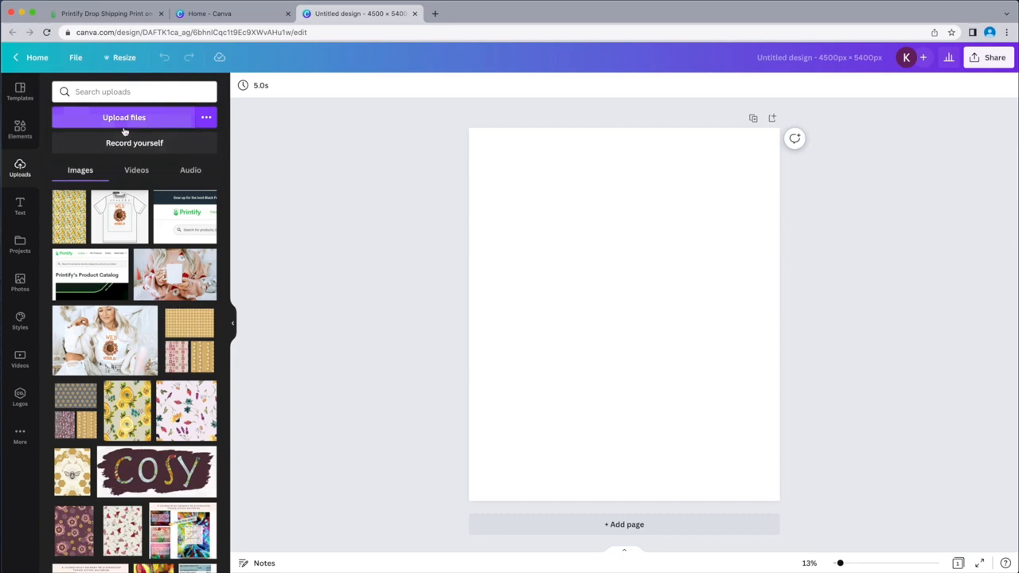
mouse_move(77, 202)
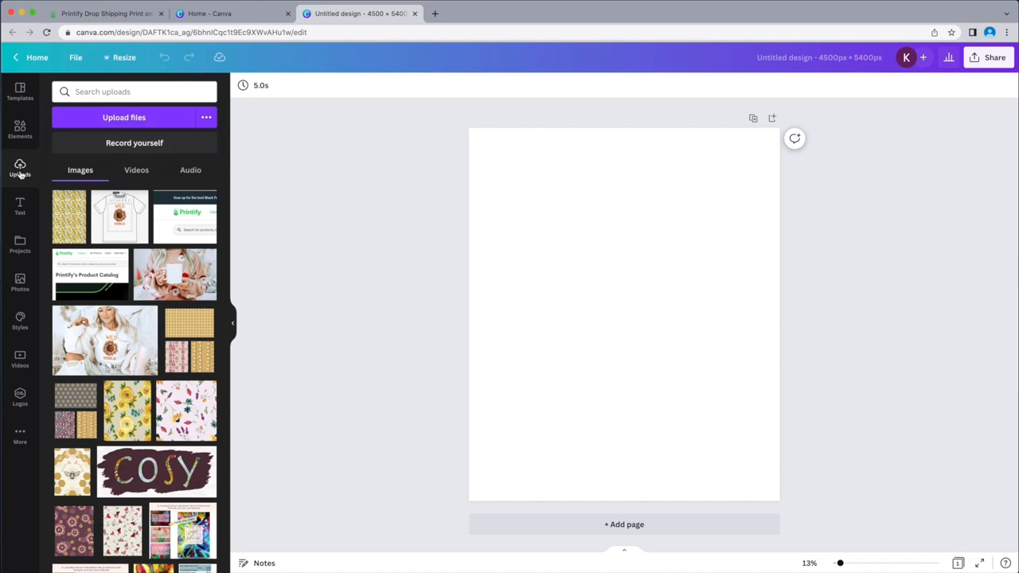
click(135, 118)
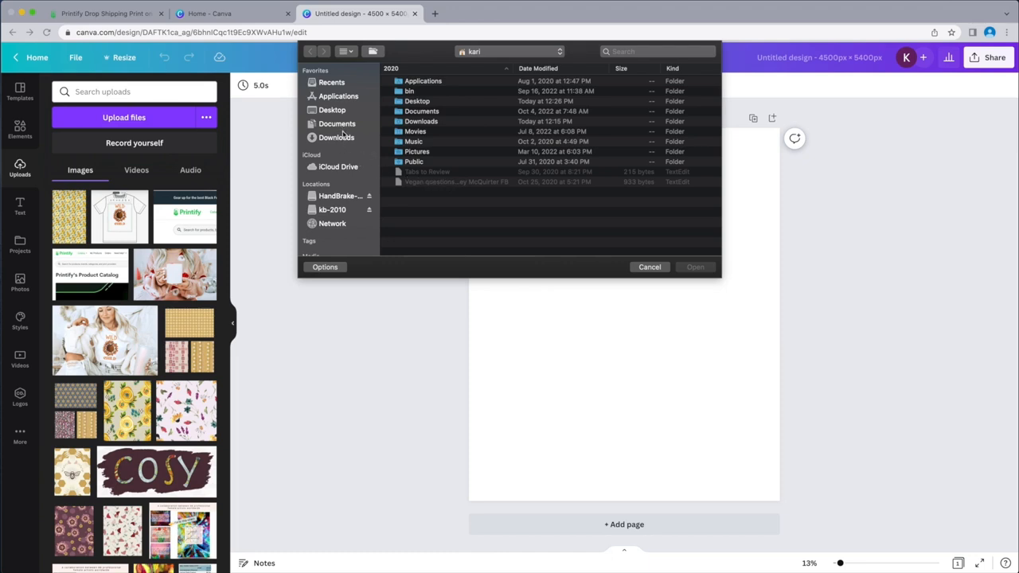
click(333, 109)
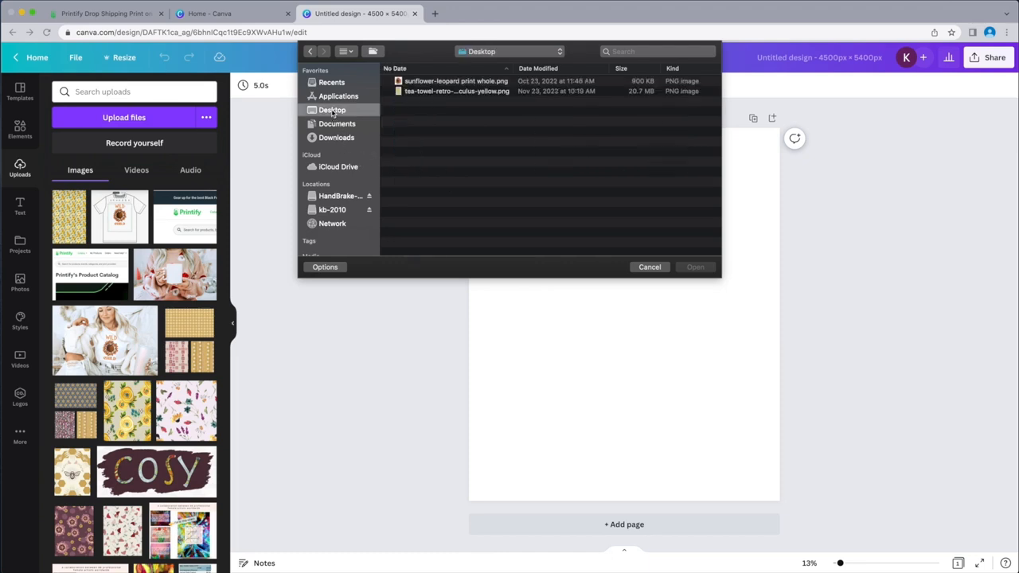
click(459, 83)
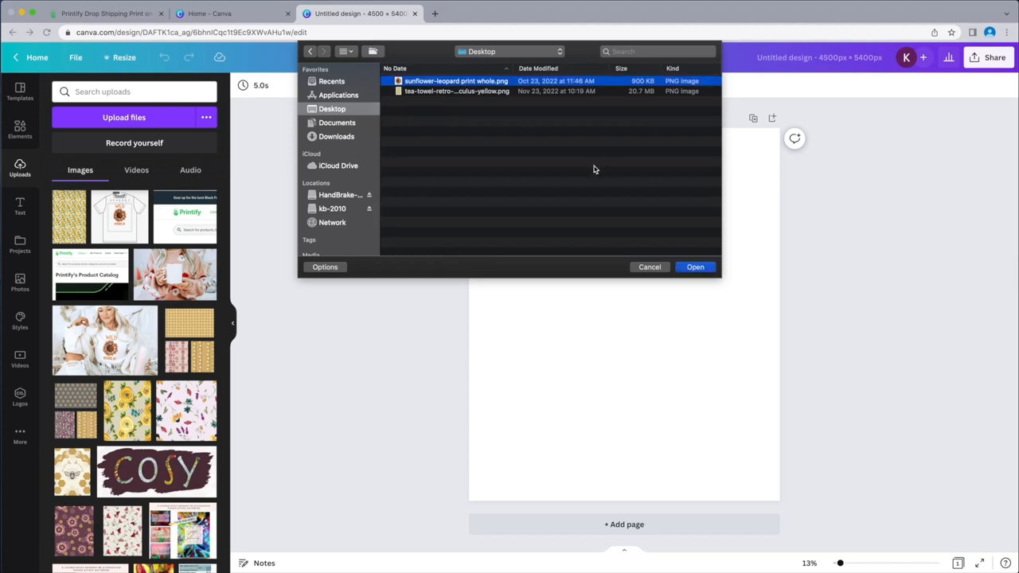
click(701, 270)
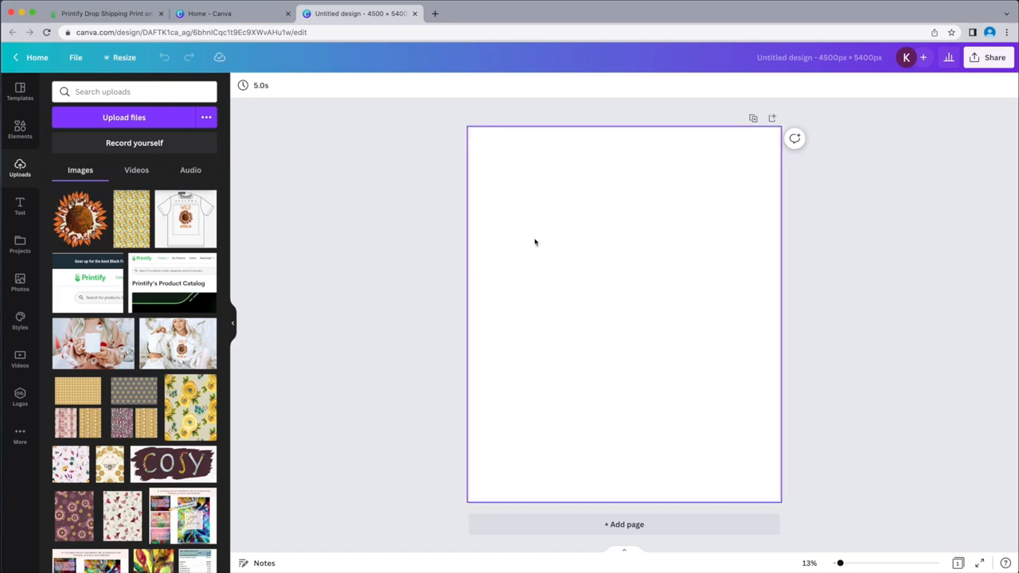
Place the uploaded leopard-print sunflower image on the page, centered horizontally and slightly above the middle
click(576, 210)
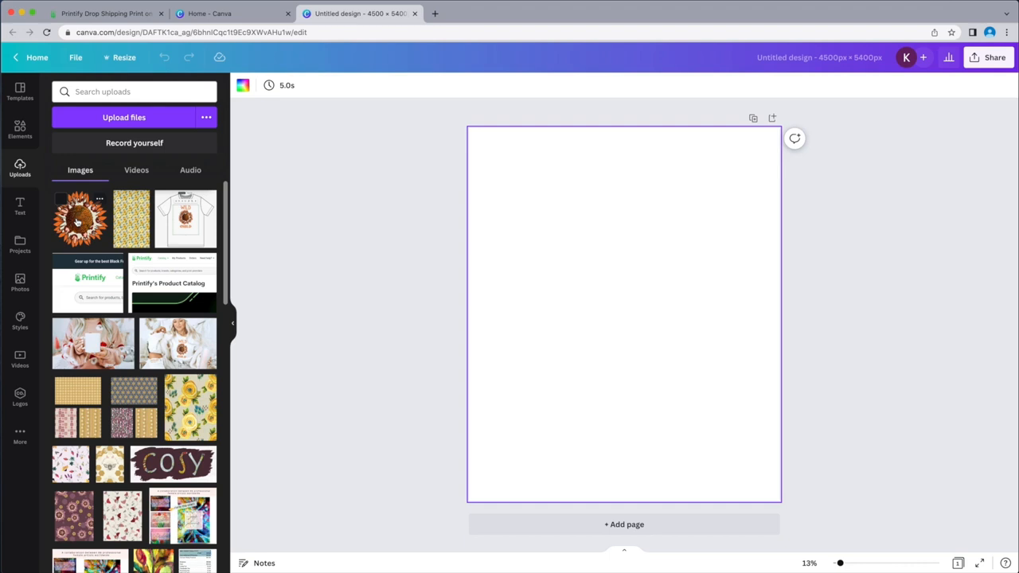
click(78, 223)
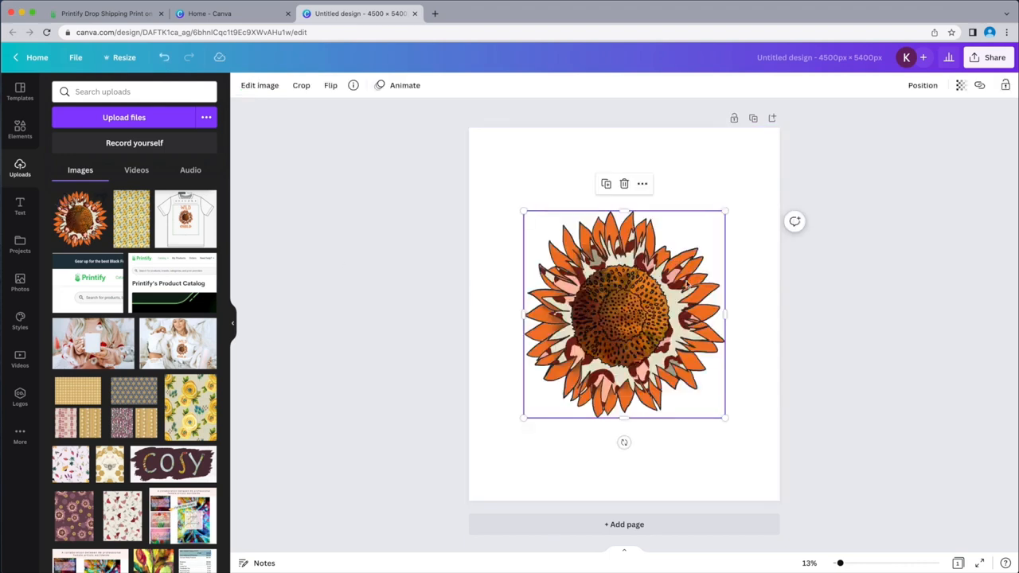
mouse_move(631, 318)
mouse_down()
mouse_move(626, 301)
mouse_move(636, 301)
mouse_move(618, 301)
mouse_move(629, 301)
mouse_up()
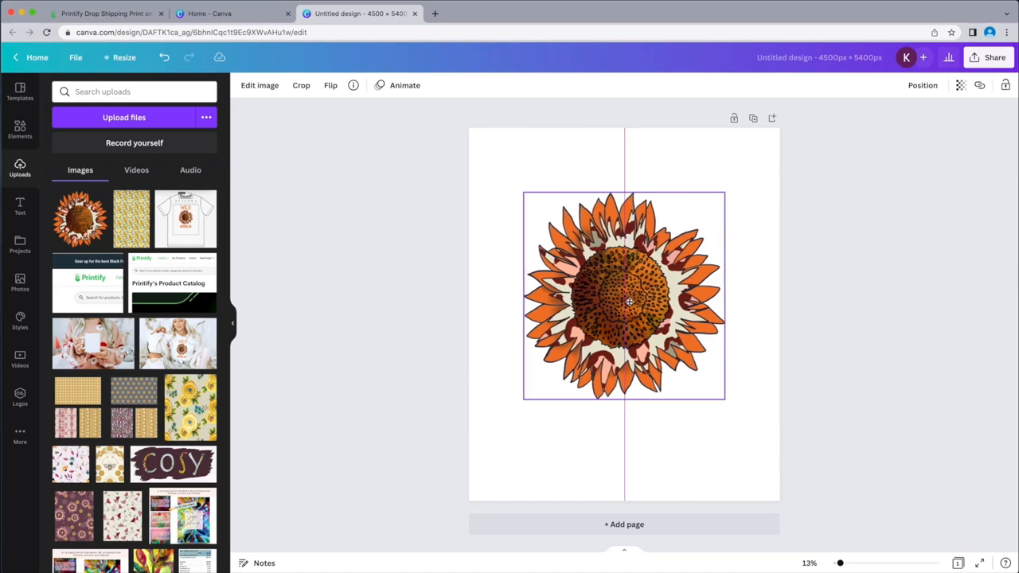
drag(629, 301, 629, 308)
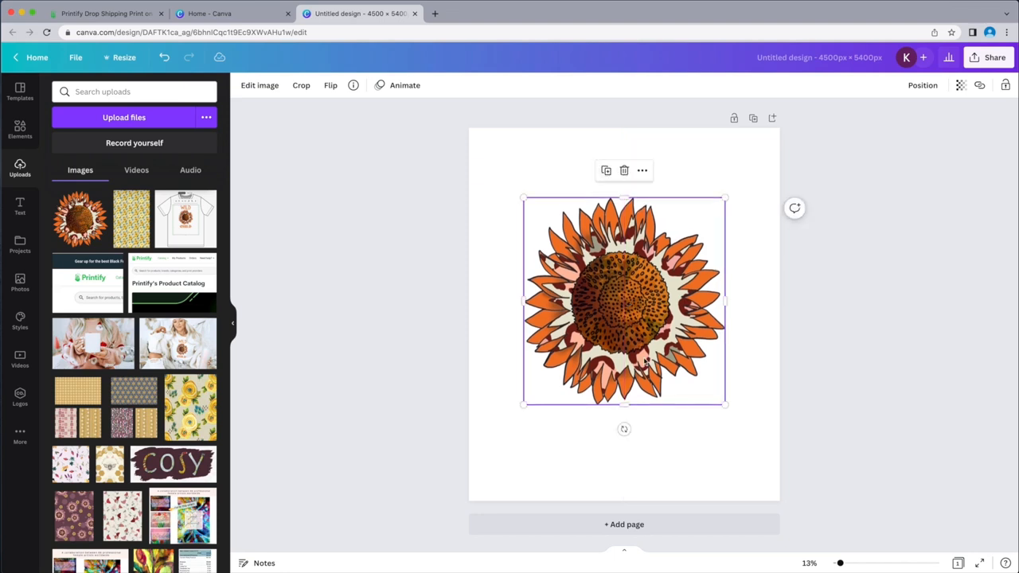
click(698, 443)
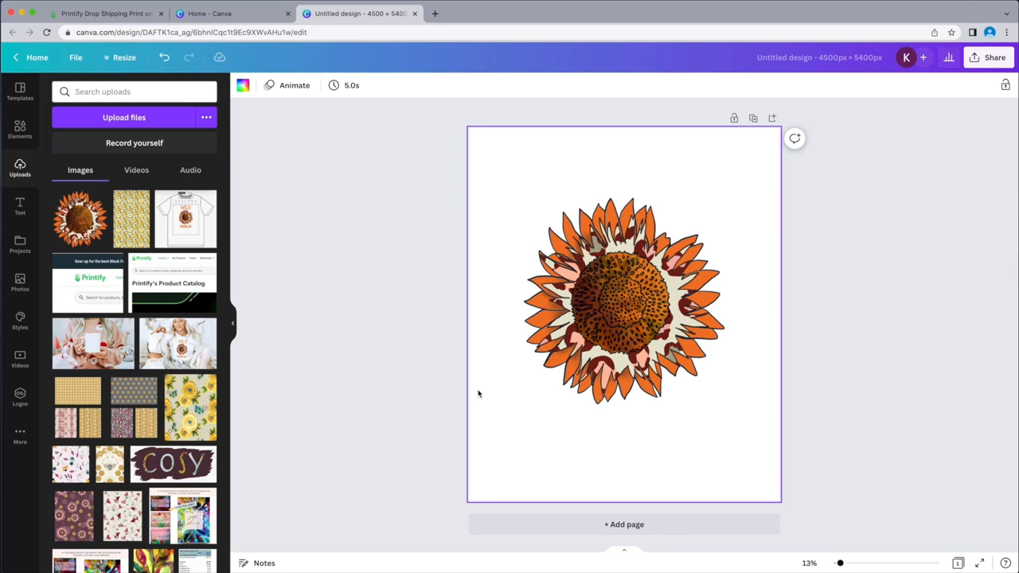
Add a text box reading "WILD" above the sunflower
key(t)
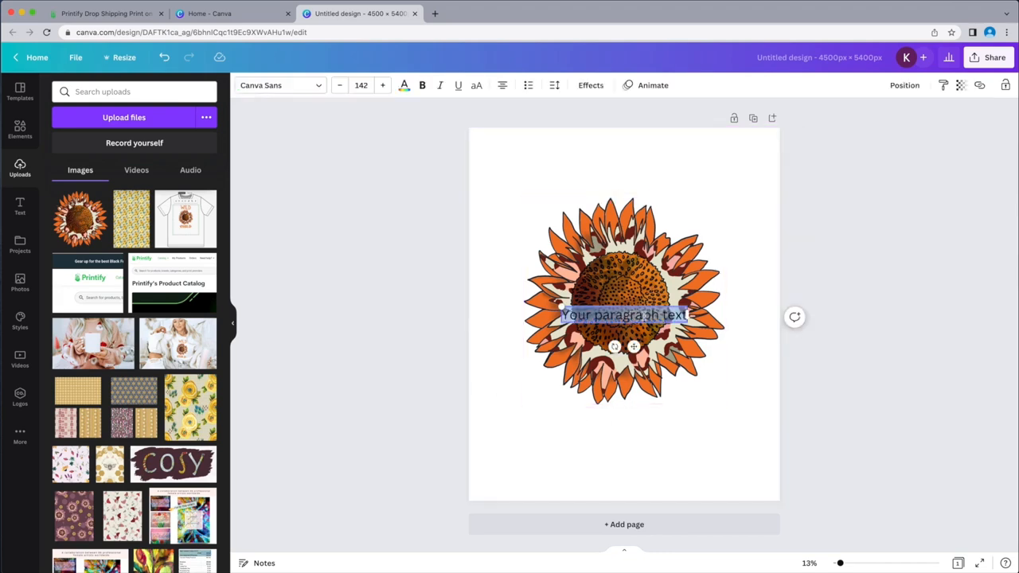
click(642, 315)
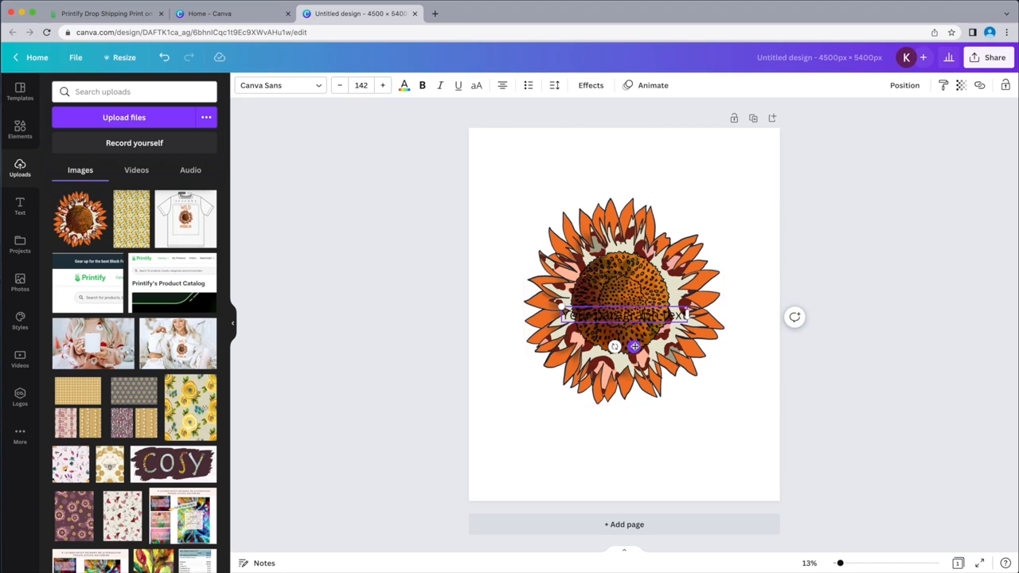
drag(633, 347, 629, 209)
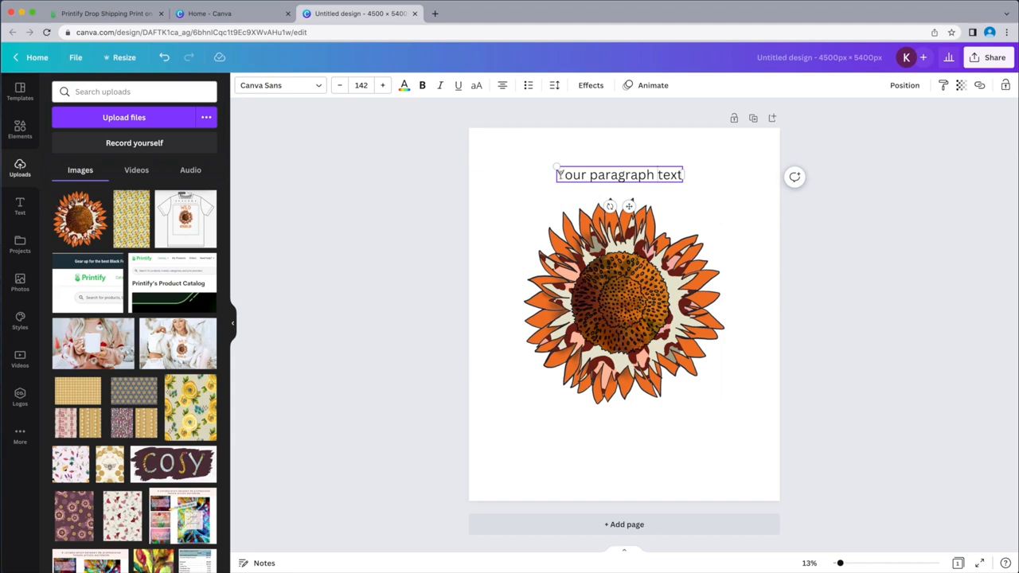
drag(558, 175, 679, 177)
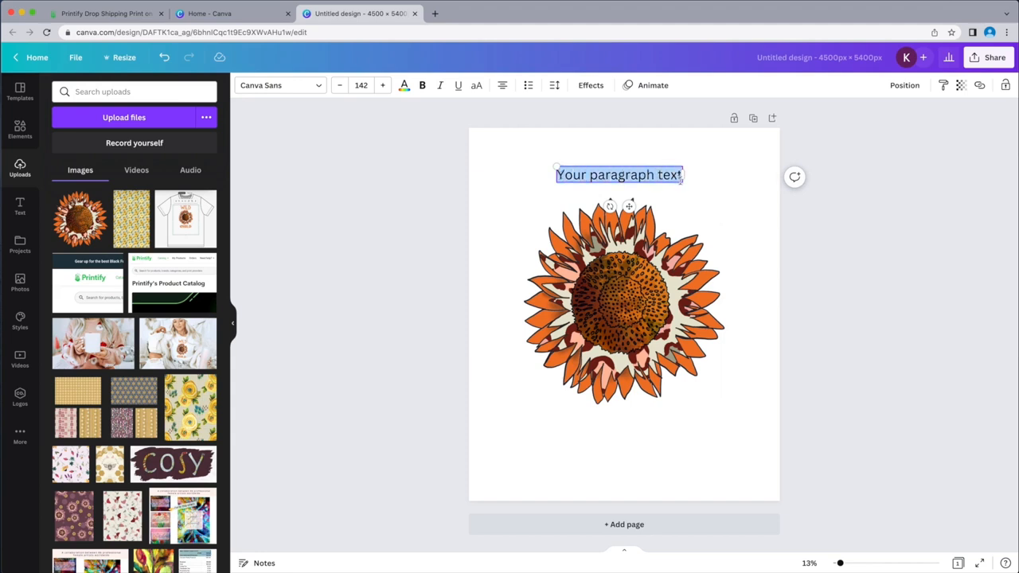
text(WILD)
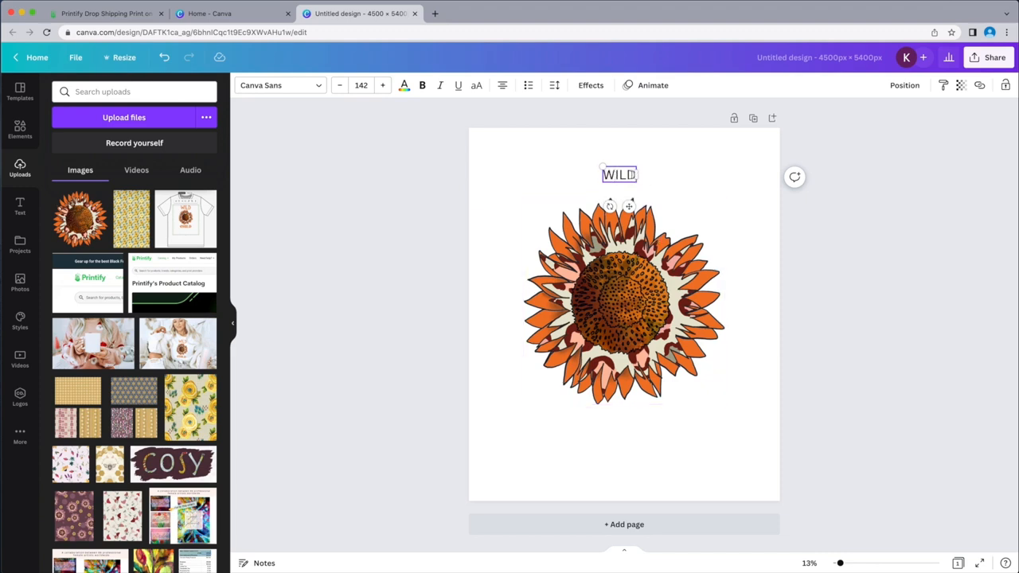
Search the fonts for "Sensa wild" and set the WILD text to Sensa Wild DotFill
drag(603, 174, 635, 175)
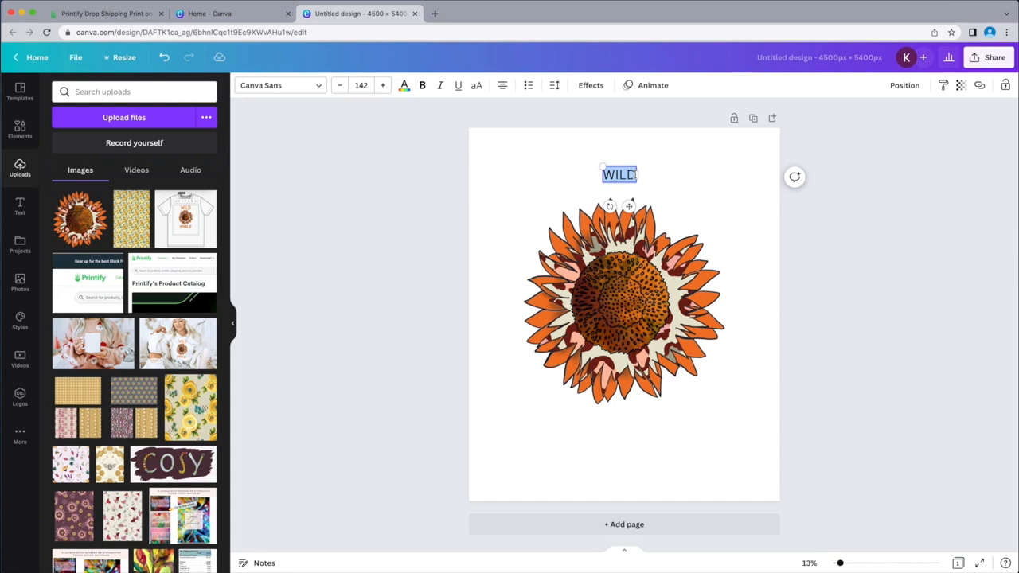
click(321, 88)
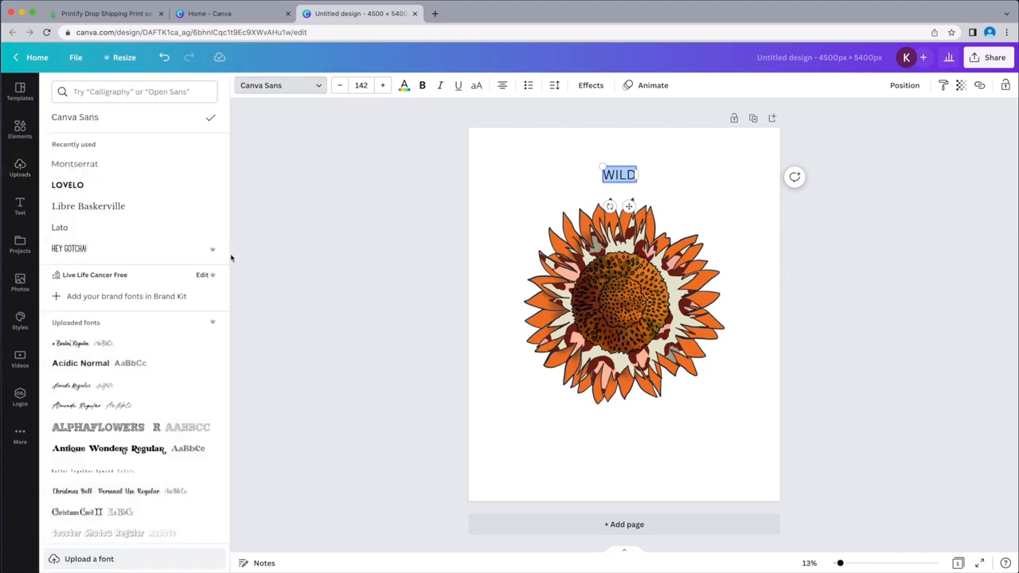
mouse_move(214, 250)
click(132, 92)
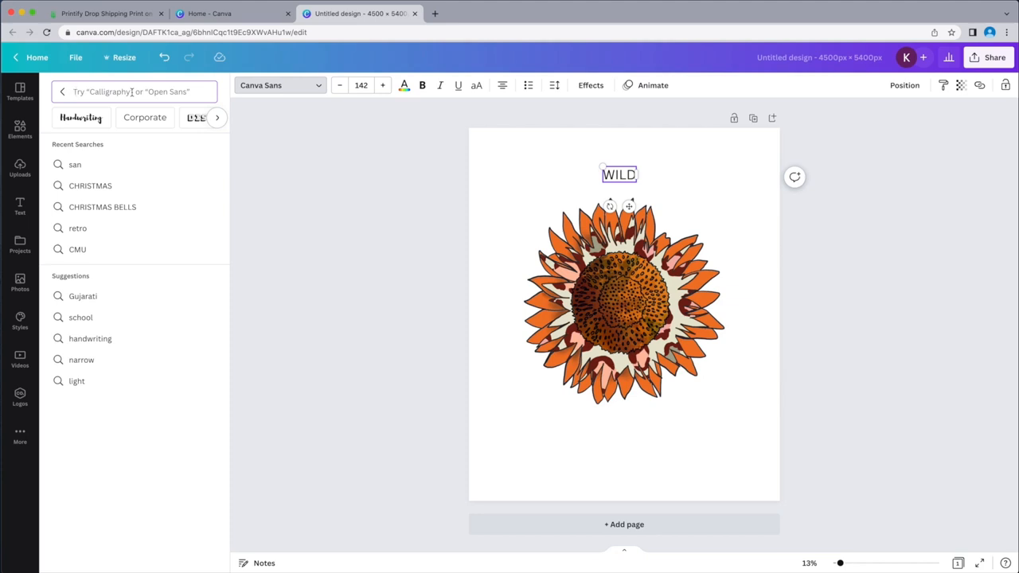
text(Sens)
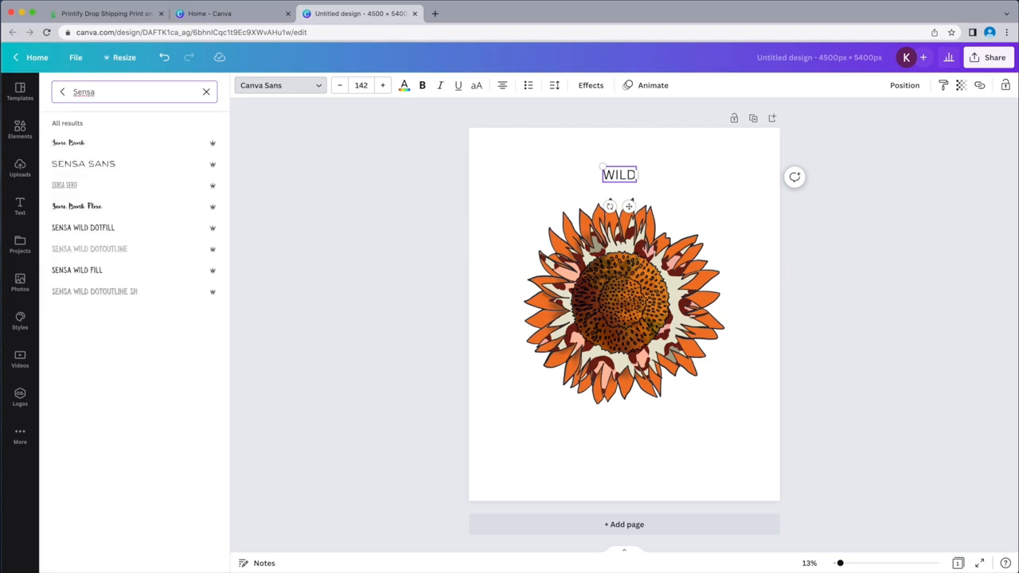
text(a wild)
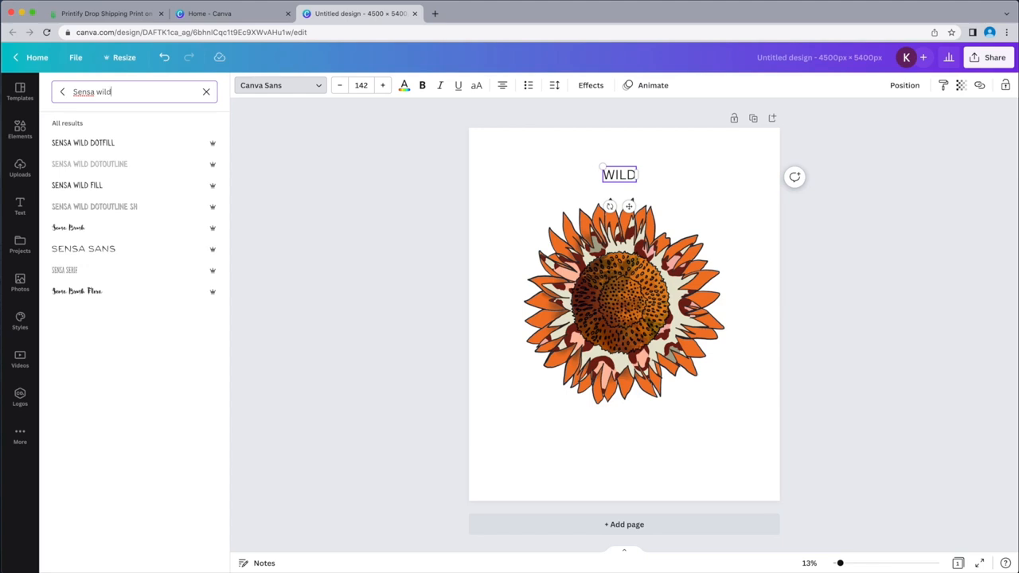
click(120, 145)
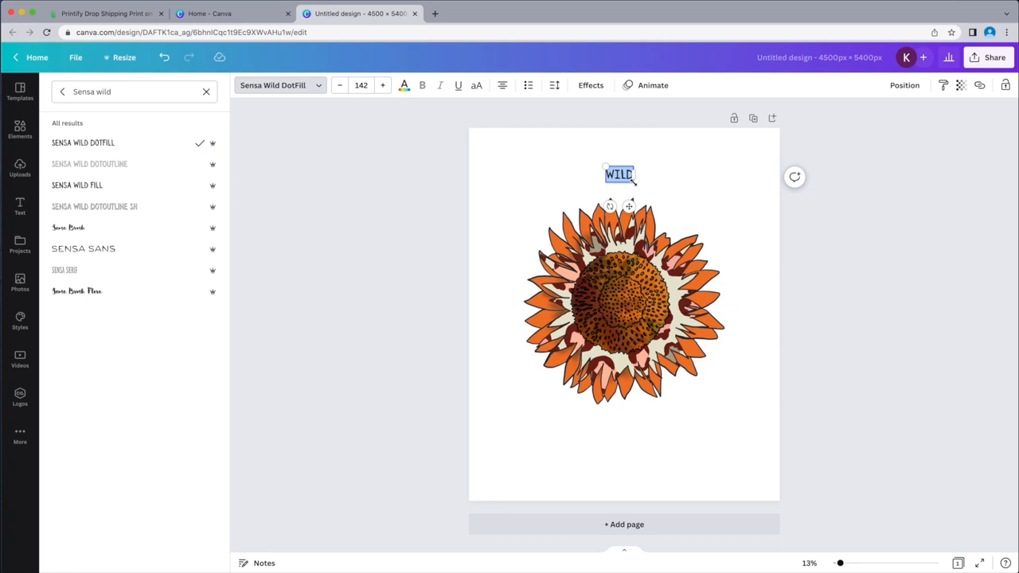
Enlarge the WILD text to size 652 and center it horizontally above the sunflower
drag(633, 182, 699, 221)
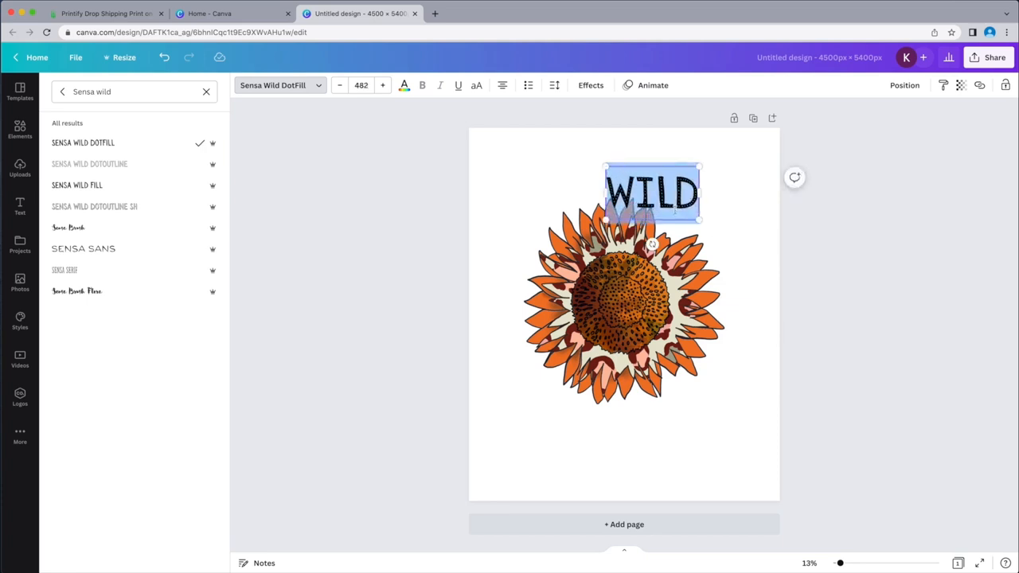
click(664, 203)
click(661, 178)
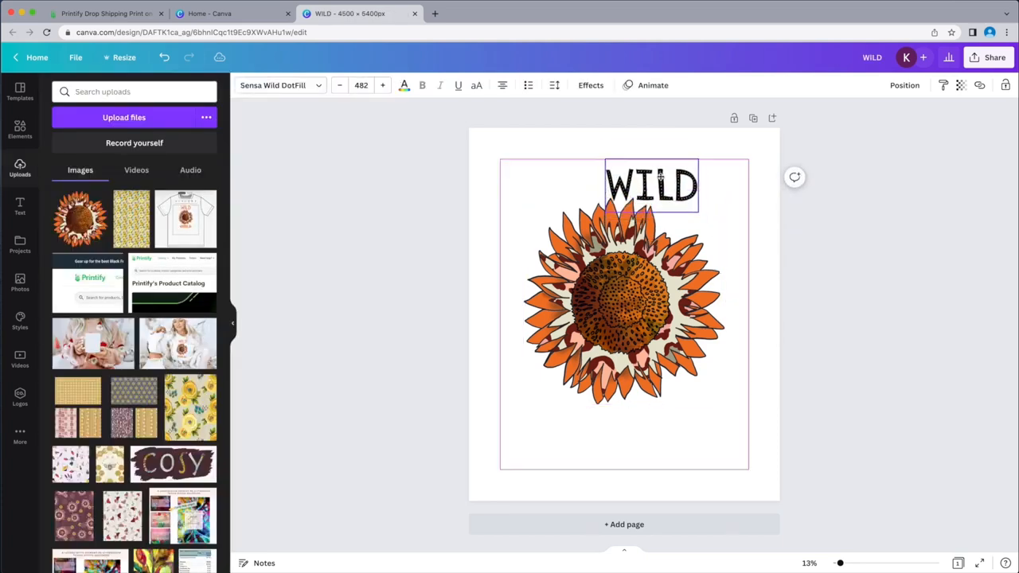
drag(660, 176, 634, 164)
click(677, 440)
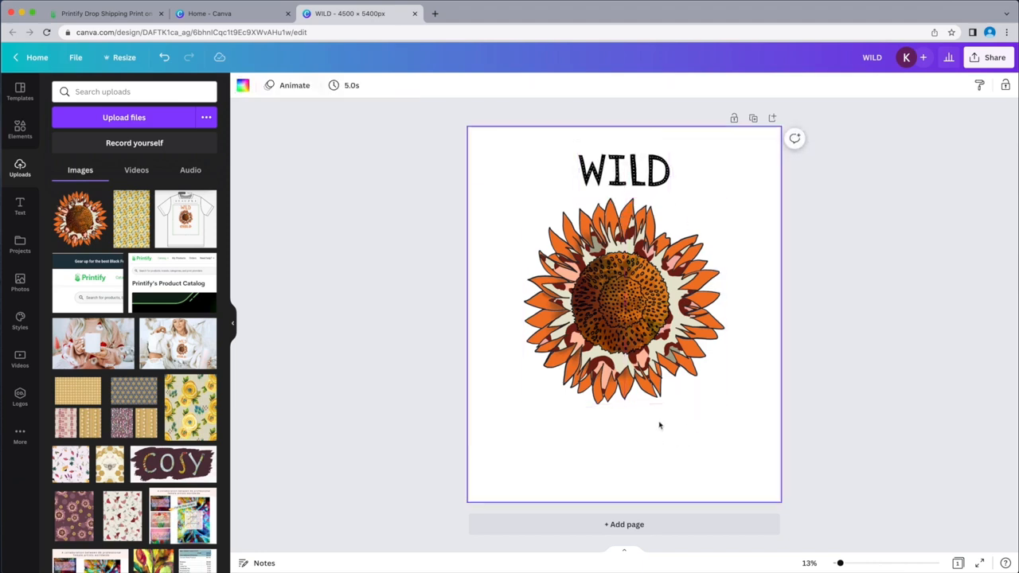
click(648, 187)
drag(671, 198, 700, 223)
mouse_move(657, 191)
mouse_down()
mouse_move(626, 183)
mouse_move(638, 183)
mouse_up()
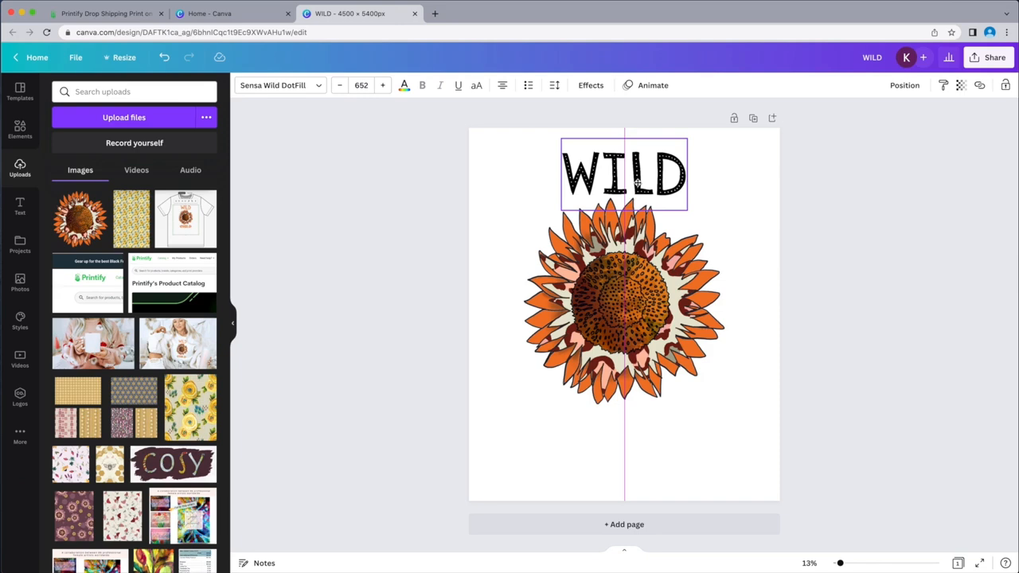
drag(638, 183, 638, 183)
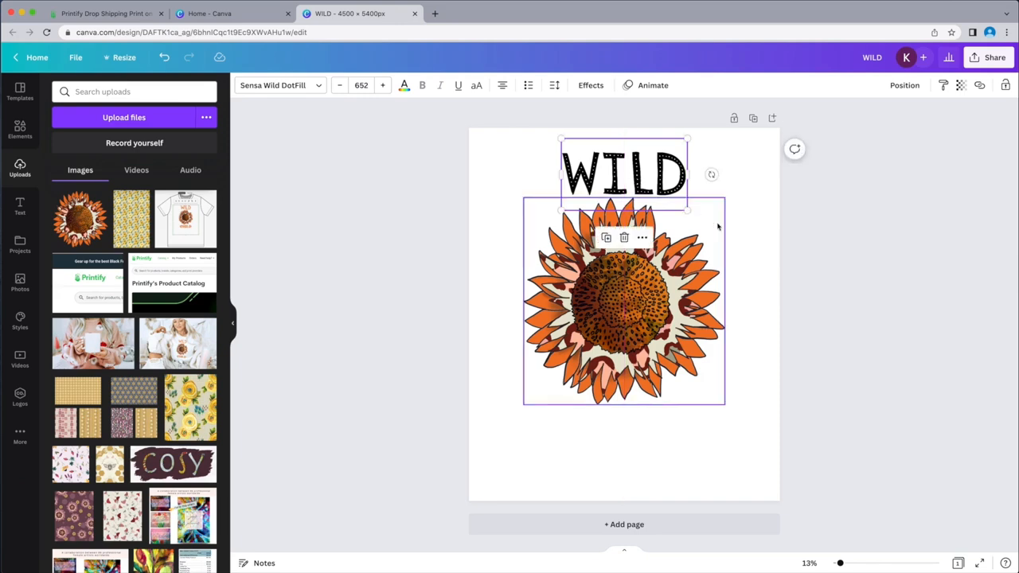
click(729, 235)
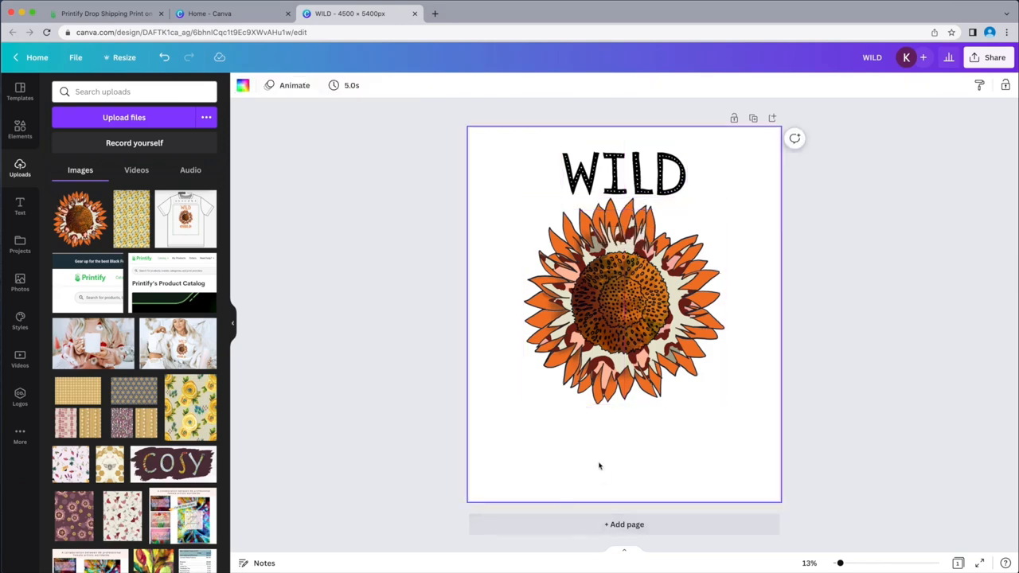
Add a second text box reading "CHILD" and center it below the sunflower
key(t)
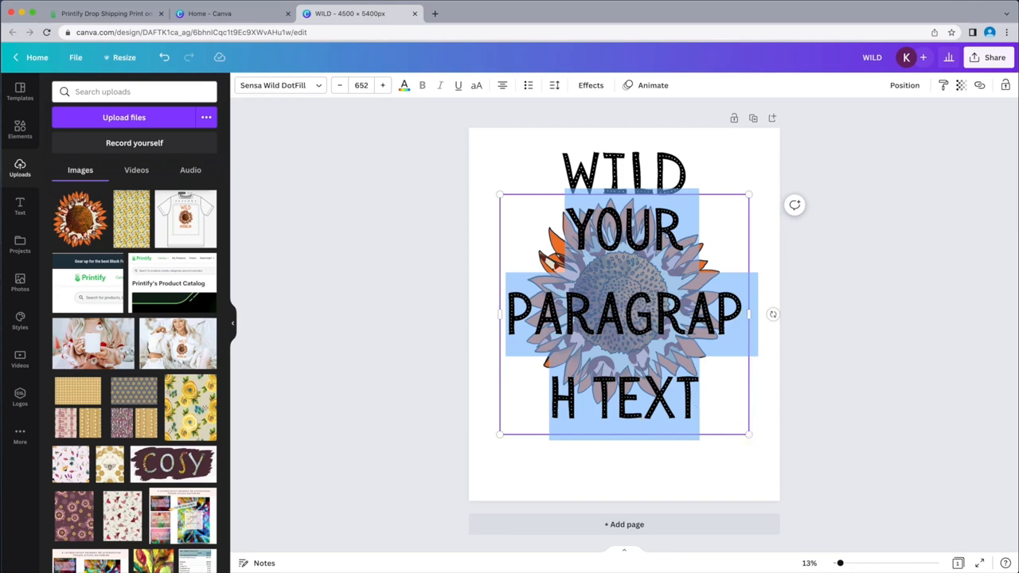
click(579, 231)
key(super+a)
text(CHILD)
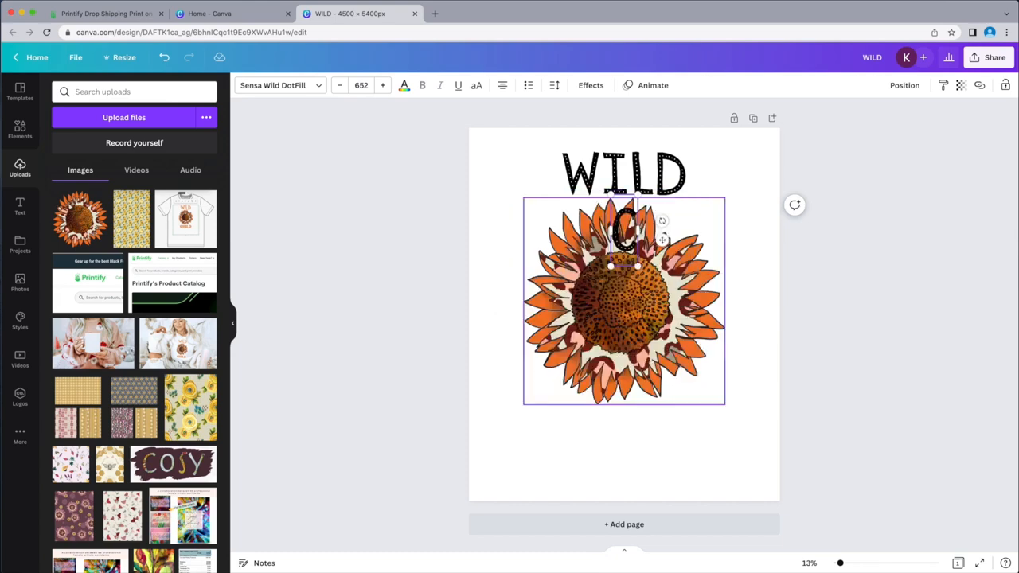
click(702, 158)
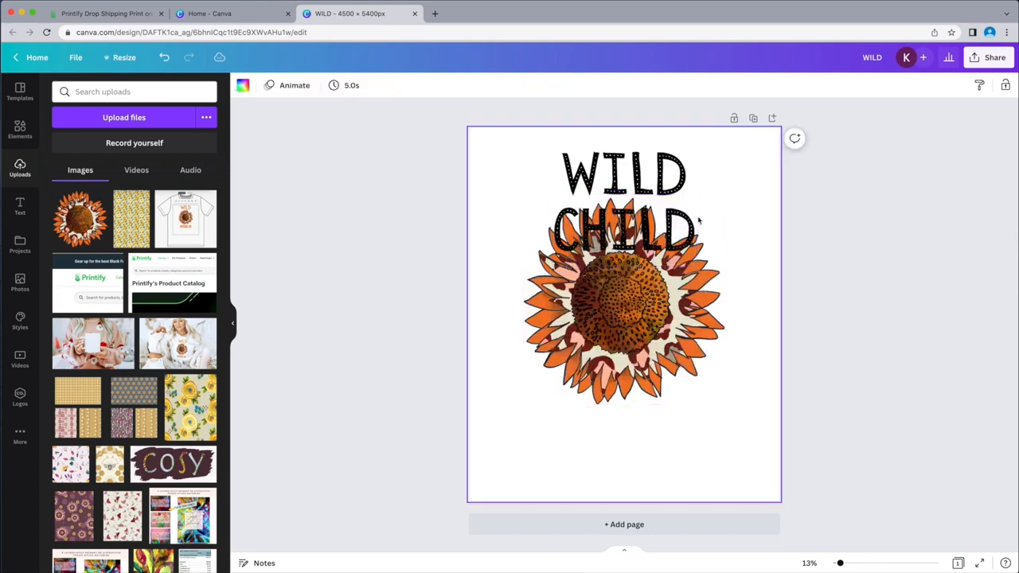
click(669, 237)
drag(669, 237, 671, 438)
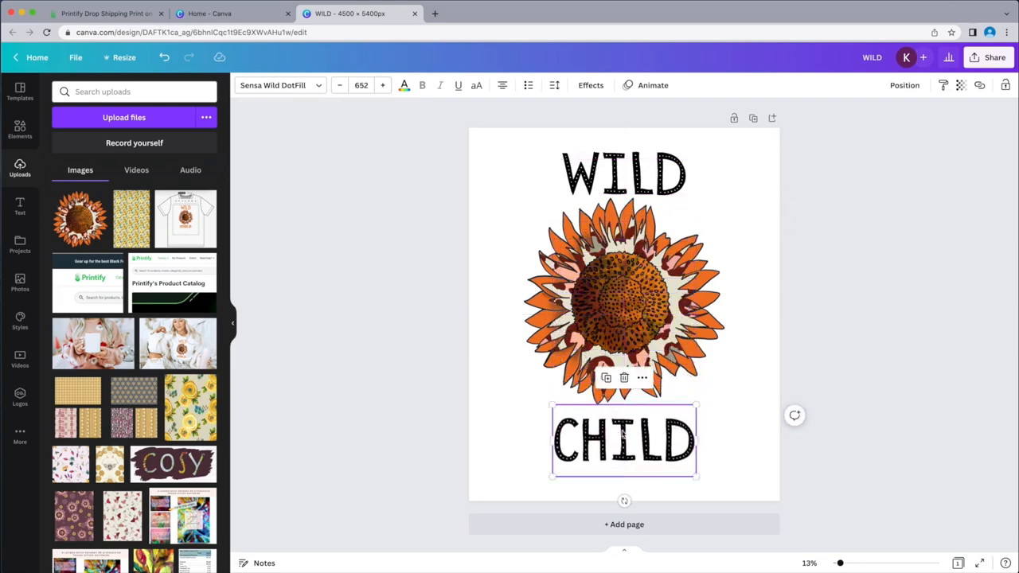
Search the fonts for "BRIGHT" and set the CHILD text to Bright Retro
drag(568, 444, 693, 446)
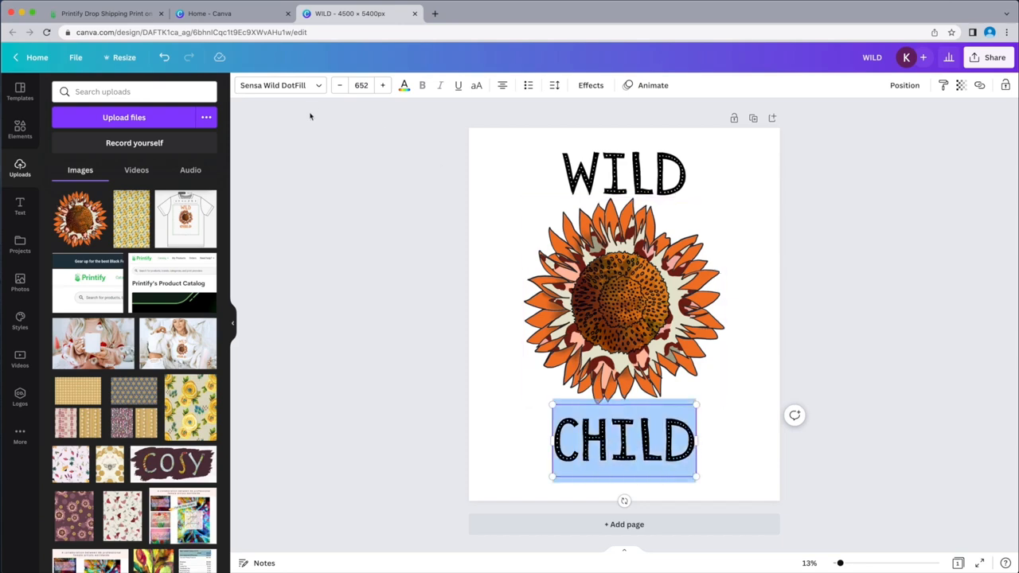
click(319, 89)
click(131, 92)
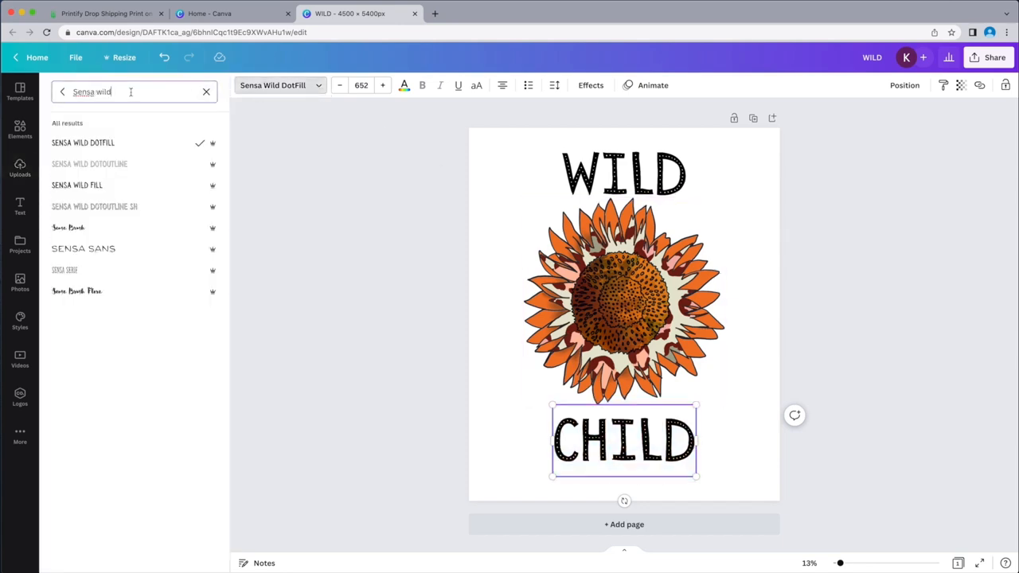
drag(150, 92, 62, 92)
text(BRI)
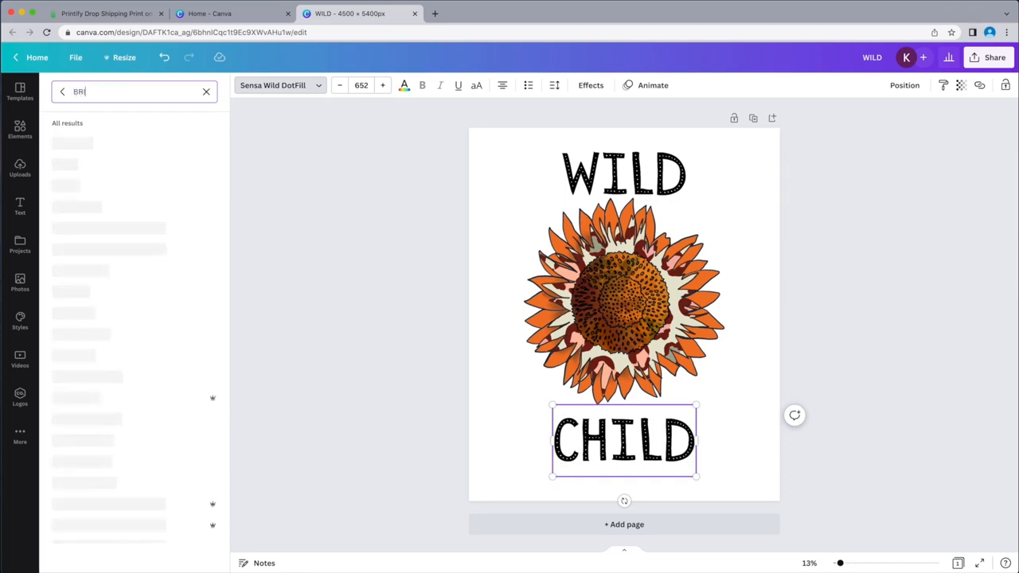
text(GHT)
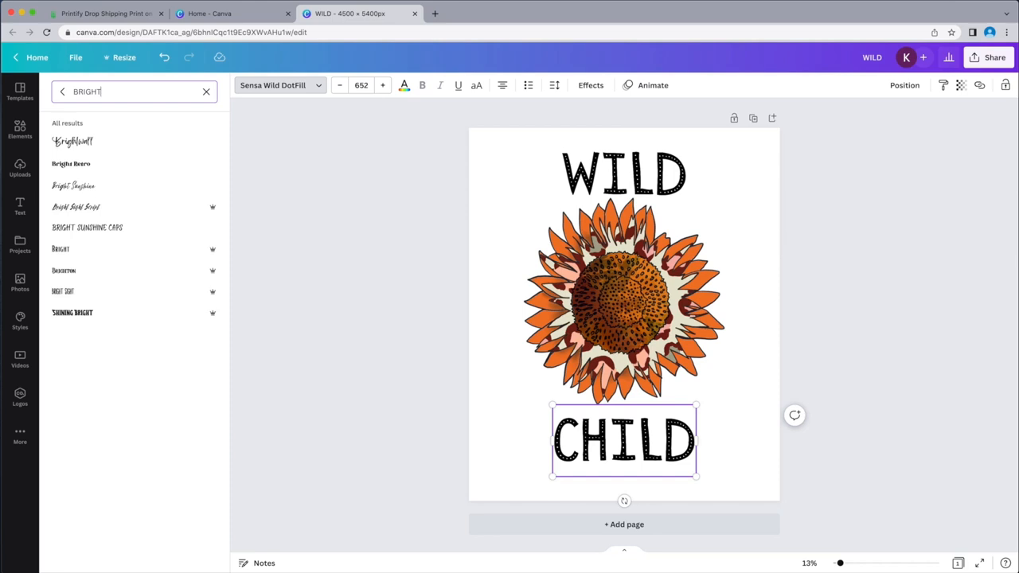
click(102, 164)
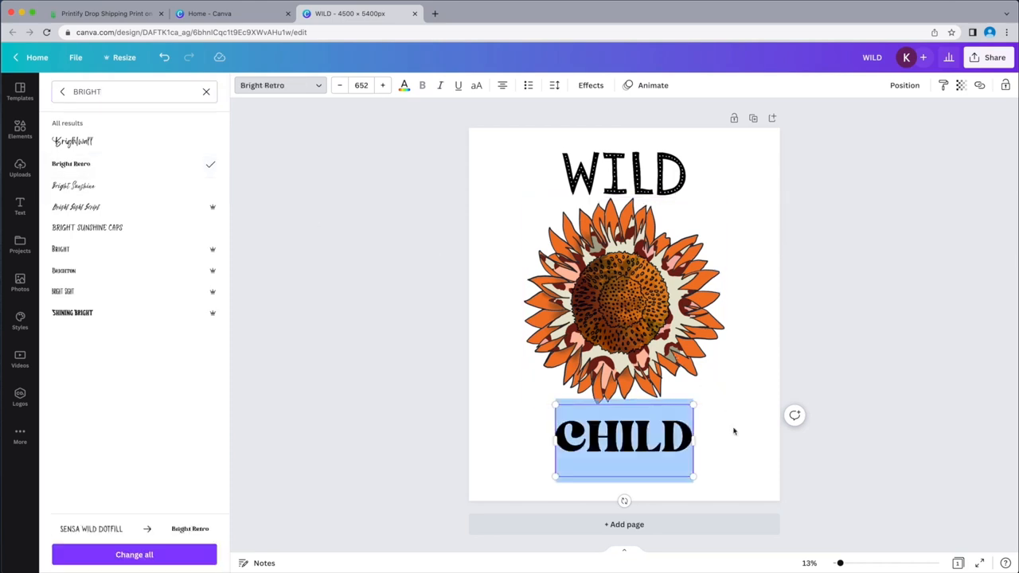
key(Escape)
key(Escape)
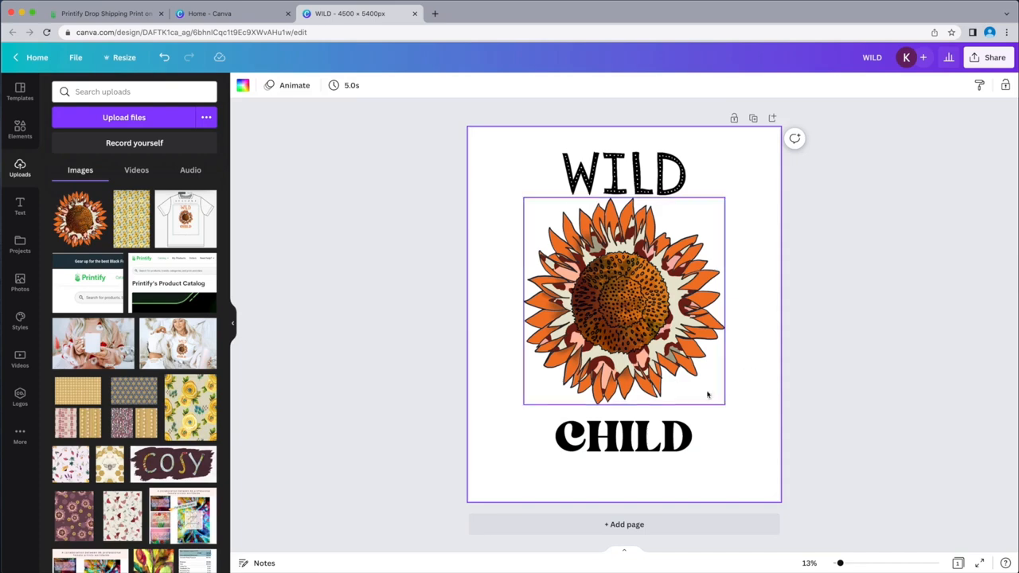
Move the WILD text slightly higher and adjust the sunflower's vertical position between the two words
drag(671, 368, 667, 370)
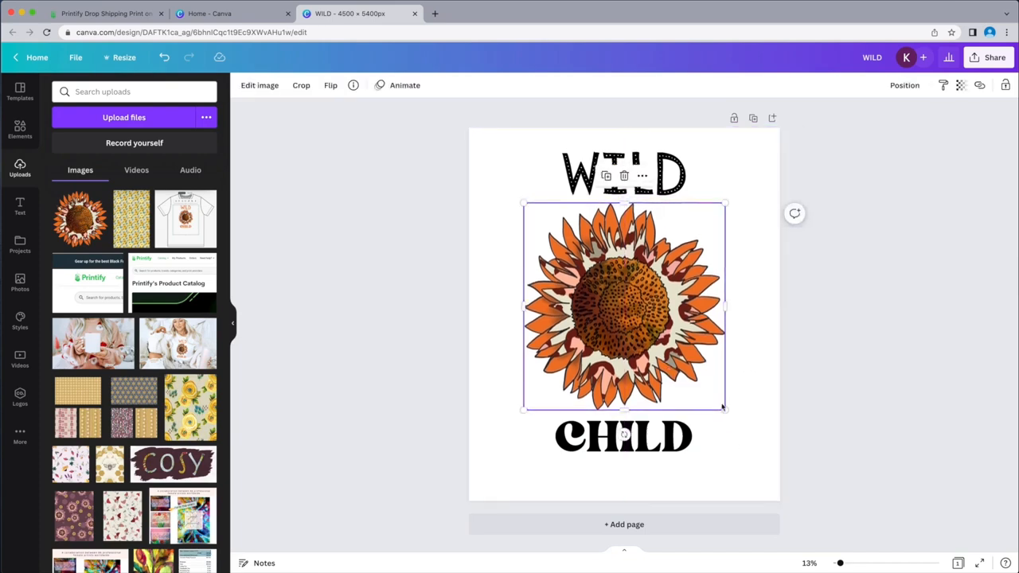
drag(657, 180, 657, 173)
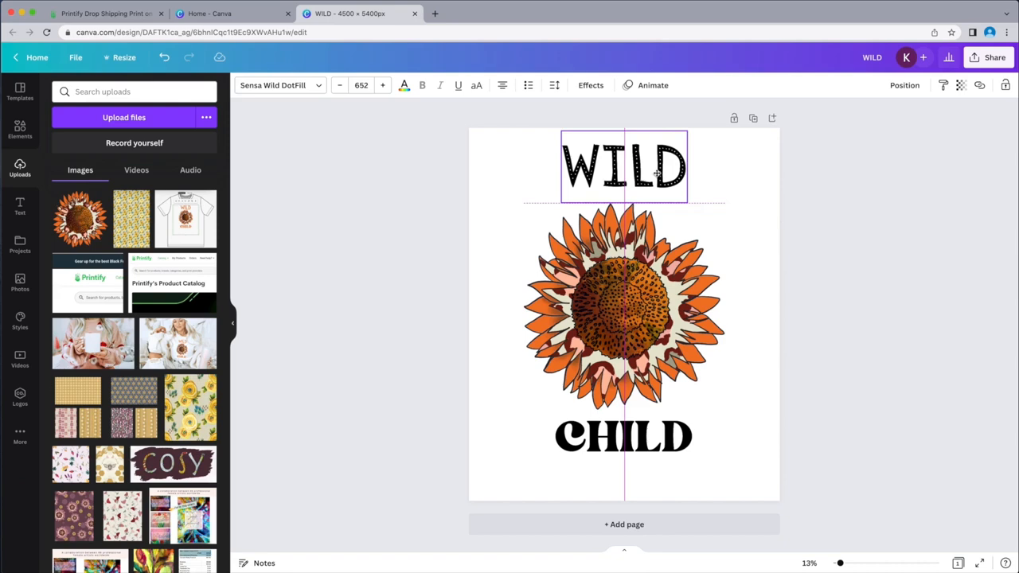
click(659, 296)
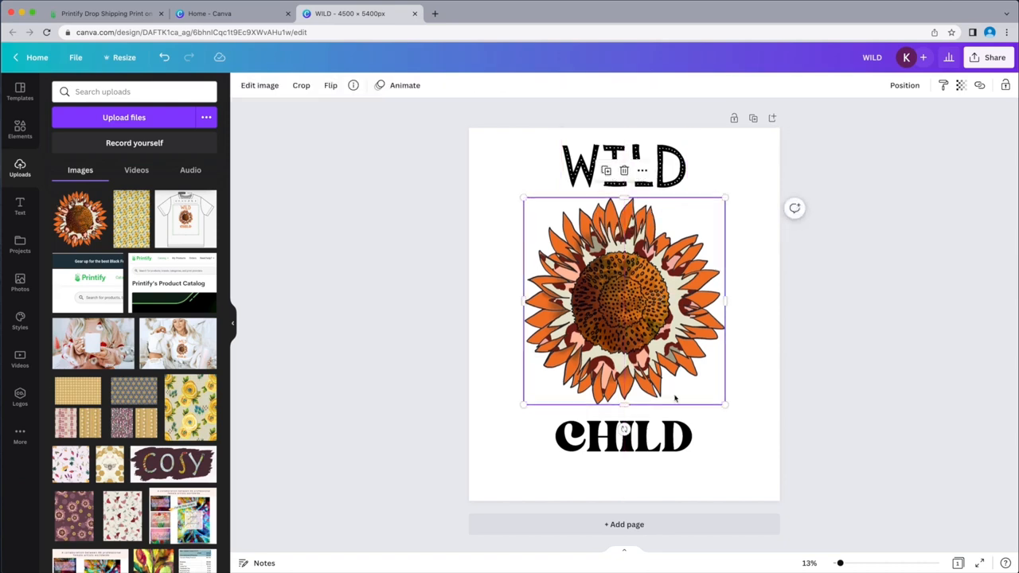
Move the CHILD text slightly higher so it sits closer to the sunflower, keeping it horizontally centered
click(653, 443)
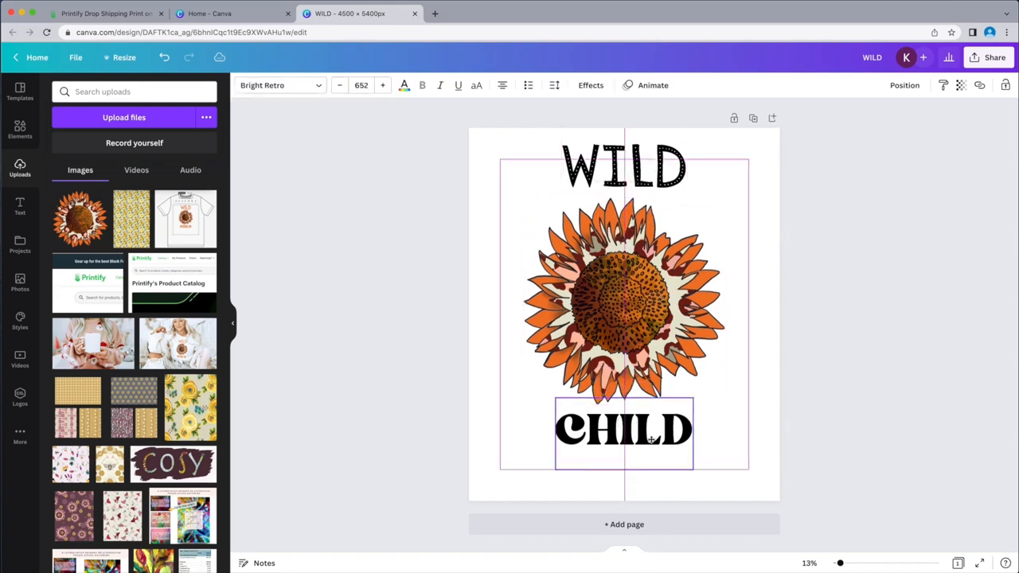
click(747, 483)
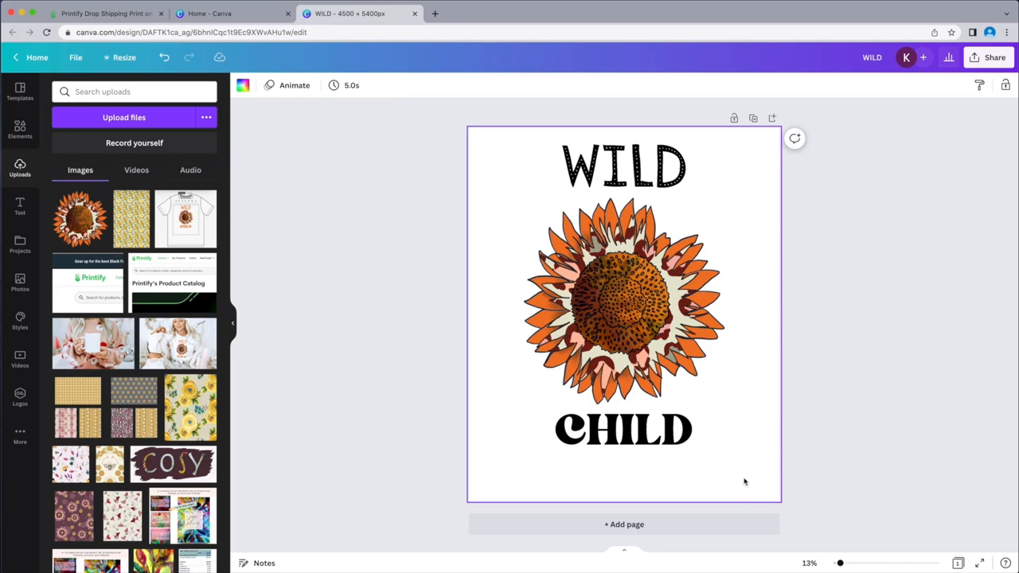
Recolor the WILD text with the petal orange #F07827, sampled from the sunflower using the color picker's eyedropper
click(593, 161)
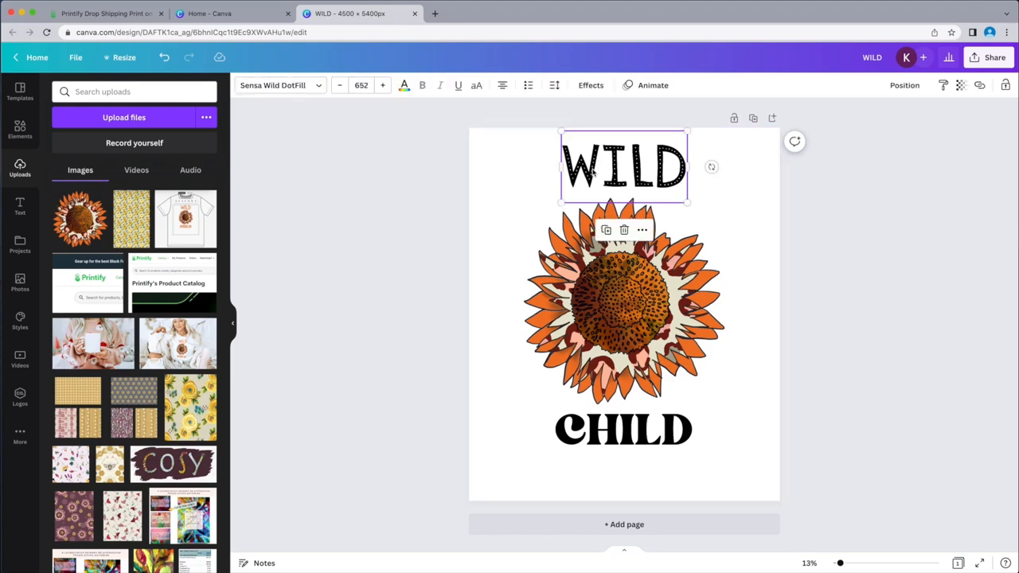
click(594, 168)
drag(564, 166, 690, 169)
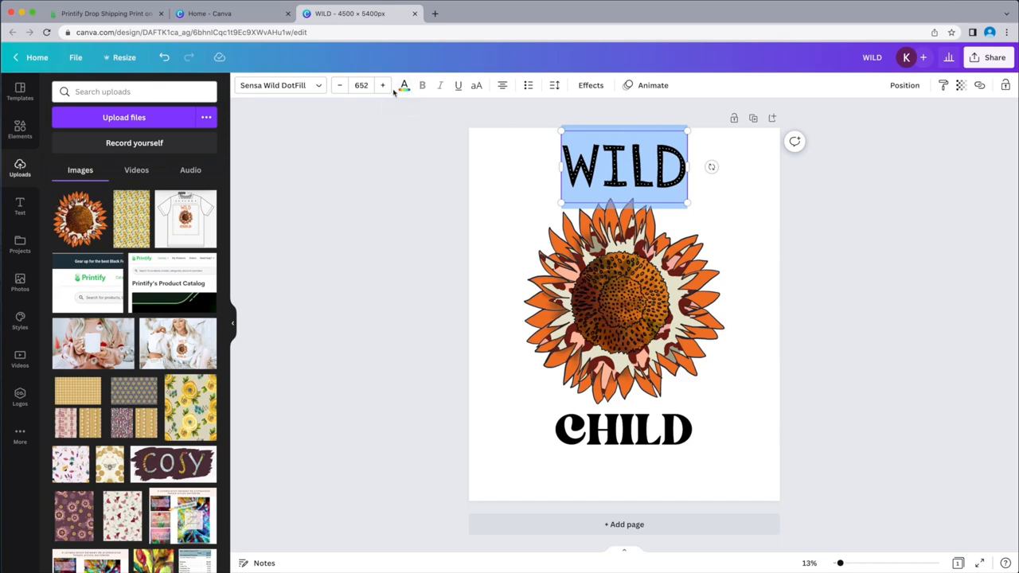
click(405, 89)
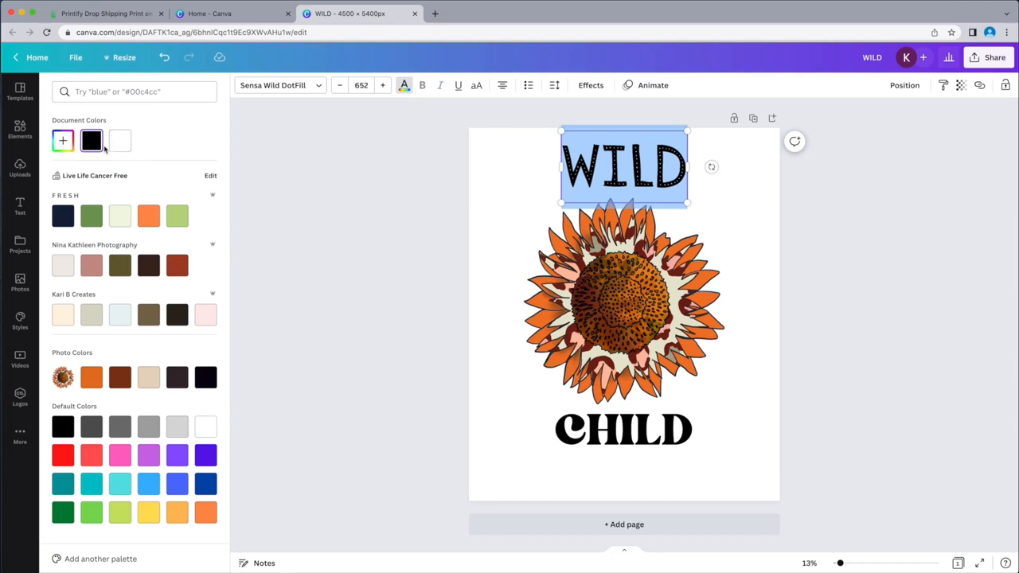
click(63, 141)
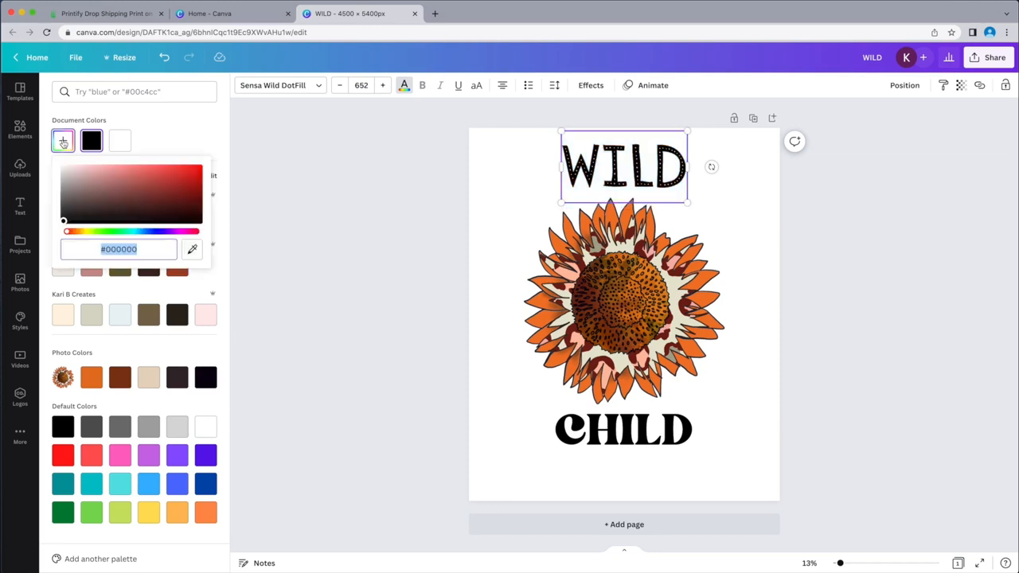
click(193, 251)
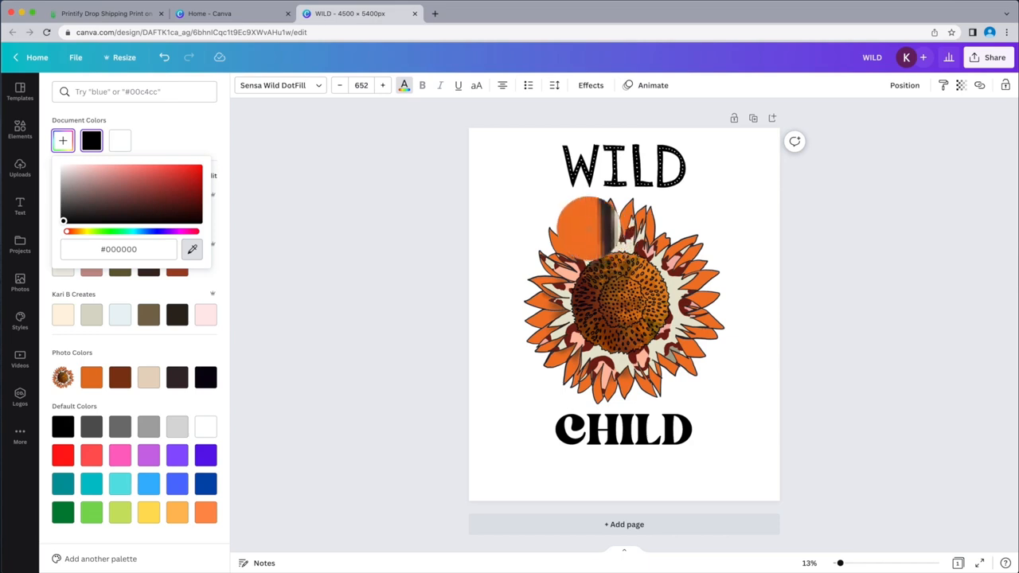
click(586, 223)
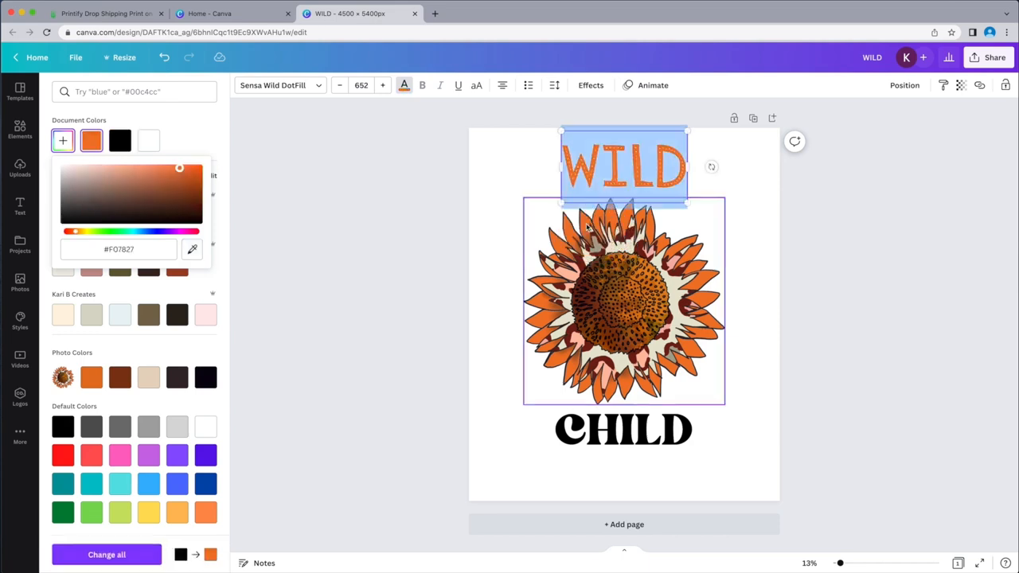
click(497, 276)
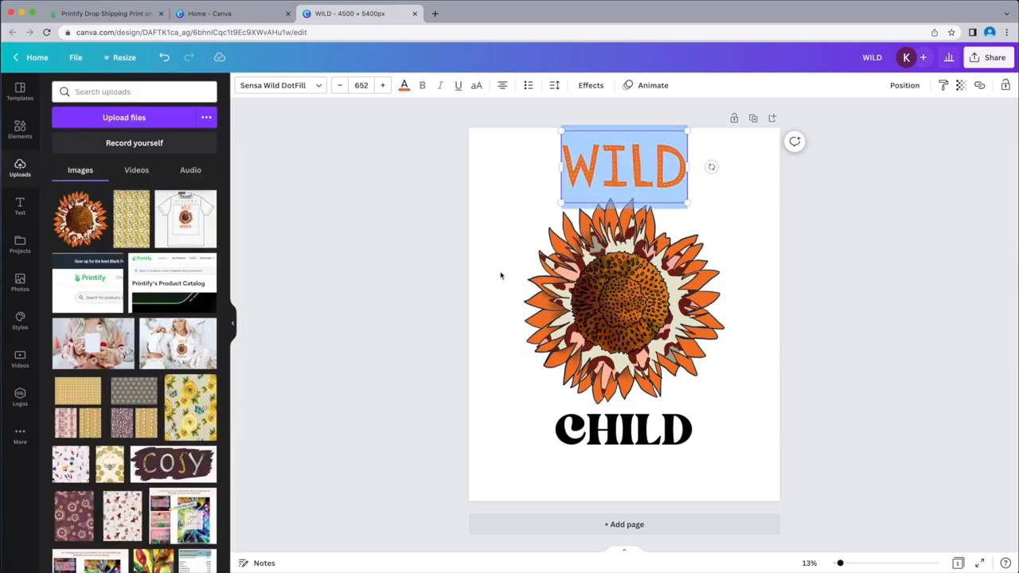
click(499, 275)
Set the CHILD text color to the document orange #F07827
click(615, 434)
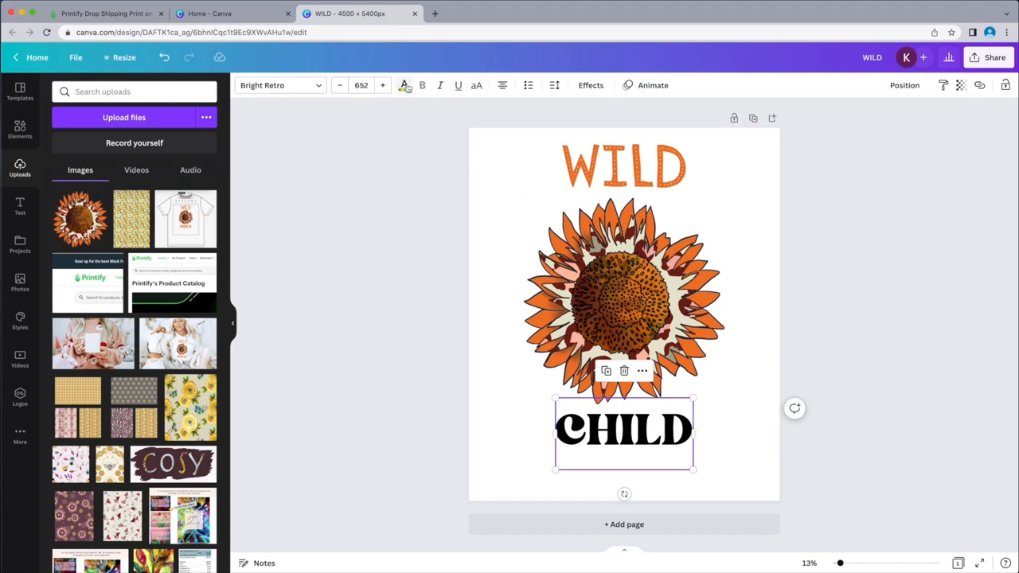
click(404, 85)
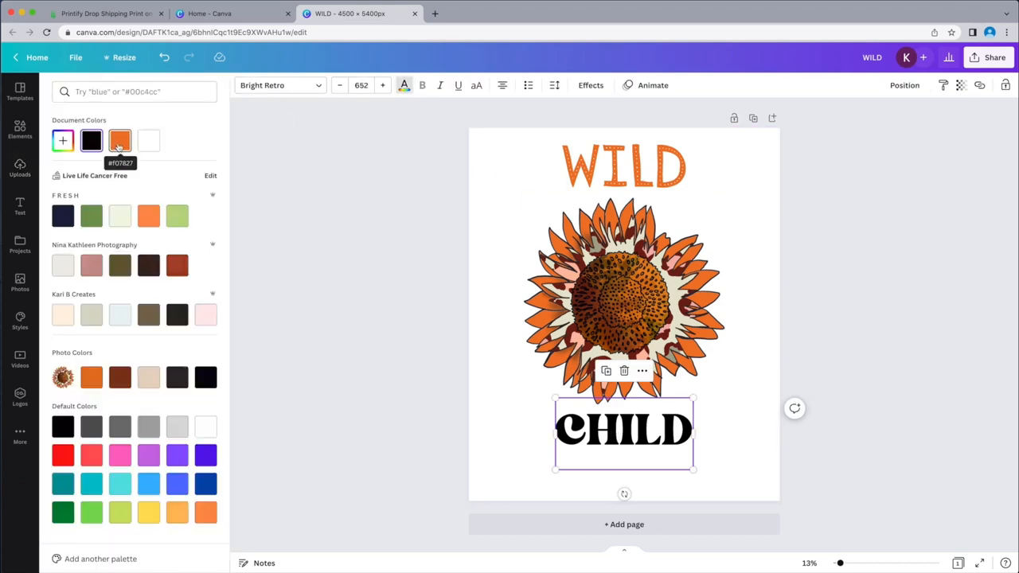
click(120, 143)
key(Escape)
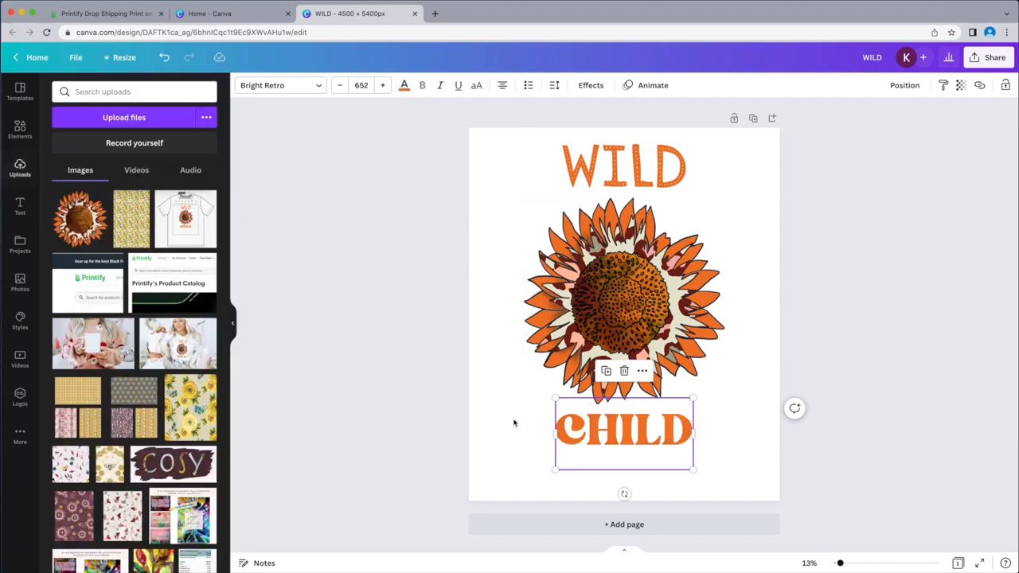
click(513, 423)
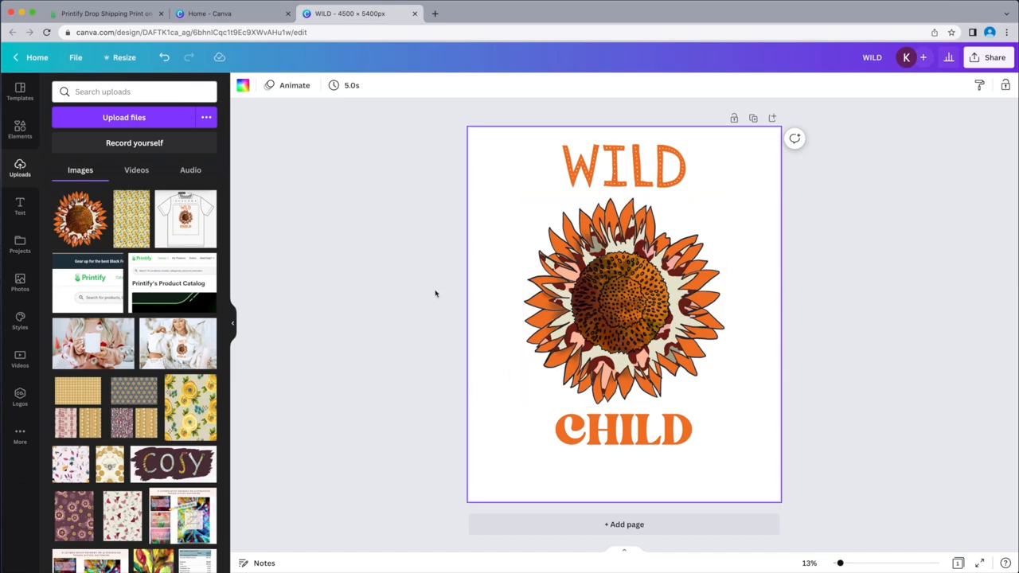
View the font list for the WILD text and its font upload file chooser, and close it without choosing a file
key(Tab)
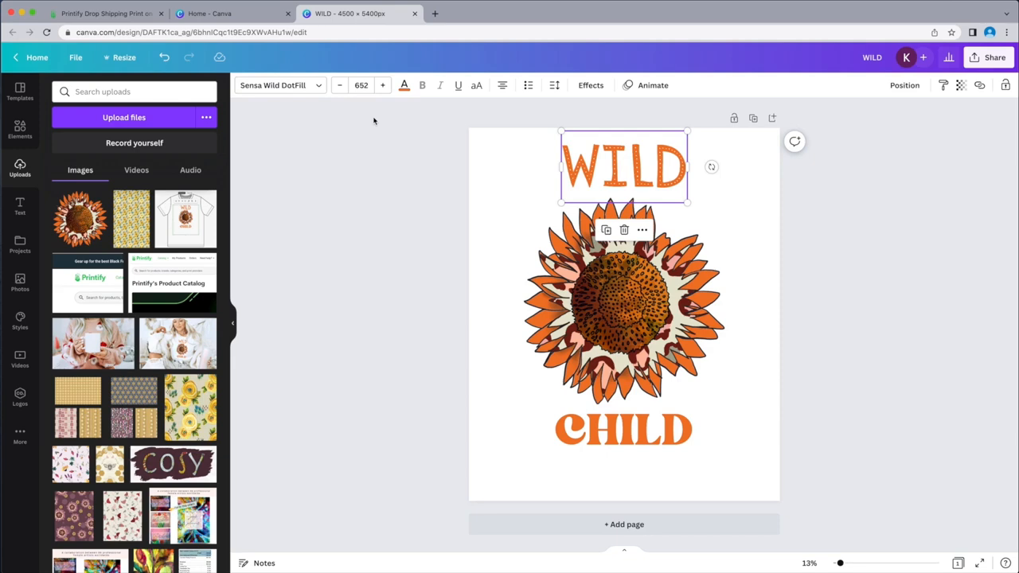
click(319, 88)
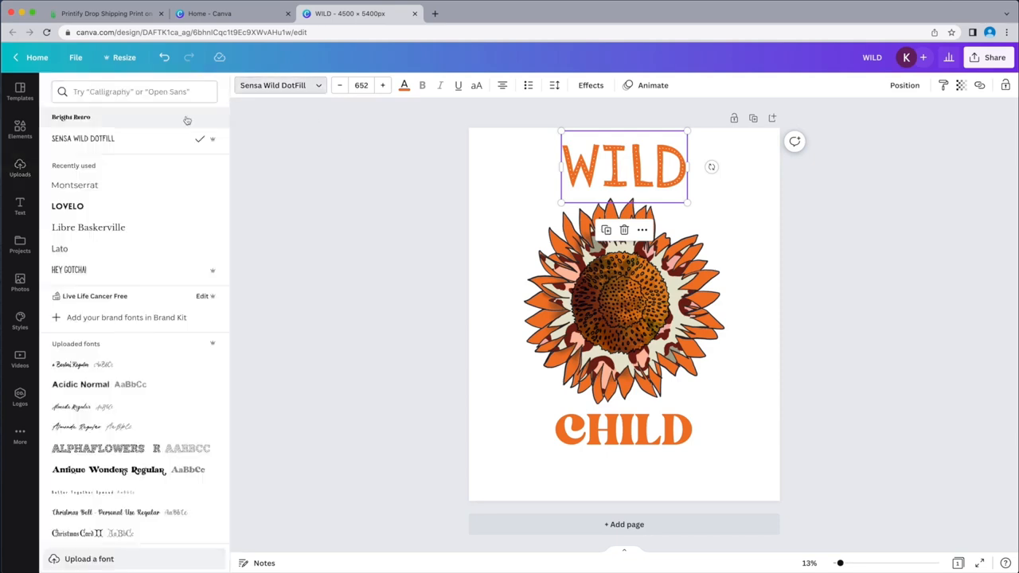
click(89, 559)
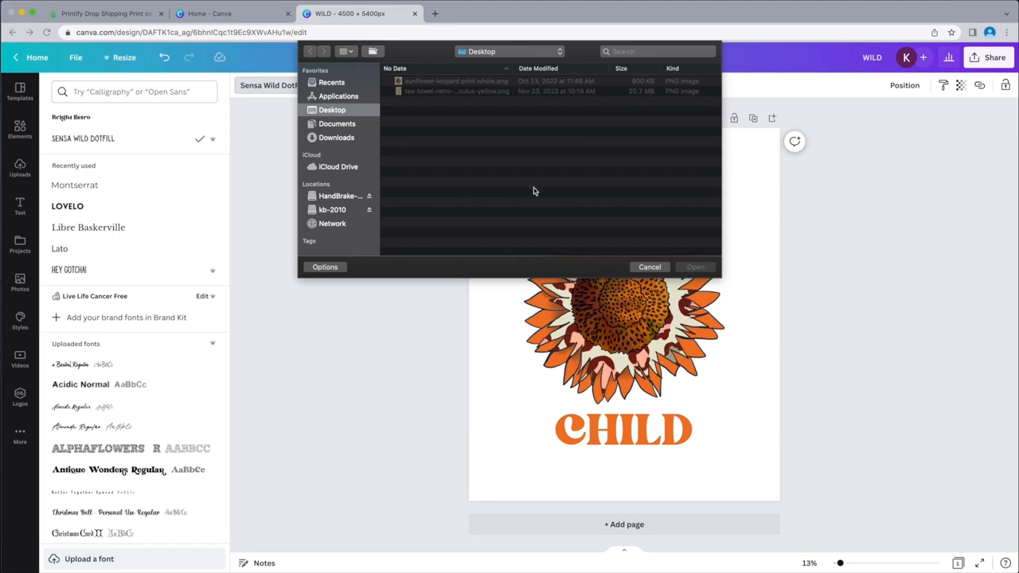
click(649, 268)
click(374, 211)
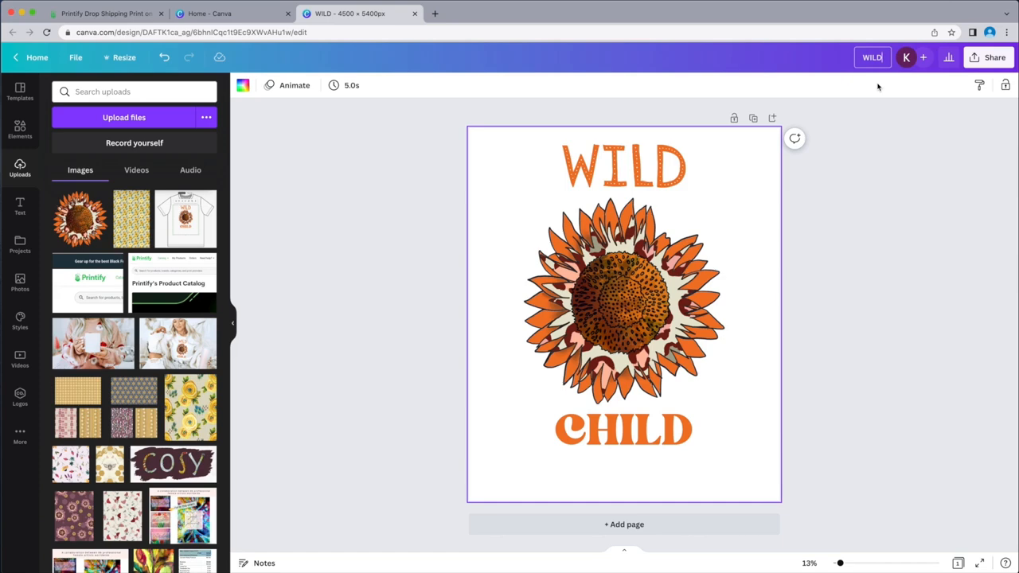
Rename the design "WILD child sunflower tshirt"
text(child sunflower)
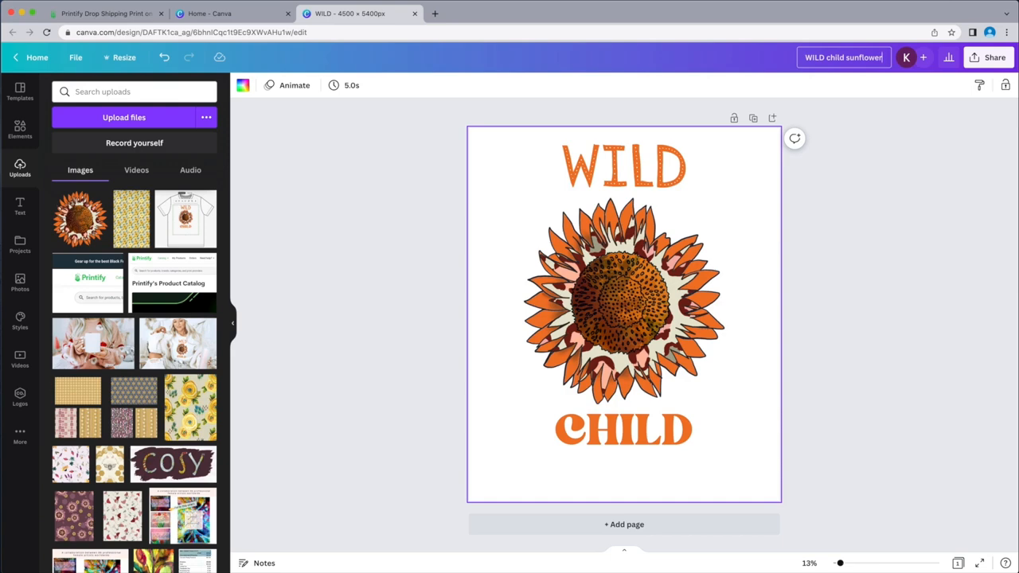
text( tshirt)
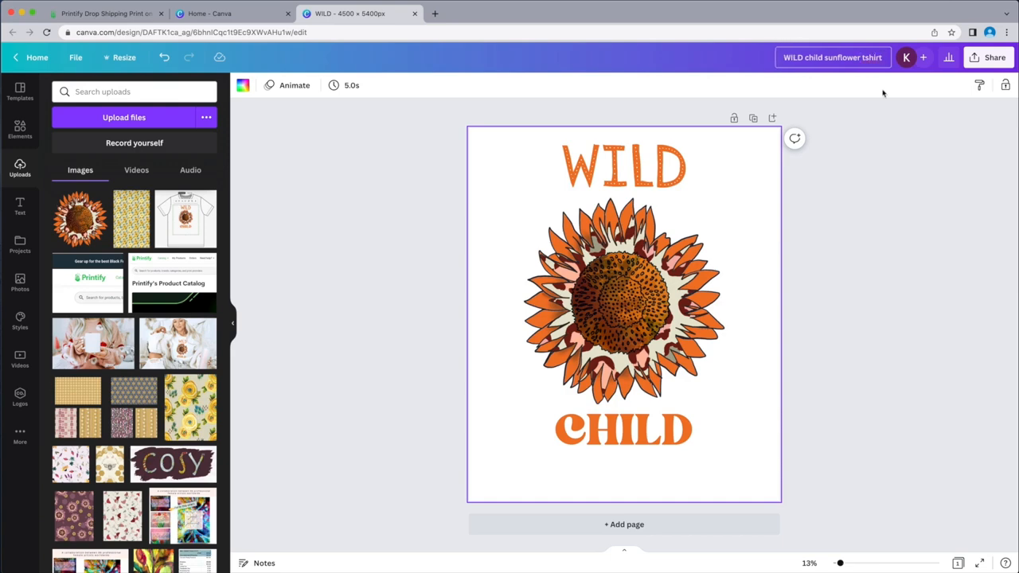
Download the design as a PNG at 4,500 × 5,400 px with a transparent background
click(990, 59)
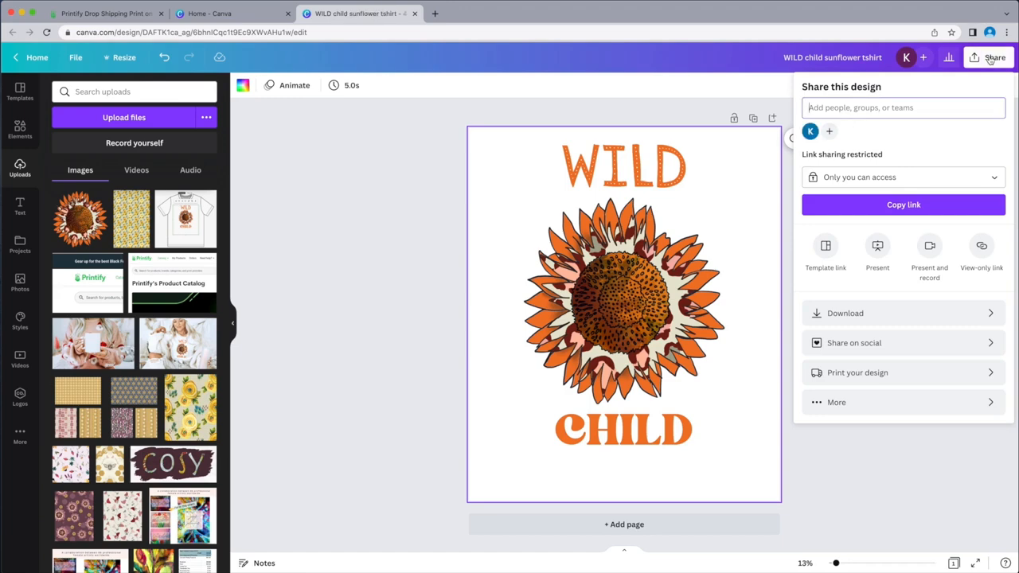
click(866, 316)
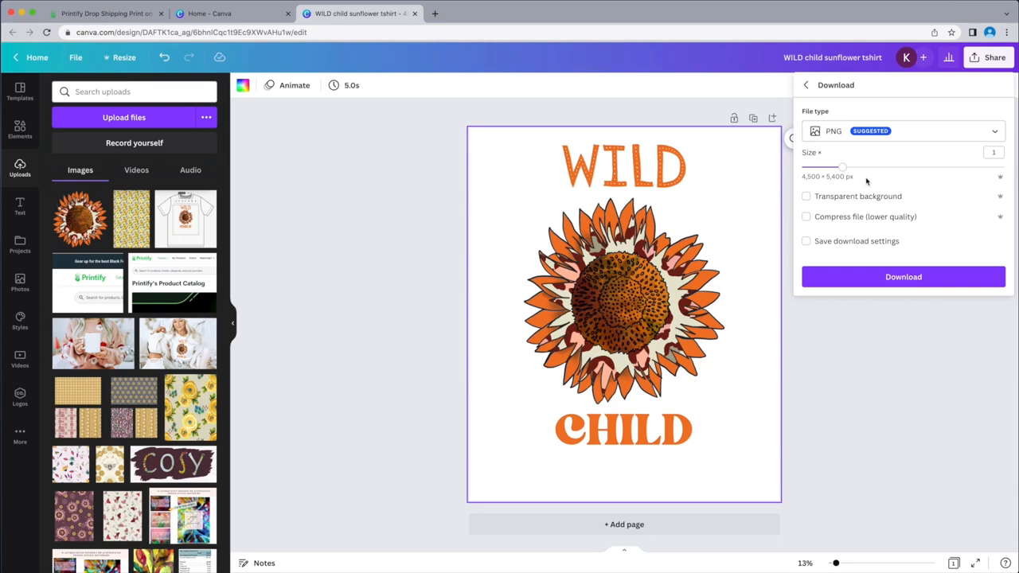
click(807, 198)
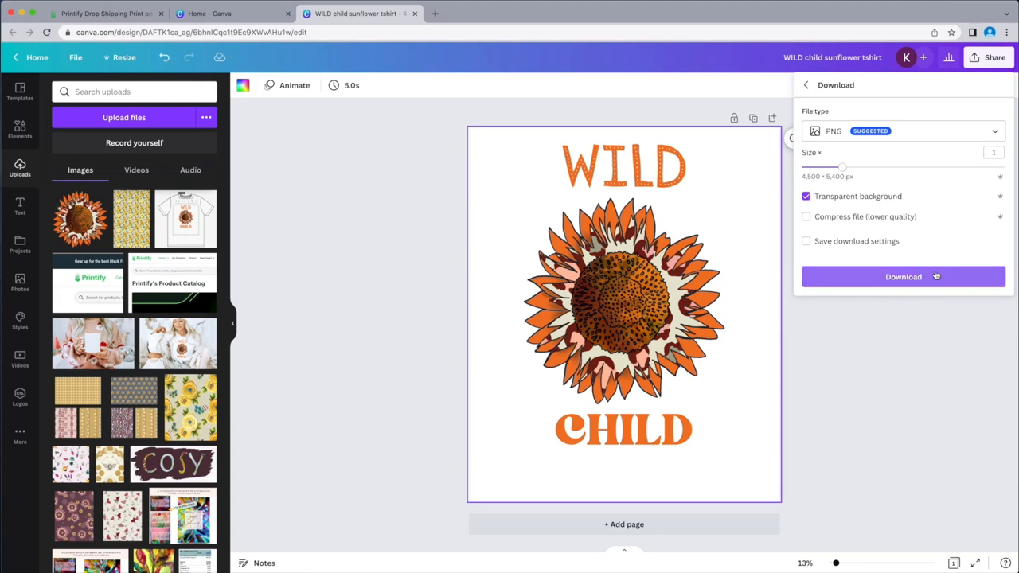
click(911, 280)
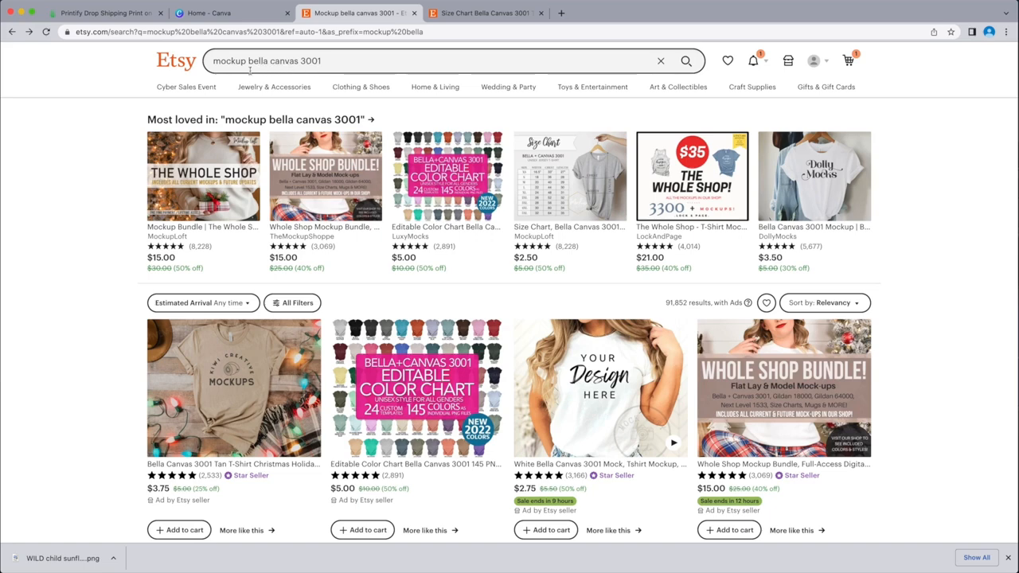
Browse the Etsy results for "mockup bella canvas 3001" to compare T-shirt mockups and bundles, and switch to the Bella Canvas 3001 size chart page
scroll(558, 319, down, 3)
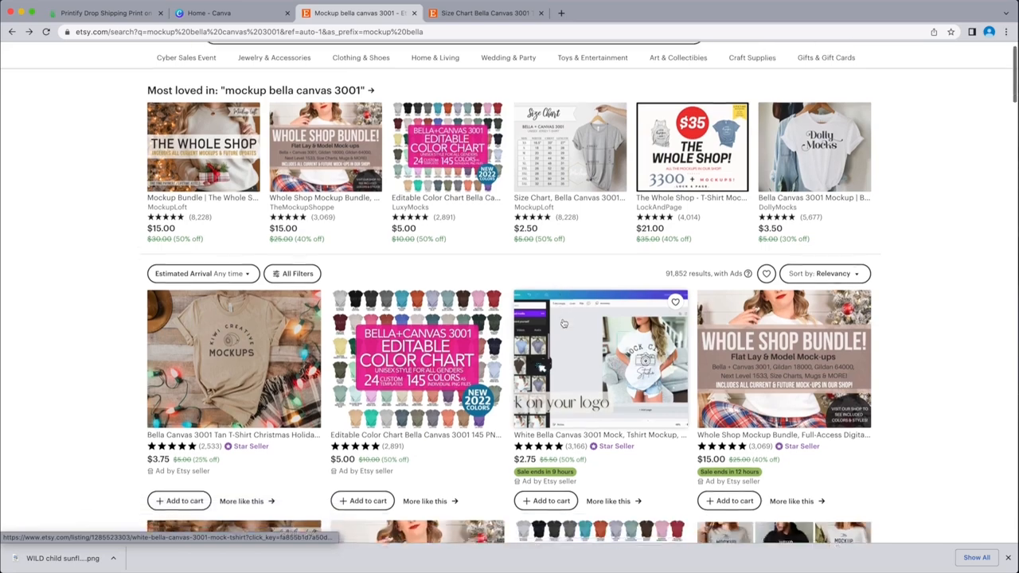
scroll(512, 280, down, 3)
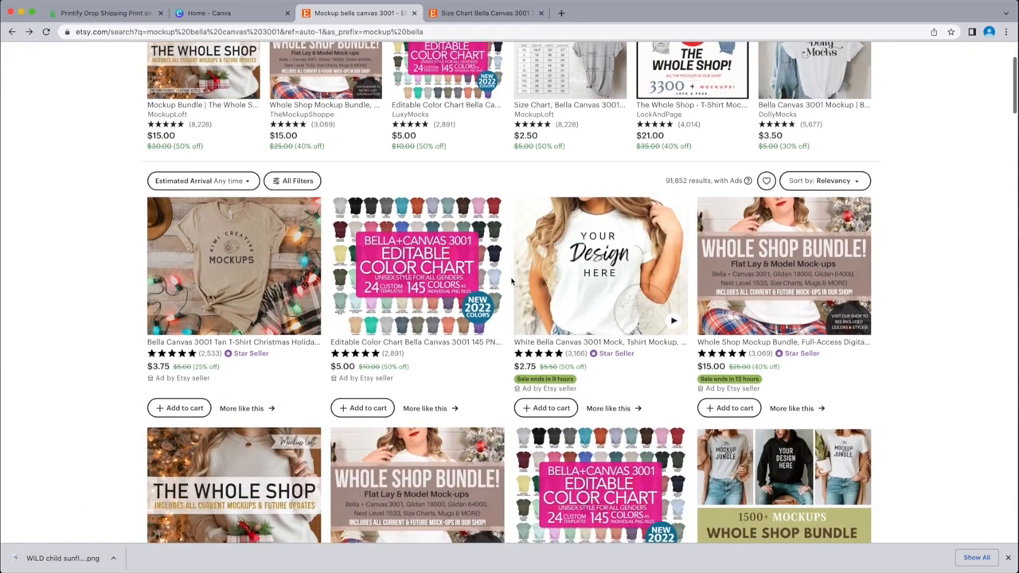
scroll(512, 280, down, 2)
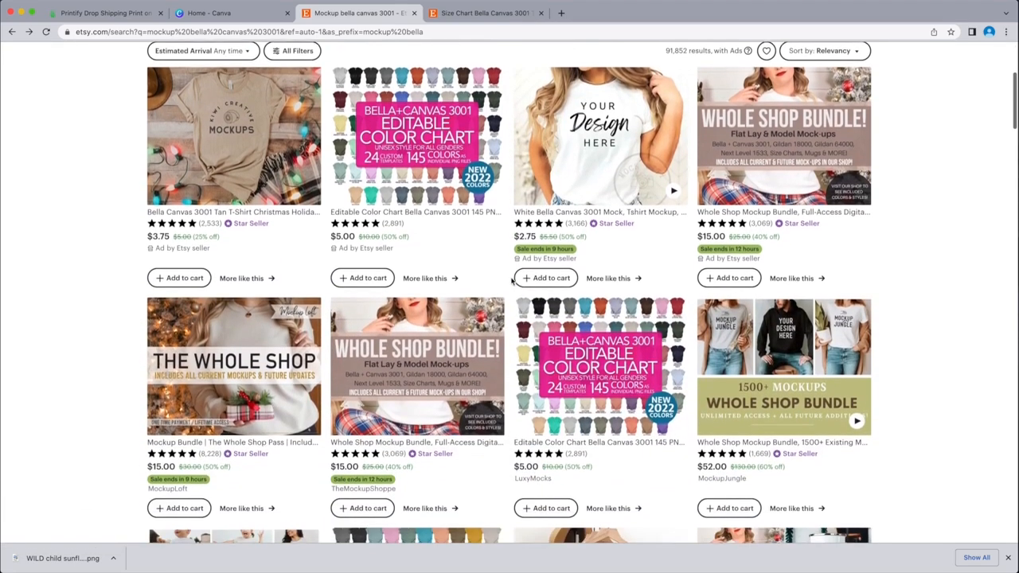
scroll(426, 278, up, 2)
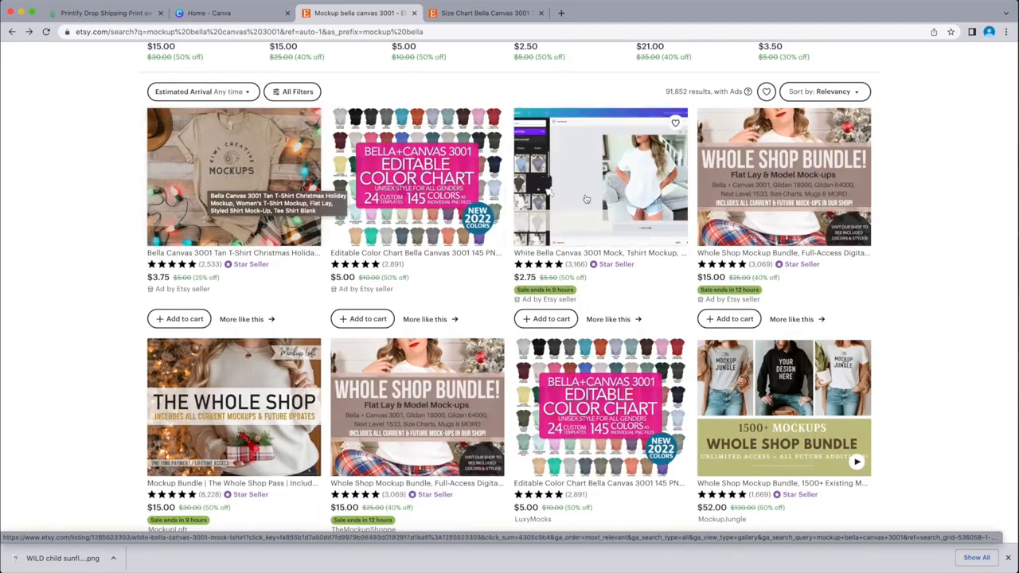
scroll(586, 203, down, 3)
scroll(586, 204, down, 8)
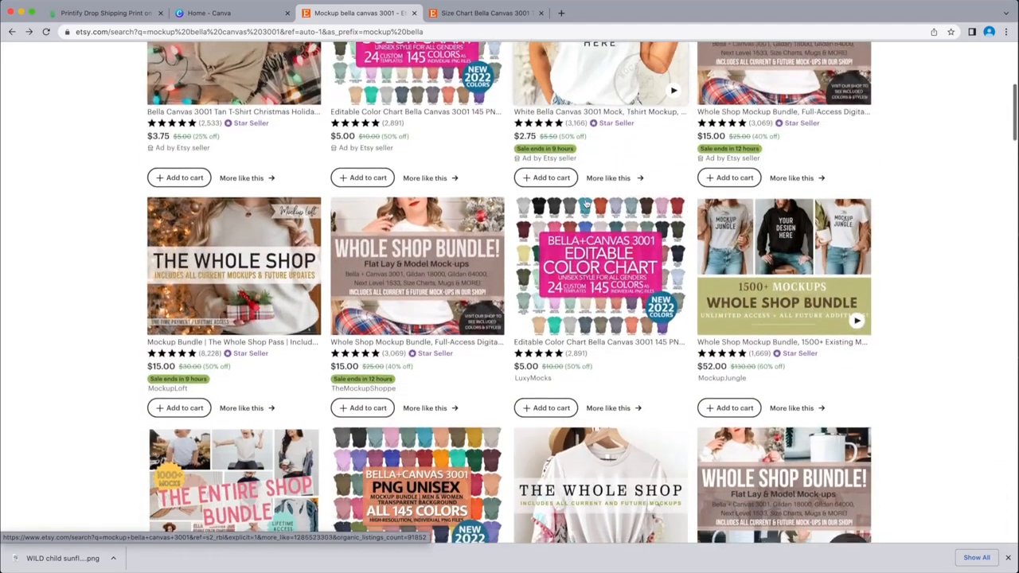
scroll(575, 196, down, 2)
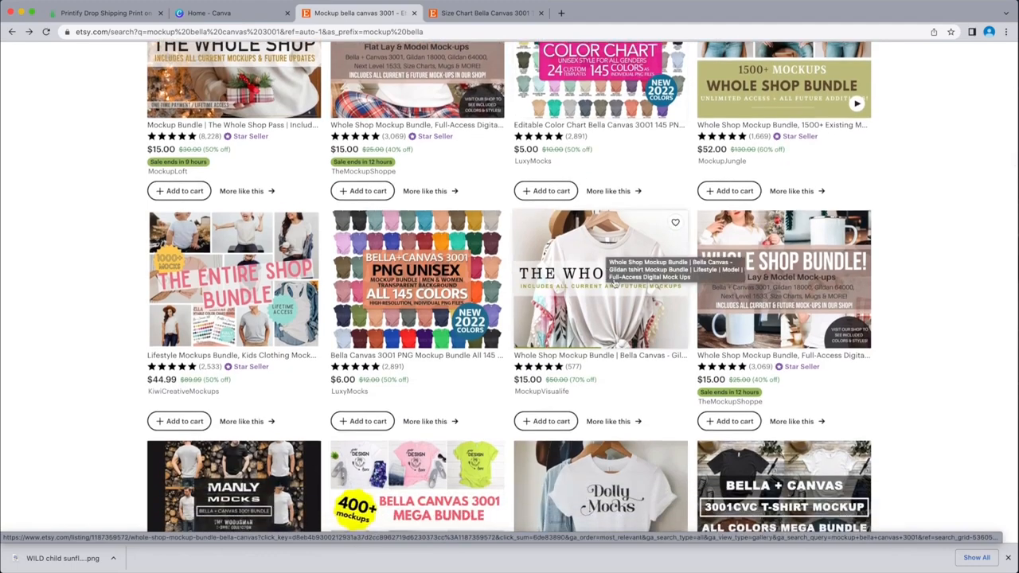
scroll(622, 251, down, 6)
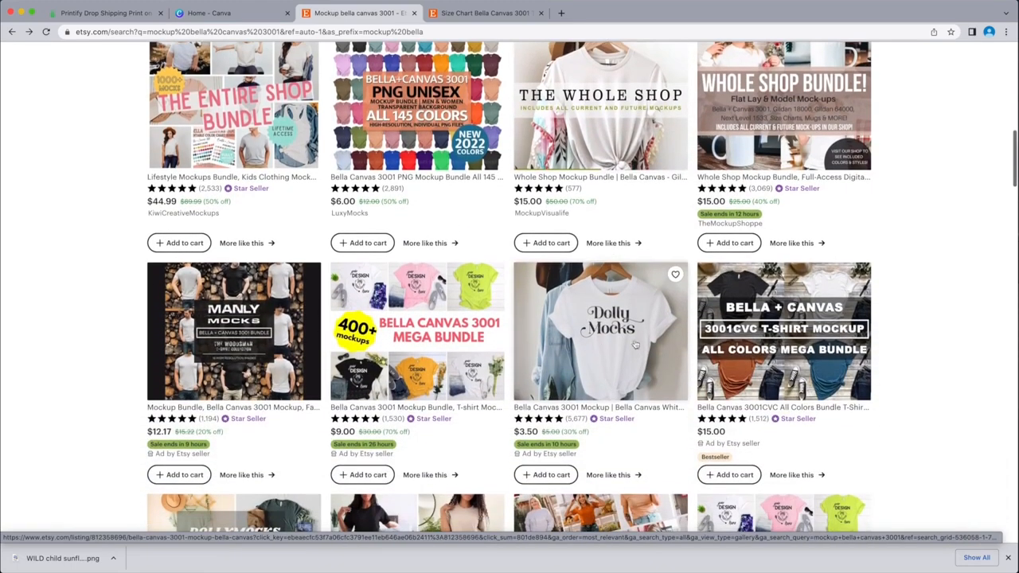
scroll(614, 325, down, 1)
scroll(614, 326, down, 2)
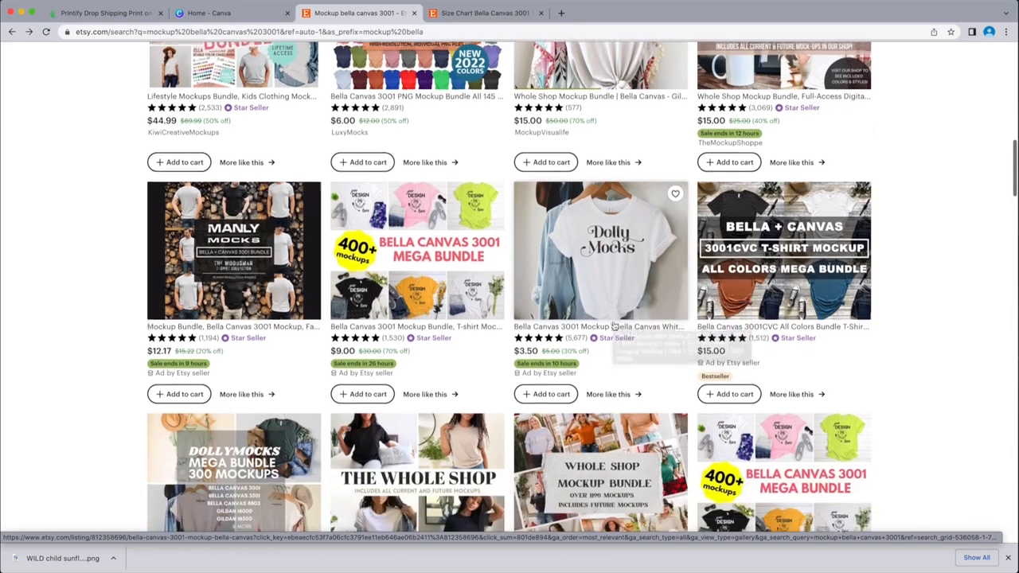
scroll(598, 313, down, 2)
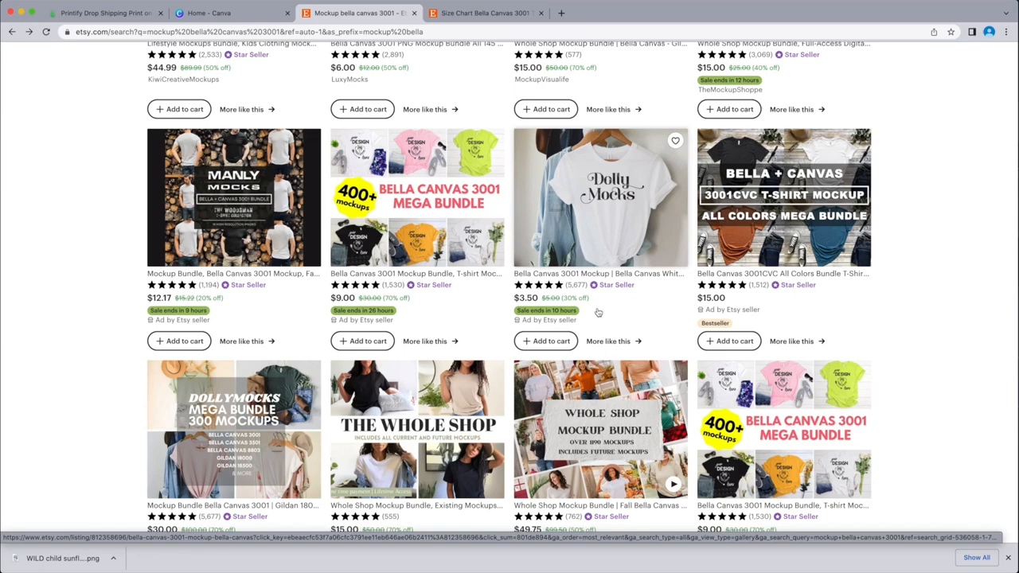
scroll(598, 313, up, 3)
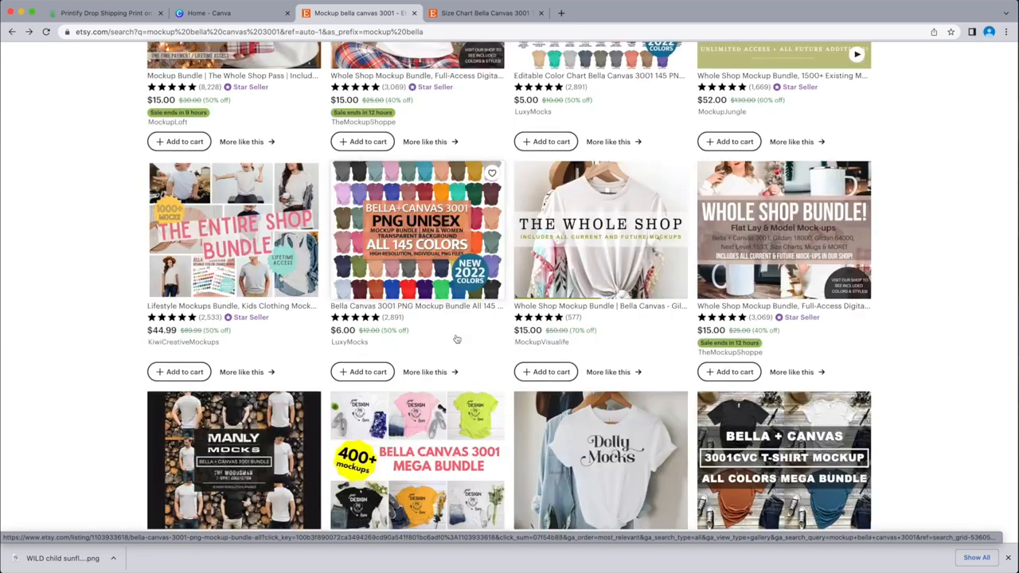
scroll(456, 339, up, 1)
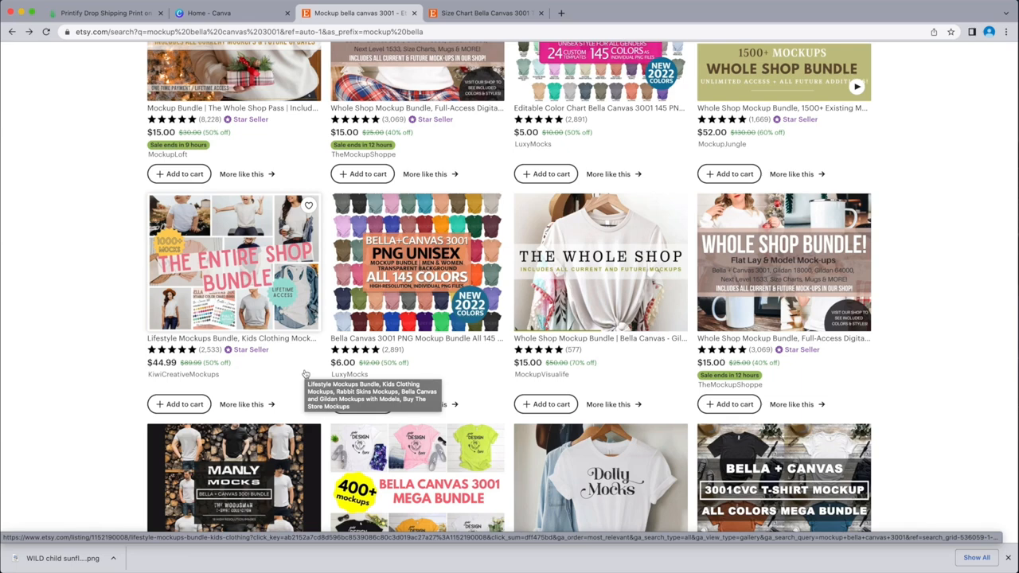
click(497, 14)
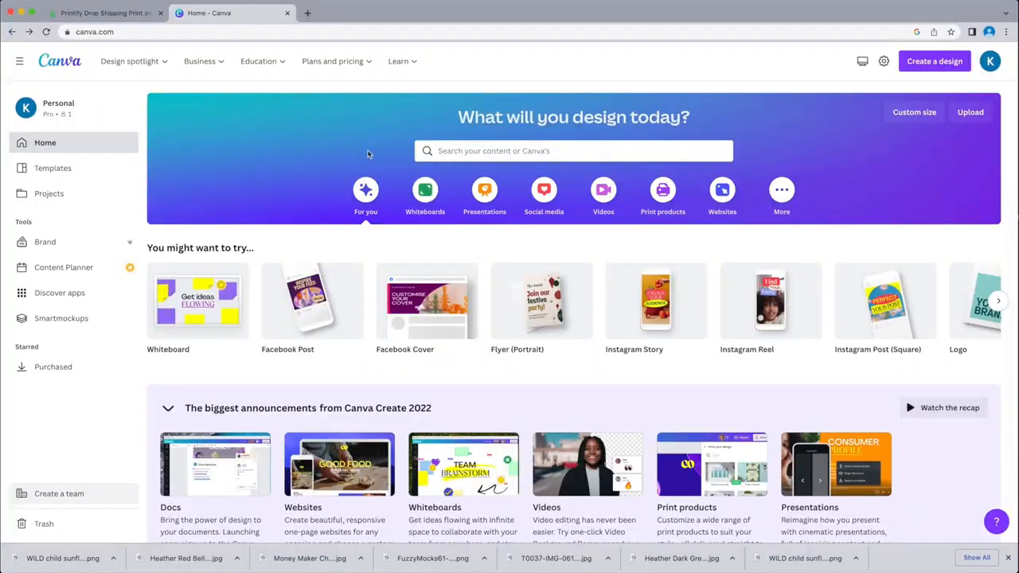
Create a new custom-size design measuring 2048 × 1366 px
click(935, 63)
click(812, 340)
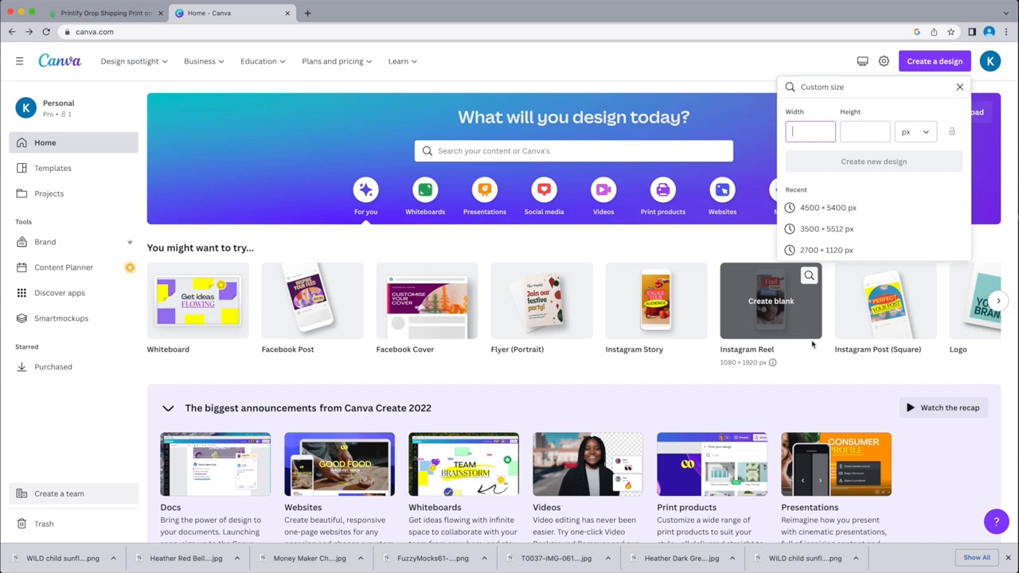
text(20)
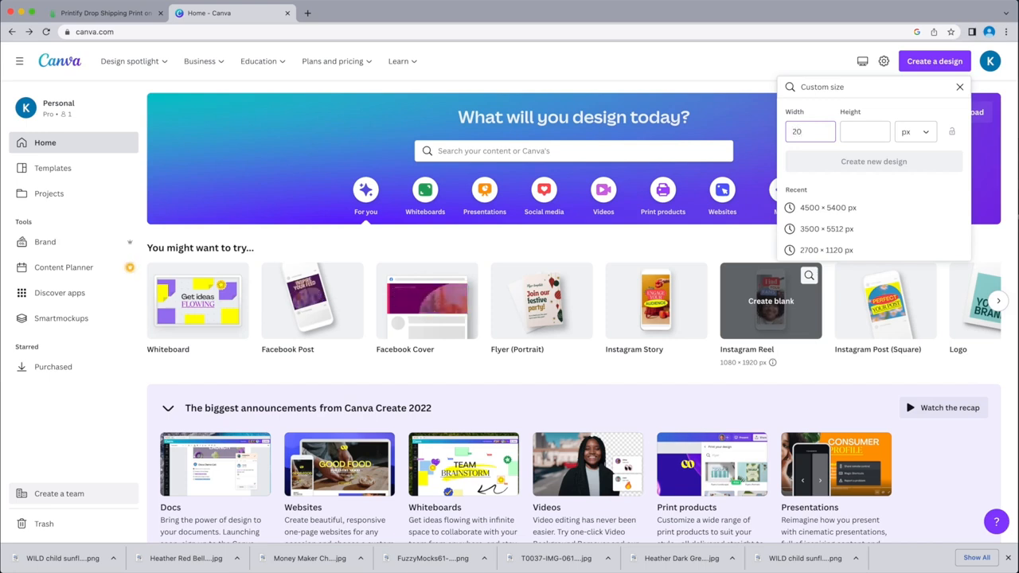
text(38)
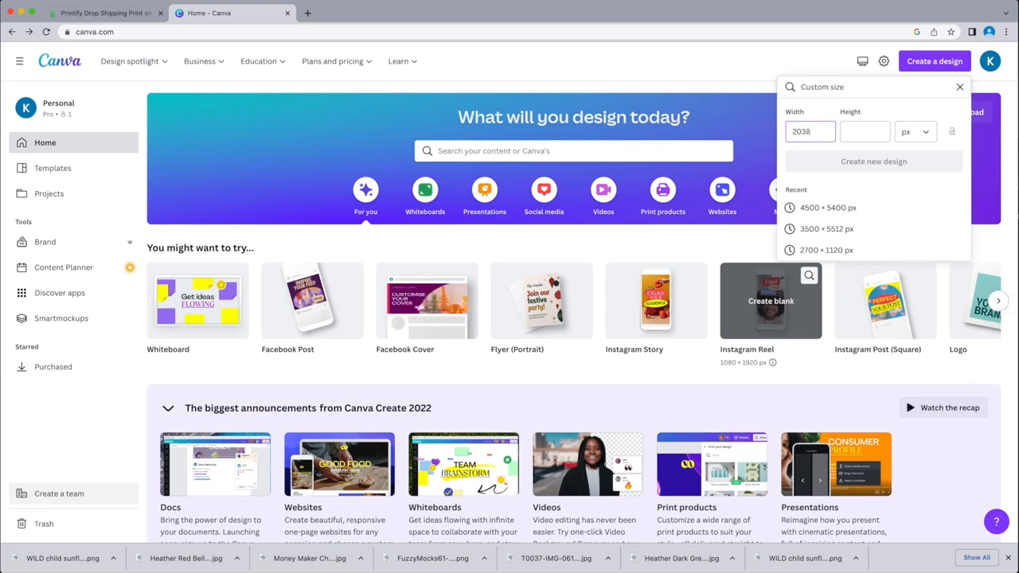
key(Tab)
key(shift+Tab)
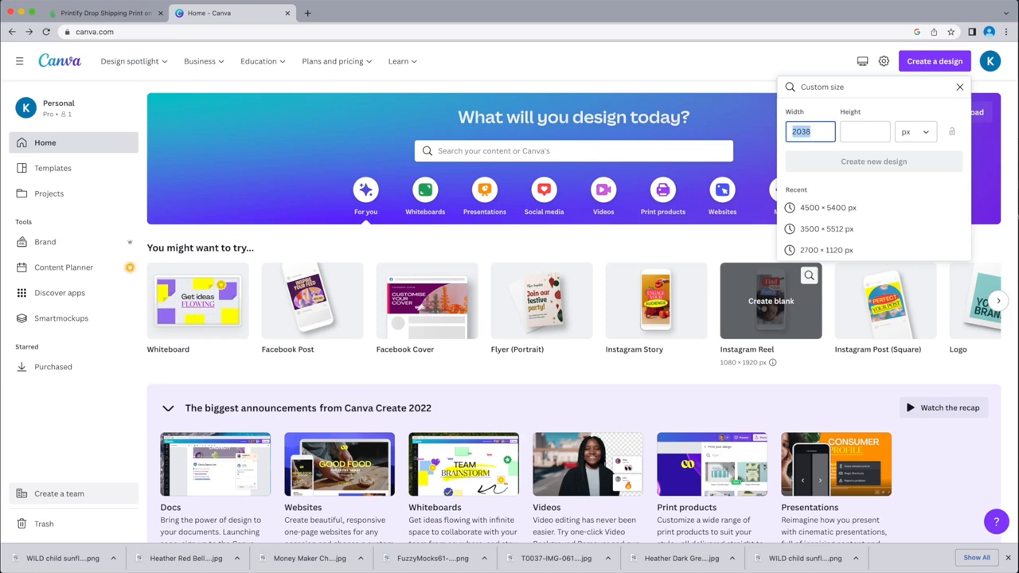
text(2048)
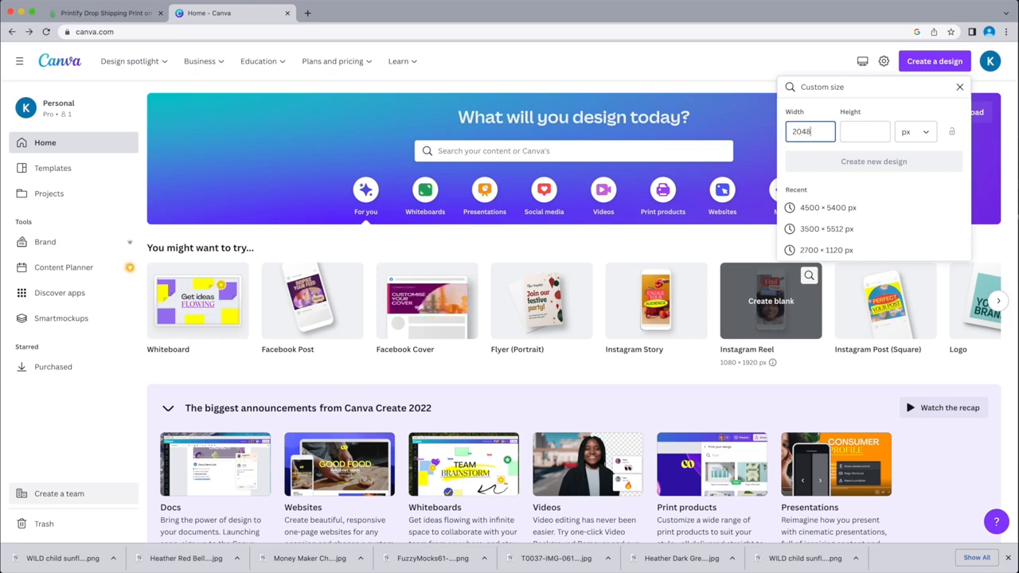
key(Tab)
text(1366)
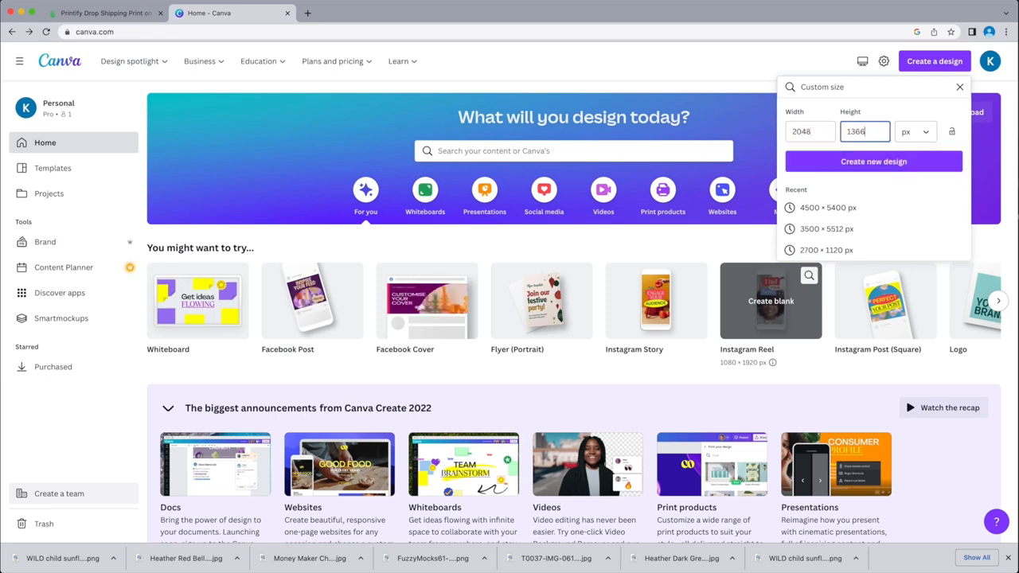
key(Tab)
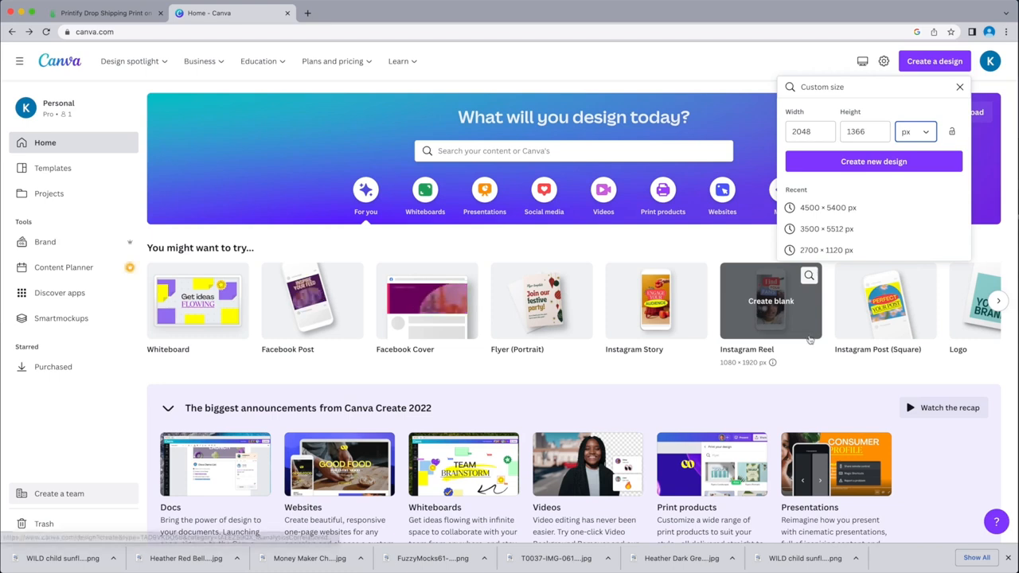
click(876, 164)
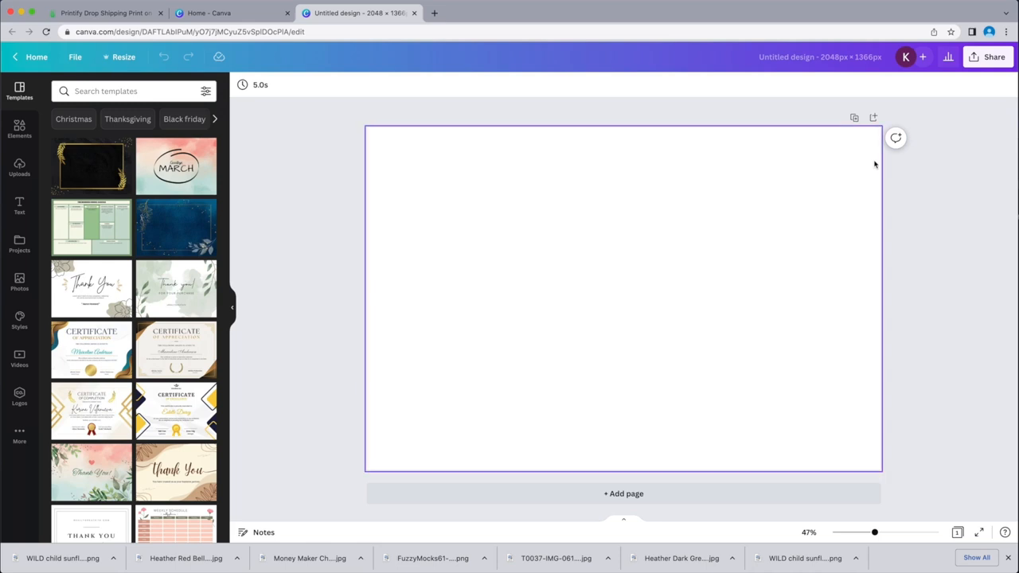
Rename the design "BC 3001 Mockups"
click(783, 57)
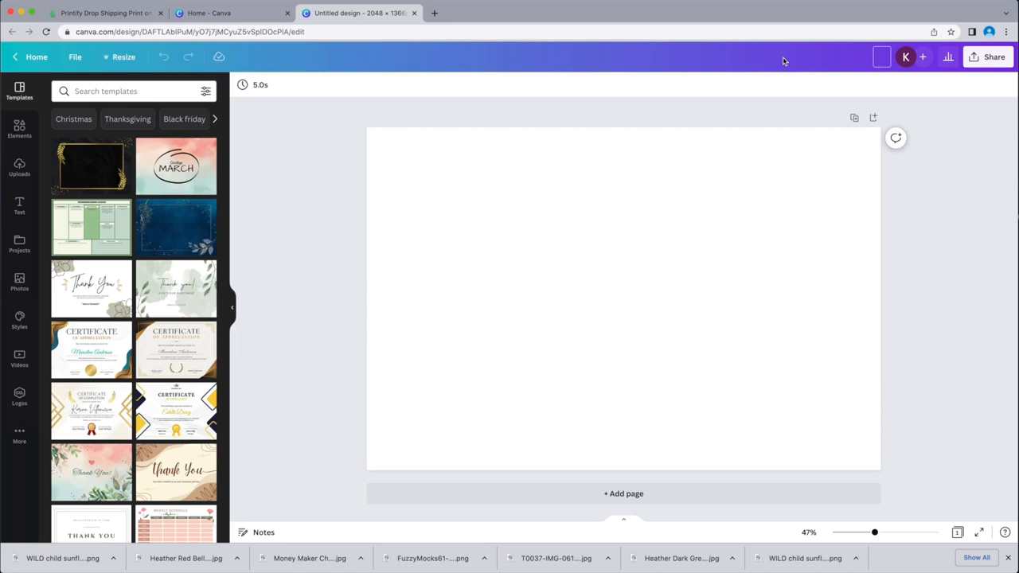
text(BC 3001 Mock)
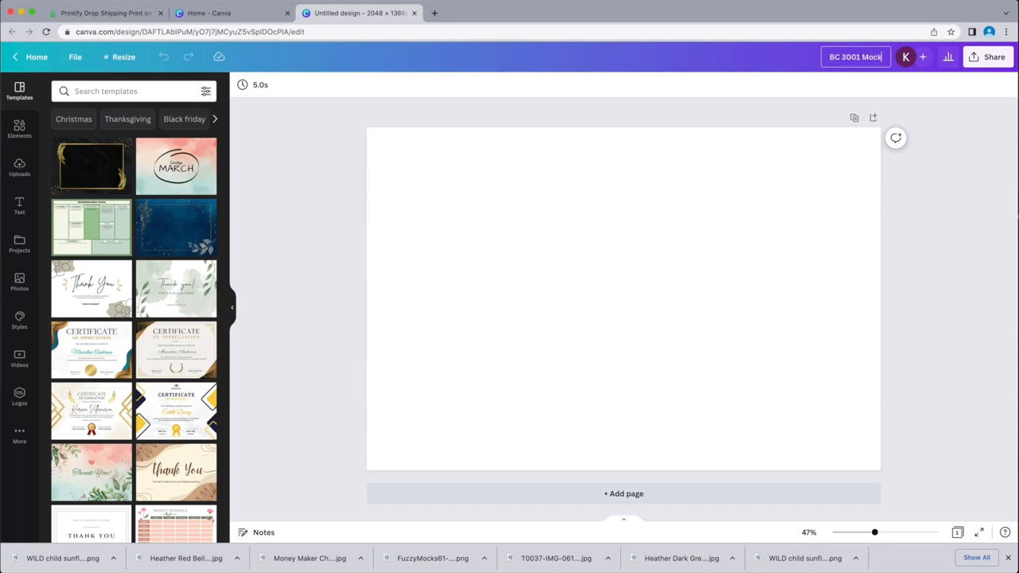
text(ups)
Upload all five T-shirt mockup images from the "Mockups - Bella Canvas 3001" folder
click(20, 166)
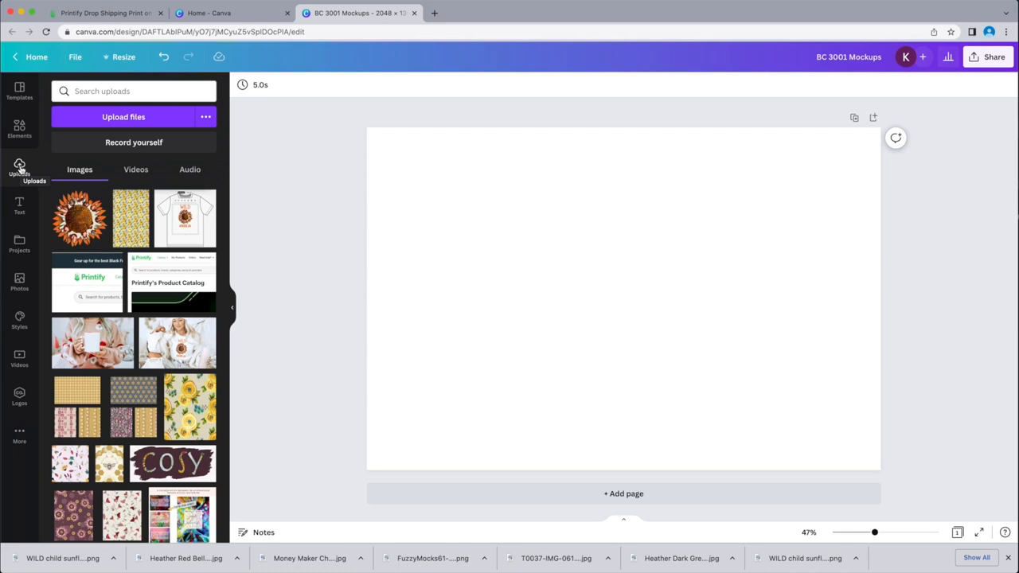
click(135, 118)
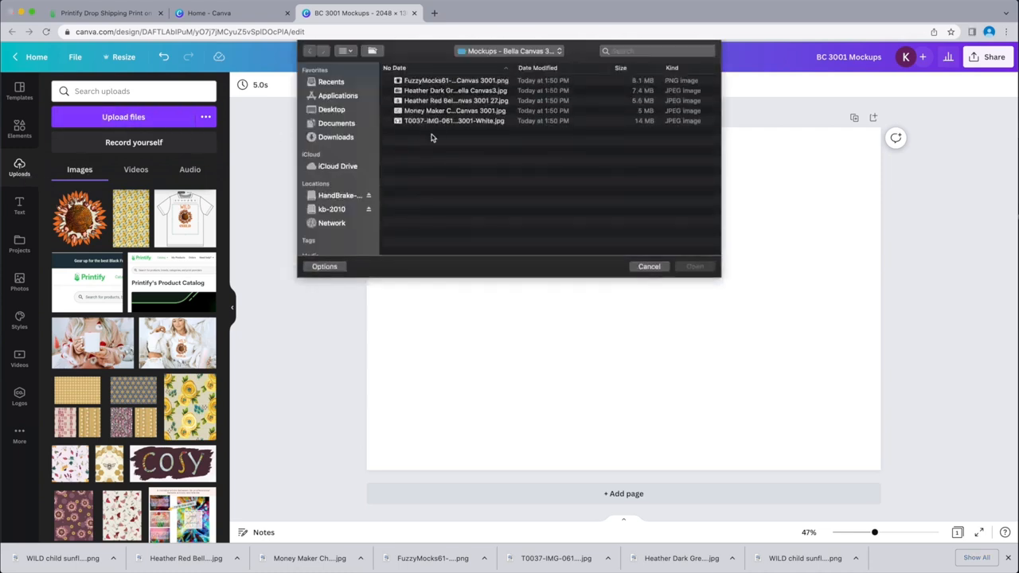
click(427, 83)
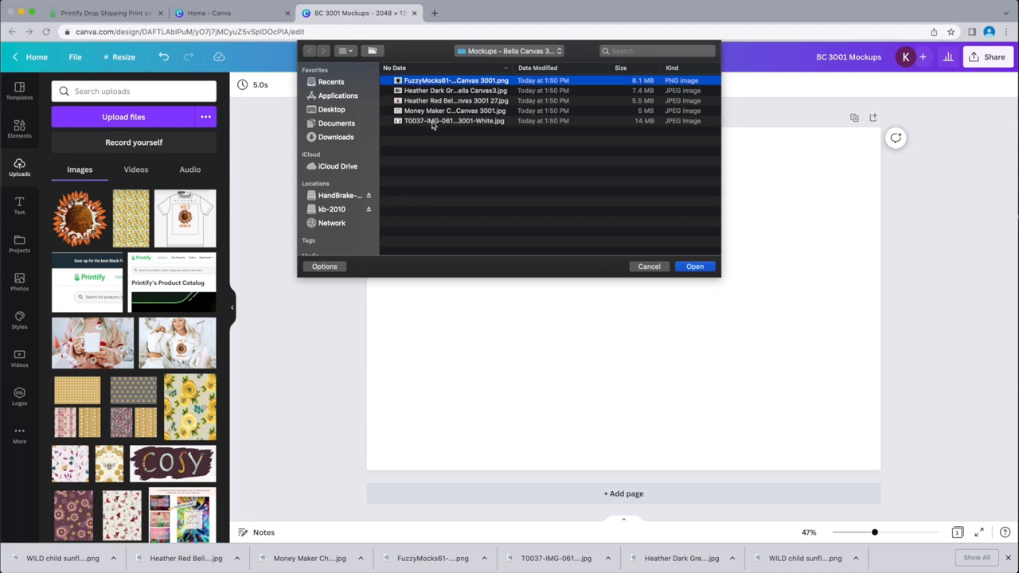
shift+click(433, 123)
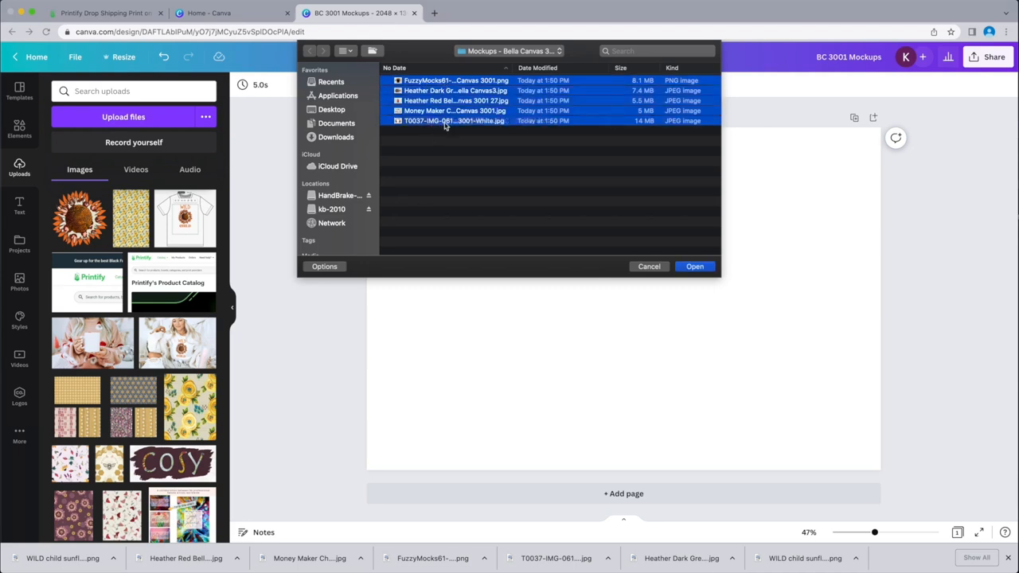
click(696, 268)
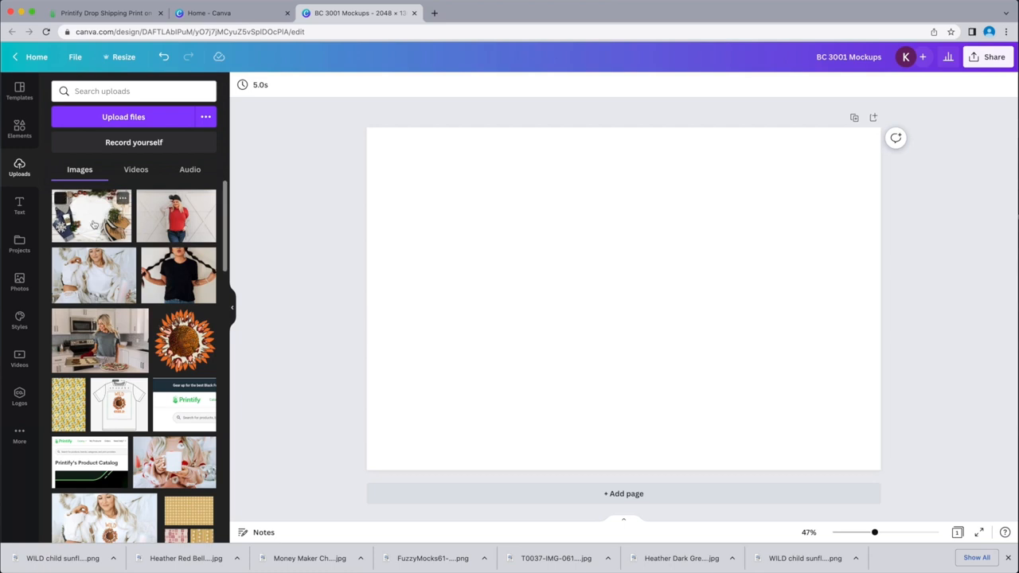
Fill page 1 with the white T-shirt winter flat-lay mockup and a new page 2 with the red T-shirt mockup
drag(92, 223, 391, 257)
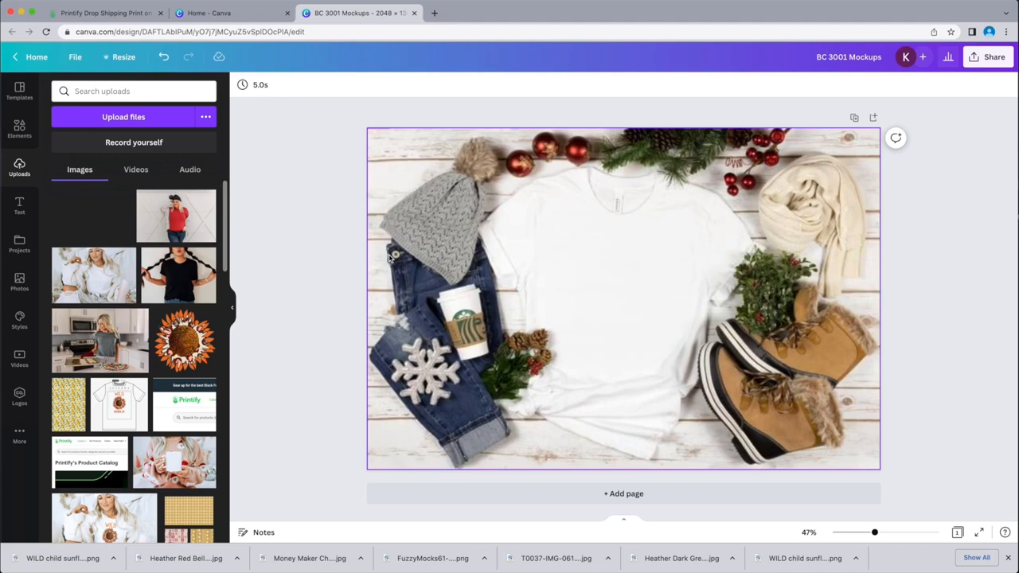
mouse_move(391, 256)
mouse_down()
mouse_move(314, 237)
mouse_move(381, 250)
mouse_move(327, 243)
mouse_move(382, 274)
mouse_up()
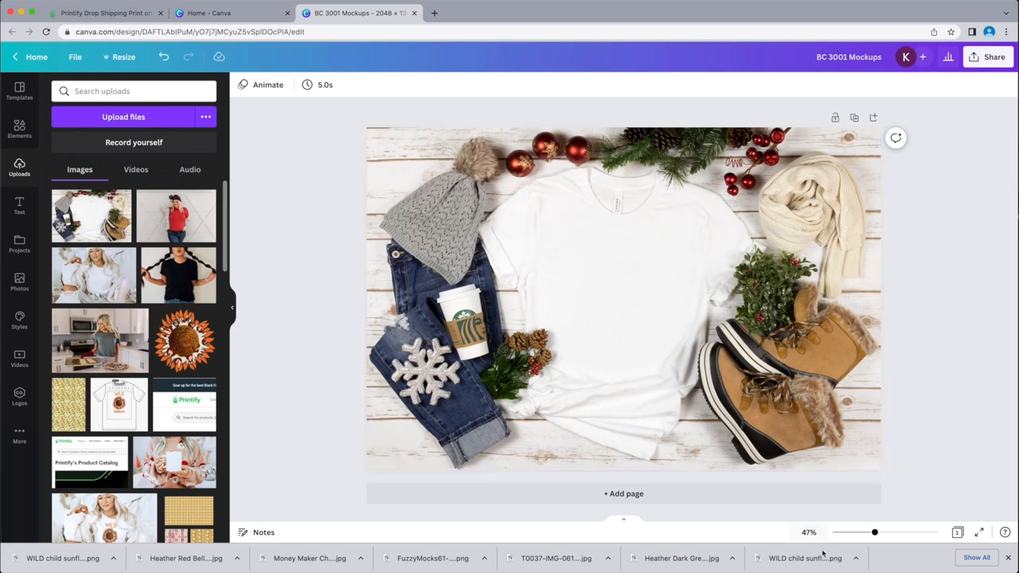
click(629, 494)
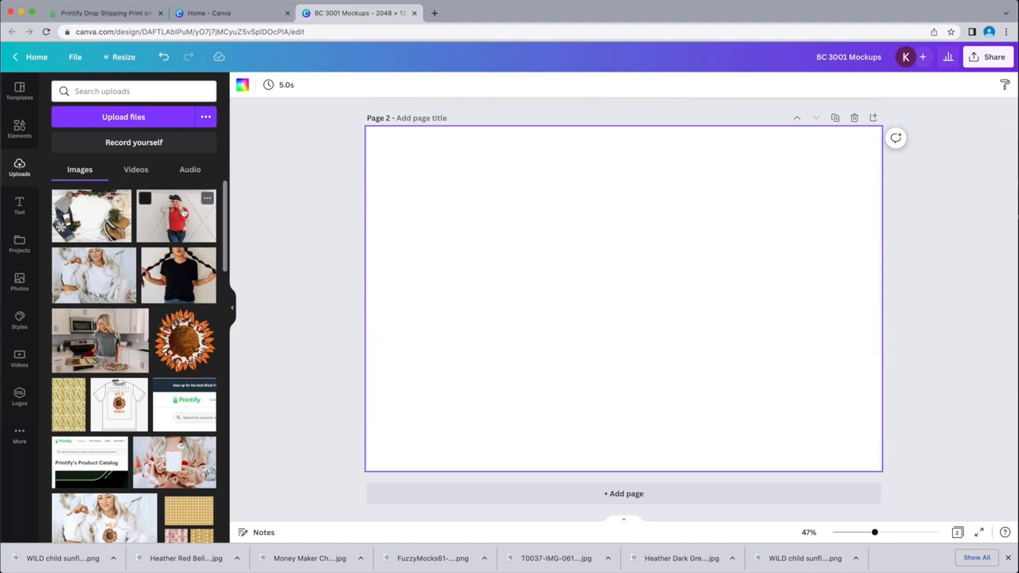
drag(176, 216, 371, 241)
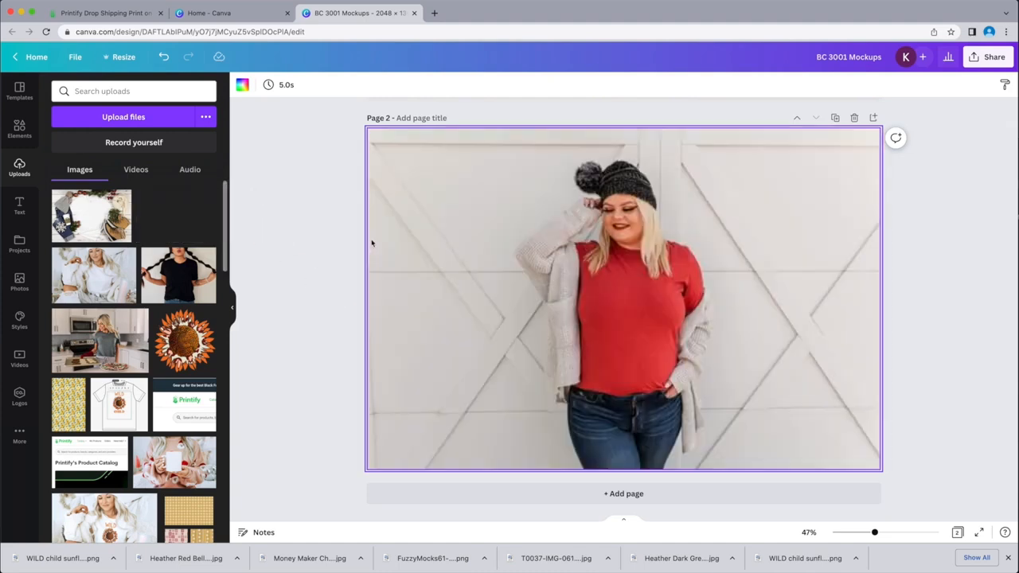
Add pages 3 to 5, filled with the white T-shirt cardigan, black T-shirt braids and grey T-shirt kitchen mockups respectively
click(633, 495)
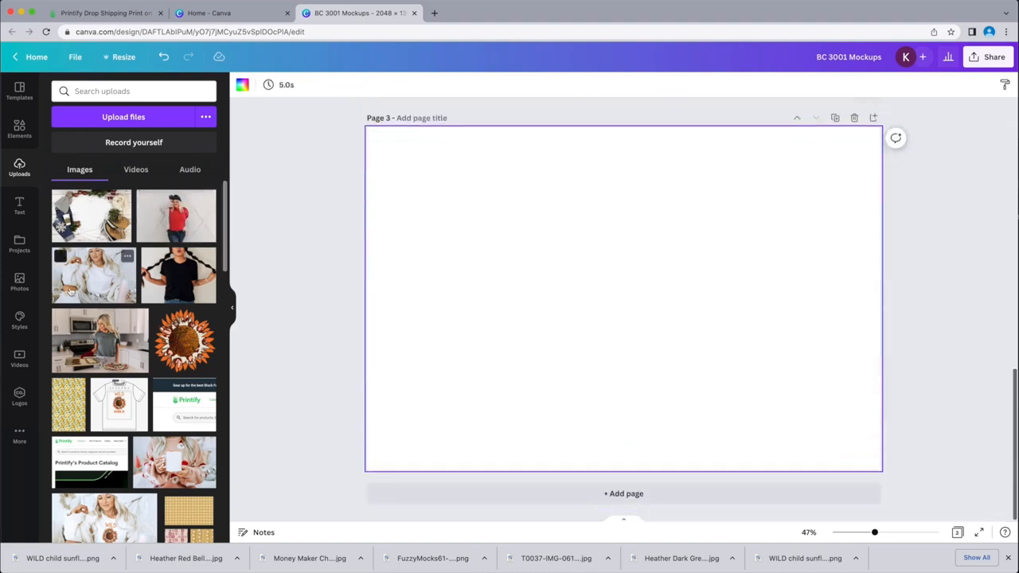
drag(105, 268, 379, 324)
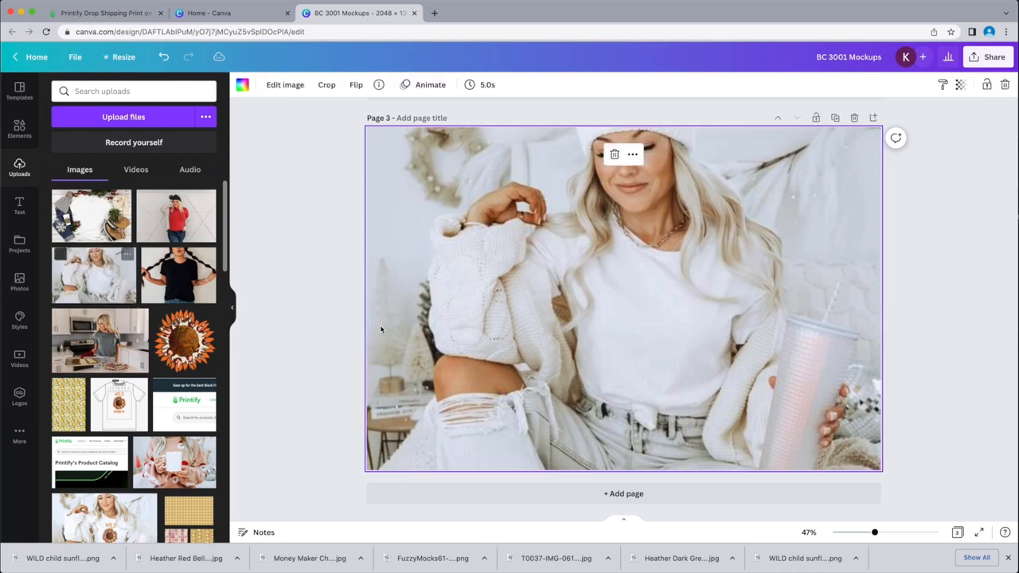
click(617, 496)
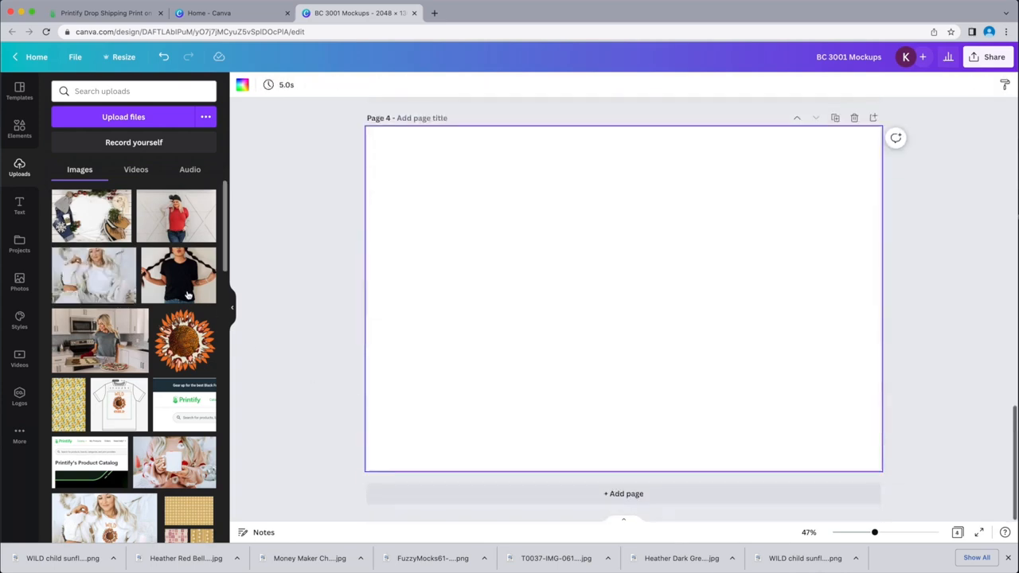
drag(178, 275, 372, 340)
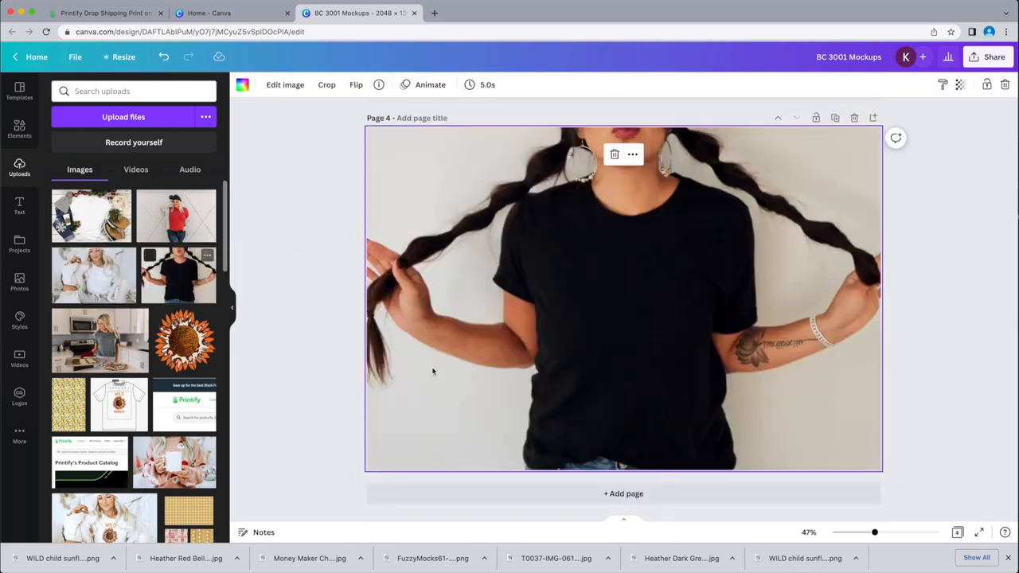
click(625, 494)
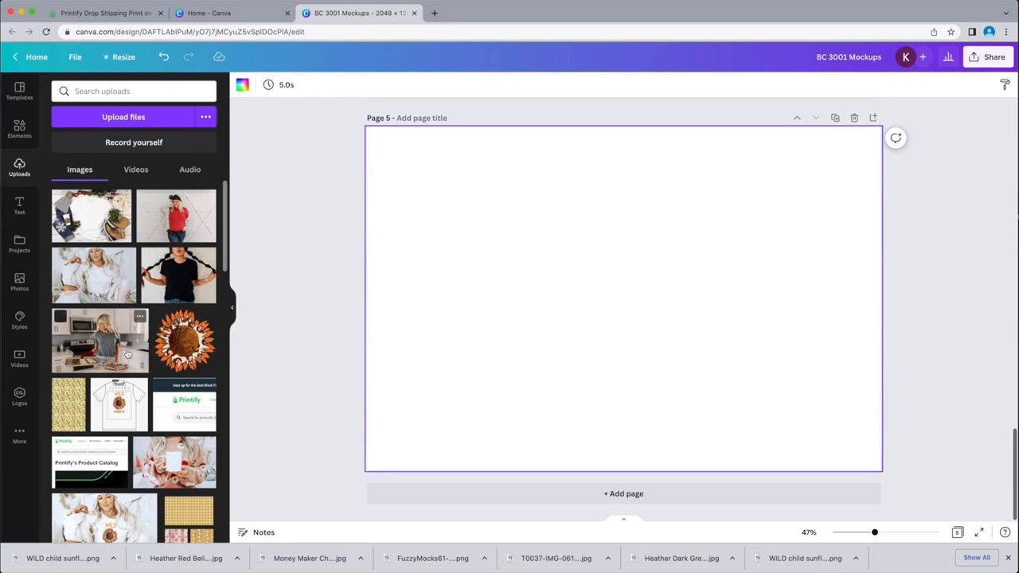
drag(100, 341, 376, 289)
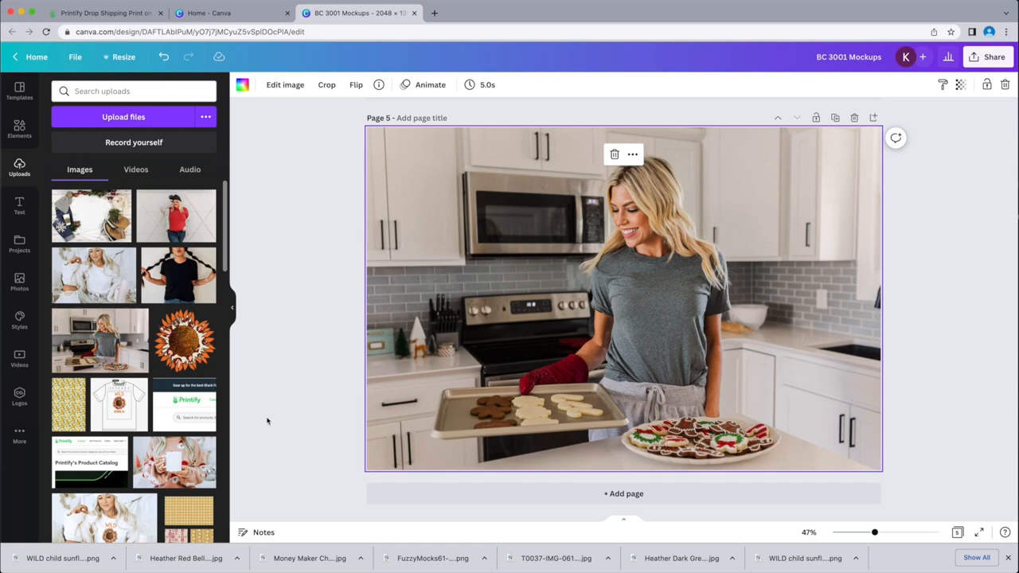
Review the mockup photos on all five pages, from page 5 back to page 1
scroll(467, 389, up, 8)
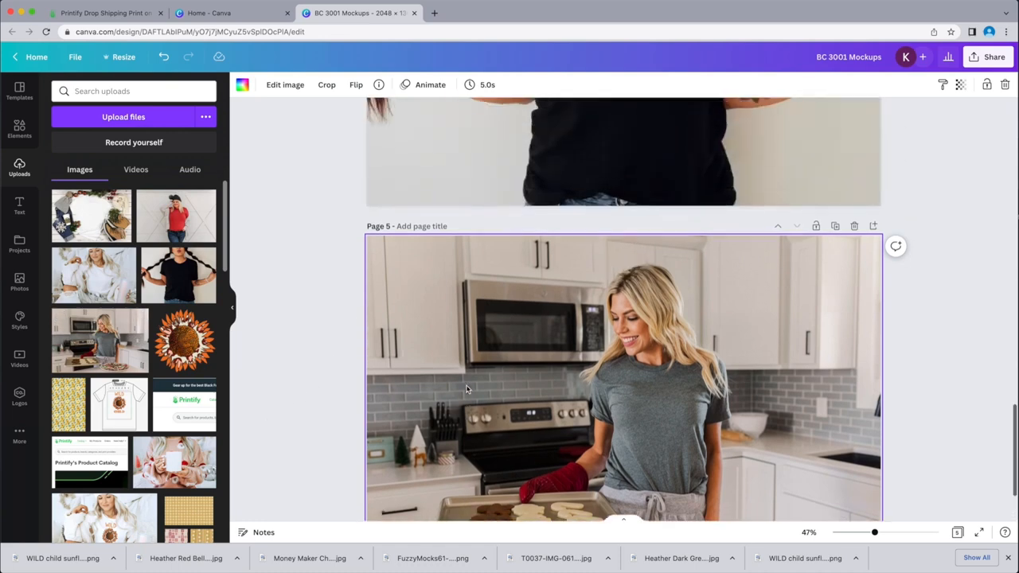
scroll(467, 389, up, 10)
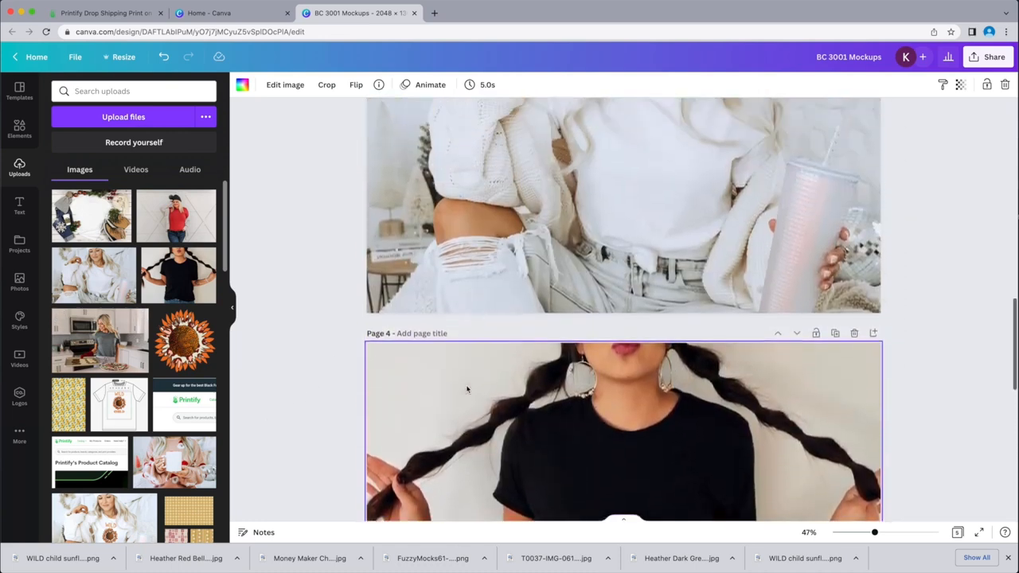
scroll(467, 389, up, 8)
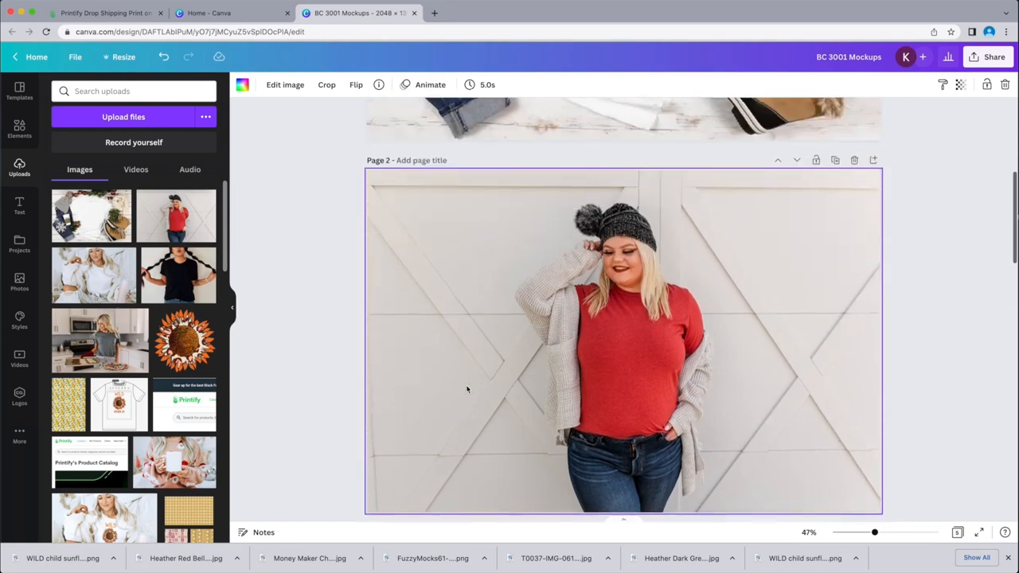
scroll(467, 390, up, 4)
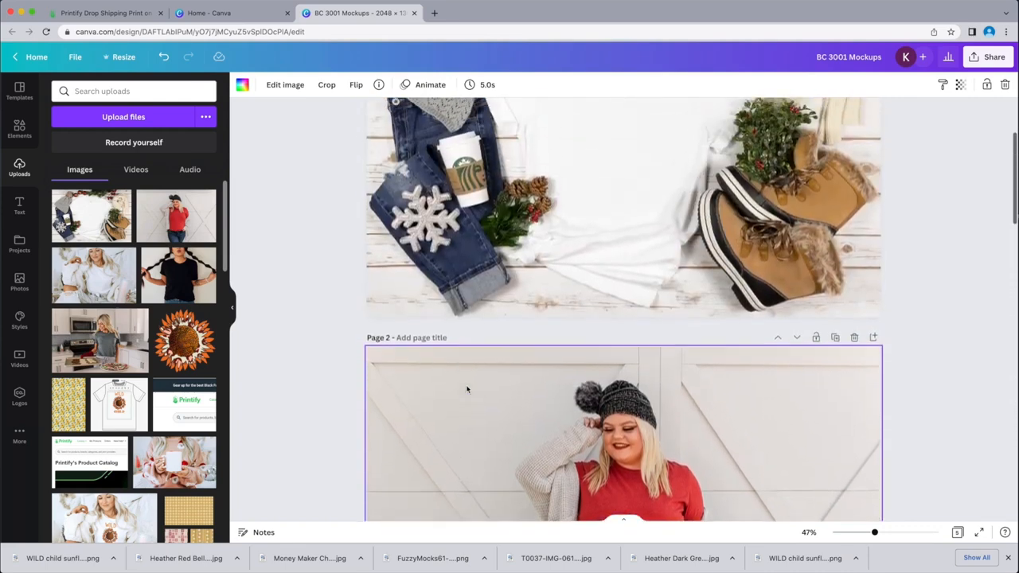
scroll(468, 390, up, 3)
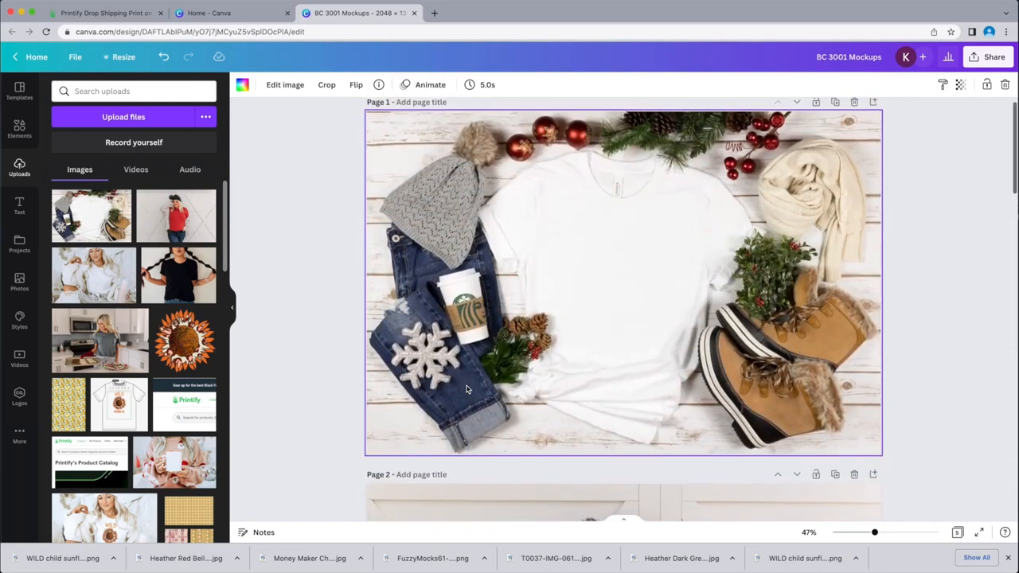
scroll(467, 389, down, 5)
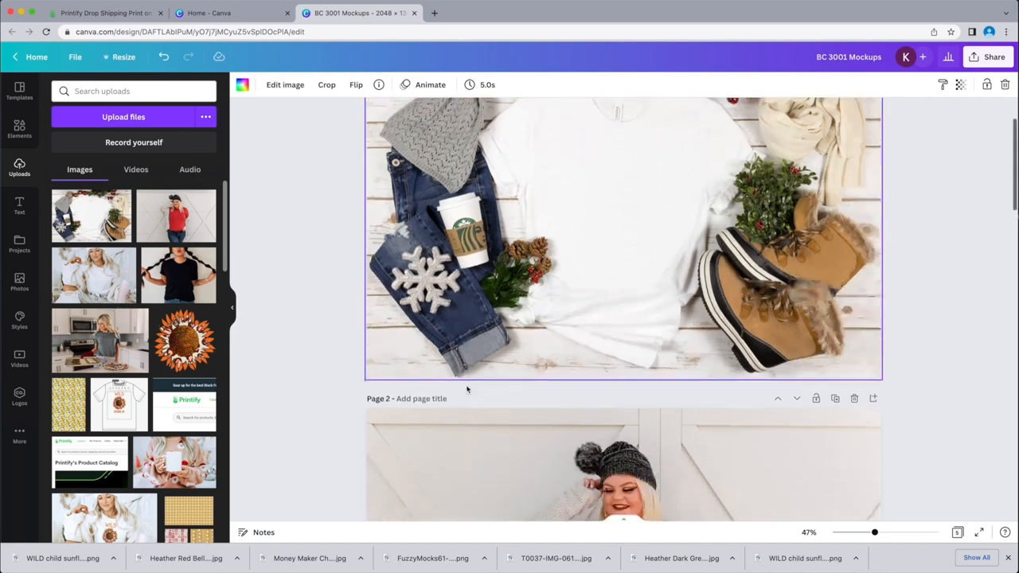
scroll(468, 389, up, 4)
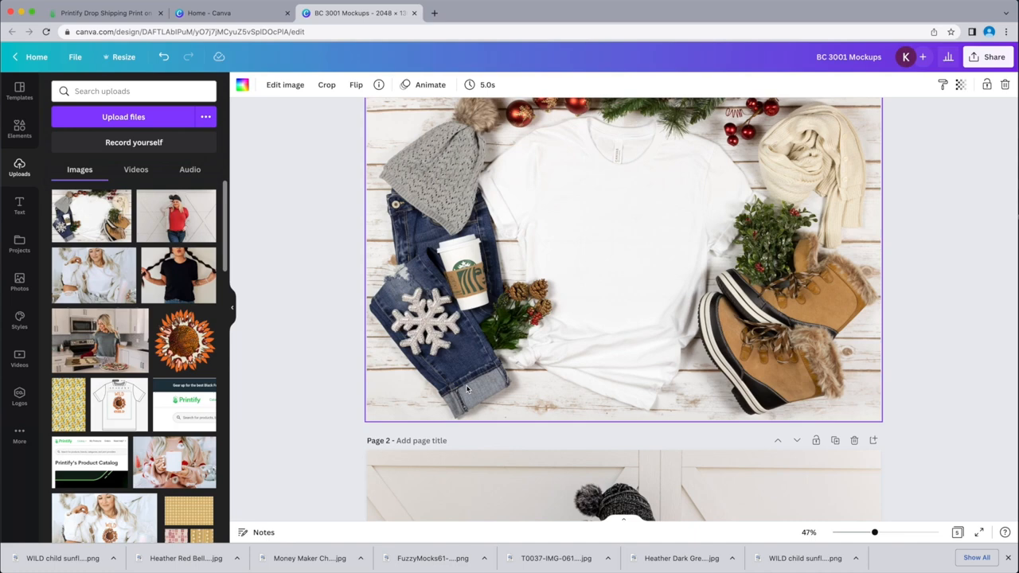
Upload the "WILD child sunflower tshirt.png" design from the Downloads folder
scroll(125, 325, down, 1)
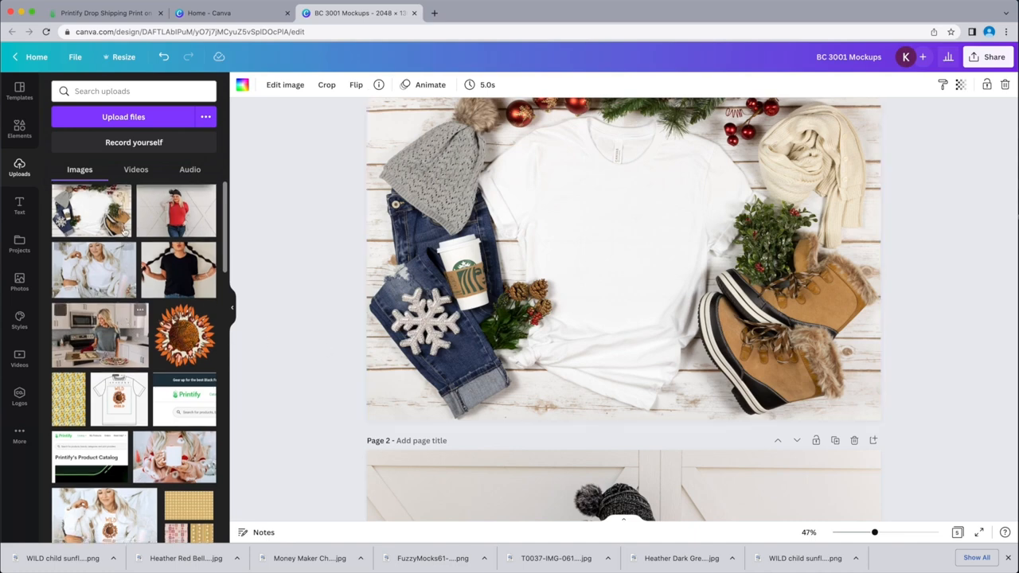
click(128, 117)
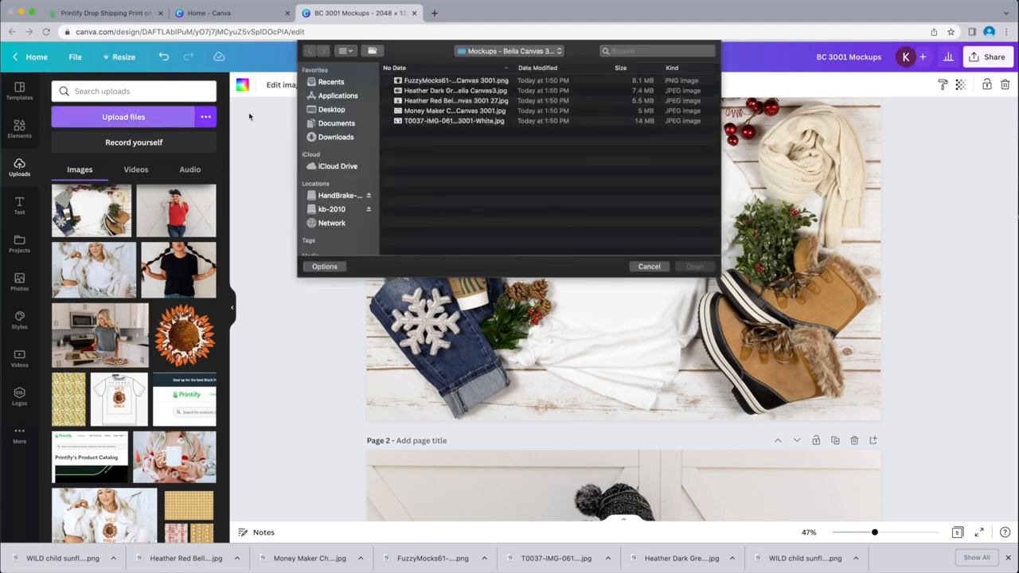
click(335, 139)
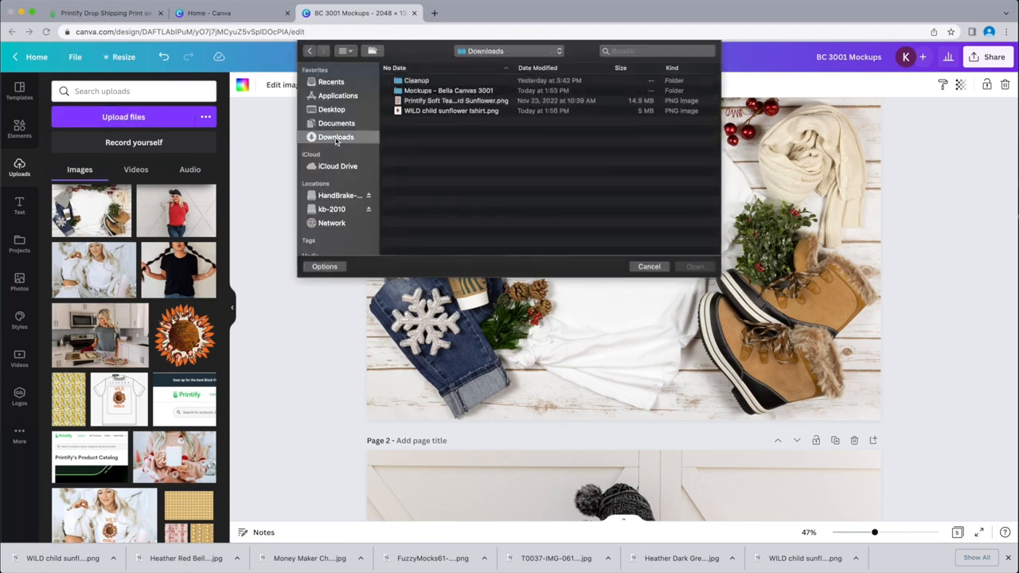
click(459, 112)
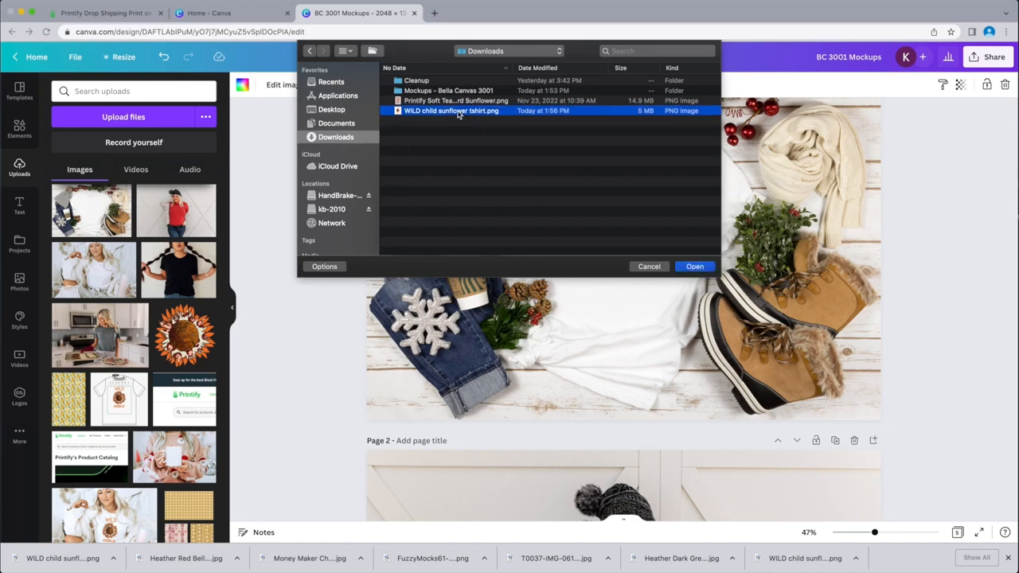
click(696, 267)
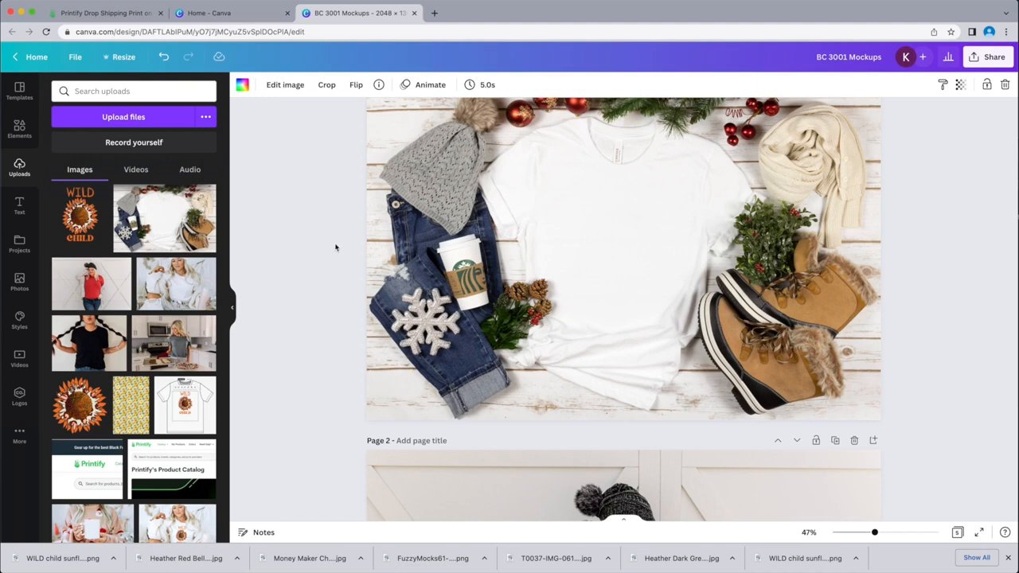
Add the WILD CHILD sunflower design to page 1 and shrink it to fit the chest of the white T-shirt
scroll(633, 252, up, 2)
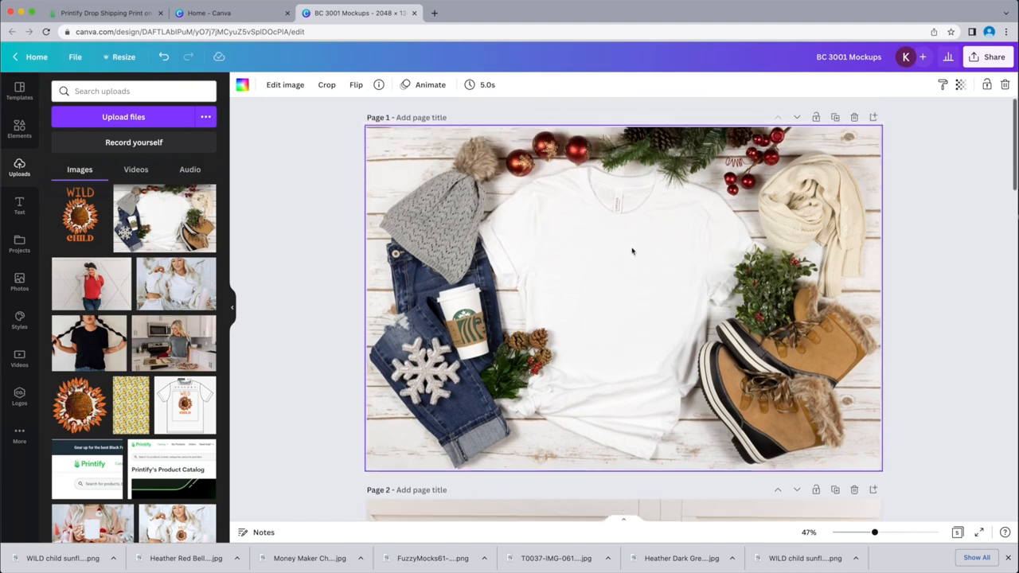
click(598, 265)
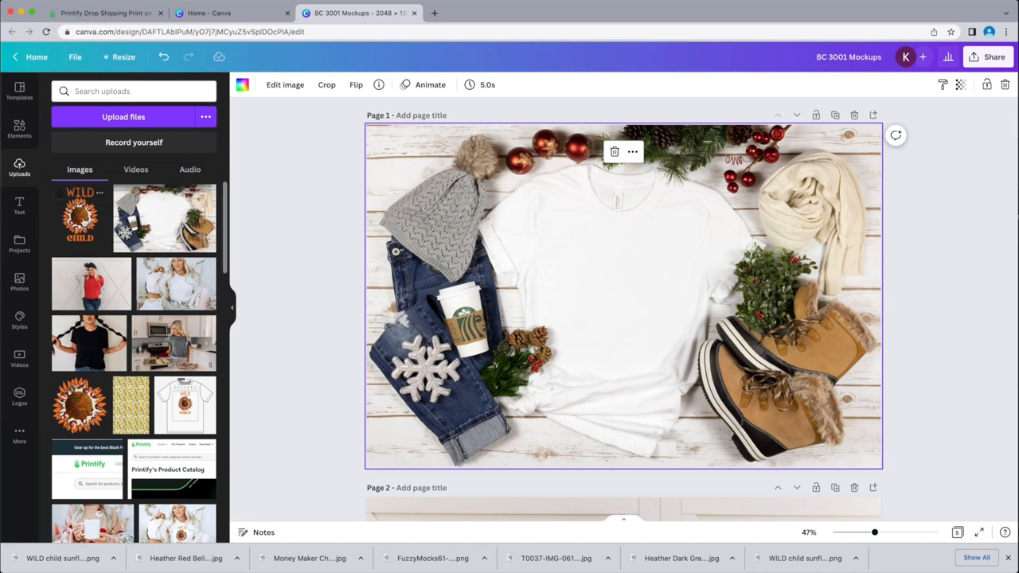
click(83, 221)
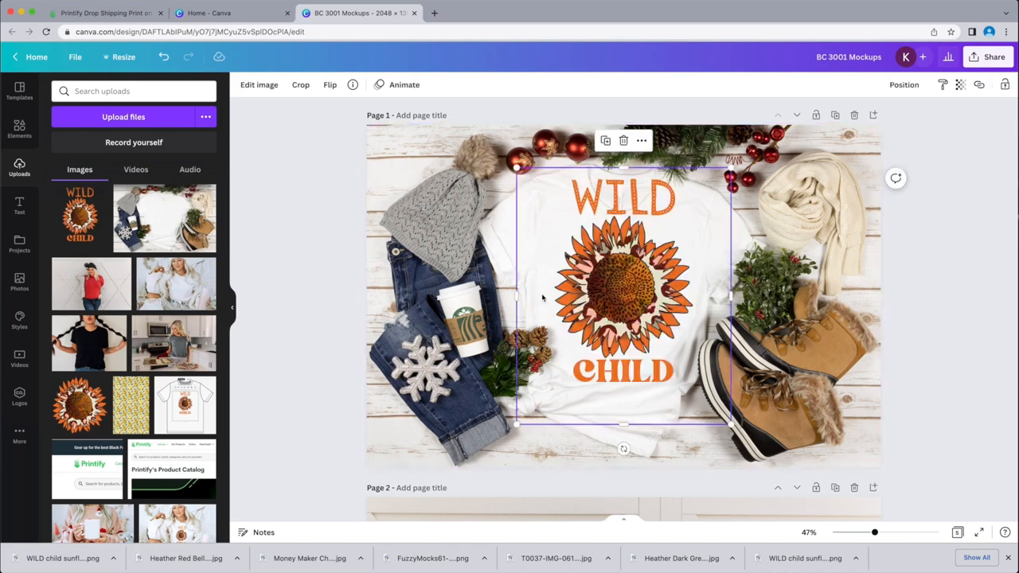
drag(625, 285, 619, 294)
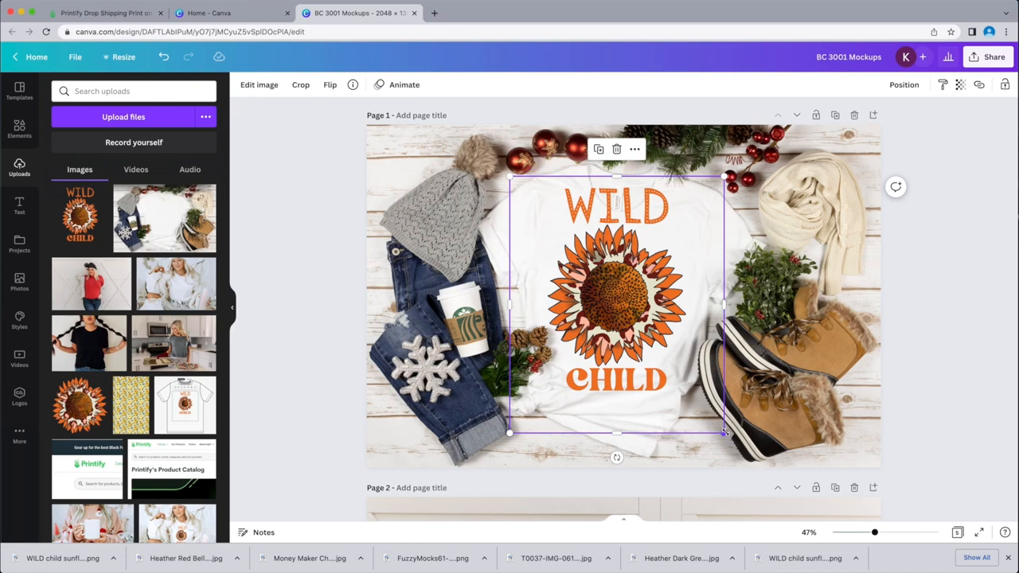
drag(724, 433, 641, 332)
drag(588, 267, 626, 305)
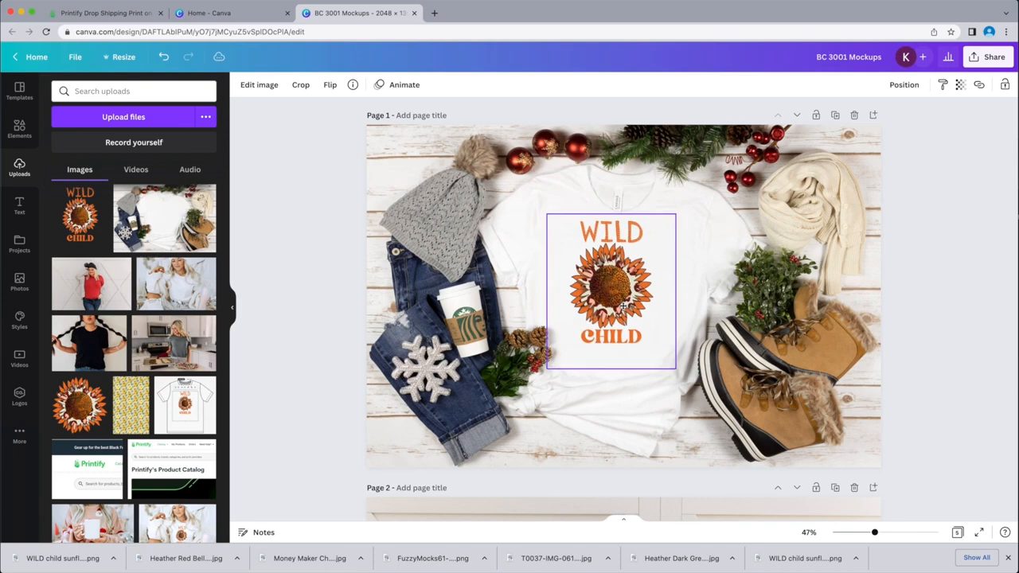
drag(676, 368, 667, 361)
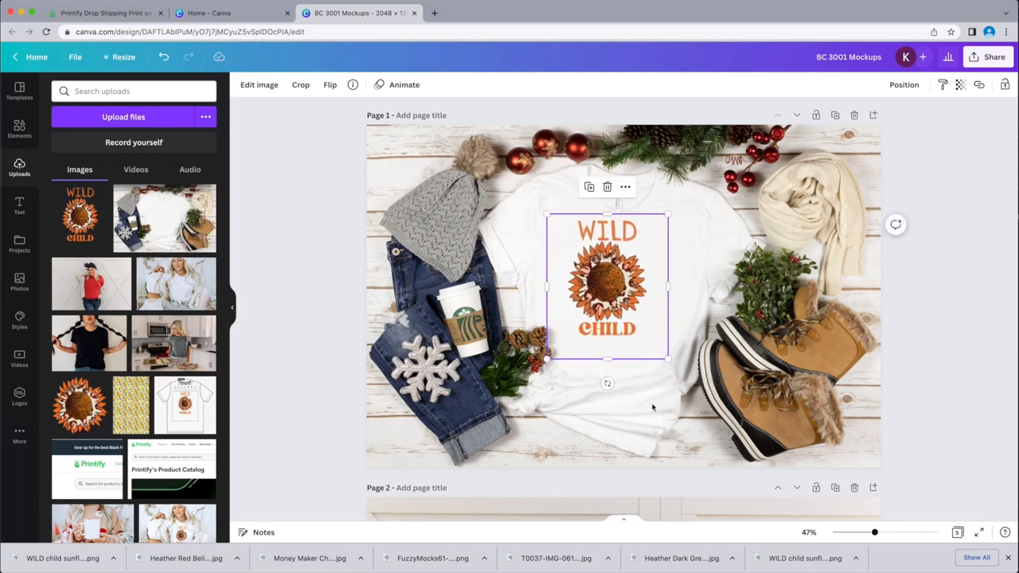
Tilt the page 1 design slightly clockwise to follow the shirt's angle, and fine-tune its size and position below the neckline
drag(608, 383, 601, 382)
drag(592, 329, 598, 333)
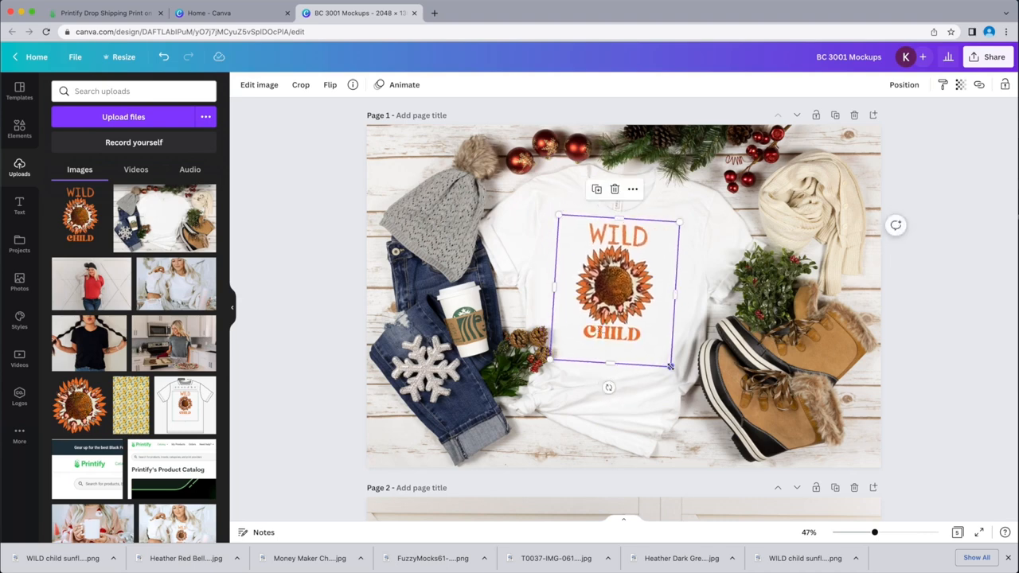
drag(671, 367, 672, 369)
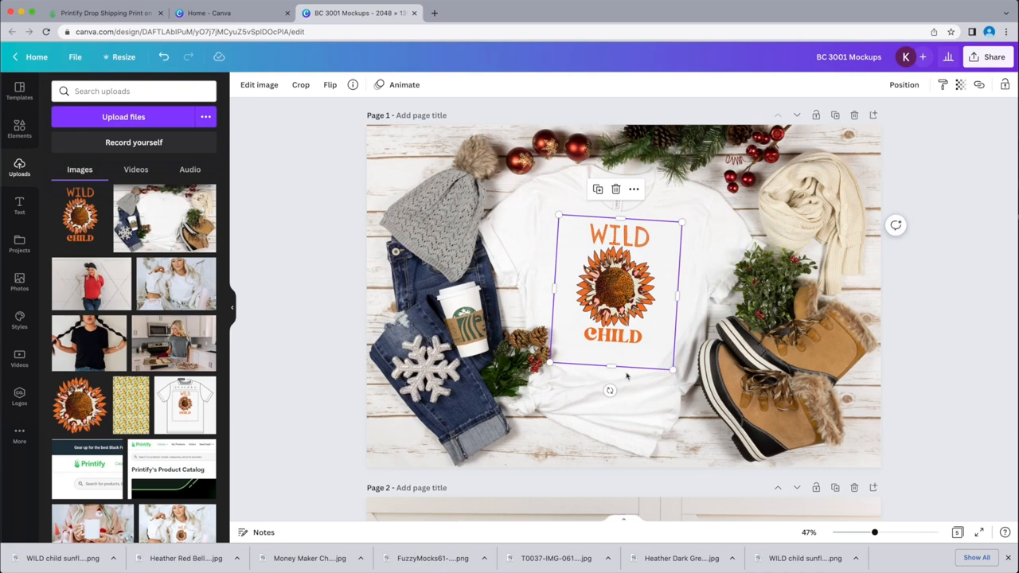
drag(629, 329, 624, 328)
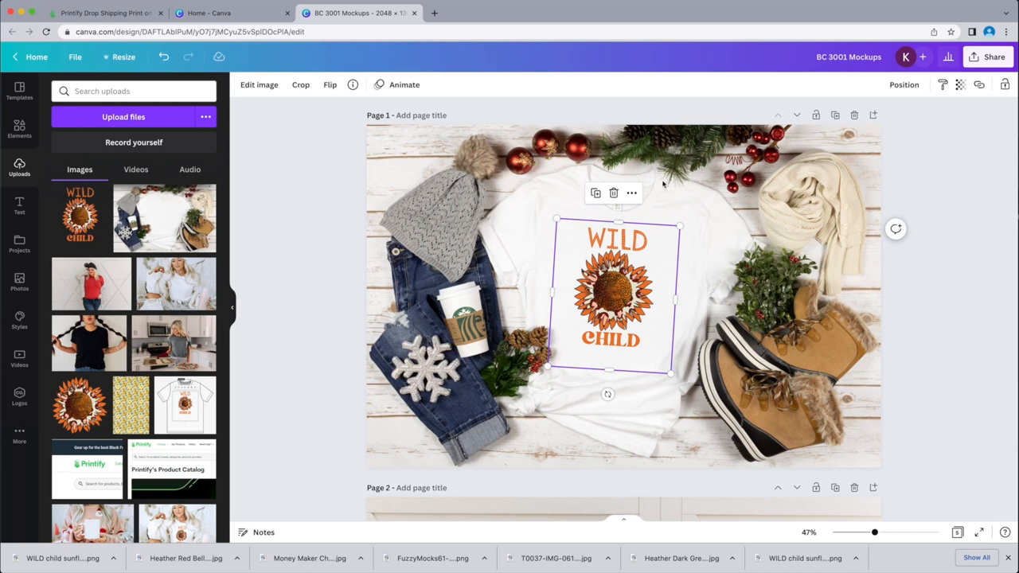
click(690, 249)
drag(626, 290, 625, 288)
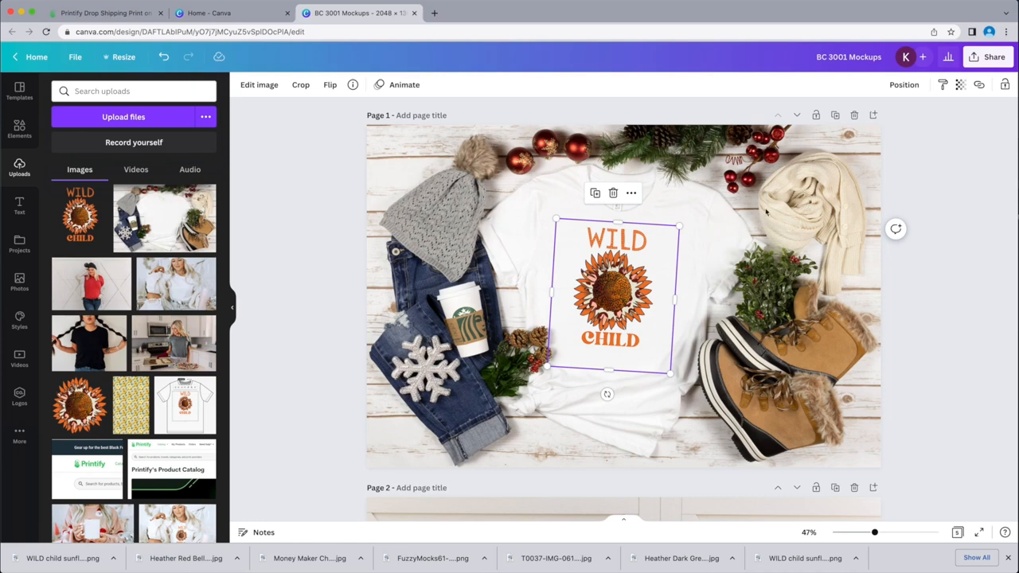
Set the transparency of the WILD CHILD design on page 1 to 88
click(961, 85)
mouse_move(958, 130)
mouse_down()
mouse_move(911, 132)
mouse_move(944, 133)
mouse_up()
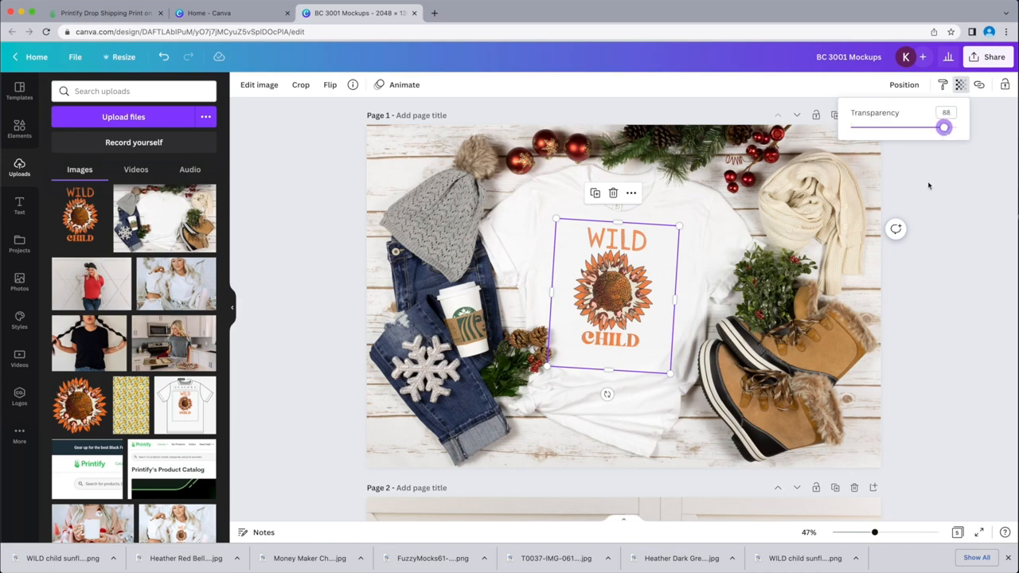
click(706, 236)
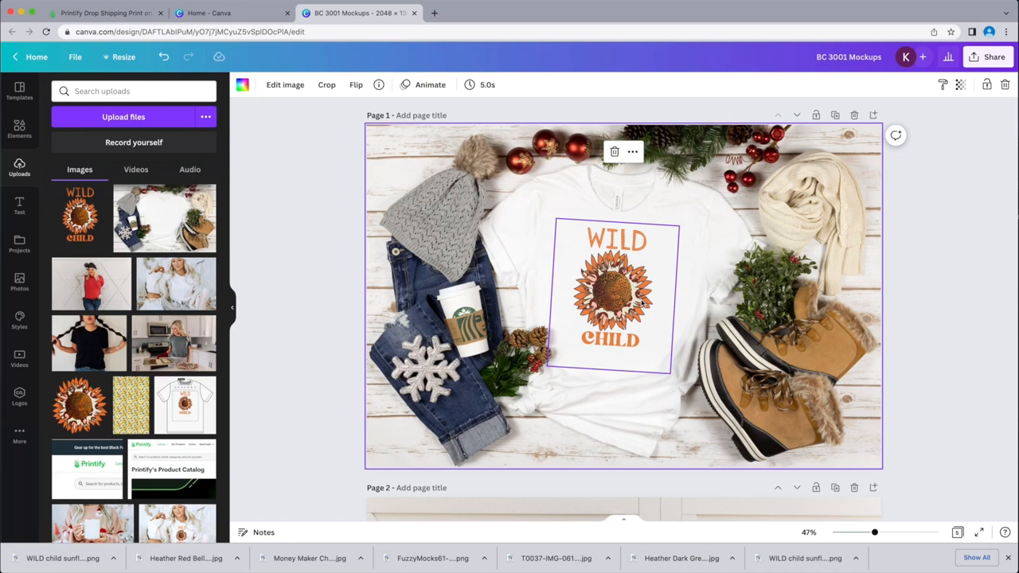
Try the WILD CHILD design on page 2, scaled down to fit the red T-shirt's chest
scroll(653, 249, down, 3)
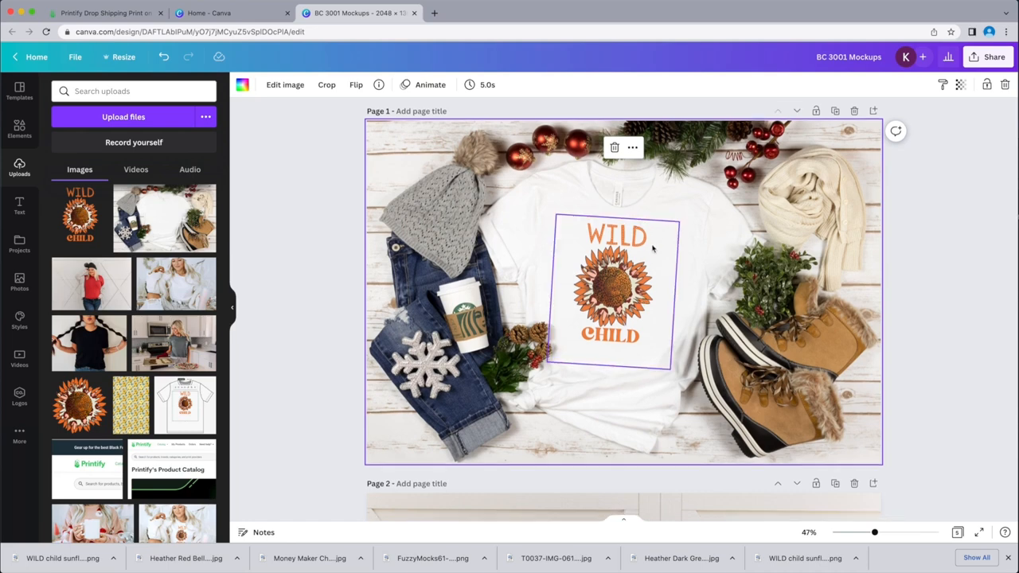
scroll(653, 250, down, 4)
click(525, 321)
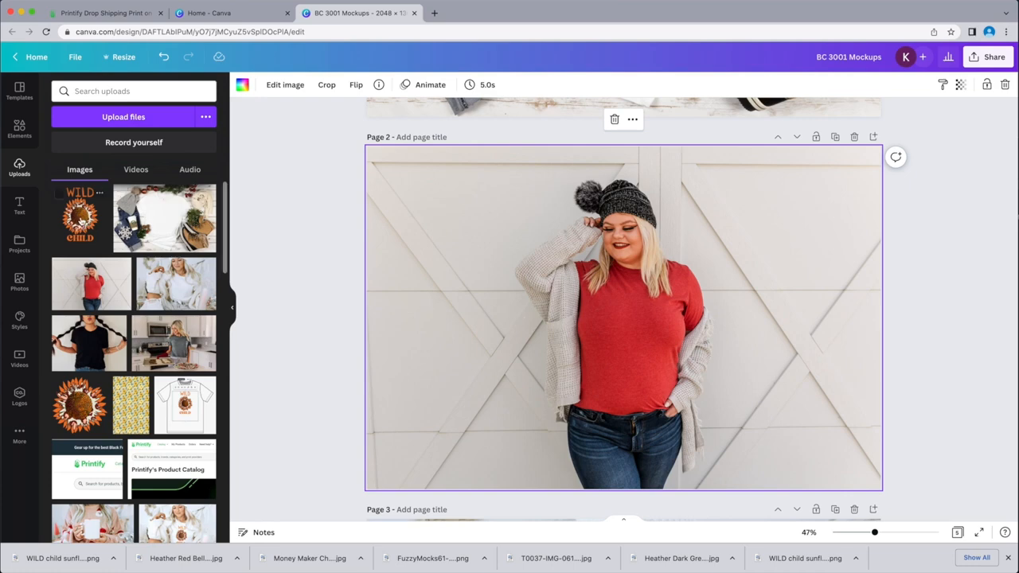
click(80, 222)
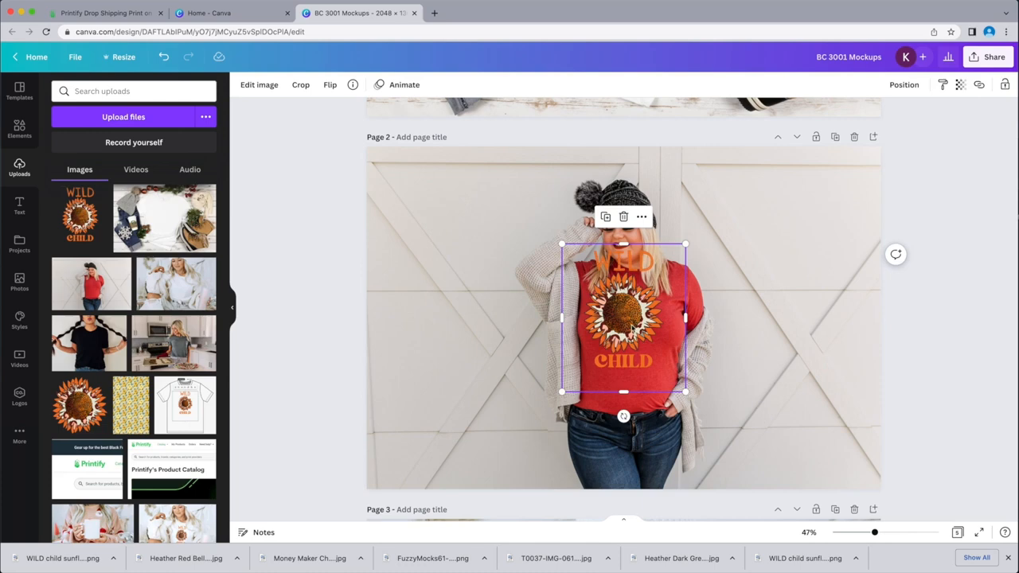
drag(634, 328, 637, 348)
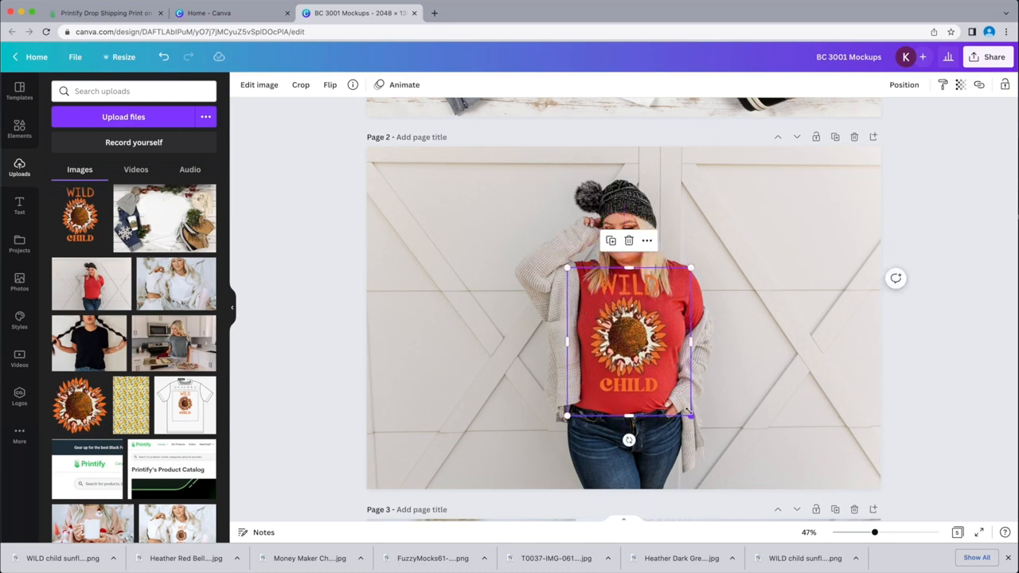
drag(690, 414, 661, 379)
drag(607, 331, 625, 343)
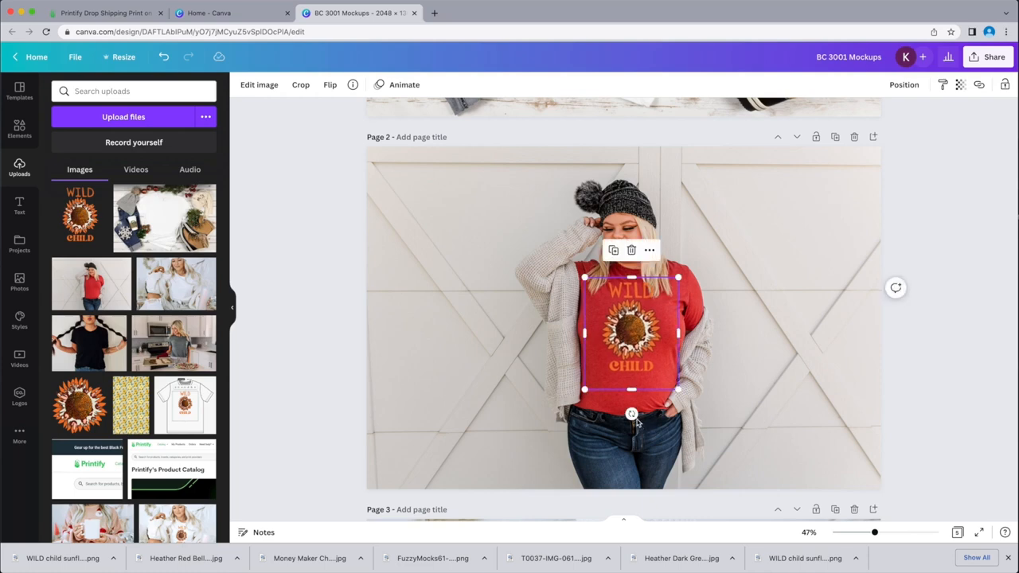
Tilt the design on the red T-shirt slightly clockwise, check the look, and delete the design from page 2
key(Escape)
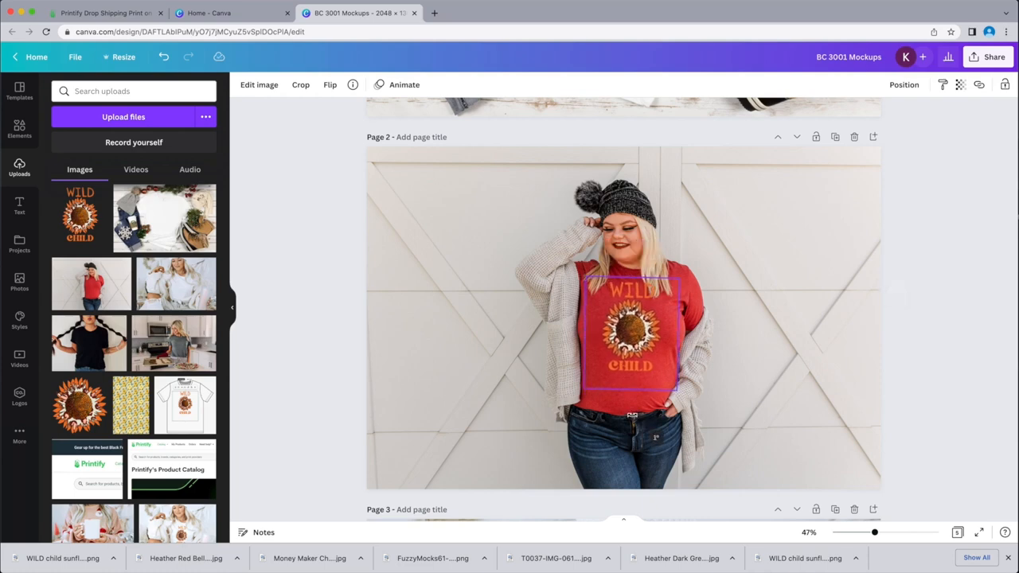
click(637, 380)
click(649, 400)
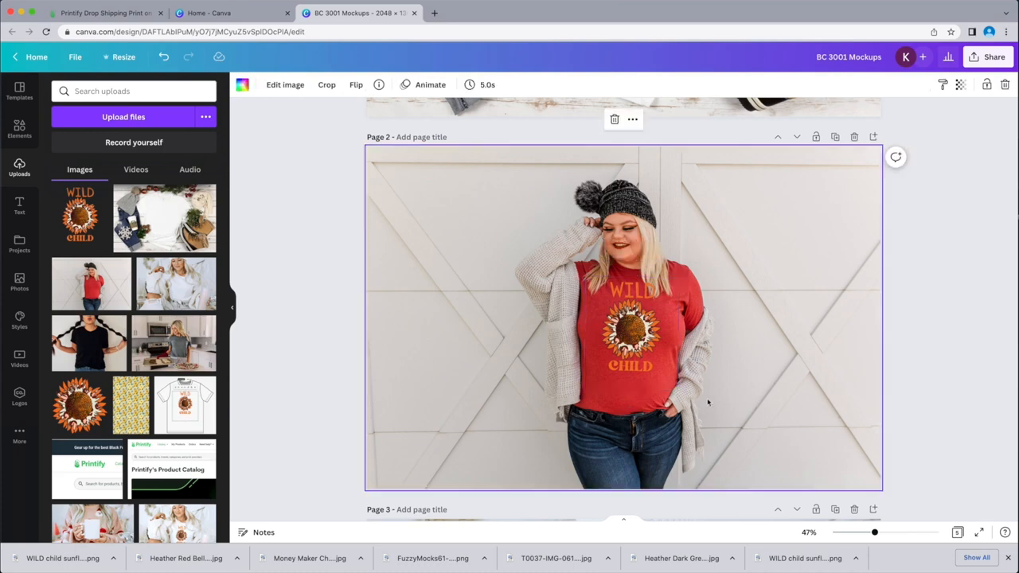
click(645, 366)
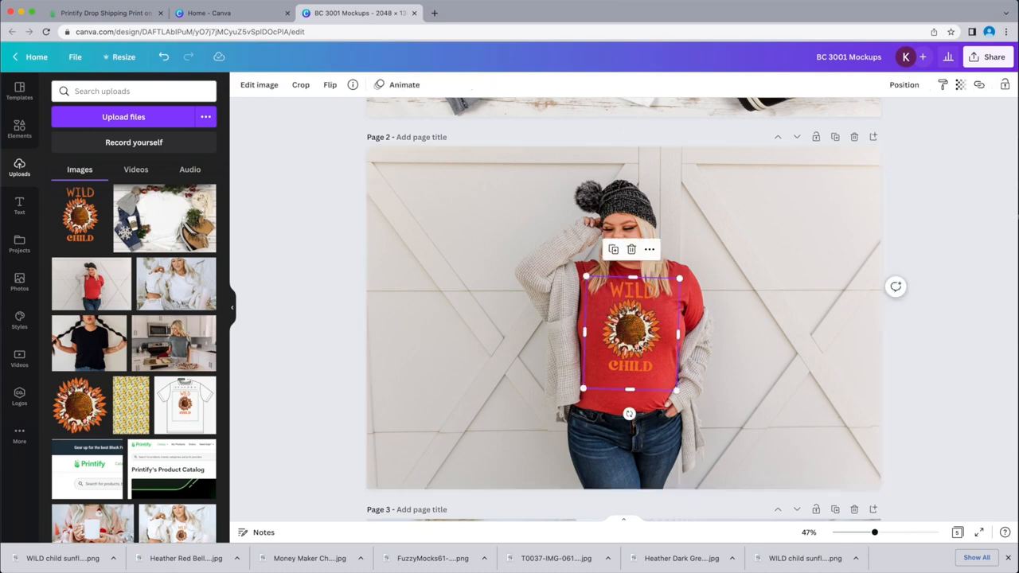
key(Delete)
Add the WILD CHILD design to page 3 and place it on the chest of the white T-shirt worn with the cardigan
scroll(641, 346, down, 5)
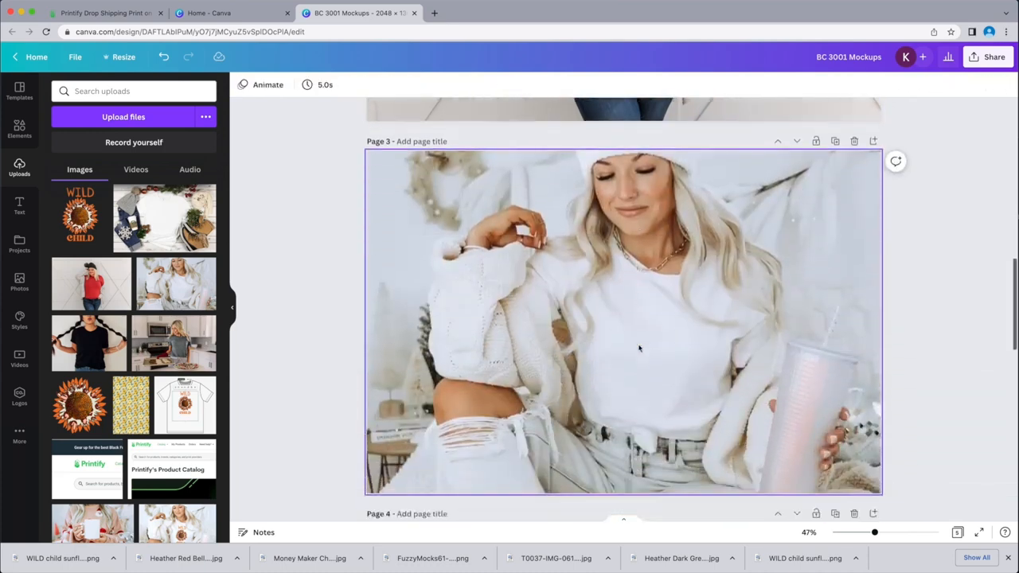
scroll(638, 348, down, 1)
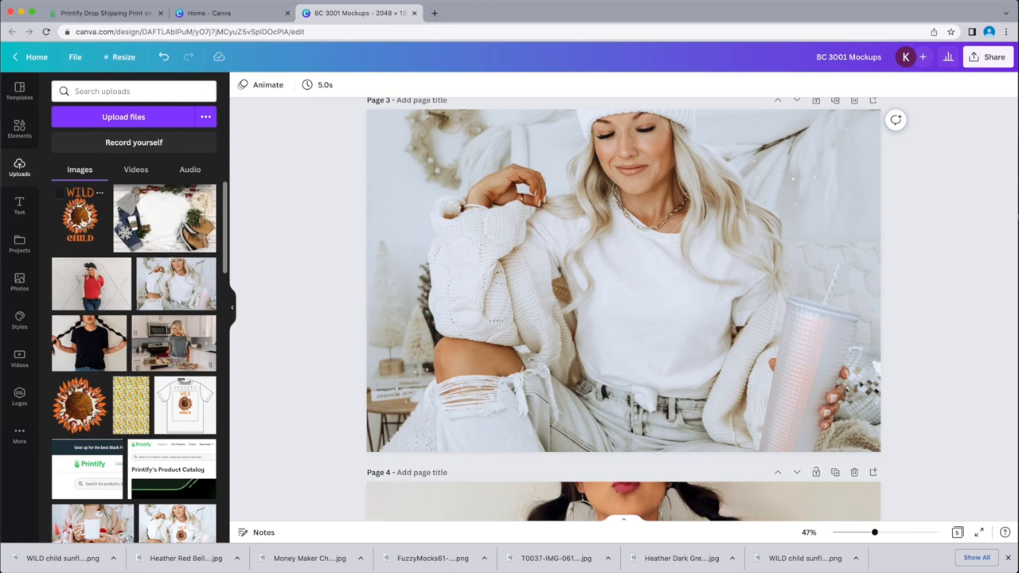
click(82, 223)
drag(633, 290, 659, 320)
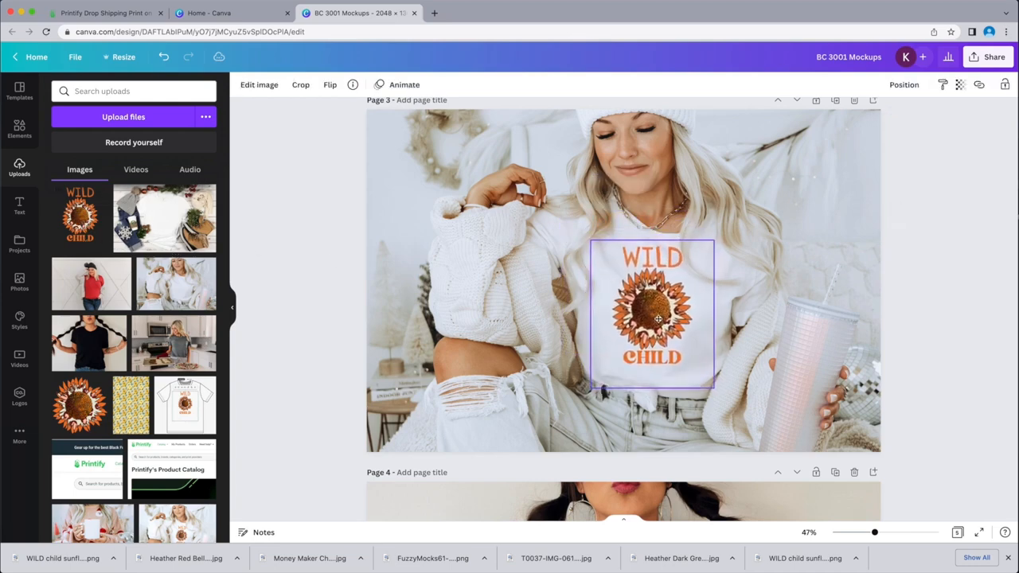
Tilt the page 3 design slightly clockwise, enlarge it a little and fine-tune its position on the shirt
drag(651, 411, 647, 412)
drag(652, 353, 652, 353)
drag(712, 393, 715, 398)
drag(660, 334, 657, 332)
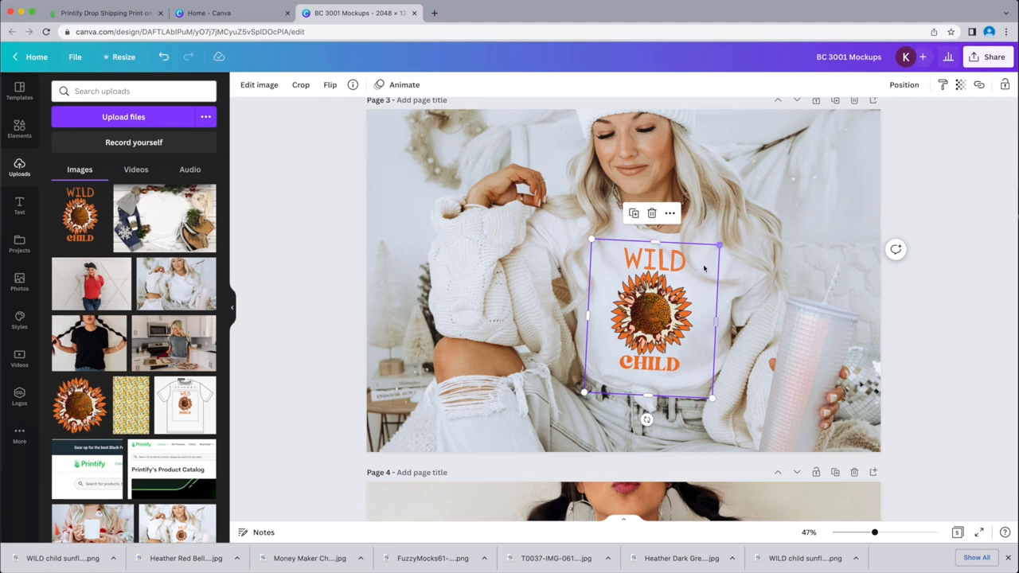
drag(666, 291, 668, 294)
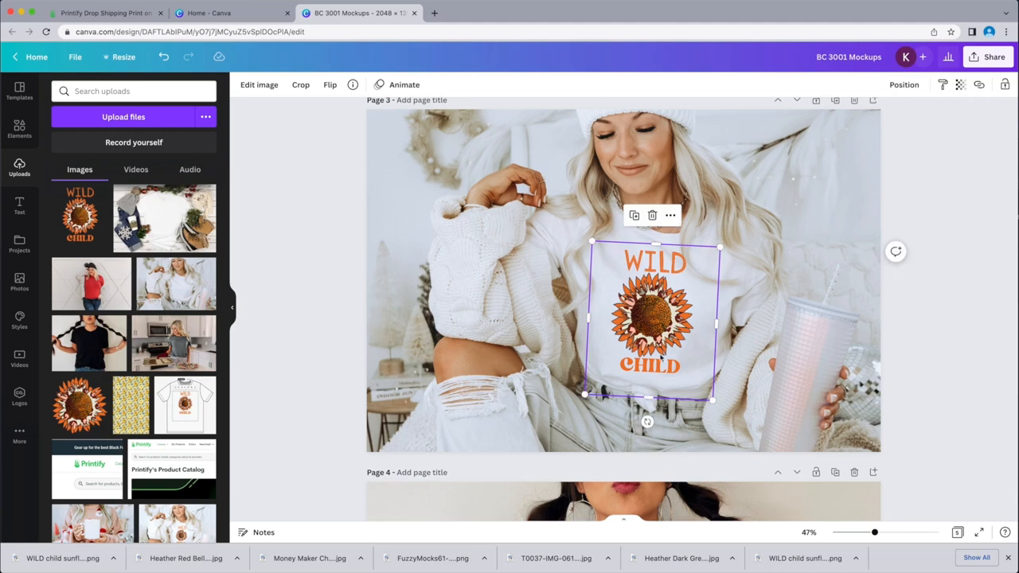
drag(646, 421, 642, 418)
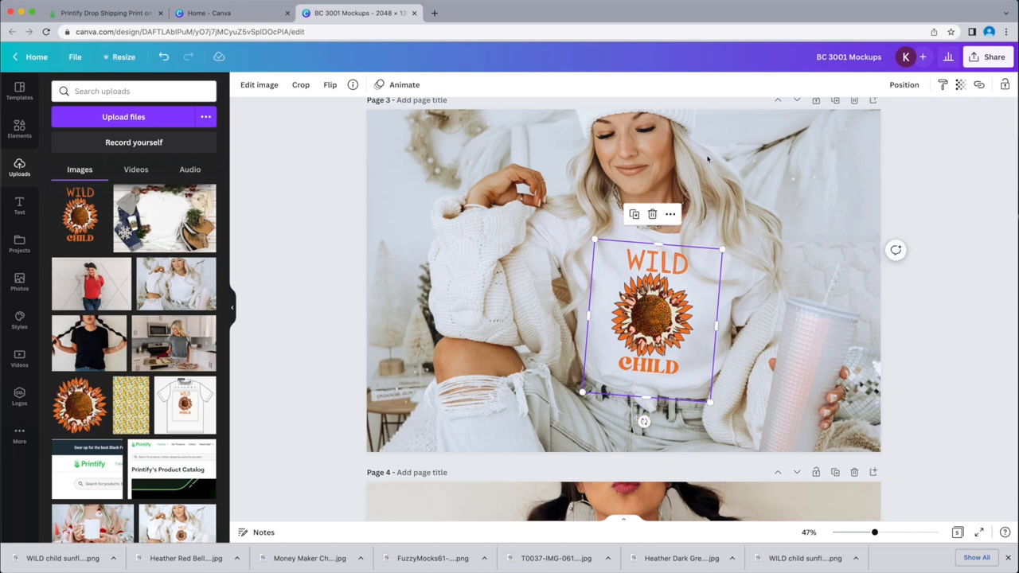
scroll(691, 232, up, 10)
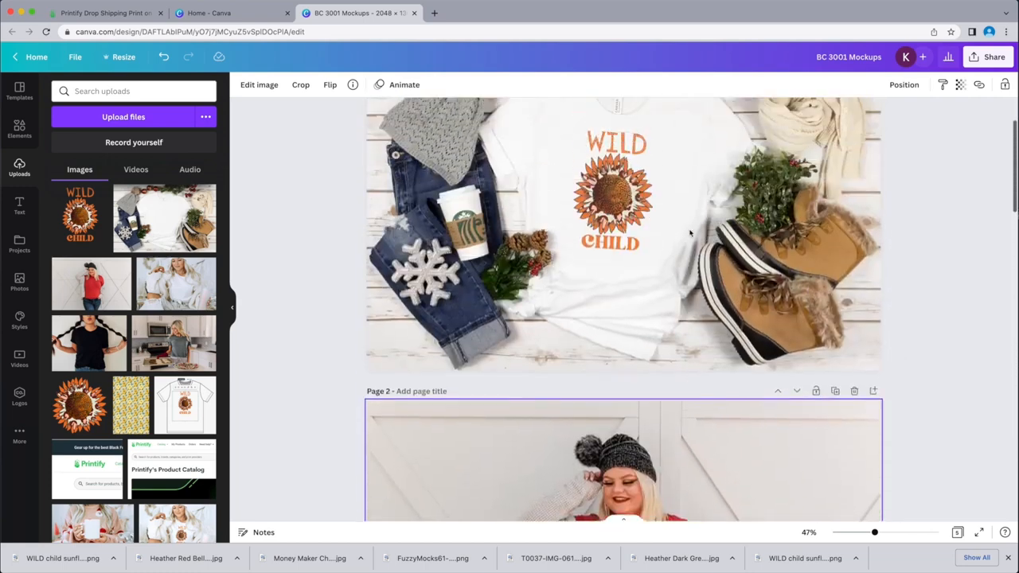
scroll(690, 232, up, 1)
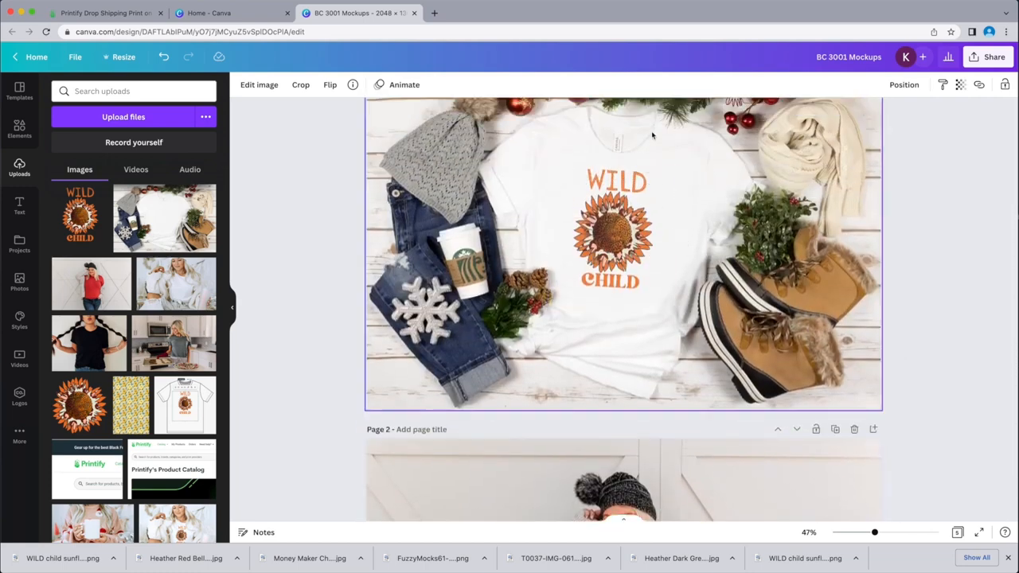
scroll(708, 270, down, 15)
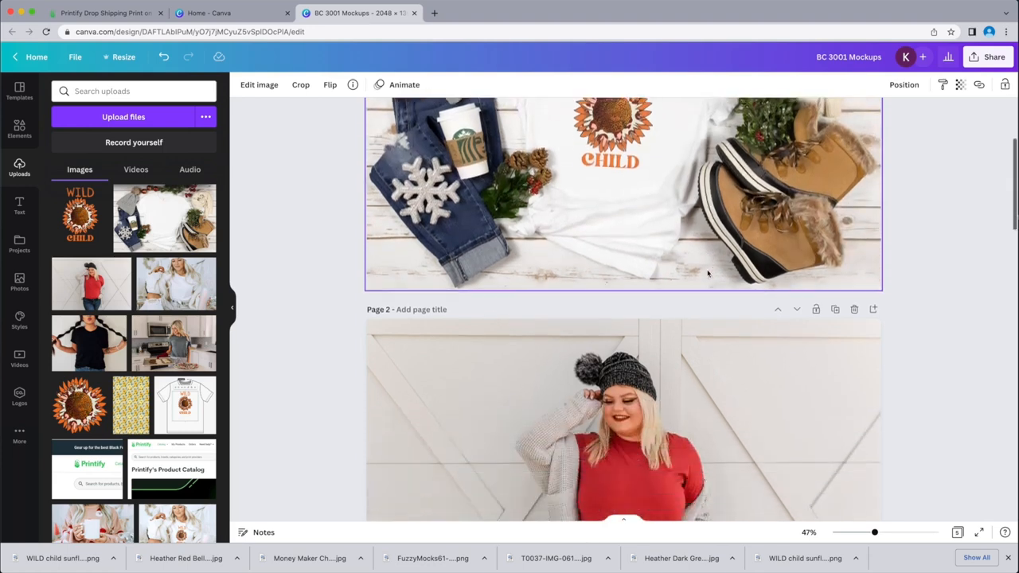
scroll(707, 273, down, 1)
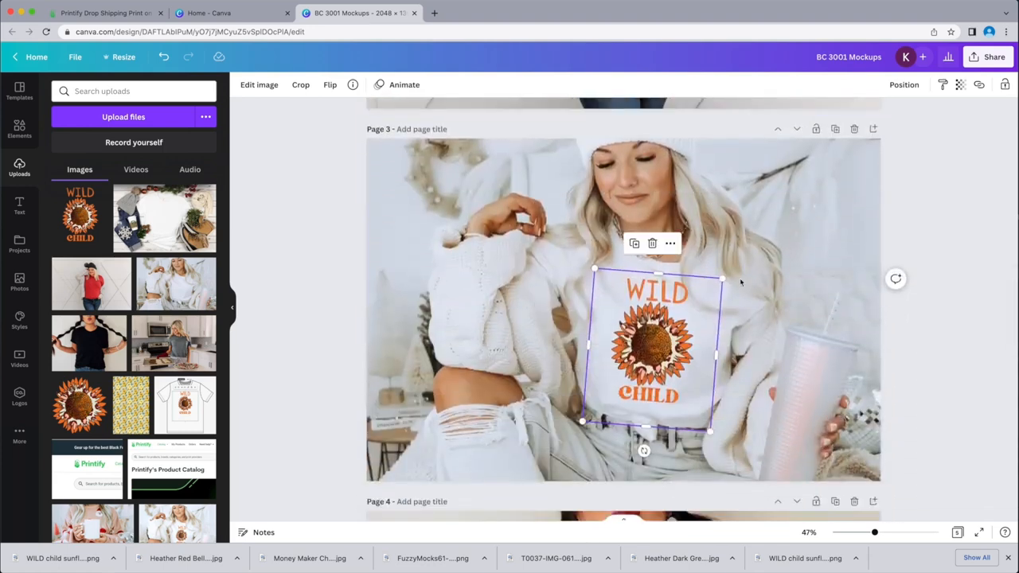
Set the transparency of the WILD CHILD design on page 3 to 88
click(962, 90)
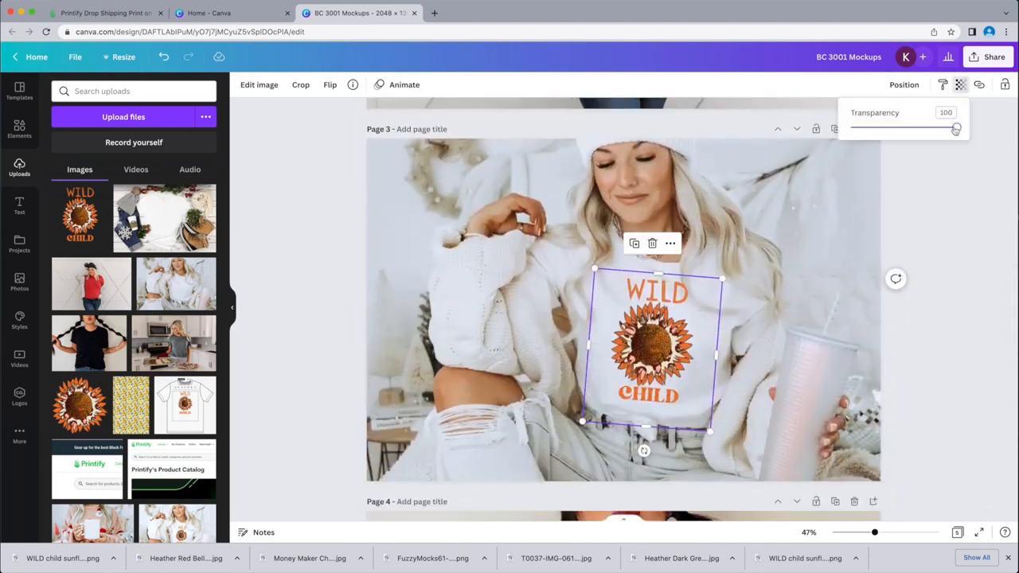
drag(956, 128, 945, 134)
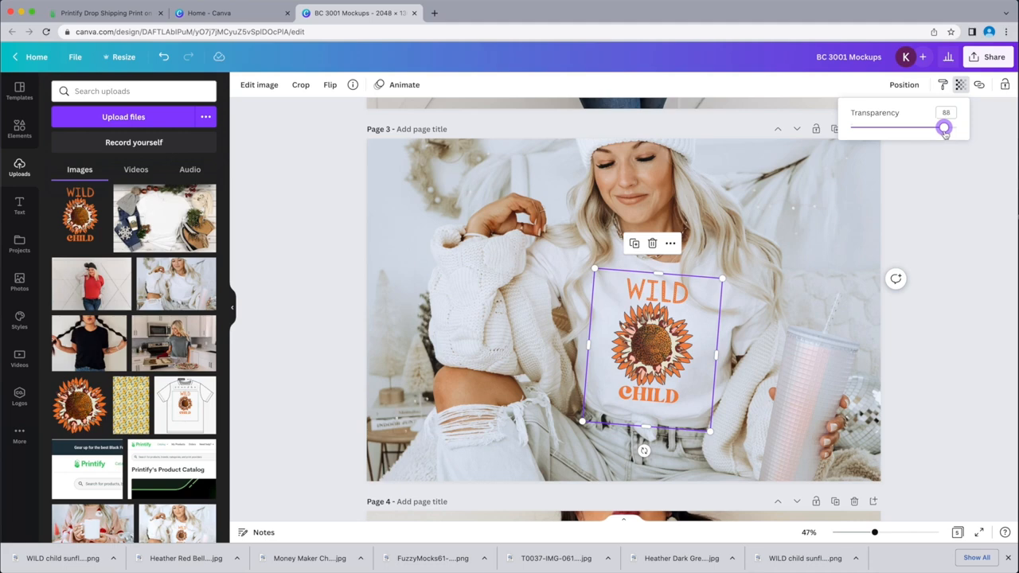
click(803, 225)
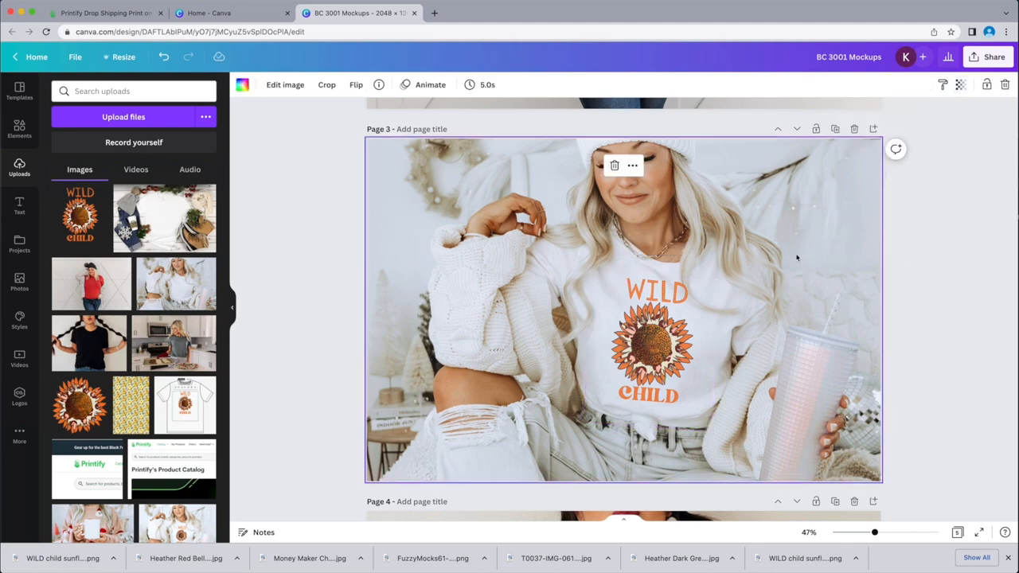
Add the WILD CHILD design to page 4, enlarge it, tilt it slightly clockwise and place it on the black T-shirt's chest
scroll(797, 257, down, 3)
scroll(797, 257, down, 5)
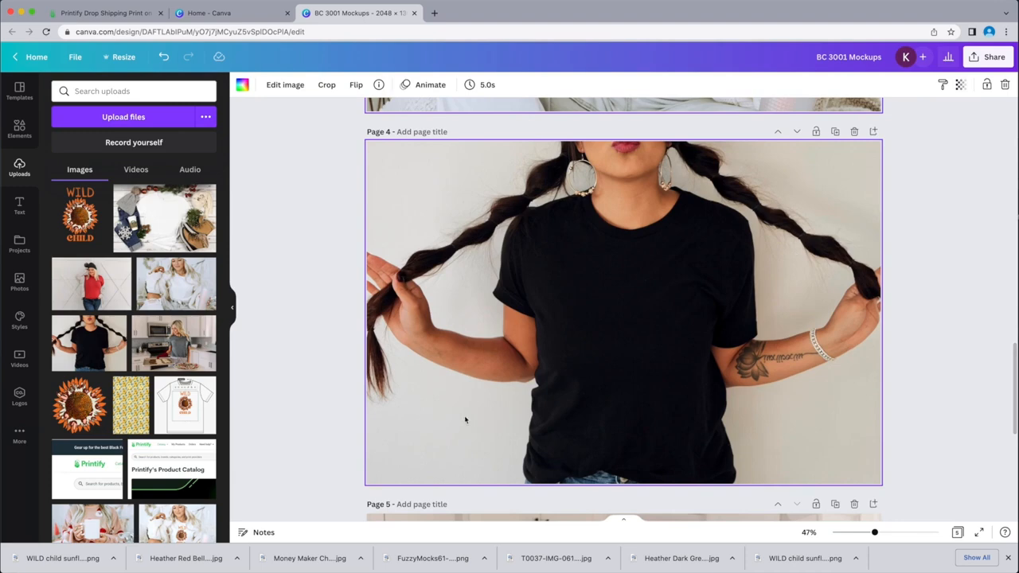
click(466, 363)
click(80, 213)
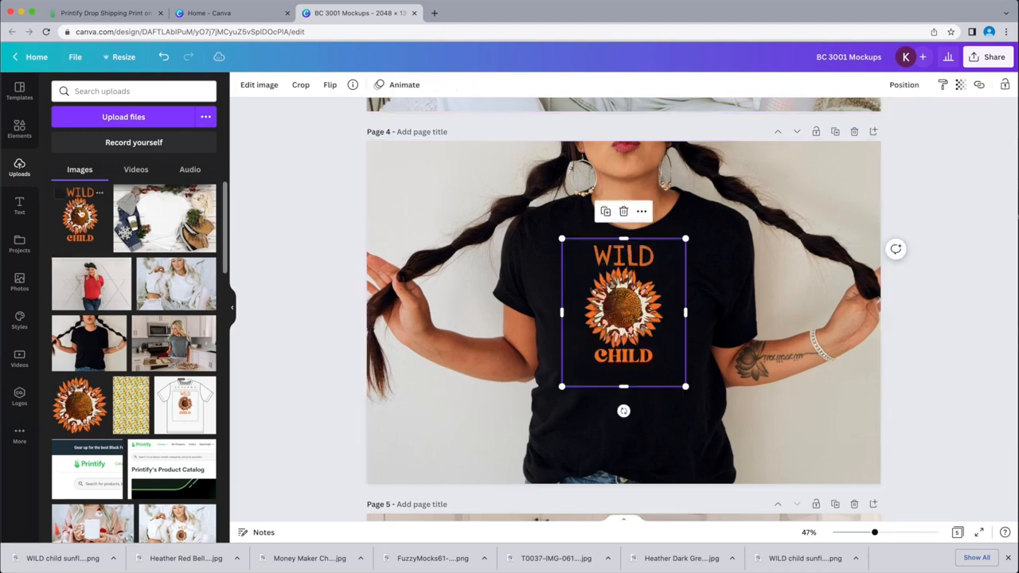
drag(686, 388, 717, 423)
mouse_move(649, 356)
mouse_down()
mouse_move(637, 325)
mouse_move(642, 362)
mouse_up()
drag(630, 455, 629, 456)
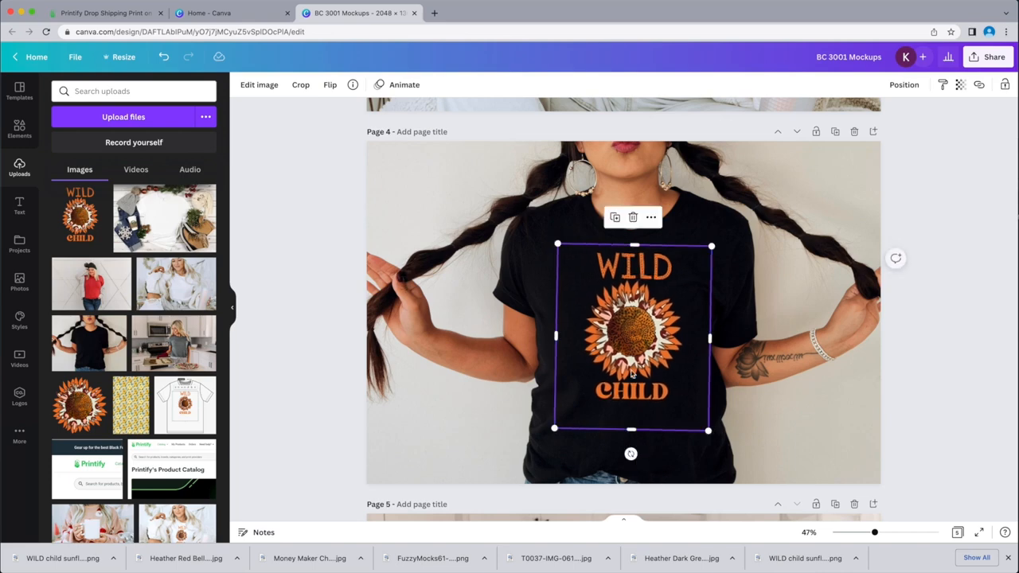
drag(632, 364, 629, 364)
Slightly lower the transparency value of the WILD CHILD design on the black T-shirt
click(961, 85)
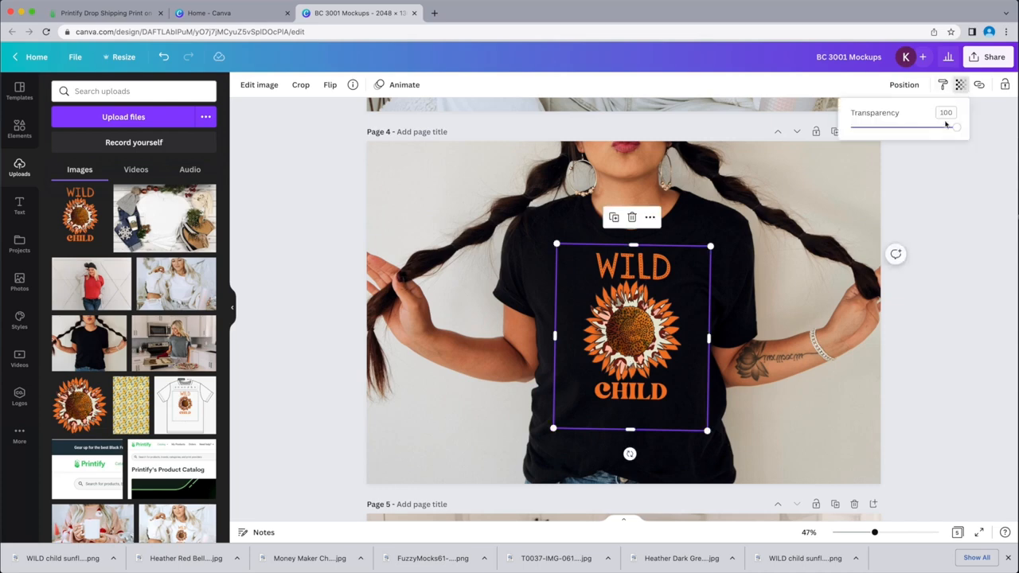
drag(955, 128, 946, 133)
click(767, 276)
Add the WILD CHILD design to page 5 and scale it down to fit the gray T-shirt's chest
scroll(790, 268, down, 1)
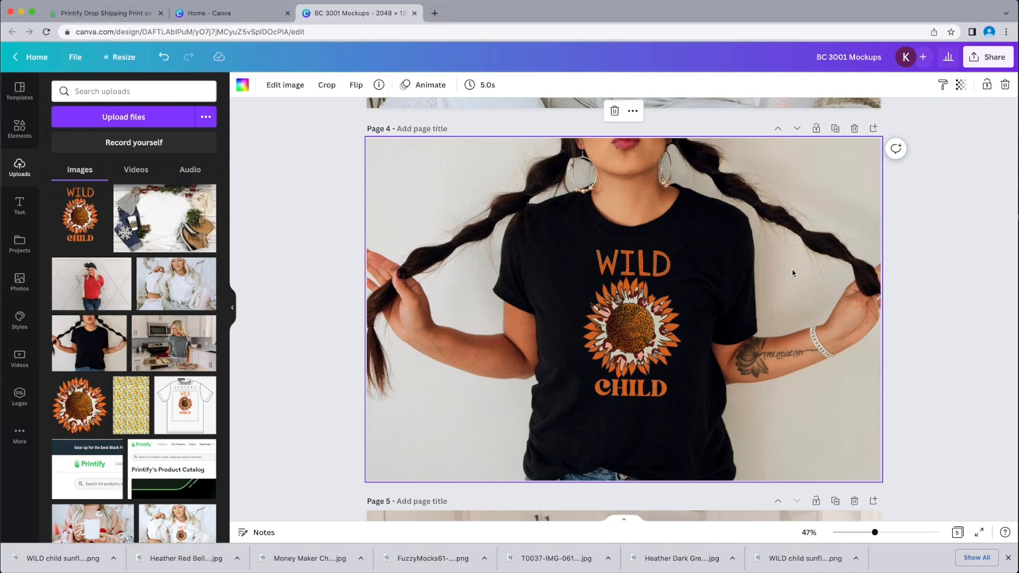
scroll(792, 273, down, 5)
scroll(793, 273, down, 1)
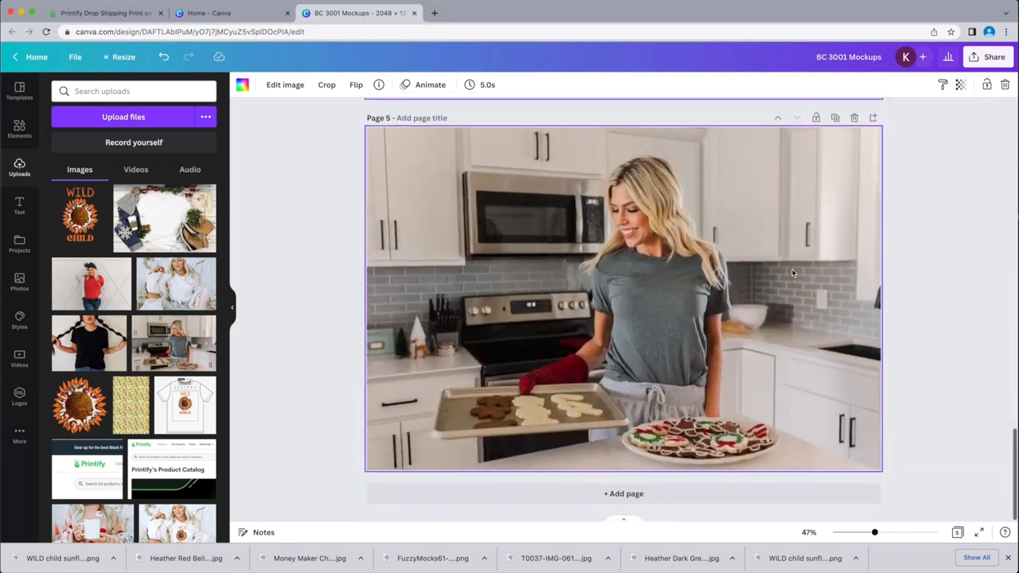
scroll(792, 273, up, 2)
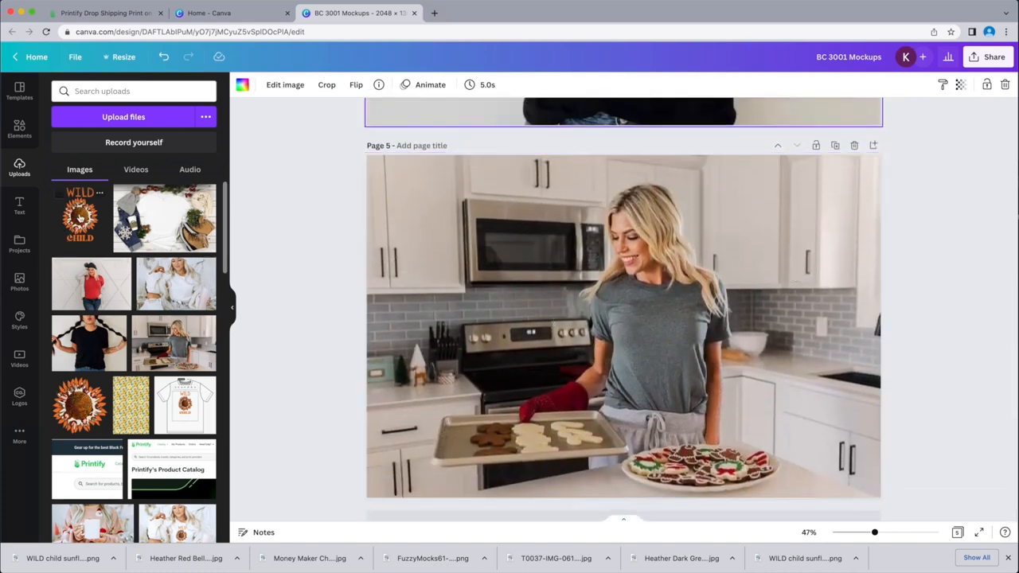
click(478, 347)
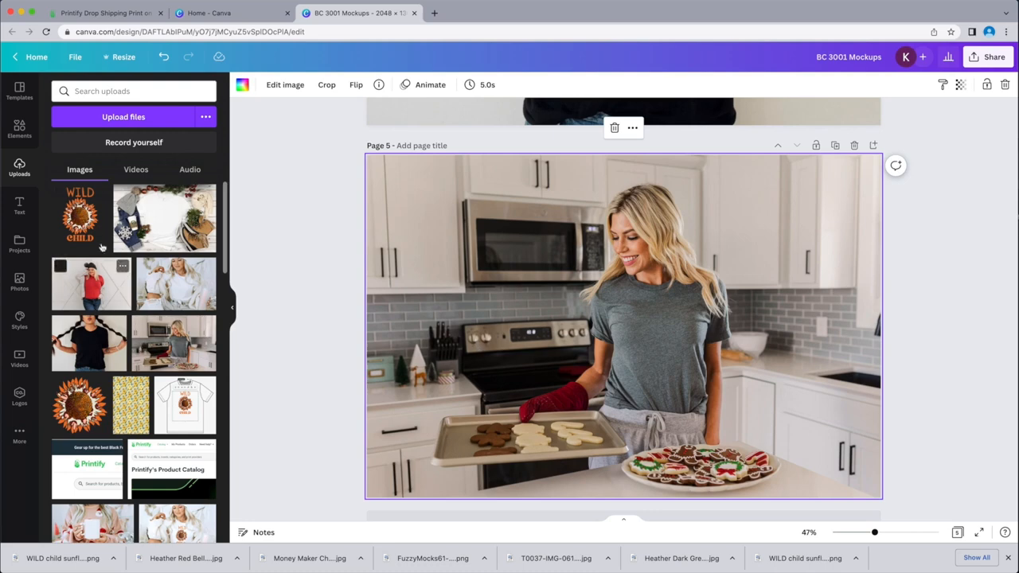
click(83, 221)
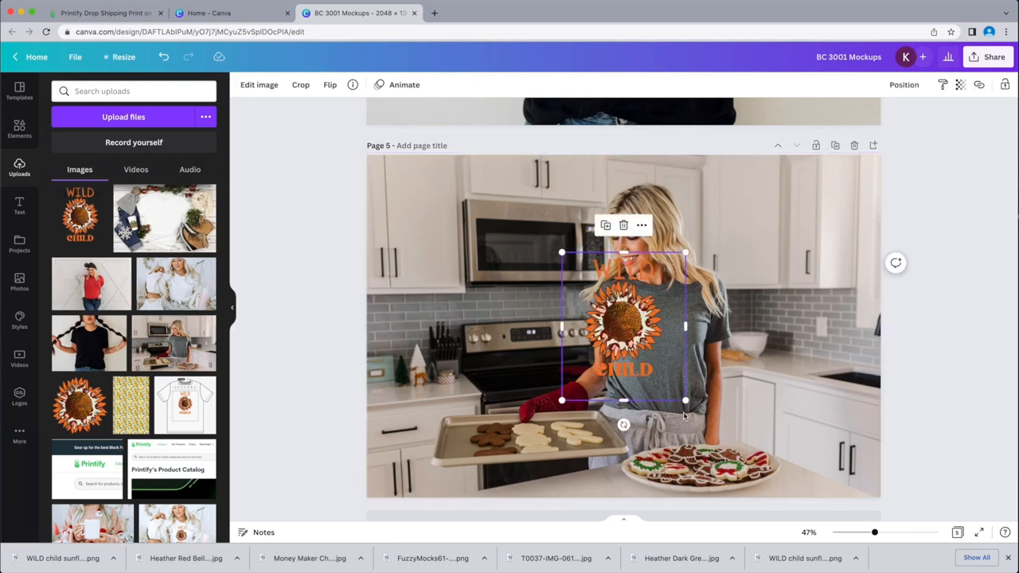
mouse_move(686, 400)
mouse_down()
mouse_move(657, 366)
mouse_move(705, 406)
mouse_move(700, 398)
mouse_up()
drag(653, 347, 653, 348)
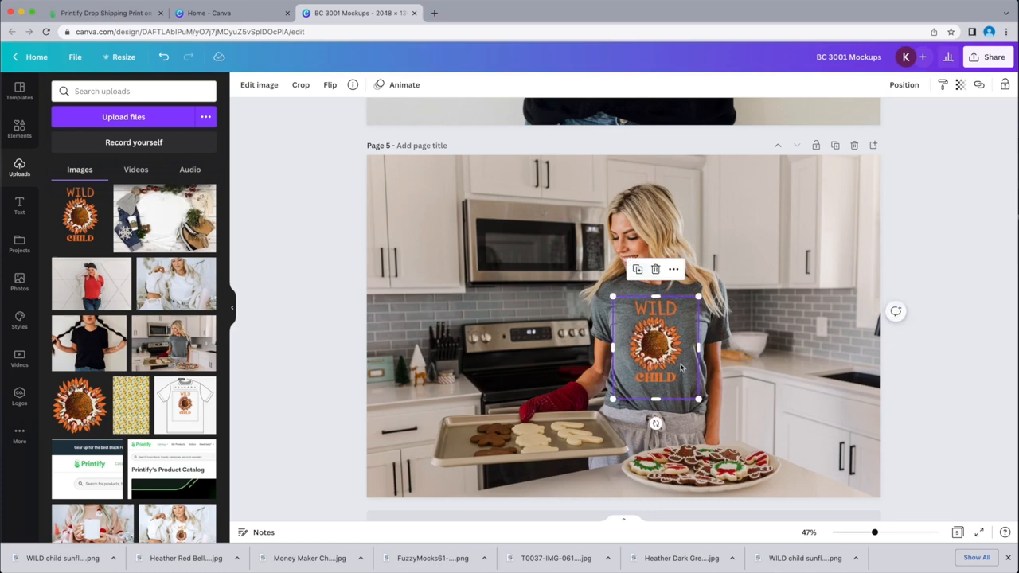
Set the transparency of the WILD CHILD design on the gray T-shirt to 88
click(961, 86)
drag(955, 127, 945, 132)
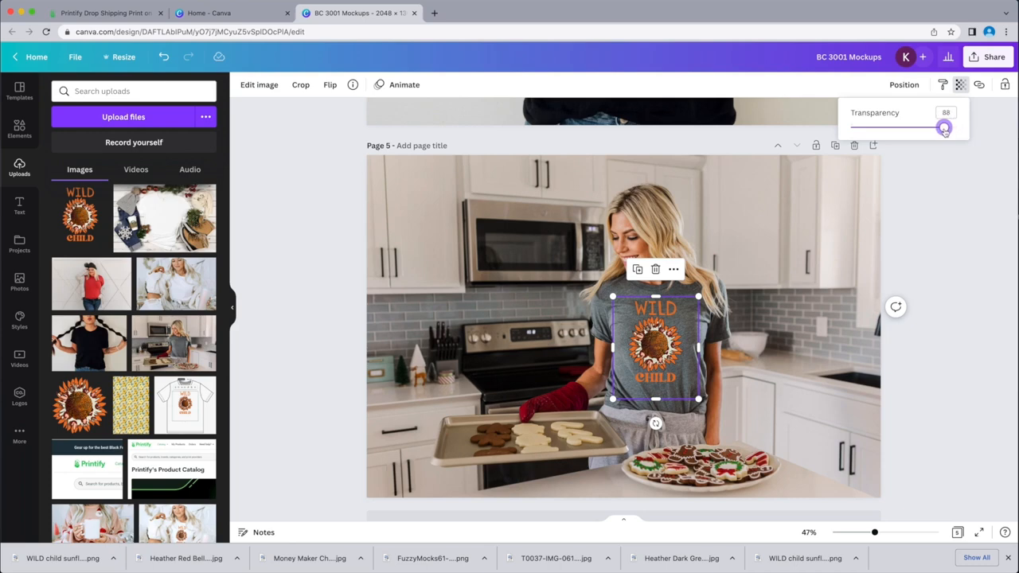
click(770, 279)
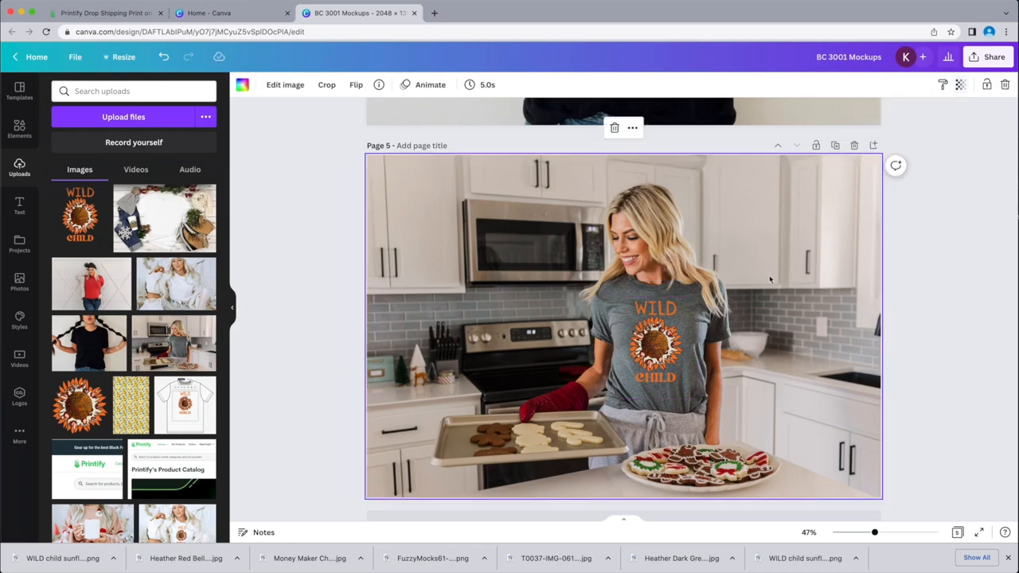
Fine-tune the rotation and position of the page 5 design on the gray T-shirt
click(654, 355)
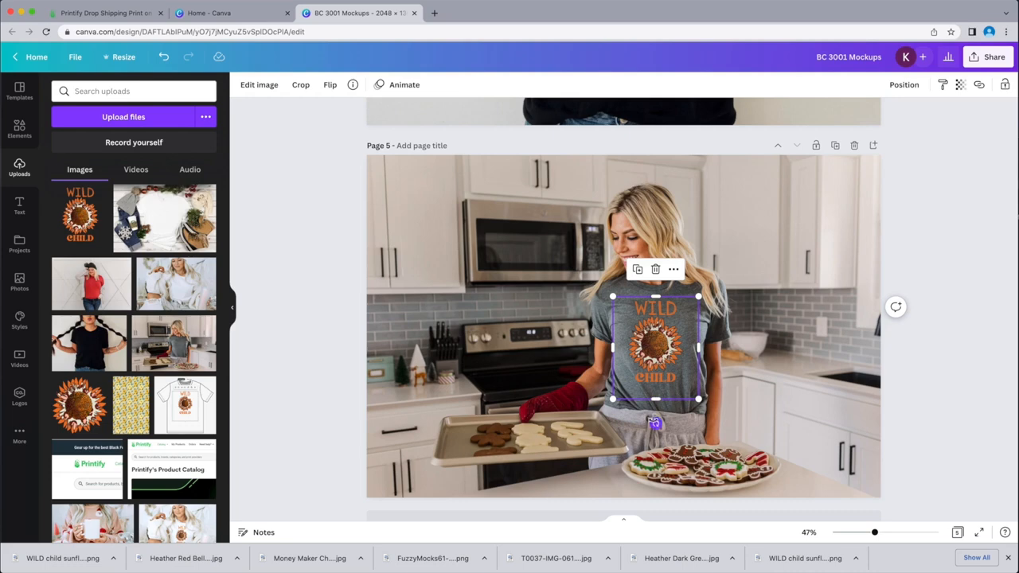
drag(654, 423, 653, 417)
drag(652, 342, 652, 343)
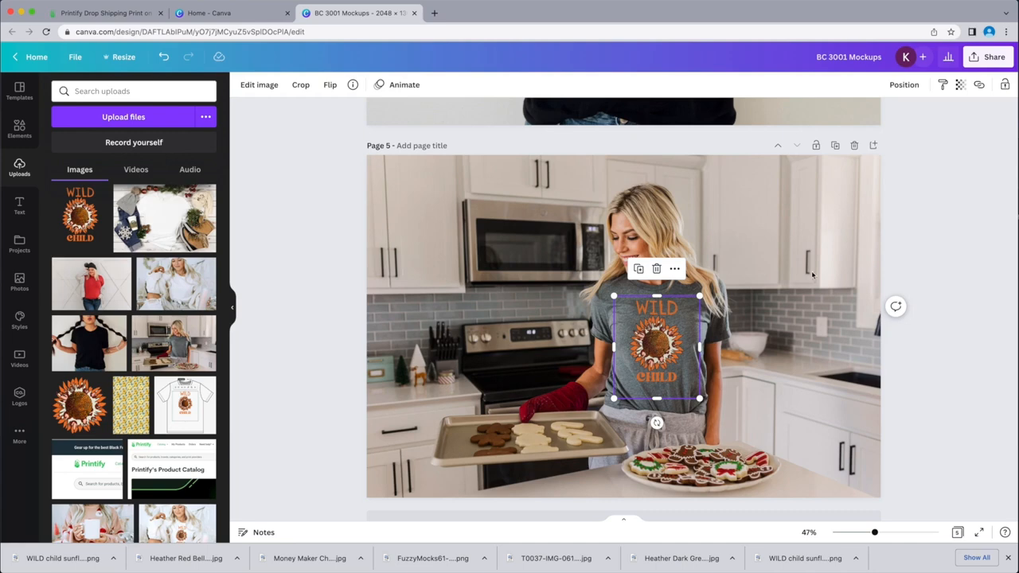
click(769, 261)
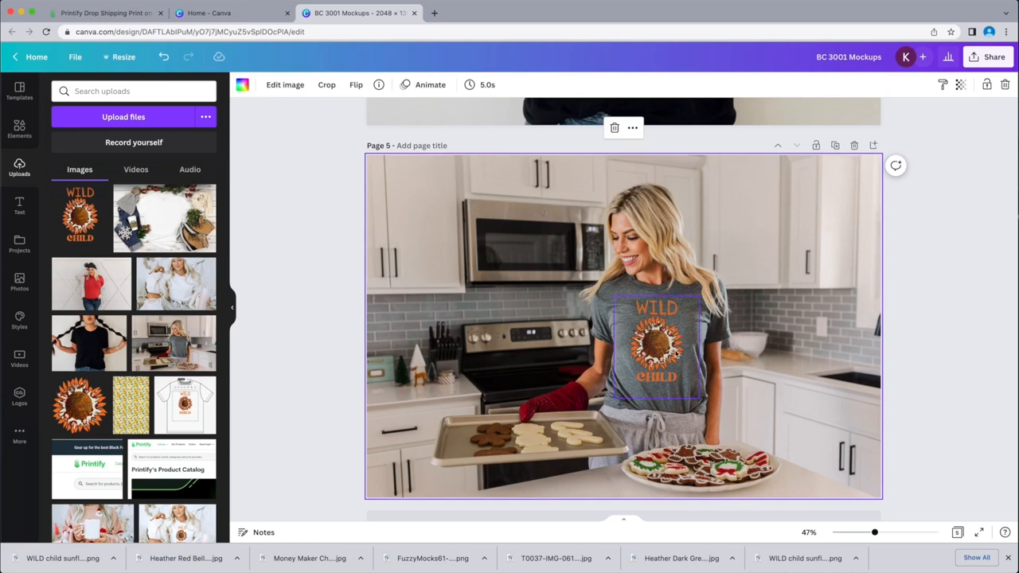
Title page 1 "Flat Lay" and page 2 "Red"
scroll(672, 351, down, 1)
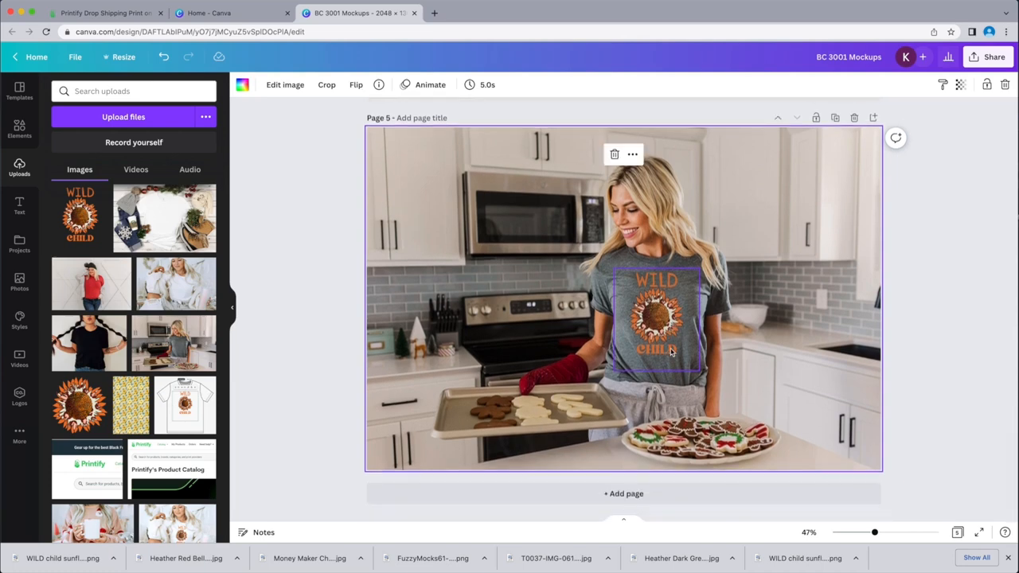
scroll(672, 351, up, 1)
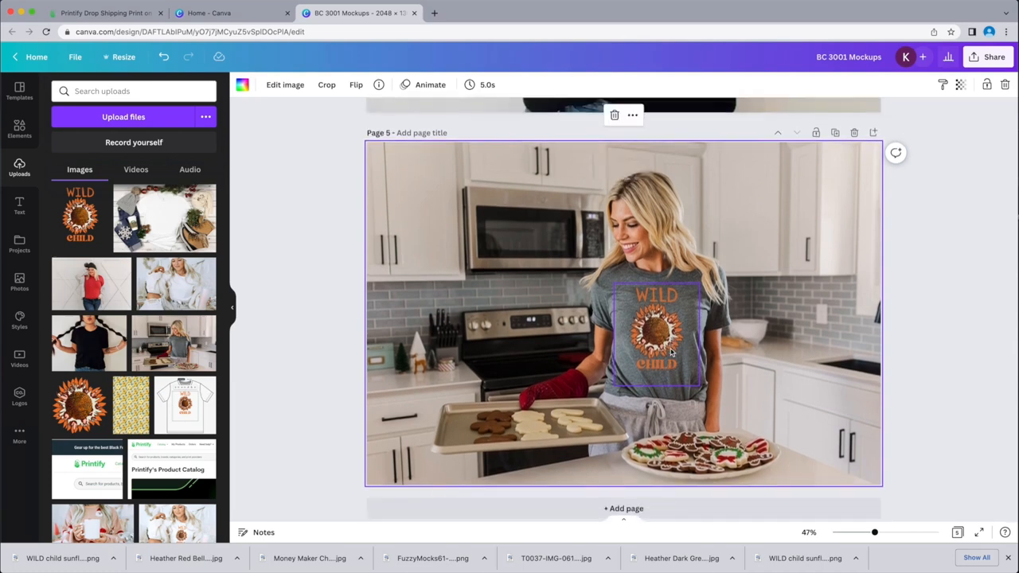
scroll(671, 352, up, 10)
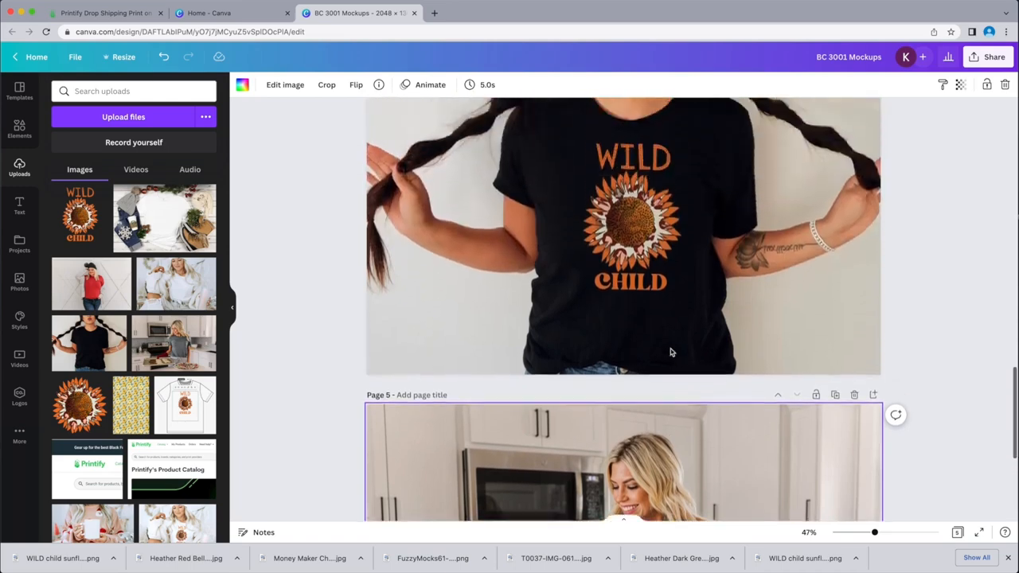
scroll(671, 351, up, 10)
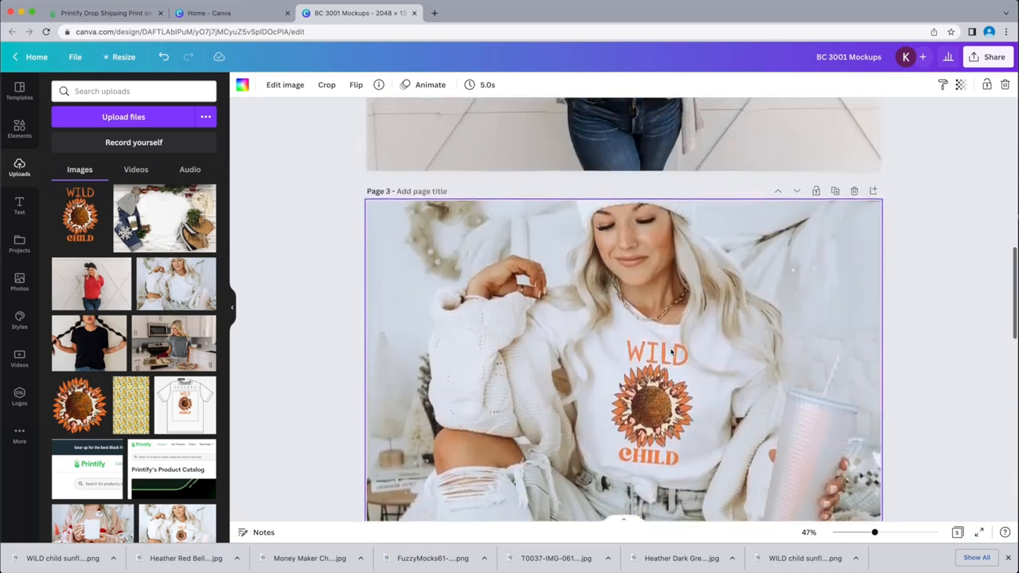
scroll(671, 352, up, 10)
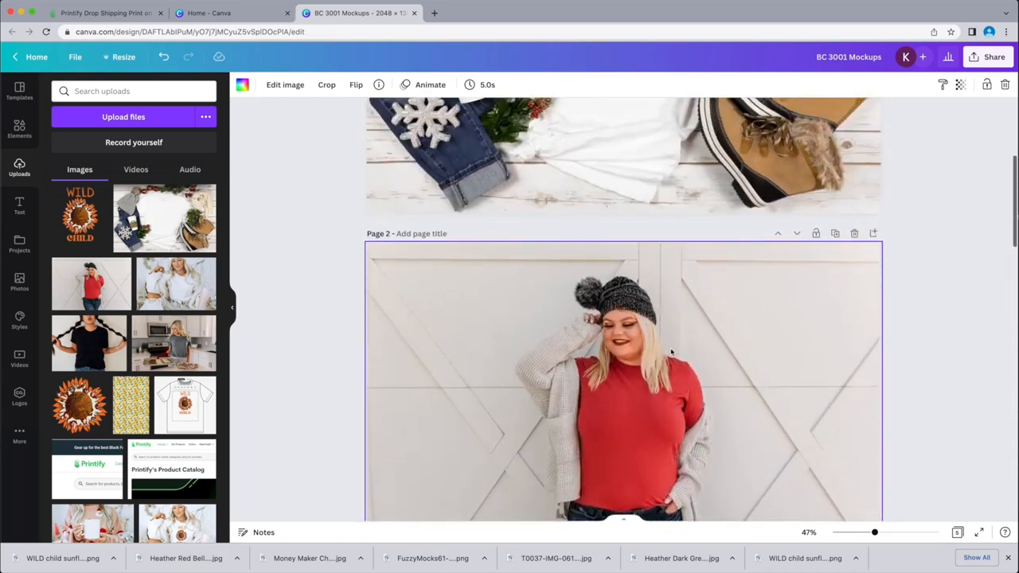
scroll(671, 351, up, 2)
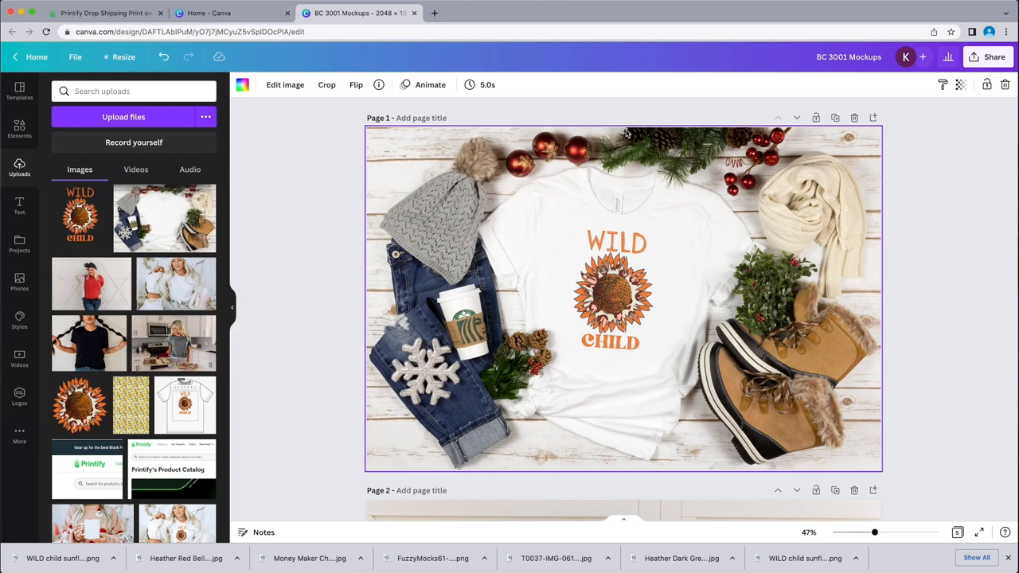
click(443, 119)
text(Flat Lay)
scroll(470, 140, down, 5)
click(429, 288)
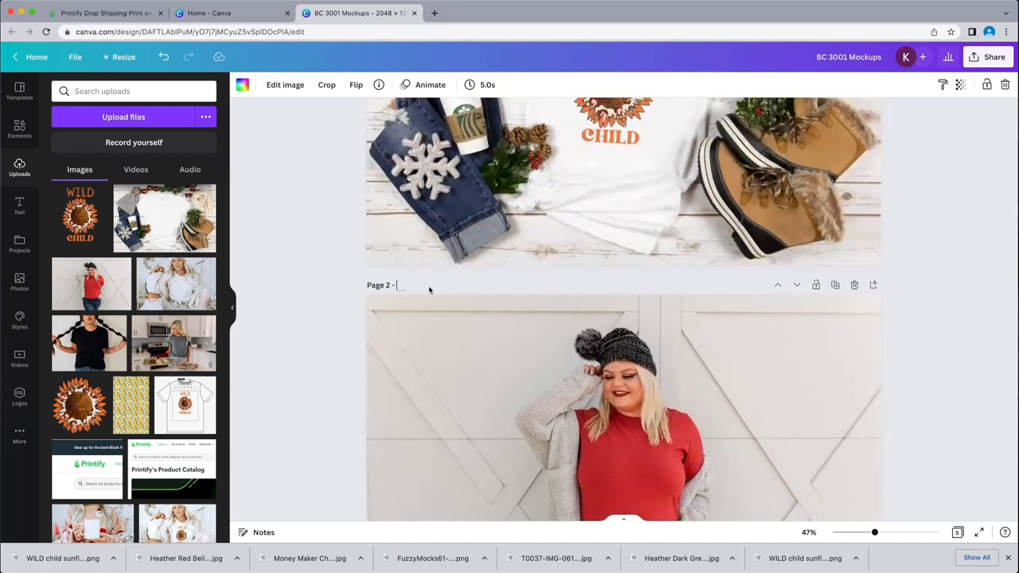
text(Red)
Title page 3 "White" and page 4 "Black"
scroll(428, 288, down, 5)
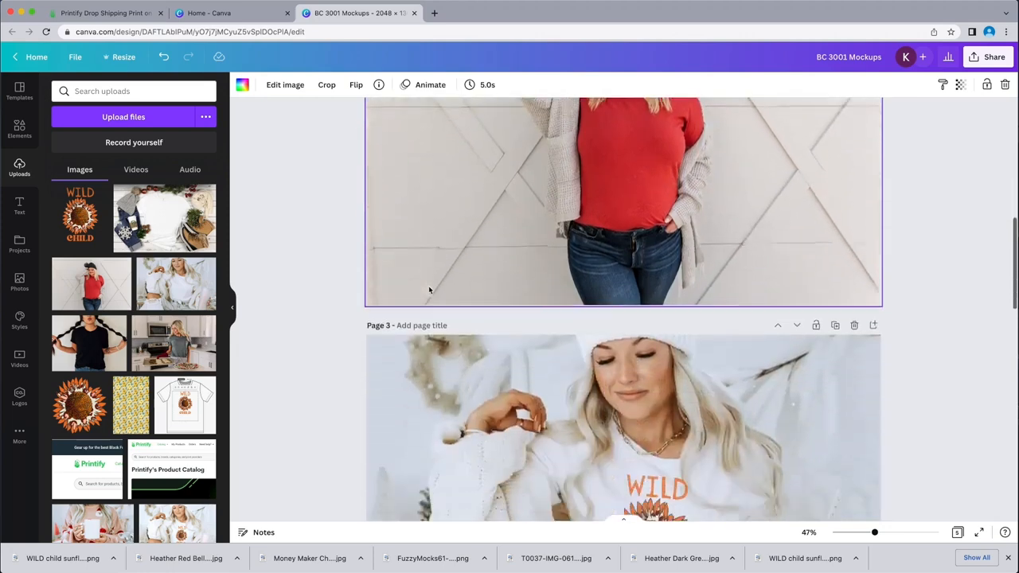
scroll(428, 287, down, 3)
click(446, 220)
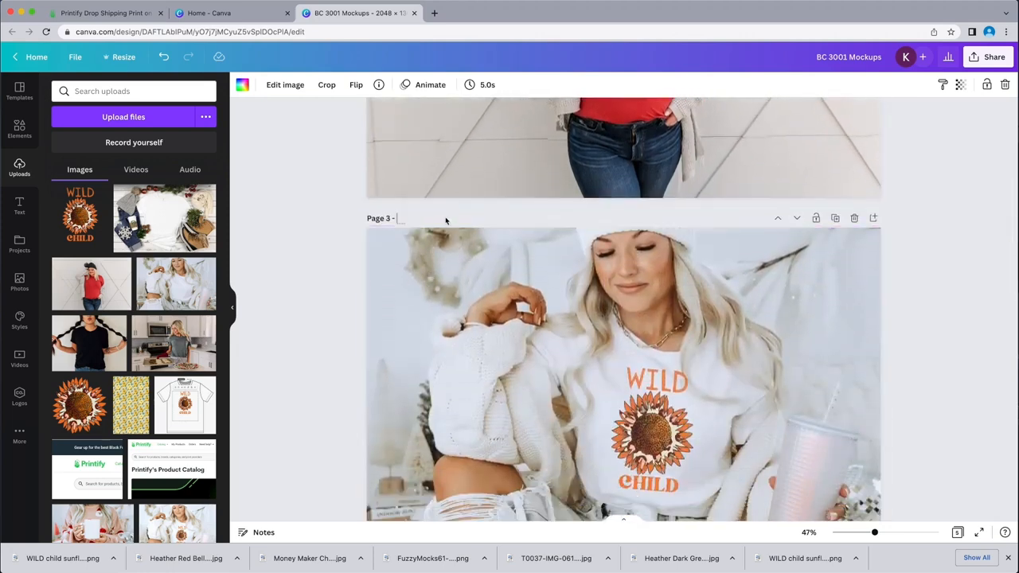
text(White)
scroll(446, 220, down, 5)
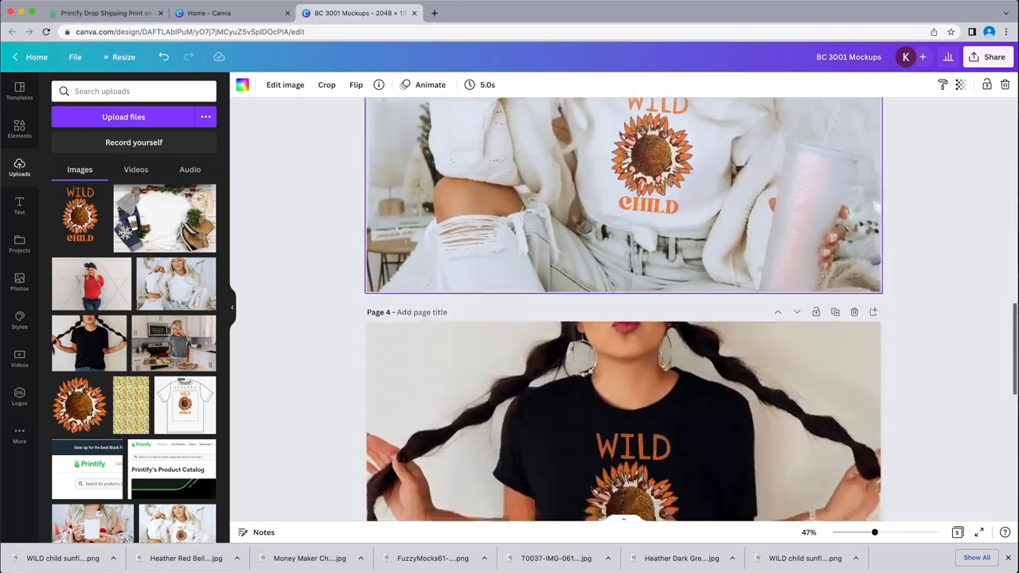
scroll(623, 310, down, 3)
click(434, 246)
text(B)
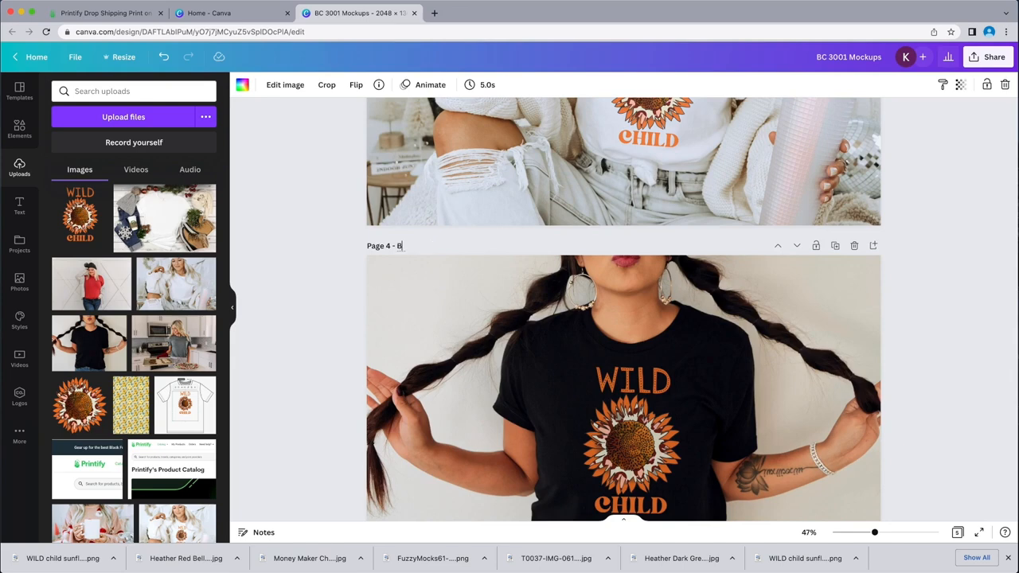
text(lack)
Title page 5 with the gray T-shirt "Dark Heather Gray"
scroll(462, 247, down, 8)
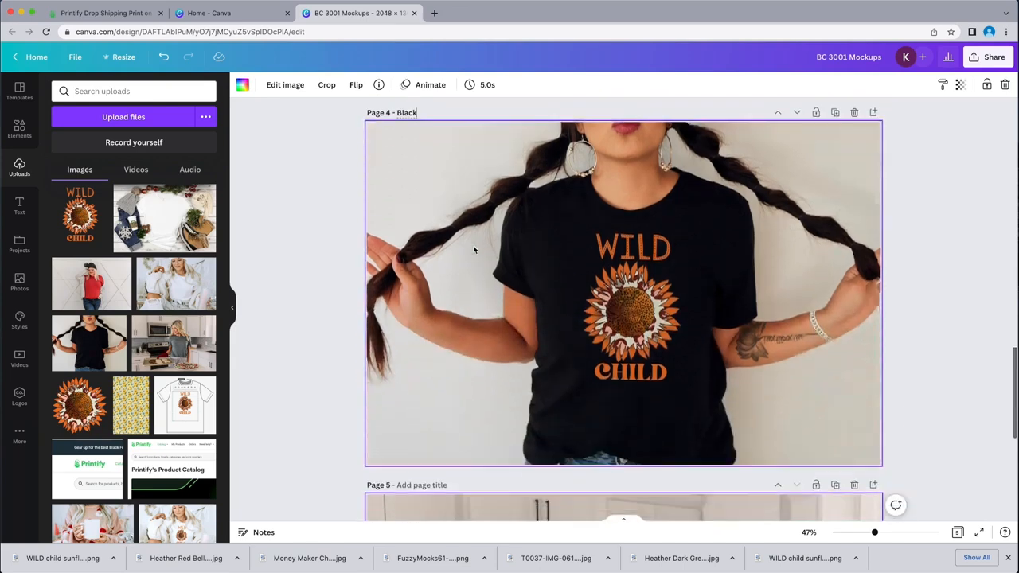
click(433, 236)
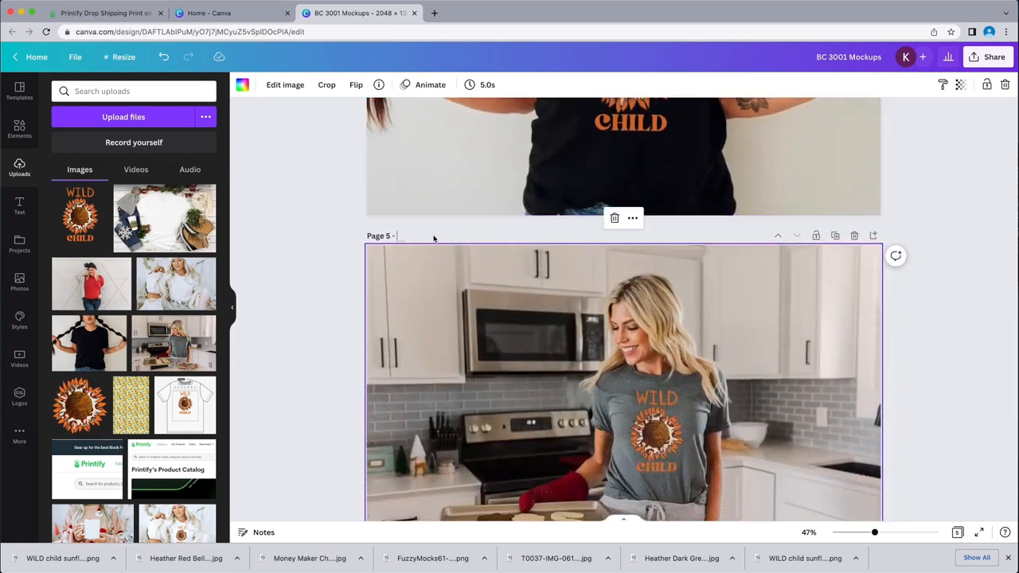
text(Dark hea)
key(BackSpace)
key(BackSpace)
text(Heather Gray)
scroll(483, 260, down, 3)
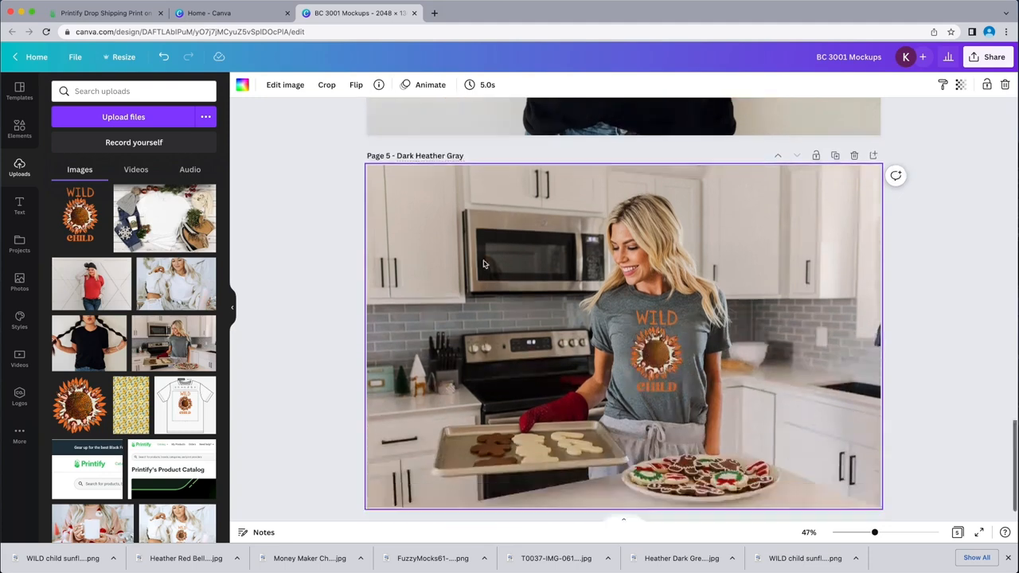
scroll(484, 259, up, 5)
scroll(483, 263, up, 20)
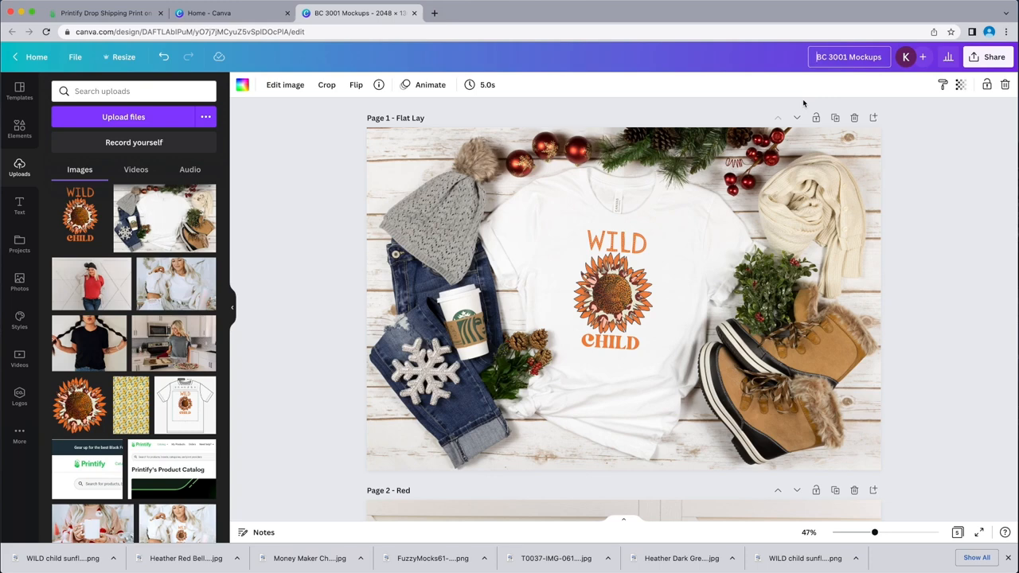
text(Wild Chi)
key(BackSpace)
key(BackSpace)
key(BackSpace)
key(BackSpace)
key(BackSpace)
key(BackSpace)
key(BackSpace)
key(BackSpace)
Rename the design "BC 3001 Mockups - Wild Child Sunflower"
key(End)
text(- Wild Ch)
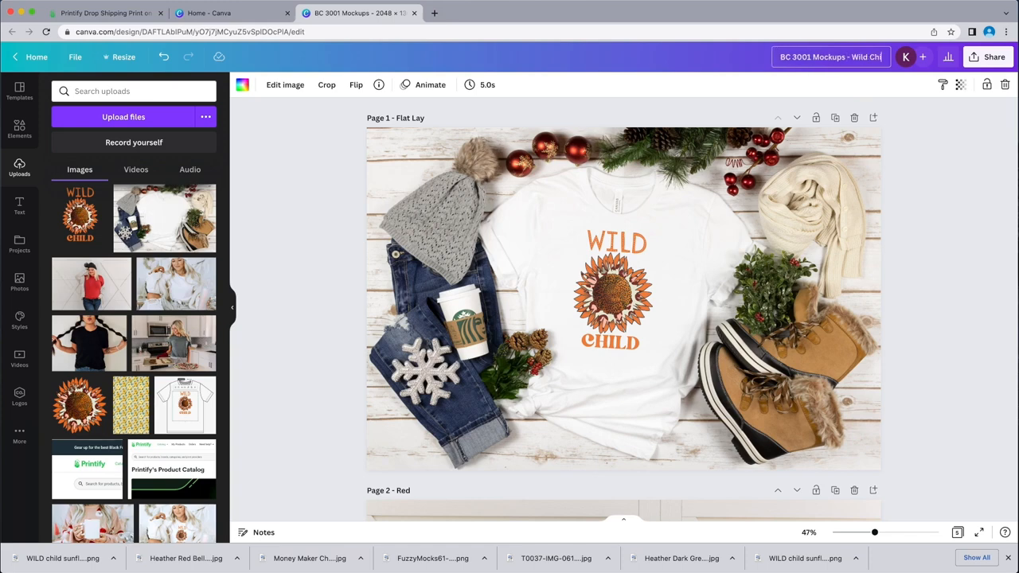
text(ild Sunflwe)
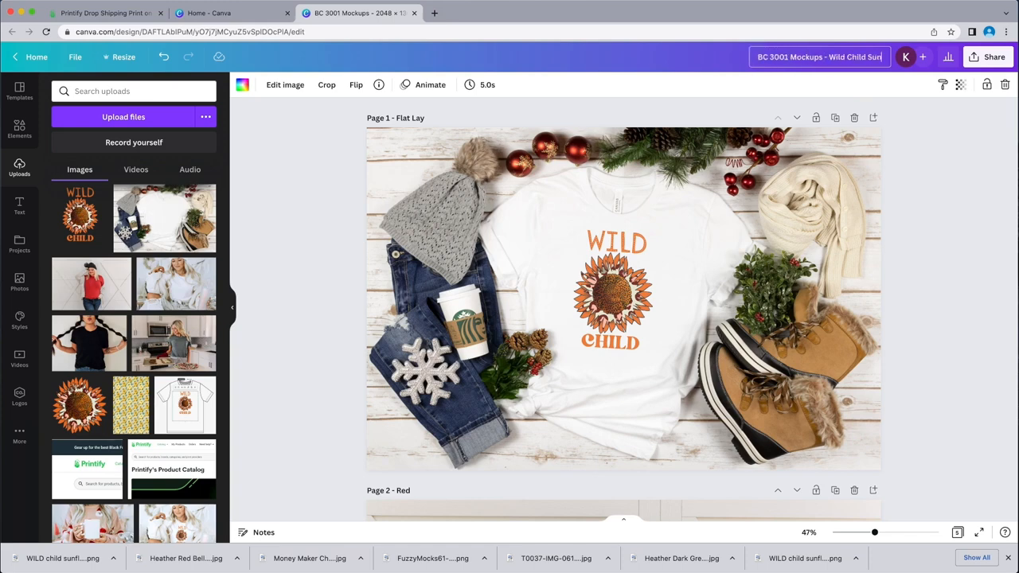
key(BackSpace)
key(BackSpace)
text(owe)
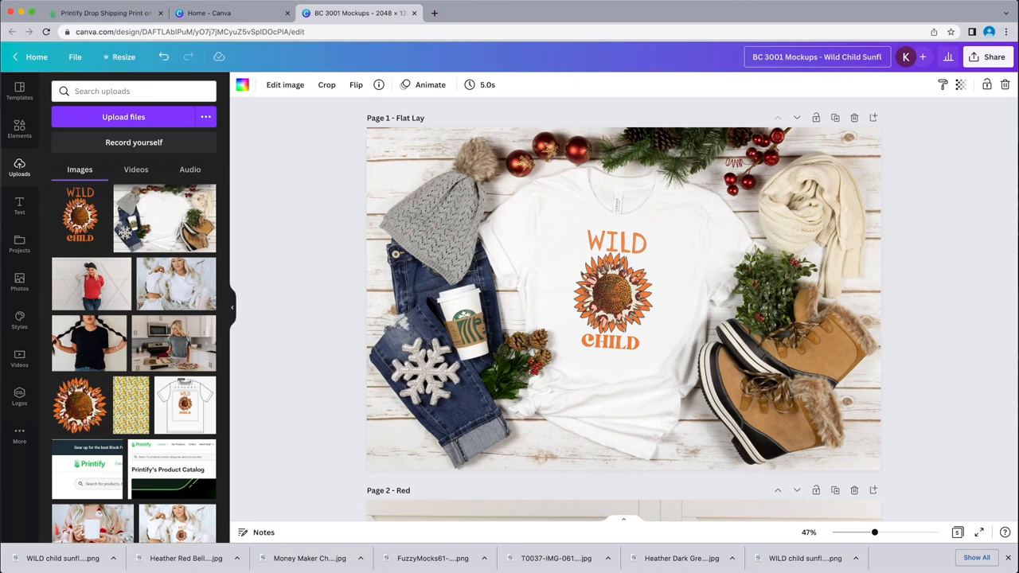
text(r)
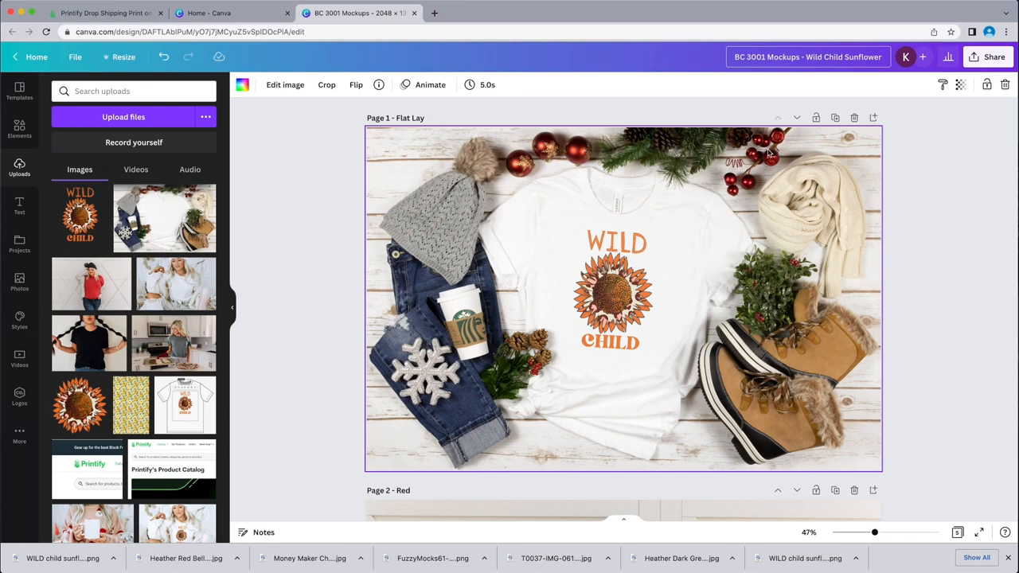
Open the design's download options and the list for choosing which pages to export
click(992, 60)
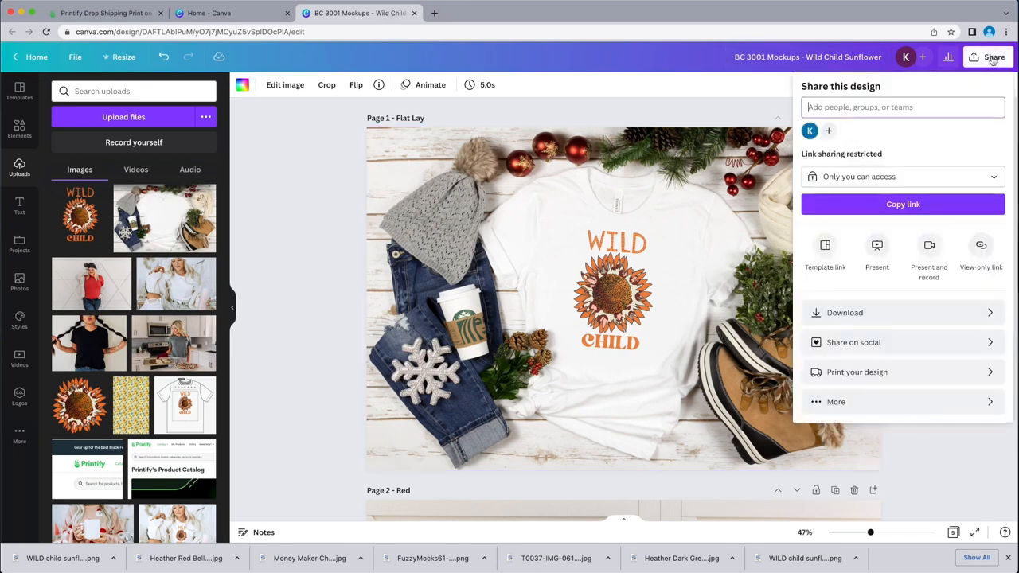
click(924, 311)
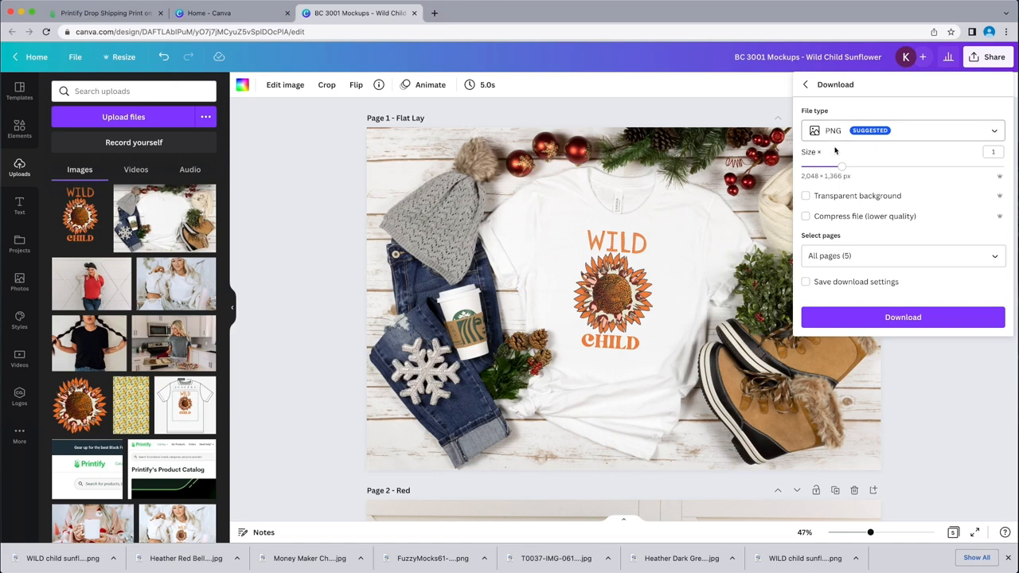
click(997, 259)
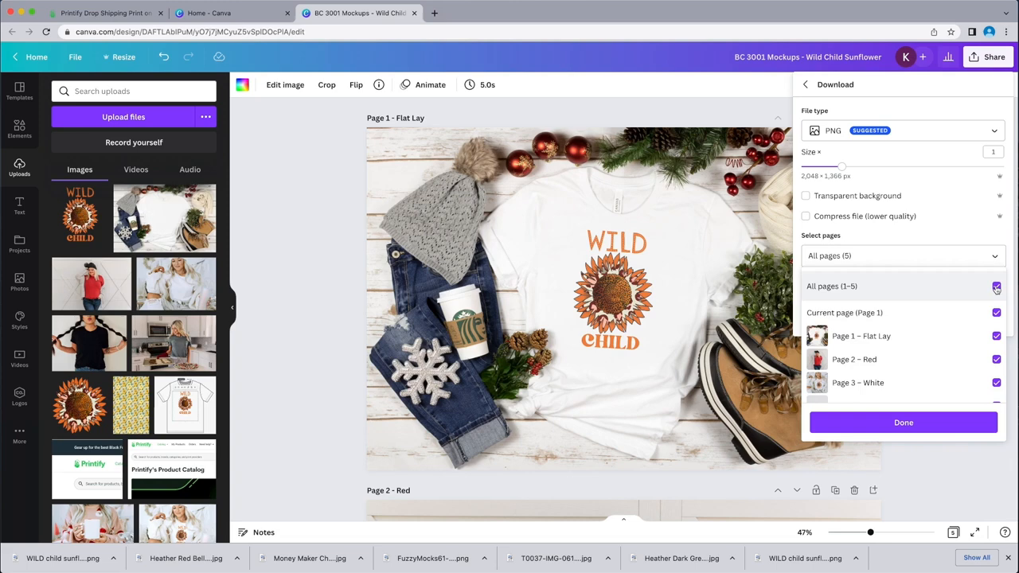
click(996, 288)
scroll(954, 320, down, 1)
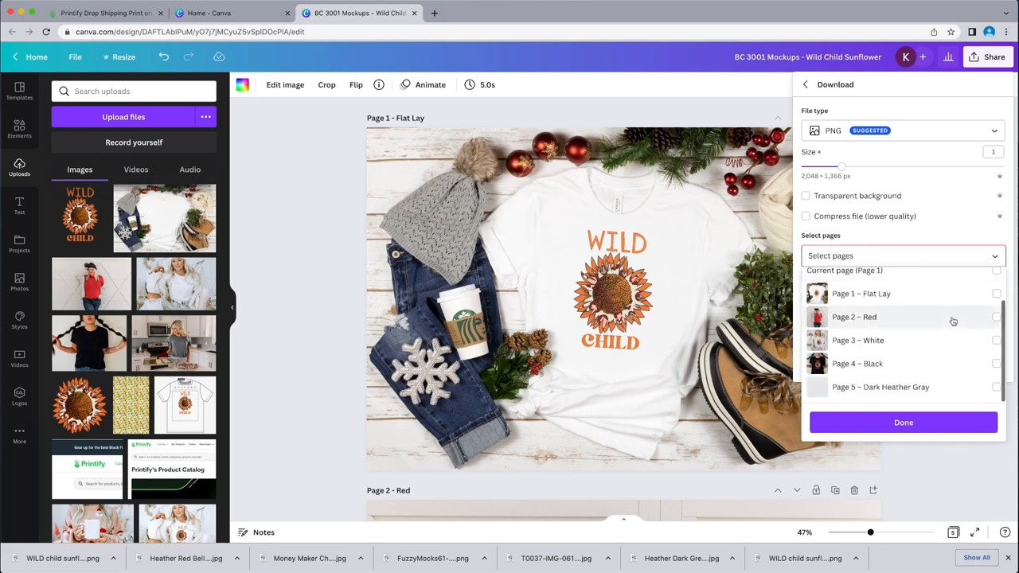
click(996, 293)
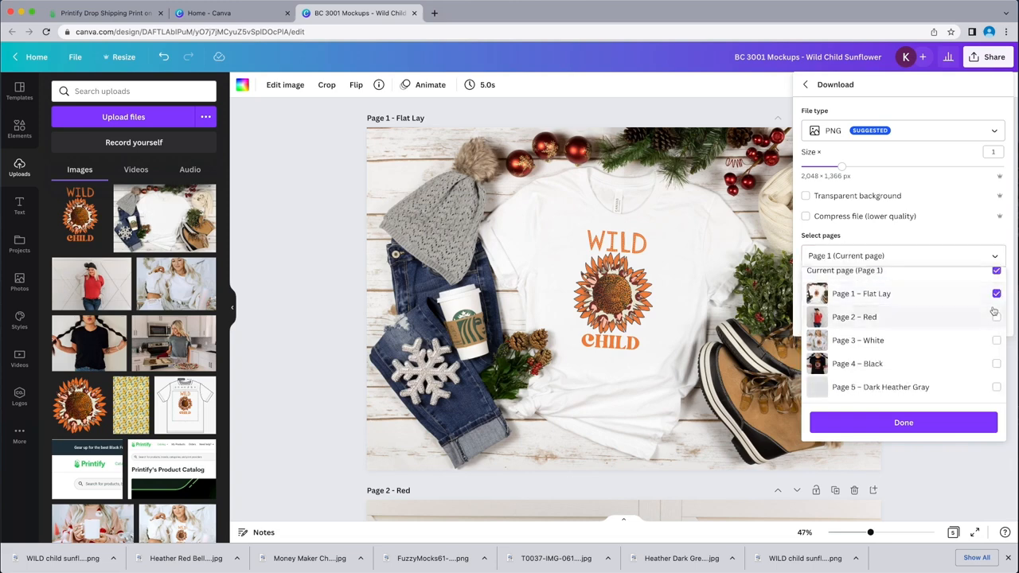
scroll(992, 314, up, 2)
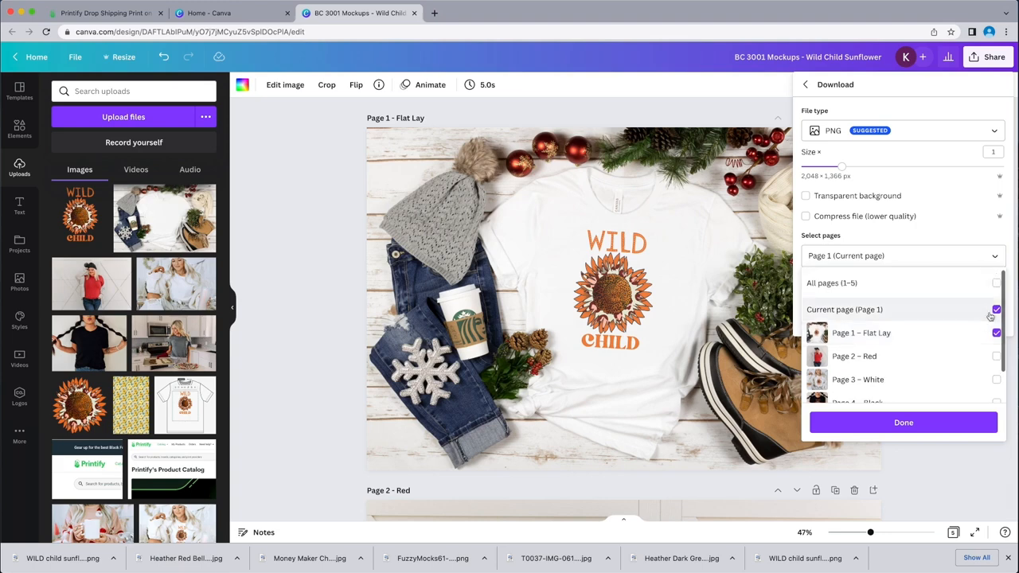
click(996, 284)
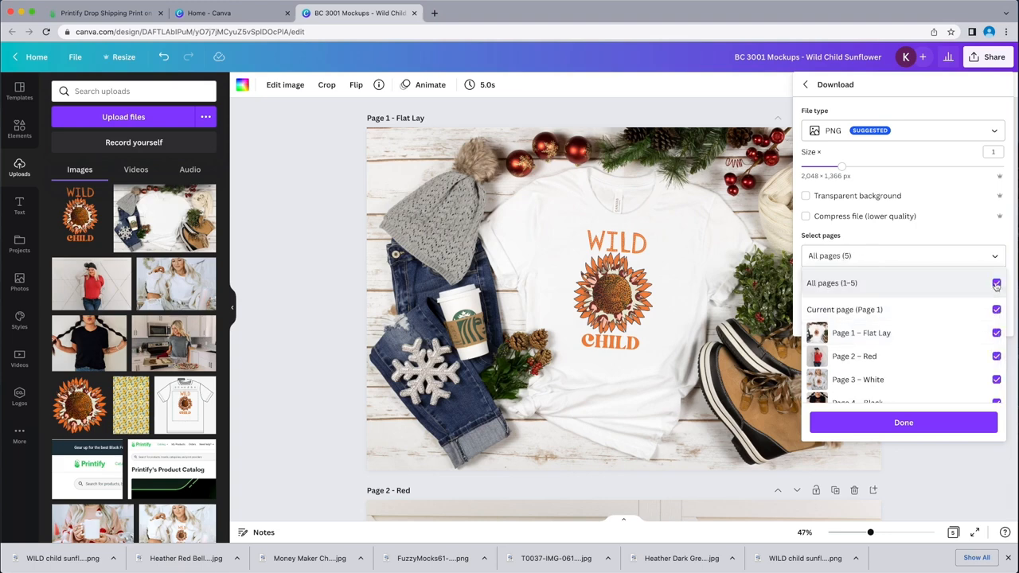
Exclude page 2 "Red" from the selection and download pages 1 and 3–5 as PNG
scroll(979, 358, down, 2)
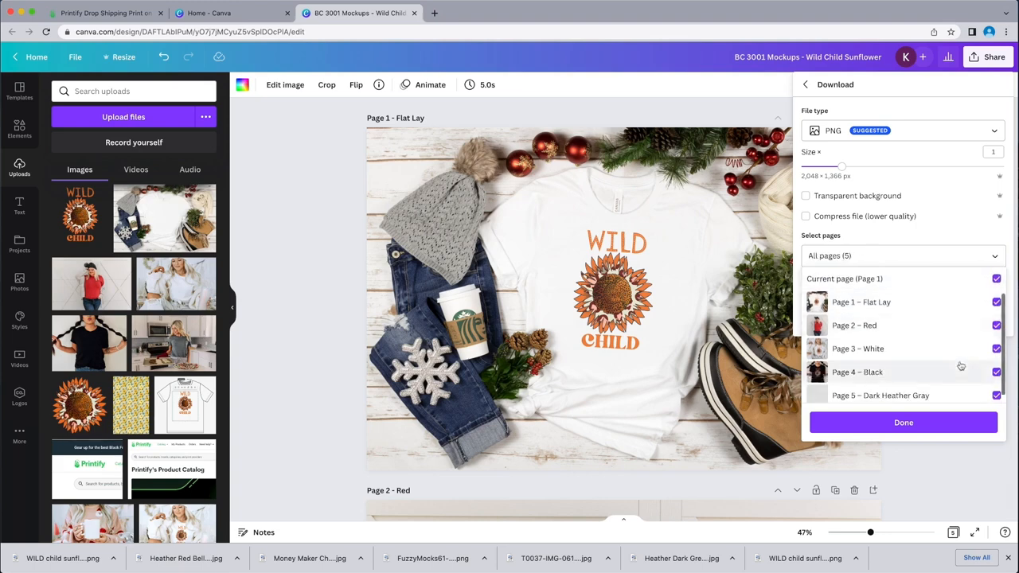
click(997, 318)
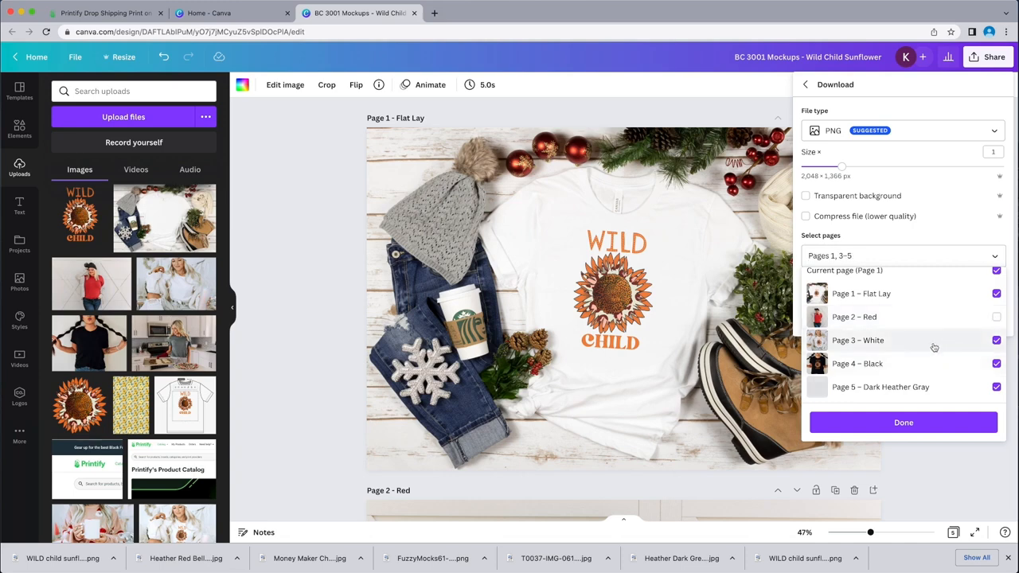
scroll(916, 341, up, 1)
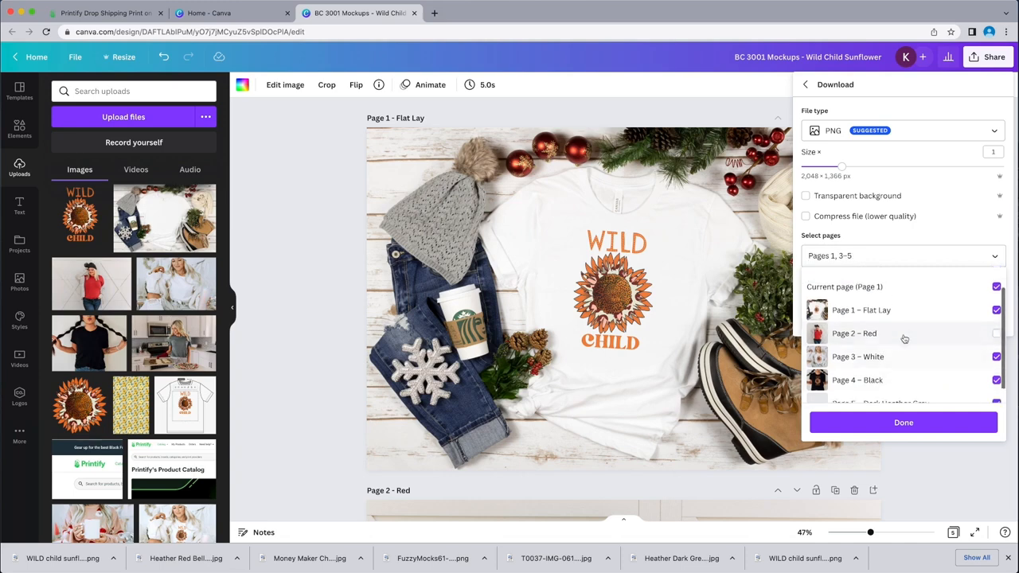
click(904, 423)
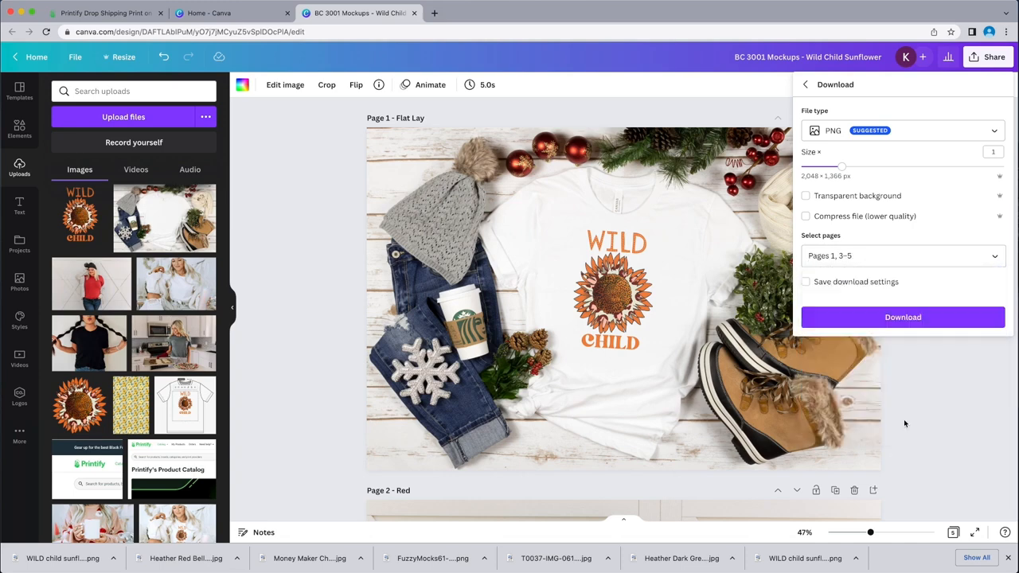
click(908, 317)
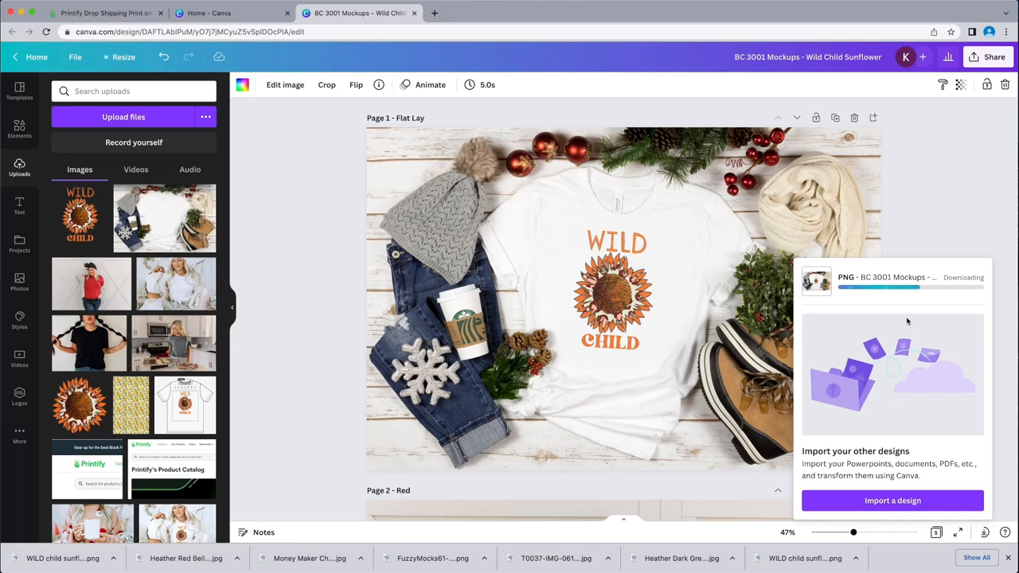
Switch to the Downloads folder in Finder and extract "BC 3001 Mockups - Wild Child Sunflower.zip"
click(725, 567)
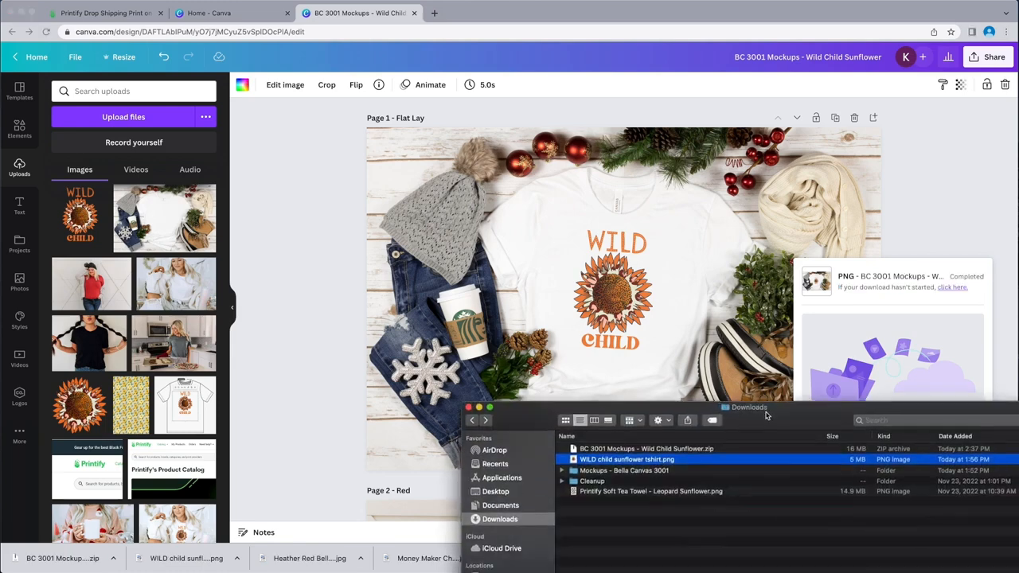
drag(731, 184, 717, 147)
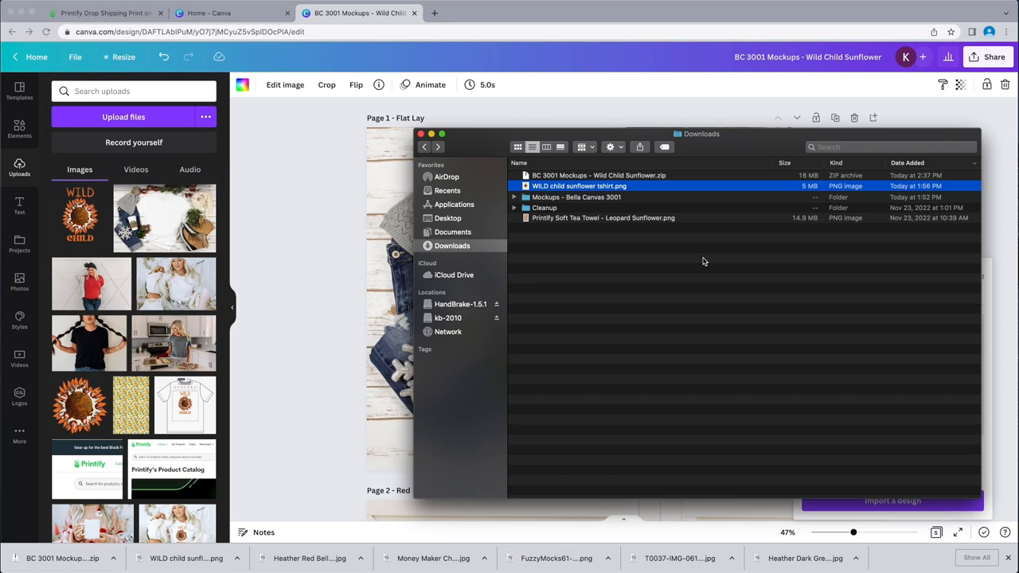
click(646, 177)
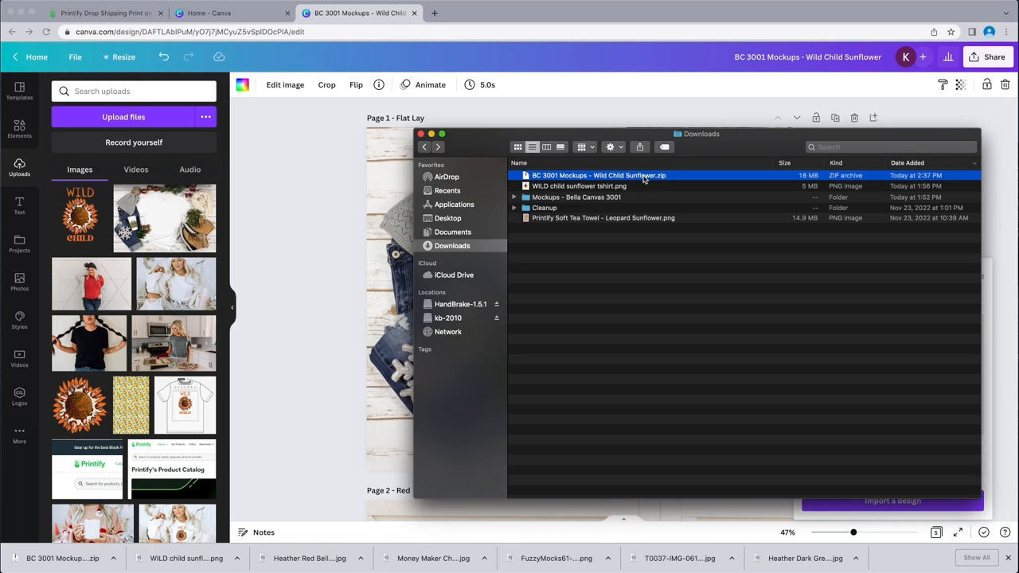
double_click(644, 179)
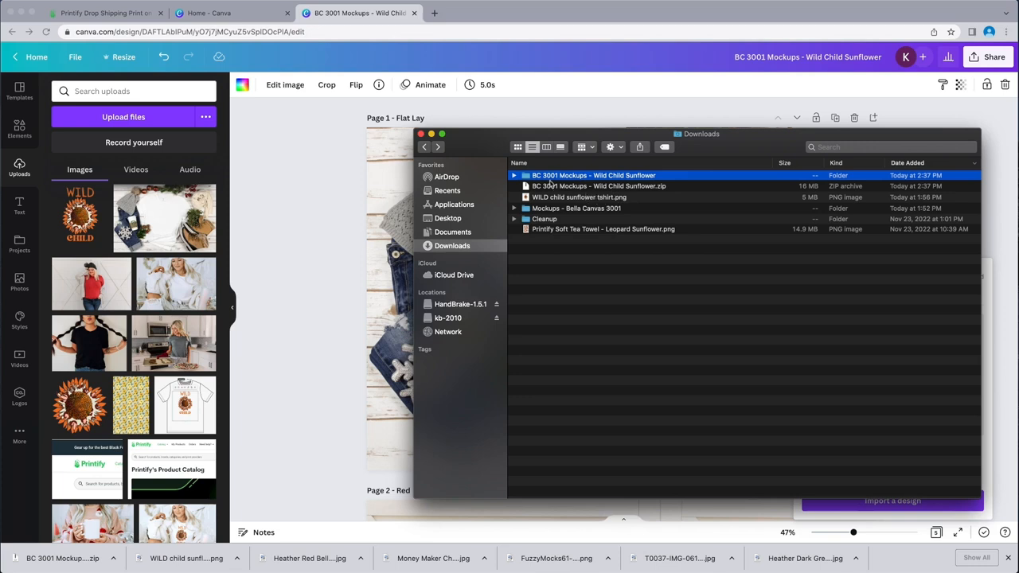
Open the extracted "BC 3001 Mockups - Wild Child Sunflower" folder and preview its mockup images from Black.png through White.png
double_click(603, 179)
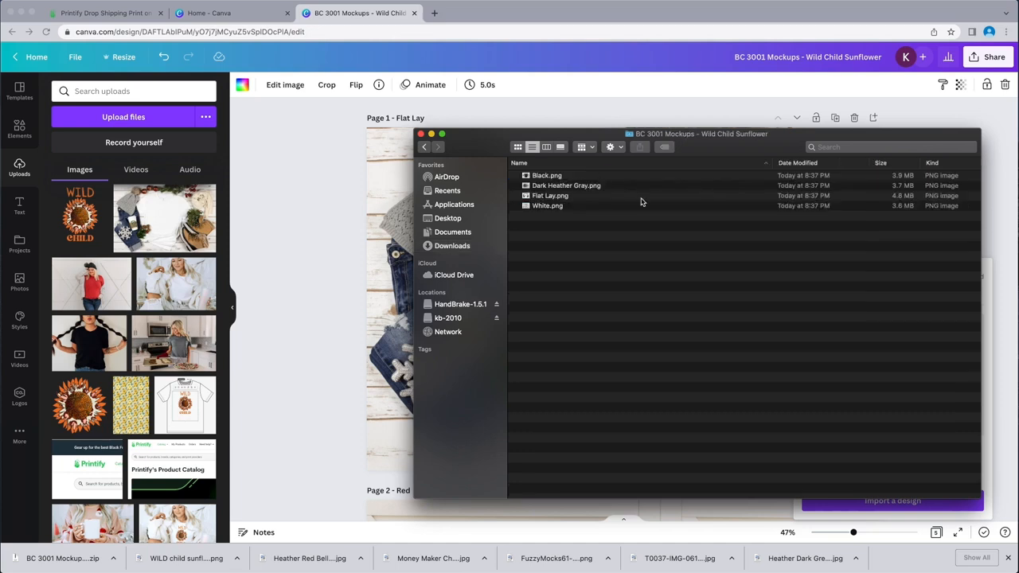
click(577, 177)
key(space)
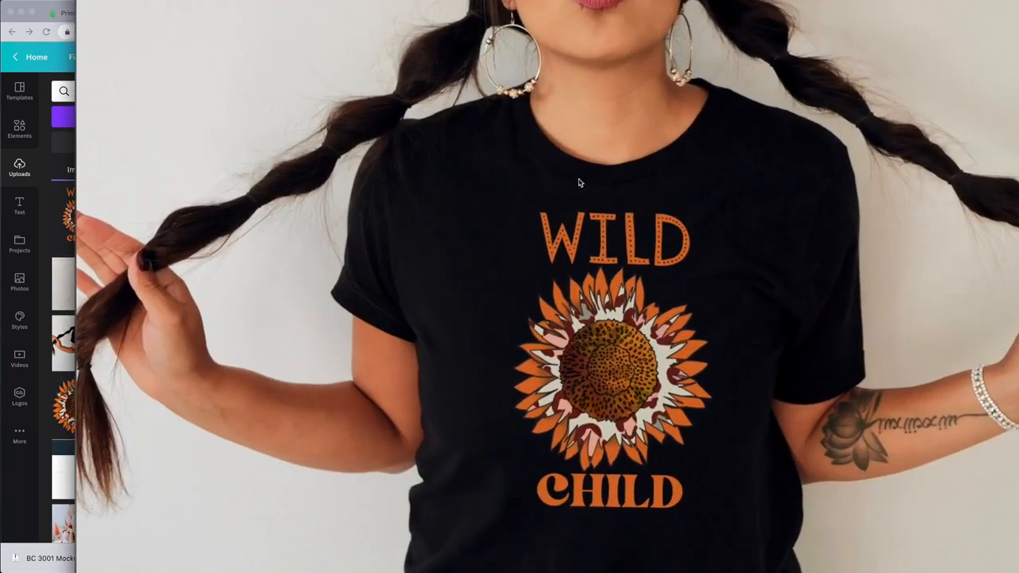
key(Down)
key(Down)
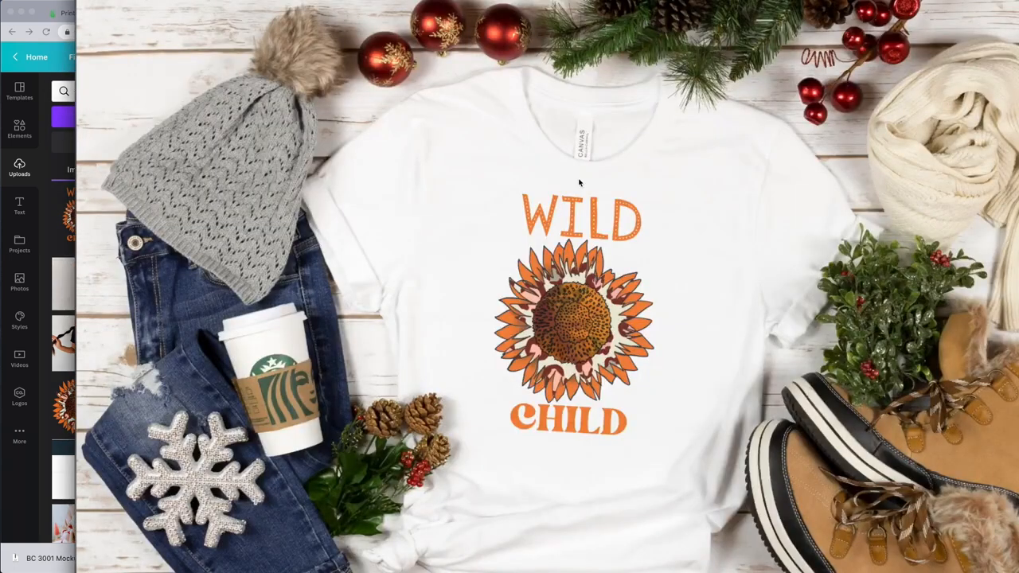
key(Down)
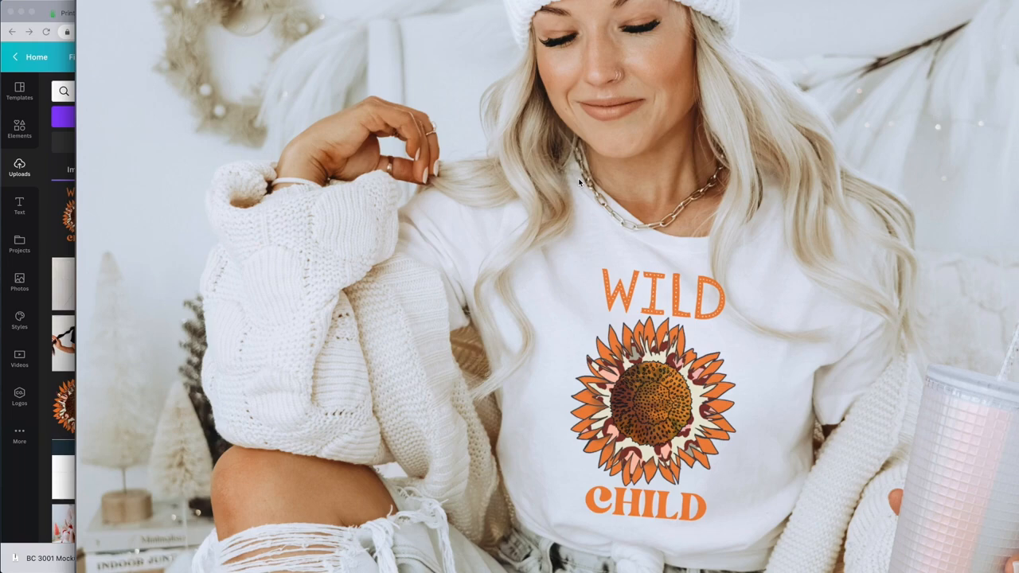
key(space)
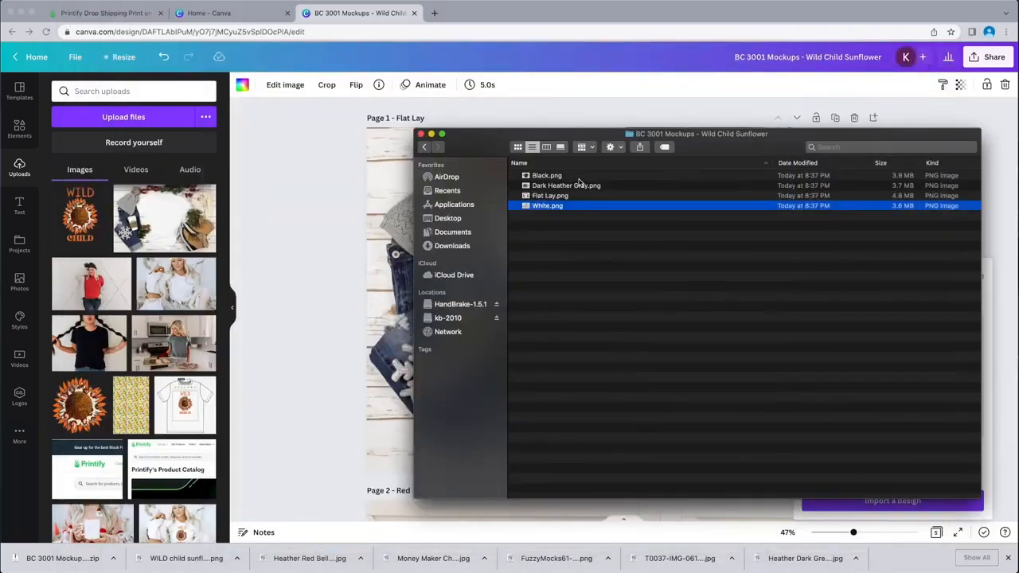
Return to the Downloads folder and move "BC 3001 Mockups - Wild Child Sunflower.zip" to the Trash
click(424, 148)
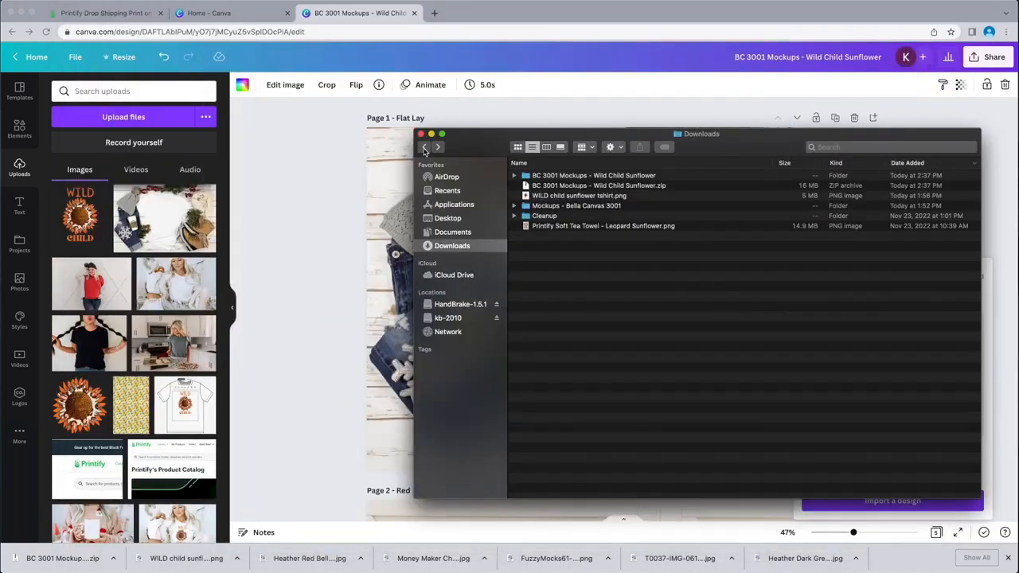
right_click(611, 187)
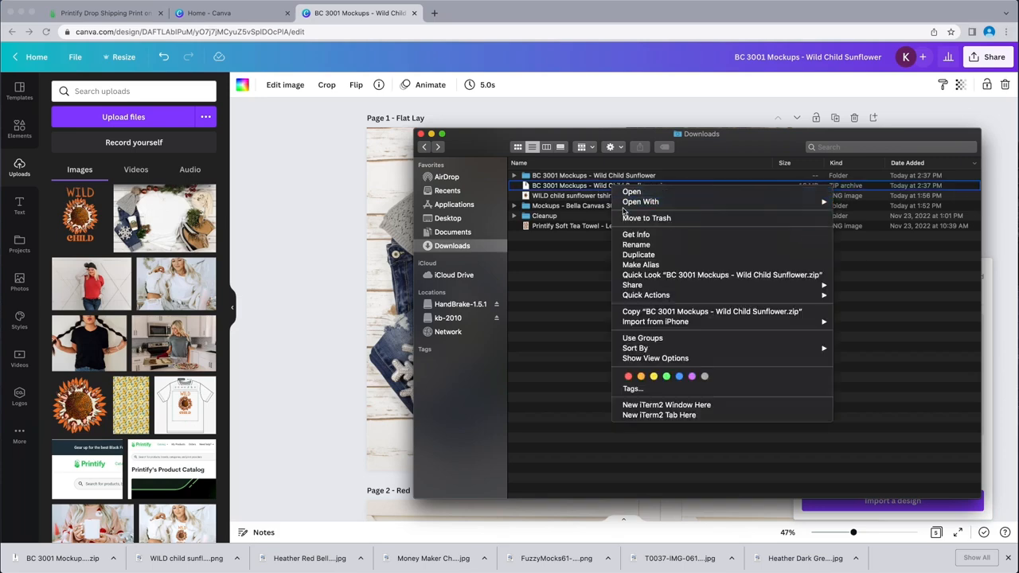
click(633, 218)
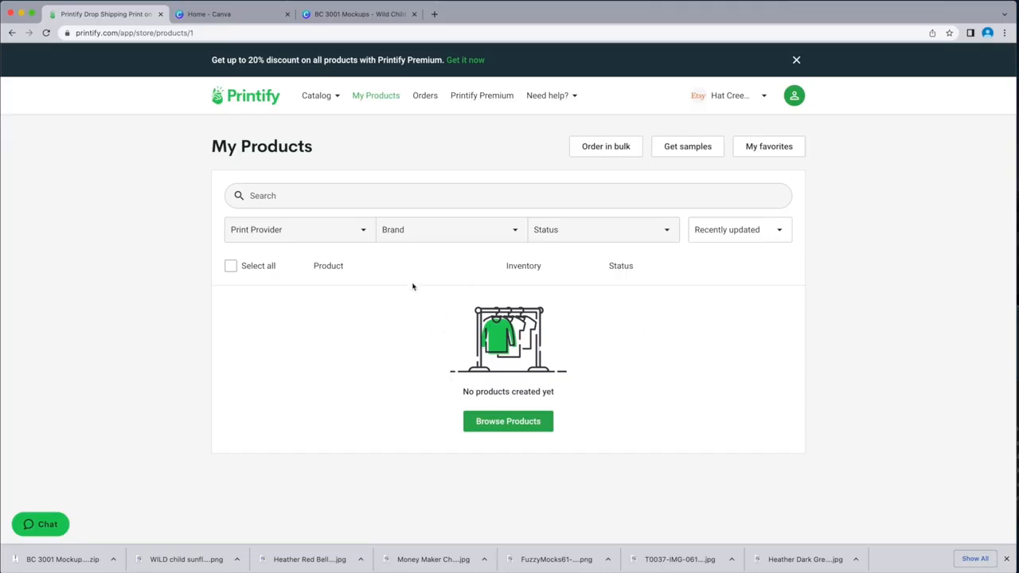
Open the women's T-shirts category in the Printify catalog and browse the available shirt models
click(338, 100)
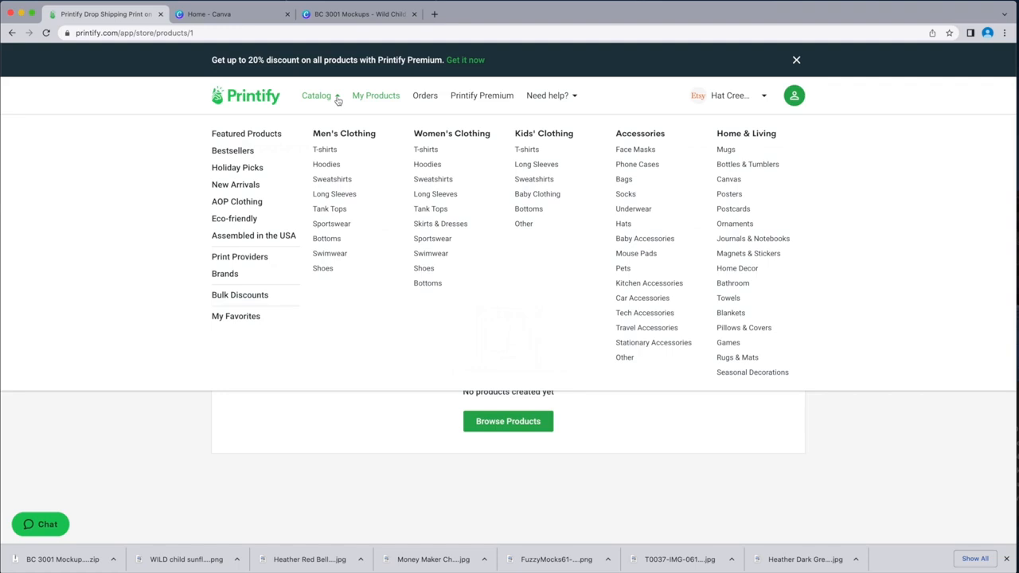
click(428, 151)
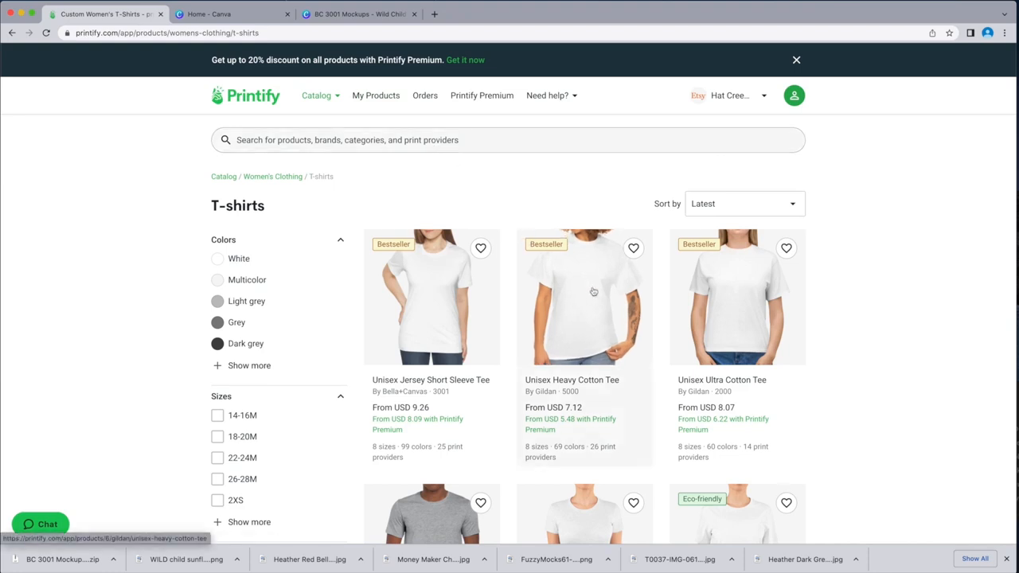
scroll(593, 292, down, 2)
scroll(593, 292, down, 5)
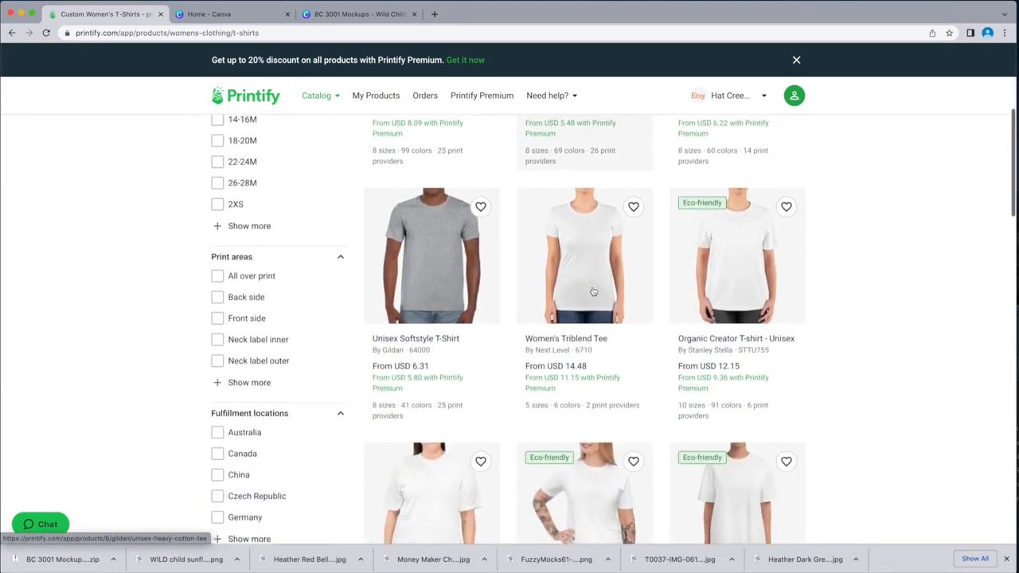
scroll(593, 292, down, 4)
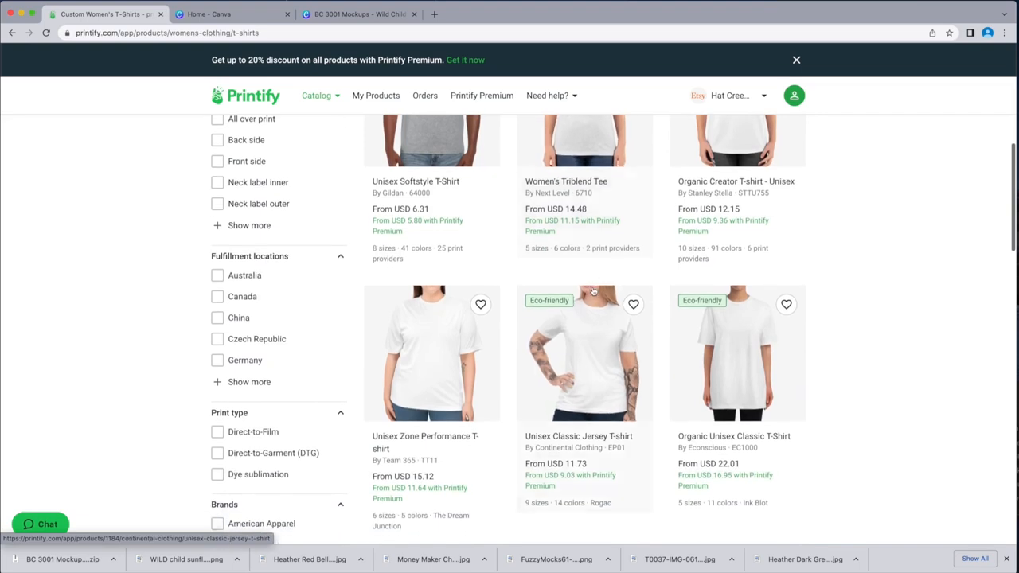
scroll(594, 292, down, 4)
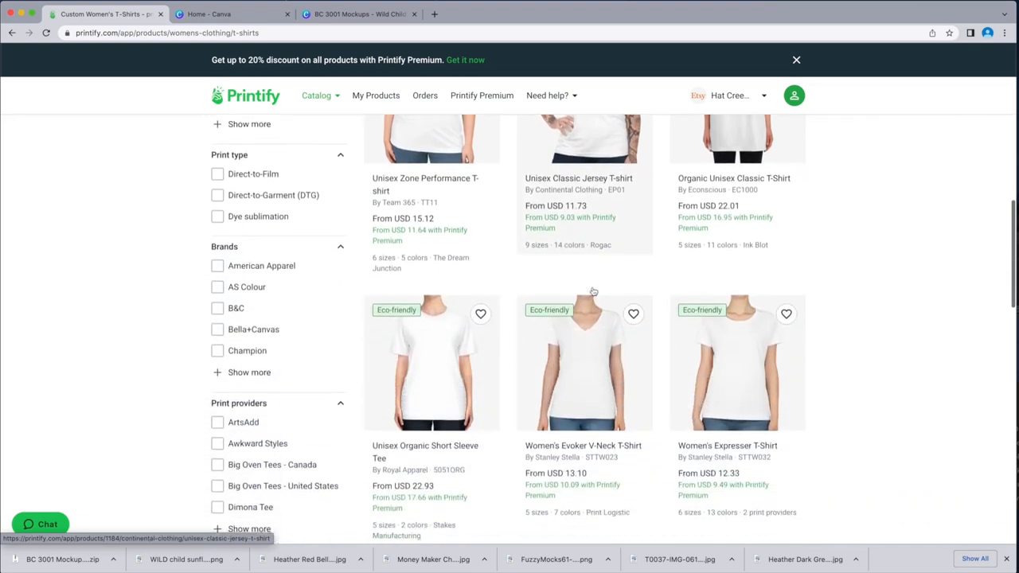
scroll(593, 292, down, 7)
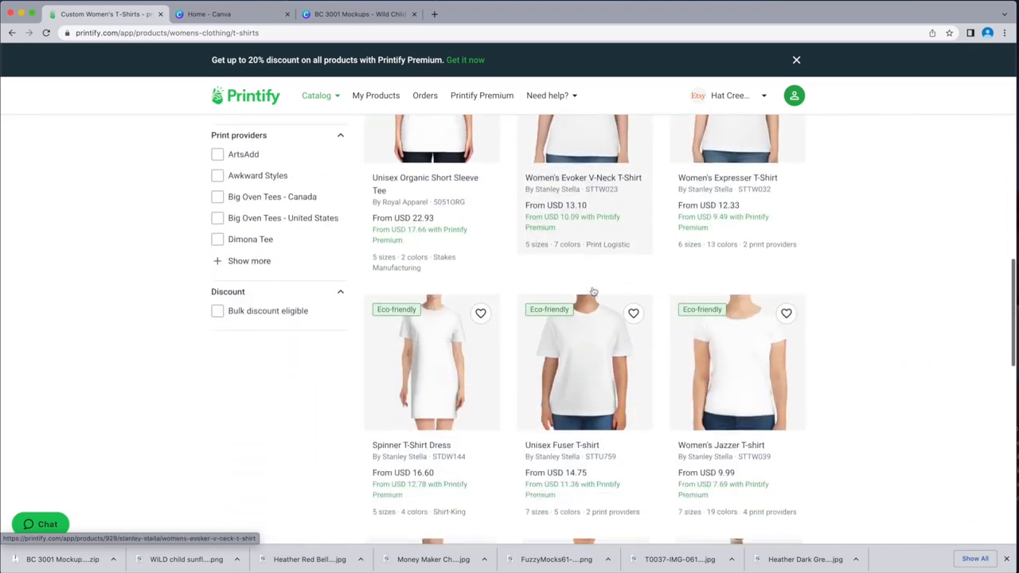
scroll(593, 292, down, 5)
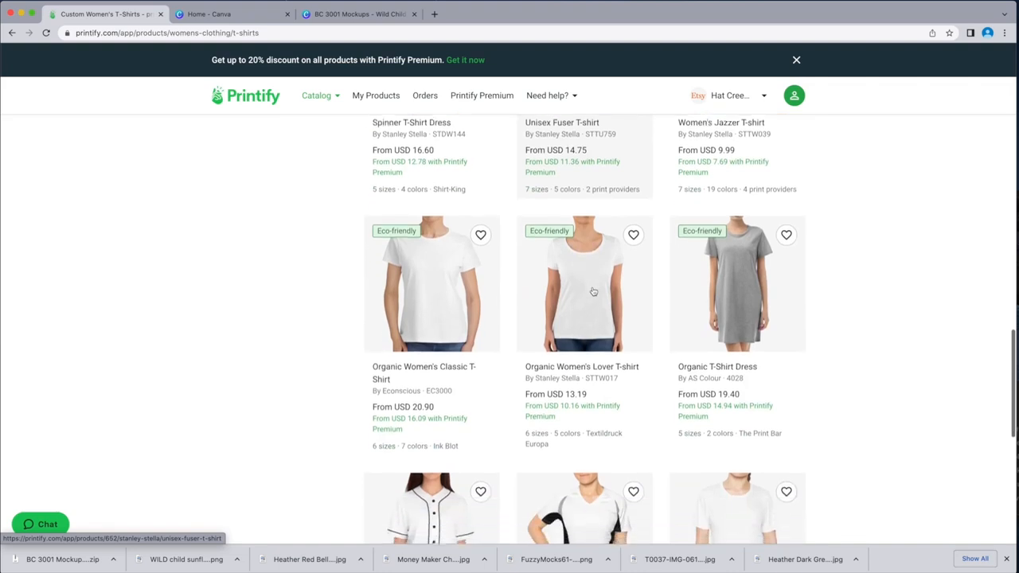
scroll(593, 293, down, 4)
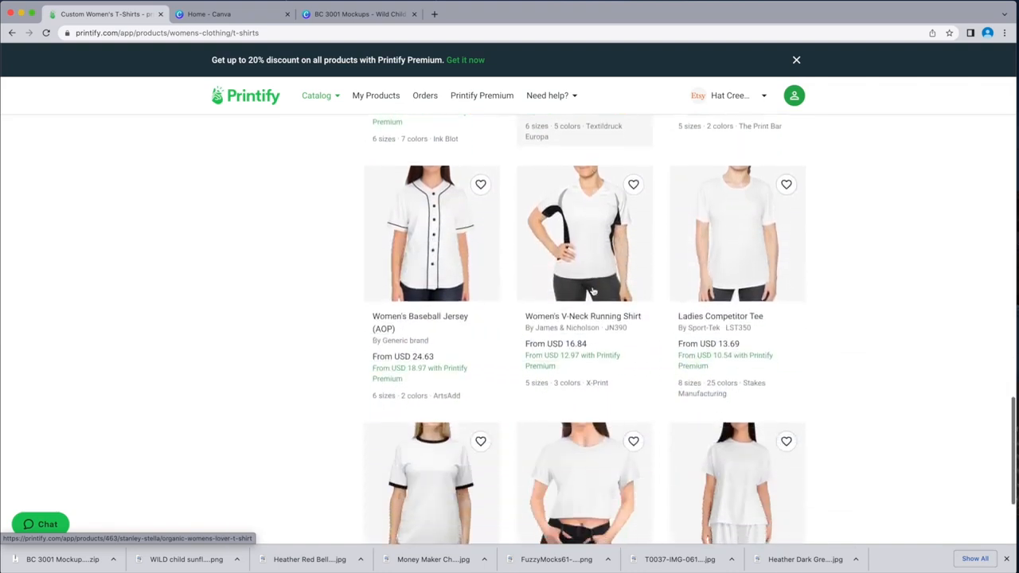
scroll(594, 292, down, 3)
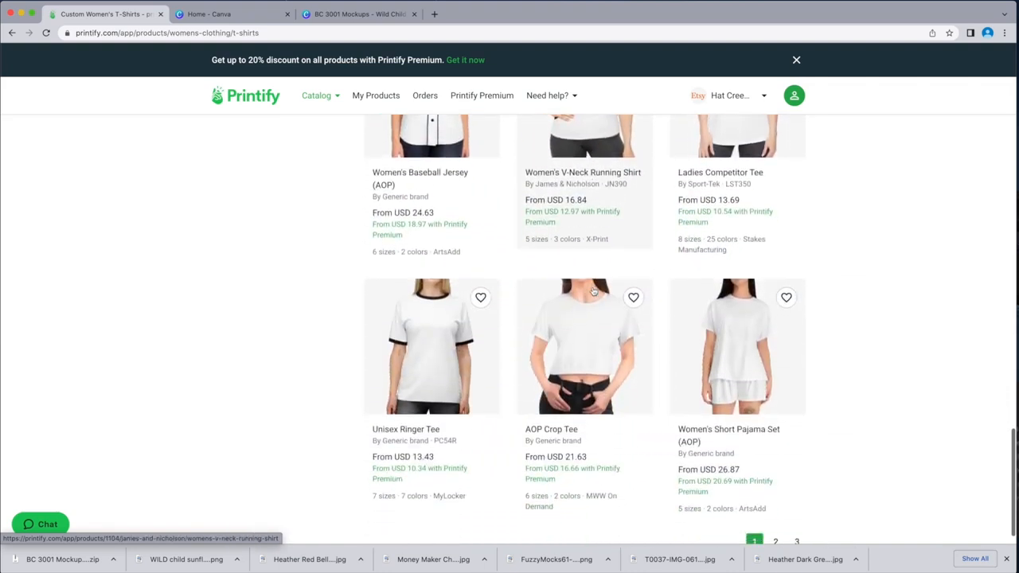
scroll(593, 292, up, 10)
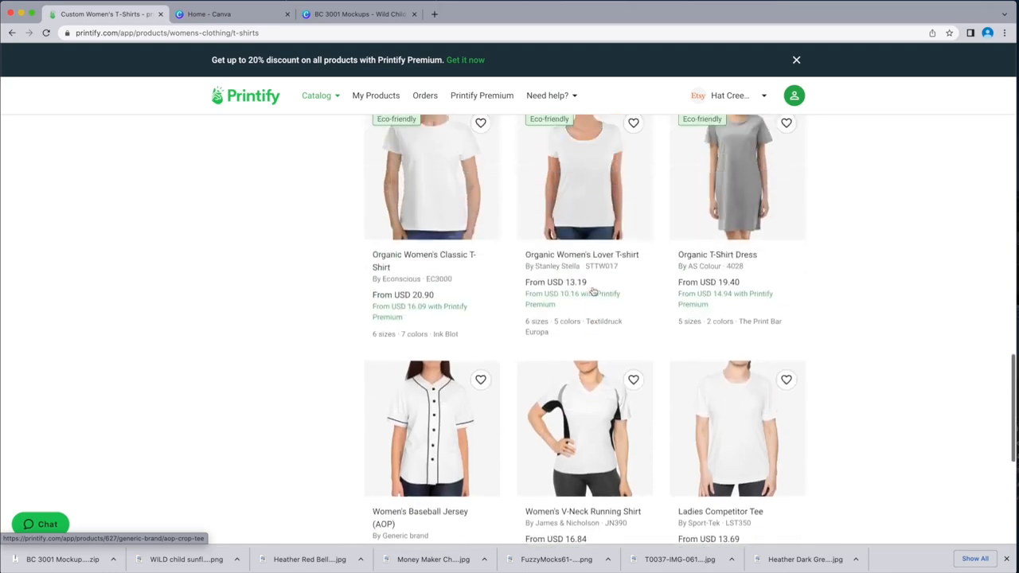
scroll(593, 293, up, 15)
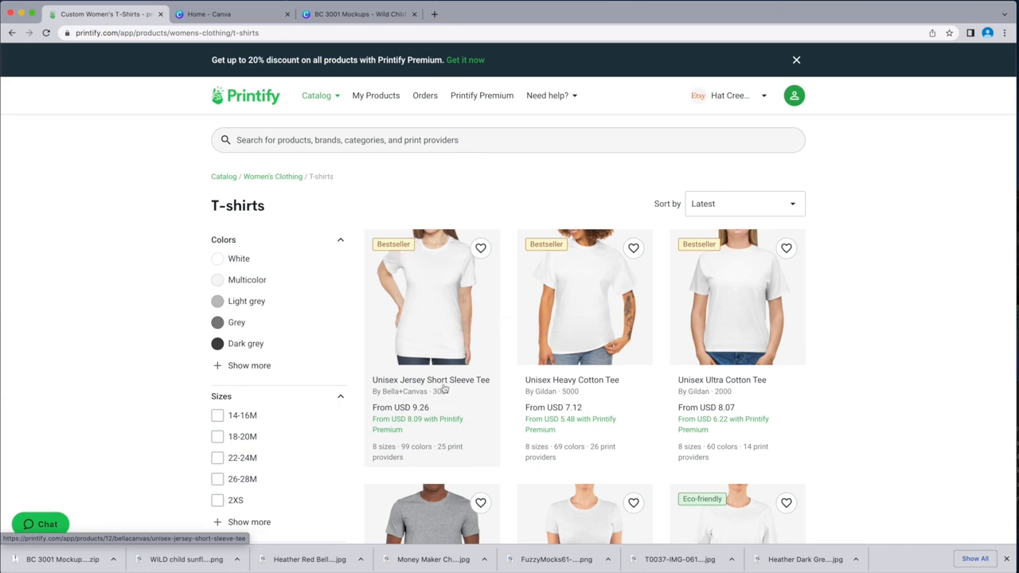
Open the Bella+Canvas 3001 Unisex Jersey Short Sleeve Tee and read its key features, care instructions and size guide
click(430, 327)
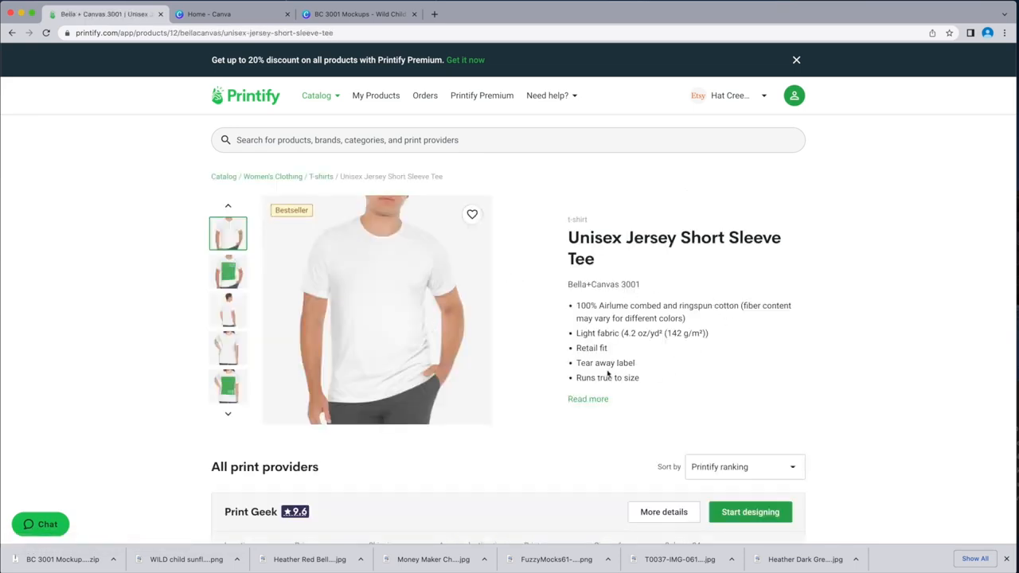
scroll(599, 406, down, 1)
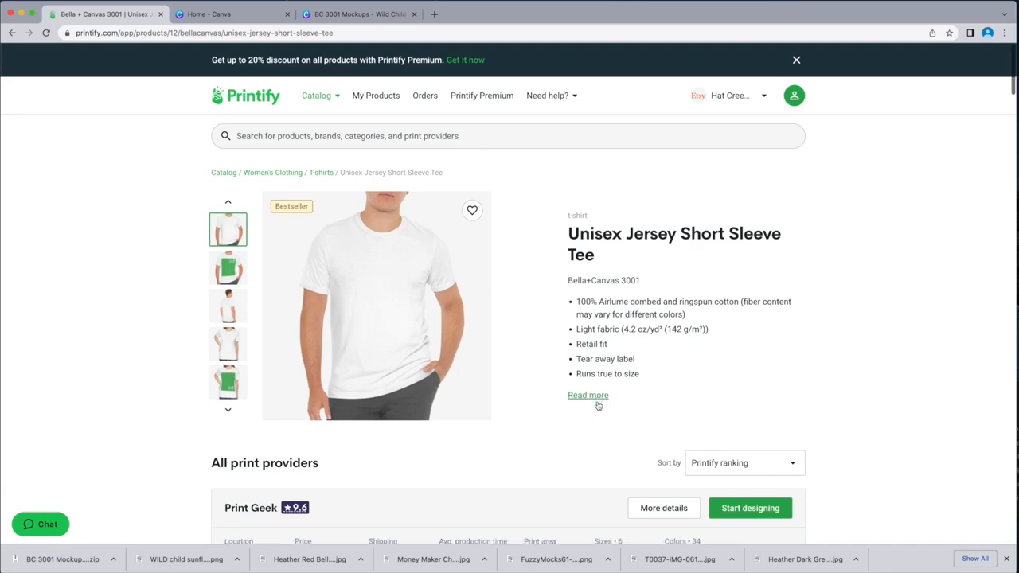
click(597, 404)
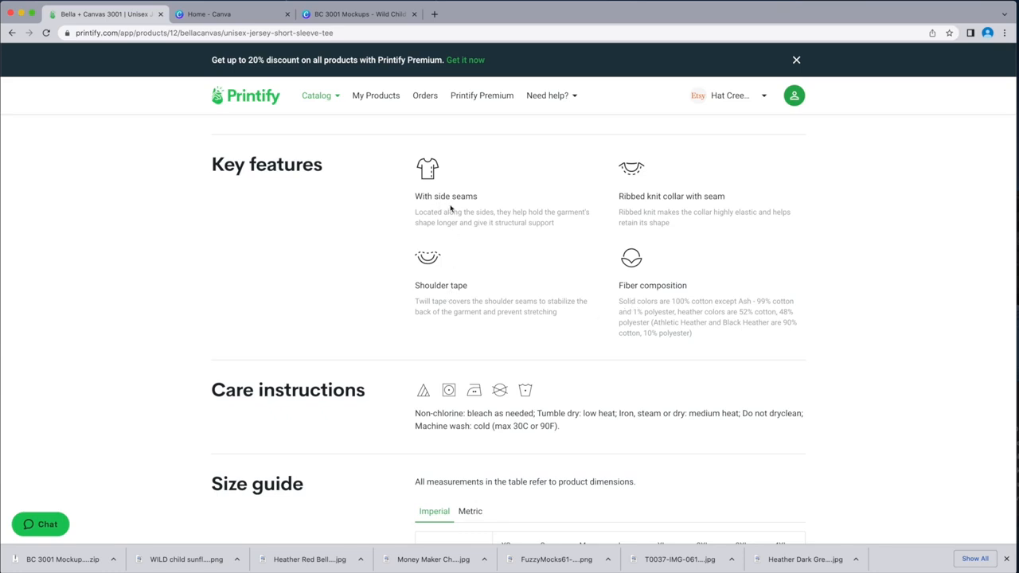
scroll(502, 438, down, 3)
scroll(499, 431, down, 3)
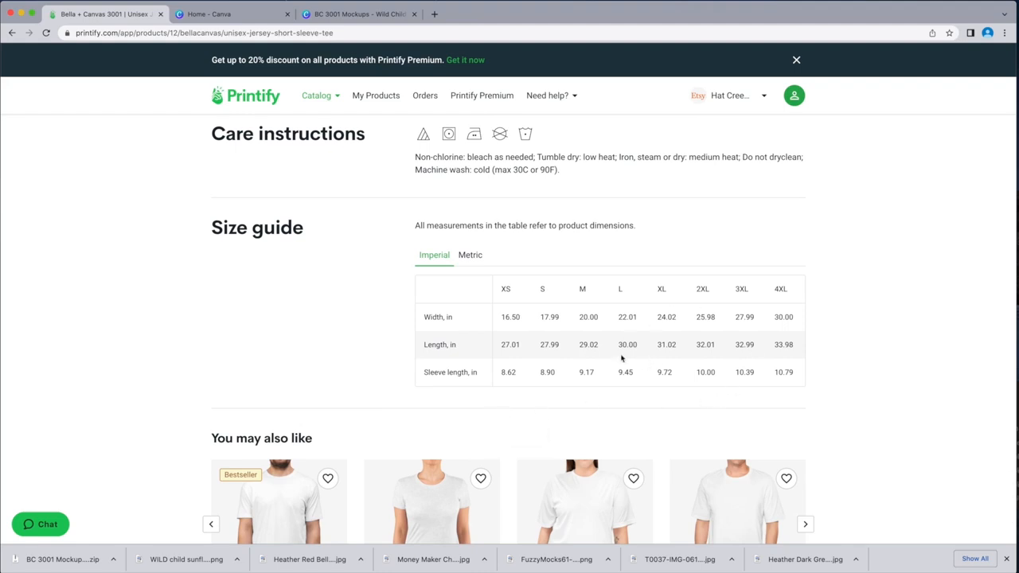
scroll(502, 374, down, 3)
Compare the tee's print providers by location, price, shipping, production time, print areas, sizes and colors
scroll(502, 375, up, 10)
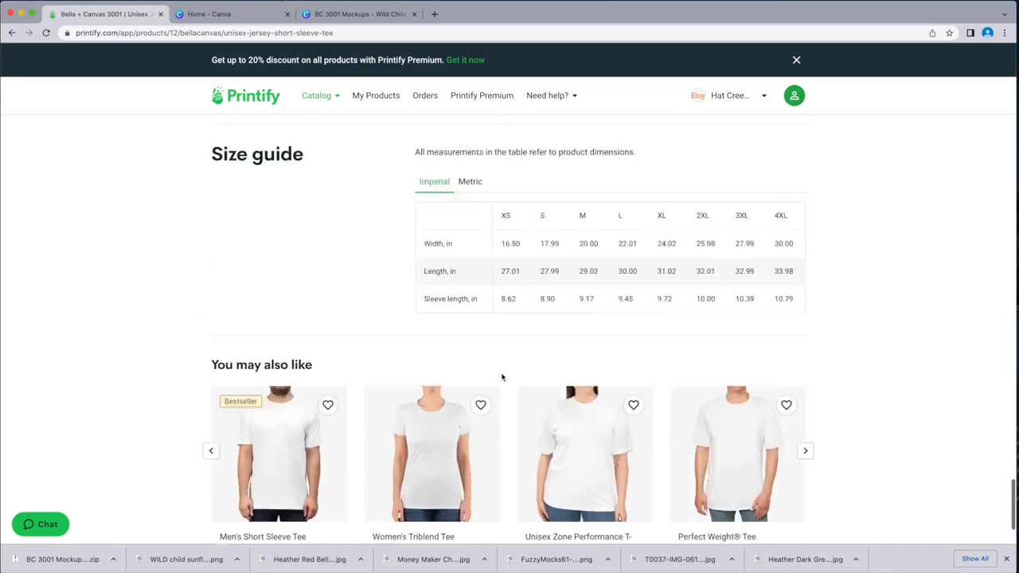
scroll(502, 377, up, 12)
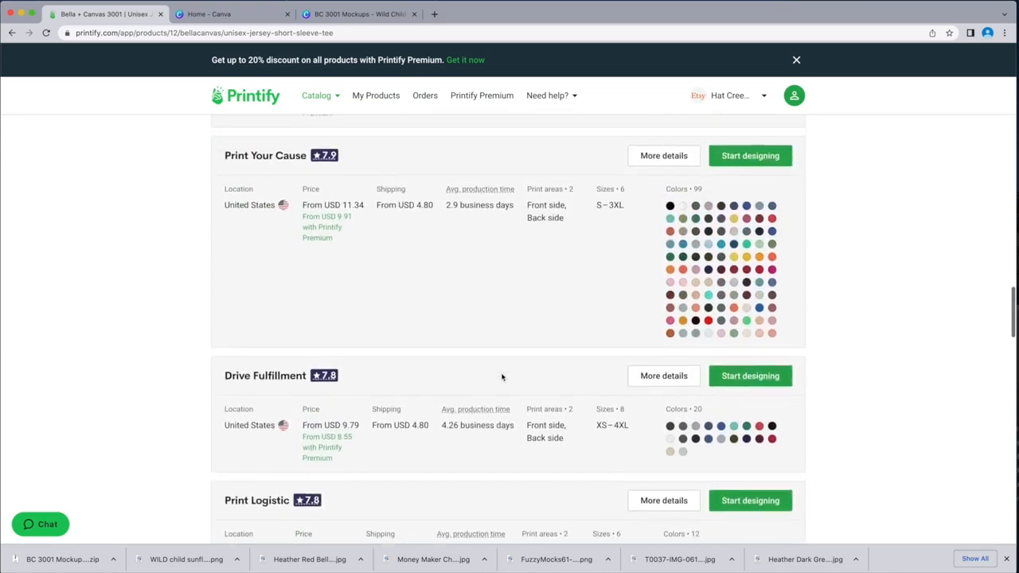
scroll(502, 377, up, 12)
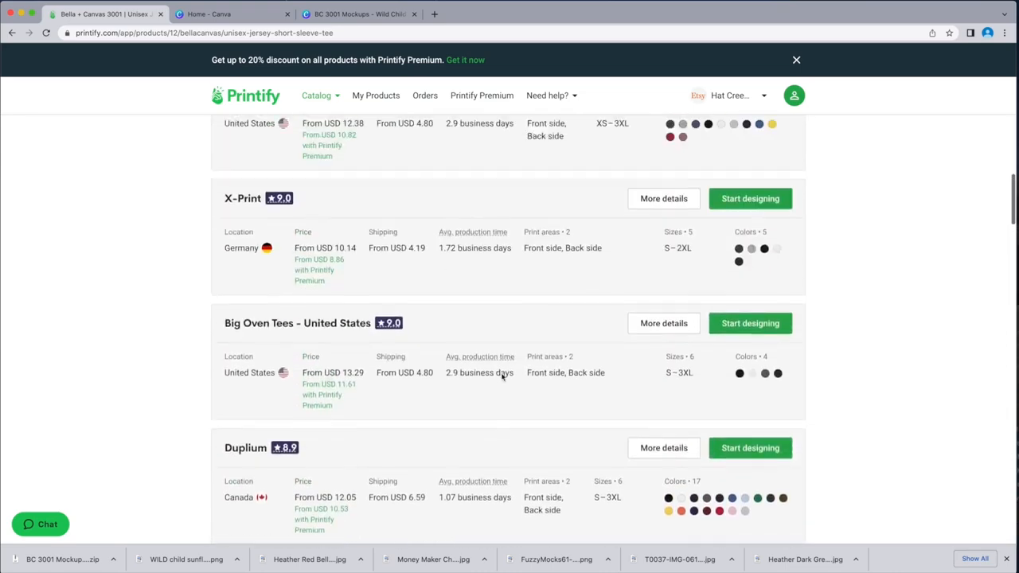
scroll(502, 376, up, 12)
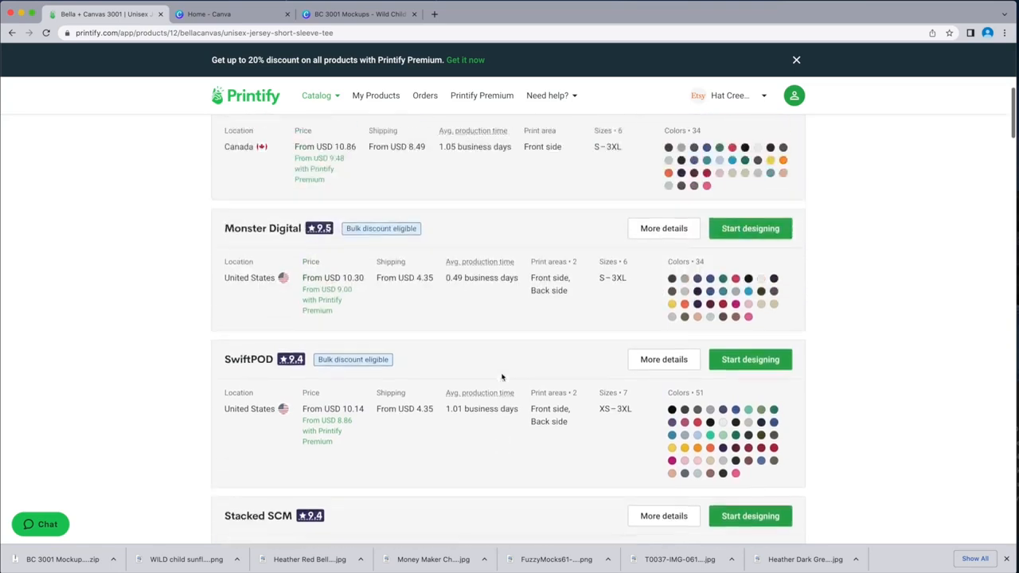
scroll(502, 376, up, 4)
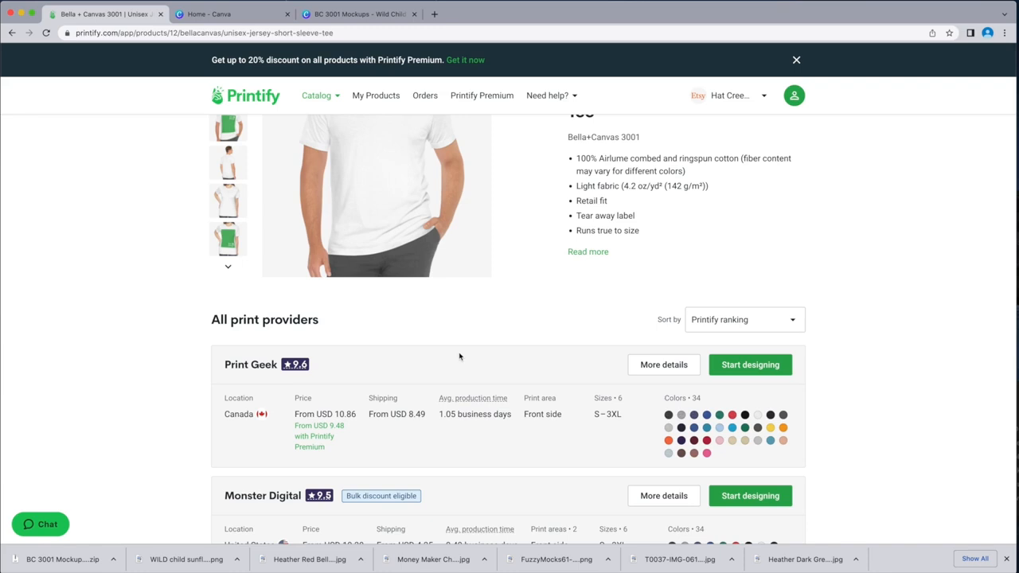
scroll(460, 357, down, 5)
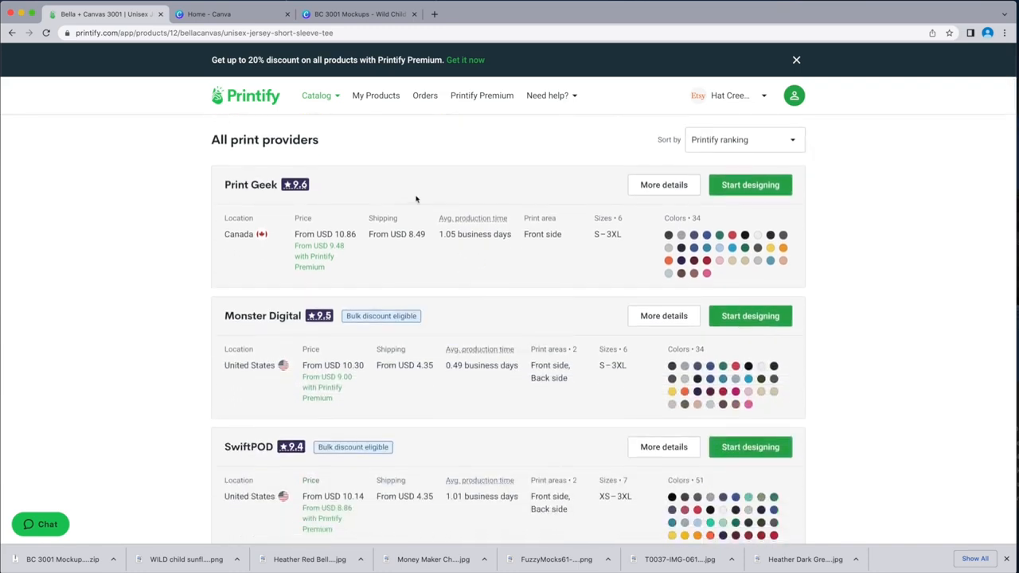
scroll(415, 199, down, 3)
scroll(415, 200, up, 3)
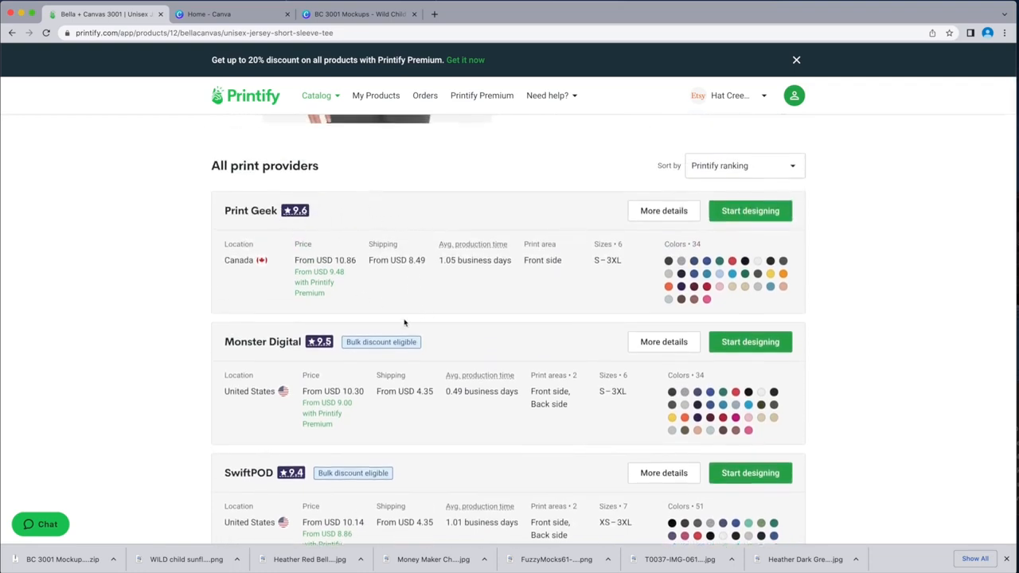
scroll(406, 323, down, 2)
scroll(406, 323, down, 2)
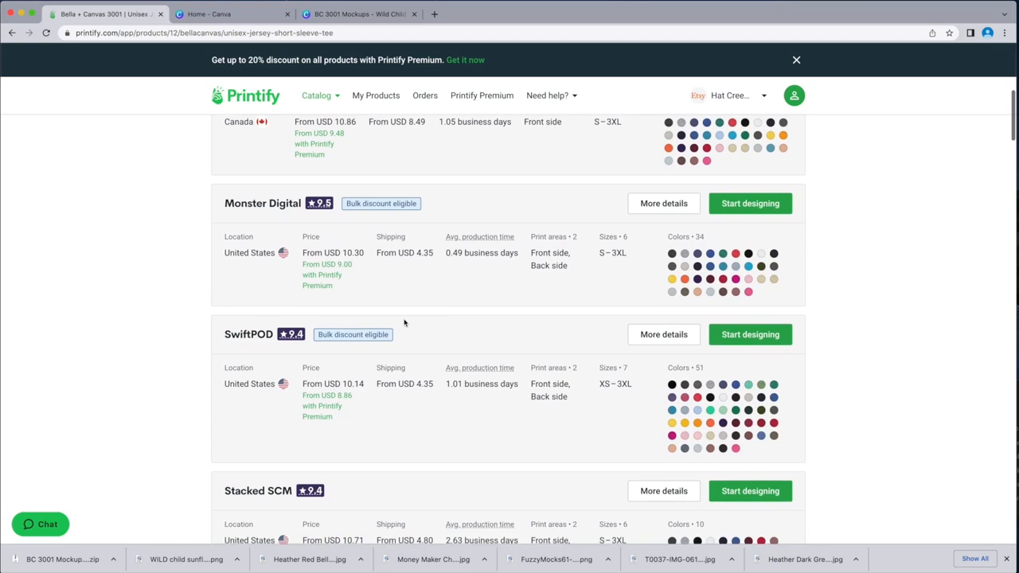
scroll(405, 322, down, 1)
scroll(404, 323, down, 6)
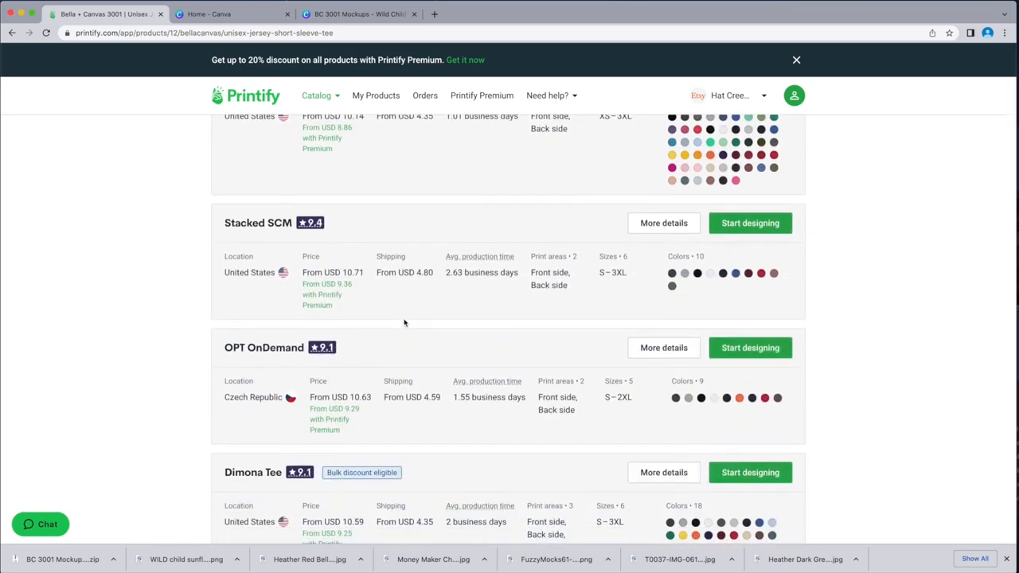
scroll(405, 323, up, 6)
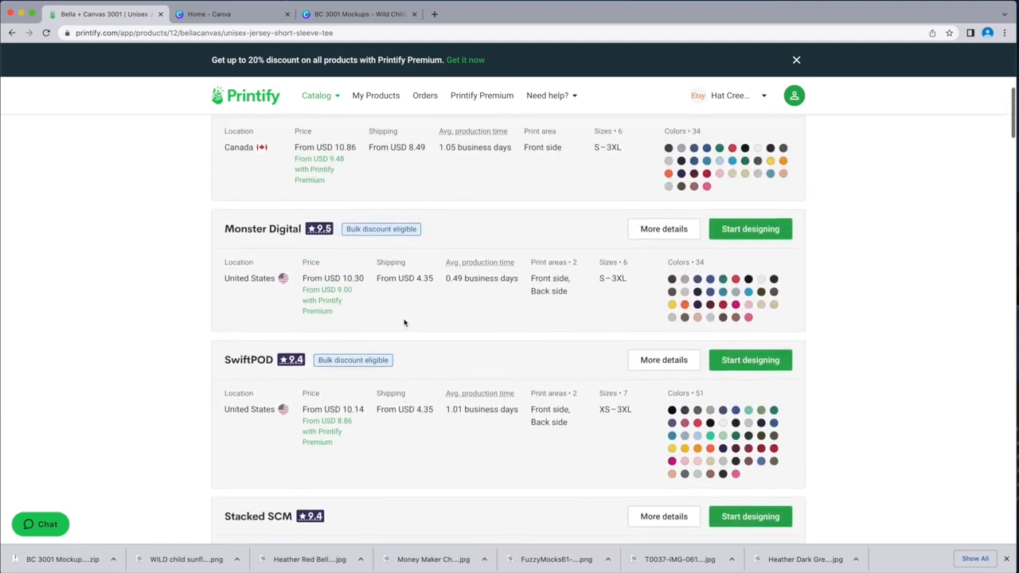
scroll(405, 322, up, 3)
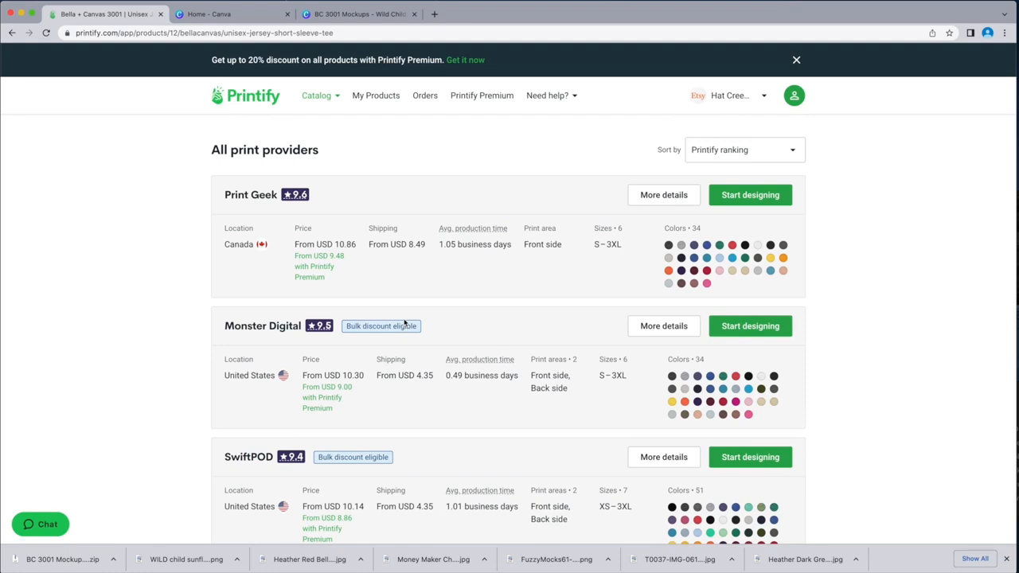
scroll(553, 199, down, 1)
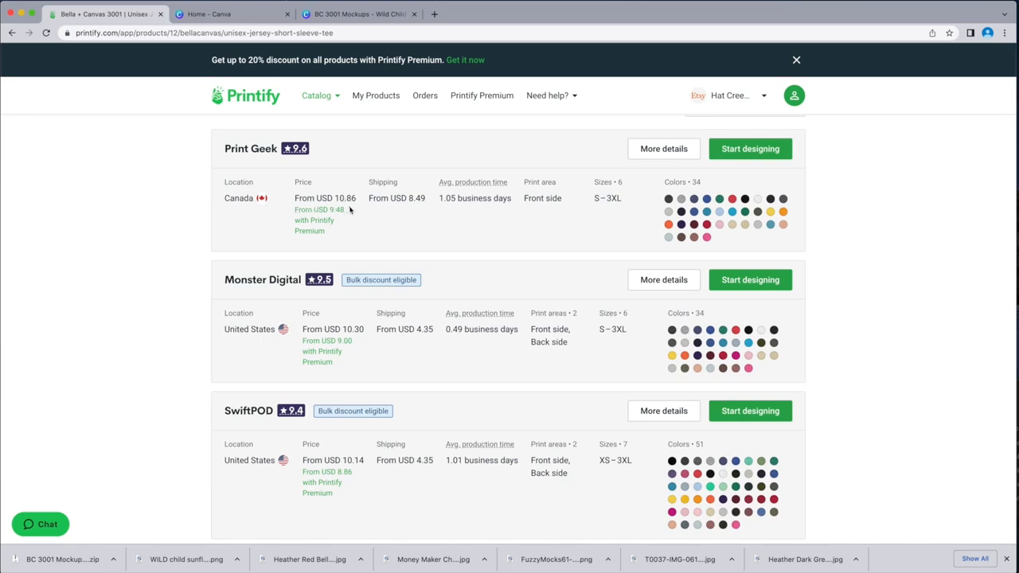
scroll(346, 327, down, 1)
scroll(342, 319, up, 1)
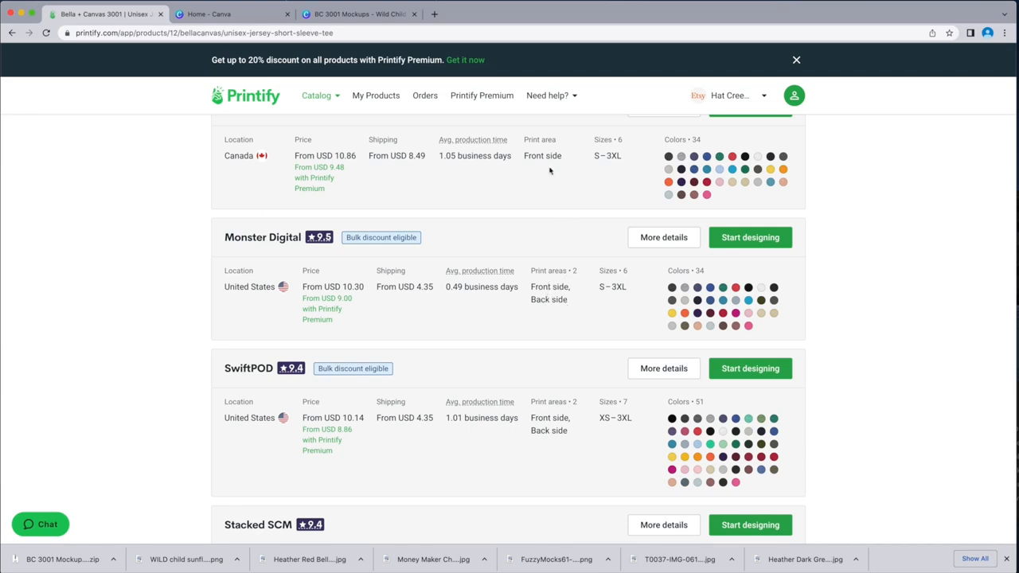
scroll(544, 164, up, 1)
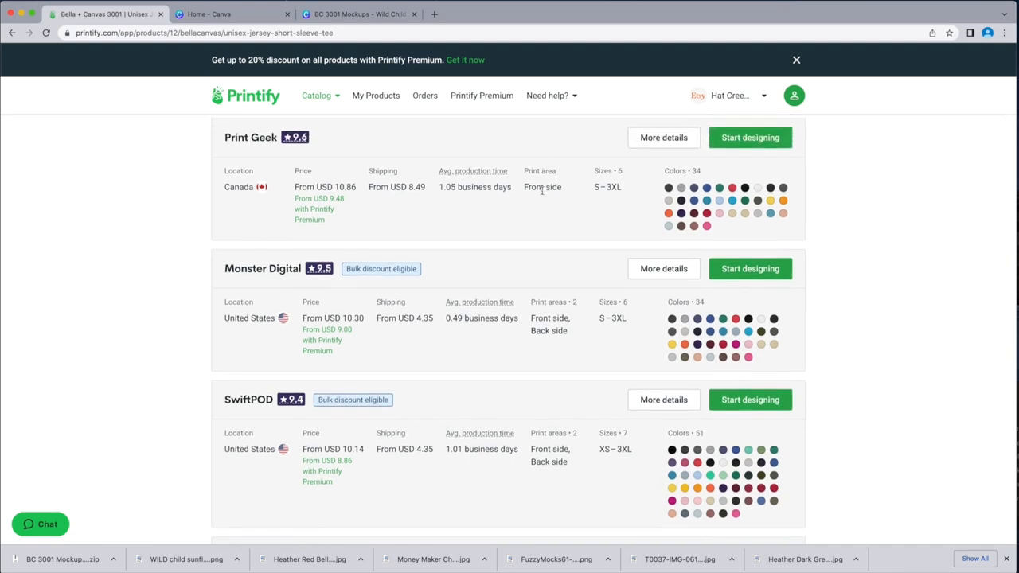
scroll(570, 329, down, 1)
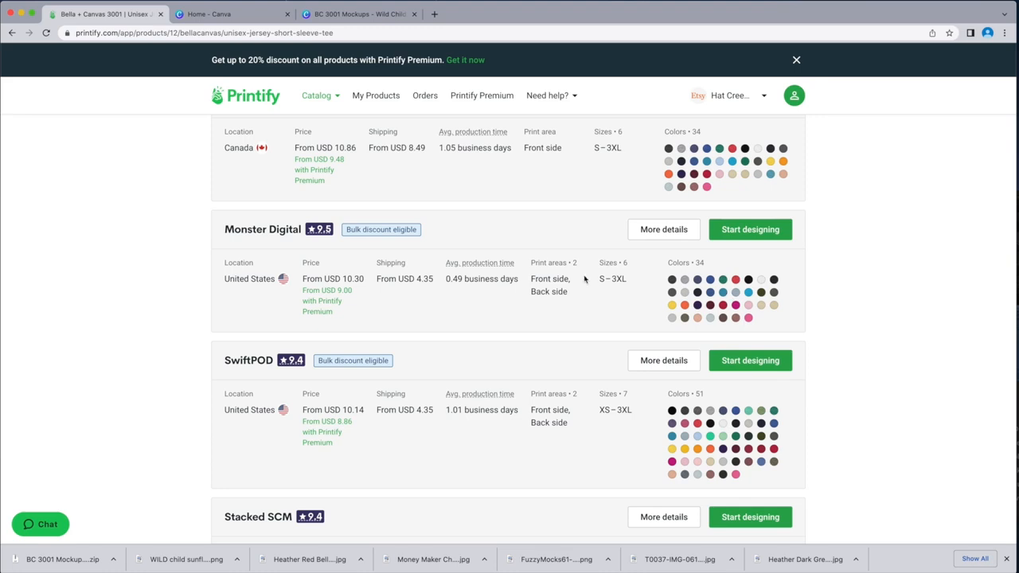
Open Monster Digital's provider details for the tee and read its shipping rates and production information
click(665, 232)
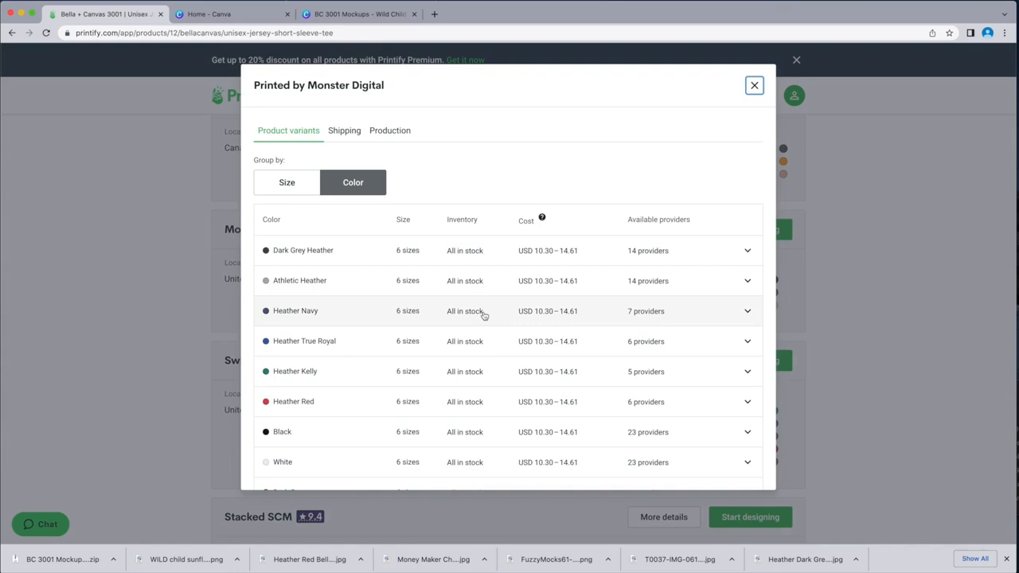
click(345, 133)
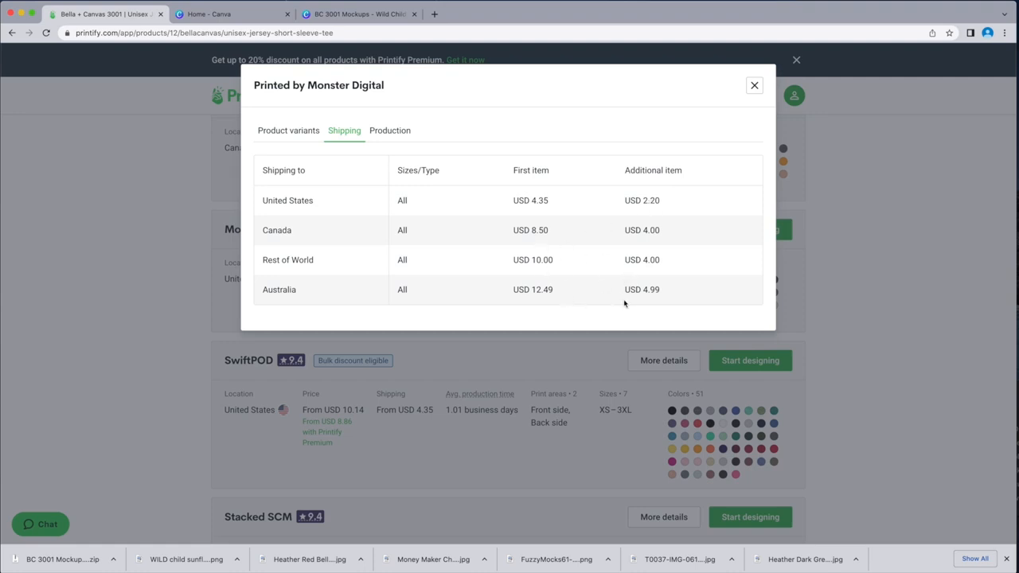
click(390, 132)
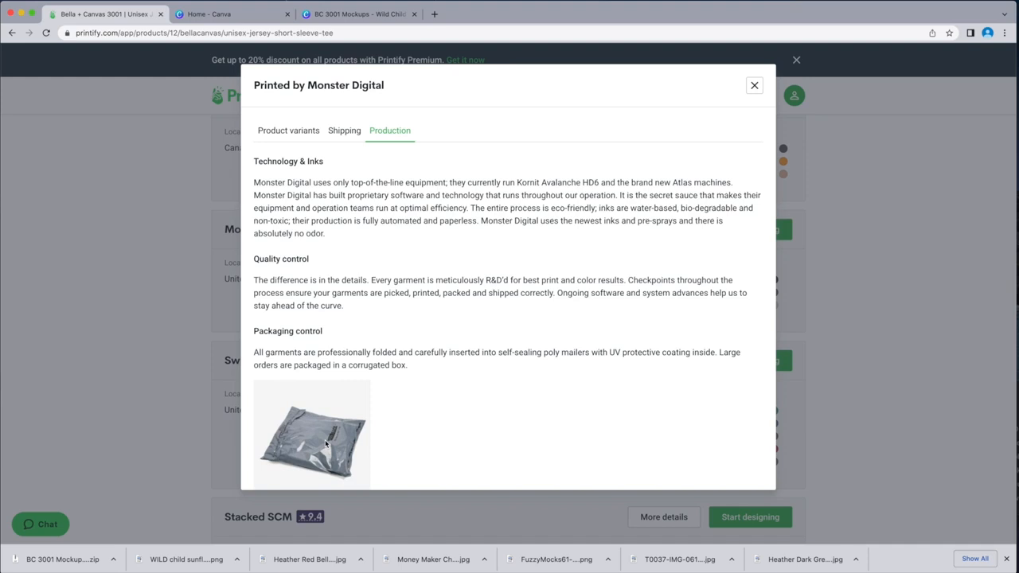
Review Monster Digital's product variants by color, including their sizes, inventory and cost
click(299, 134)
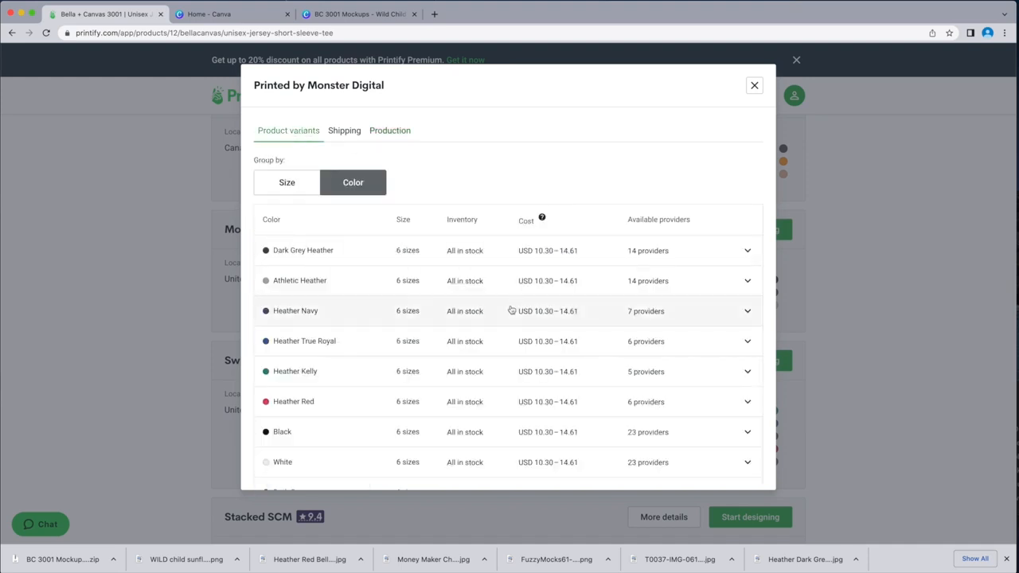
scroll(512, 311, down, 2)
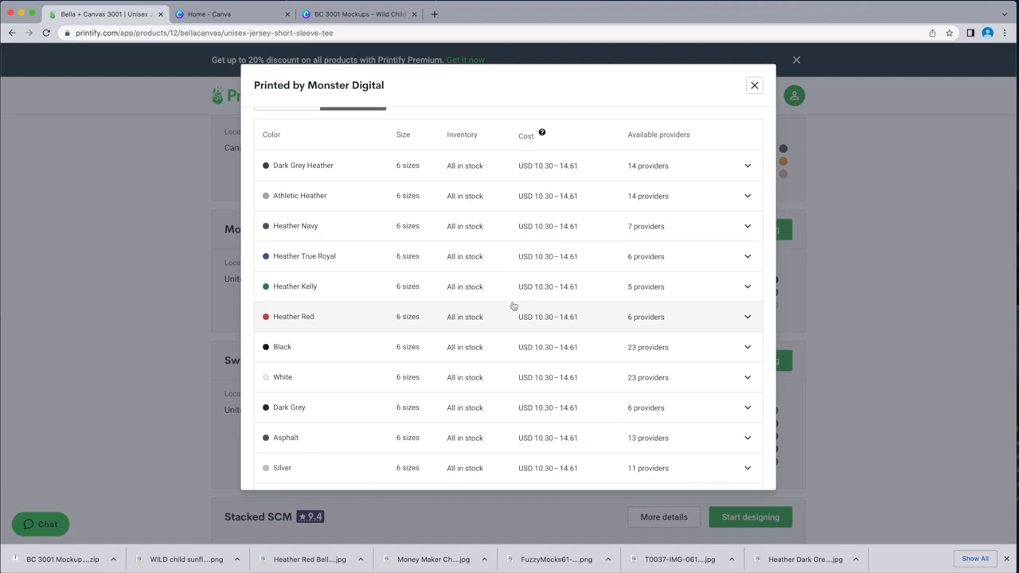
scroll(514, 306, up, 1)
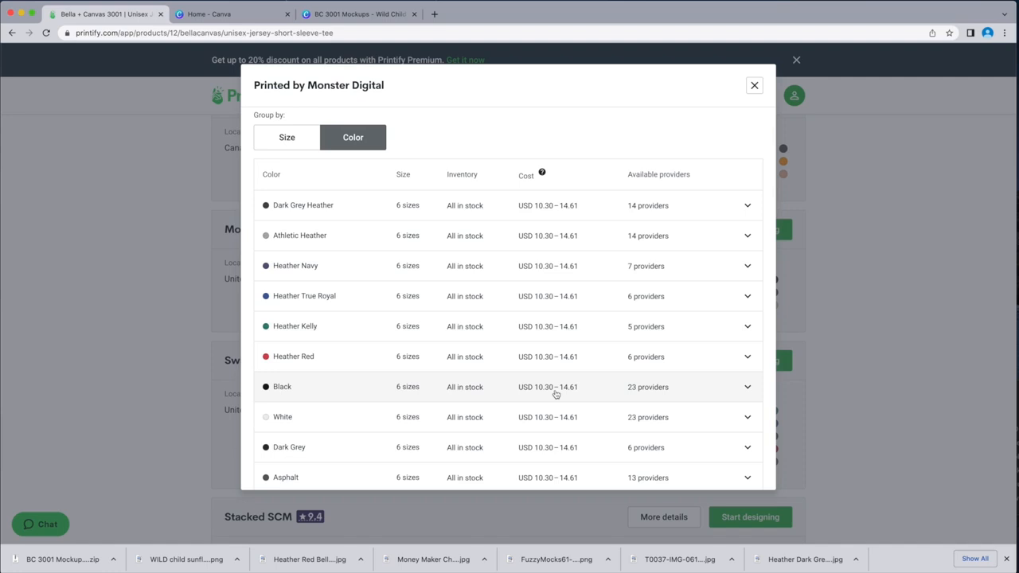
scroll(555, 394, down, 6)
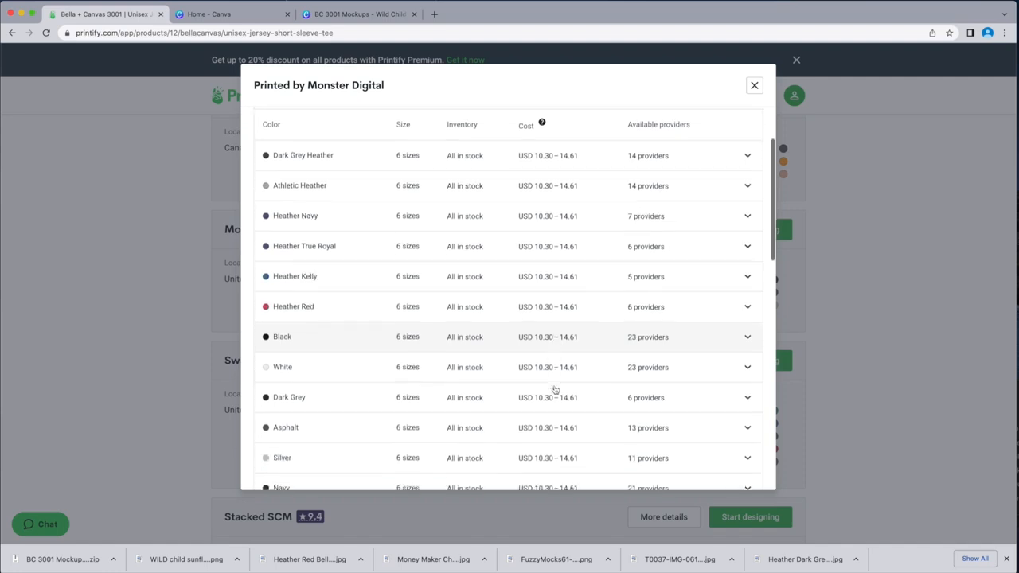
scroll(556, 389, down, 7)
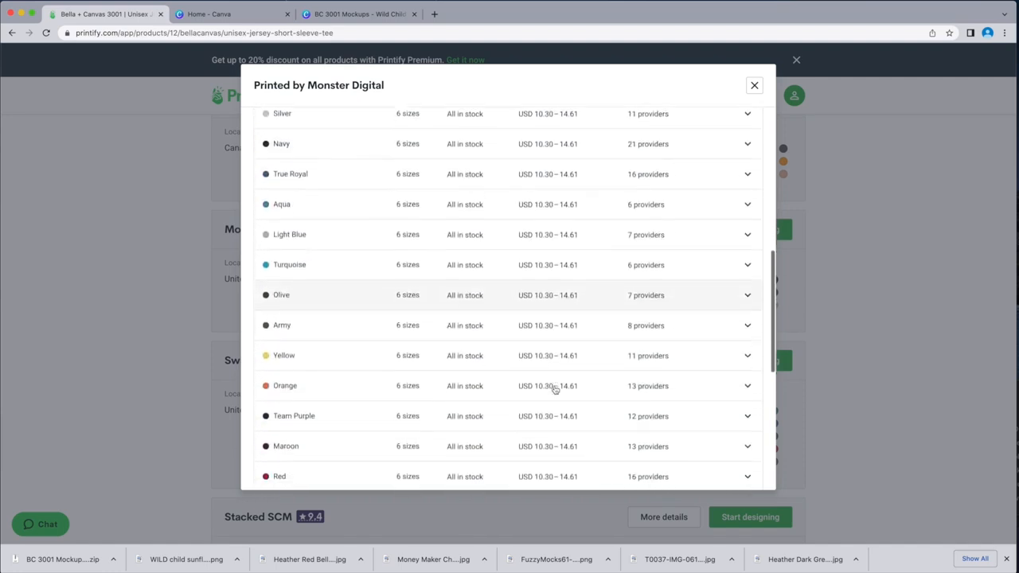
scroll(555, 390, down, 5)
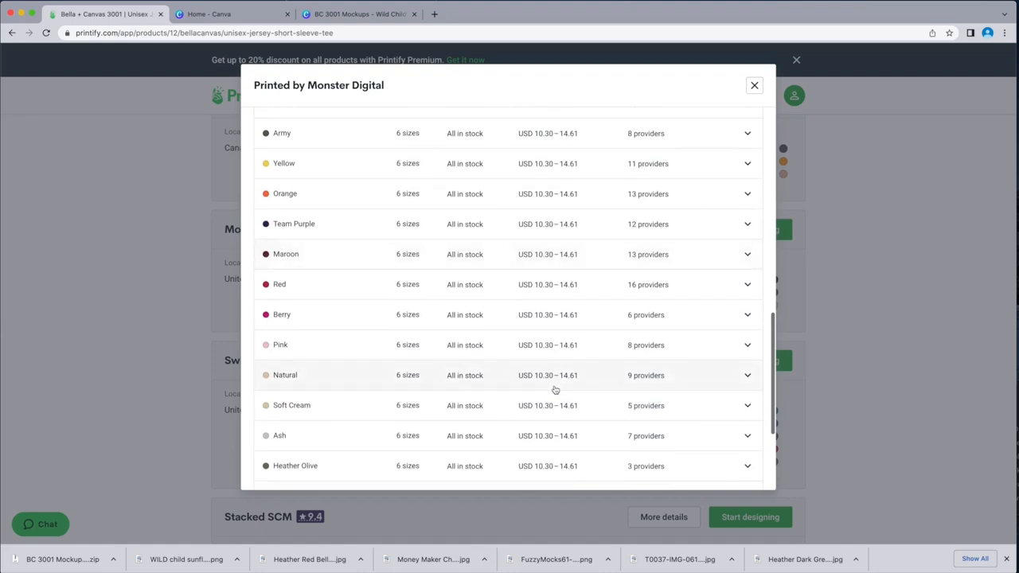
scroll(555, 389, down, 2)
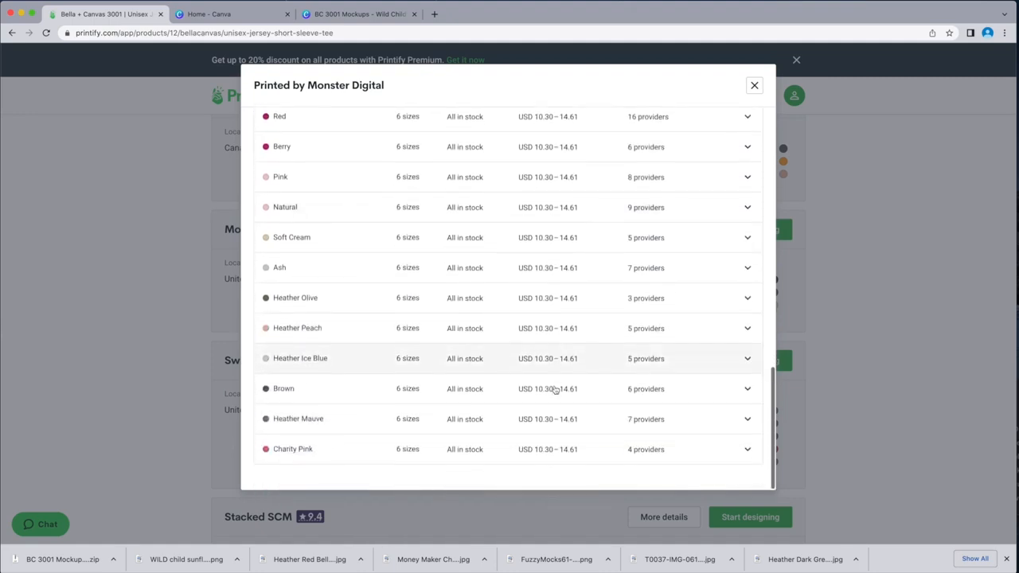
scroll(555, 389, up, 15)
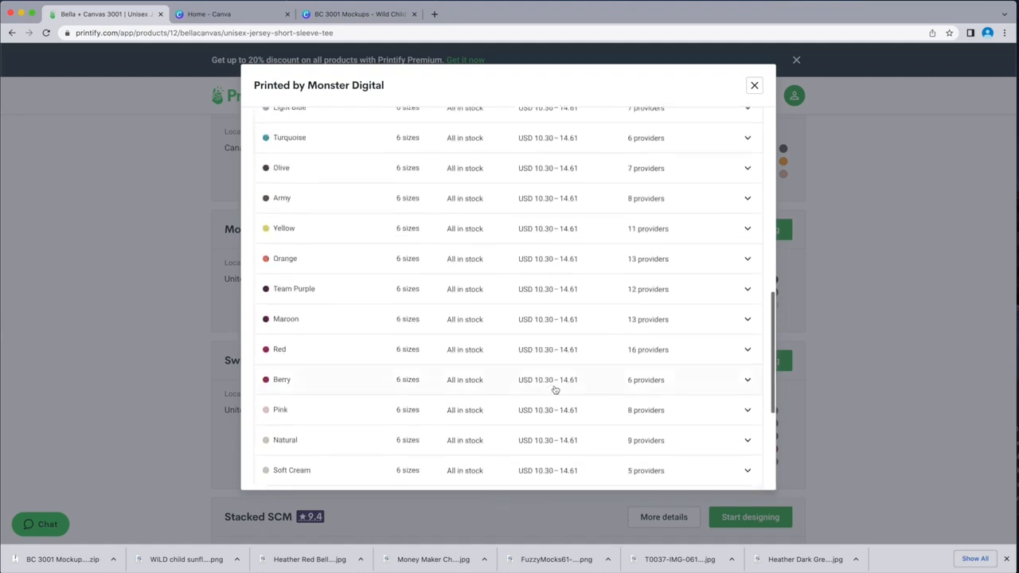
scroll(555, 390, up, 7)
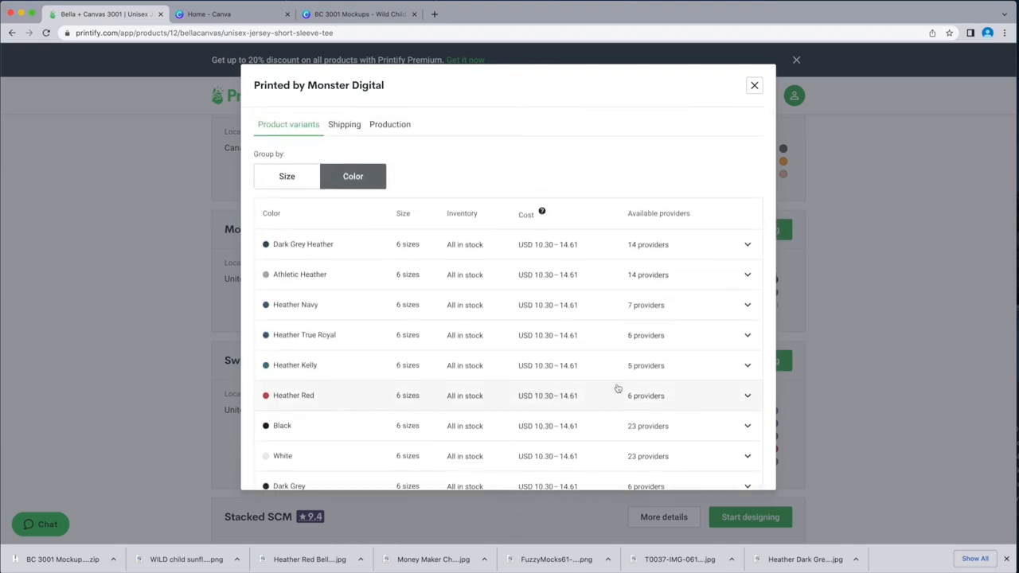
Check how many providers offer each of Monster Digital's shirt colors, and close the provider details
scroll(646, 386, down, 2)
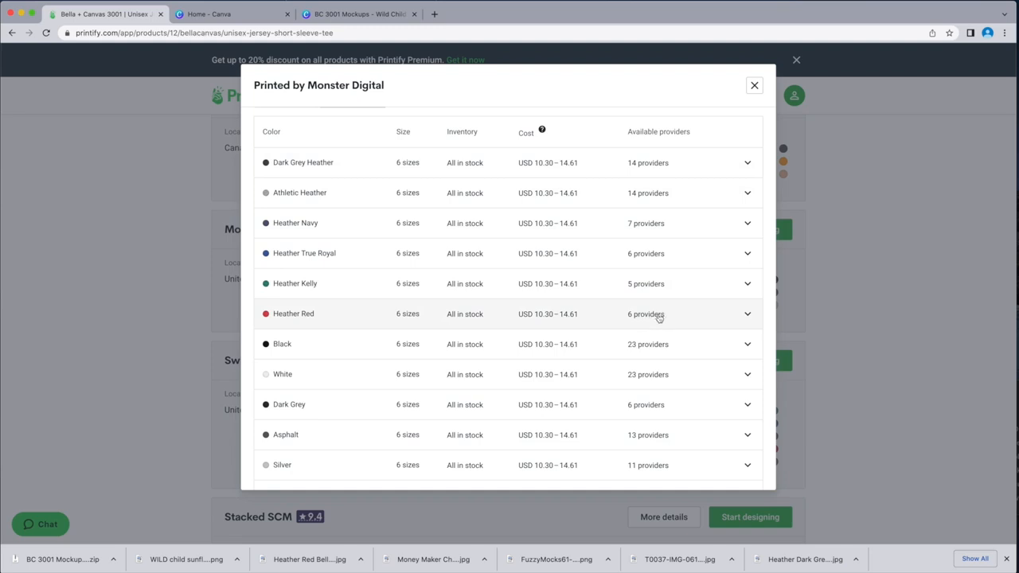
scroll(659, 317, down, 10)
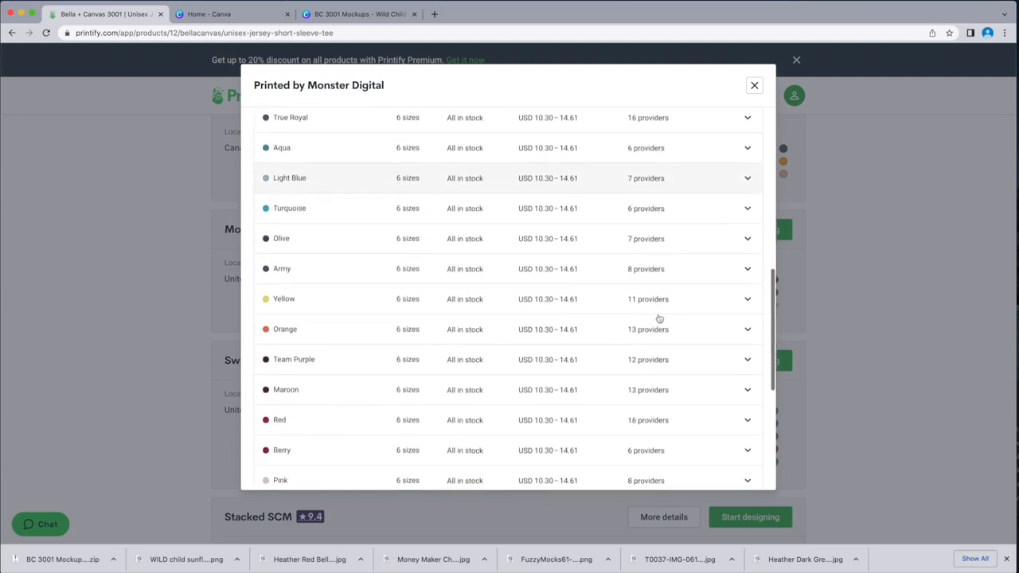
scroll(659, 318, down, 5)
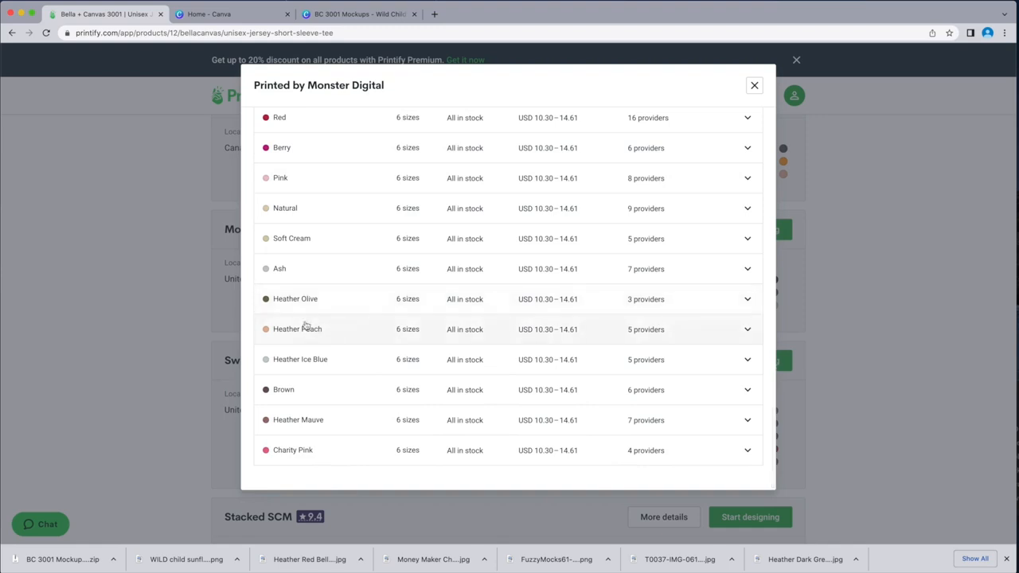
mouse_move(306, 307)
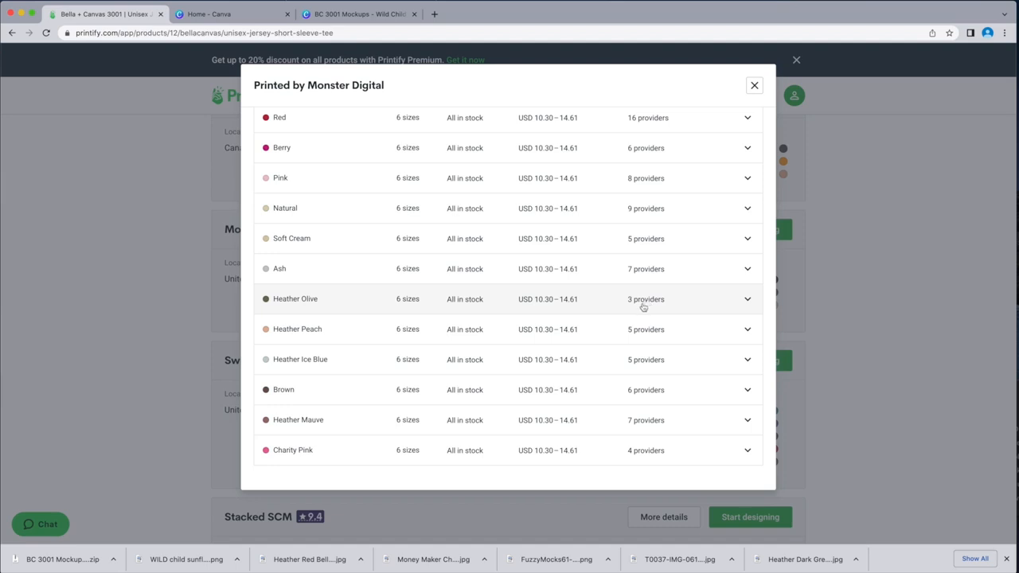
scroll(641, 307, up, 3)
scroll(641, 307, up, 10)
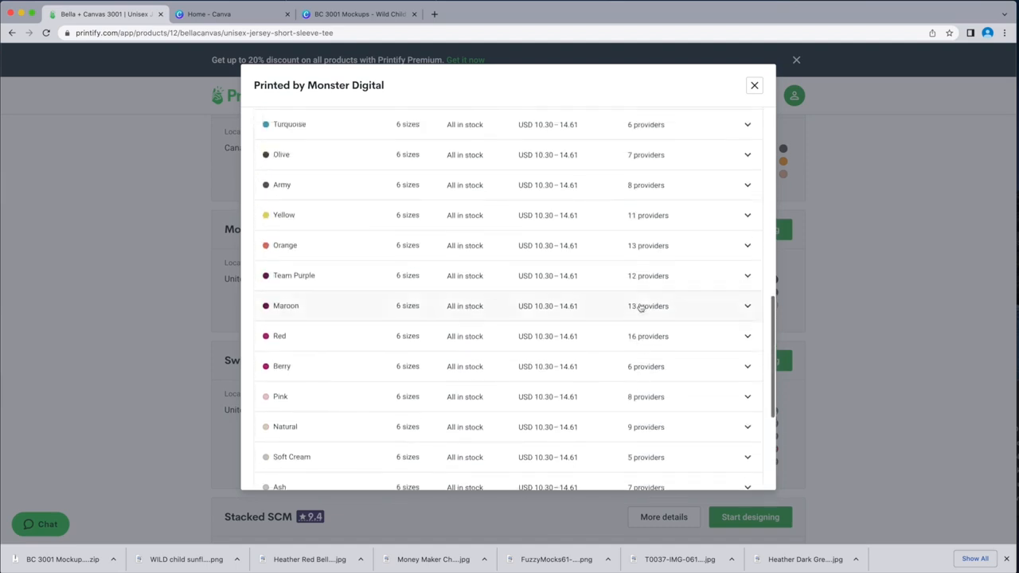
scroll(641, 307, up, 4)
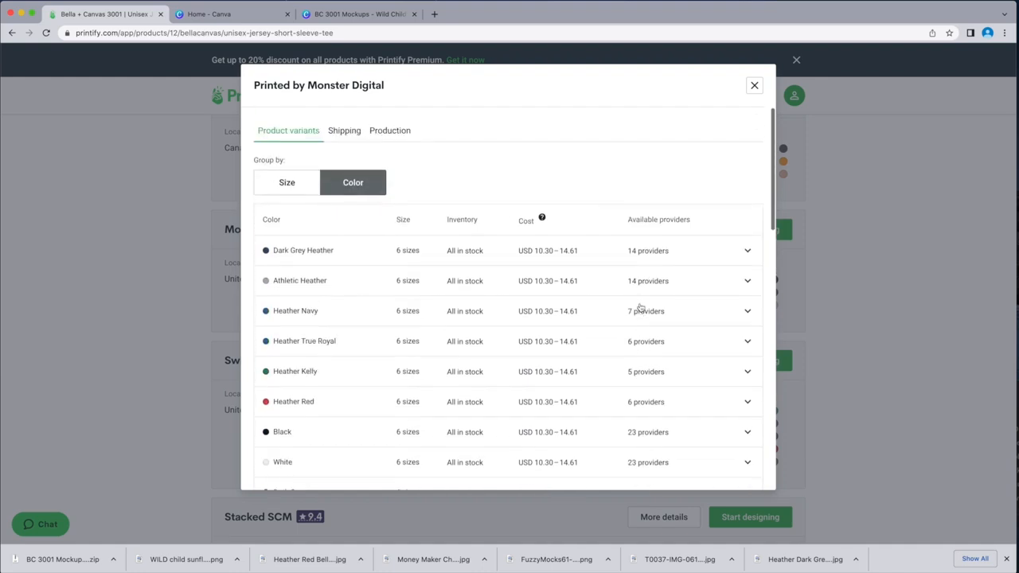
scroll(642, 307, down, 2)
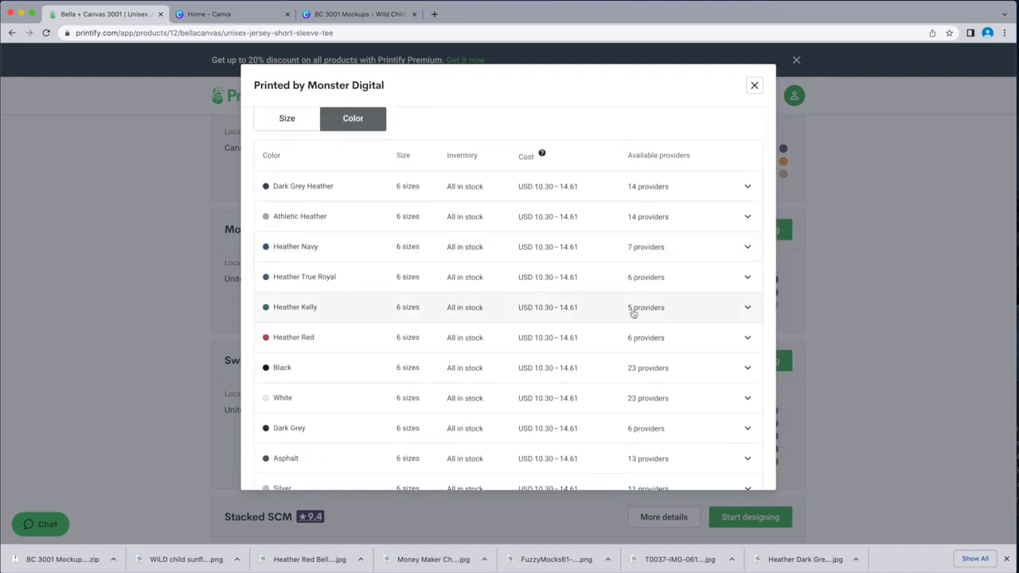
scroll(534, 316, up, 2)
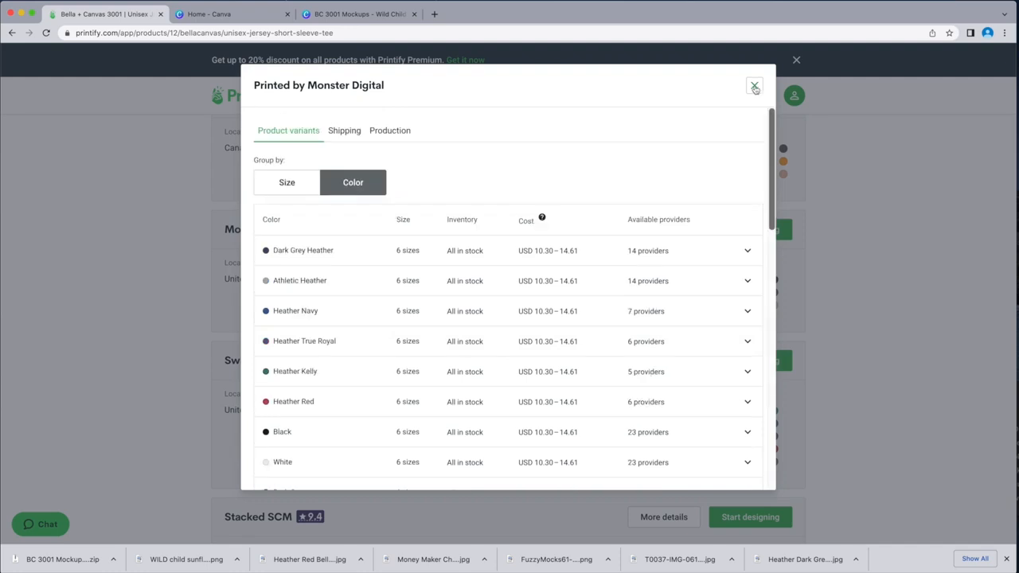
click(755, 87)
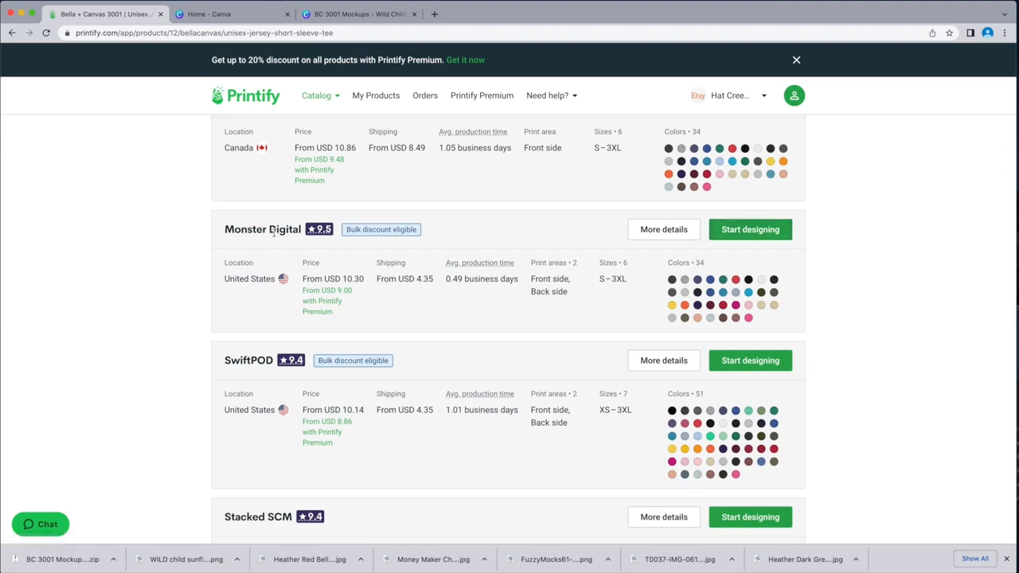
Start designing the tee with Monster Digital and upload "WILD child sunflower tshirt.png" from Downloads onto the front side
click(750, 230)
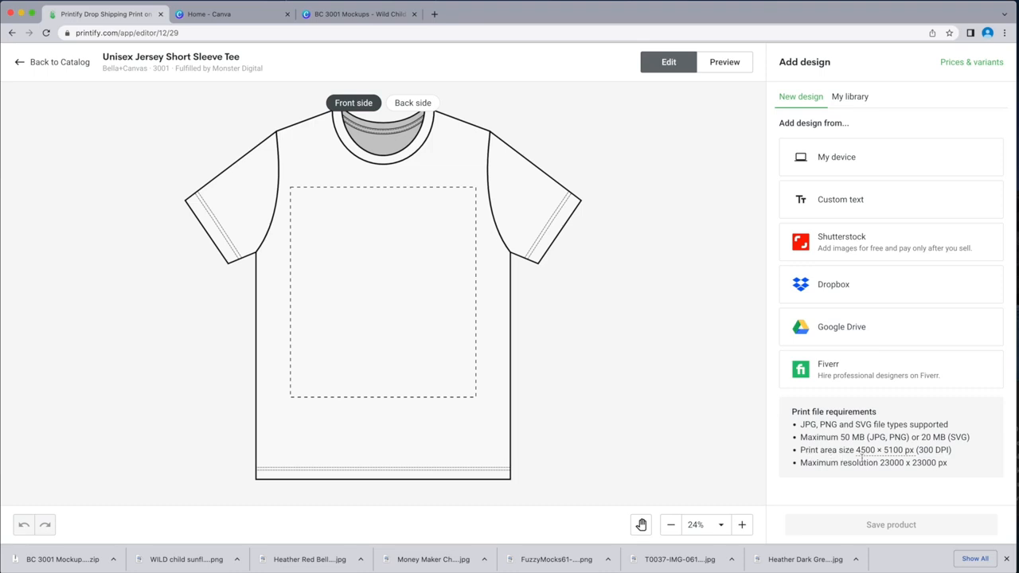
mouse_move(892, 454)
click(845, 160)
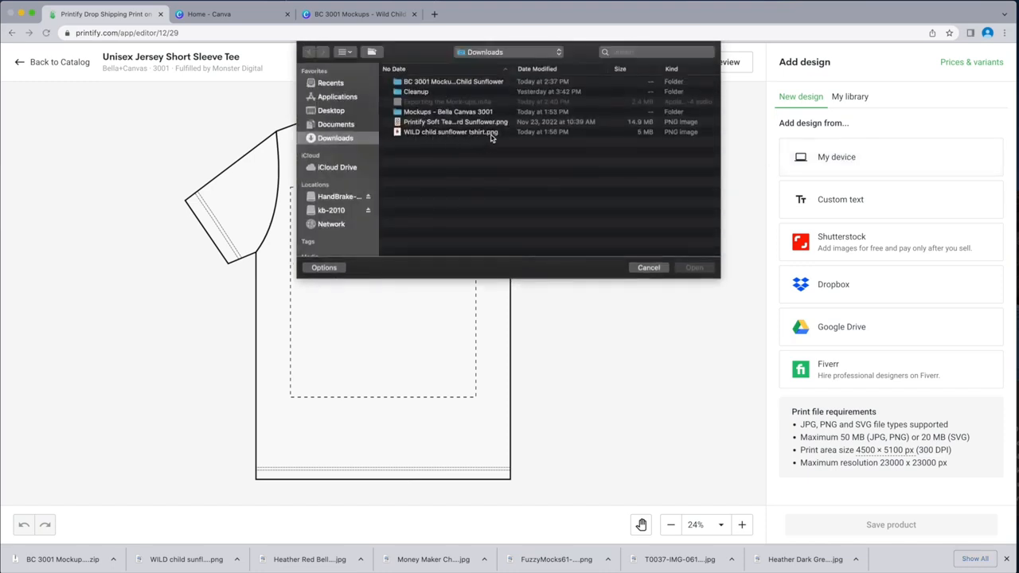
click(448, 135)
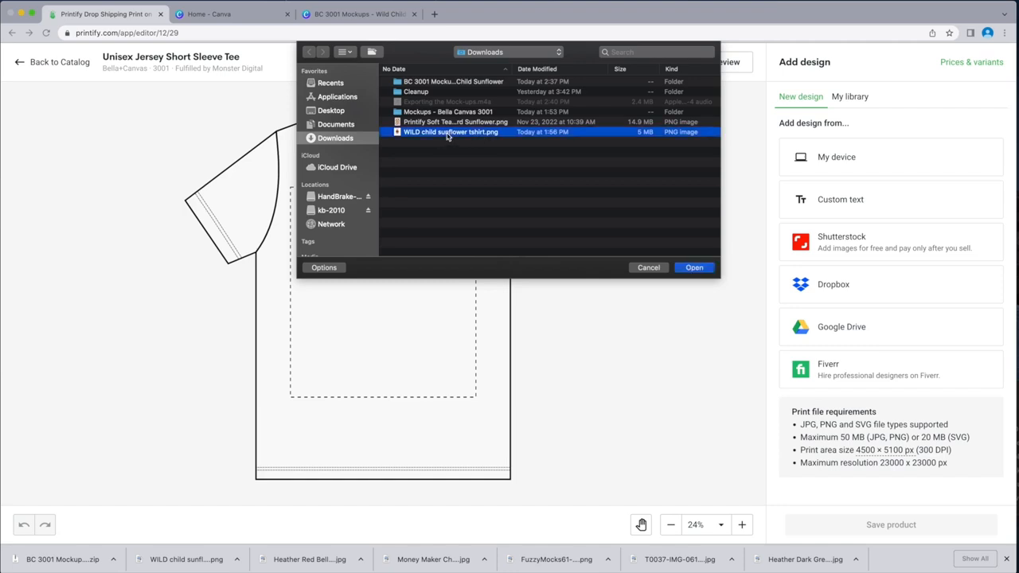
click(695, 268)
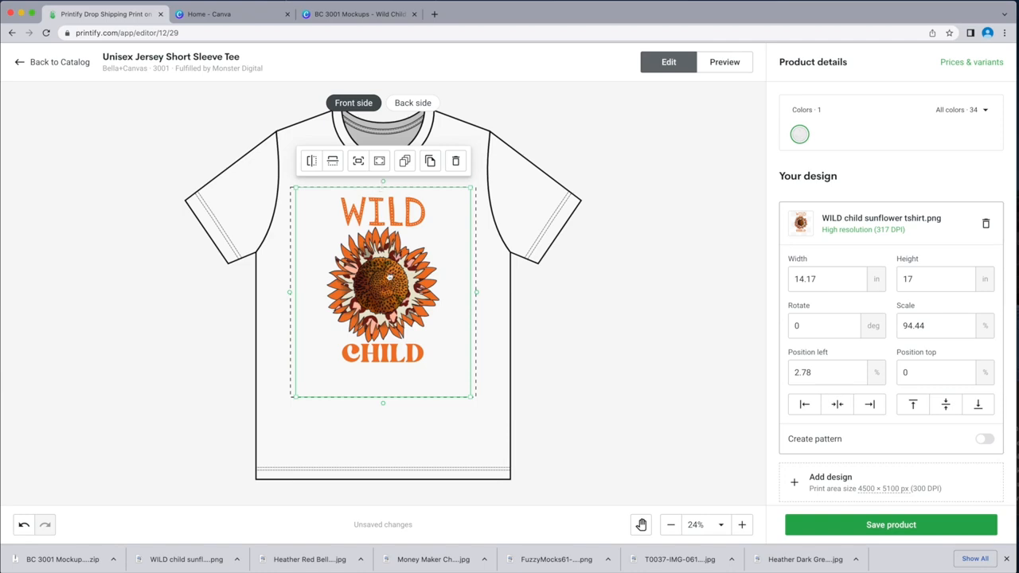
Shift the sunflower design slightly down in the front print area to a top position of about 0.76%, keeping it horizontally centered
drag(391, 277, 392, 278)
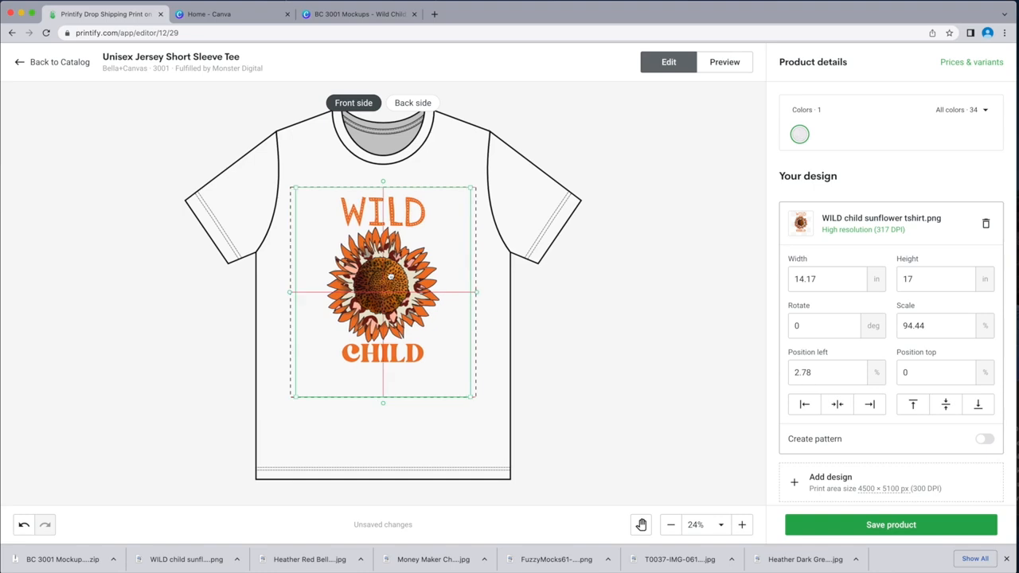
click(390, 277)
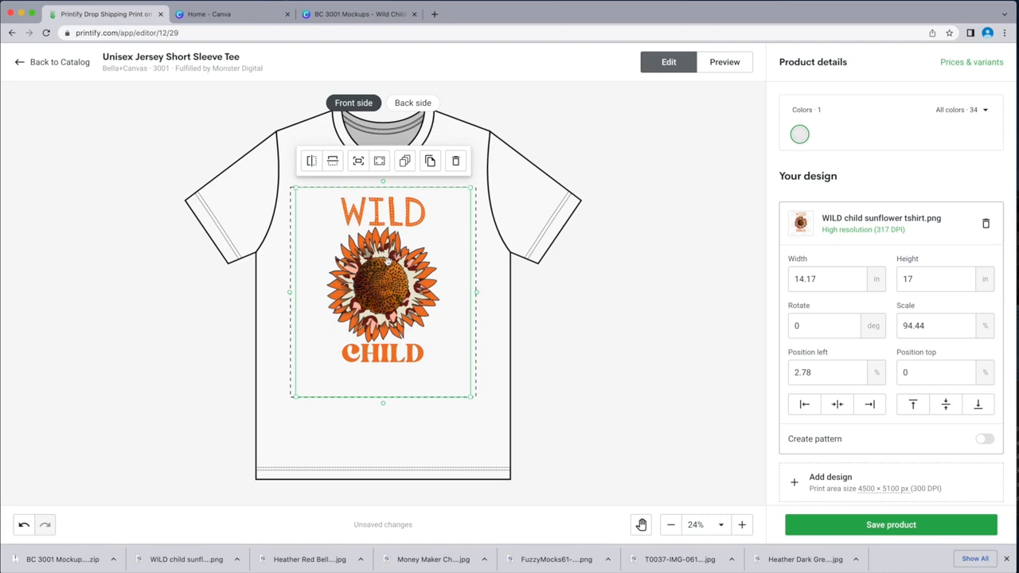
click(389, 262)
drag(391, 227, 390, 228)
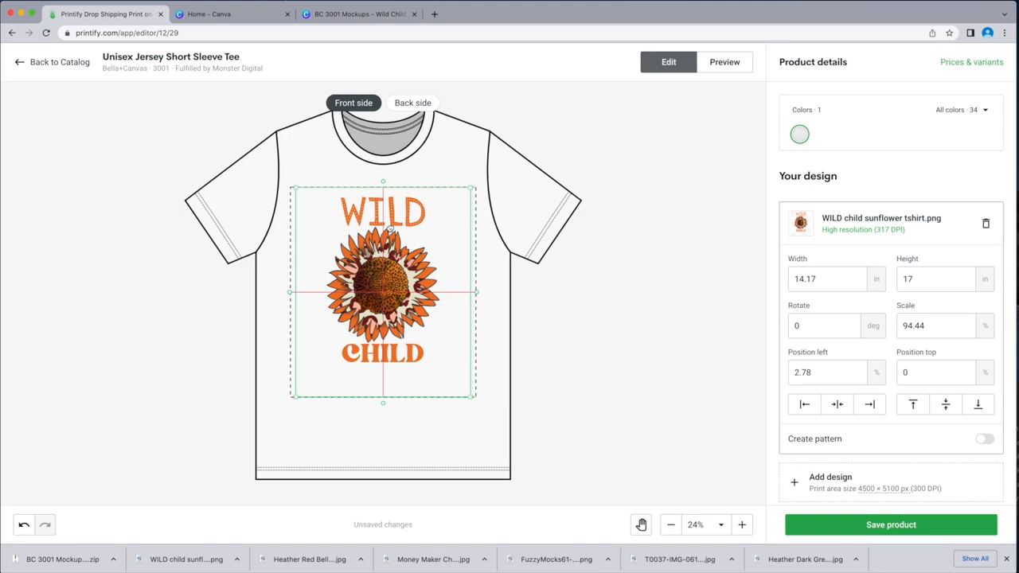
drag(389, 229, 390, 230)
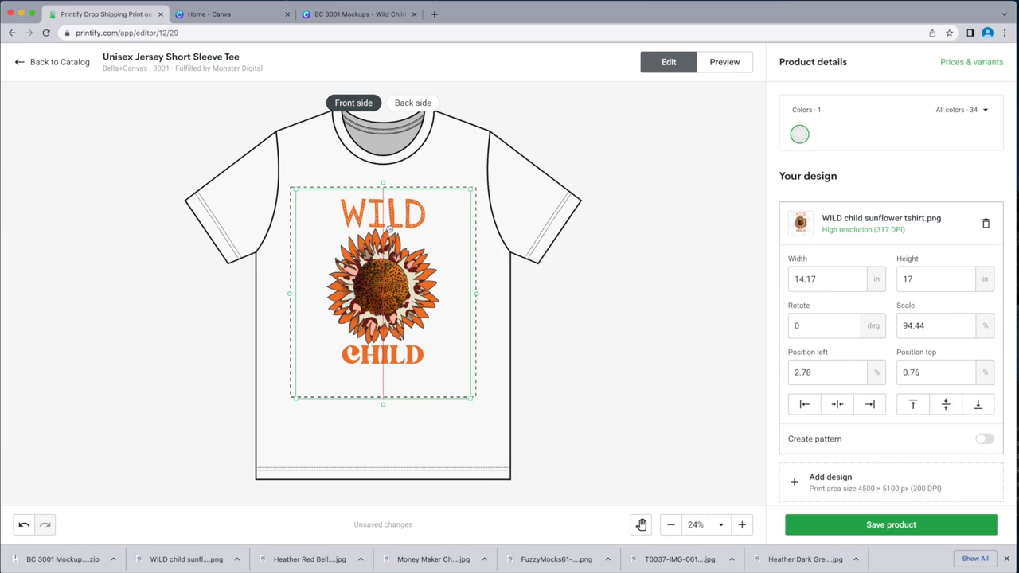
Move the WILD child design up to a top position of -3.8% and narrow the browser window to reveal the Black.png mockup
drag(389, 228, 390, 221)
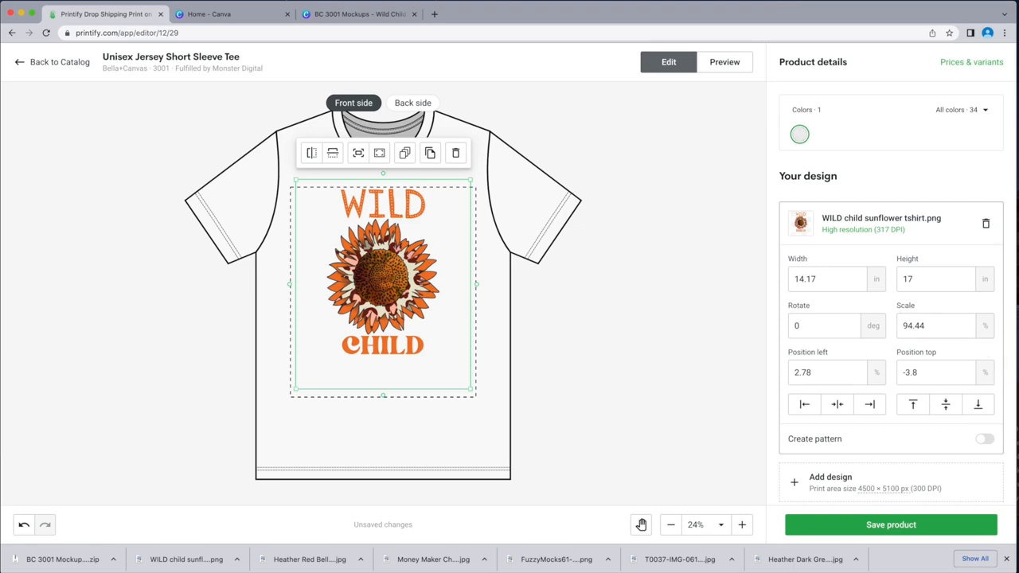
drag(1015, 454, 776, 474)
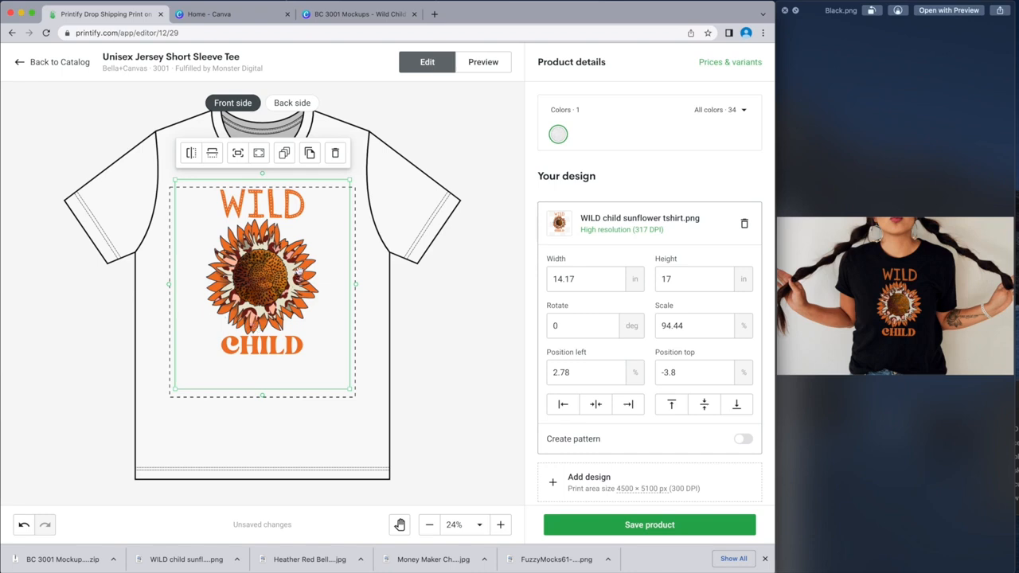
click(437, 145)
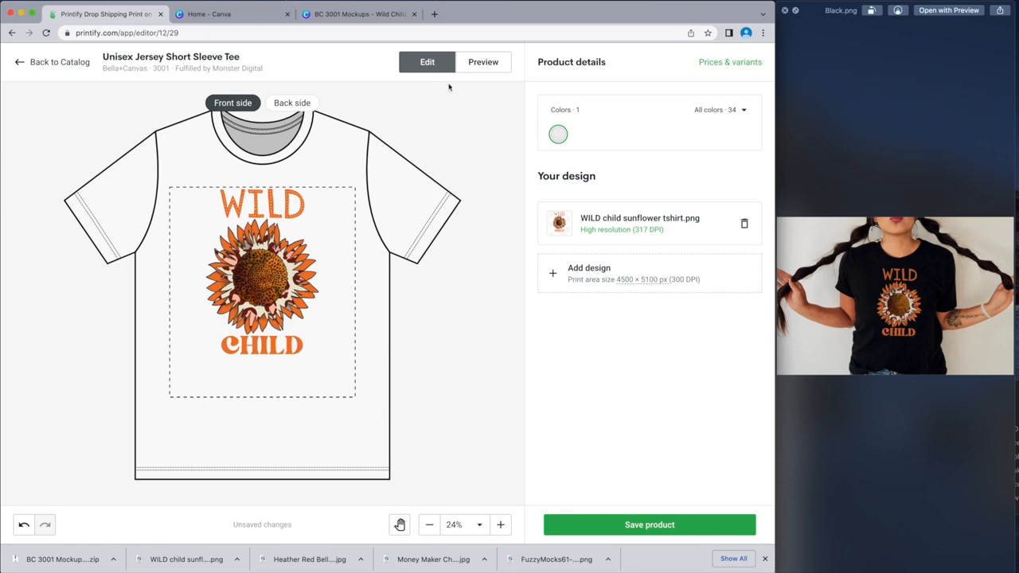
Preview the design placement in the Lifestyle, Context 1 and Person 1 views, and return to editing
click(483, 63)
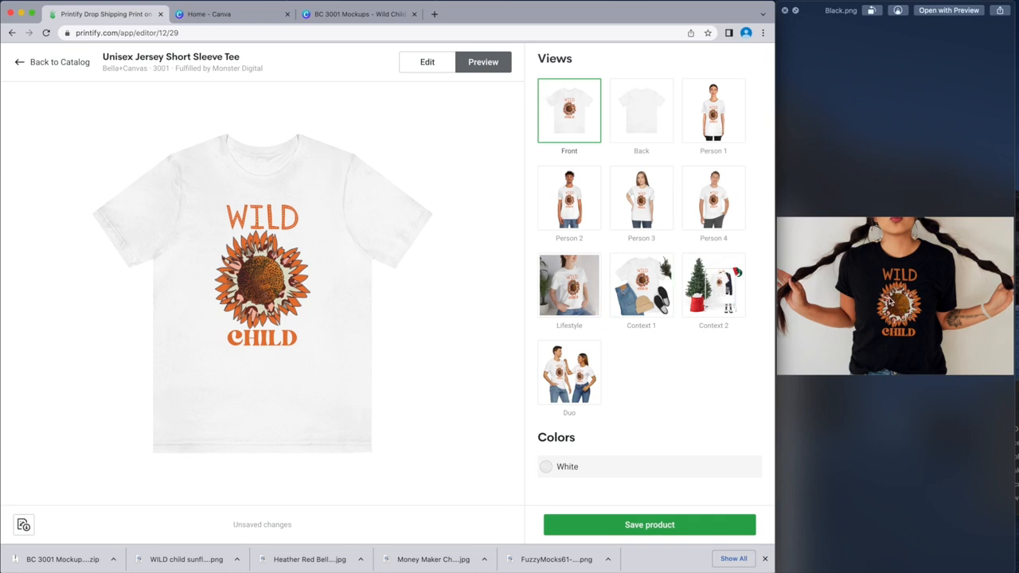
click(572, 295)
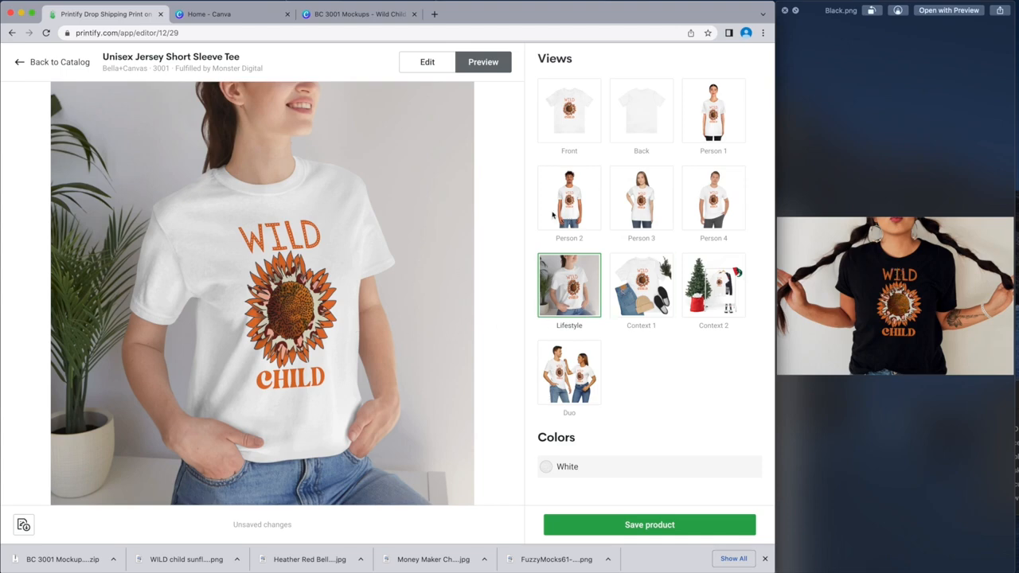
click(642, 290)
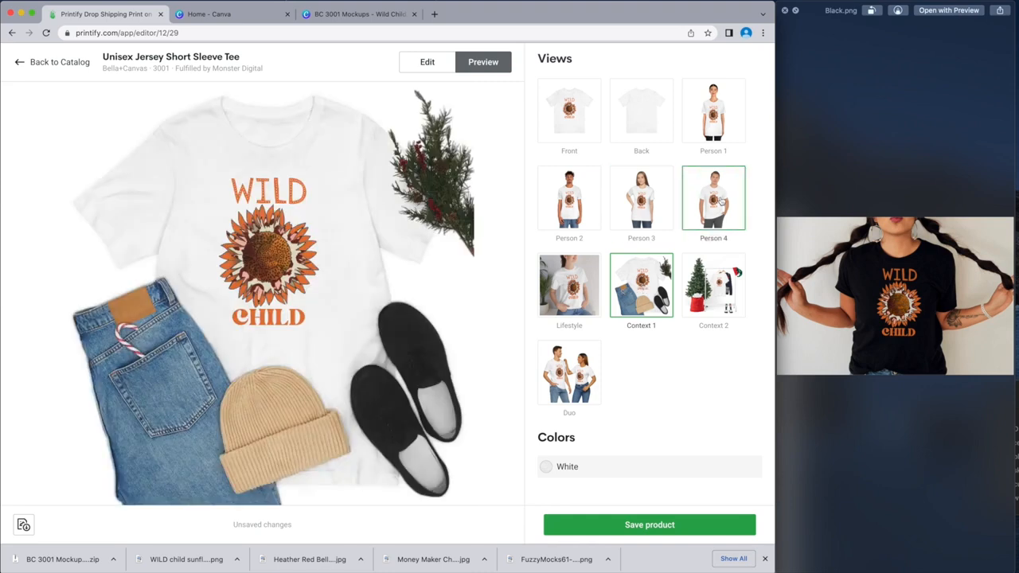
click(717, 127)
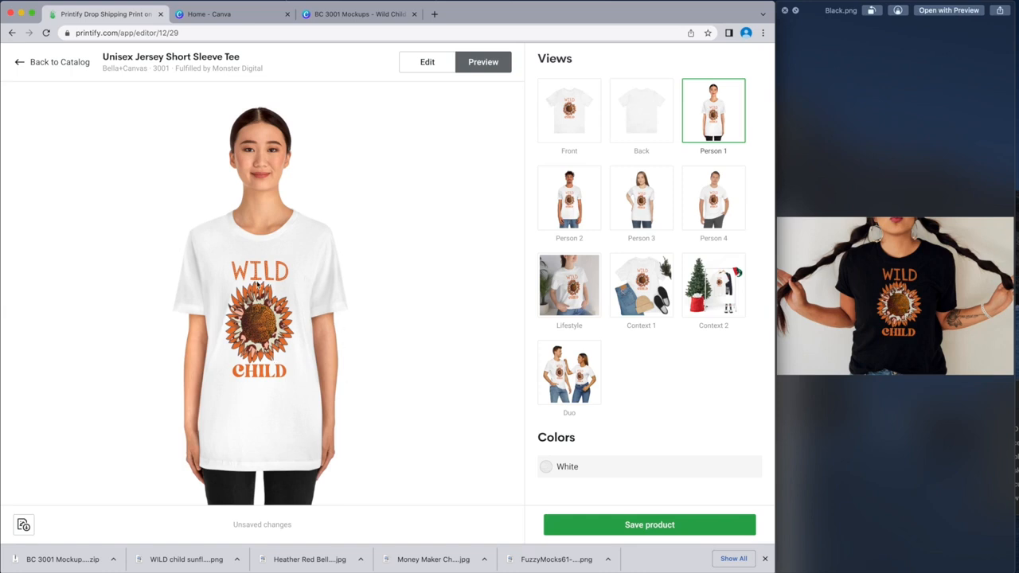
click(429, 65)
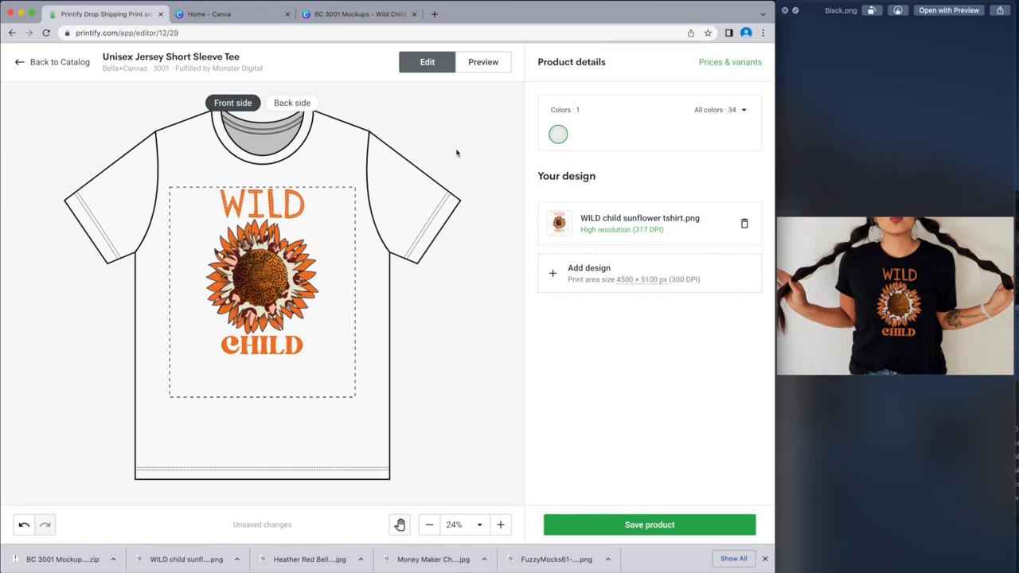
Add the Black and Dark Grey Heather colors in all sizes to the product variants
click(731, 63)
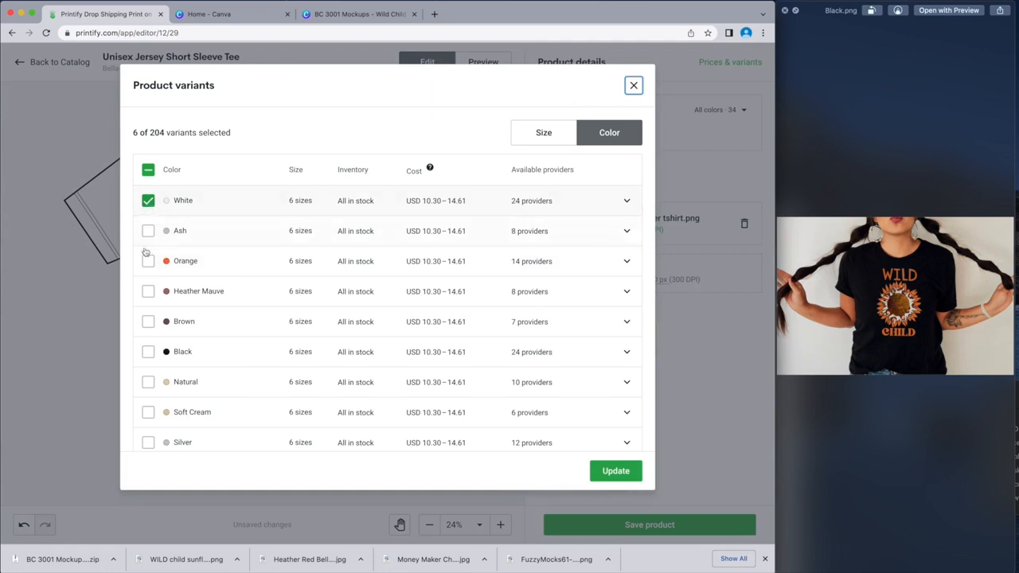
click(149, 352)
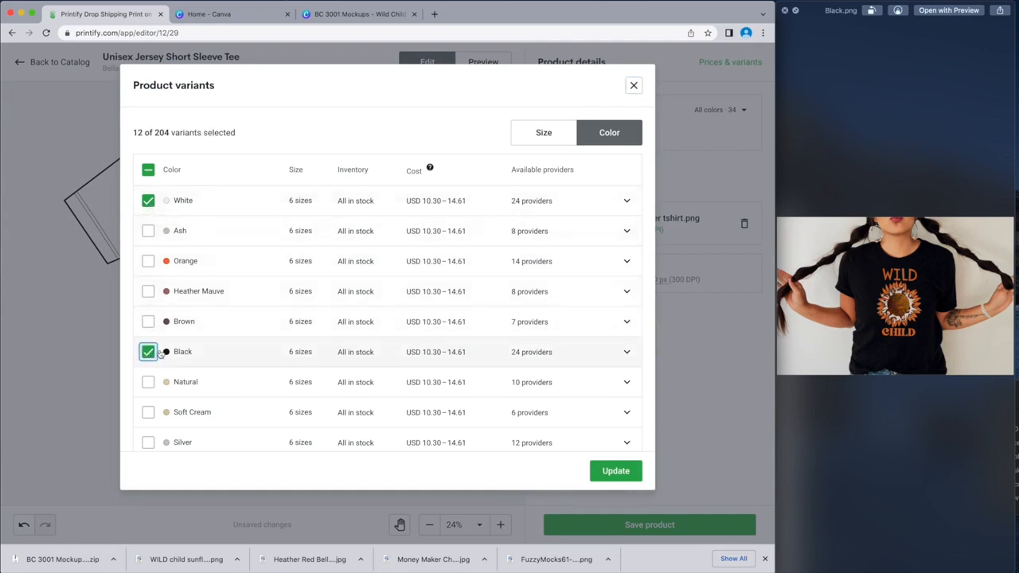
scroll(151, 354, down, 5)
scroll(160, 353, down, 6)
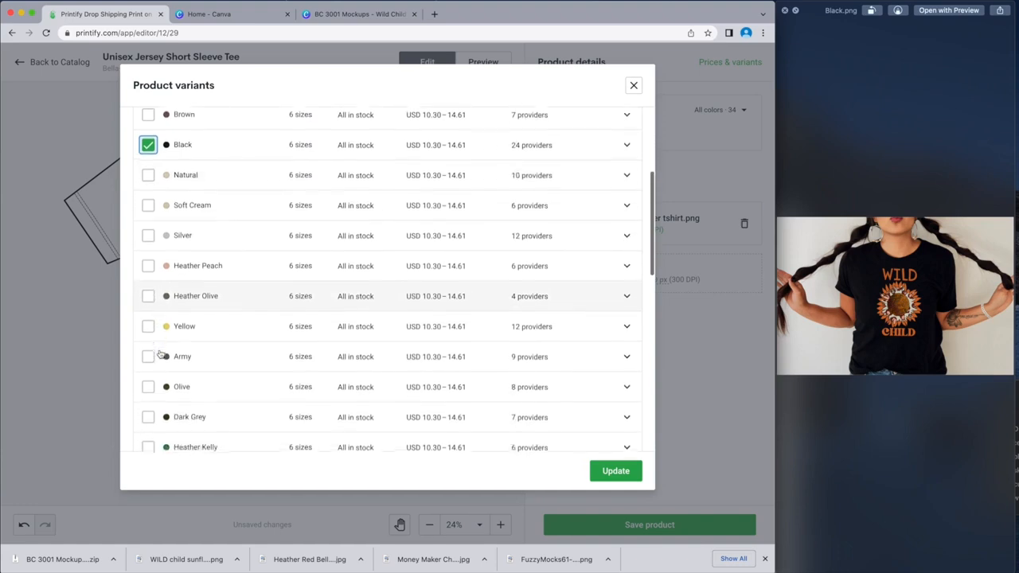
scroll(155, 347, down, 2)
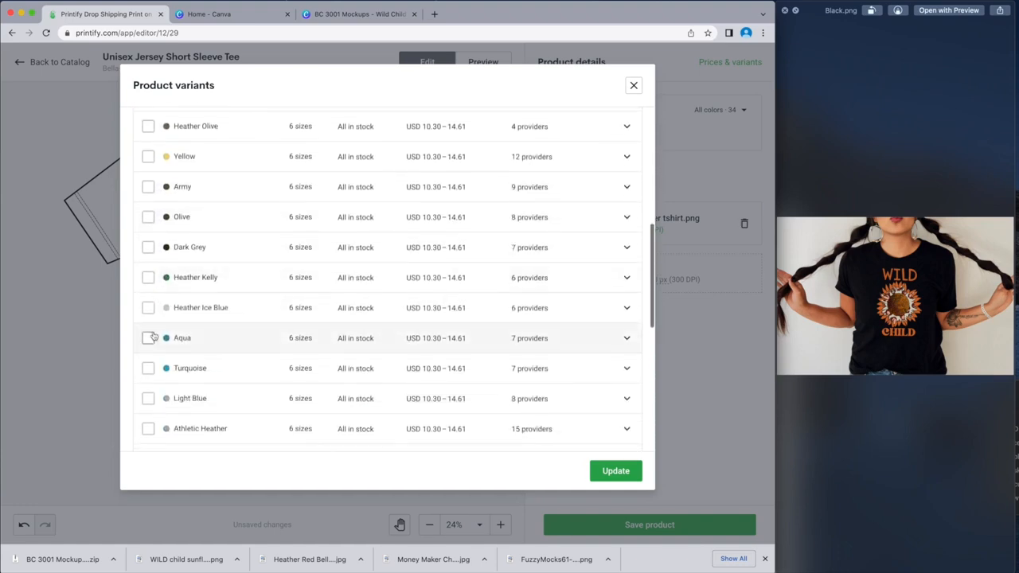
scroll(152, 336, down, 3)
scroll(154, 334, down, 4)
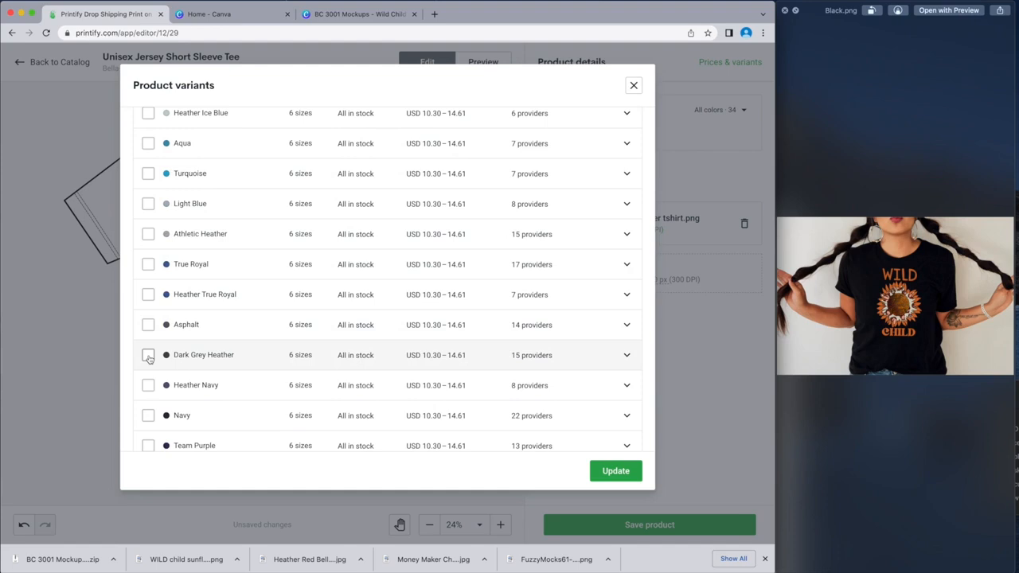
click(148, 356)
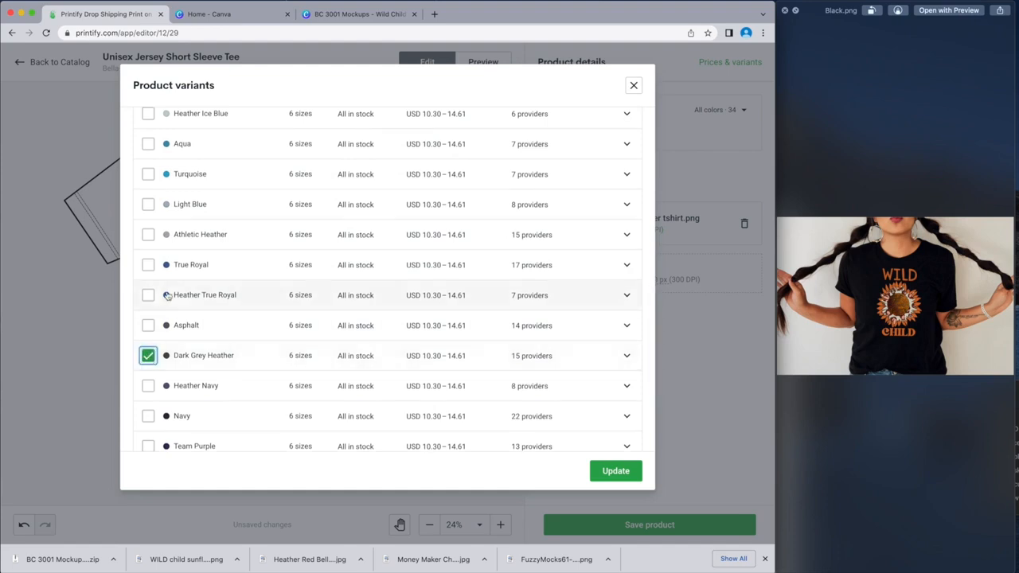
scroll(167, 296, down, 7)
scroll(168, 295, up, 7)
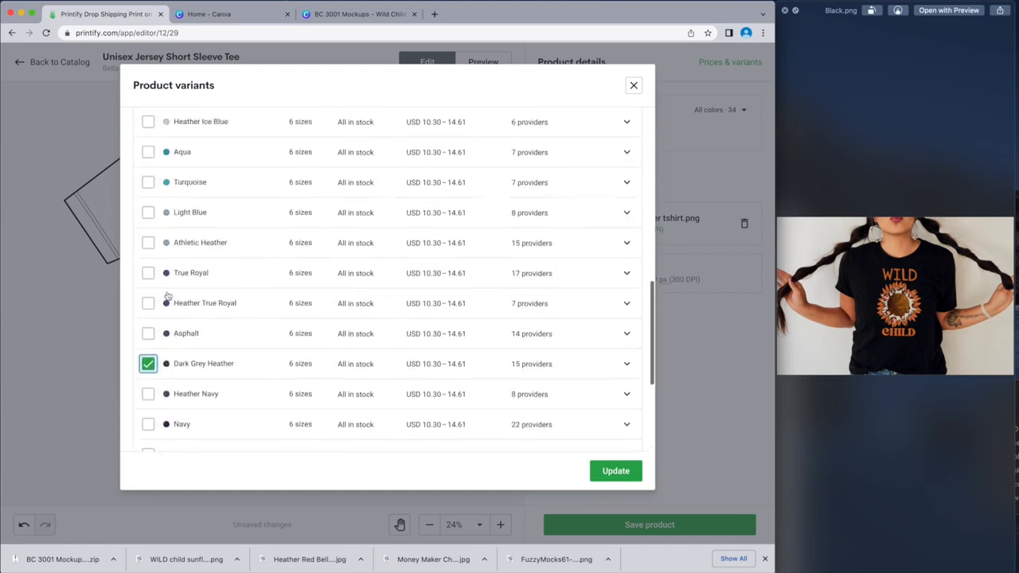
scroll(167, 295, up, 15)
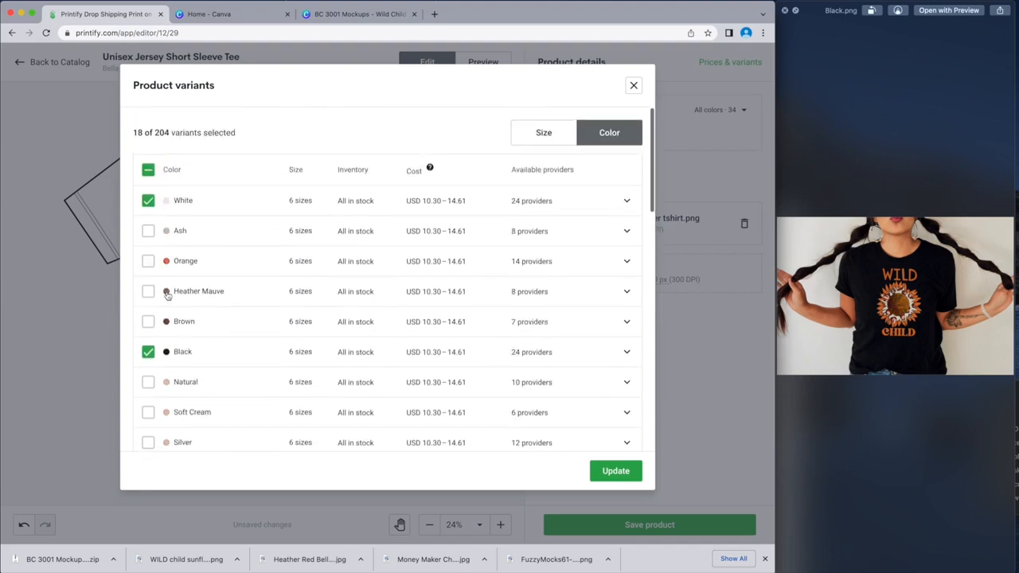
click(615, 472)
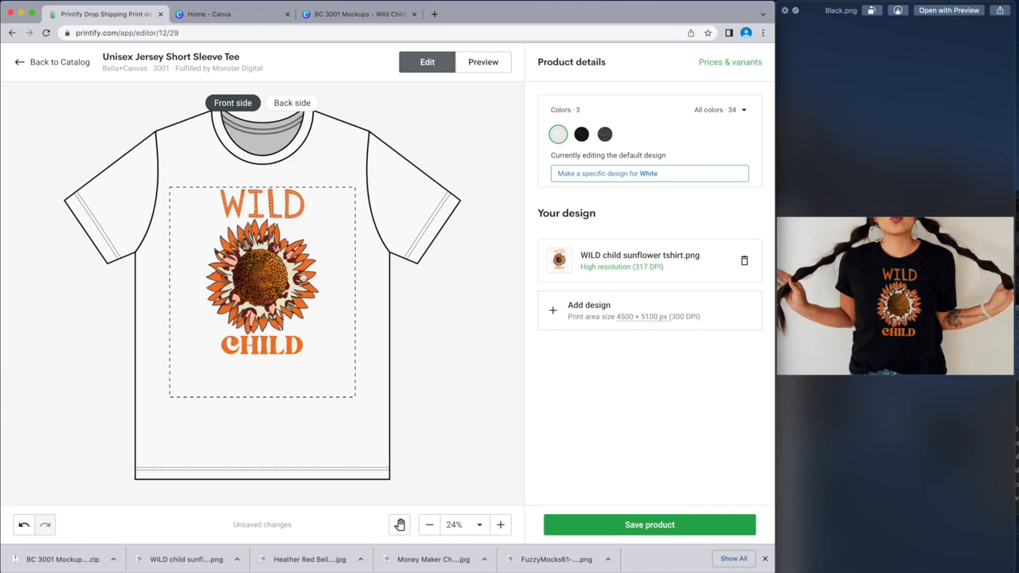
Check the design on the Black, Dark Grey Heather and White shirts, and save the product
click(581, 134)
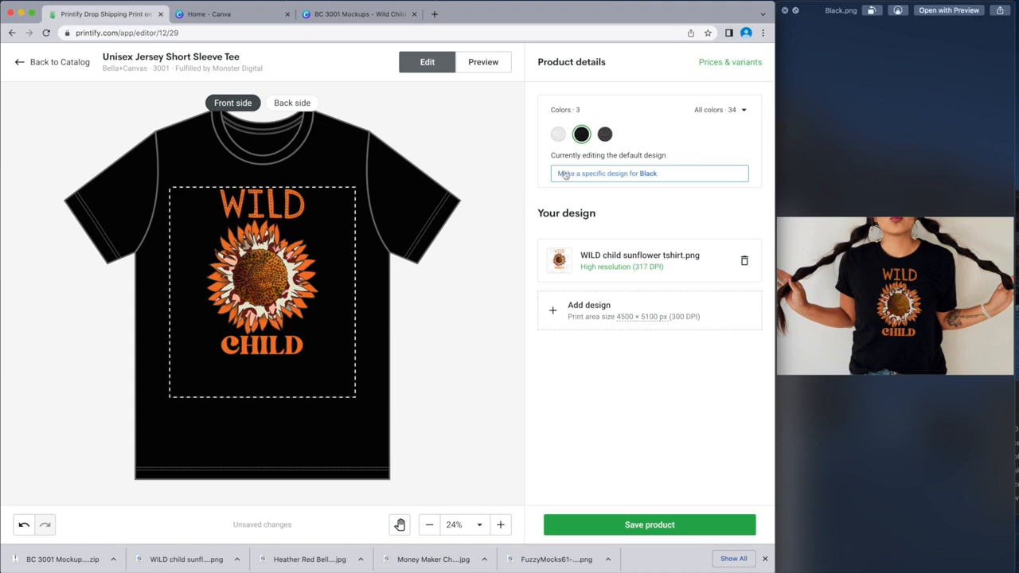
click(605, 134)
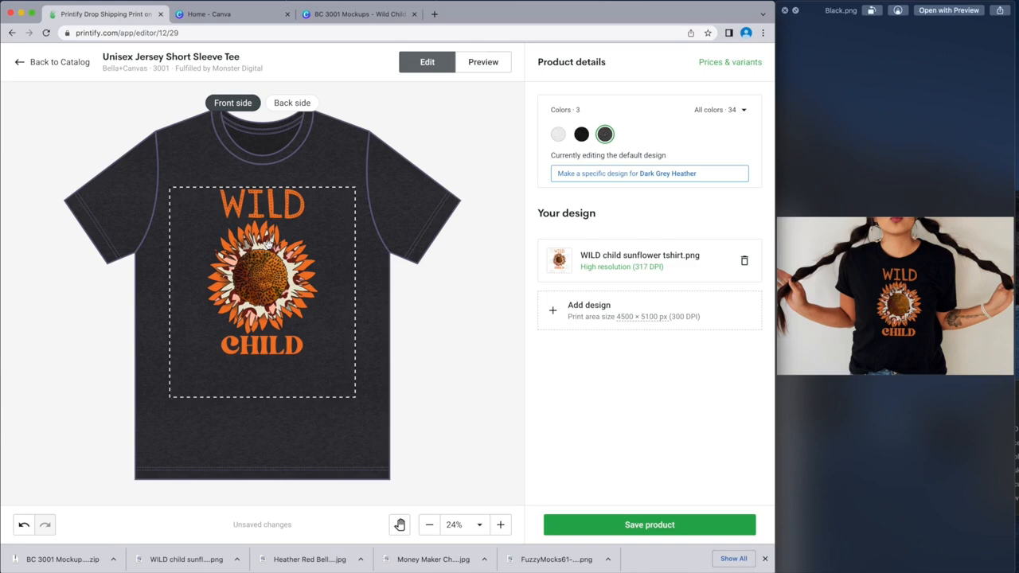
click(582, 136)
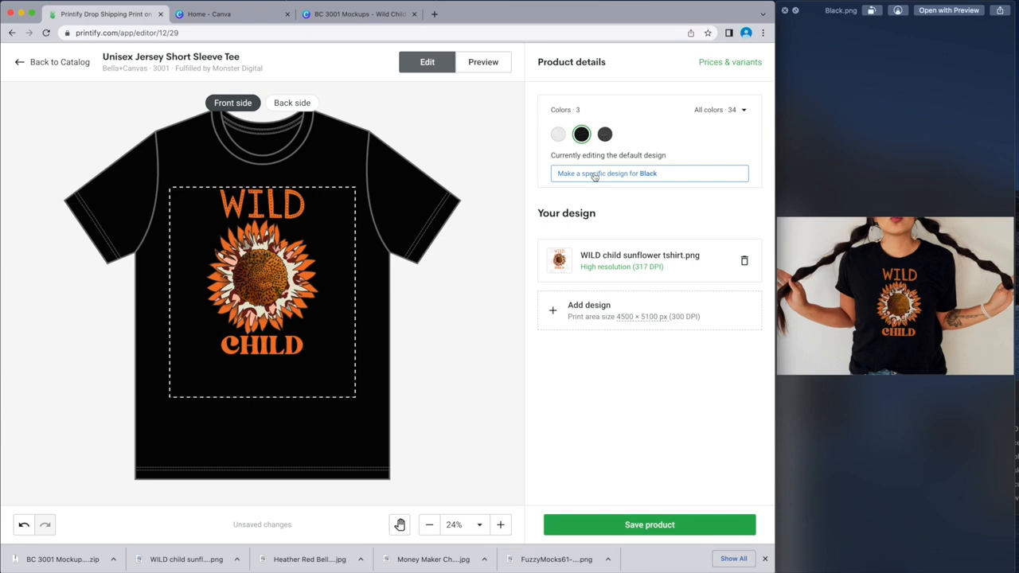
click(558, 135)
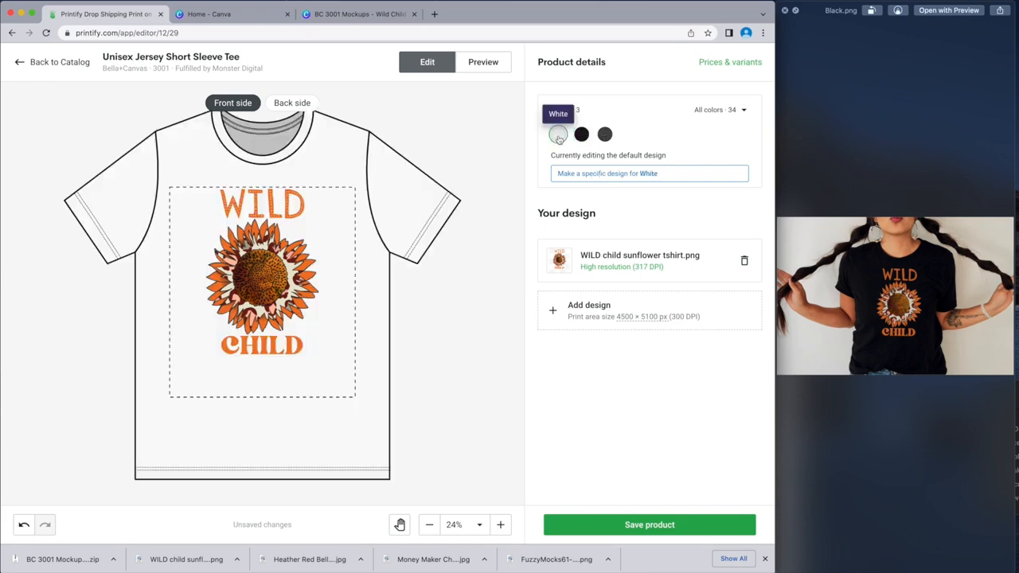
click(653, 527)
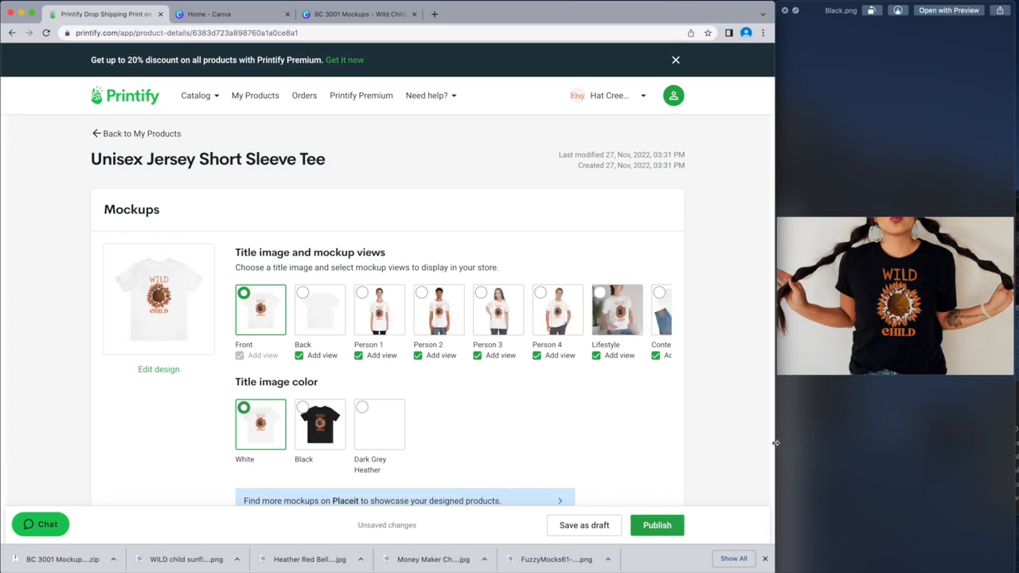
Widen the browser window again and replace the product title with "BC 3001 - Wild Child Sunflower"
drag(777, 443, 1015, 428)
scroll(525, 334, down, 1)
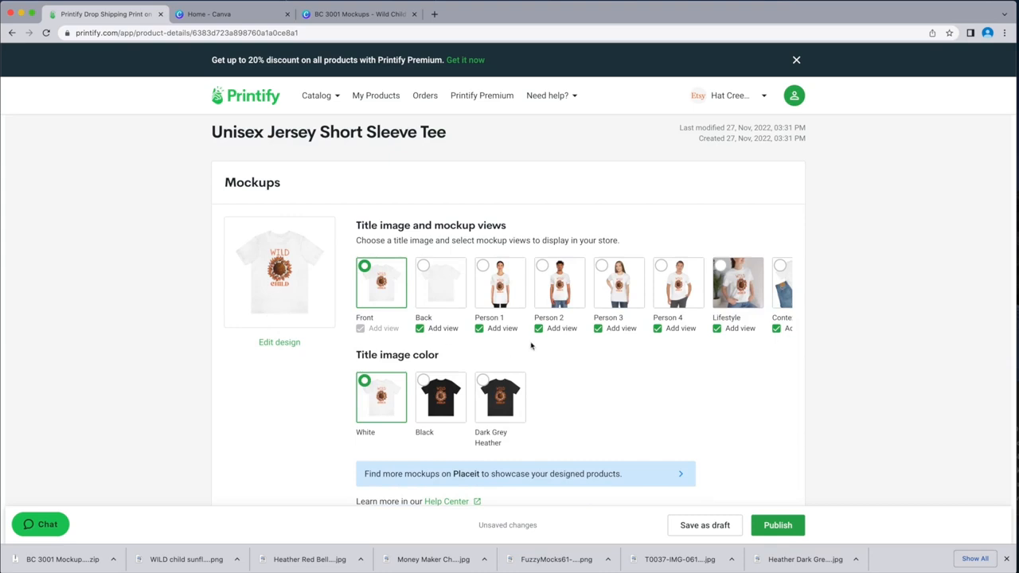
scroll(561, 398, down, 2)
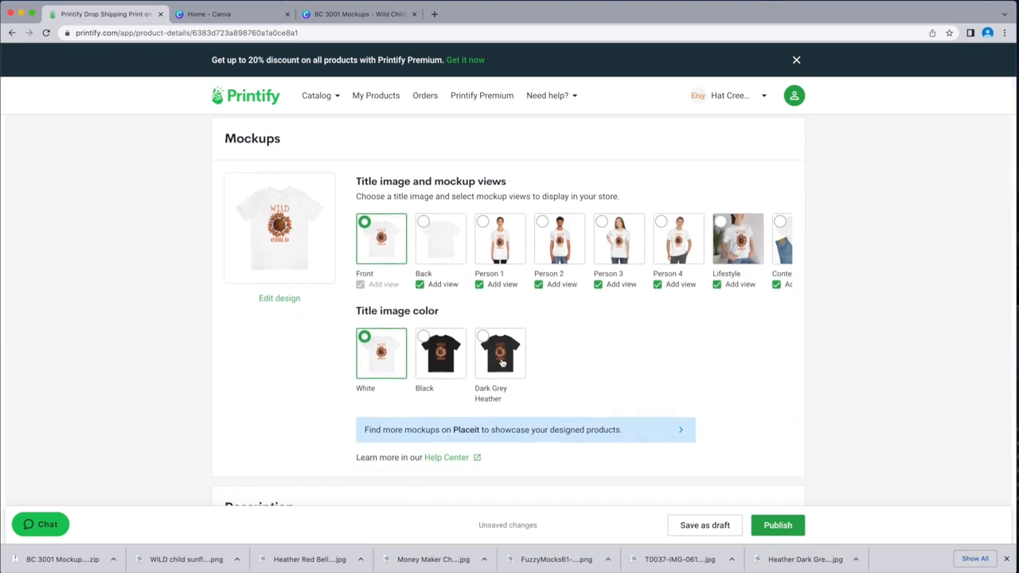
scroll(559, 383, down, 3)
scroll(560, 383, down, 8)
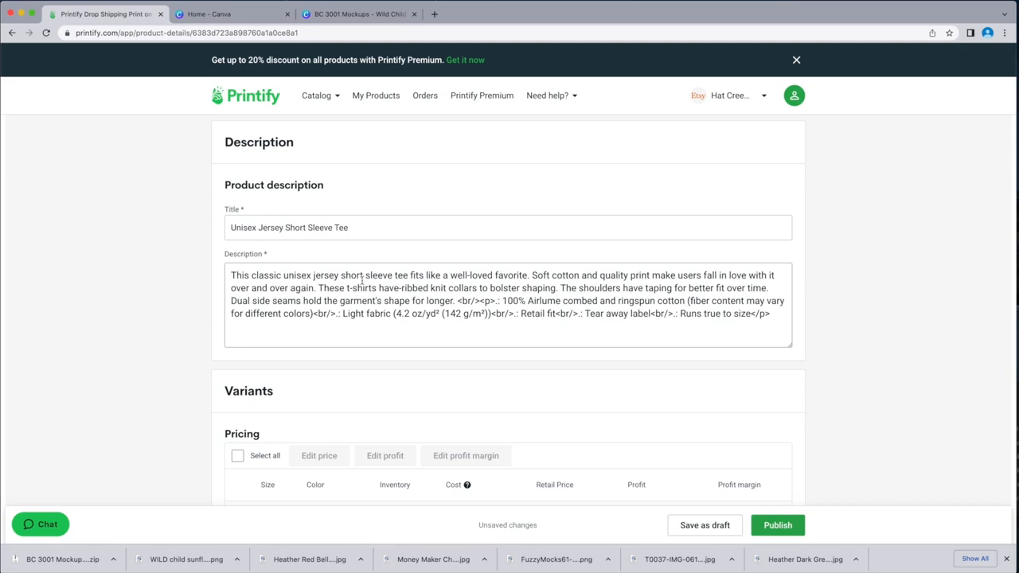
click(231, 228)
drag(231, 228, 368, 229)
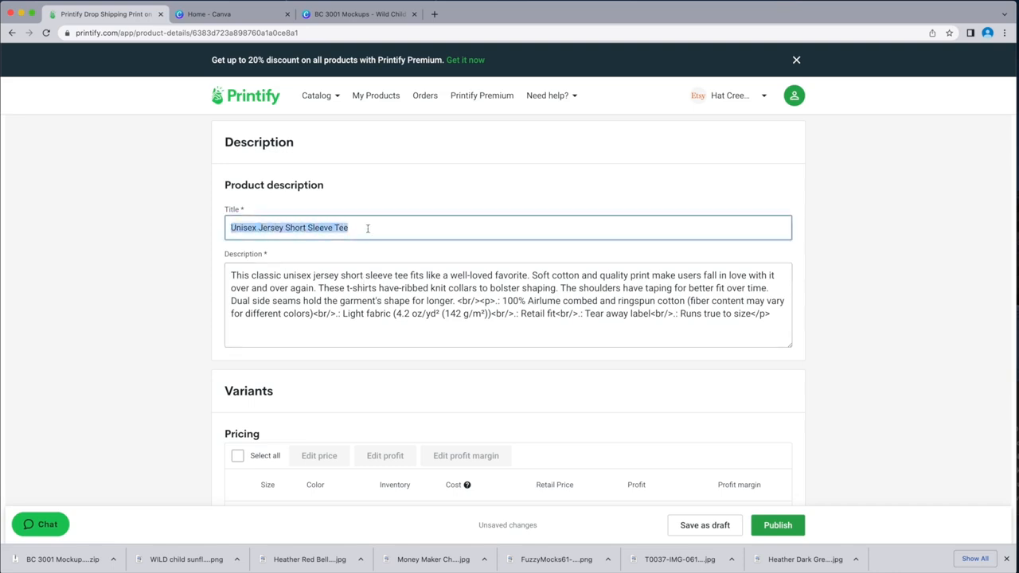
key(BackSpace)
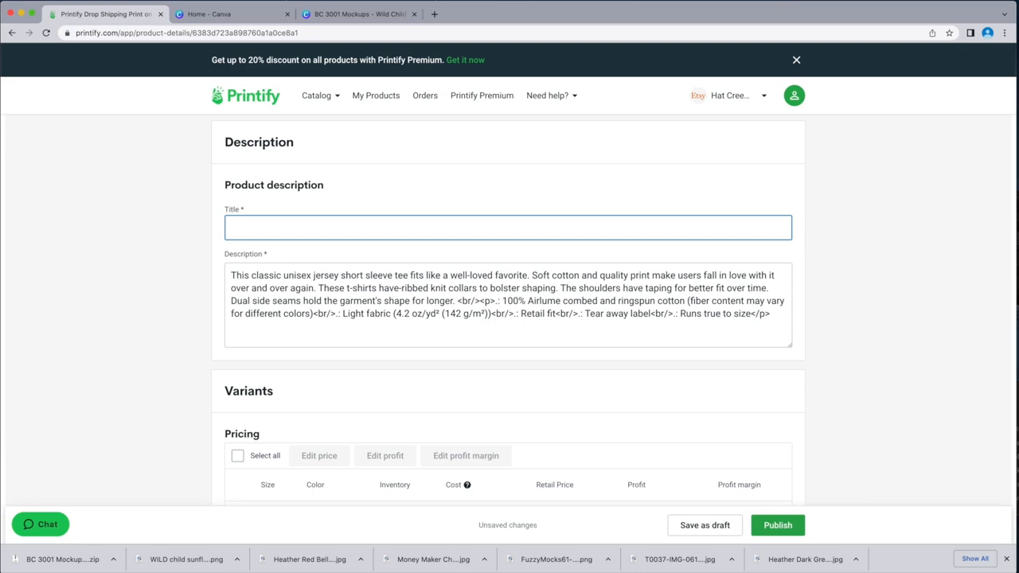
text(BC)
text( 3001)
text( - Wild)
key(BackSpace)
text(s)
text( Child Sun)
text(flower)
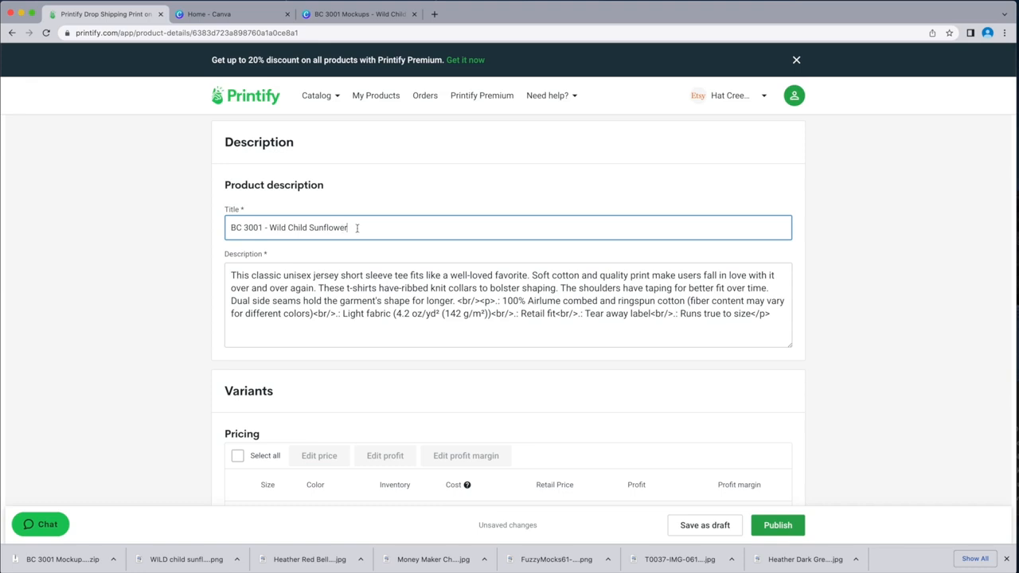
Set the retail price of the S, M, L and XL variants to USD 24.99
scroll(460, 346, down, 5)
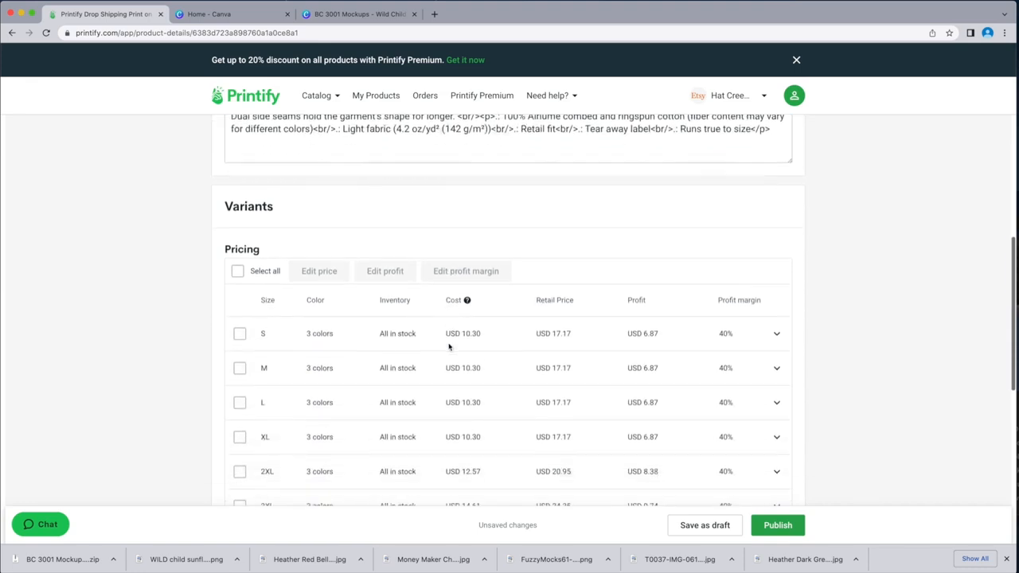
scroll(451, 350, down, 1)
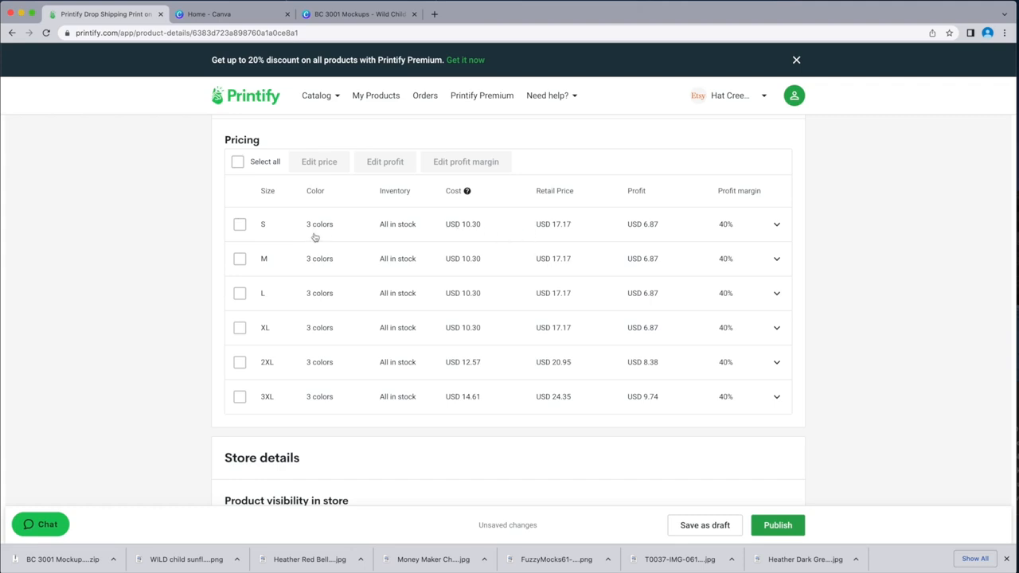
click(239, 226)
click(240, 259)
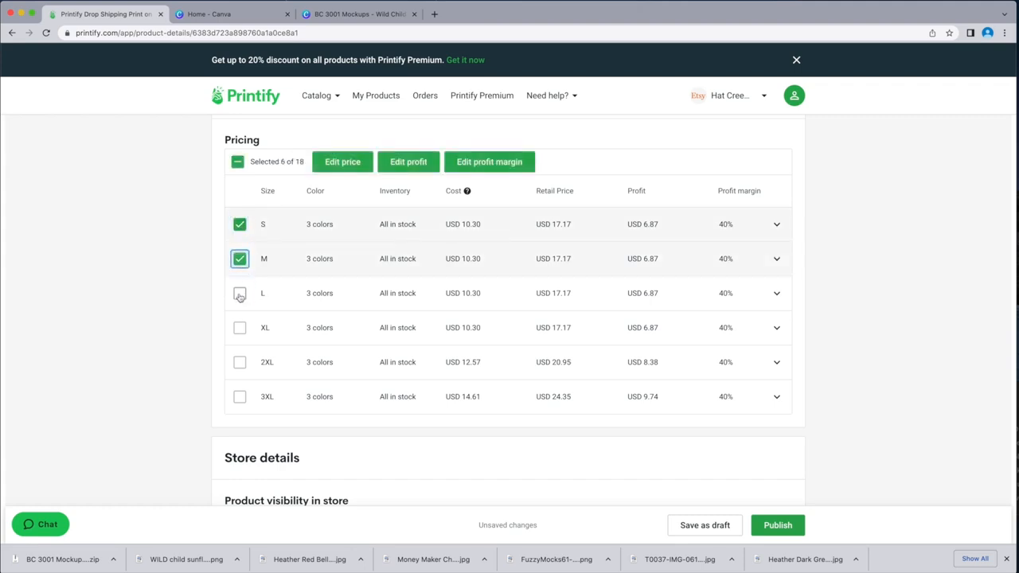
click(240, 293)
click(240, 328)
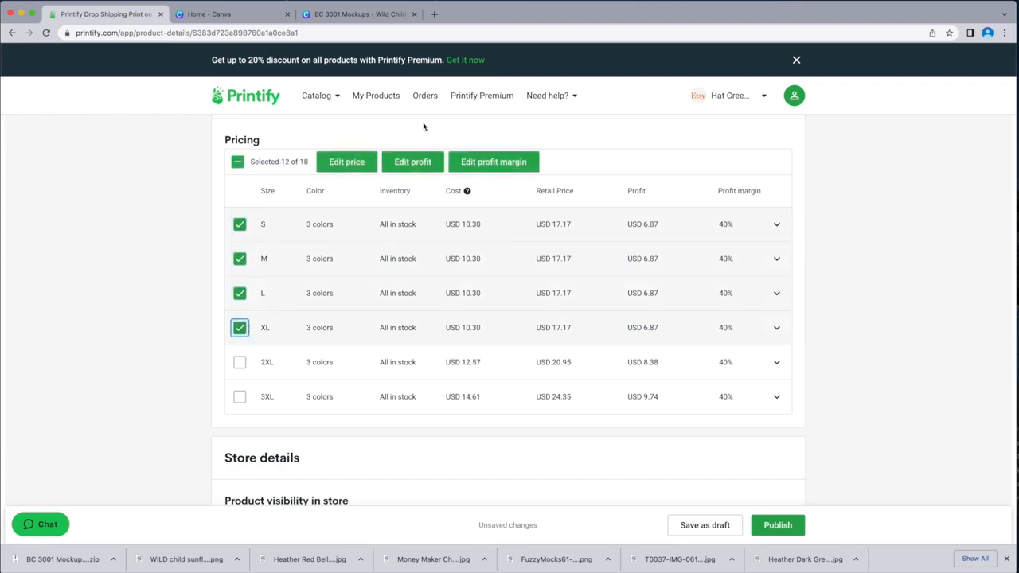
click(352, 164)
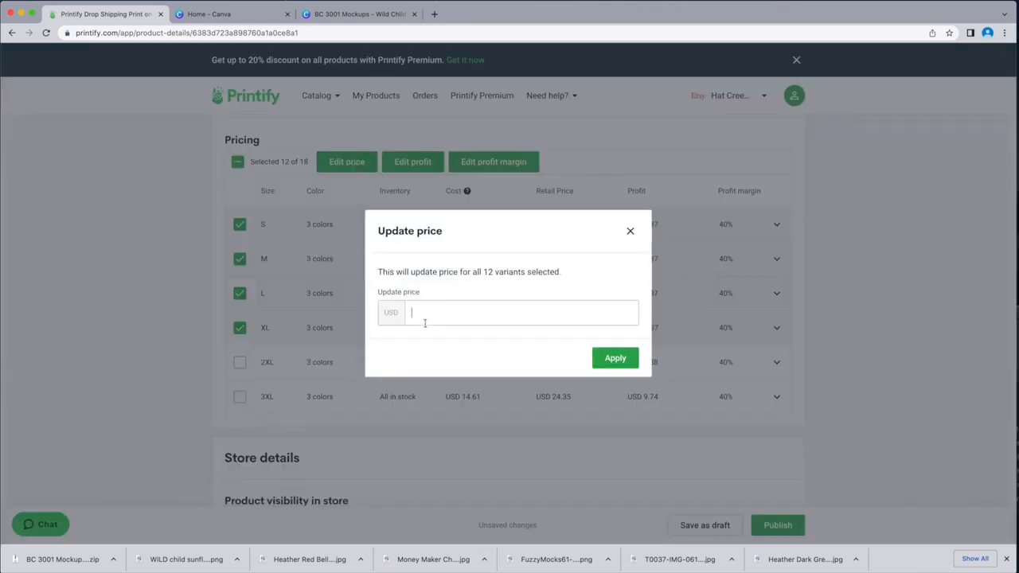
text(24.99)
click(625, 360)
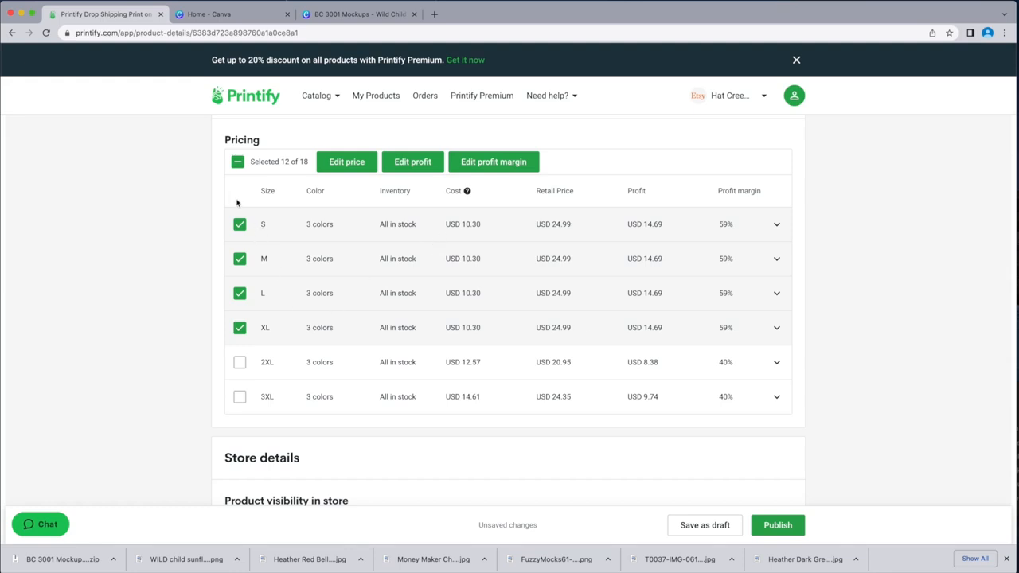
Set the retail price of the 2XL variants to USD 25.99
click(237, 162)
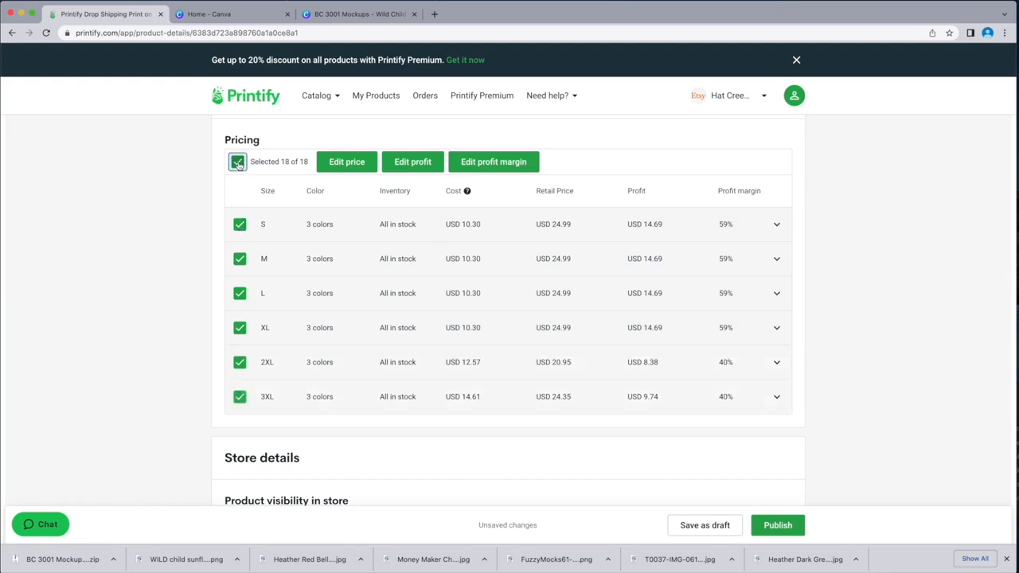
click(240, 224)
click(239, 259)
click(240, 293)
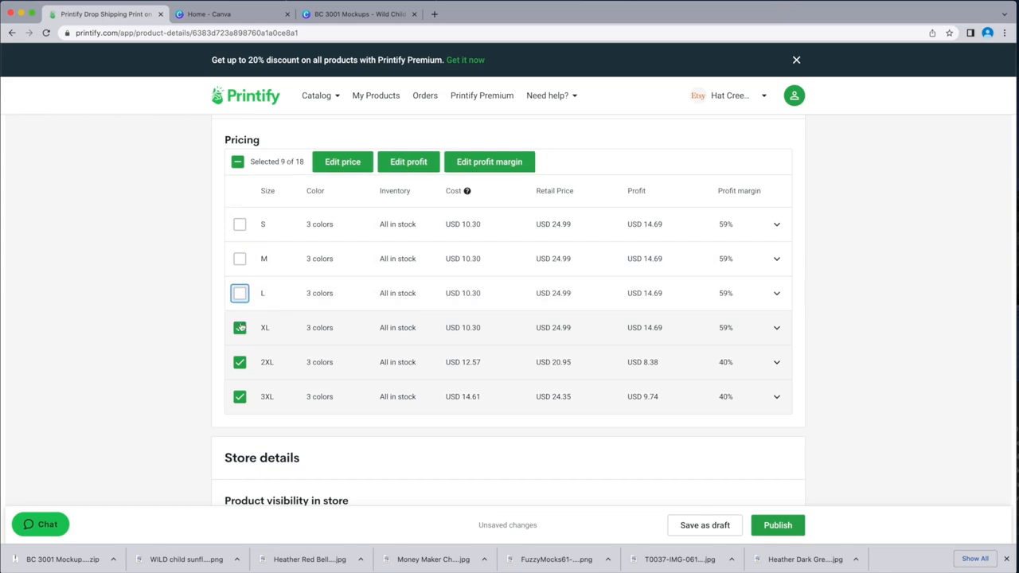
click(240, 327)
click(239, 396)
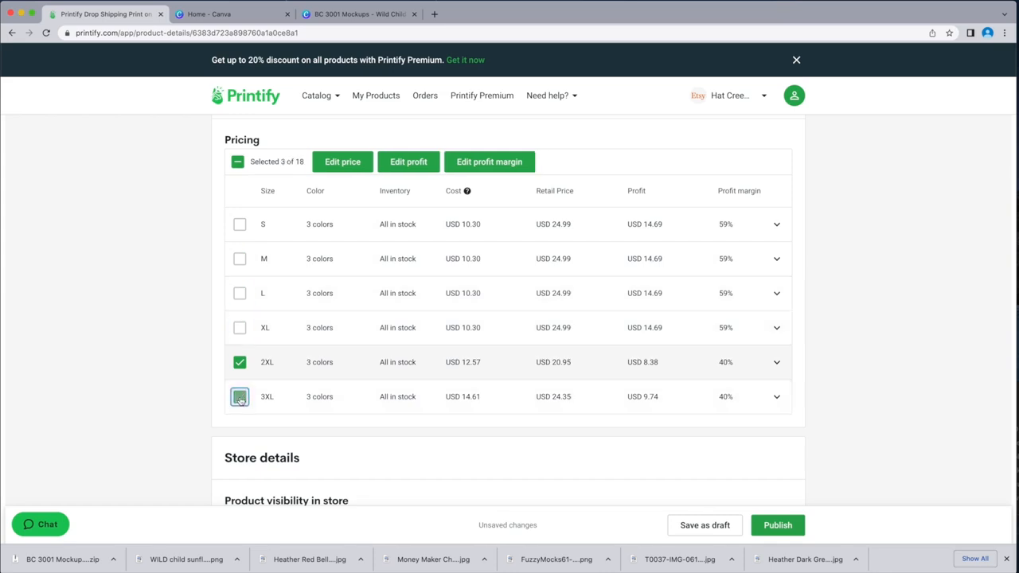
click(342, 161)
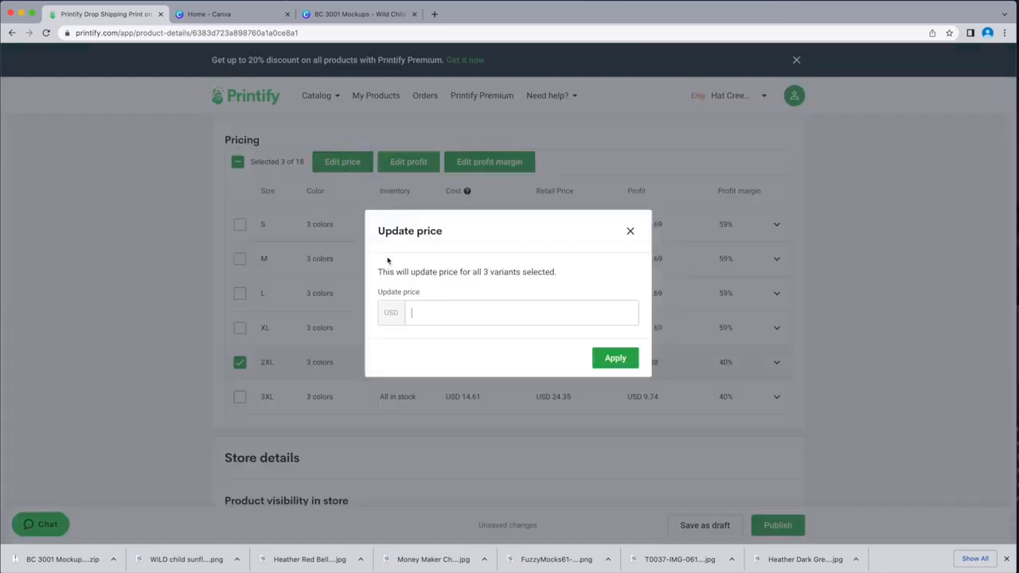
text(25.99)
click(615, 359)
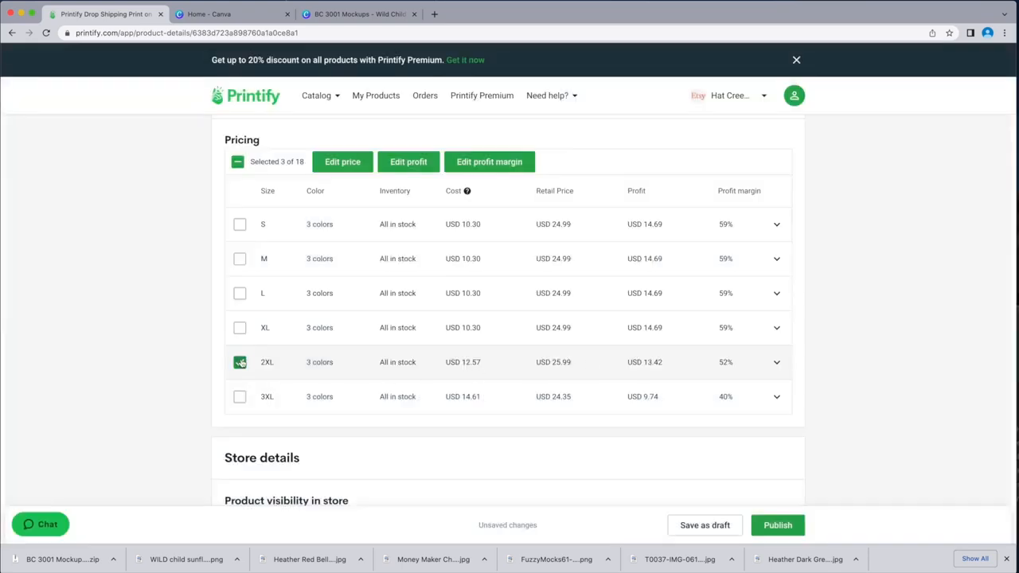
Select only the 3XL variants and set their retail price to USD 26.99
click(240, 362)
click(240, 398)
click(345, 163)
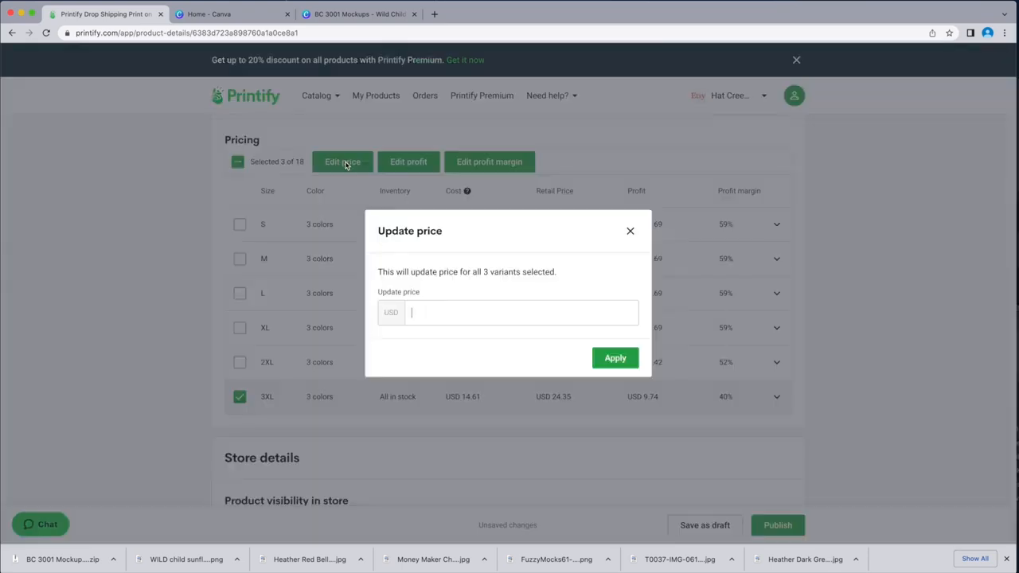
text(26.99)
click(625, 360)
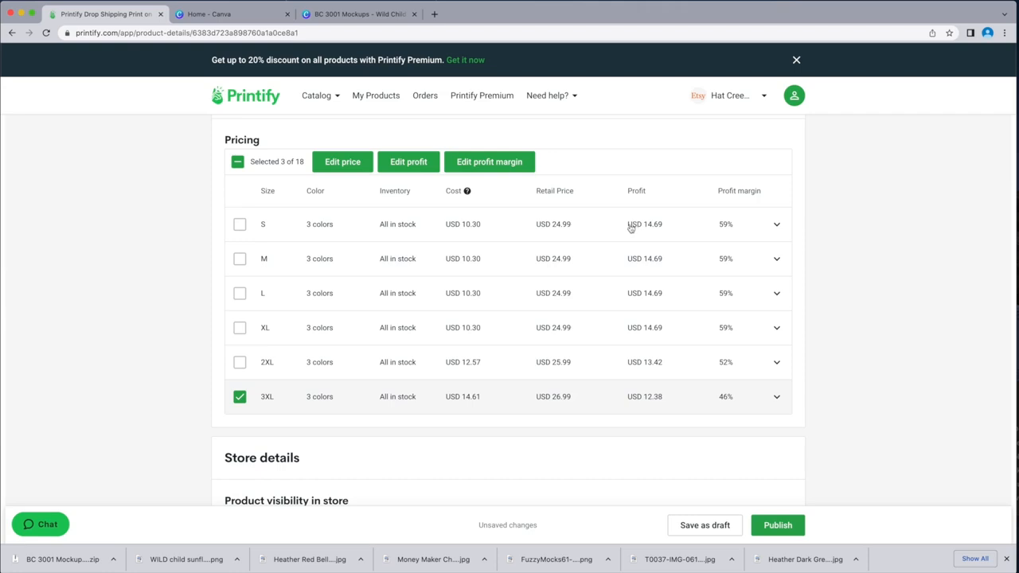
Set the variant visibility to show all variants as available for purchase regardless of stock status
scroll(599, 325, down, 5)
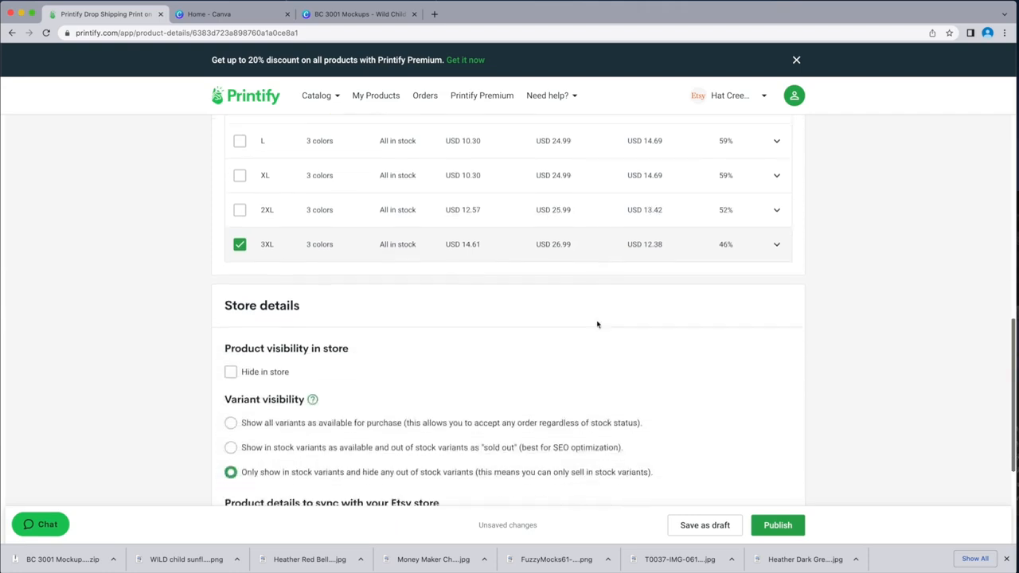
scroll(530, 255, down, 3)
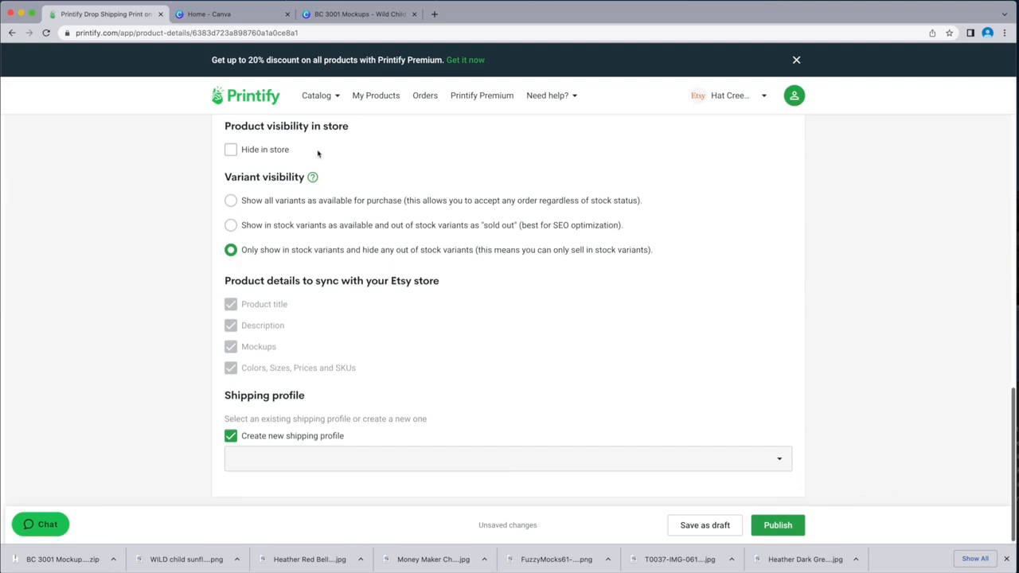
scroll(278, 164, up, 1)
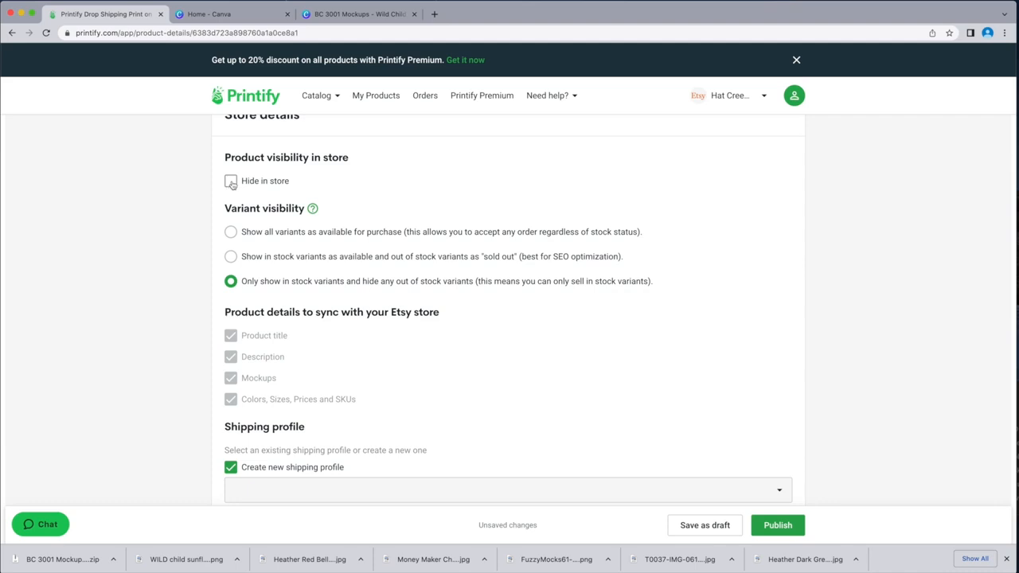
click(231, 182)
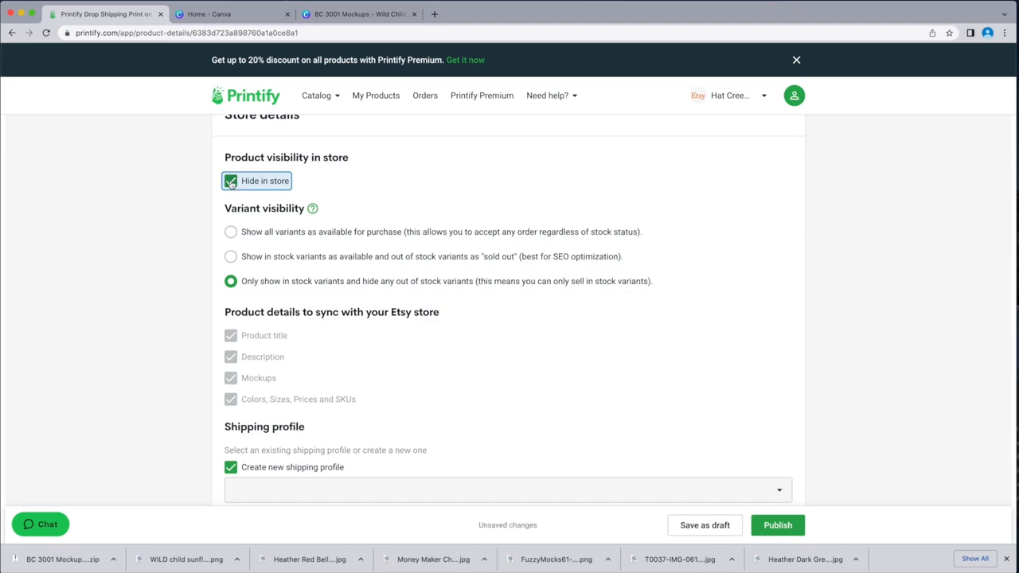
click(231, 183)
scroll(429, 305, down, 1)
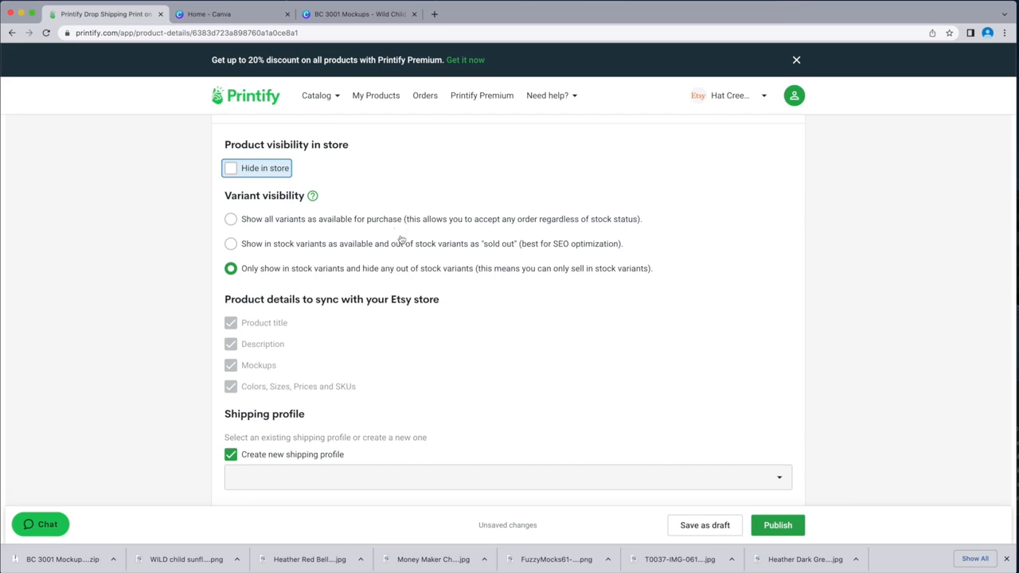
click(231, 220)
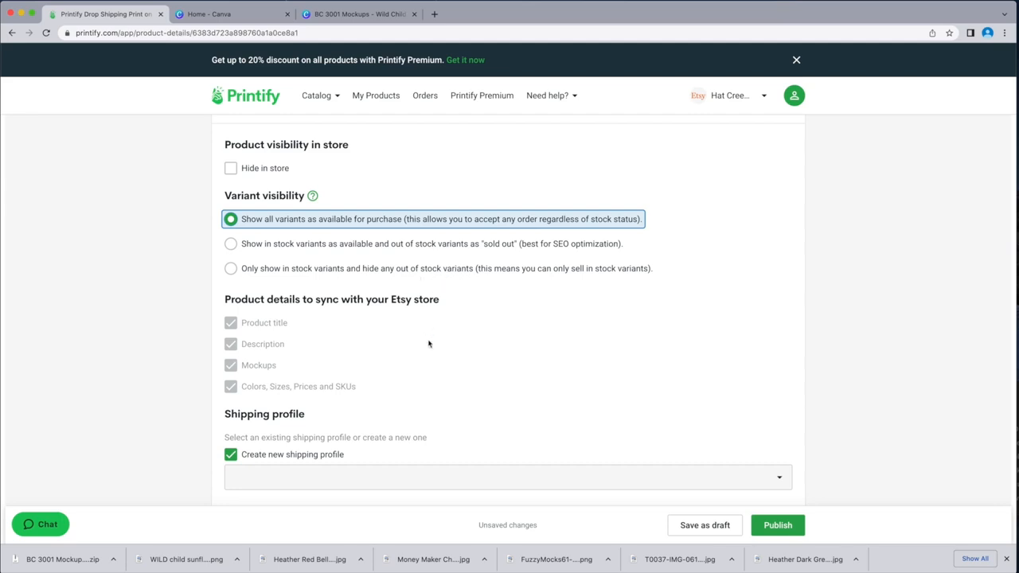
Check the shipping profile setting and save the T-shirt product as a draft
scroll(433, 347, down, 1)
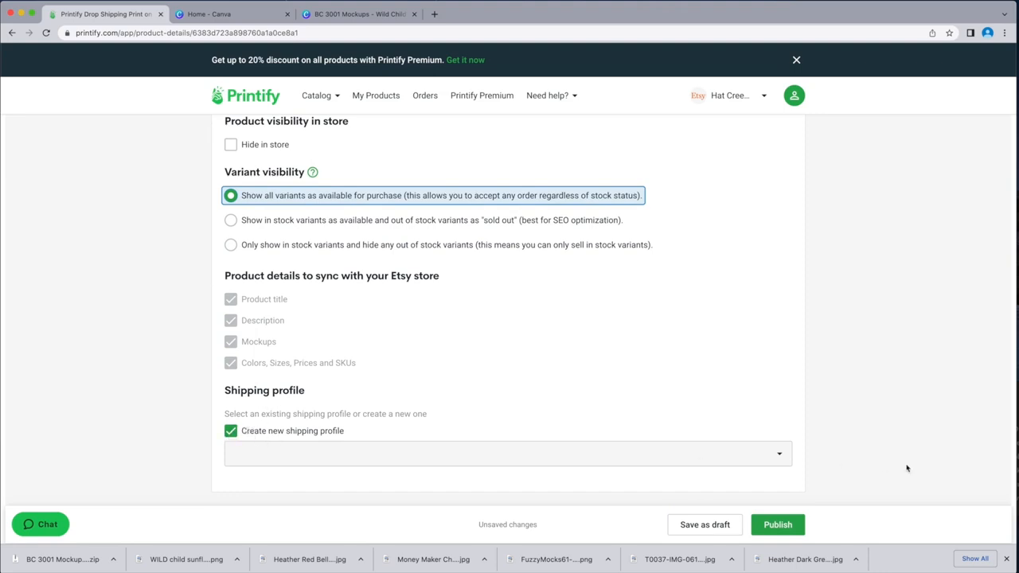
click(782, 458)
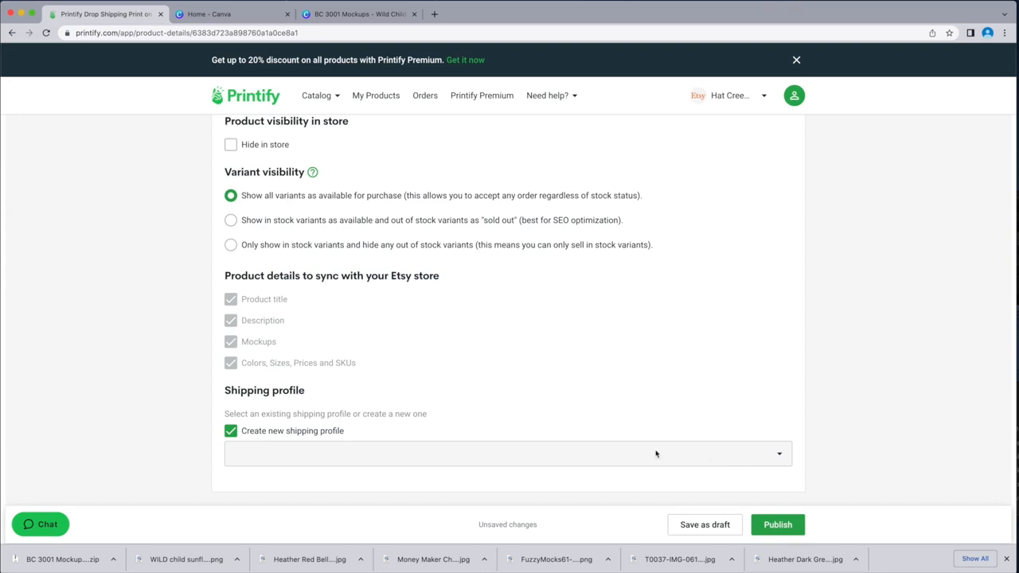
click(696, 527)
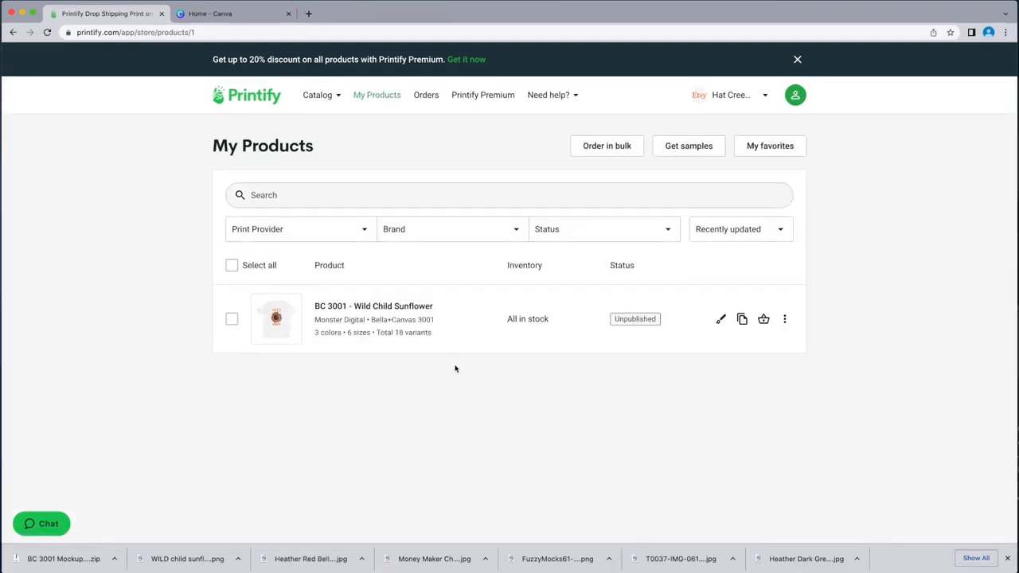
Open the Mugs category under Home & Living in the catalog and look through the available mugs
click(337, 96)
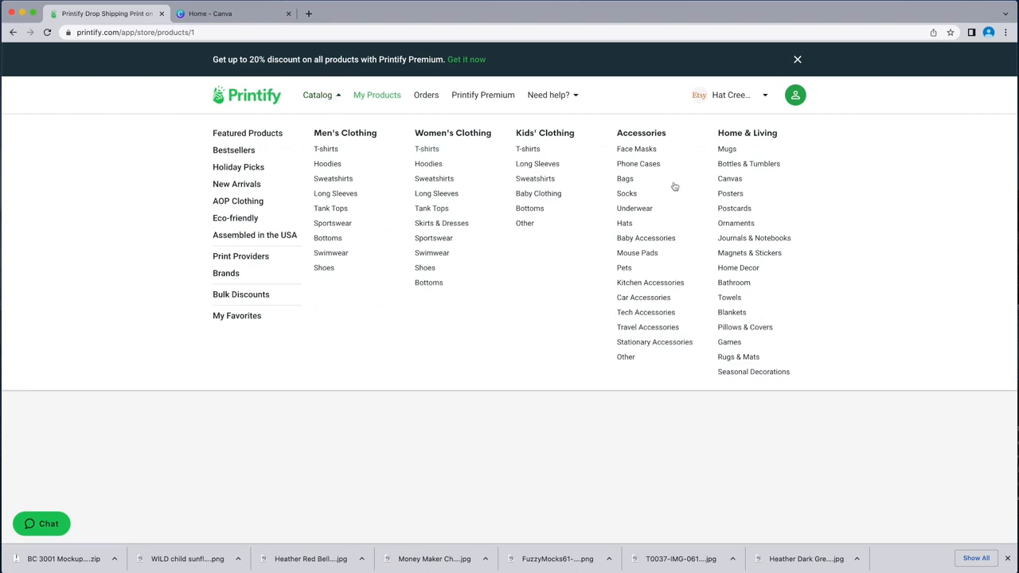
click(728, 150)
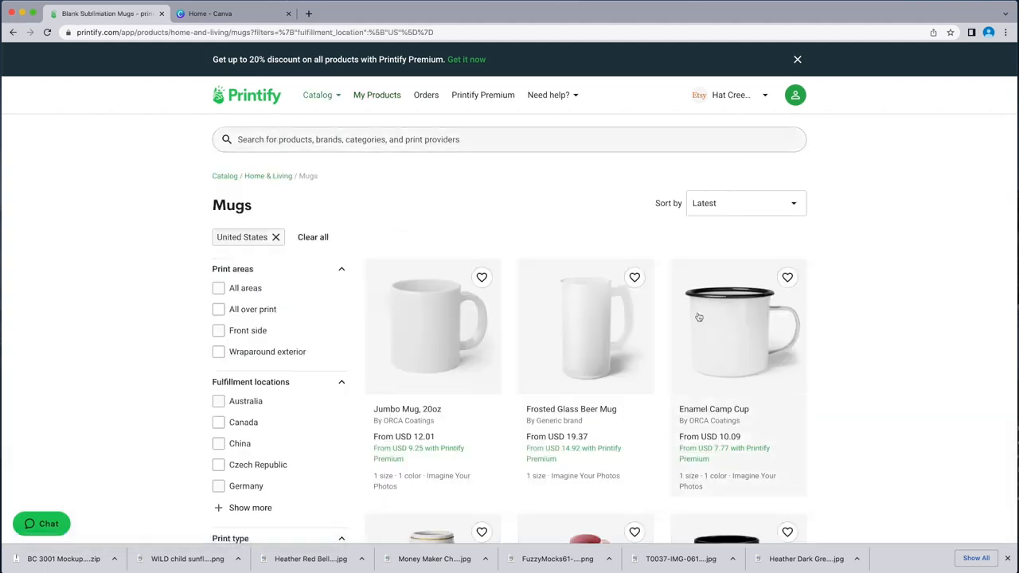
scroll(698, 317, down, 3)
scroll(697, 317, down, 8)
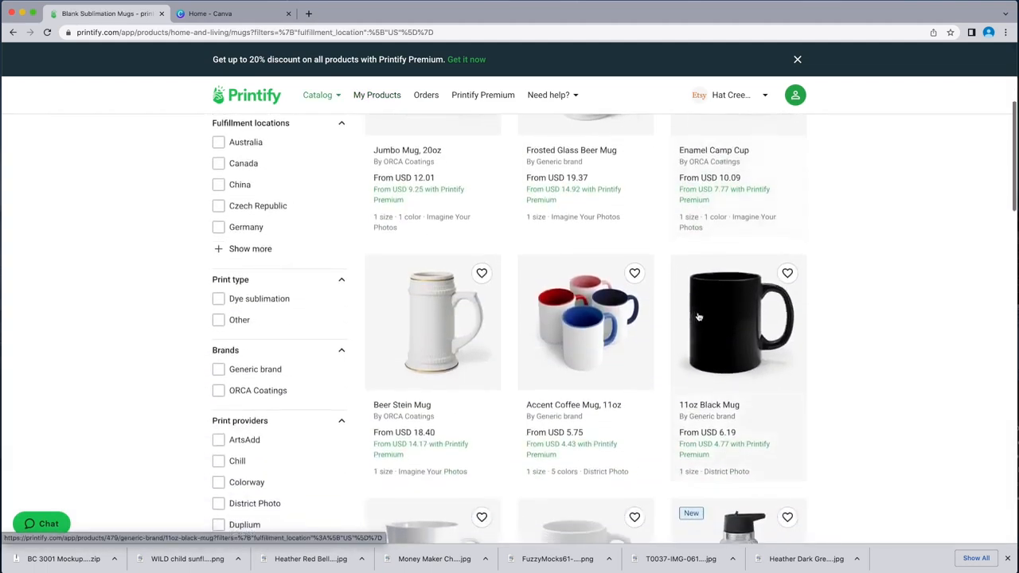
scroll(699, 317, down, 6)
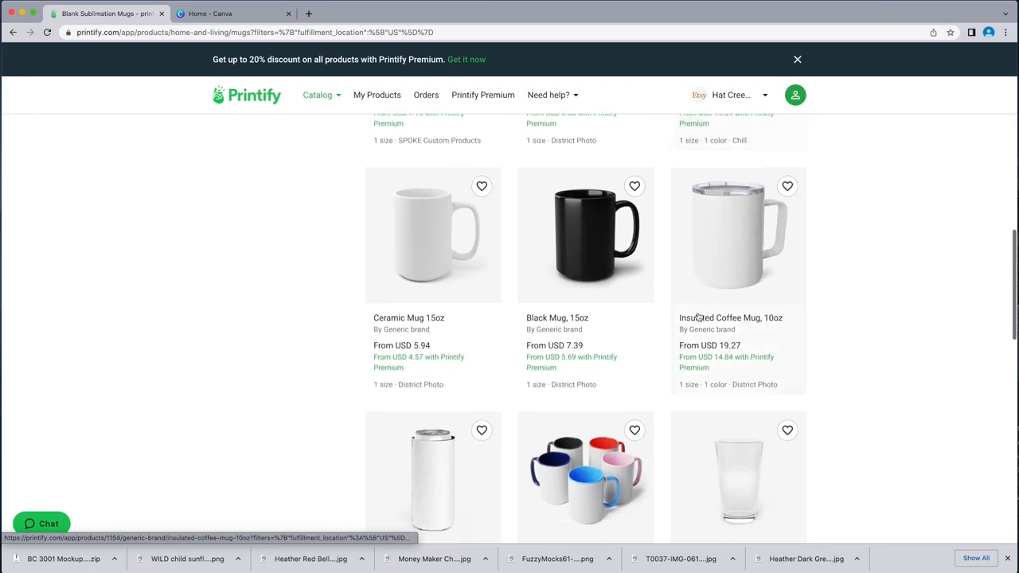
scroll(698, 317, up, 13)
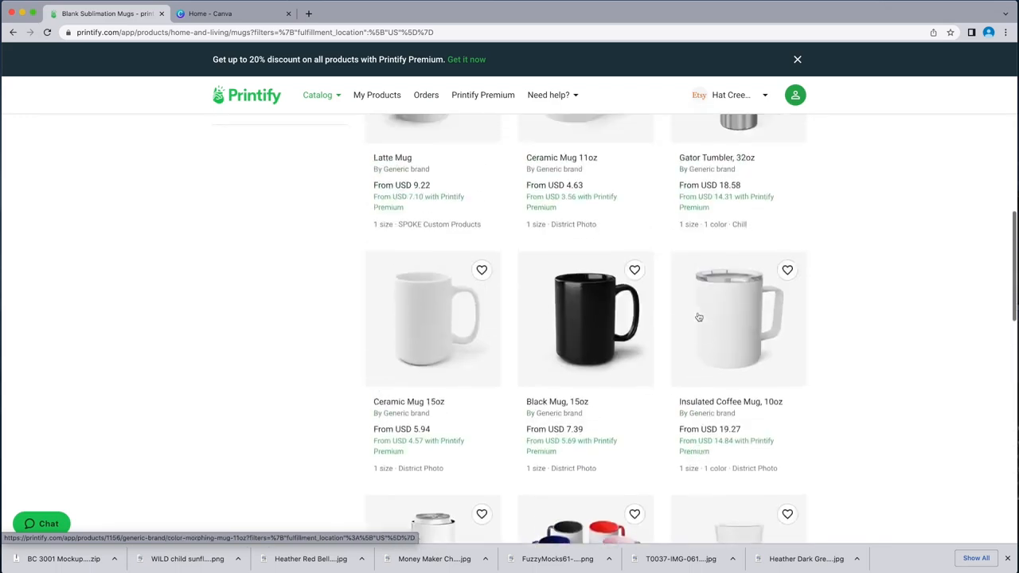
scroll(698, 317, down, 1)
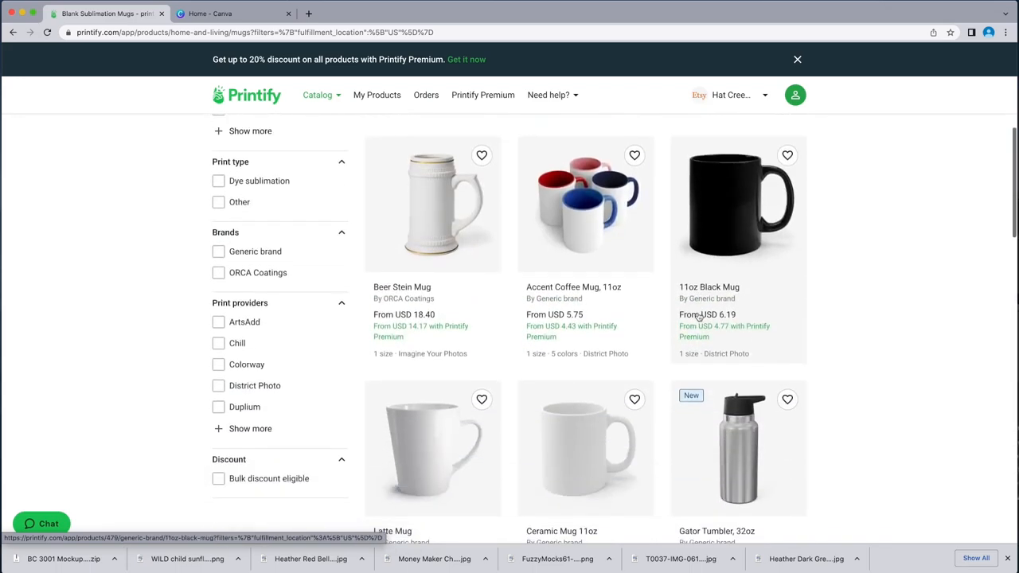
scroll(699, 317, up, 4)
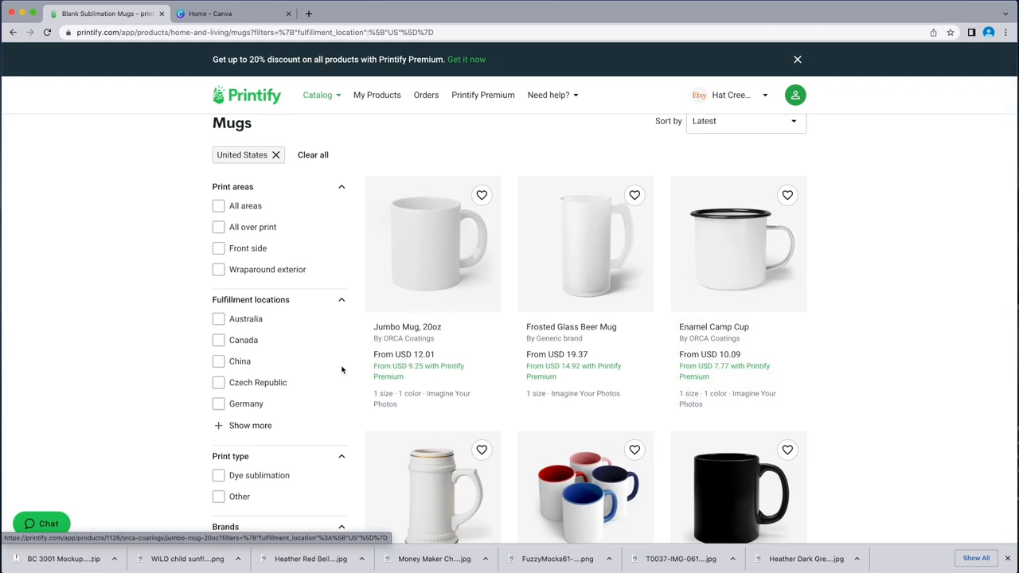
Expand the fulfillment locations, clear the United States filter and apply it again
click(251, 428)
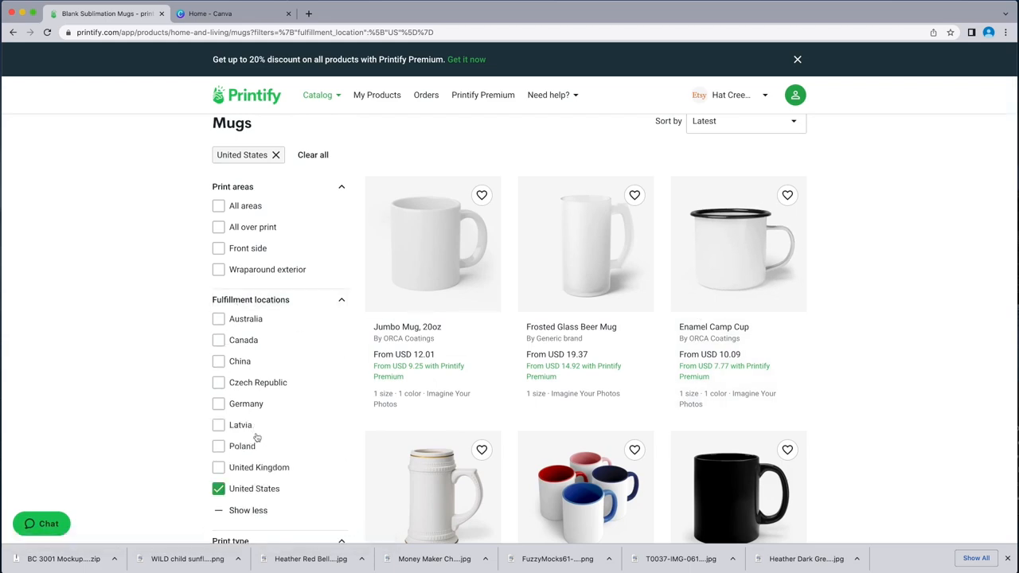
click(219, 490)
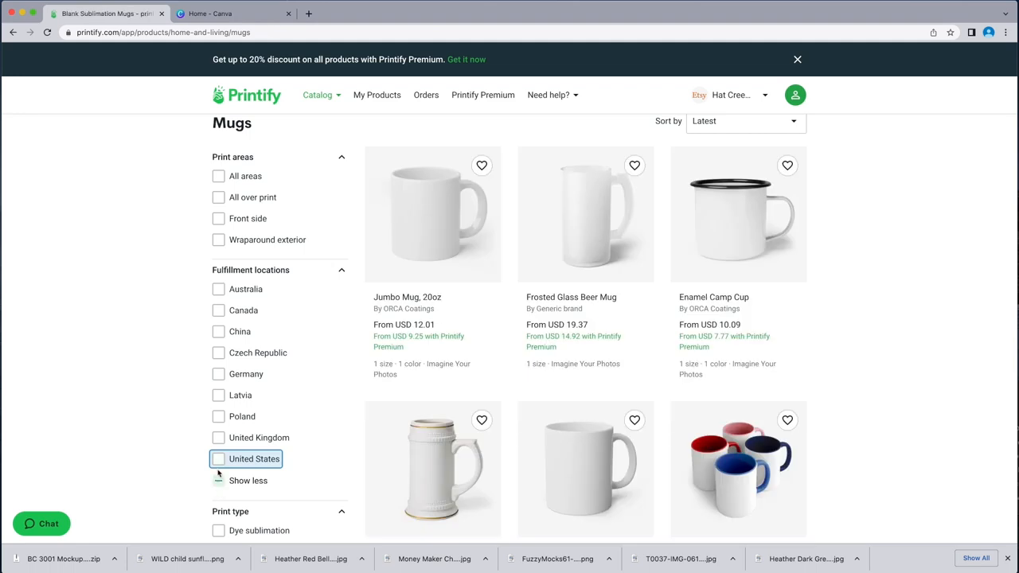
click(219, 460)
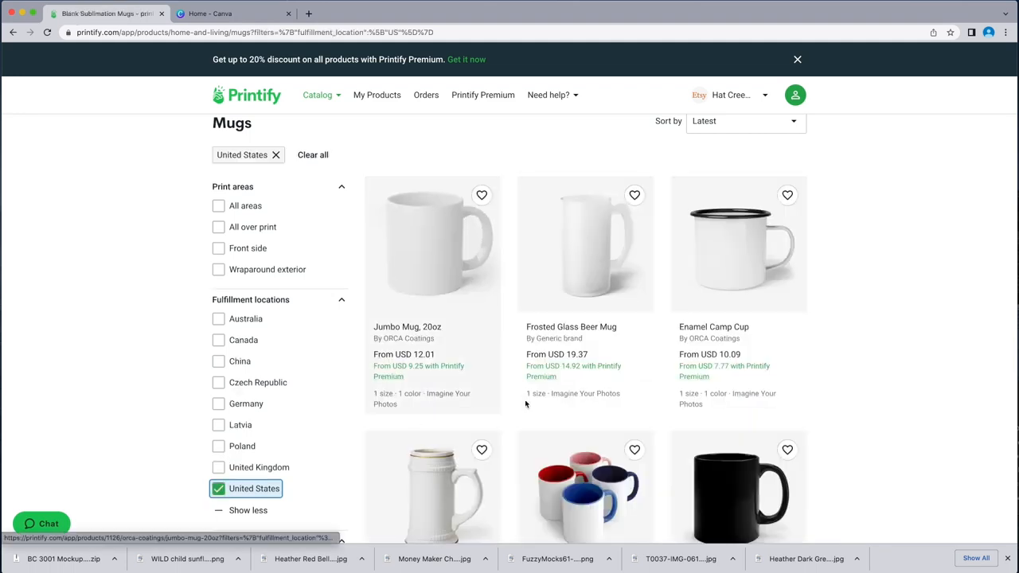
Find the generic brand Ceramic Mug 11oz among the mugs and open its product page
scroll(647, 407, down, 5)
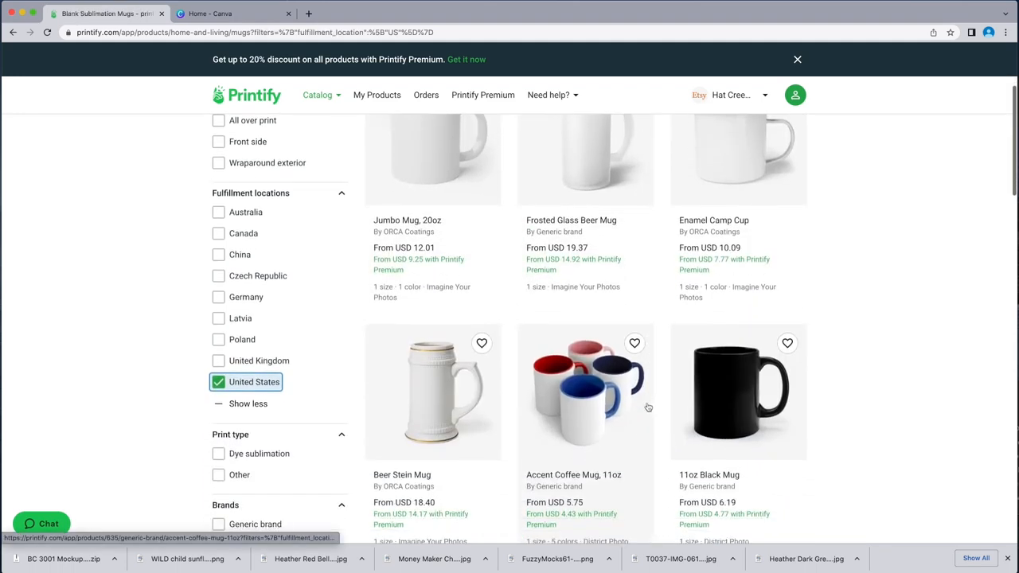
scroll(648, 407, down, 5)
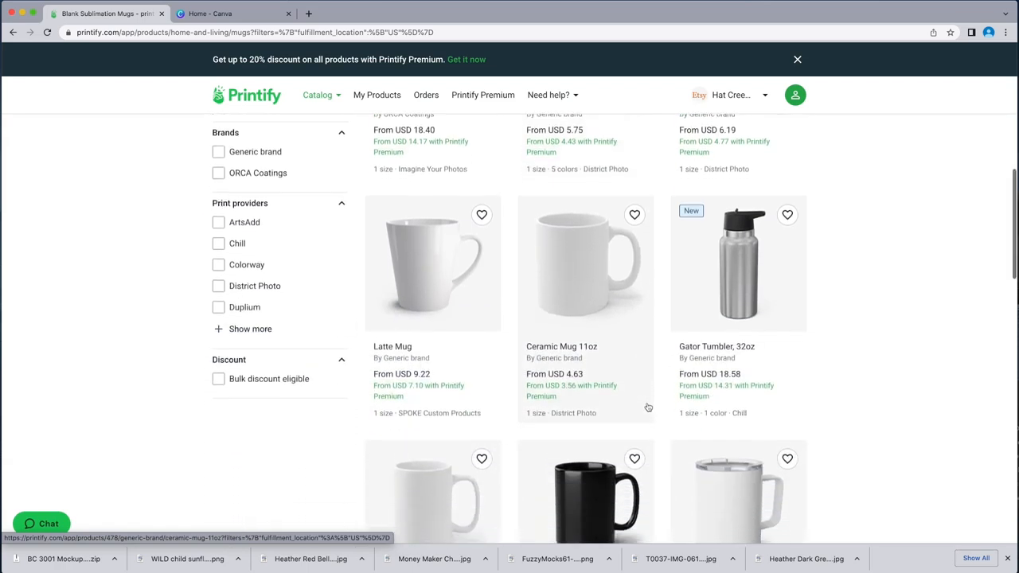
scroll(648, 407, down, 1)
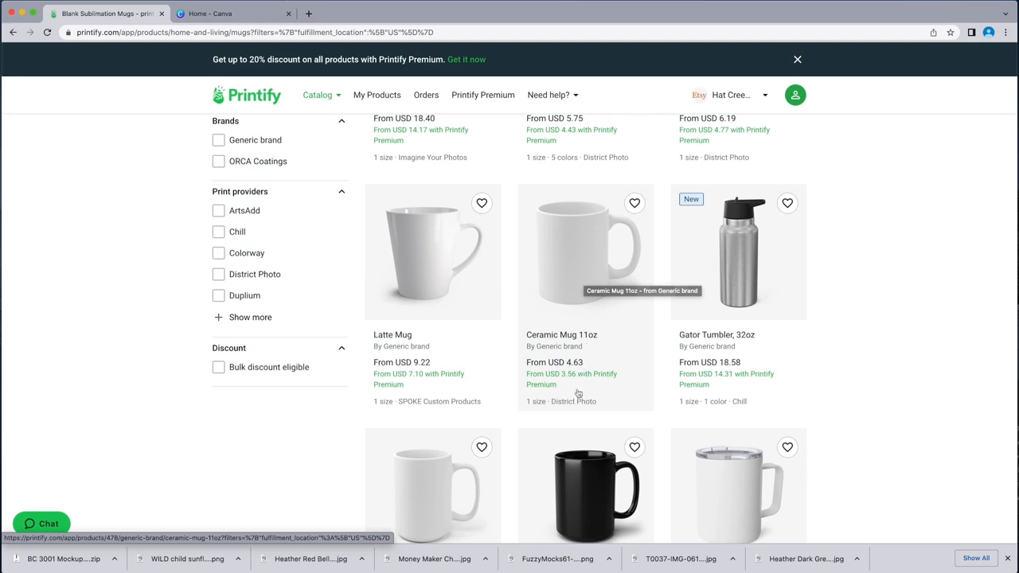
click(581, 285)
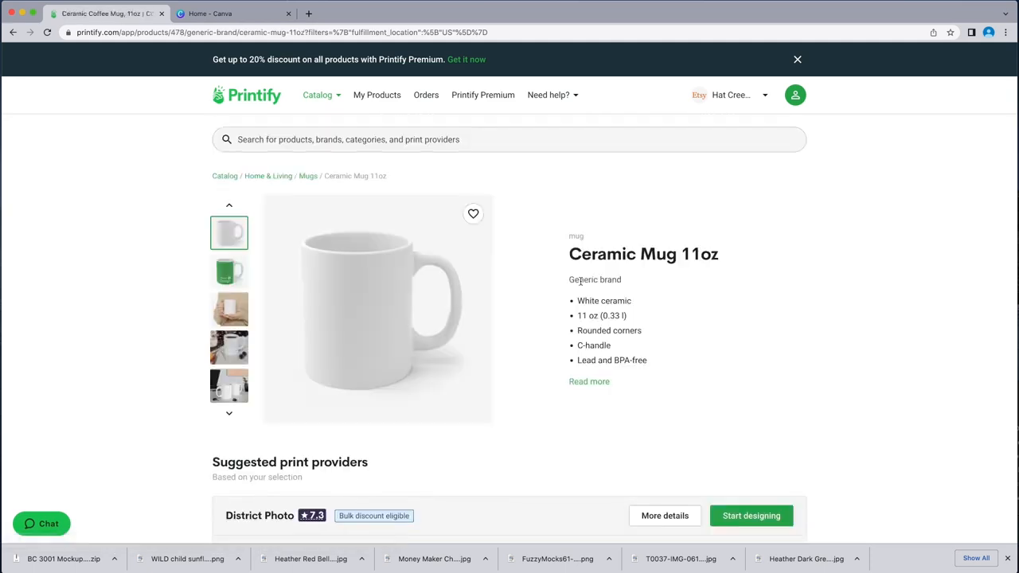
Review the mug's features and District Photo's production time, variant costs and shipping rates, and close the provider details
scroll(677, 356, down, 1)
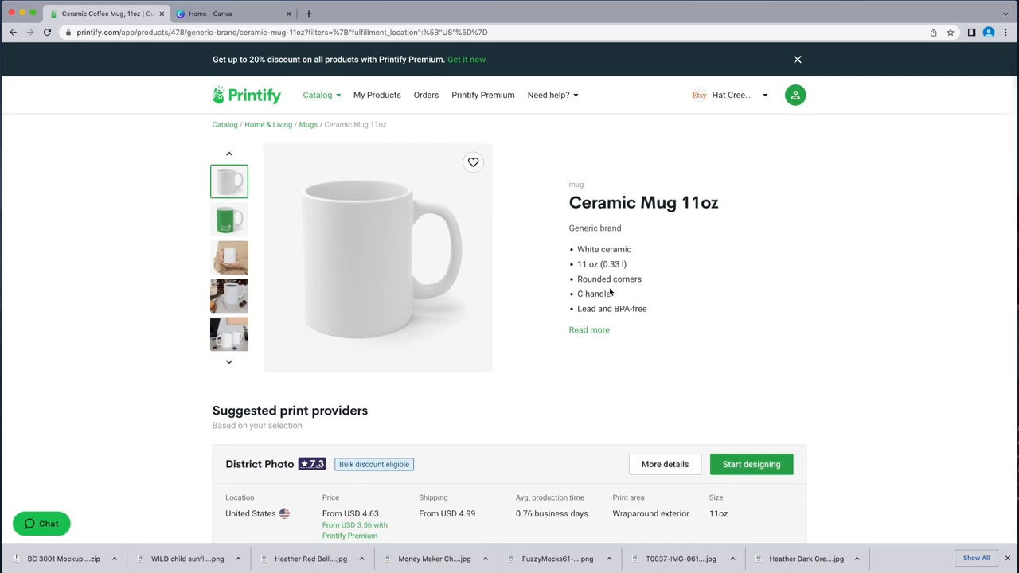
scroll(610, 292, down, 3)
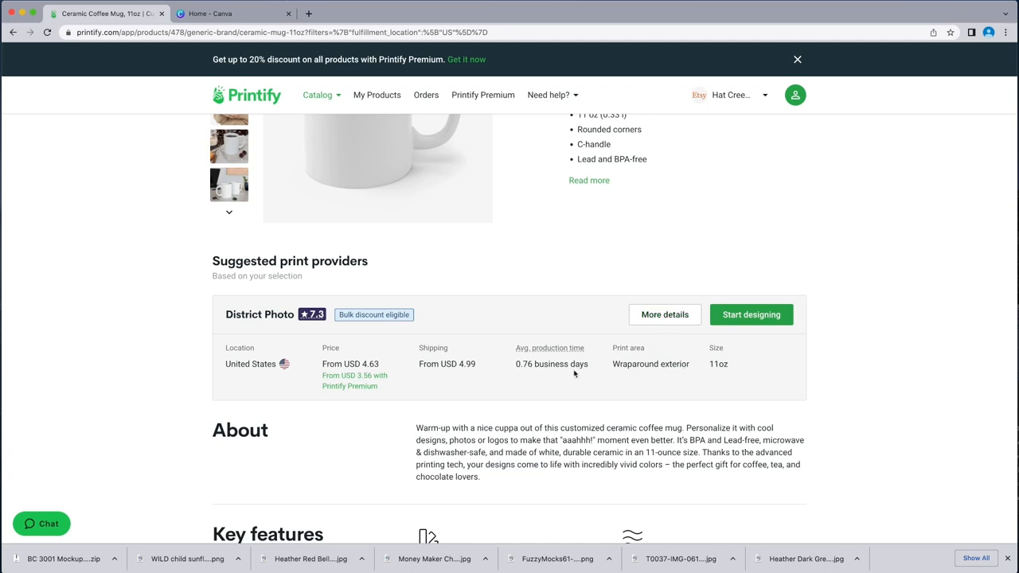
click(664, 315)
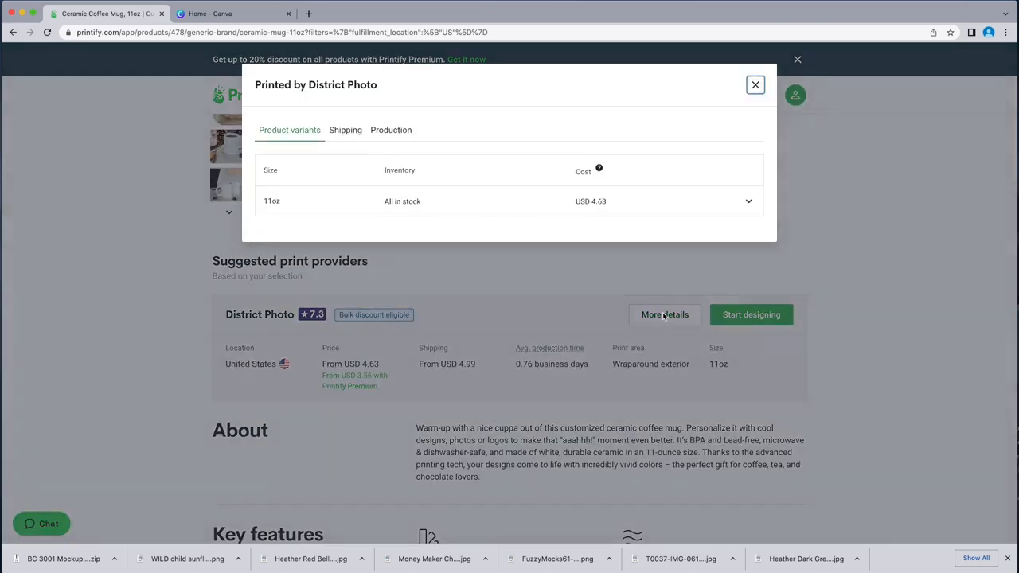
click(349, 133)
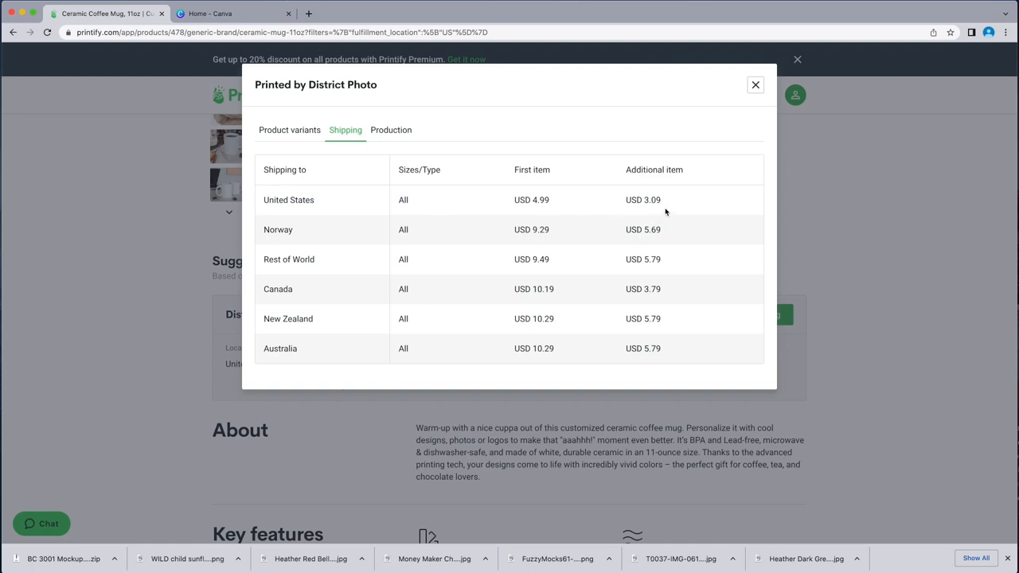
click(756, 87)
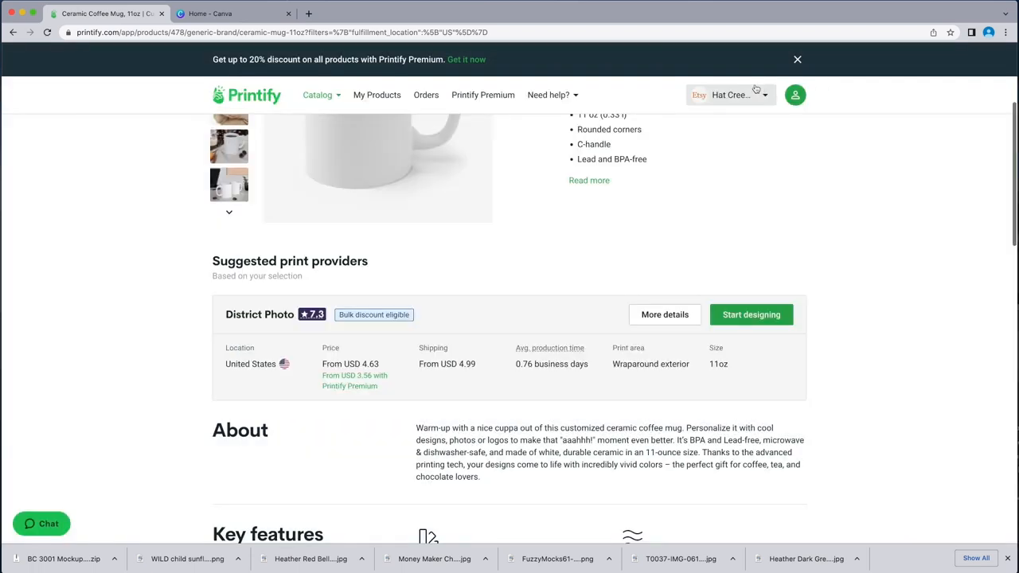
Start designing the Ceramic Mug 11oz with District Photo and dismiss the offer to restore unsaved changes
click(761, 317)
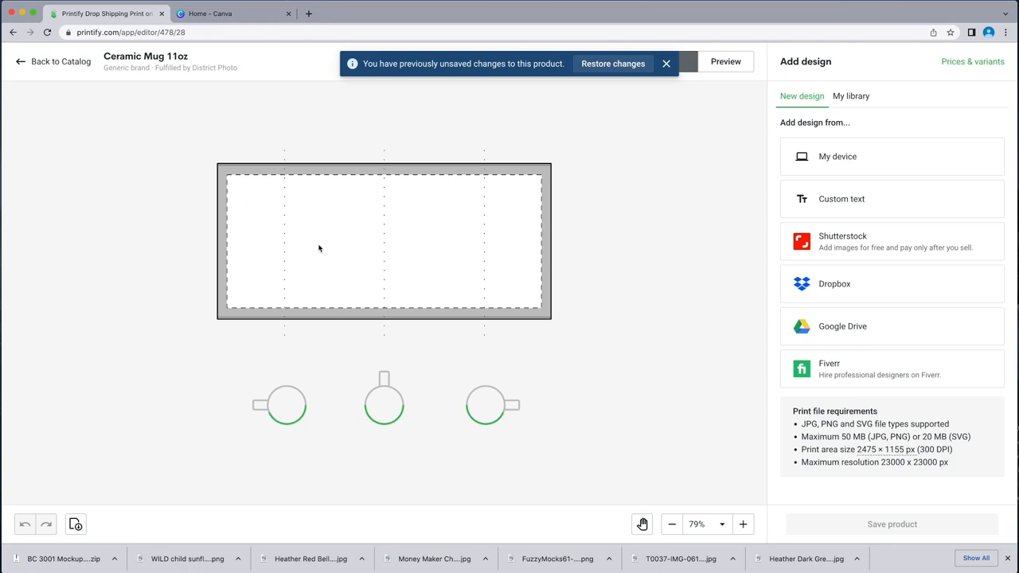
click(666, 64)
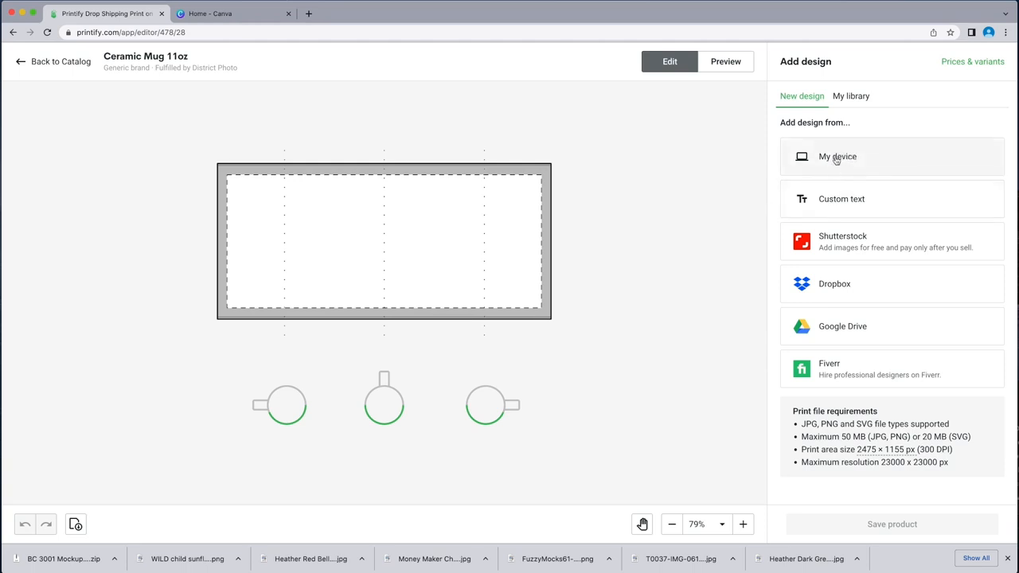
Add WILD child sunflower tshirt.png from the library and shrink it to about 2.95 × 3.54 in, near the print area's center
click(860, 97)
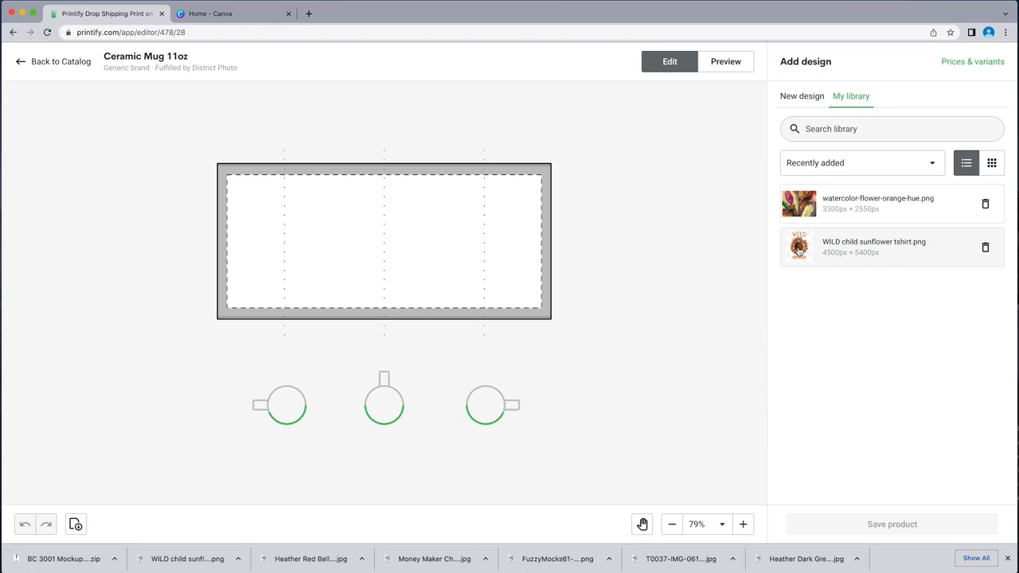
click(798, 249)
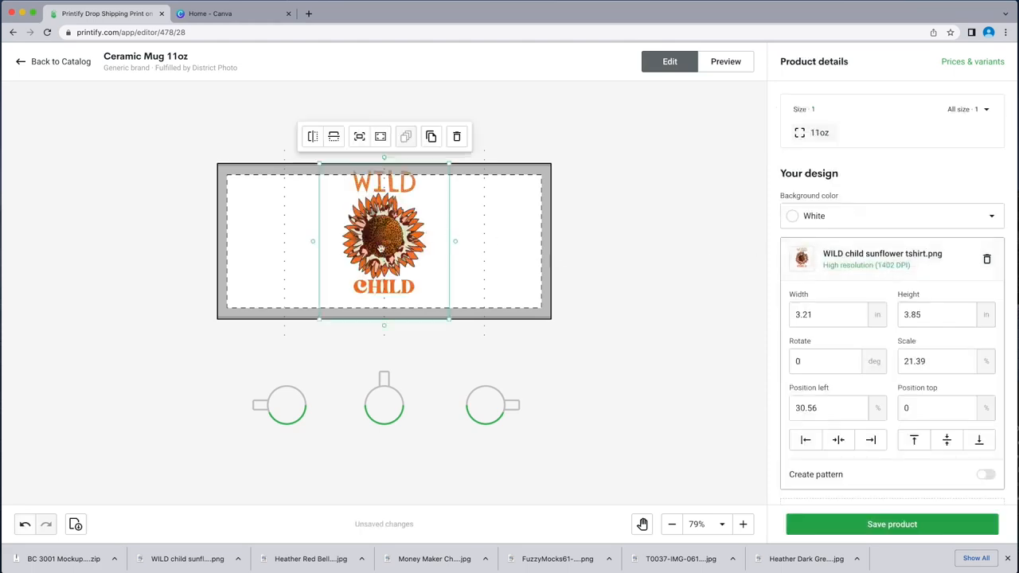
drag(380, 249, 381, 258)
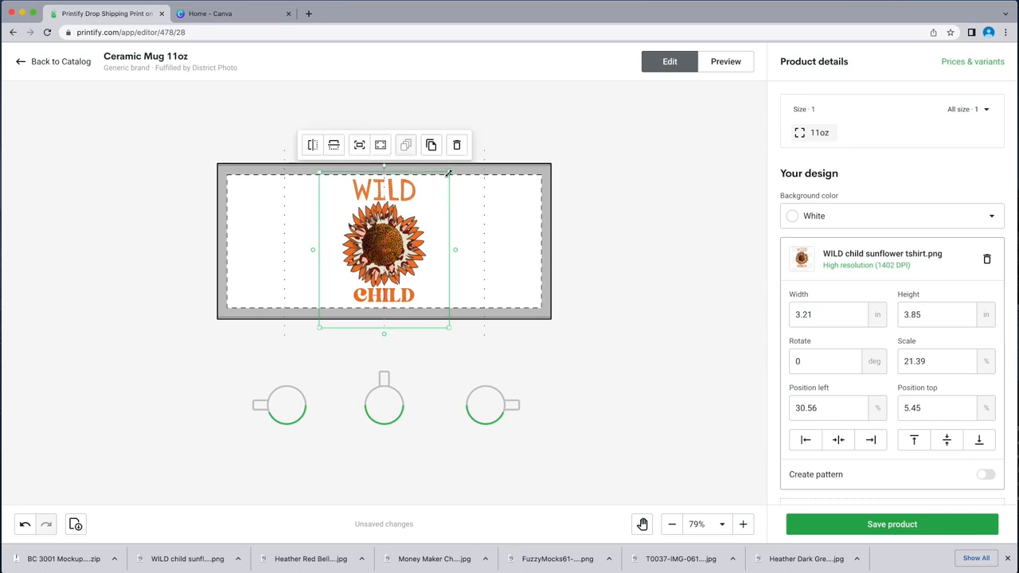
drag(450, 173, 437, 184)
mouse_move(390, 264)
mouse_down()
mouse_move(496, 259)
mouse_move(395, 256)
mouse_up()
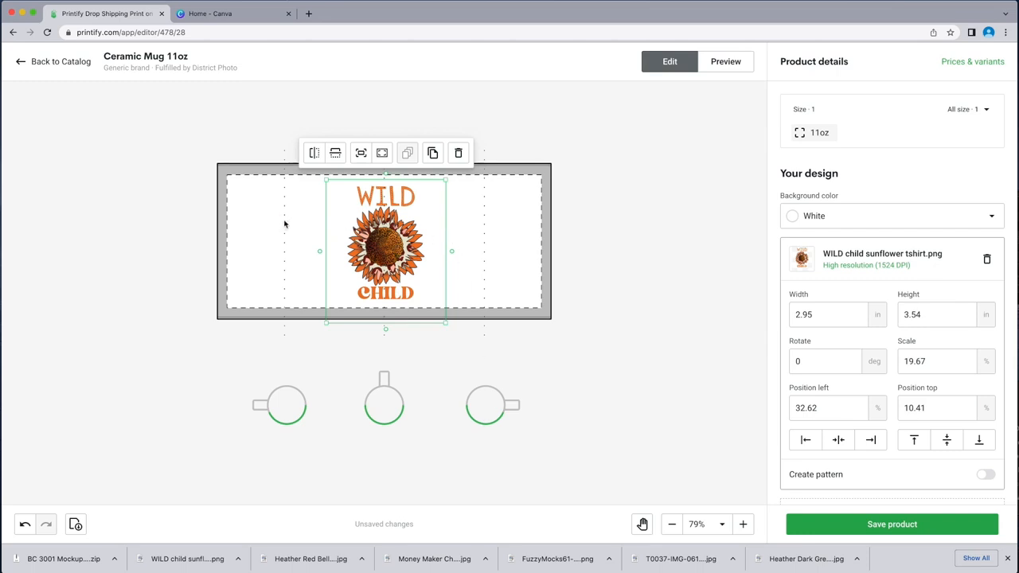
Move the sunflower design onto the print area's right guide line and enlarge it to about 3.4 × 4.08 in
drag(384, 253, 484, 253)
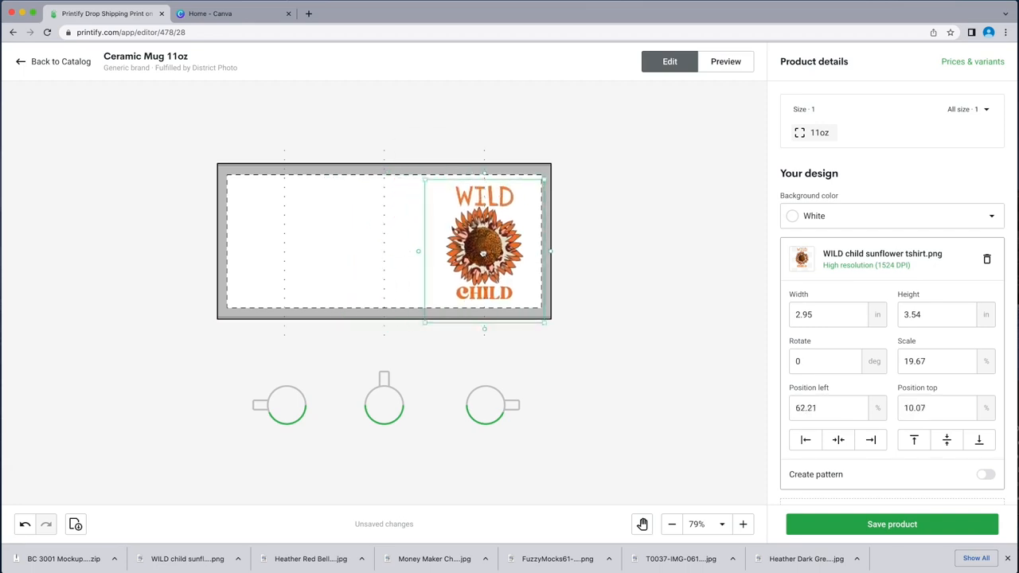
drag(546, 185, 550, 170)
drag(502, 229, 500, 235)
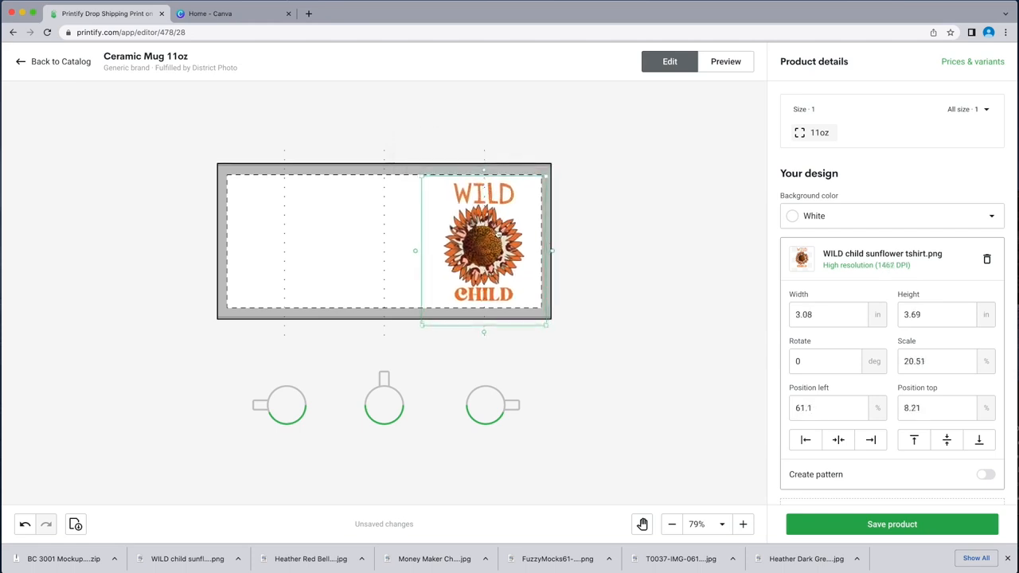
drag(499, 232, 501, 233)
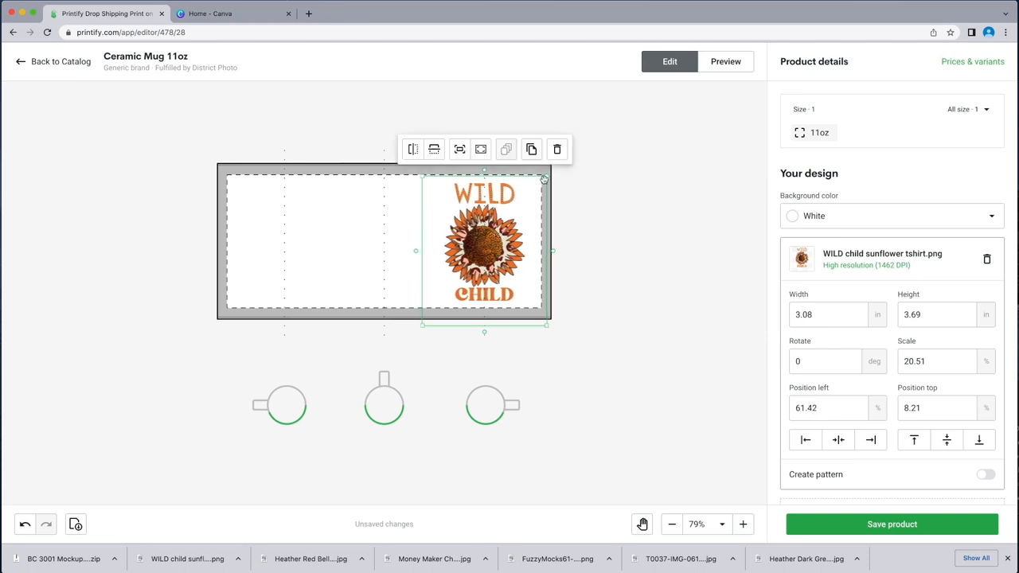
drag(544, 178, 567, 165)
drag(503, 238, 499, 244)
drag(558, 167, 555, 170)
drag(509, 244, 507, 246)
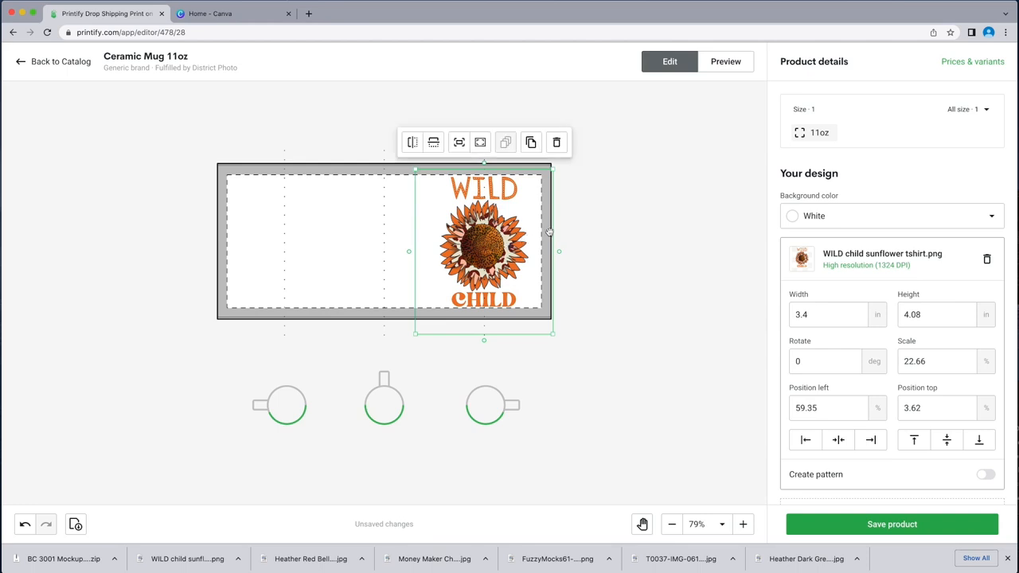
Preview the mug with the single sunflower design in the Right, Context 4 and Context 6 views
click(724, 63)
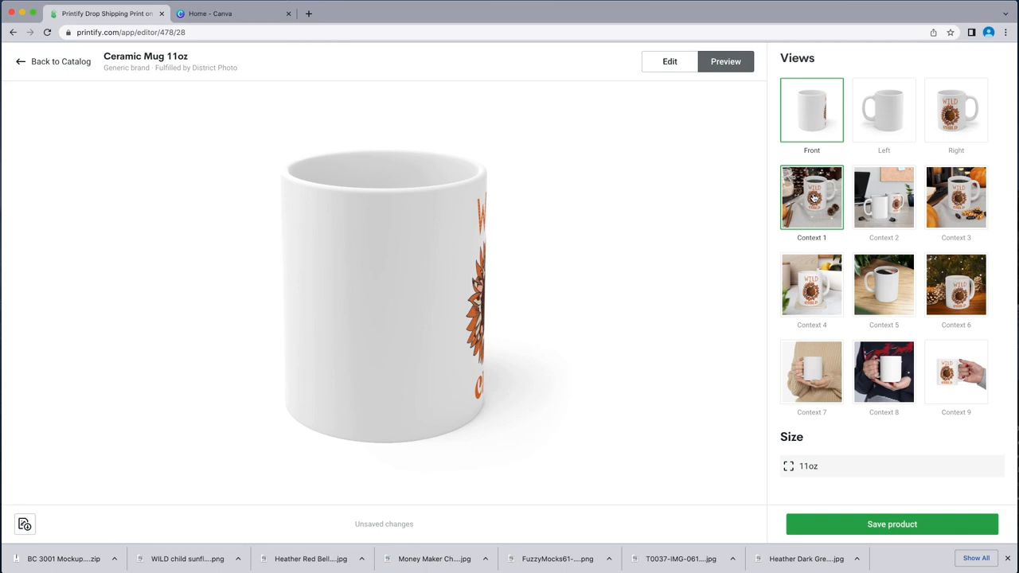
click(954, 115)
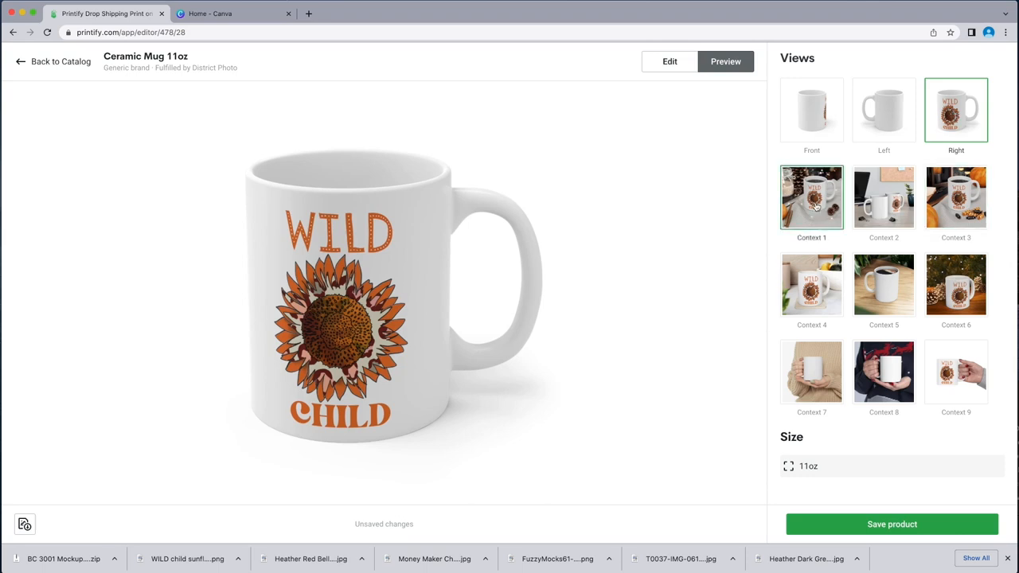
click(812, 285)
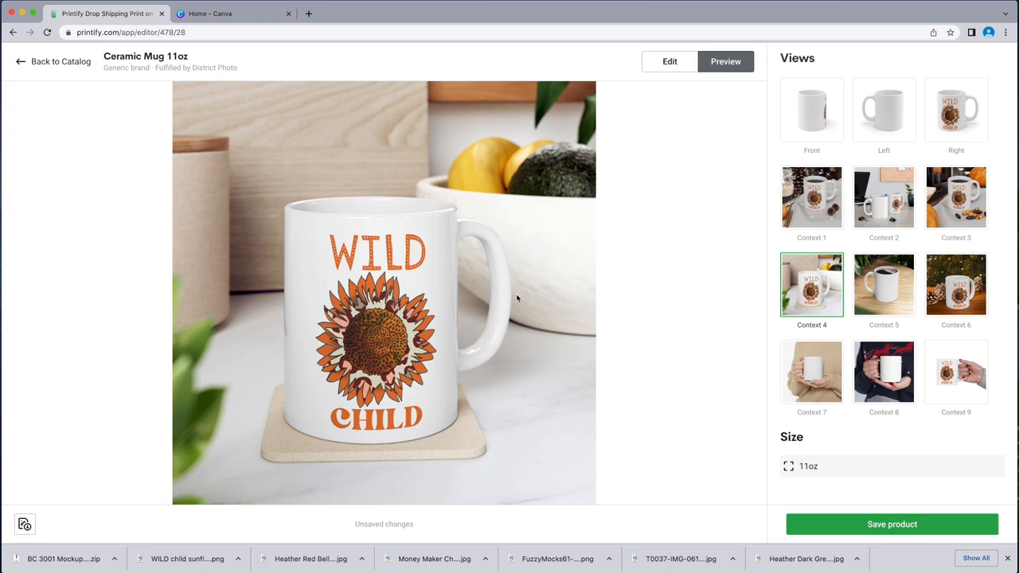
click(956, 291)
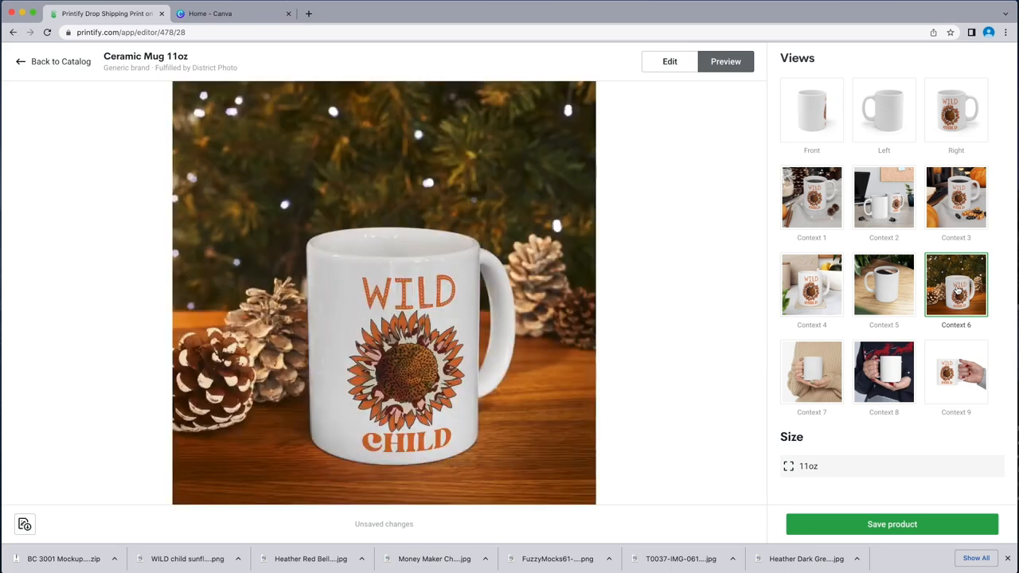
Return to editing, duplicate the sunflower design and place the copy on the print area's left guide line
click(677, 70)
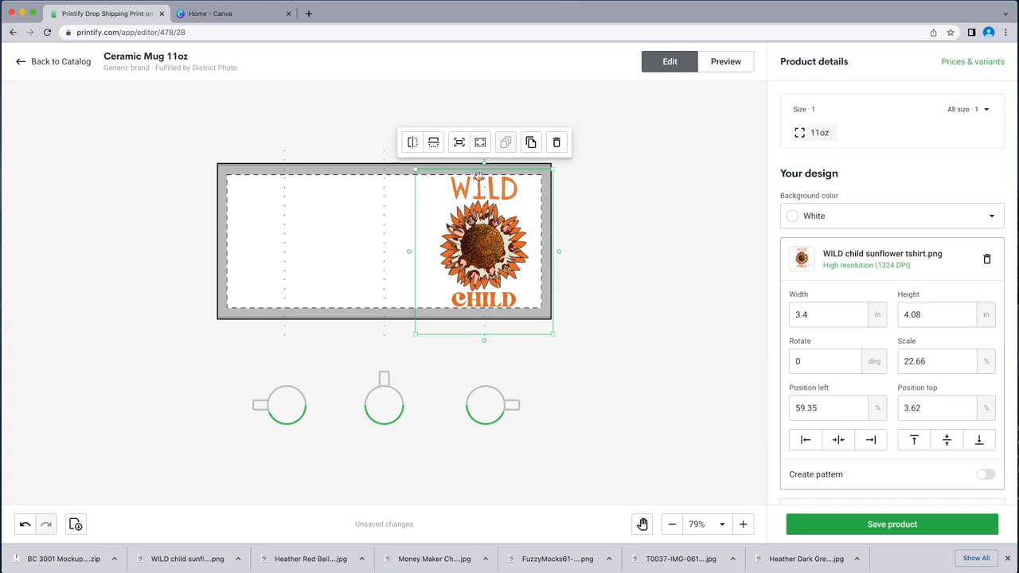
click(531, 144)
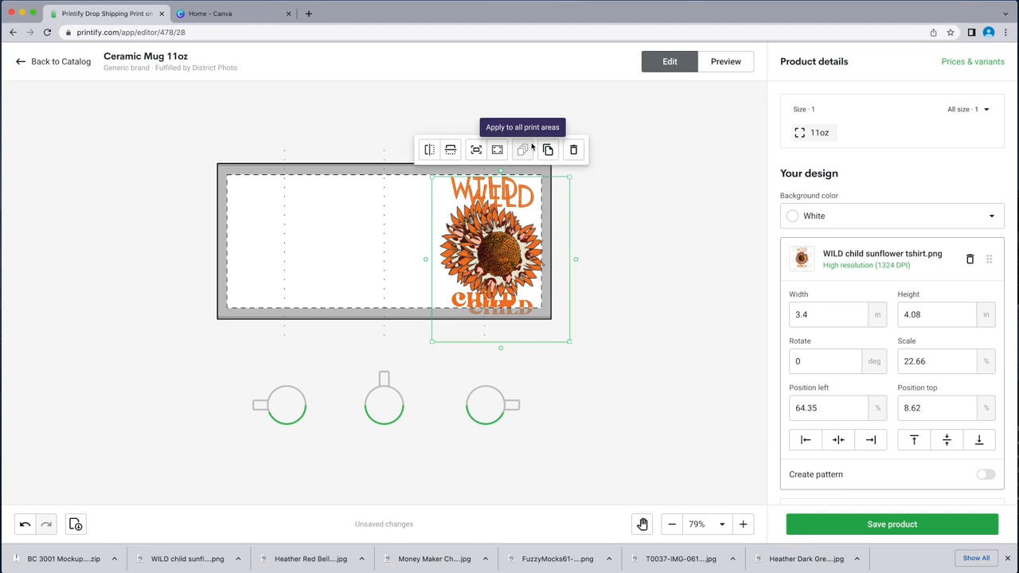
drag(501, 252, 285, 243)
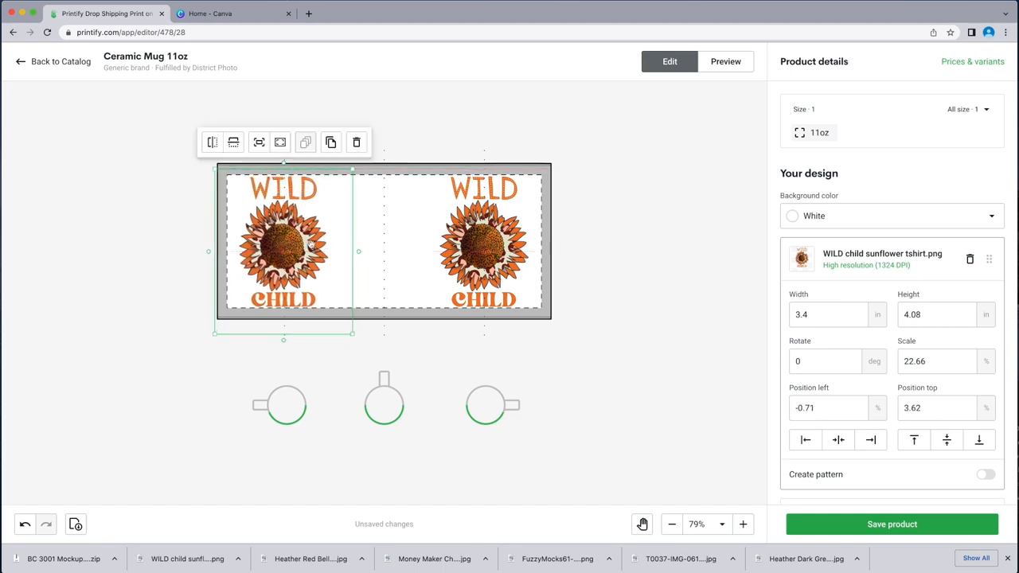
Level the left copy with the original at position top 3.62% and nudge it to about -0.55% position left
click(491, 247)
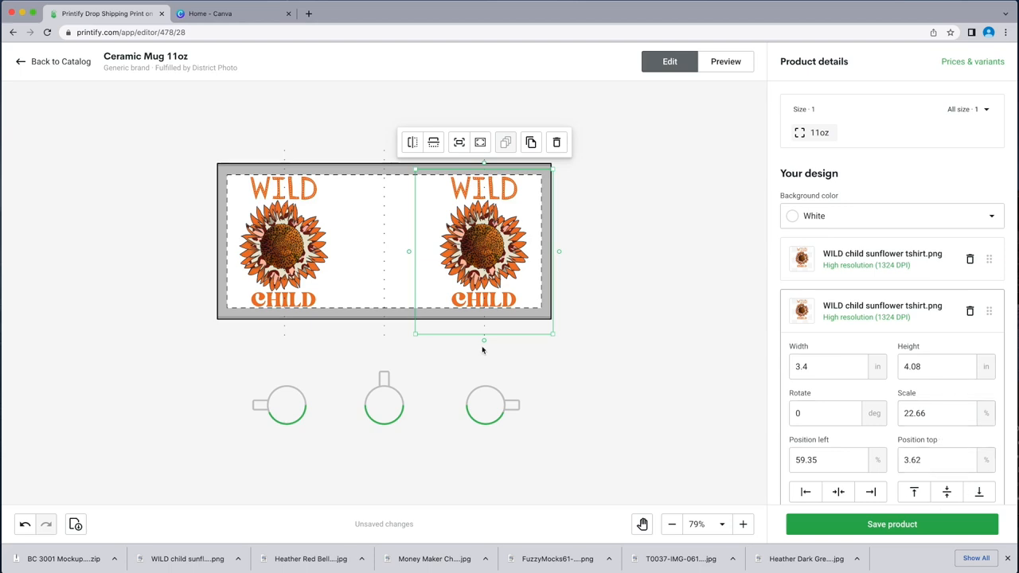
click(285, 249)
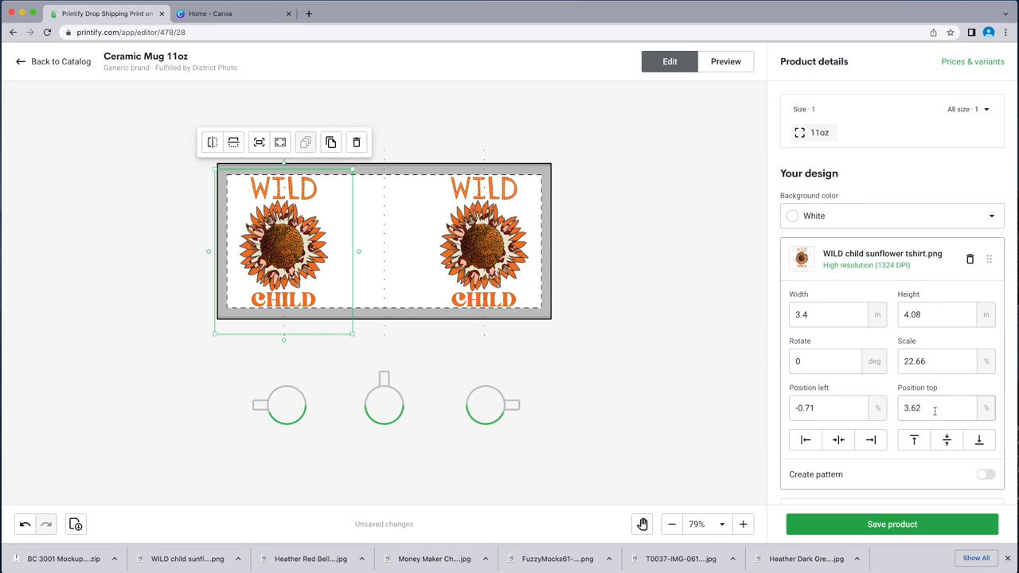
drag(292, 259, 292, 269)
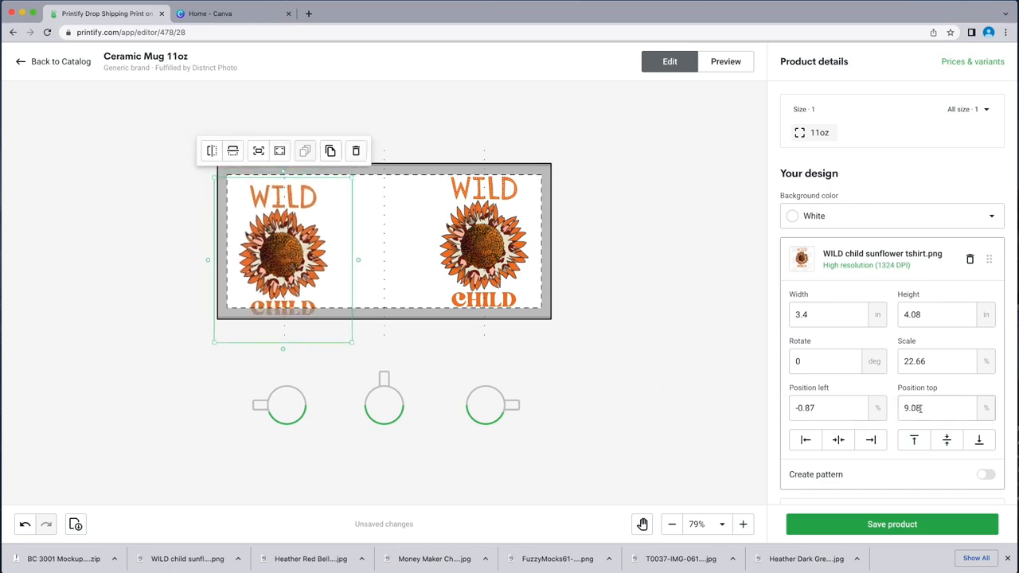
drag(920, 408, 898, 408)
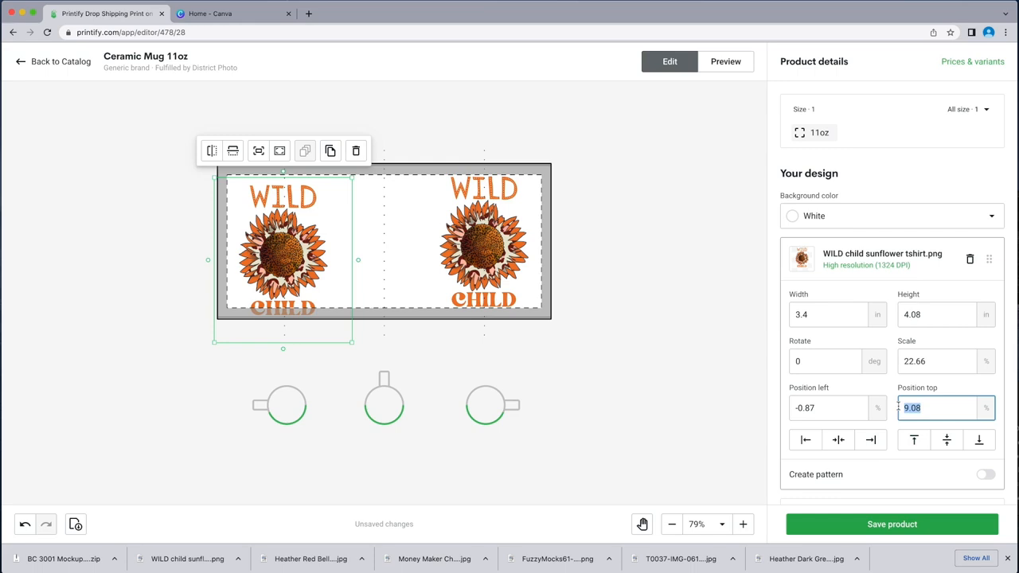
text(3.62)
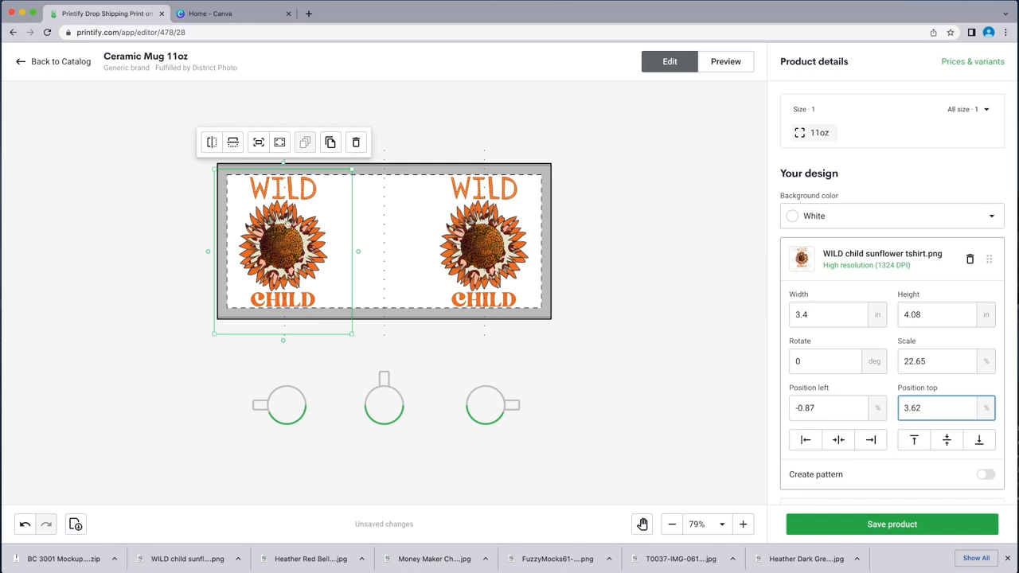
drag(291, 237, 292, 237)
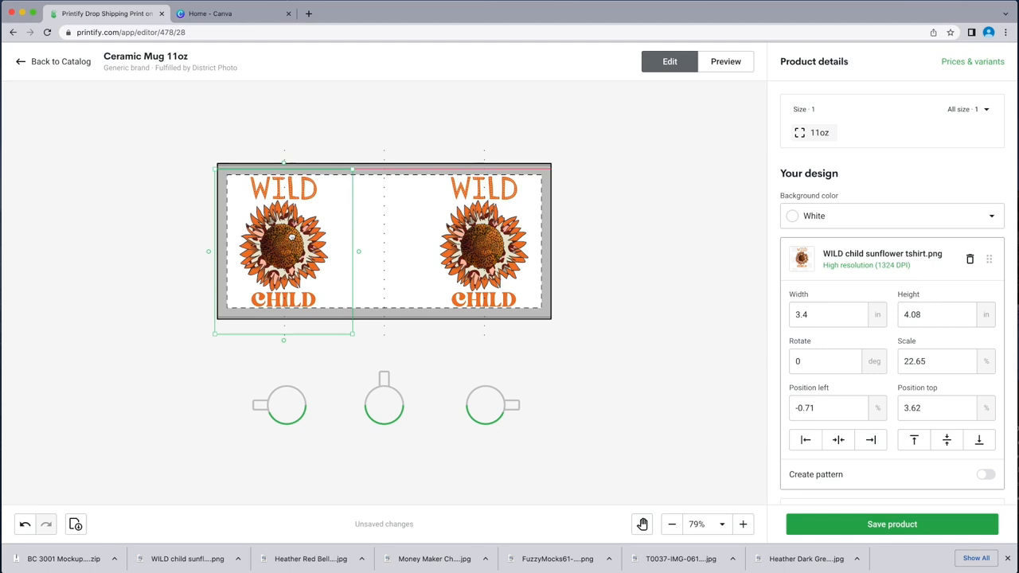
drag(292, 236, 293, 237)
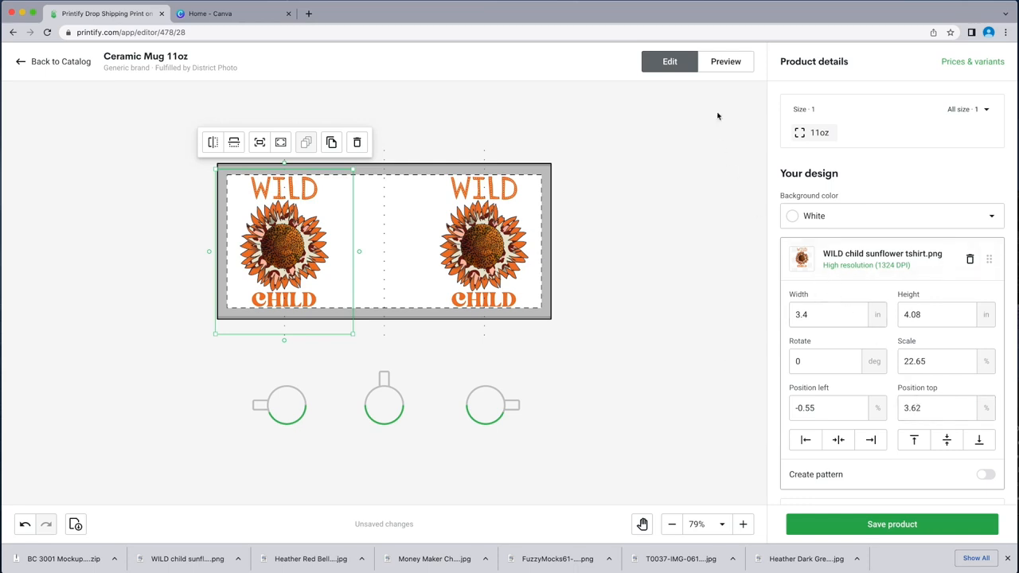
Preview the two-sided mug design in the Context 2, Context 5 and Context 6 views
click(727, 63)
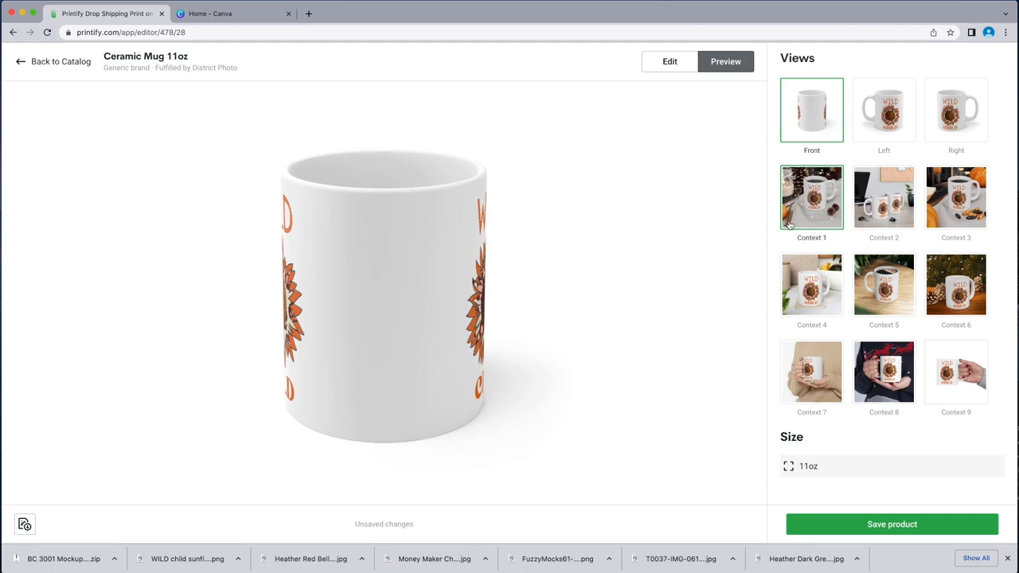
click(886, 204)
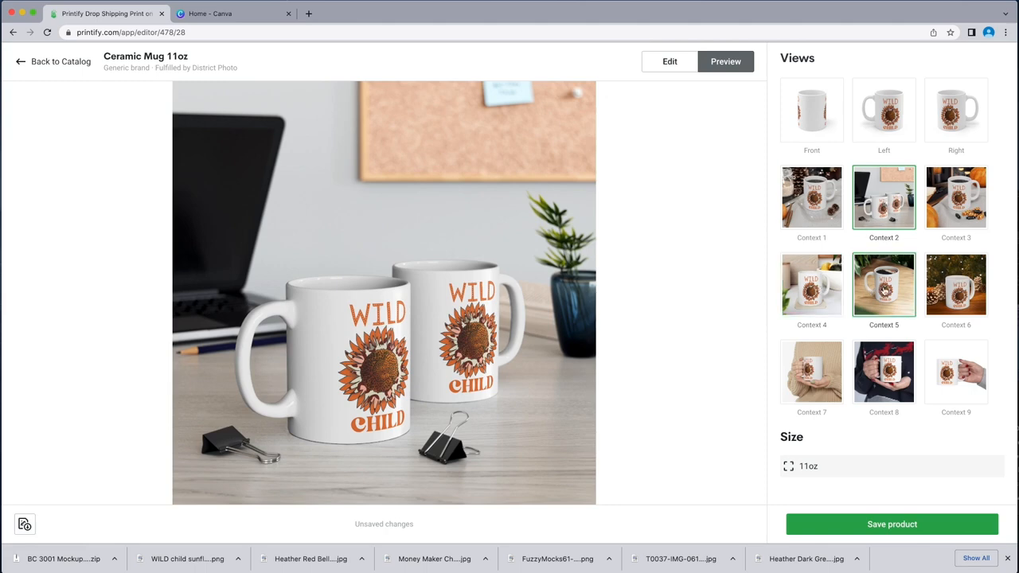
click(884, 292)
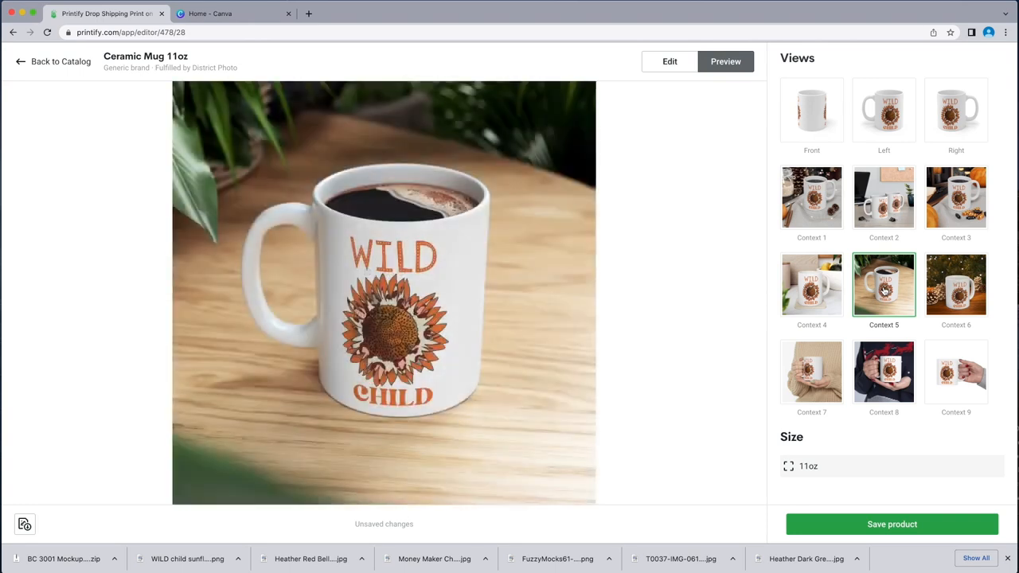
click(956, 295)
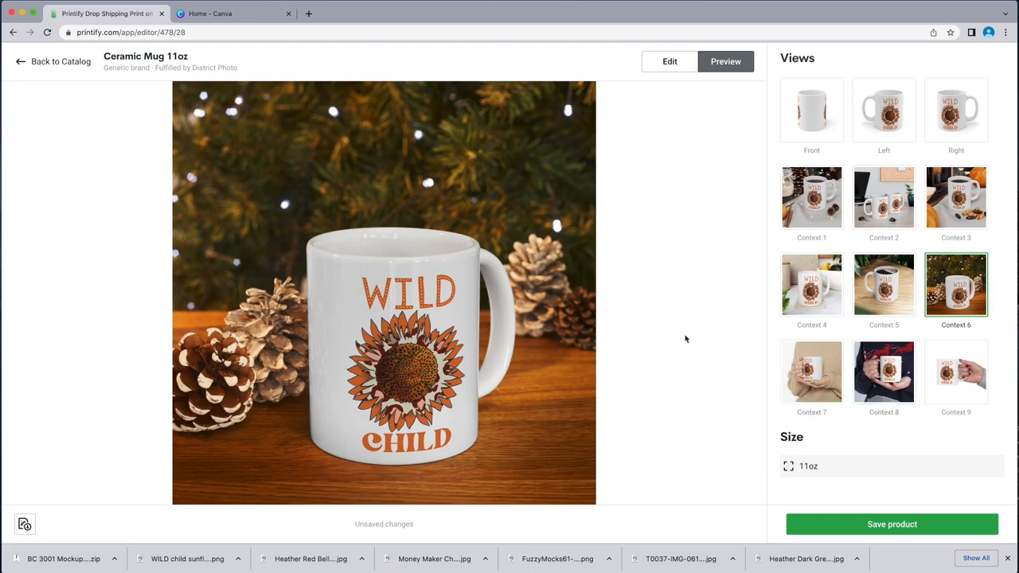
Return to editing and delete both sunflower designs from the mug
click(668, 63)
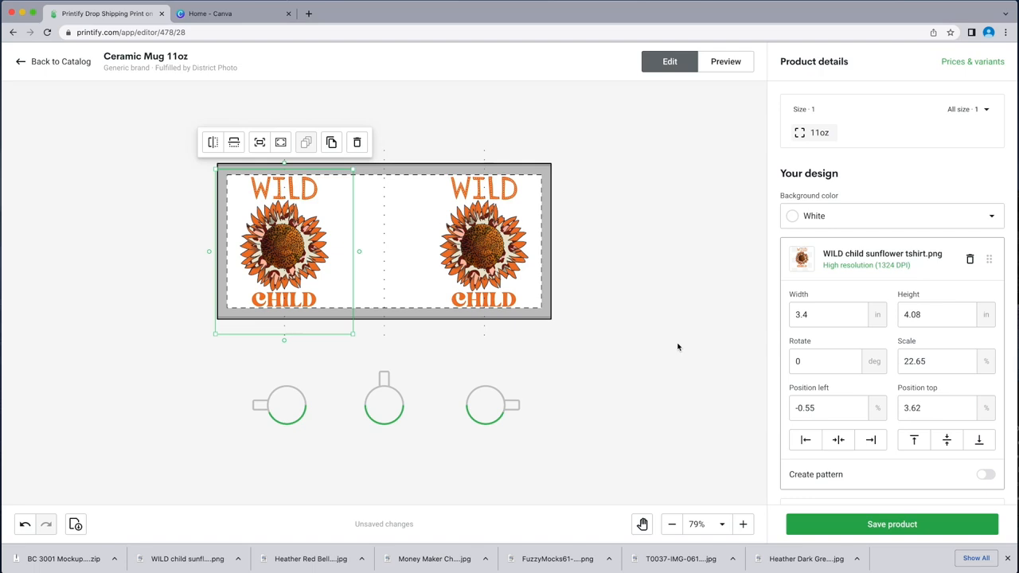
click(973, 263)
click(978, 264)
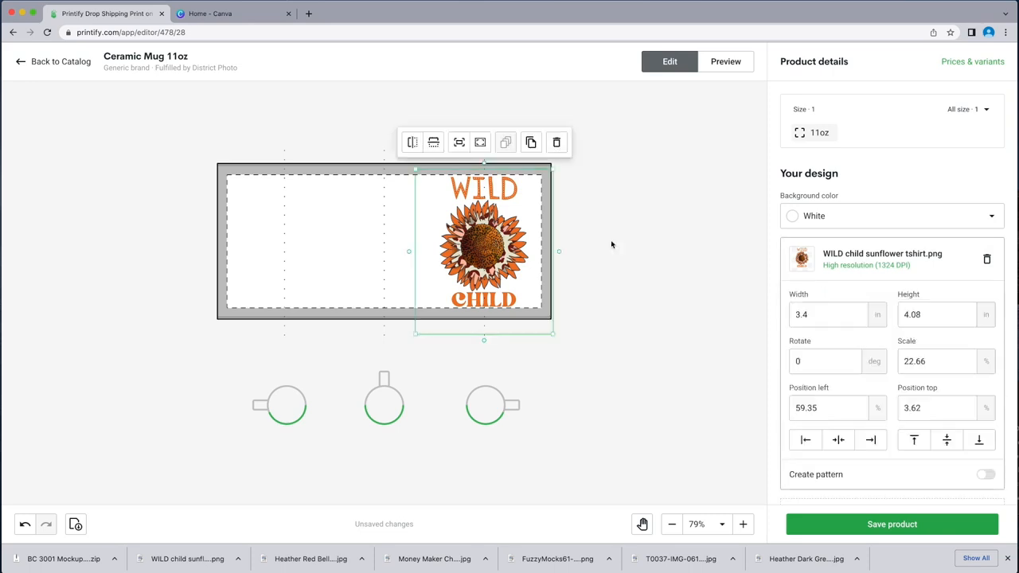
click(981, 264)
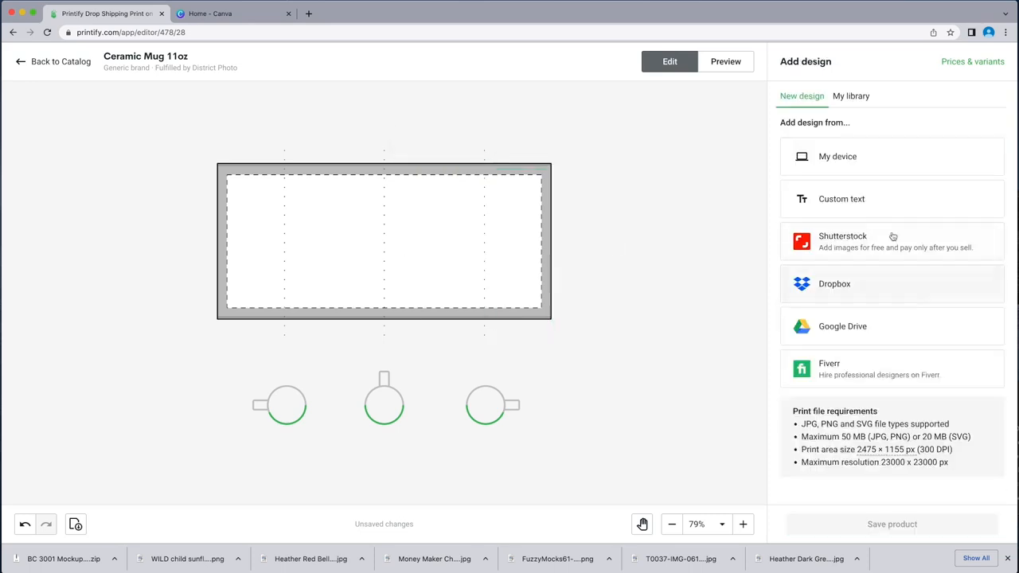
Add watercolor-flower-orange-hue.png from the library to the mug and enlarge it to about 60% scale, reaching the print area's right edge
click(852, 96)
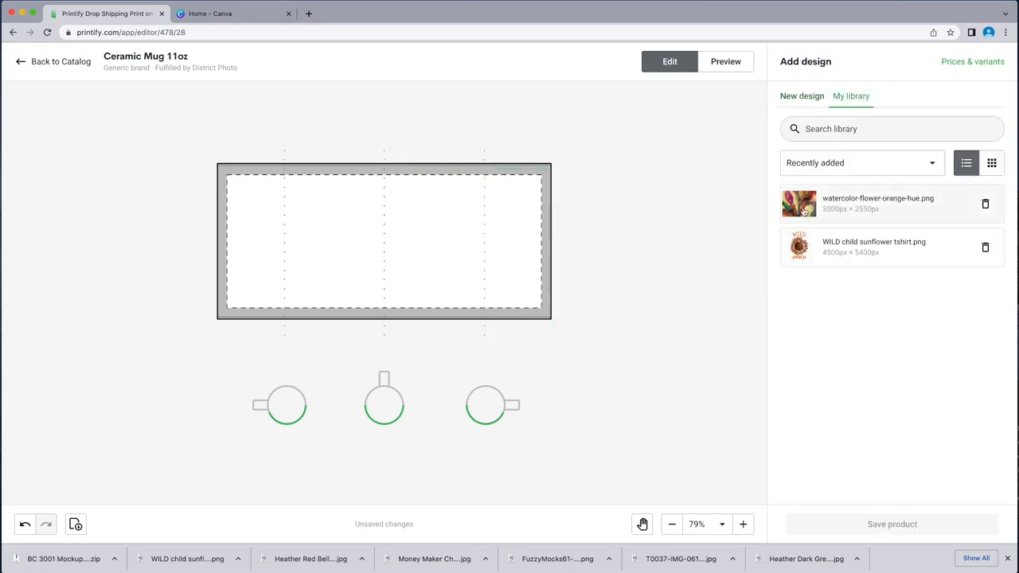
click(801, 205)
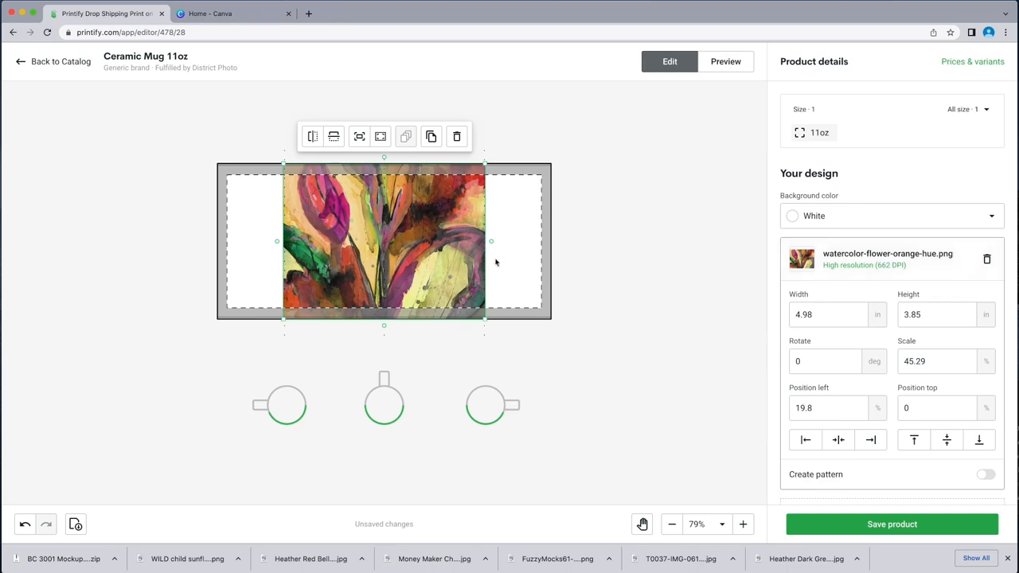
drag(485, 319, 577, 347)
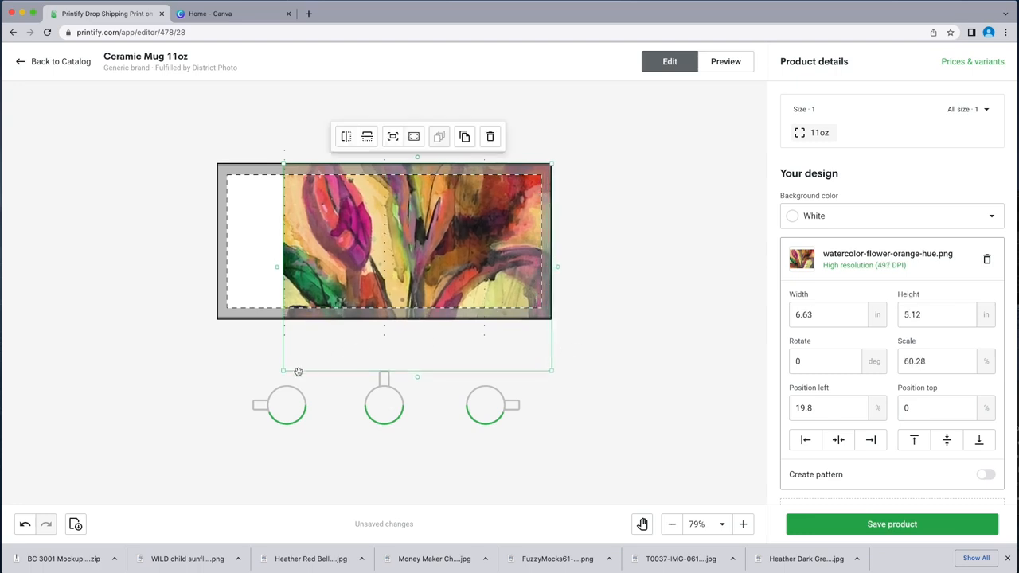
Enlarge the flower artwork to about 75% scale to cover the print area and shift it to 0% position left, about -6.14% position top
click(253, 368)
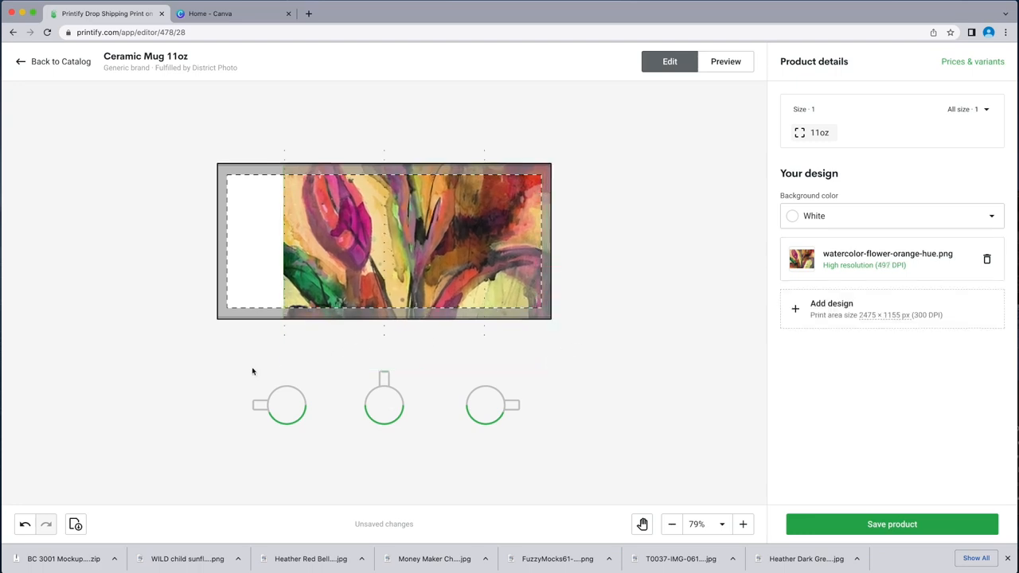
click(291, 272)
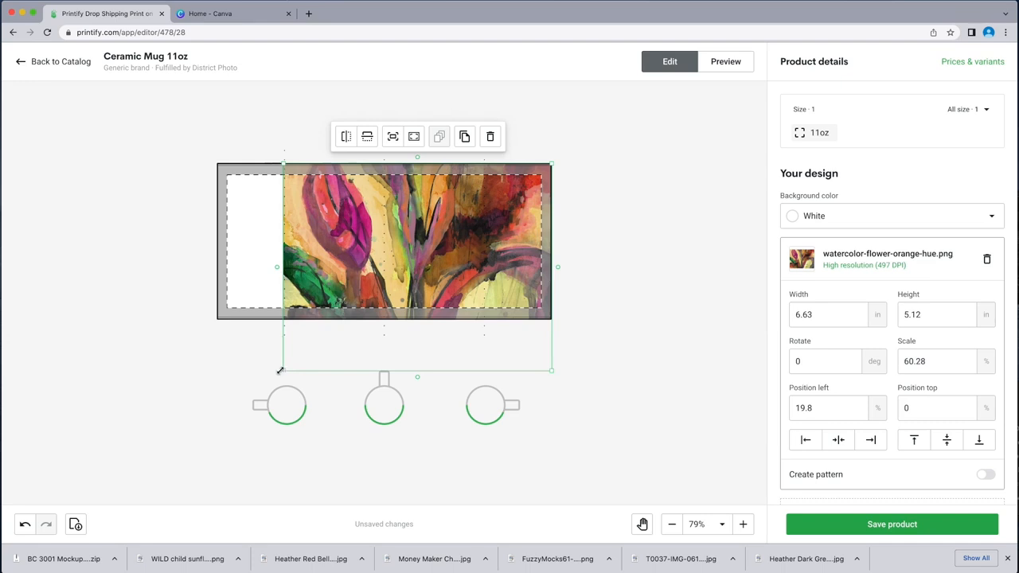
drag(279, 371, 169, 373)
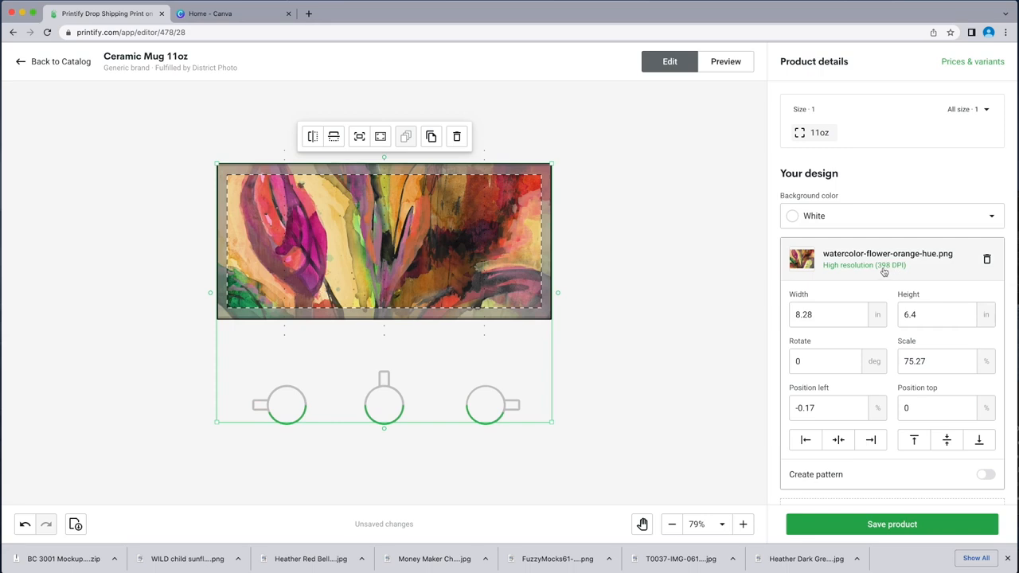
mouse_move(441, 263)
mouse_down()
mouse_move(440, 283)
mouse_move(449, 268)
mouse_move(437, 238)
mouse_move(442, 254)
mouse_up()
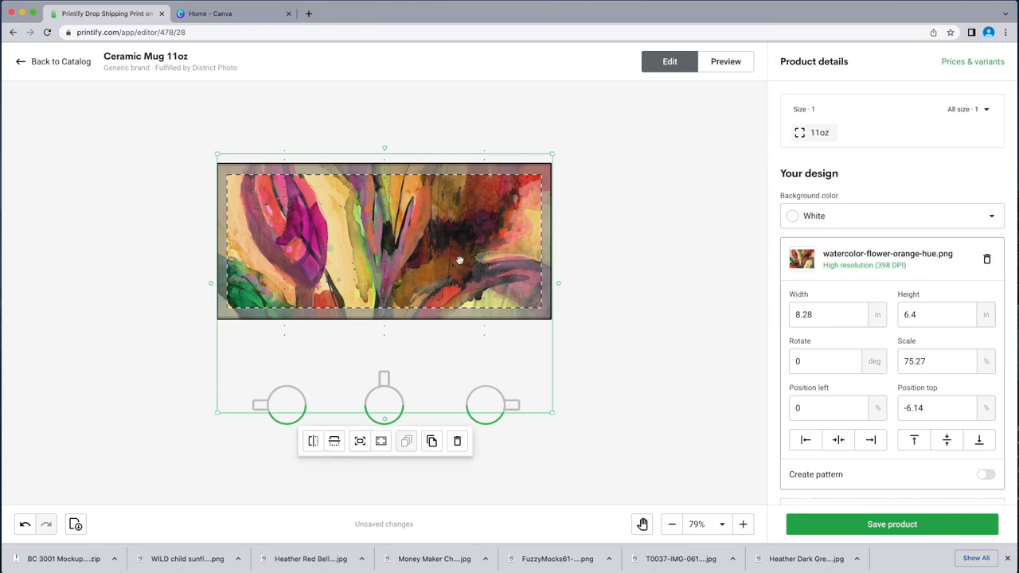
Preview the wraparound flower mug in the Front, Context 7, Left and Context 6 views
click(729, 64)
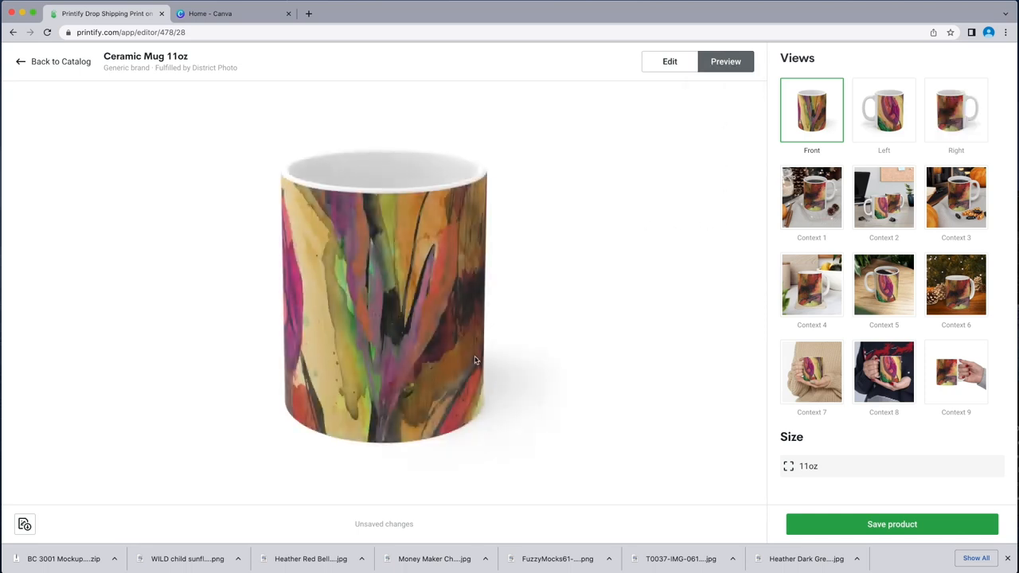
click(812, 374)
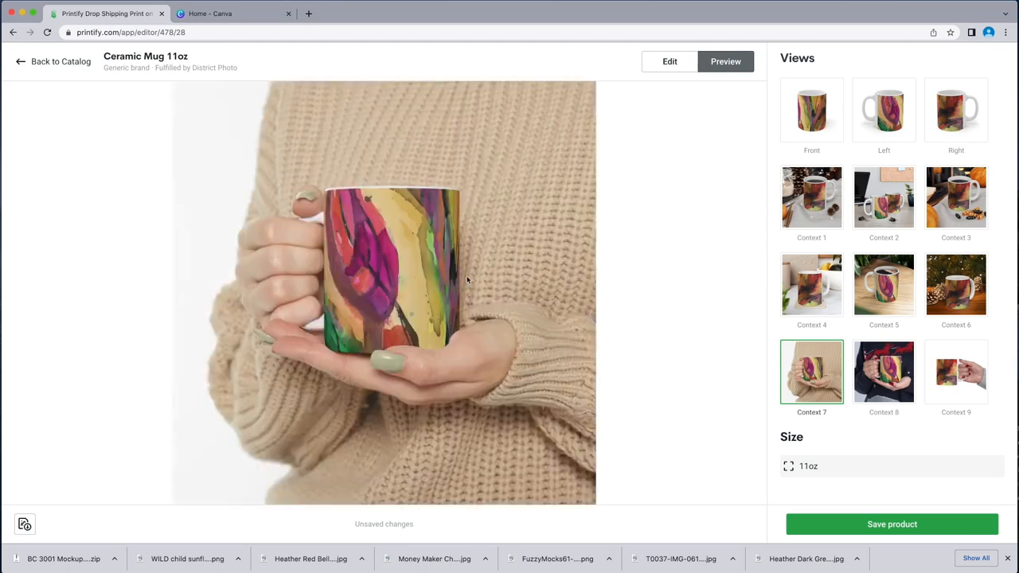
click(900, 123)
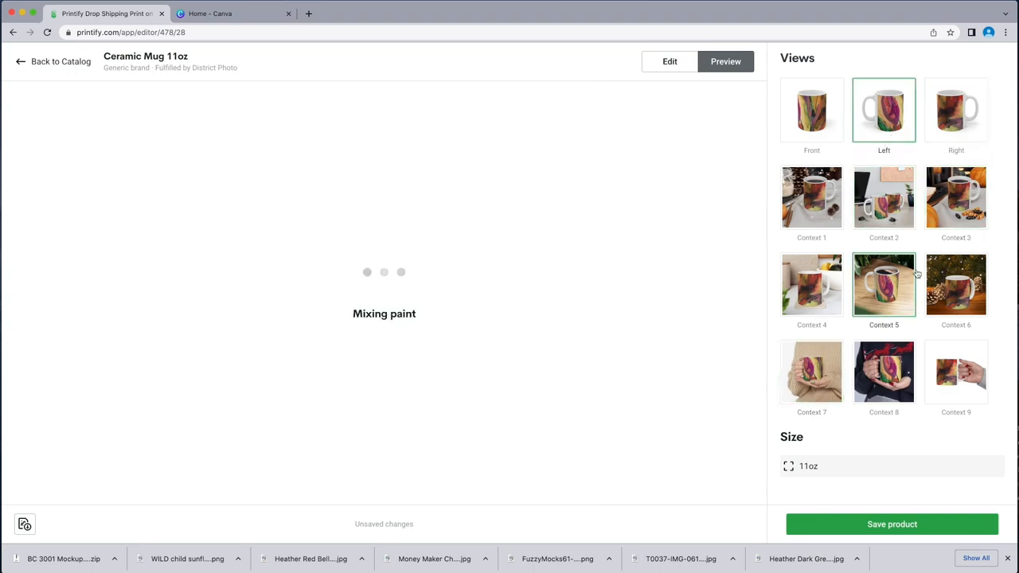
click(968, 298)
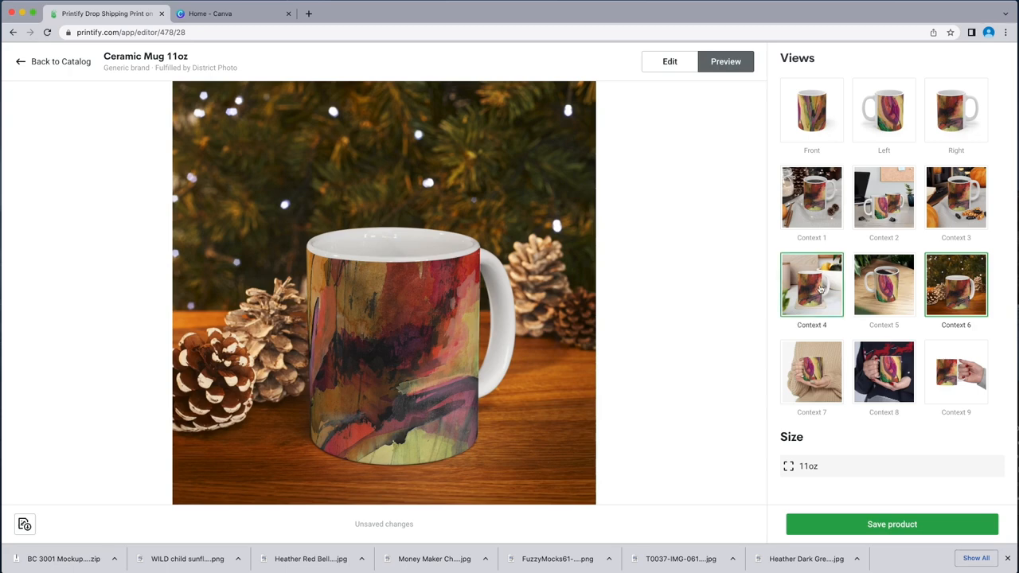
Return to editing the mug and save it as a product
click(664, 63)
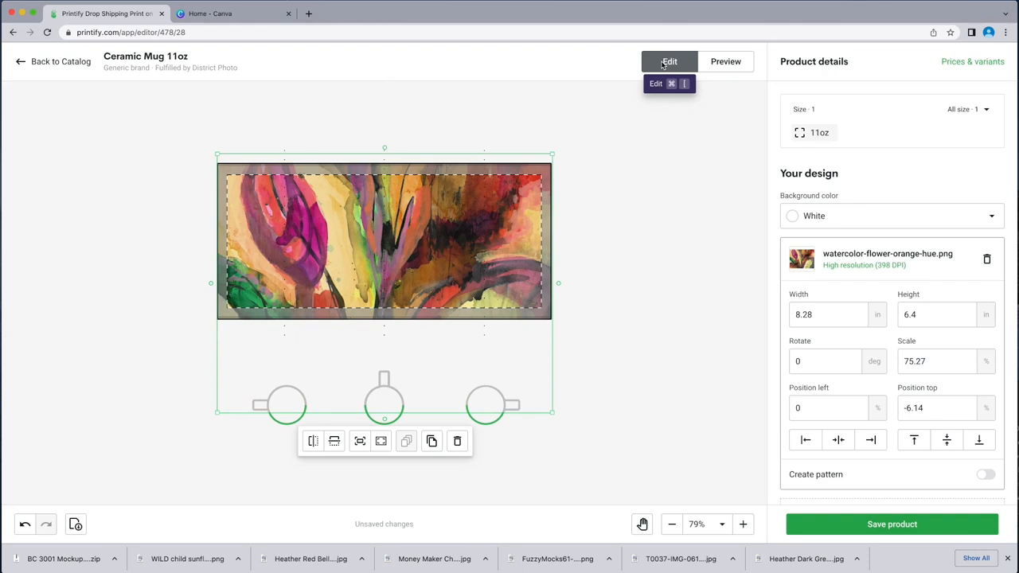
click(882, 525)
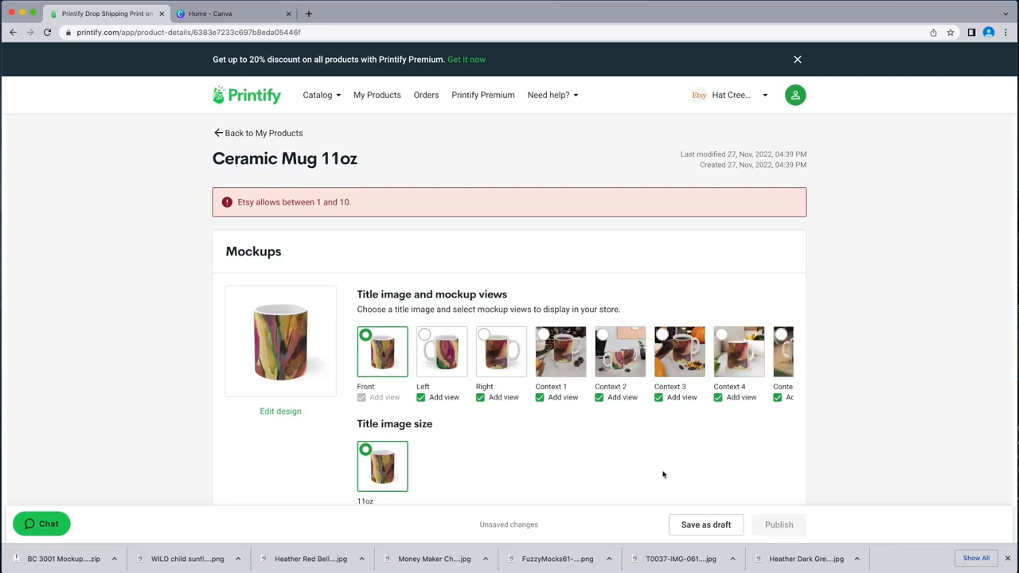
Review the mug listing's mockup views, title, description, variant pricing and store details
scroll(669, 470, down, 4)
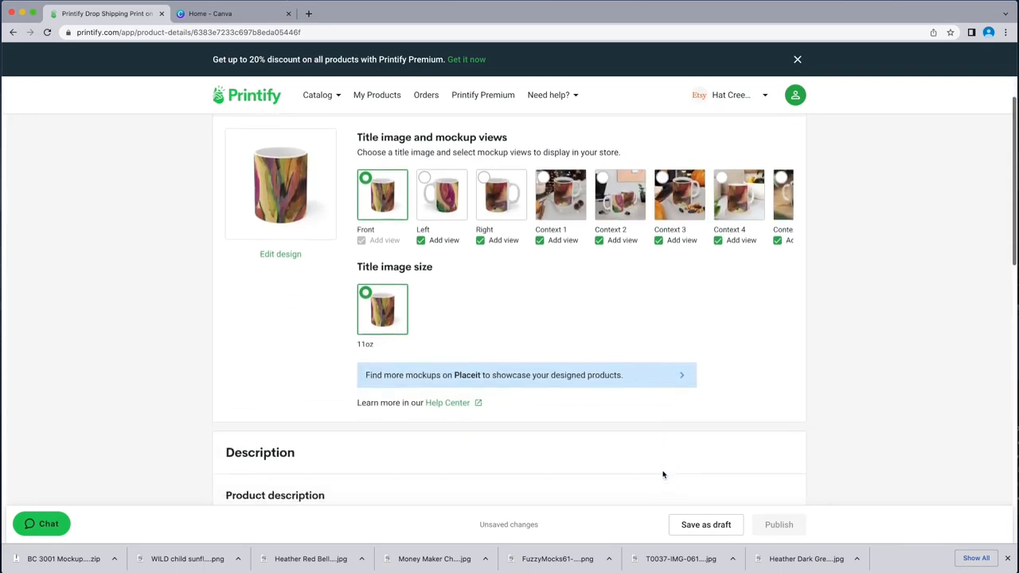
scroll(680, 463, down, 5)
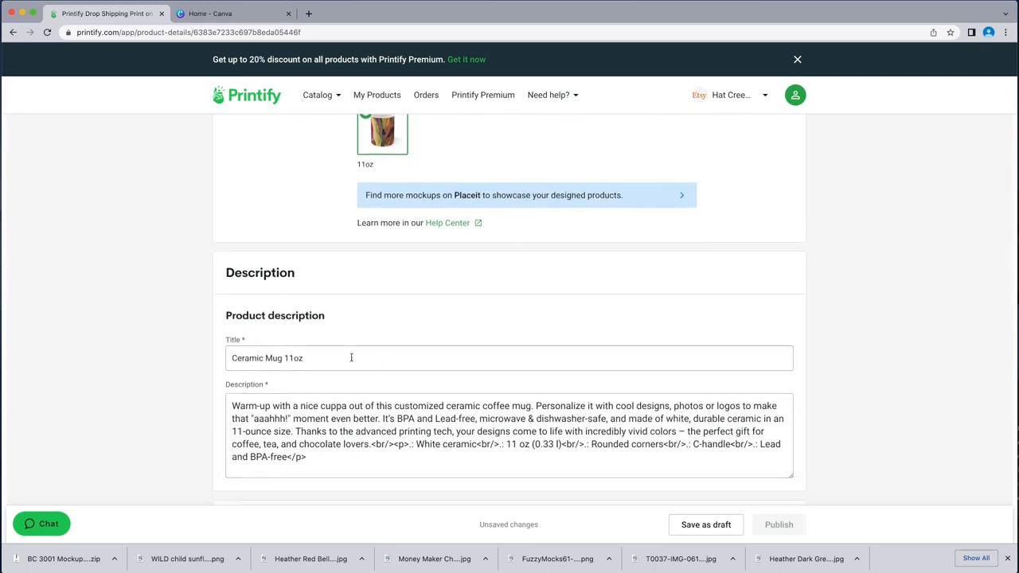
scroll(350, 358, down, 1)
scroll(350, 358, down, 6)
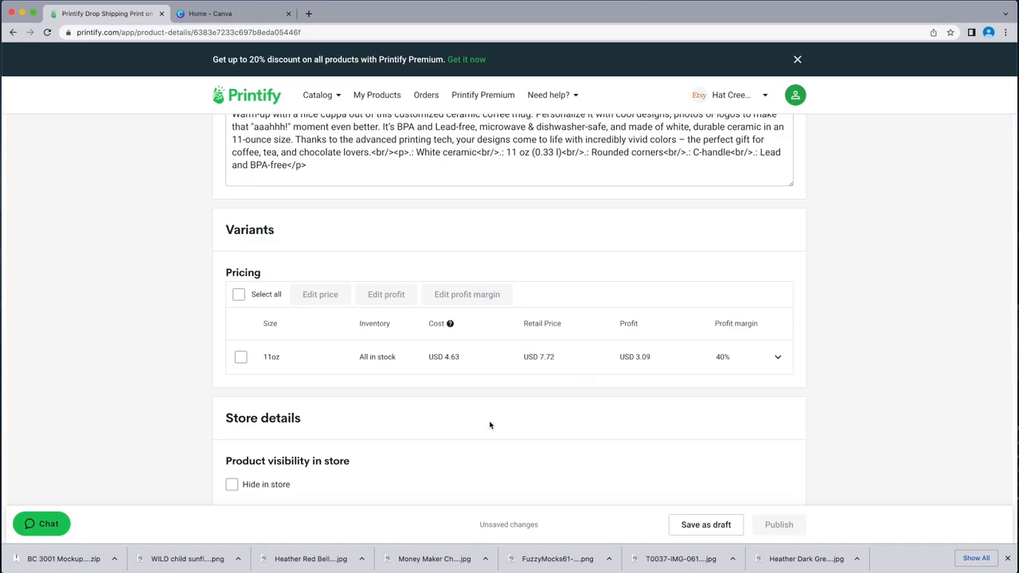
scroll(490, 425, down, 5)
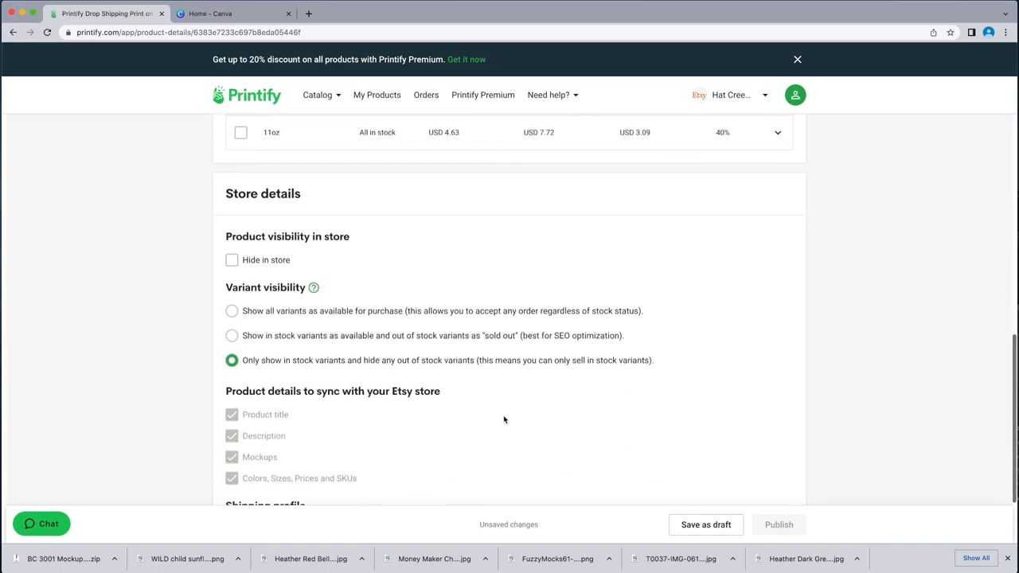
scroll(504, 420, down, 3)
scroll(507, 418, up, 5)
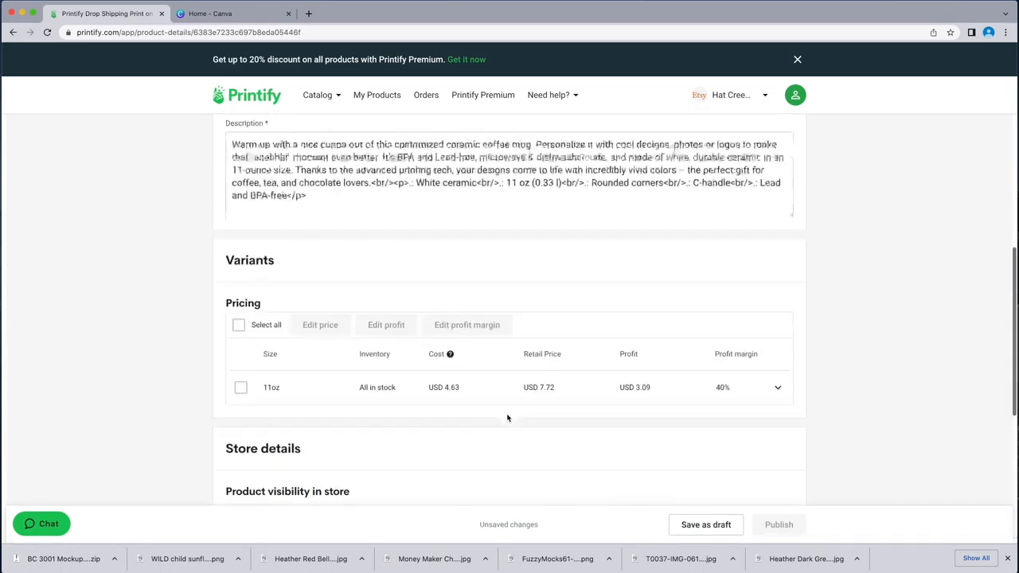
scroll(507, 418, up, 10)
scroll(507, 418, down, 2)
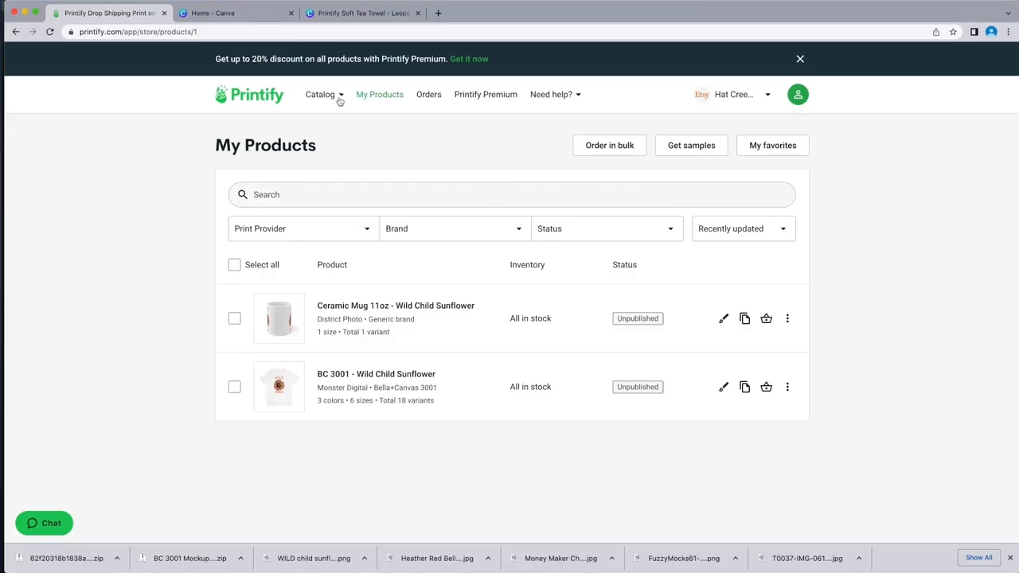
Browse the Towels category under Home & Living in the catalog and open the Soft Tea Towel
mouse_move(340, 97)
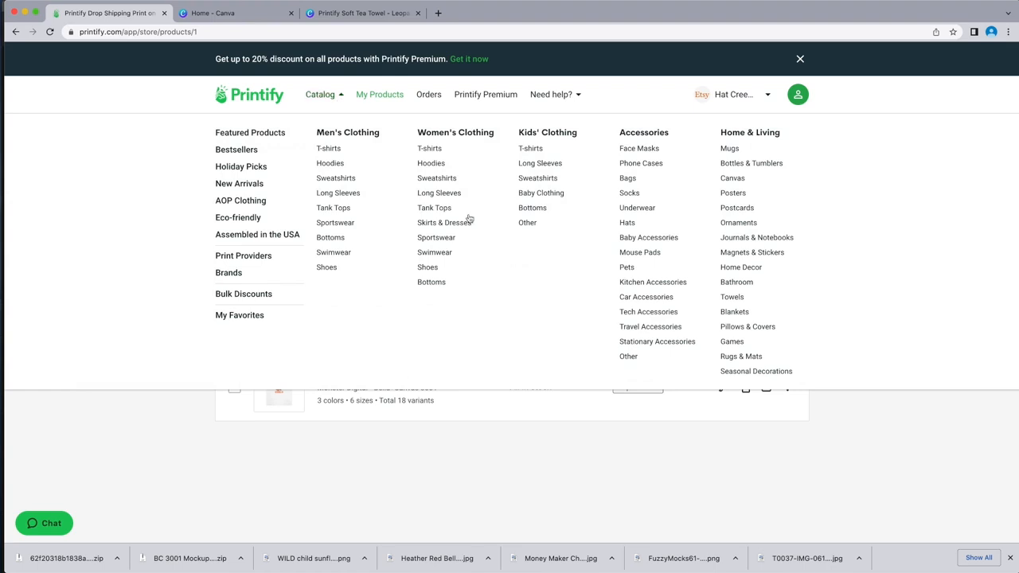
click(733, 298)
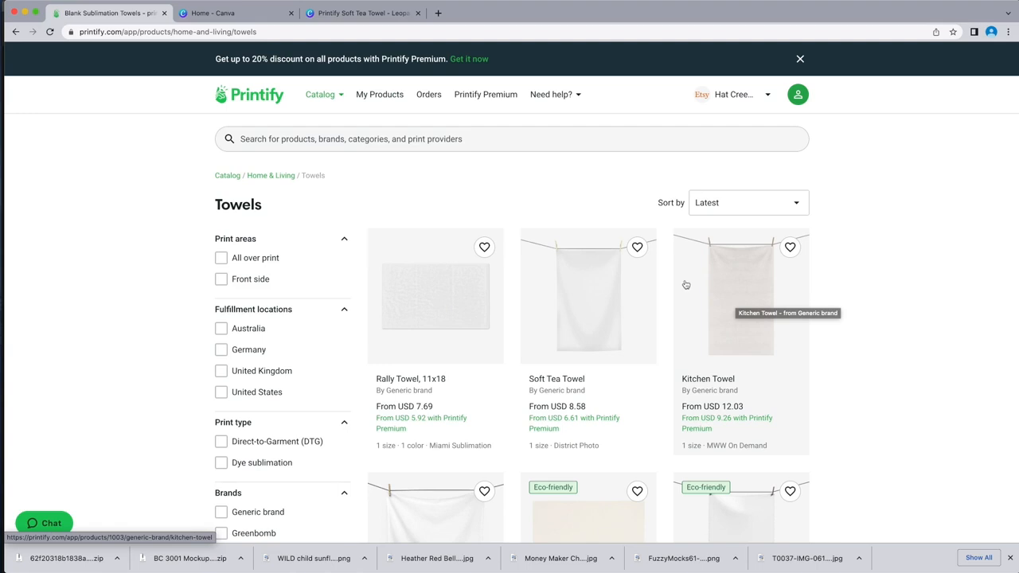
scroll(687, 284, down, 5)
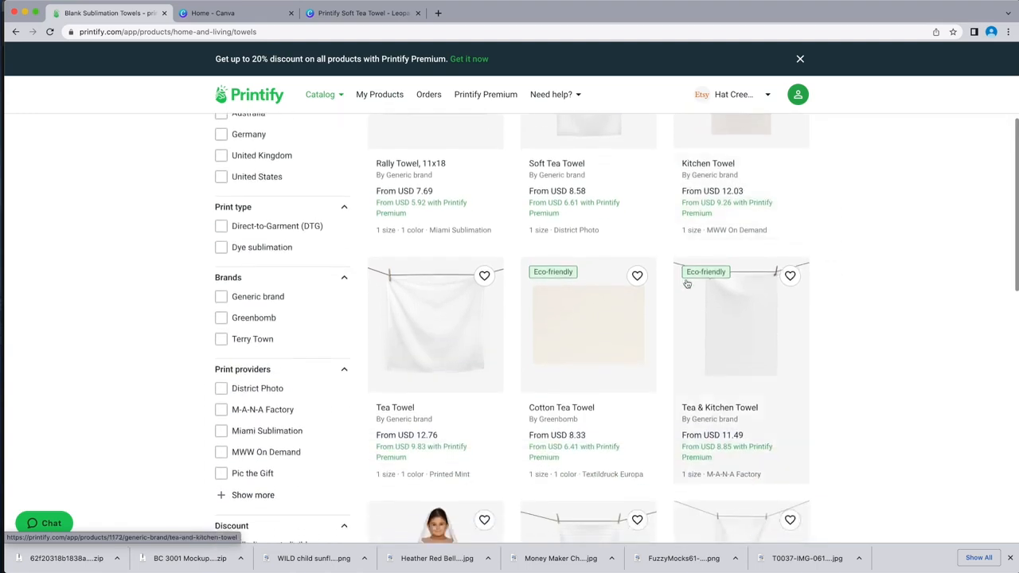
scroll(687, 285, down, 3)
scroll(687, 284, down, 7)
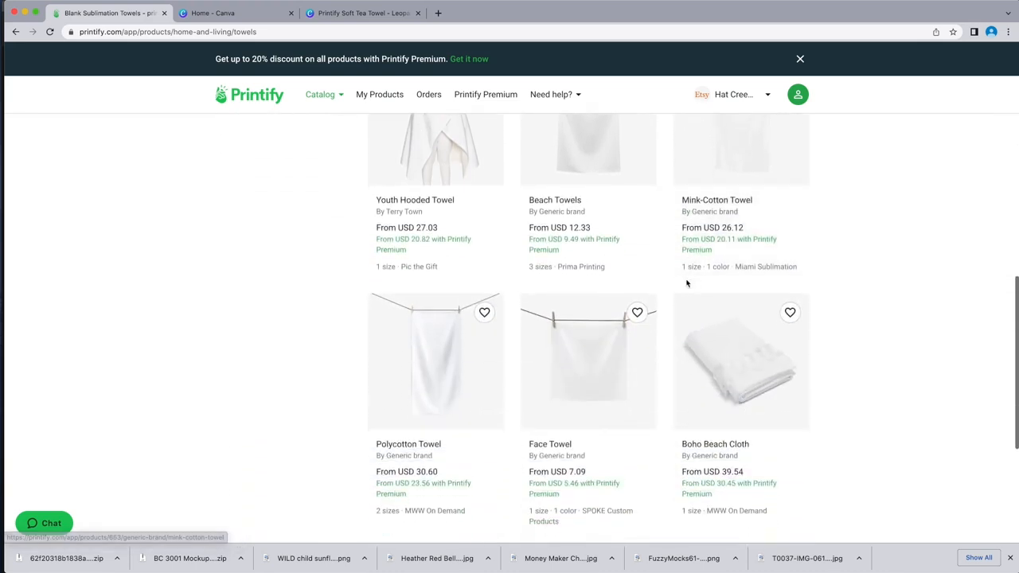
scroll(687, 284, down, 6)
scroll(687, 284, up, 16)
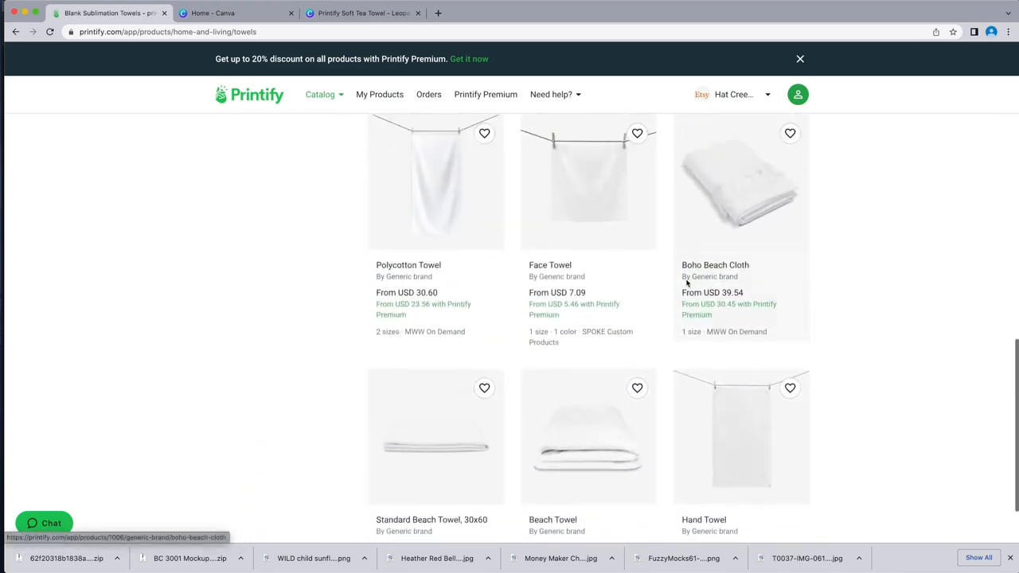
scroll(688, 285, up, 4)
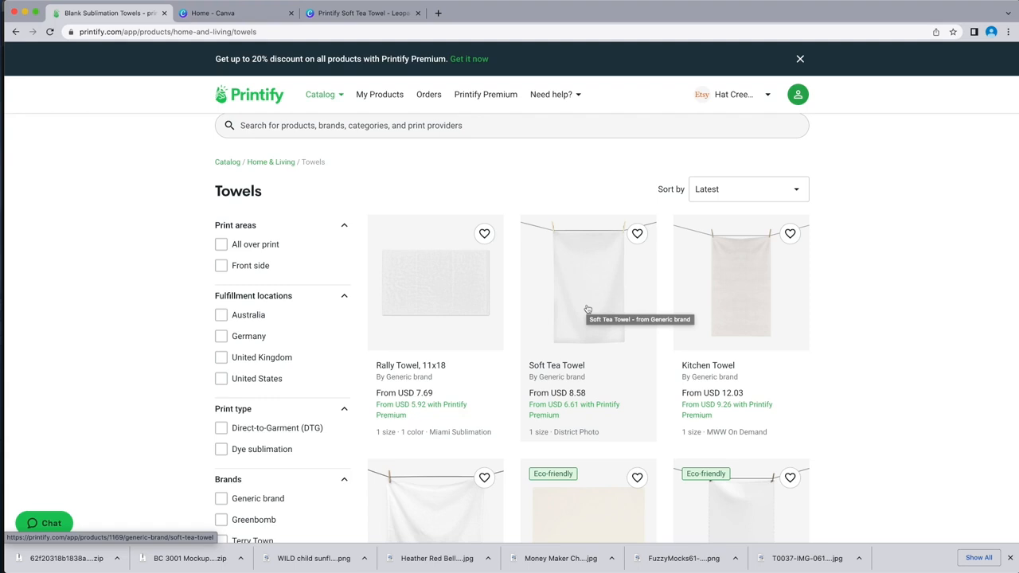
click(588, 309)
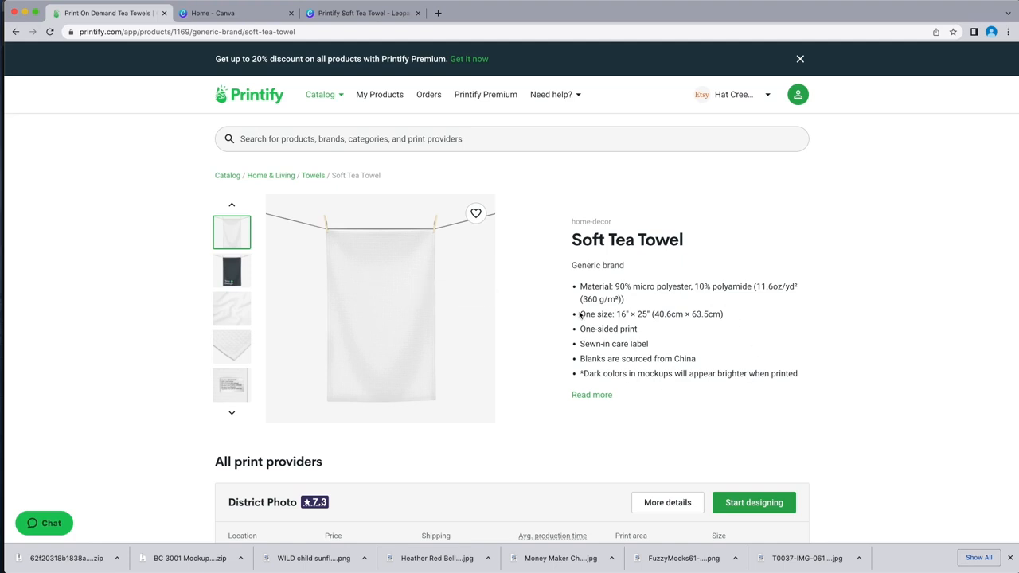
View the tea towel's corner close-up photo and the print provider offering below the product description
click(232, 350)
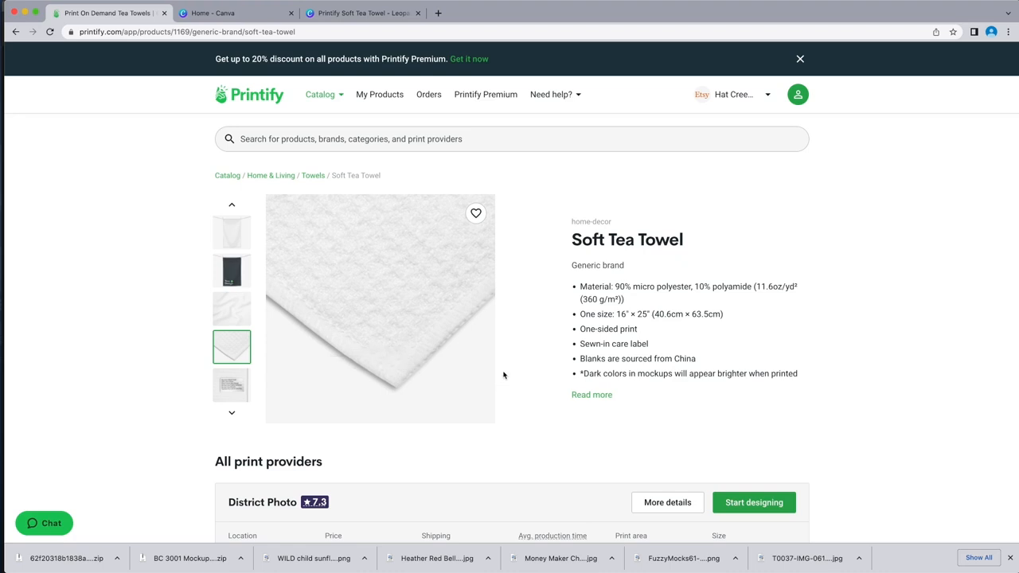
scroll(493, 370, down, 3)
scroll(504, 375, down, 2)
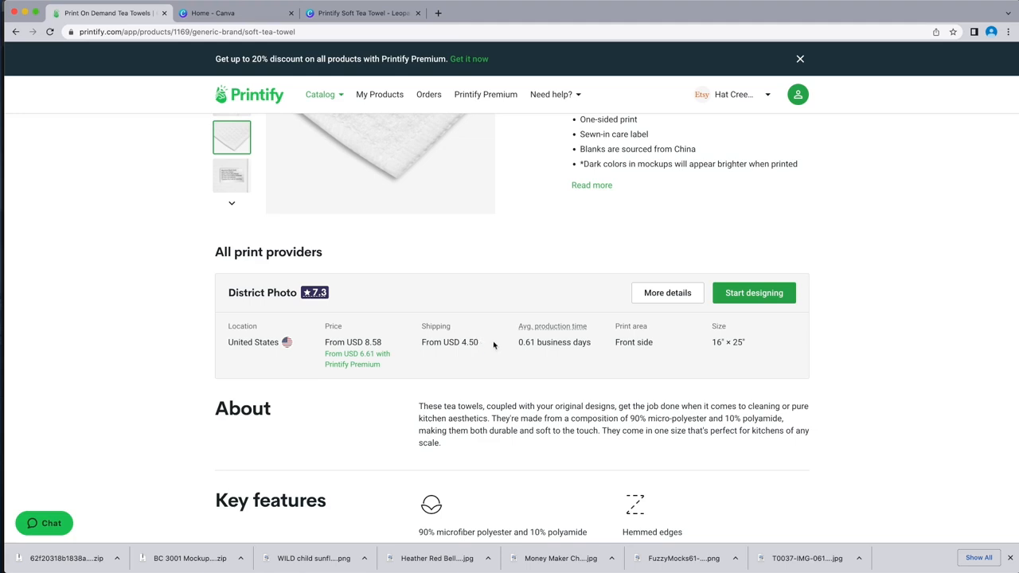
Check District Photo's shipping rates for the Soft Tea Towel and start designing it with this provider
click(680, 297)
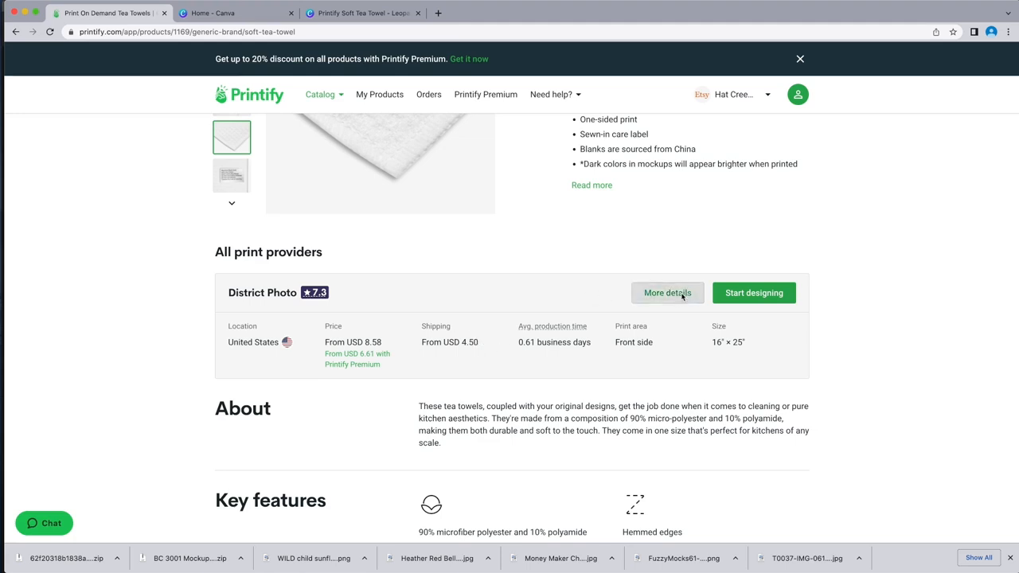
click(350, 132)
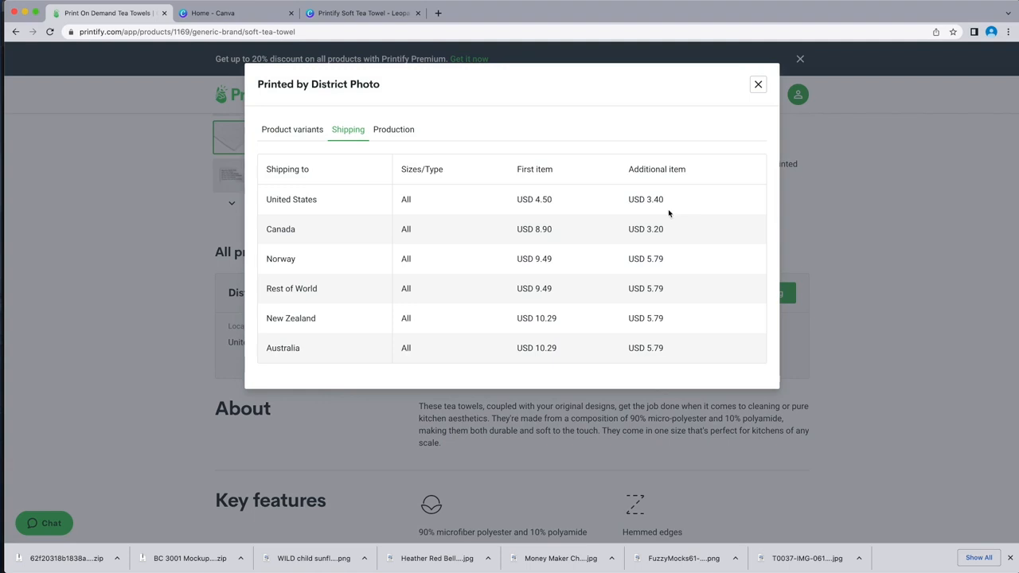
click(758, 84)
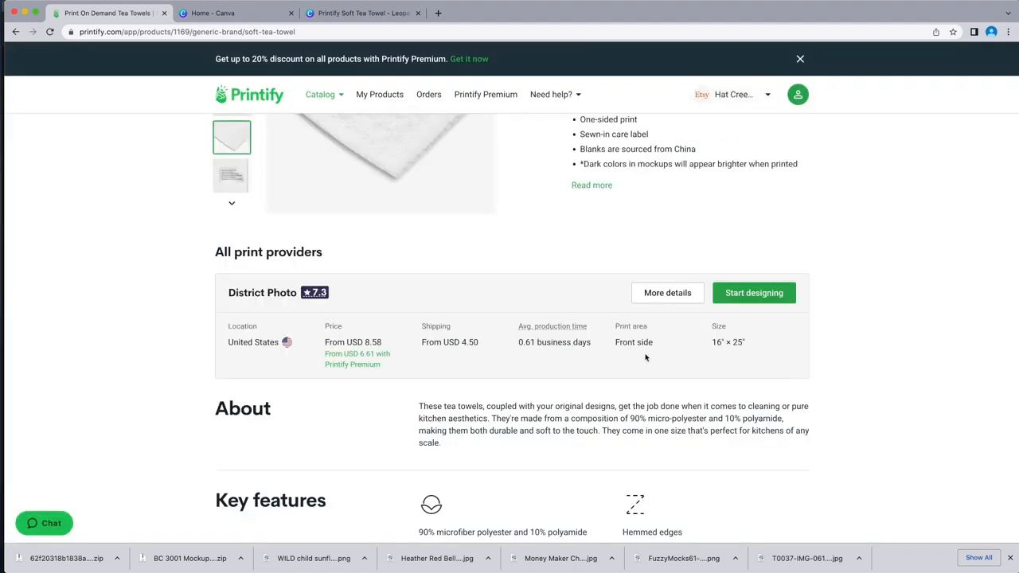
click(760, 295)
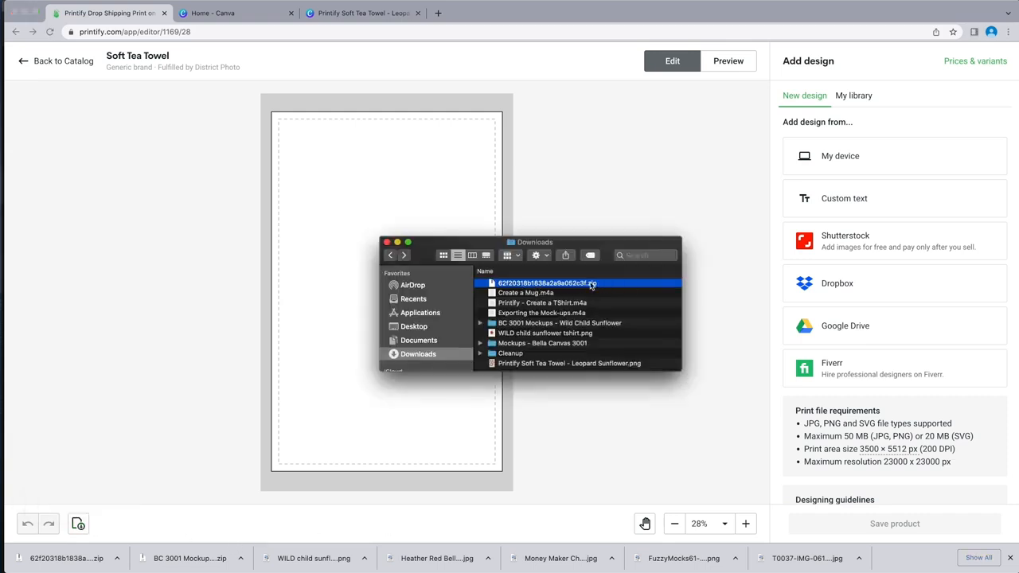
In Finder's Downloads folder, extract 62f20318b1838a2a9a052c3f.zip, open the extracted folder and select DistrictPhoto_TeaTowels_Template.psd
double_click(546, 286)
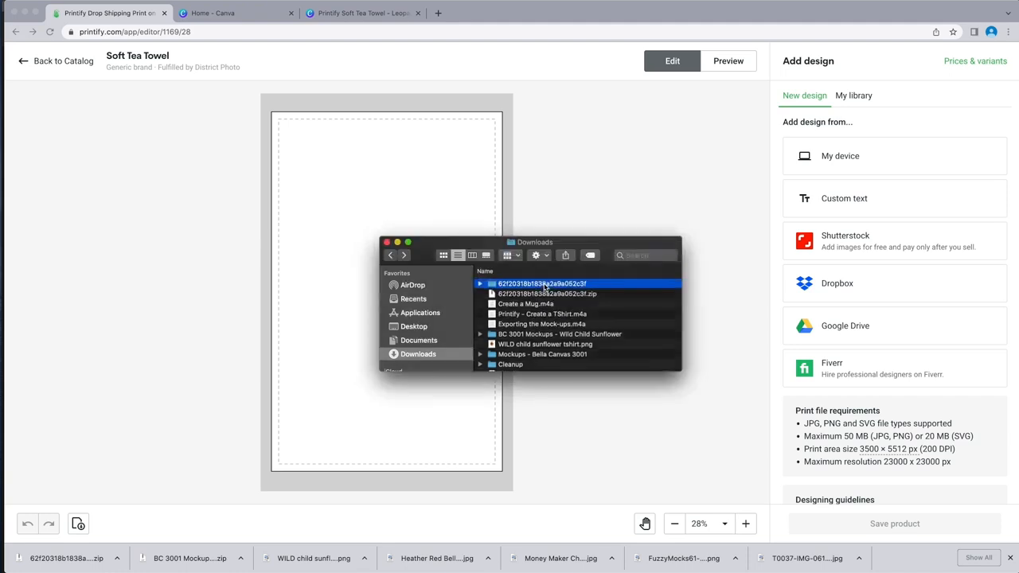
double_click(538, 285)
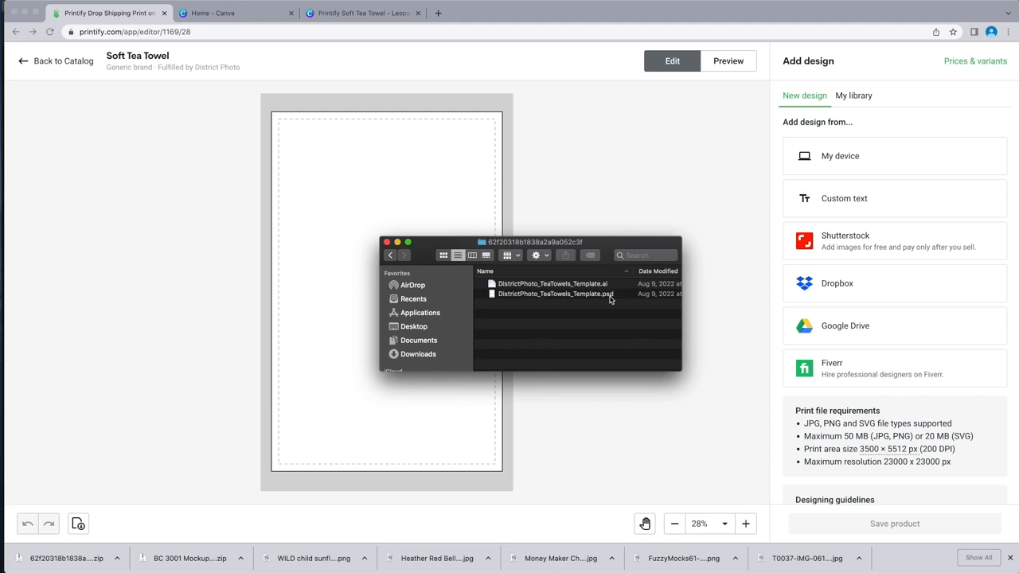
click(551, 295)
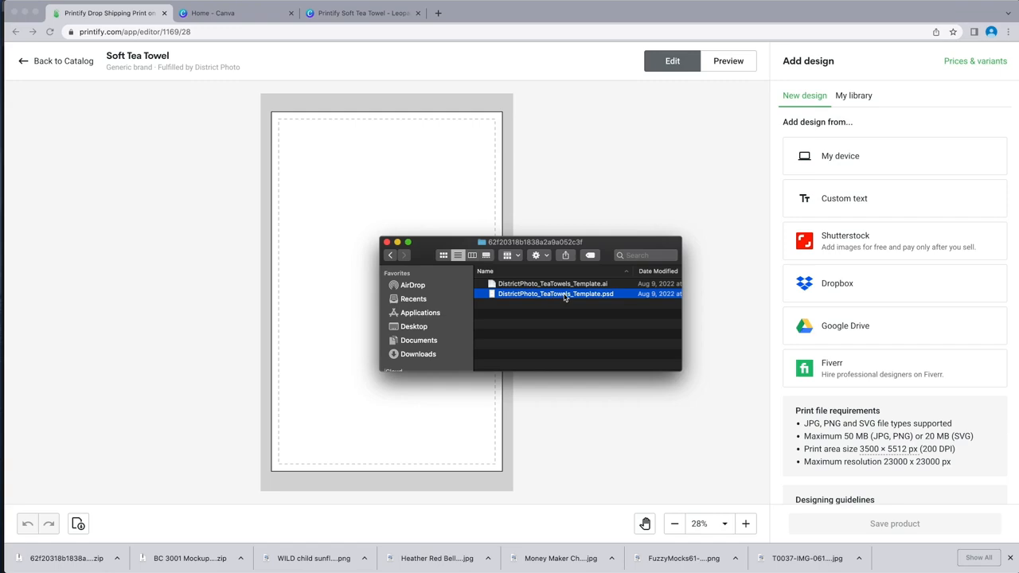
Open DistrictPhoto_TeaTowels_Template.psd in Photoshop, hide the guide and background layers, and expand the "your design" group
drag(565, 297, 4, 487)
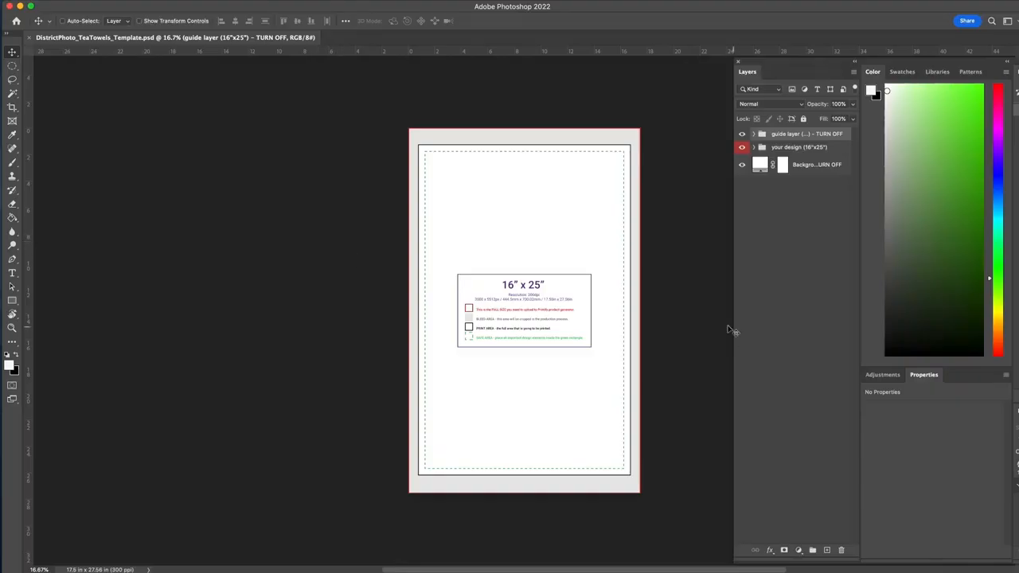
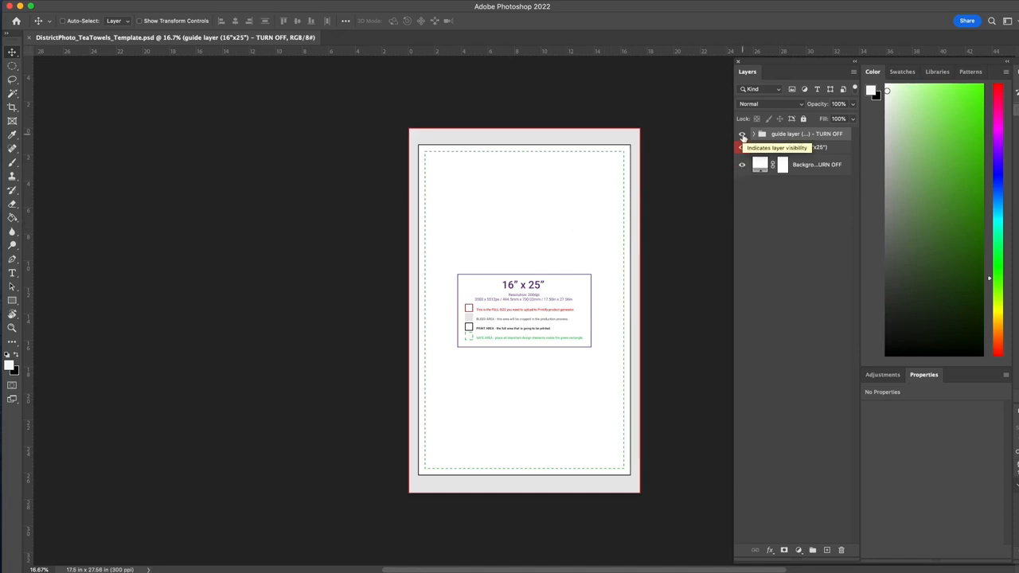
click(742, 133)
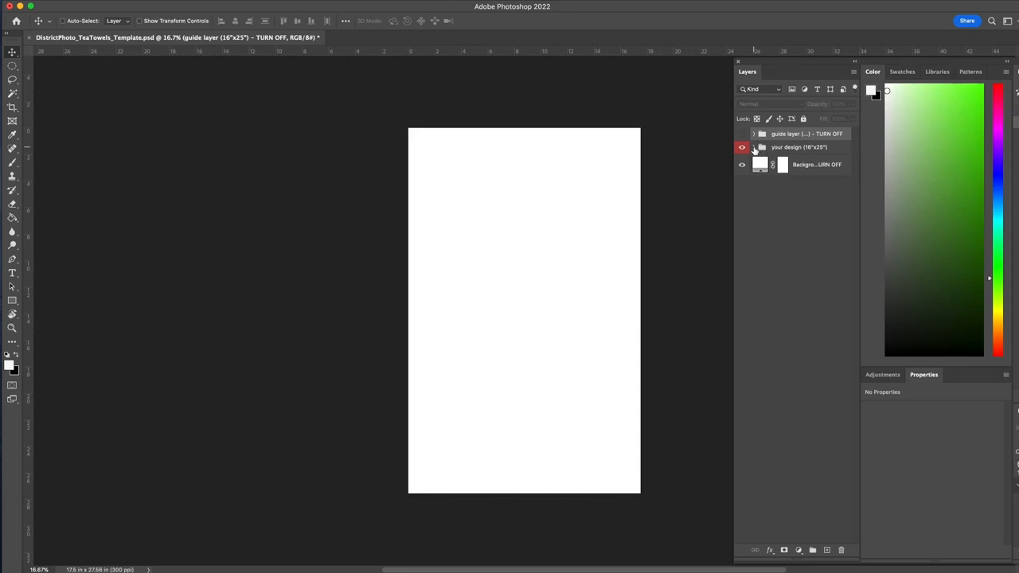
click(755, 148)
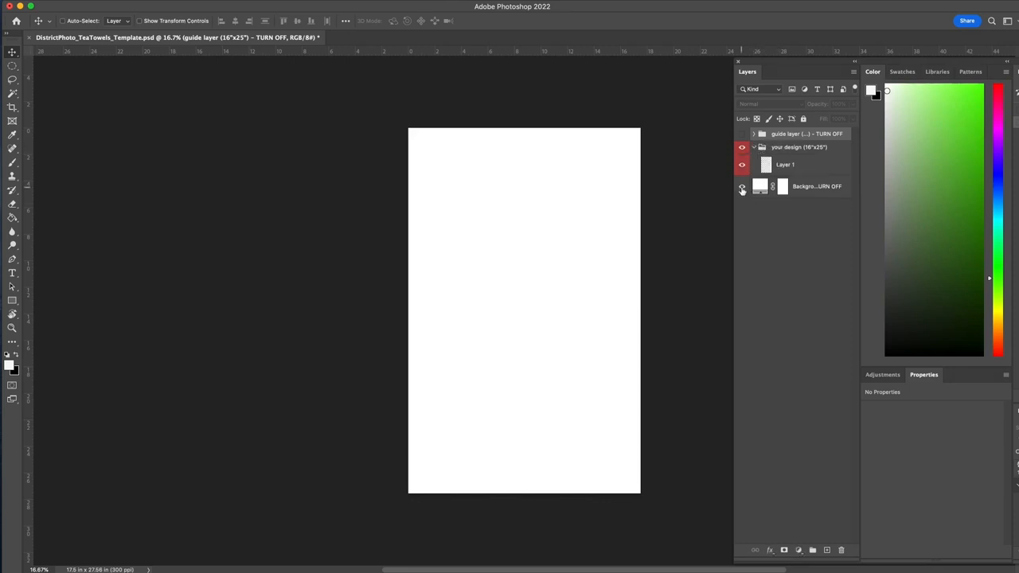
click(743, 188)
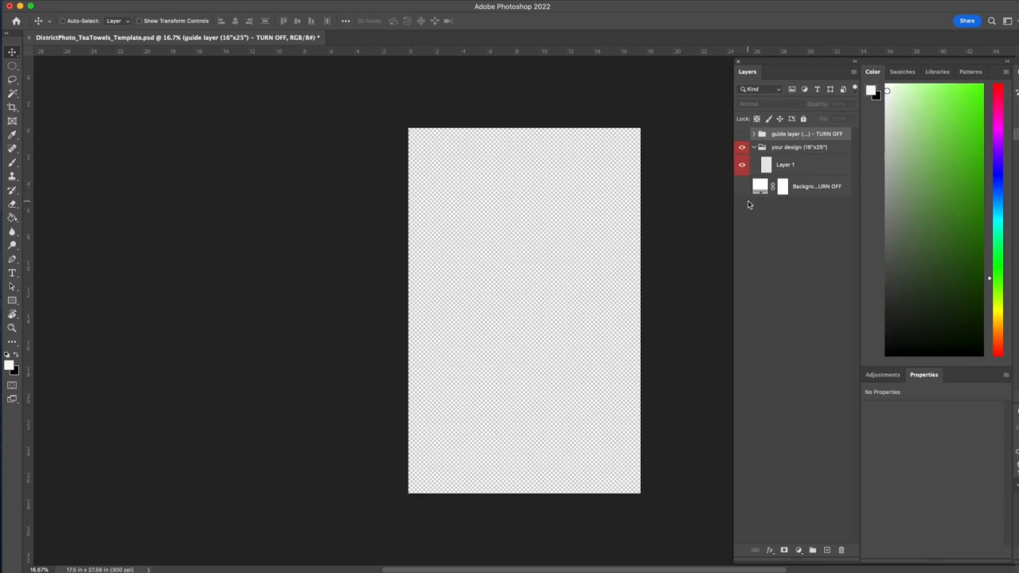
Fill Layer 1 with the yellow floral pattern from the Abstract Dots group using the Paint Bucket, and check it against the guide layer
click(804, 164)
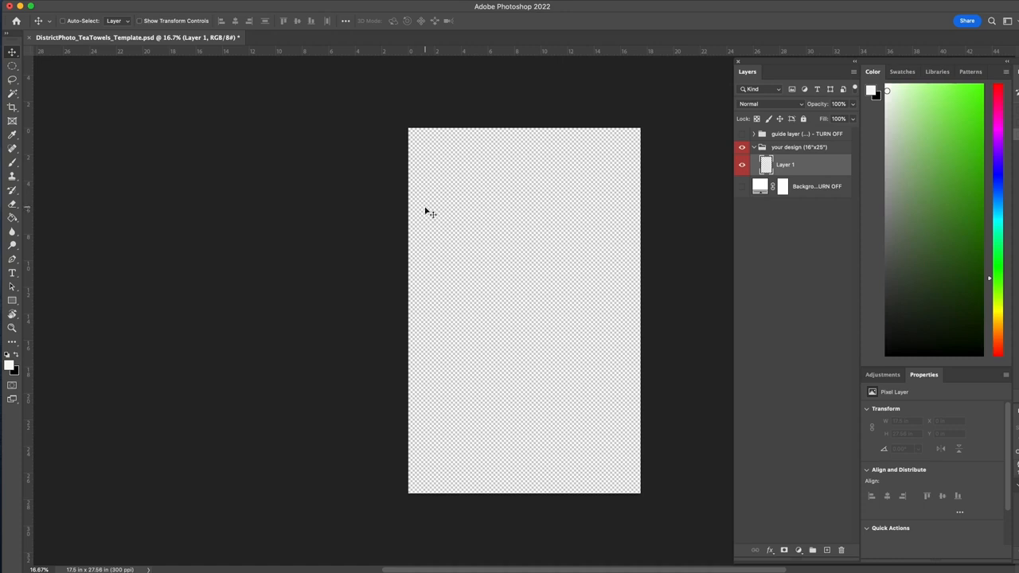
key(g)
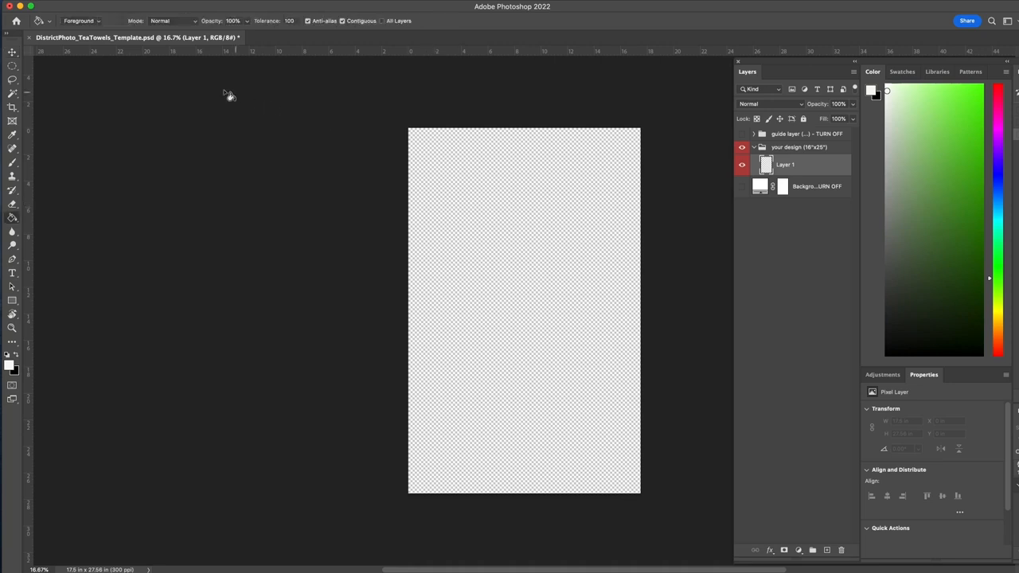
click(98, 24)
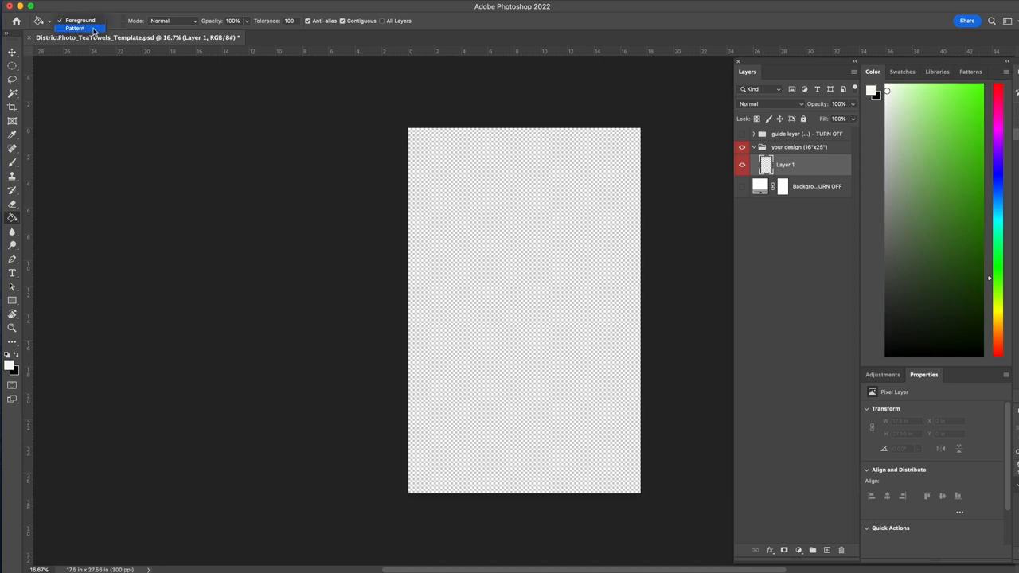
click(94, 29)
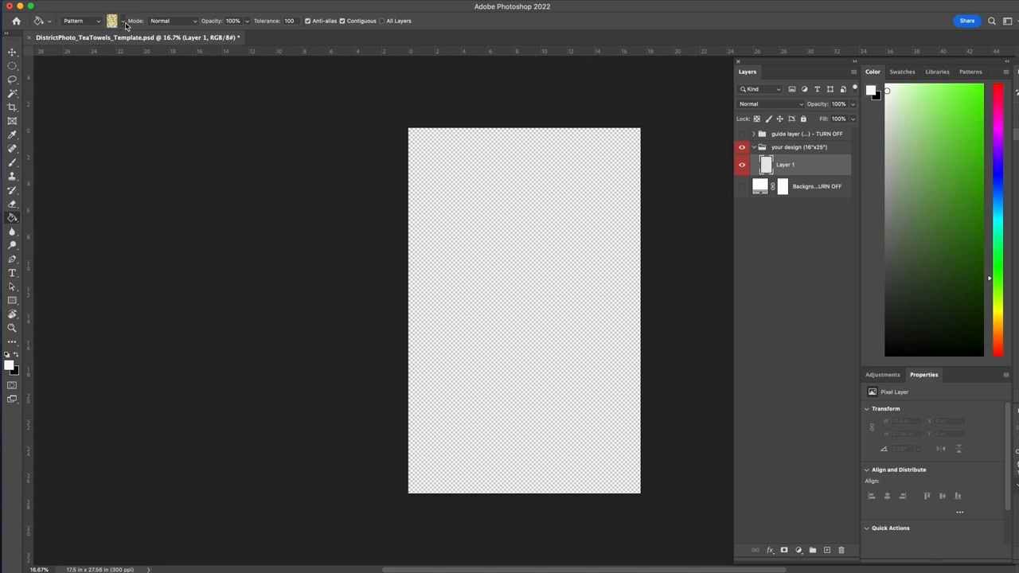
click(123, 24)
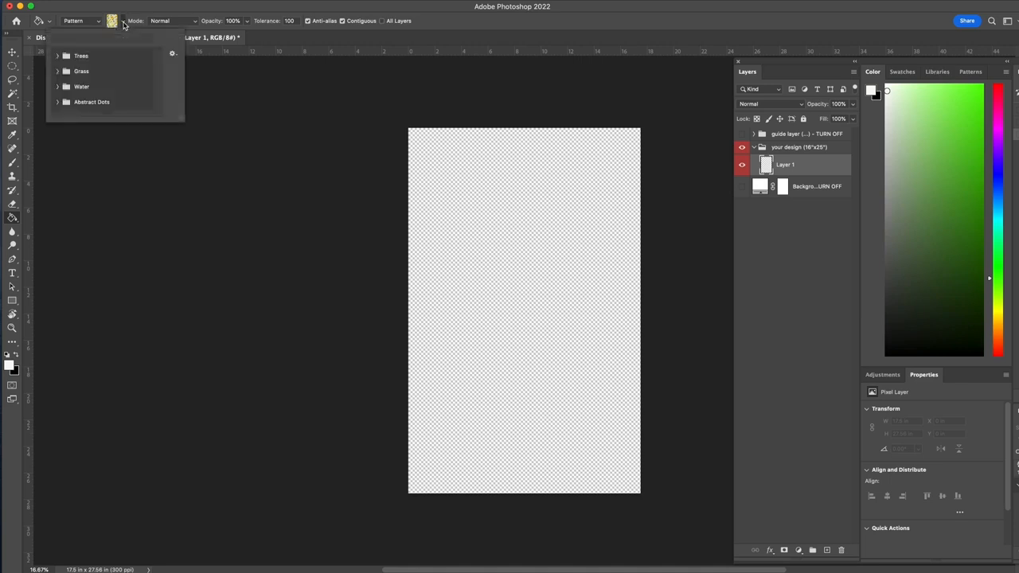
click(95, 101)
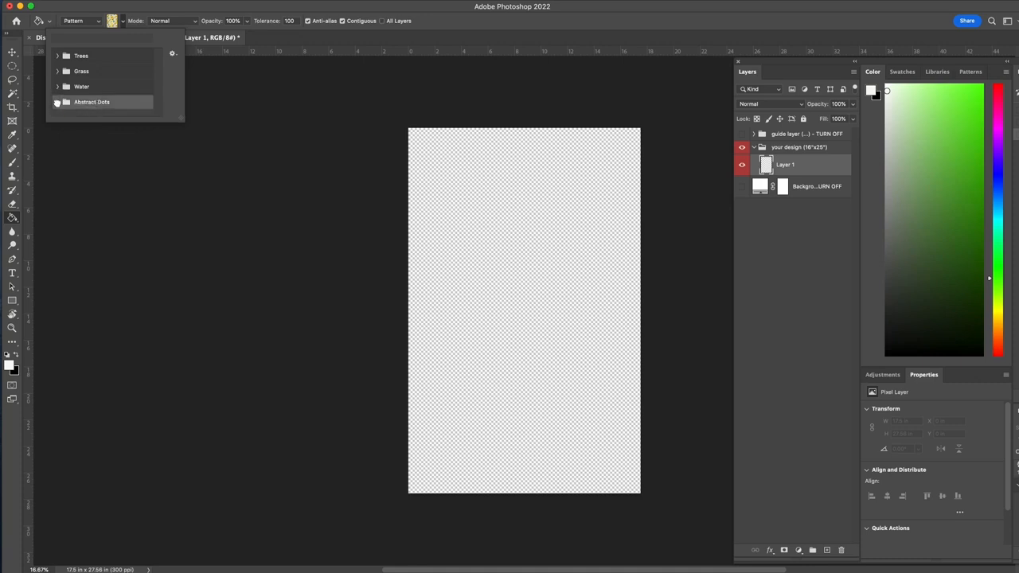
click(57, 103)
click(72, 114)
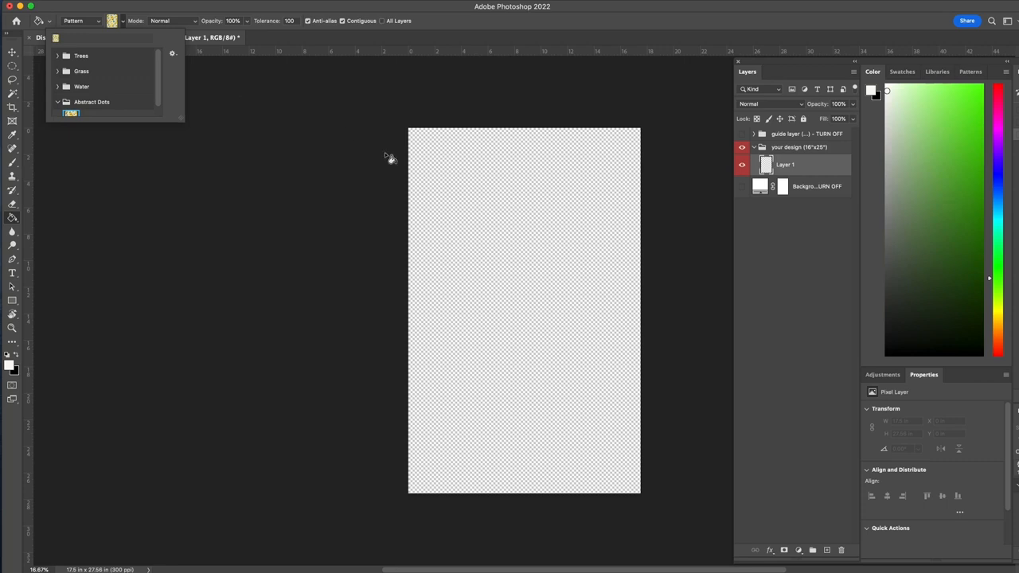
click(459, 184)
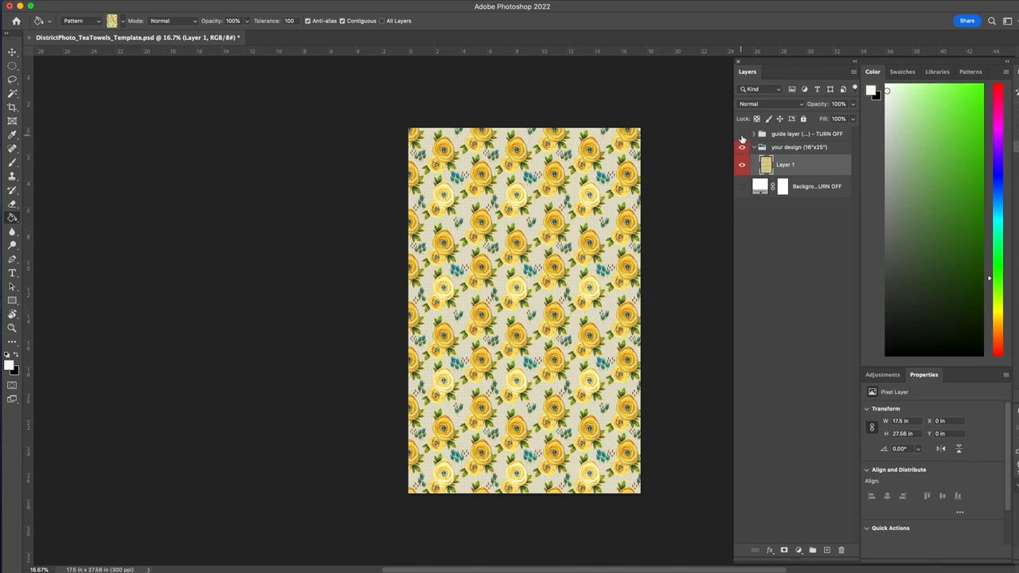
click(742, 134)
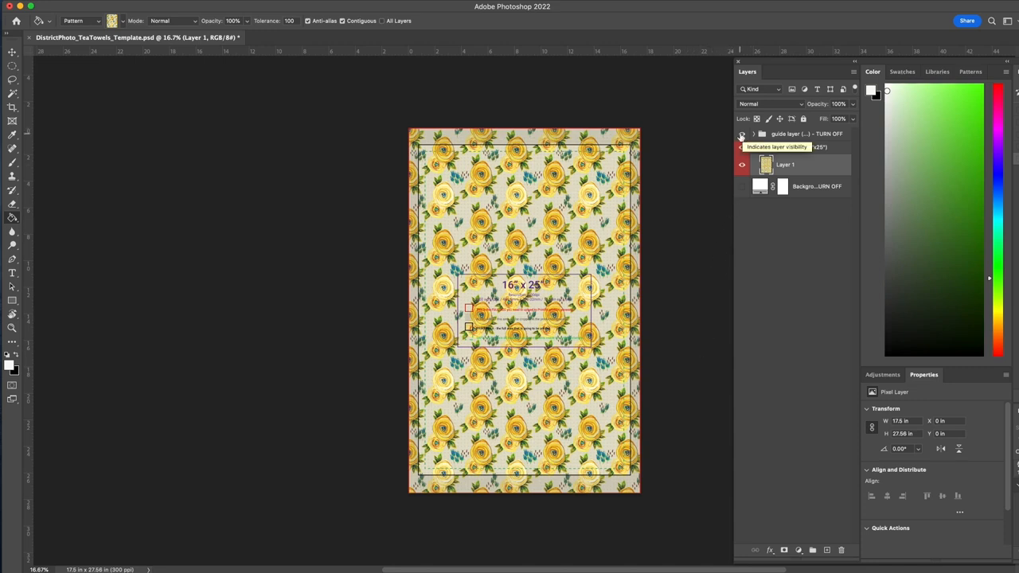
click(743, 136)
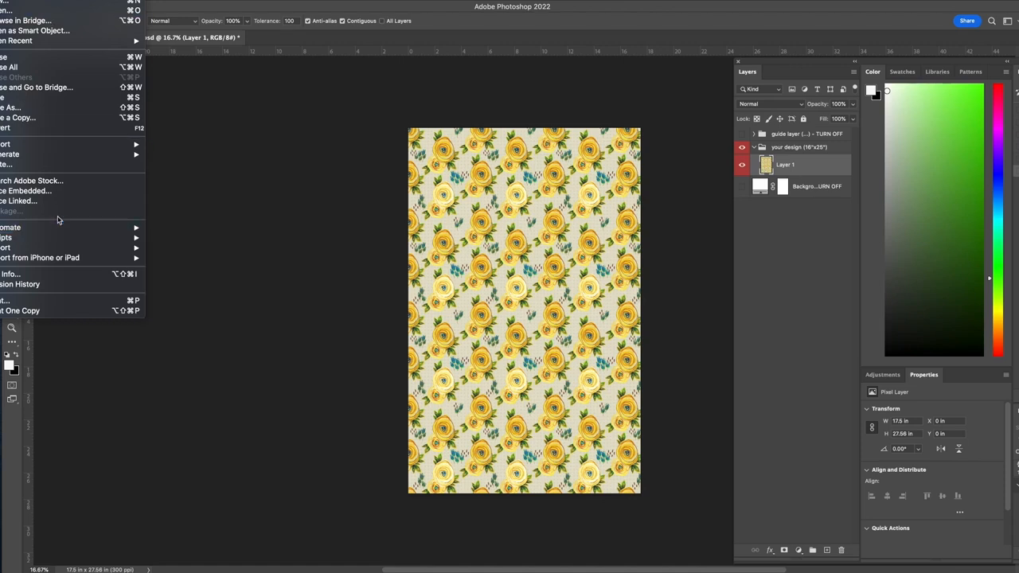
Quick-export the tea towel design as a PNG to the Desktop, named Teatowel-Retro-Ranunculus.png
mouse_move(47, 146)
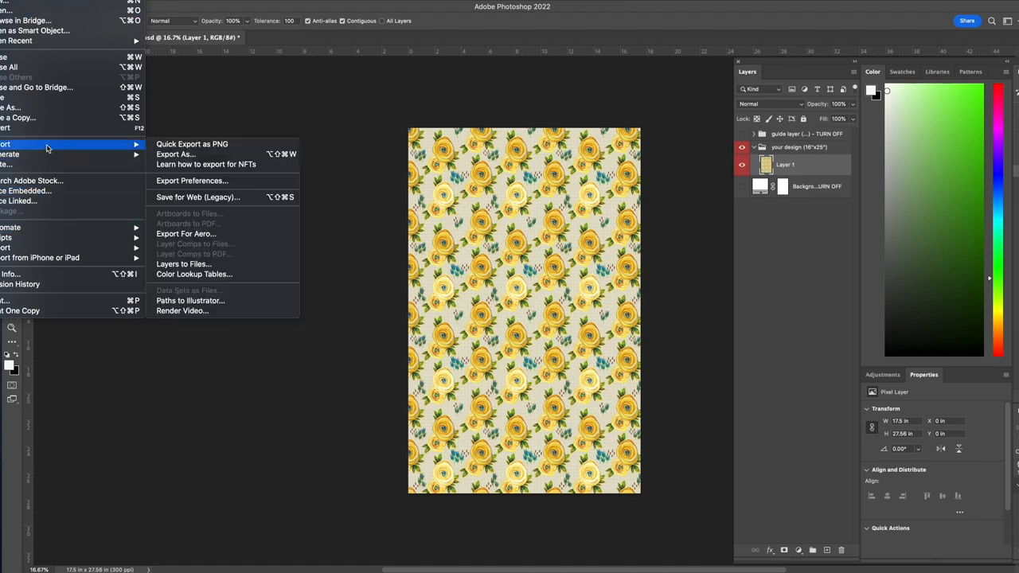
click(195, 146)
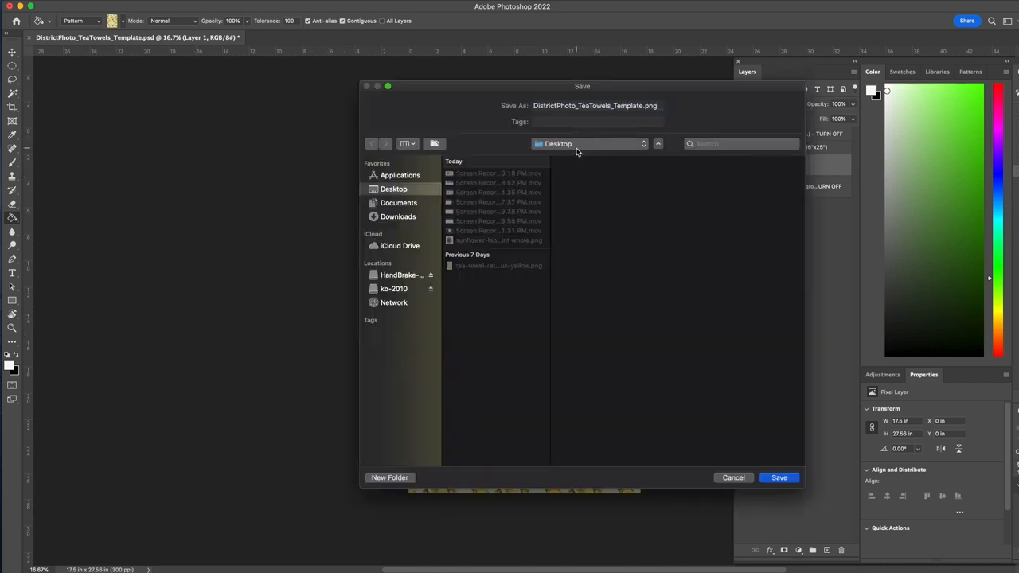
click(575, 106)
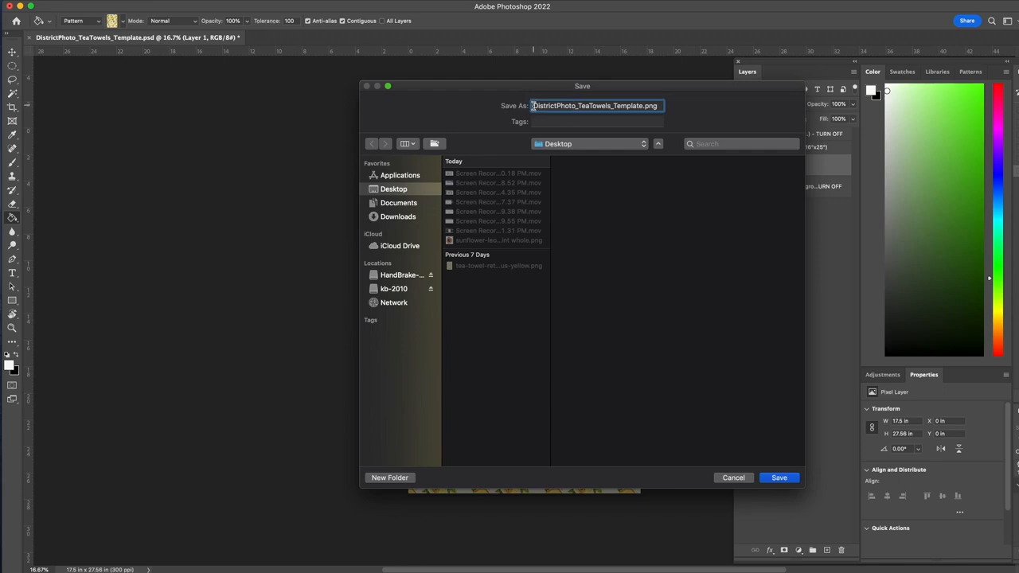
drag(557, 106, 641, 106)
text(Teatow)
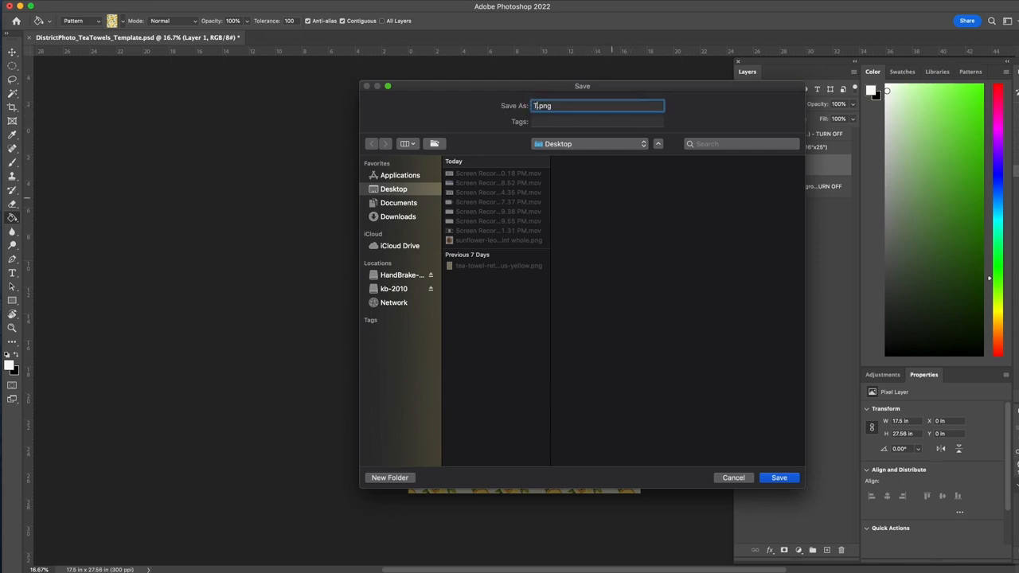
text(el-Retro-Ranunculus)
click(779, 478)
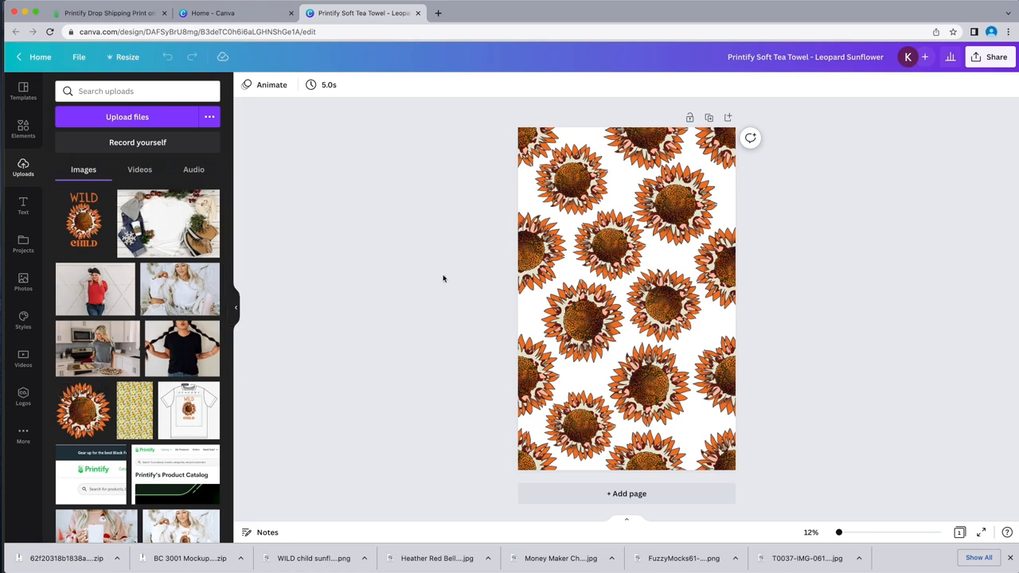
In Canva's Leopard Sunflower tea towel design, nudge the upper-left whole sunflower slightly and download the design as a 3,500 × 5,512 px PNG
drag(580, 178, 582, 178)
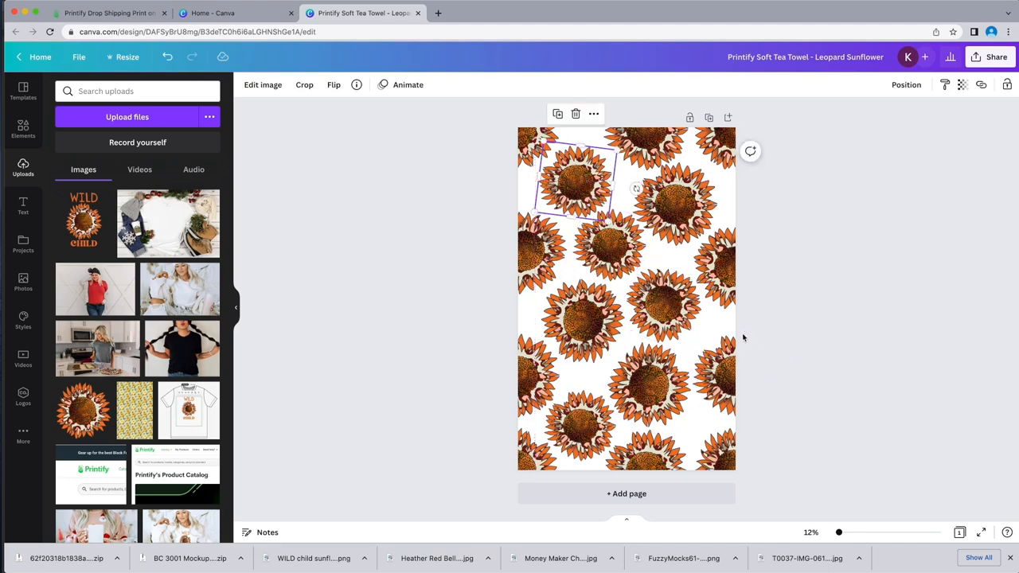
click(988, 62)
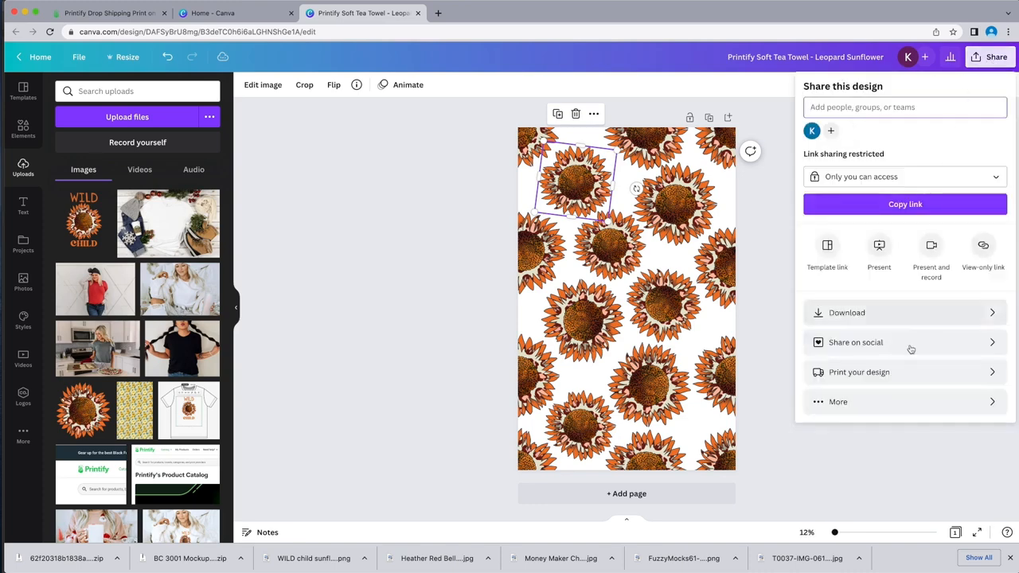
click(915, 312)
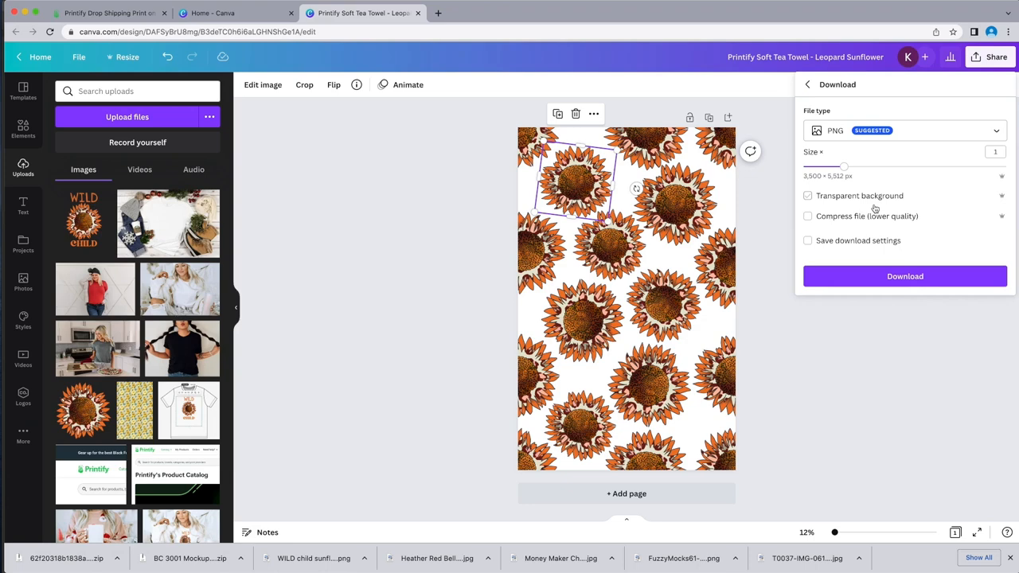
click(905, 277)
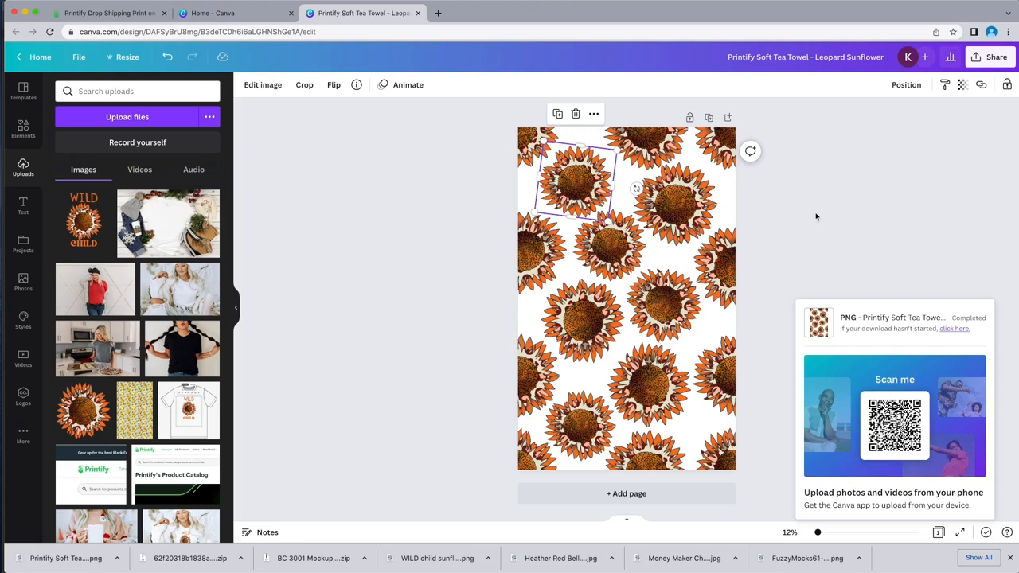
Return to Printify's Soft Tea Towel editor and upload Teatowel-Retro-Ranunculus.png from the Desktop as the design
key(super+1)
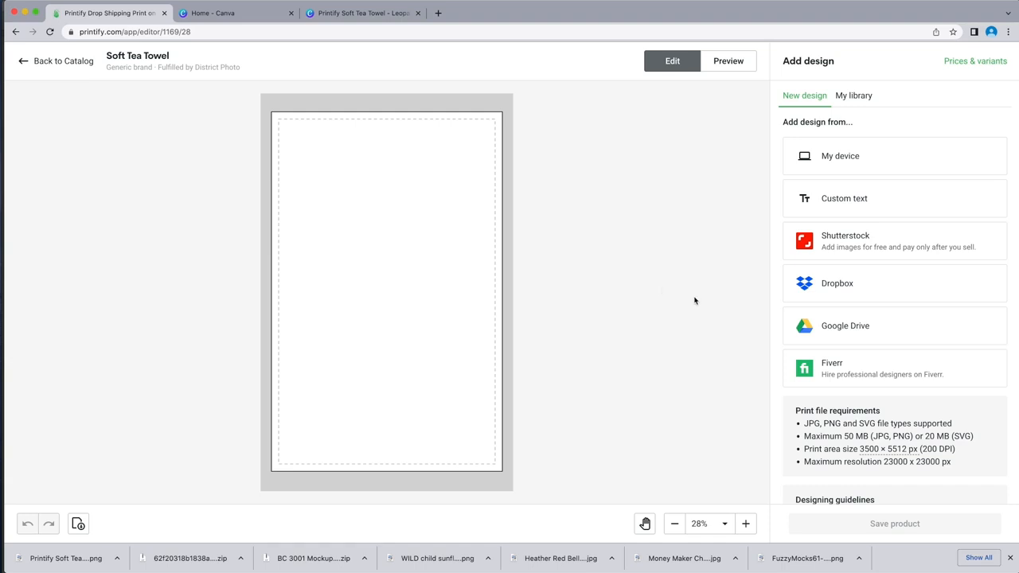
click(853, 156)
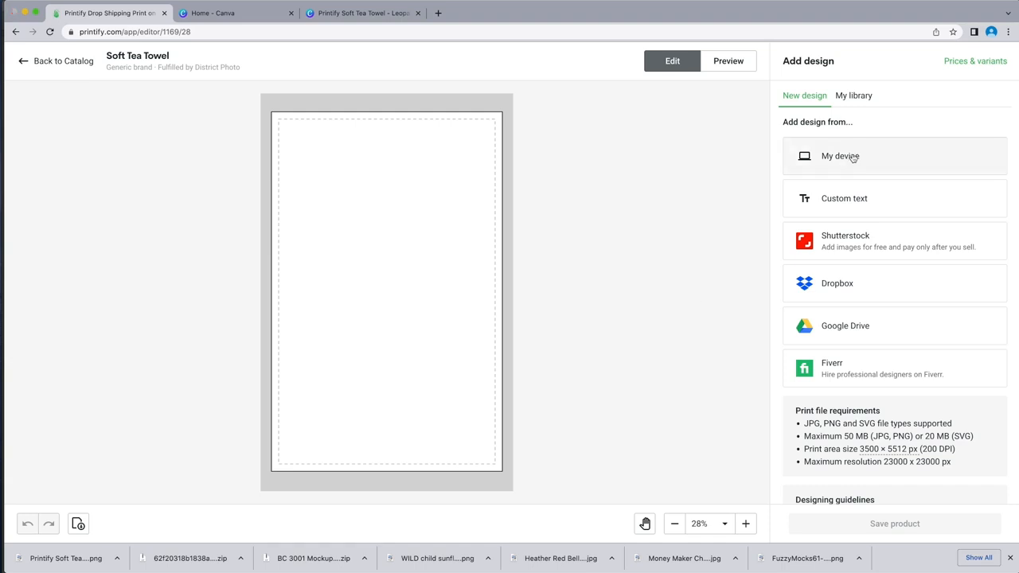
click(561, 53)
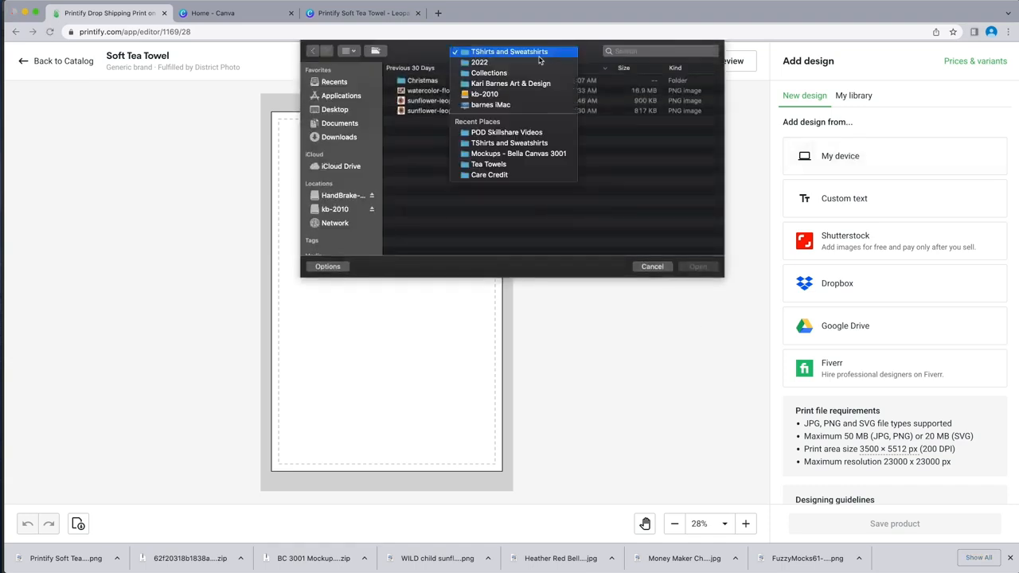
click(338, 113)
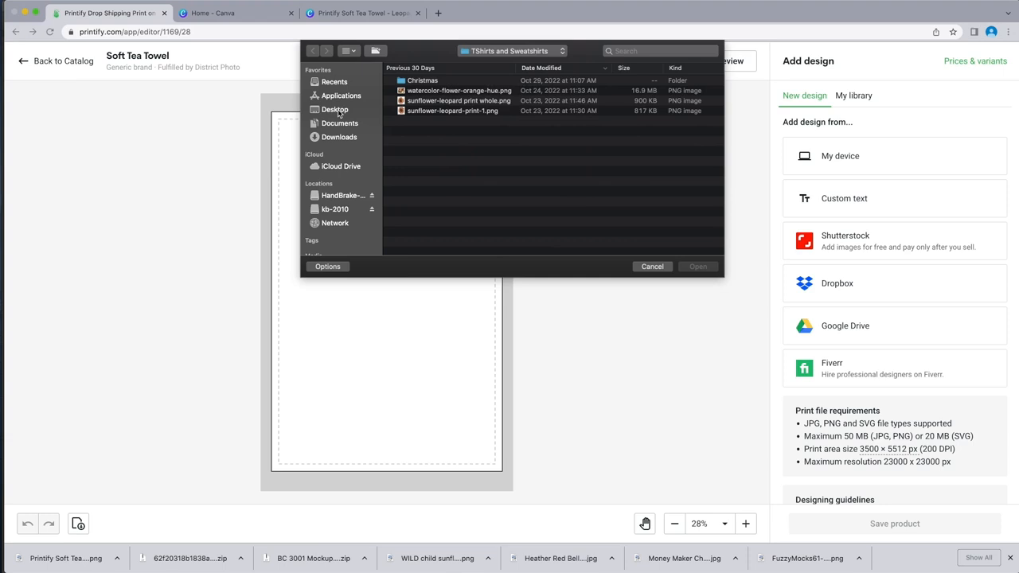
click(339, 111)
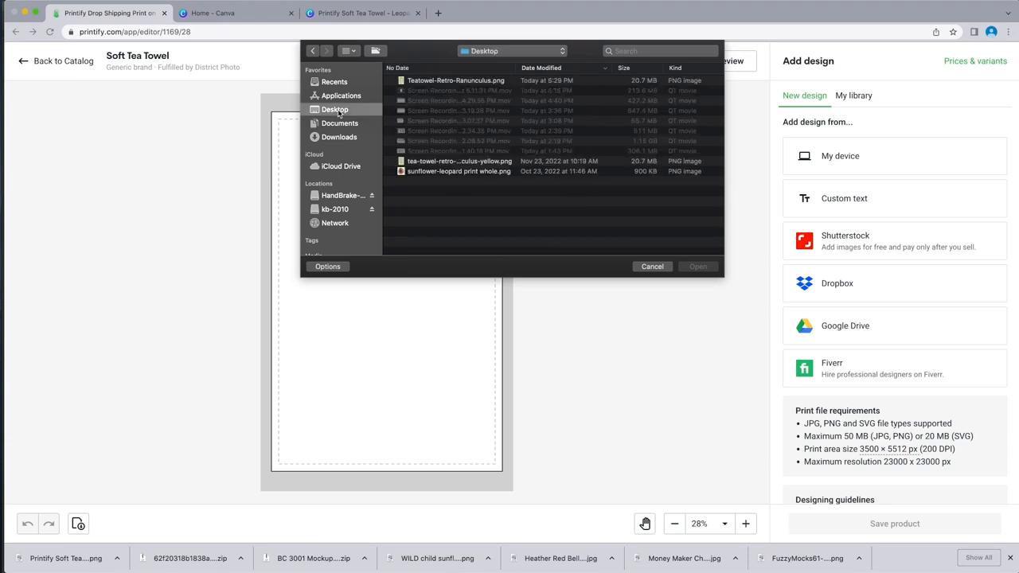
click(470, 82)
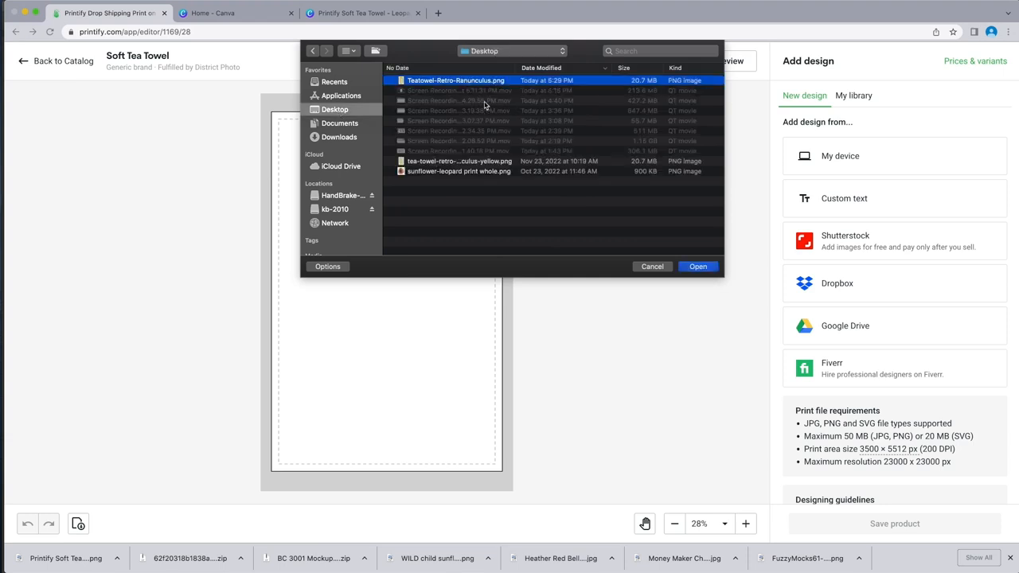
click(698, 268)
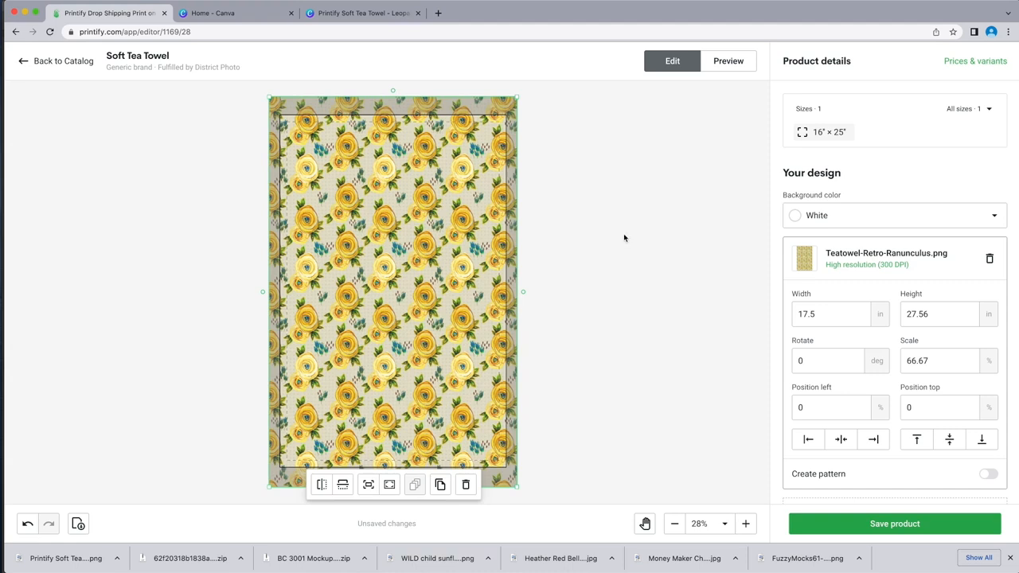
Preview the tea towel in the Context 2, Context 3 and Context 1 mockup views
click(730, 63)
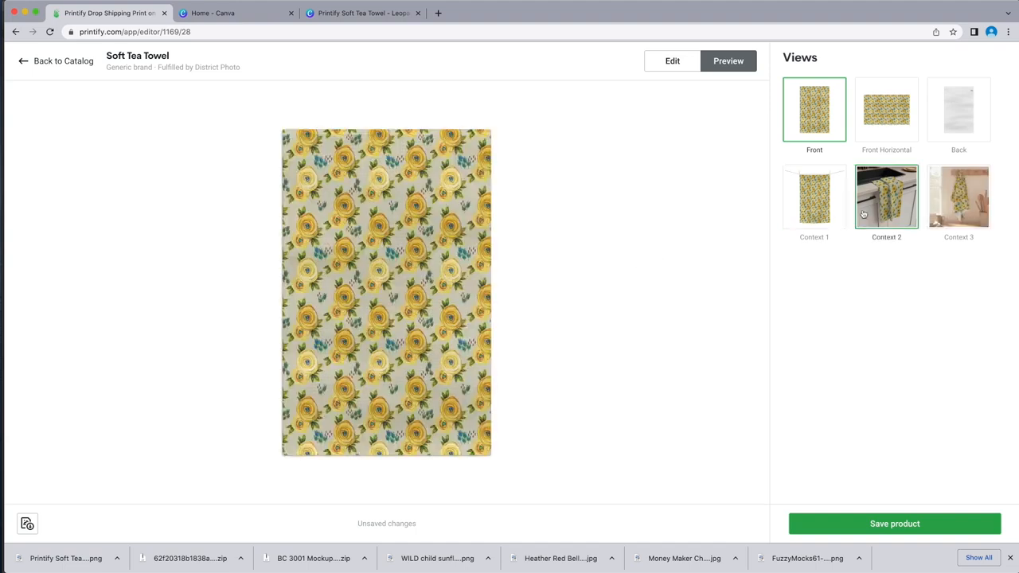
click(892, 203)
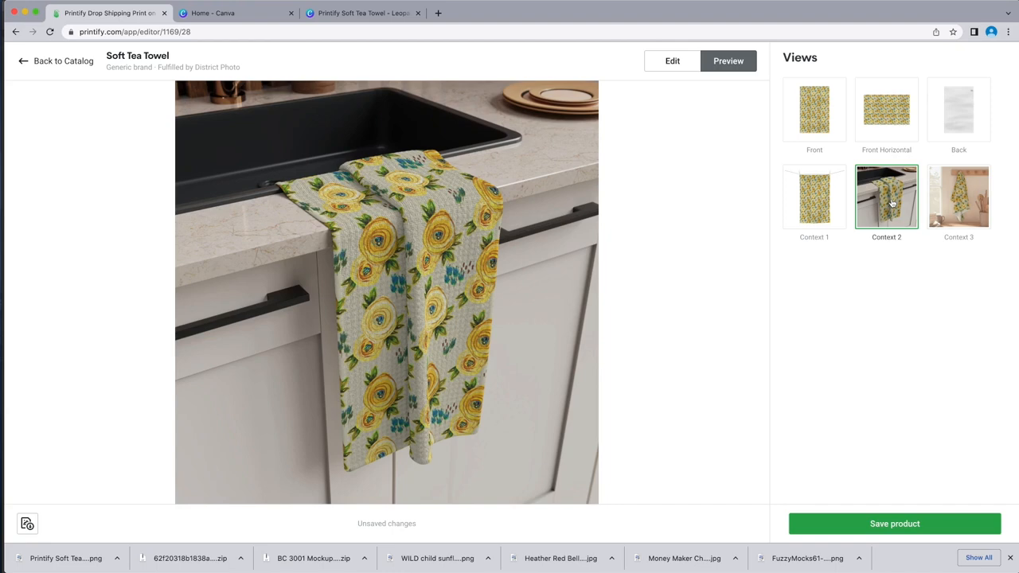
click(962, 204)
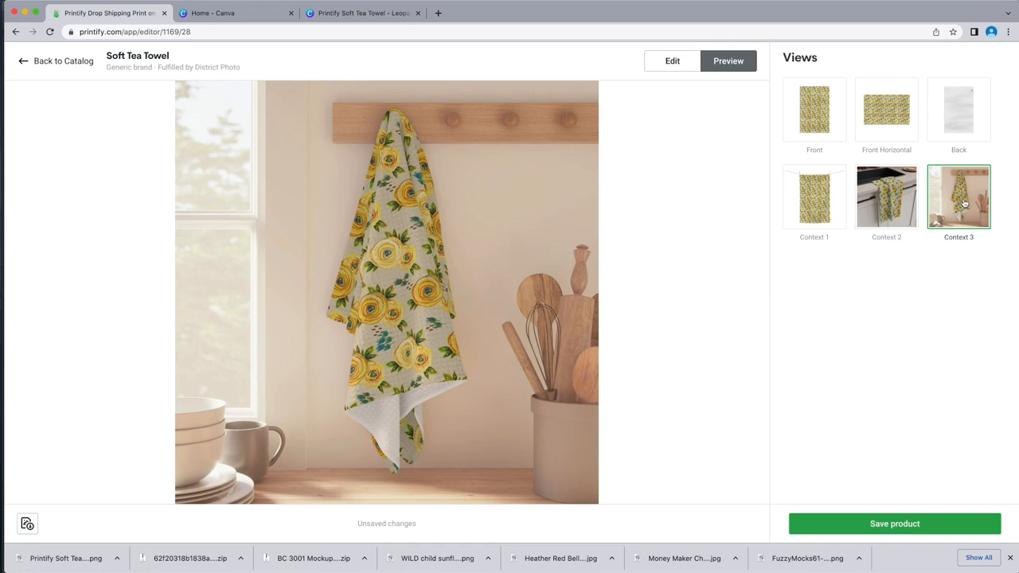
click(825, 211)
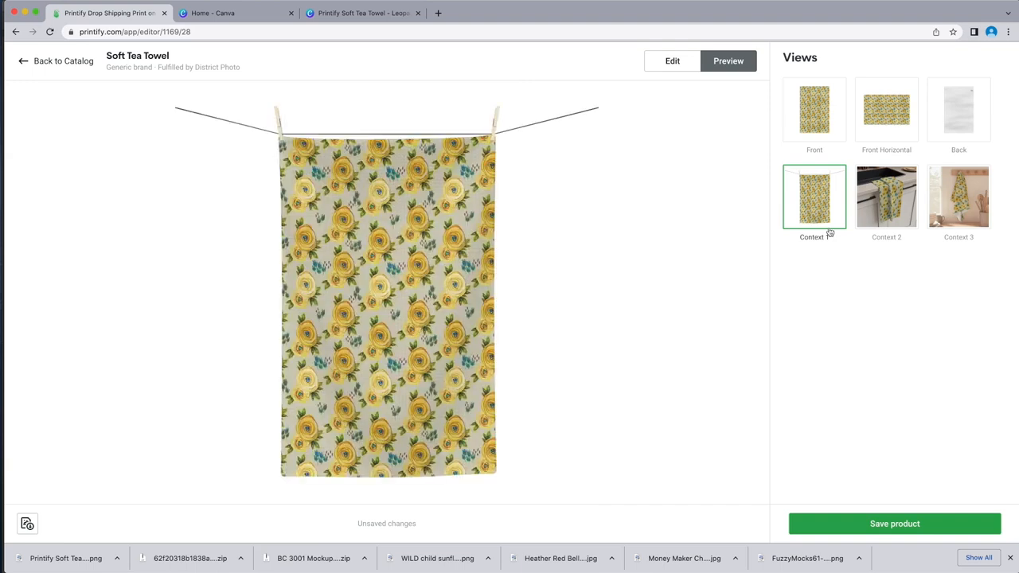
Remove the ranunculus design from the tea towel and upload the Leopard Sunflower PNG dated Nov 23, 2022 from the Downloads folder
click(671, 62)
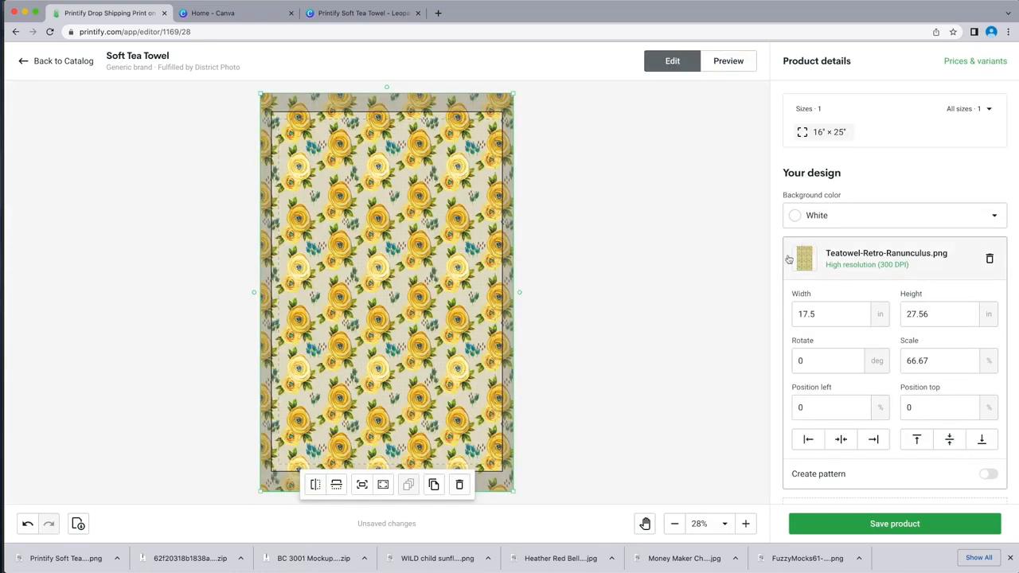
click(991, 260)
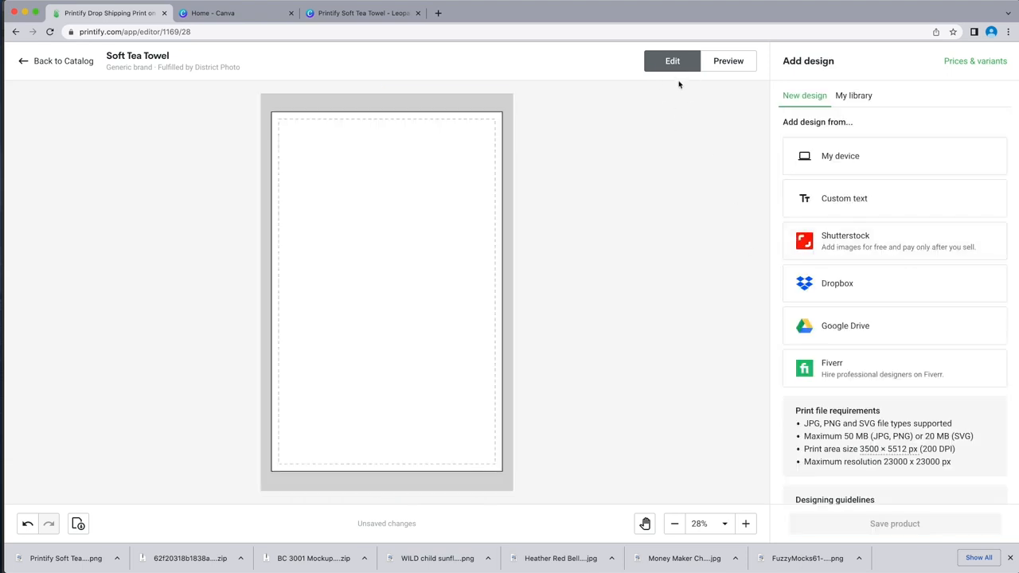
click(842, 157)
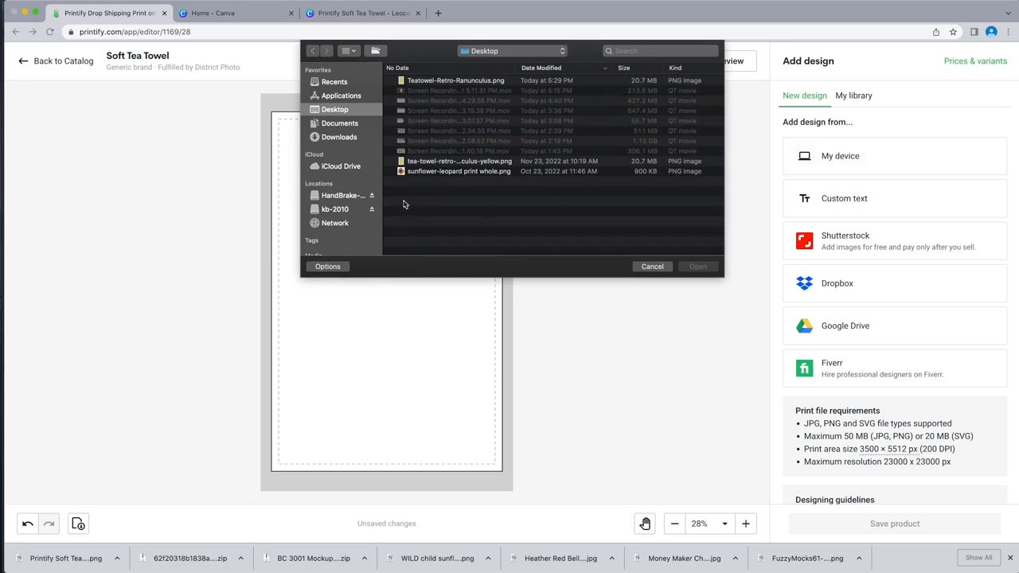
click(338, 138)
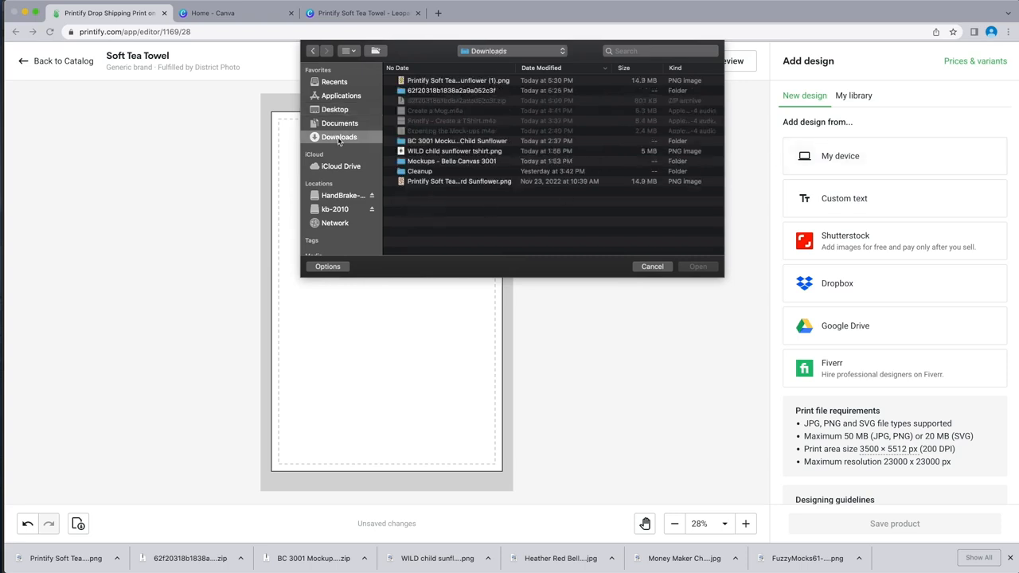
click(446, 183)
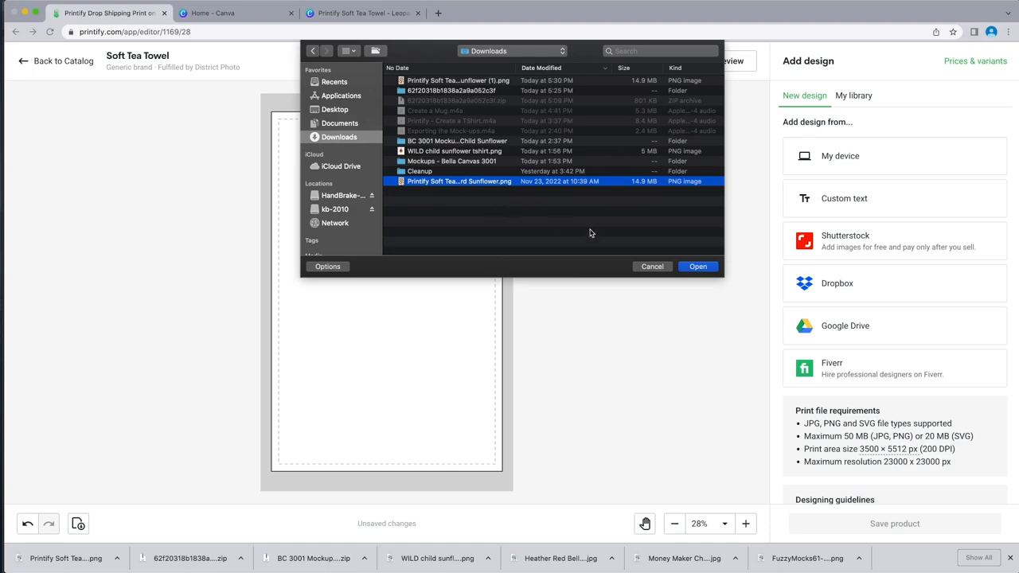
key(space)
key(space)
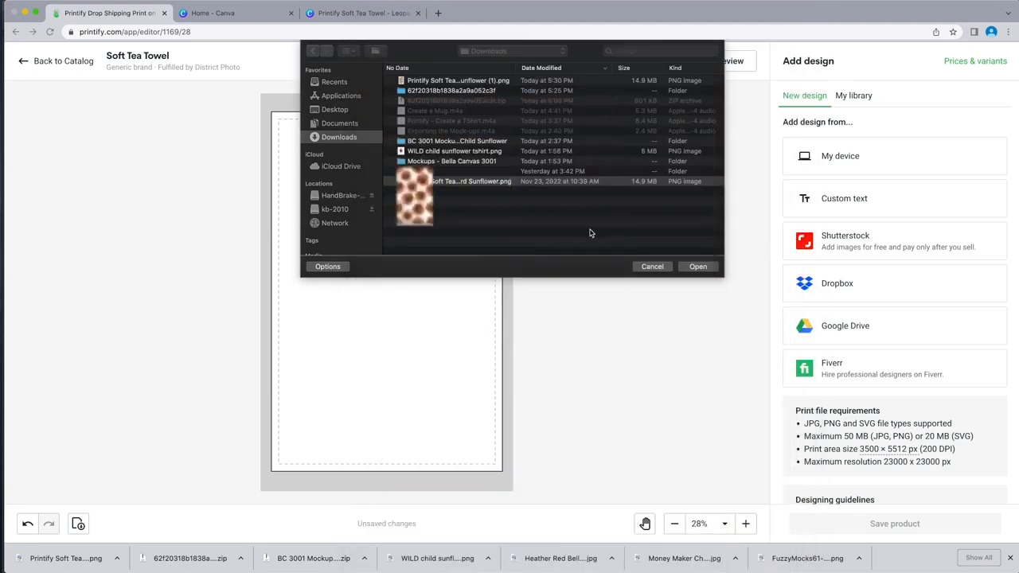
click(699, 266)
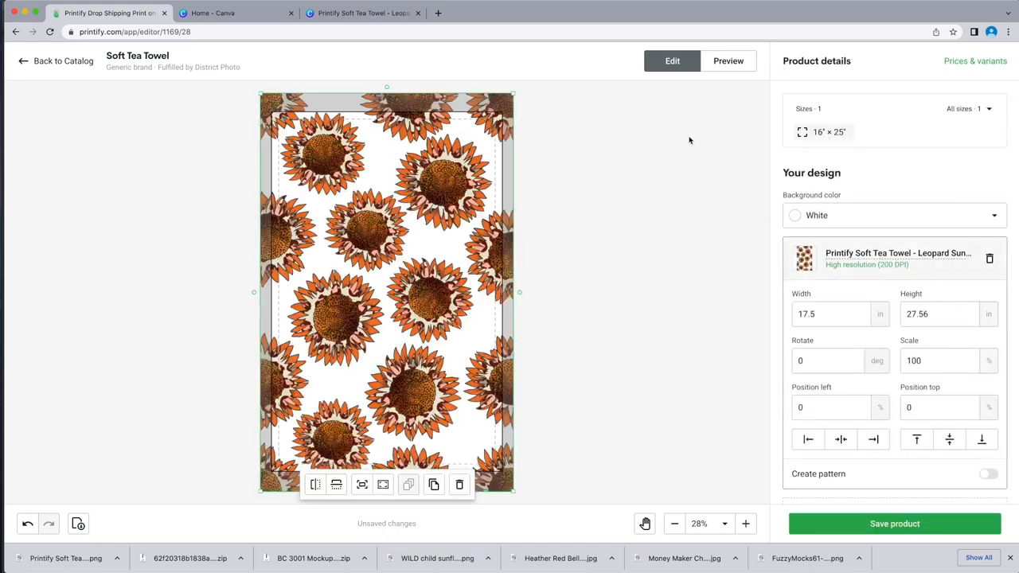
Preview the sunflower tea towel in the Context 1, Context 2 and Context 3 mockup views
click(732, 64)
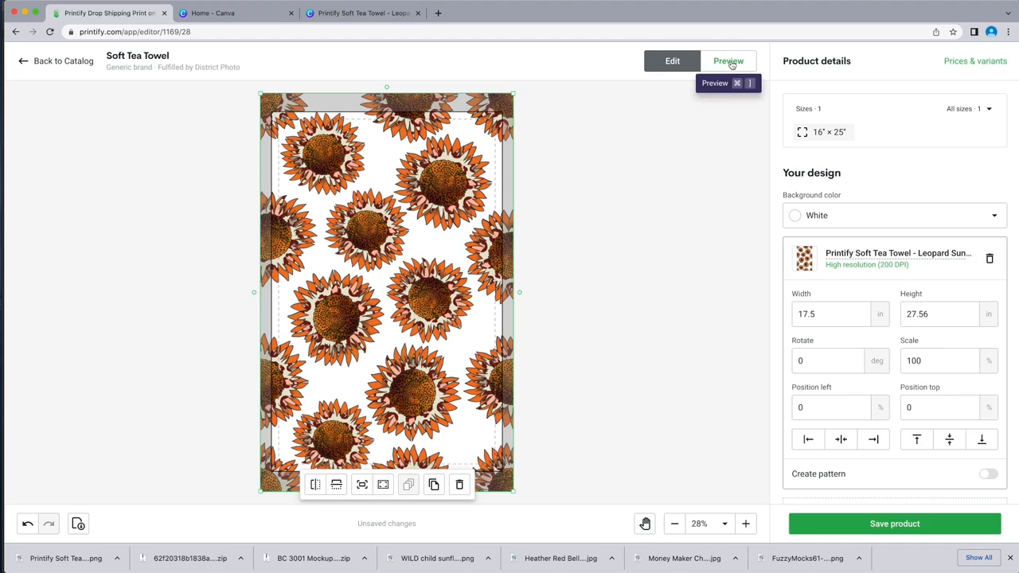
click(732, 64)
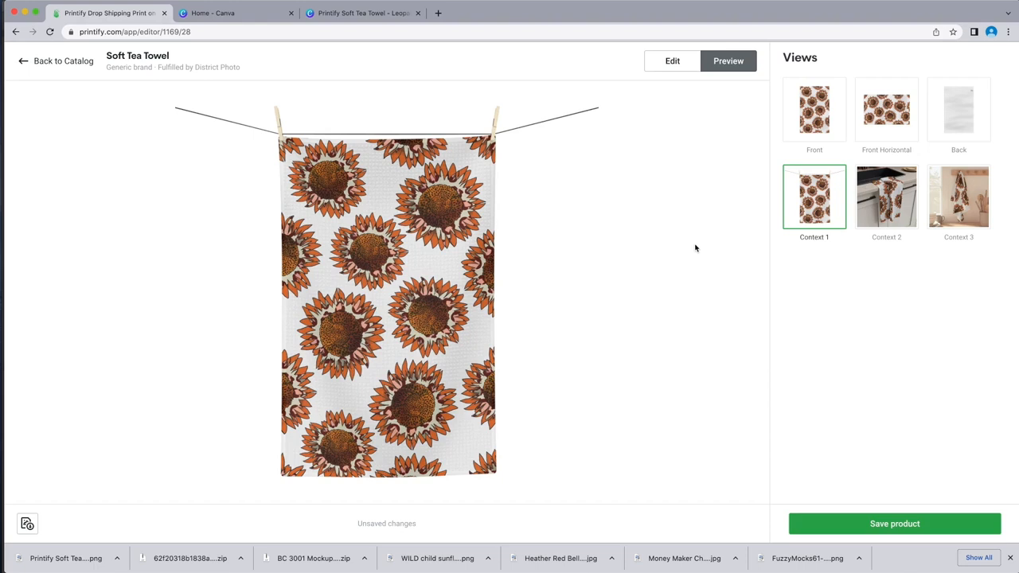
click(892, 205)
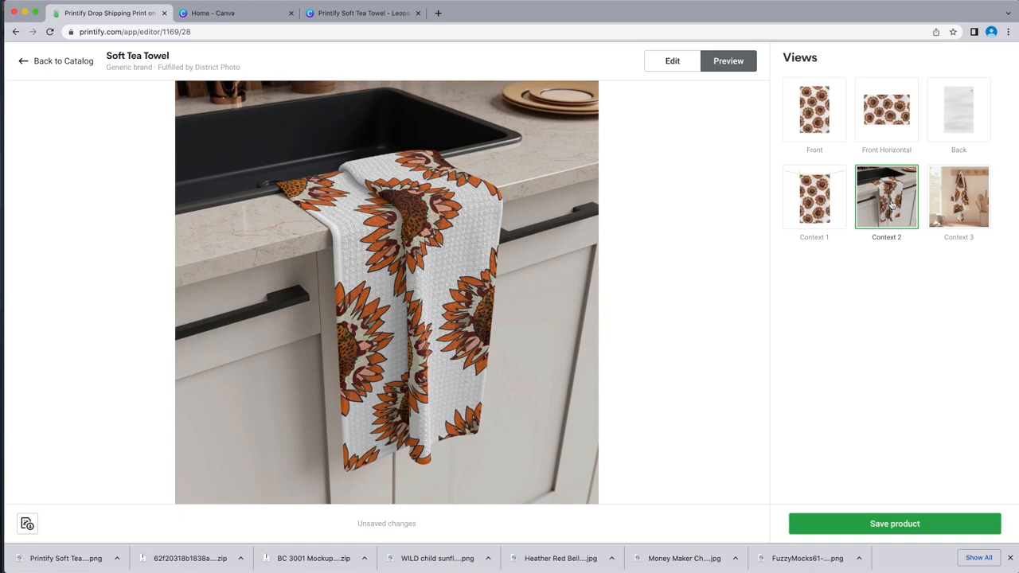
click(959, 202)
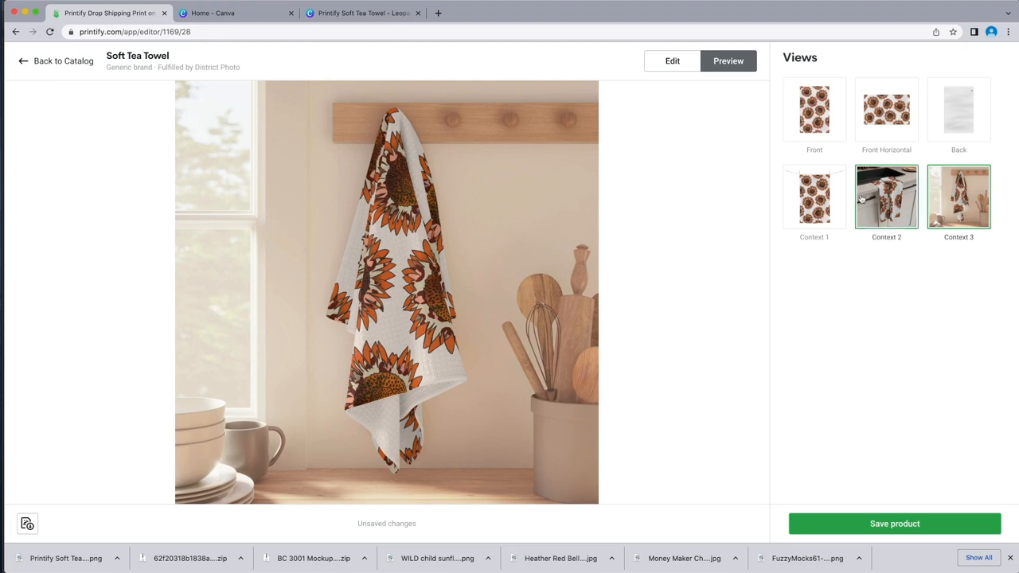
Save the tea towel product and set its title to "Soft Tea Towel - Sunflower Leopard"
click(665, 62)
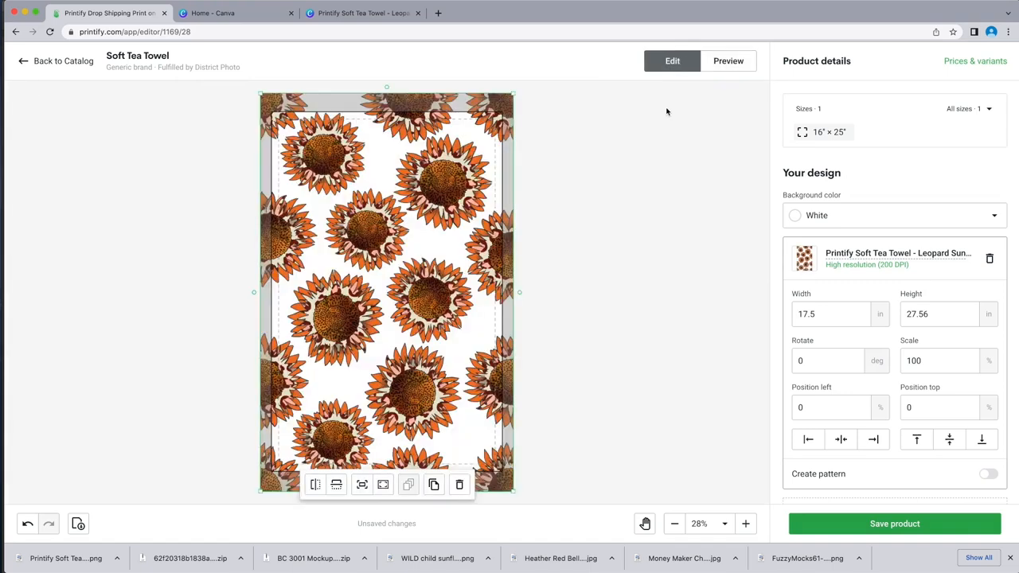
scroll(681, 326, down, 2)
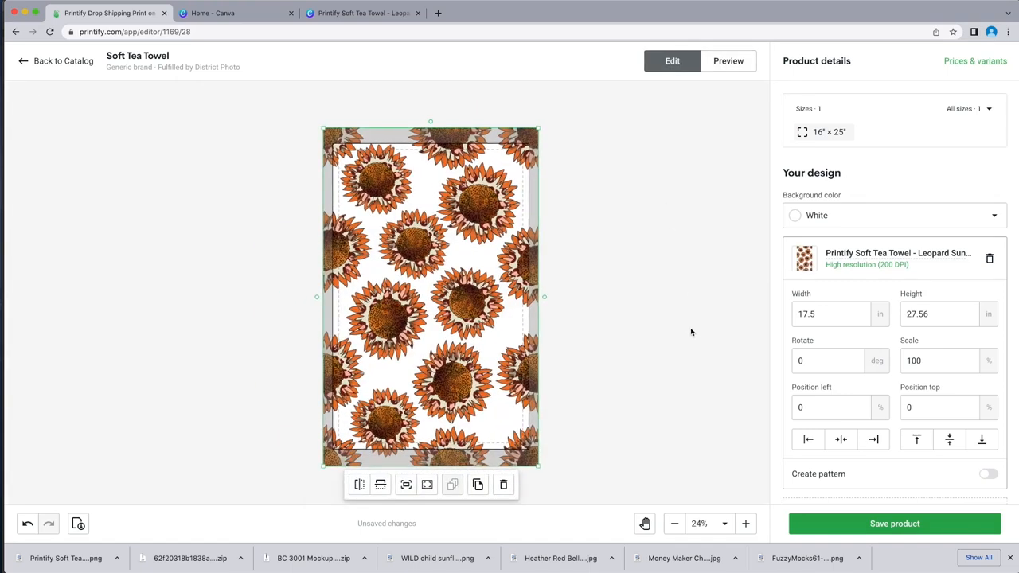
click(901, 525)
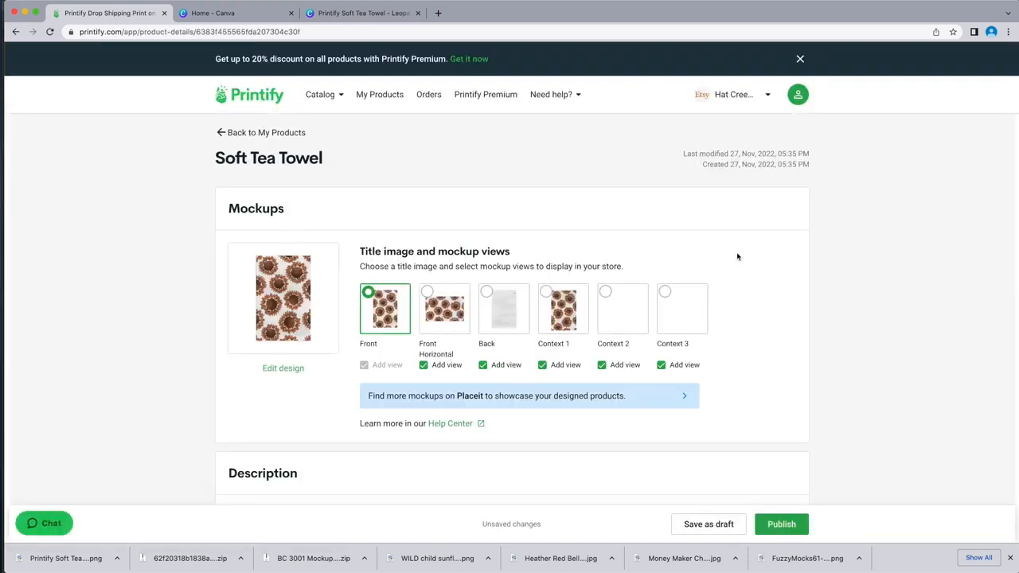
scroll(737, 256, down, 5)
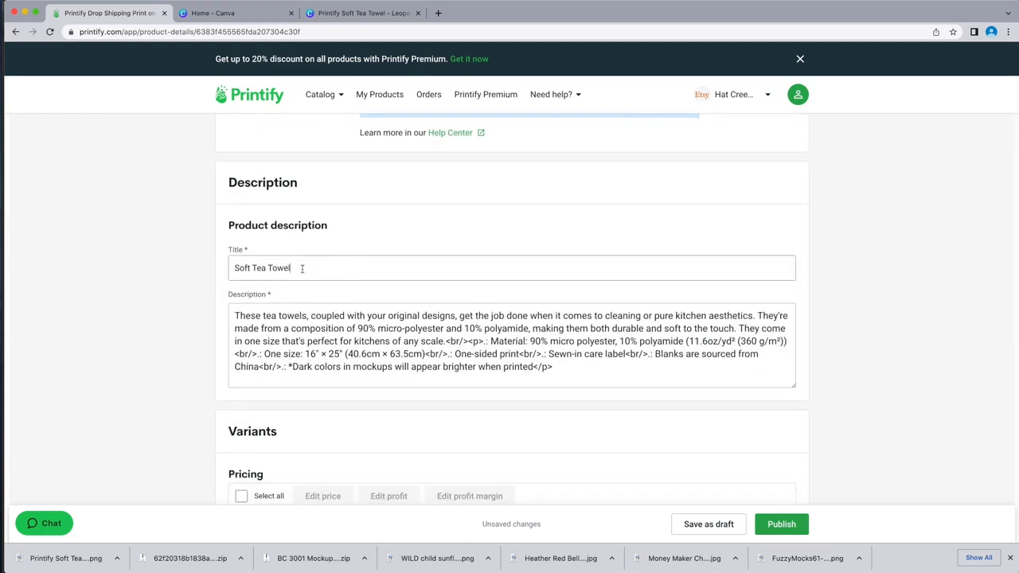
click(299, 269)
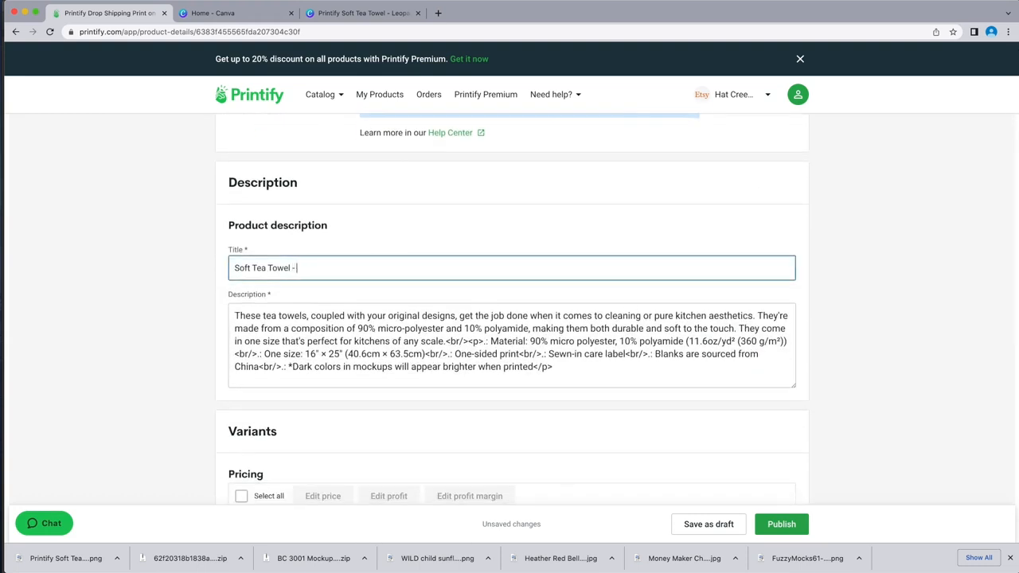
text(- Sunflower Leopard)
Set variant visibility to show all variants as available for purchase, save the tea towel as a draft and dismiss the rating request
scroll(510, 310, down, 2)
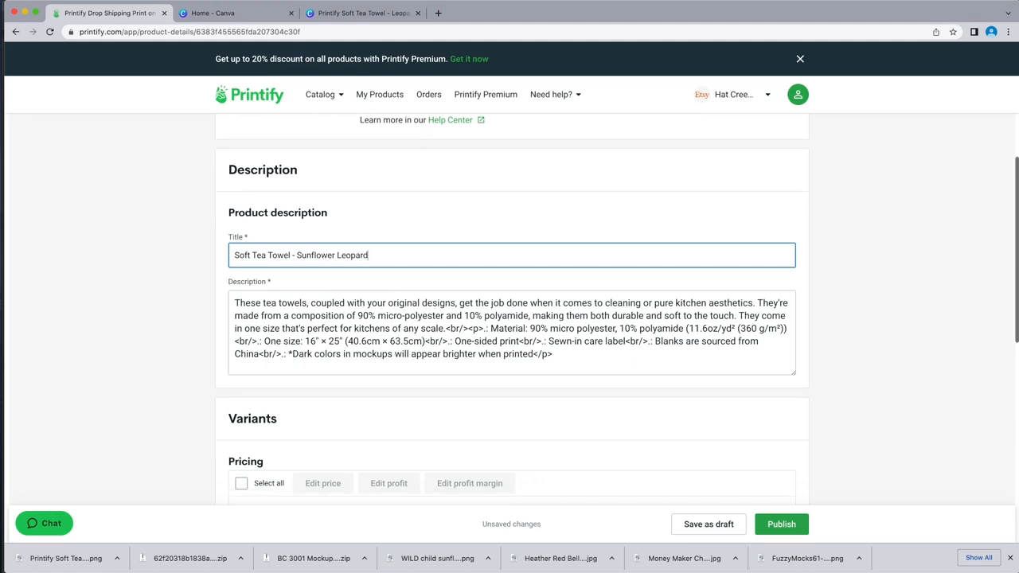
scroll(408, 291, down, 4)
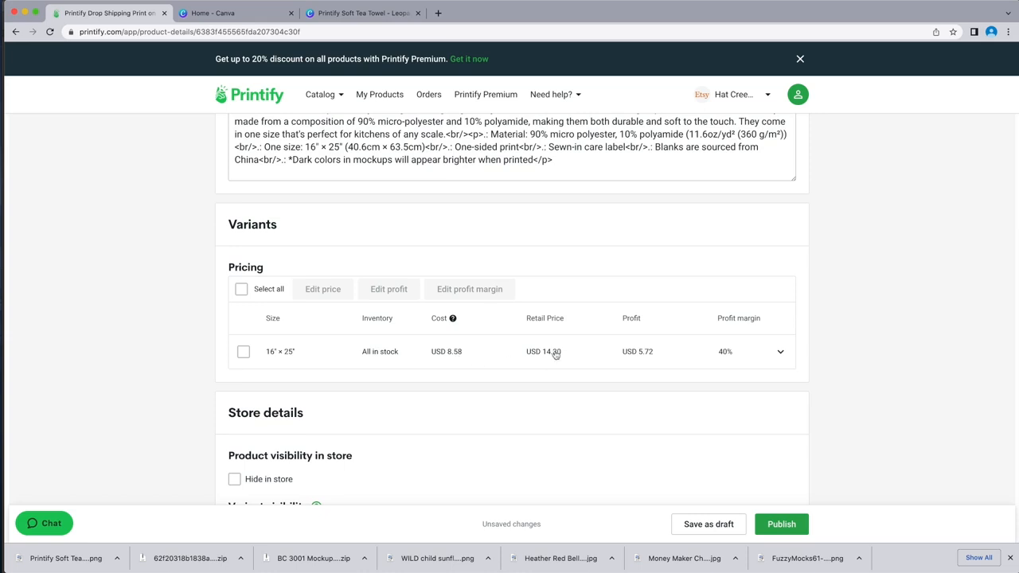
scroll(551, 360, down, 5)
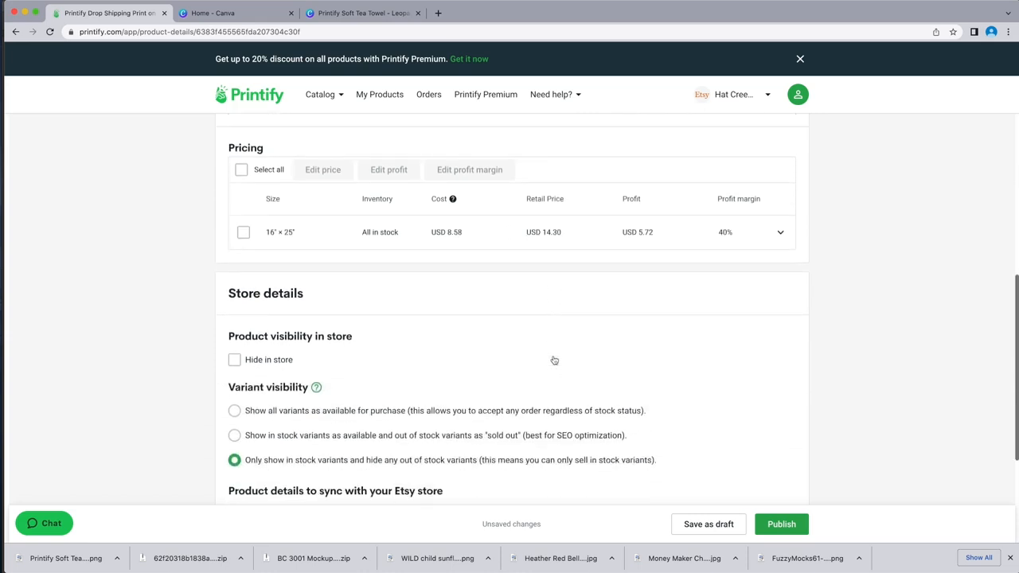
scroll(553, 359, down, 4)
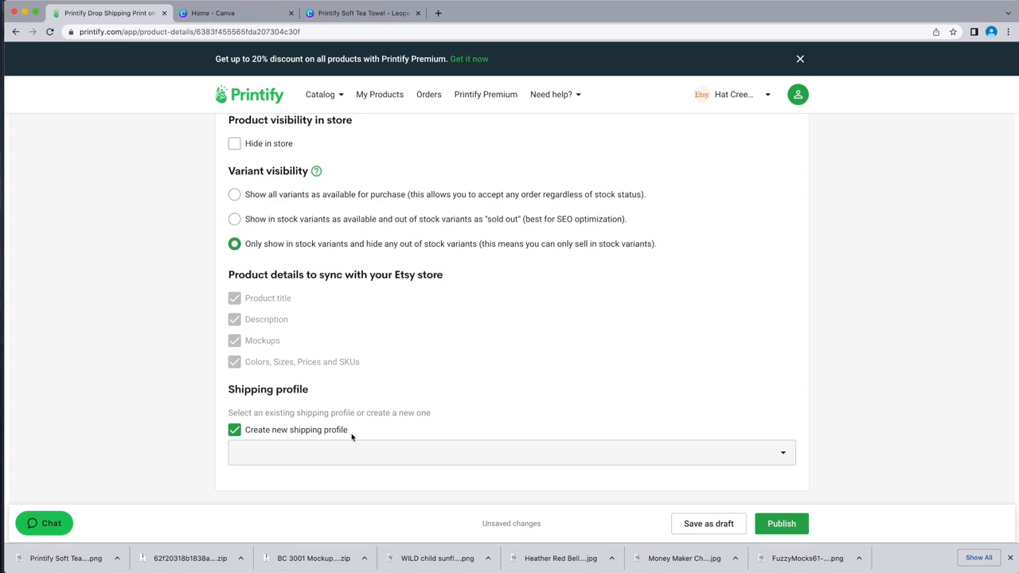
click(234, 195)
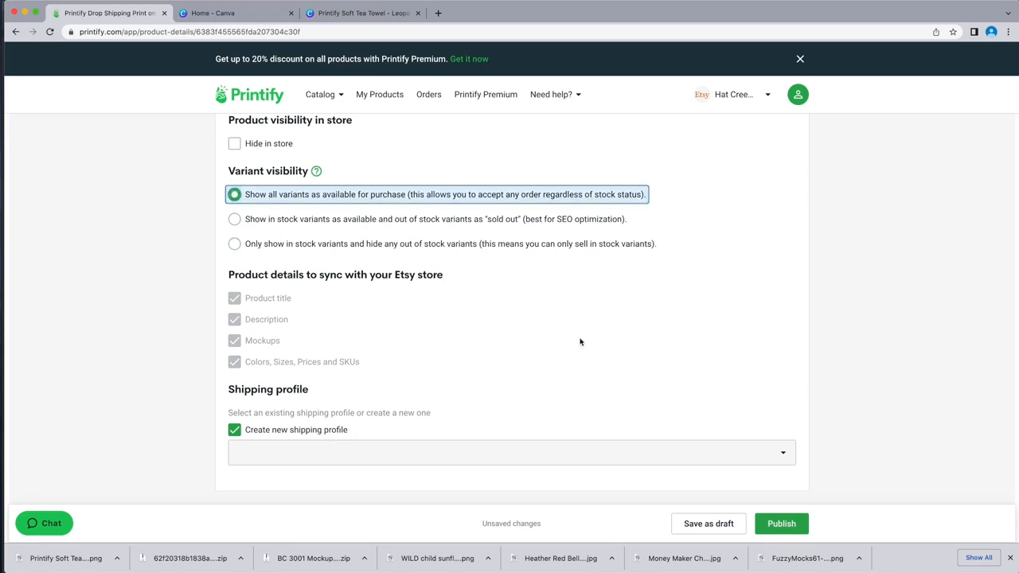
click(710, 524)
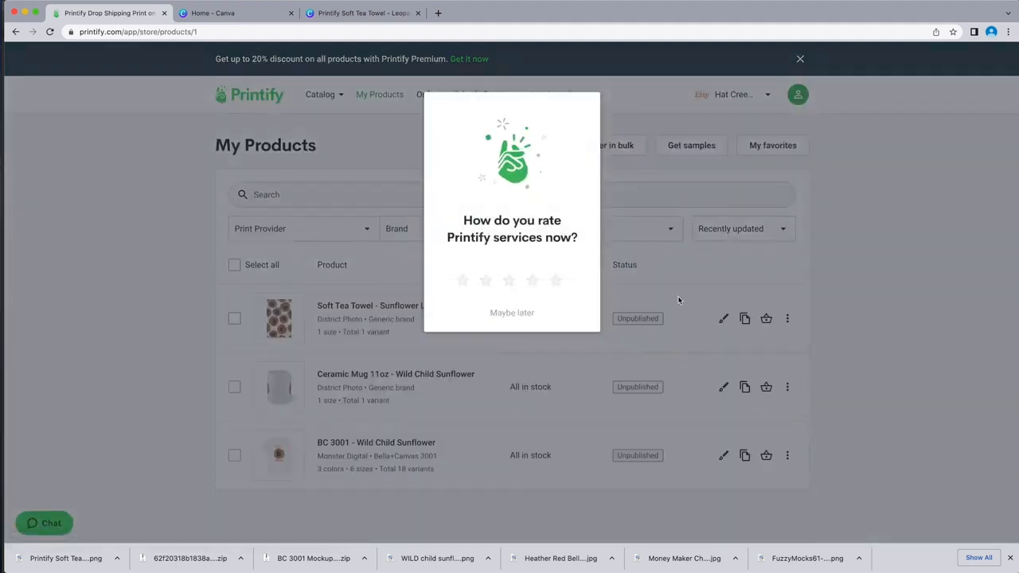
click(510, 314)
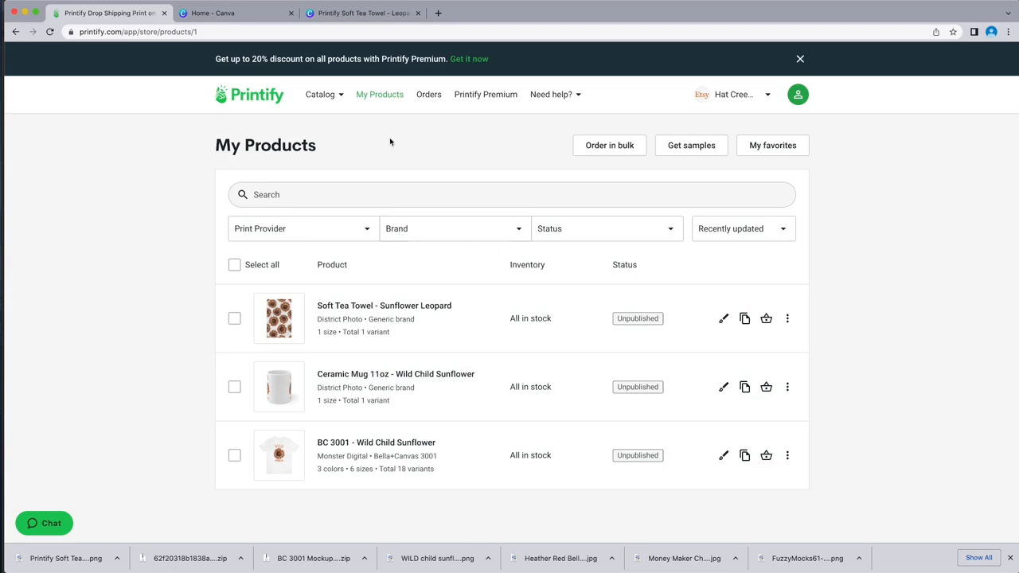
Browse the catalog's Magnets & Stickers category under Home & Living and open the Kiss-Cut Stickers product
click(341, 99)
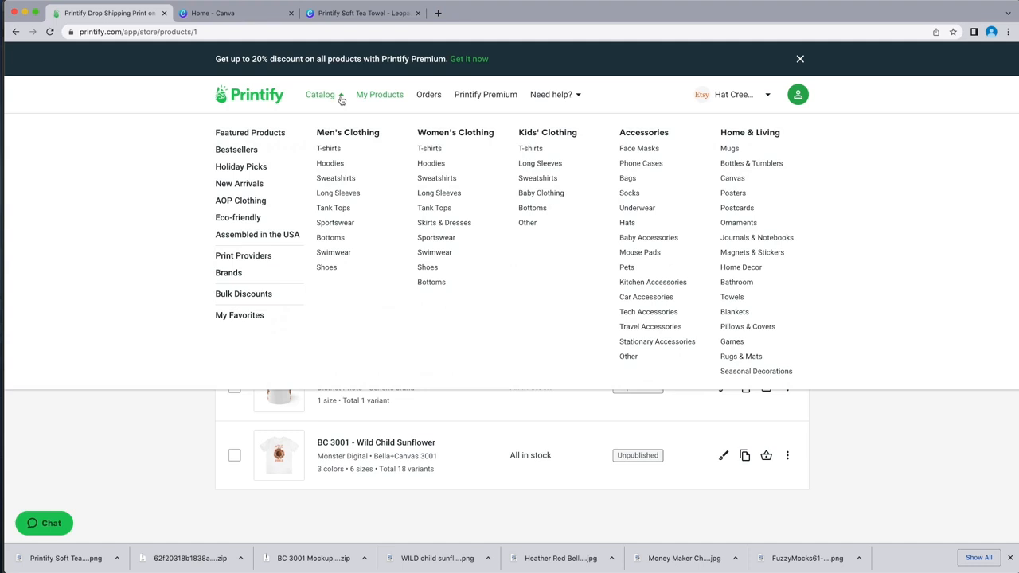
click(745, 254)
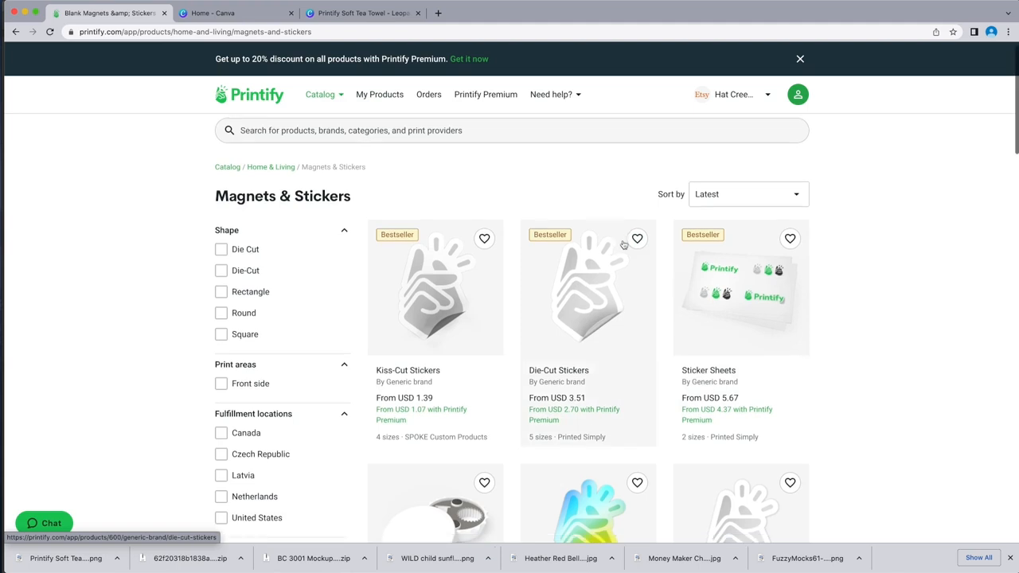
scroll(624, 245, down, 5)
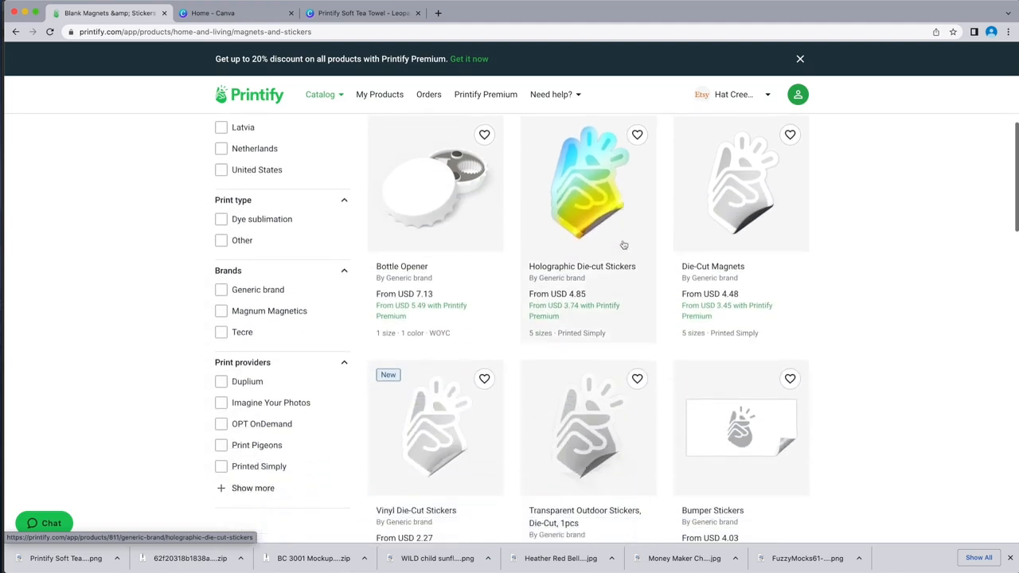
scroll(624, 245, down, 2)
scroll(624, 244, up, 3)
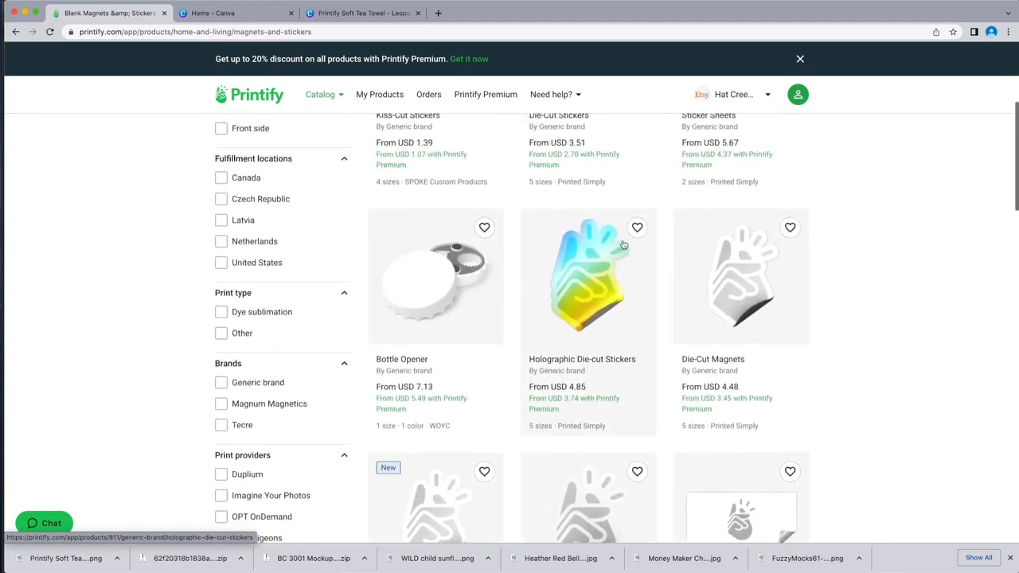
scroll(624, 244, up, 4)
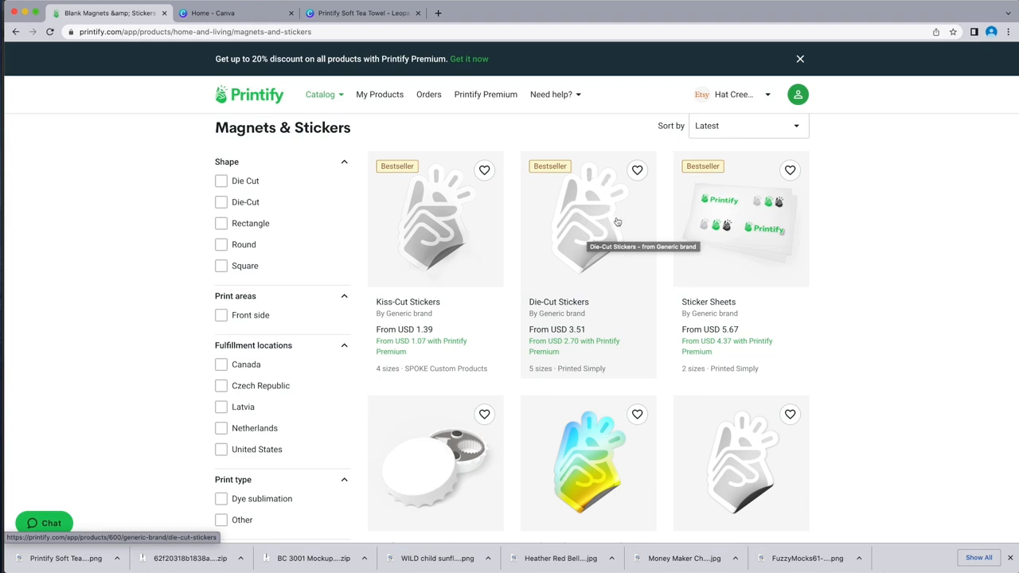
click(428, 236)
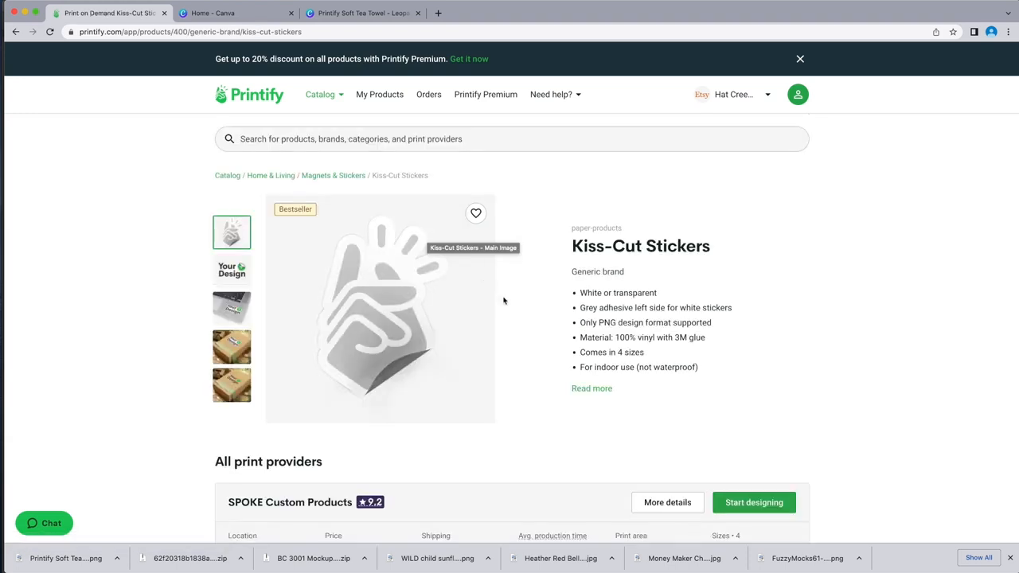
Review the Kiss-Cut Stickers details and SPOKE Custom Products' variant costs and shipping rates, closing the provider details when done
scroll(495, 295, down, 2)
scroll(495, 296, down, 3)
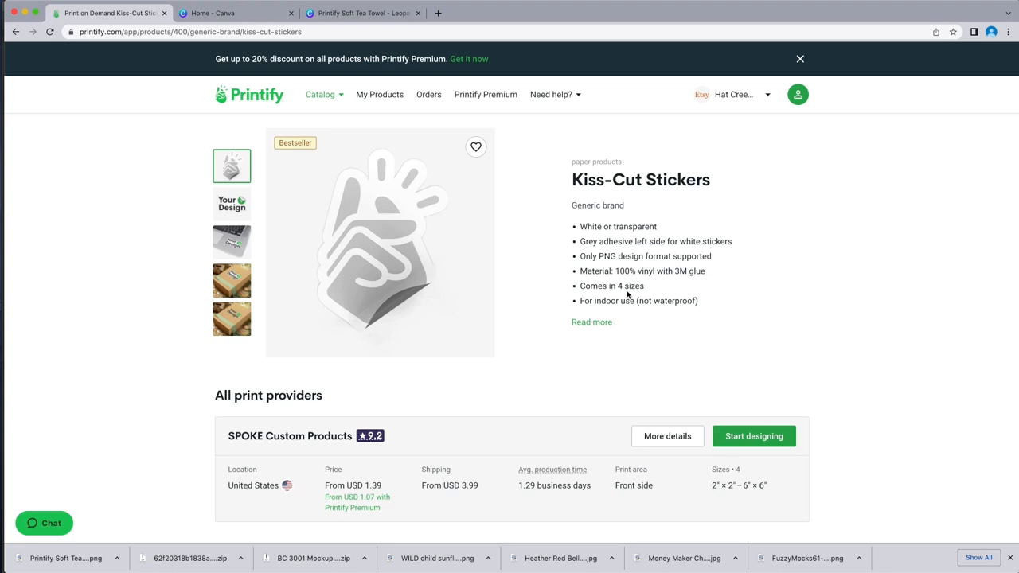
scroll(574, 311, down, 2)
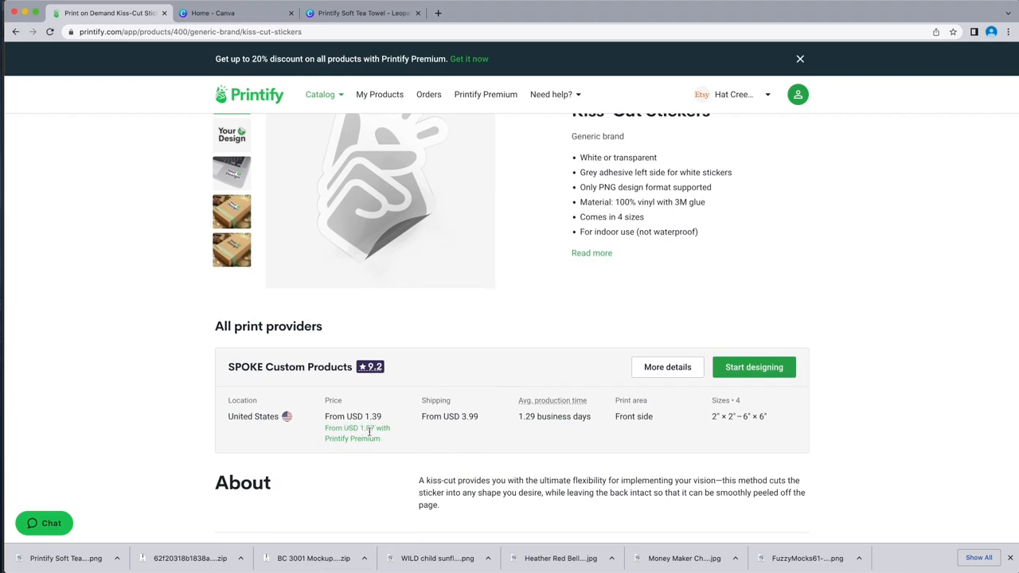
scroll(458, 430, down, 1)
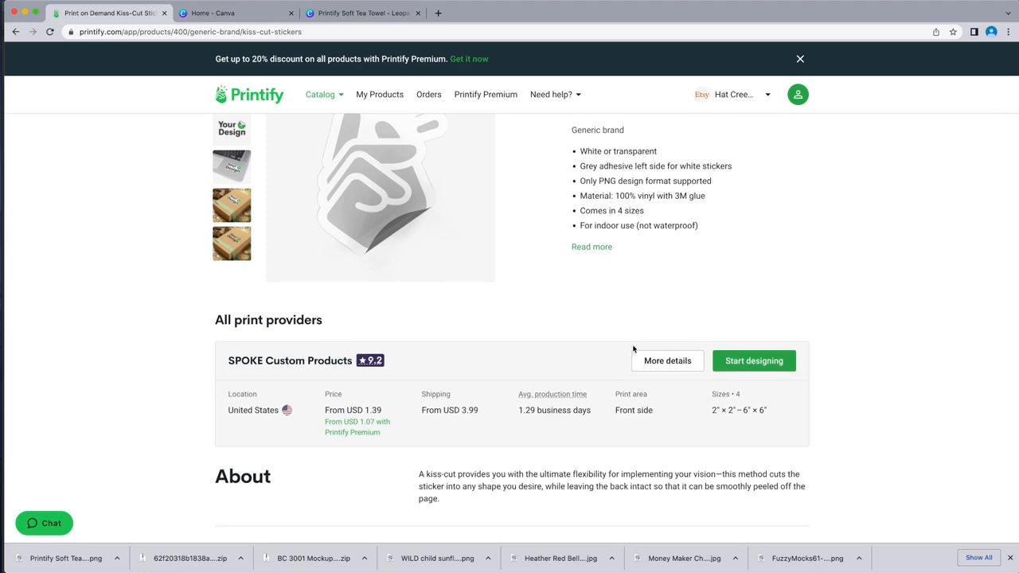
click(668, 361)
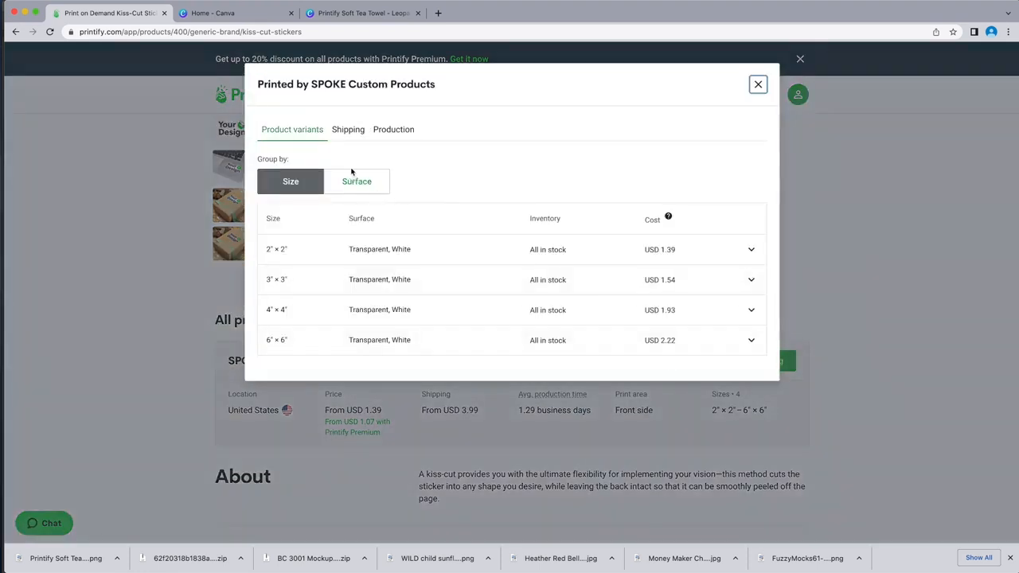
click(349, 131)
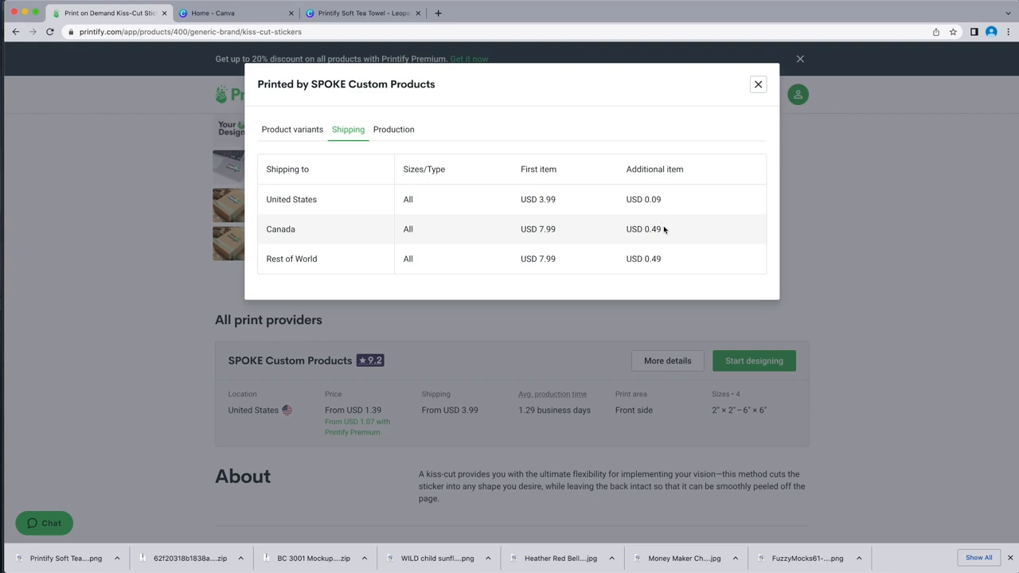
click(758, 86)
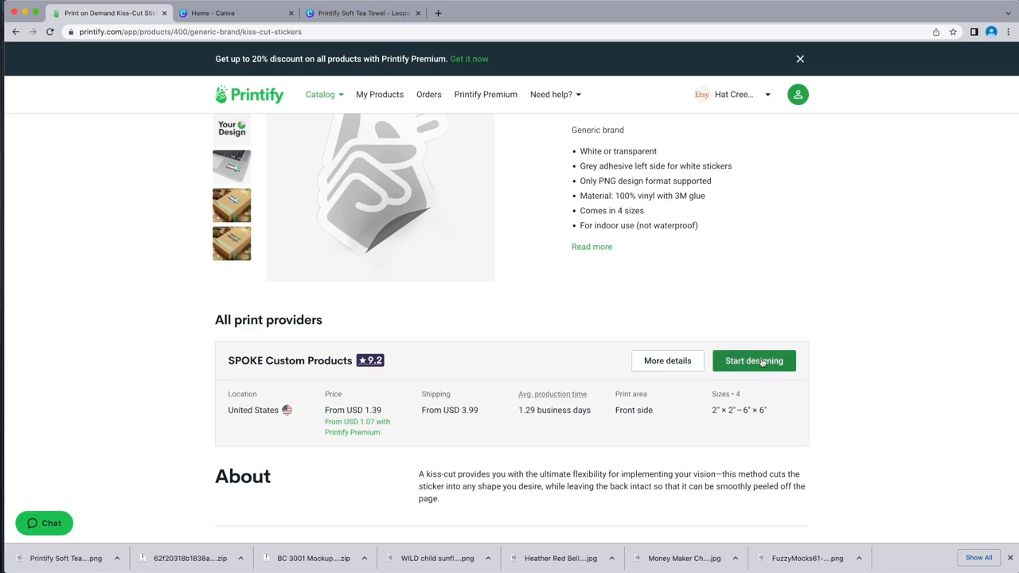
Start designing the Kiss-Cut Stickers without restoring previous changes and add "WILD child sunflower tshirt.png" from the design library
click(762, 362)
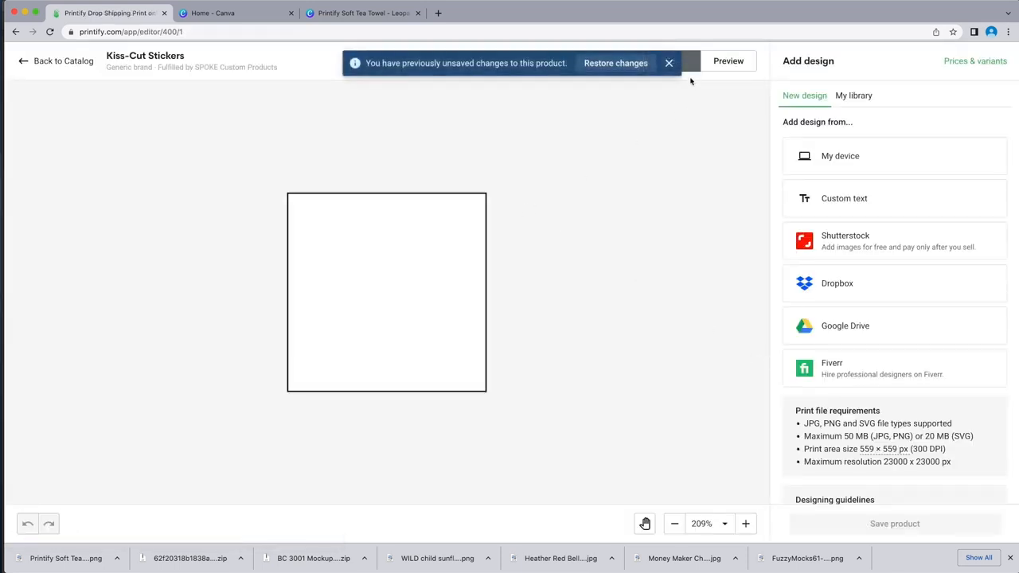
click(669, 63)
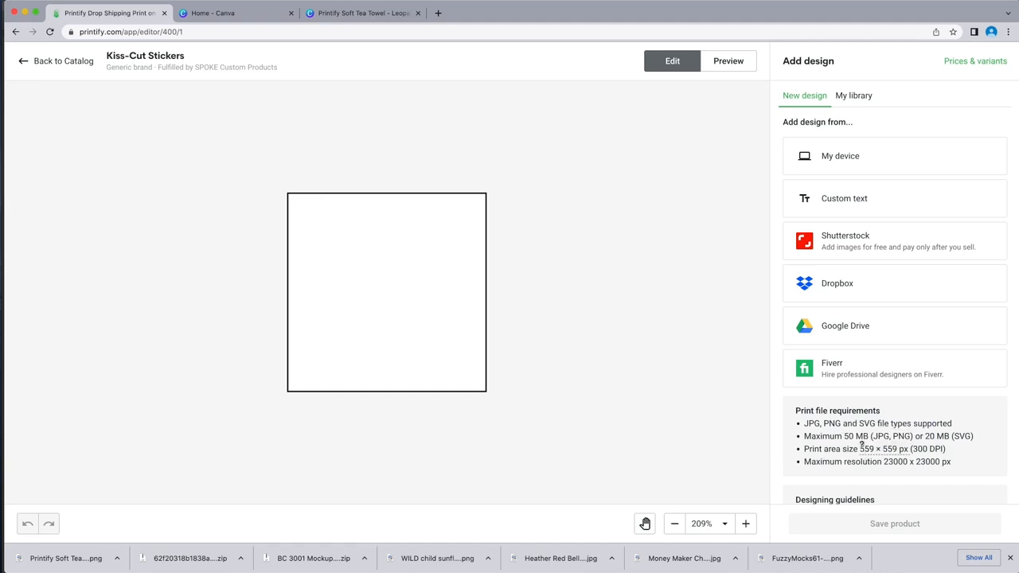
mouse_move(865, 451)
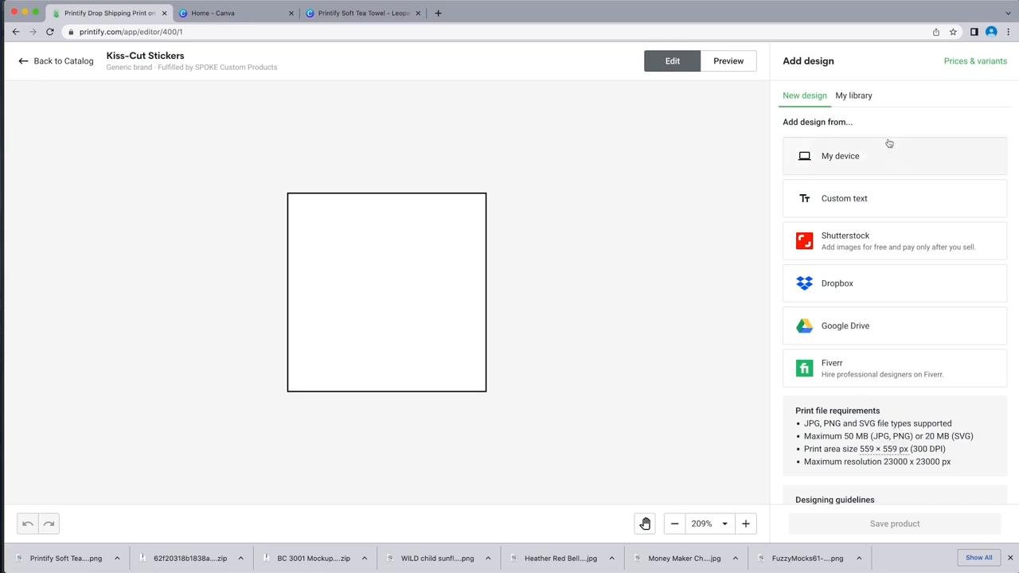
click(864, 98)
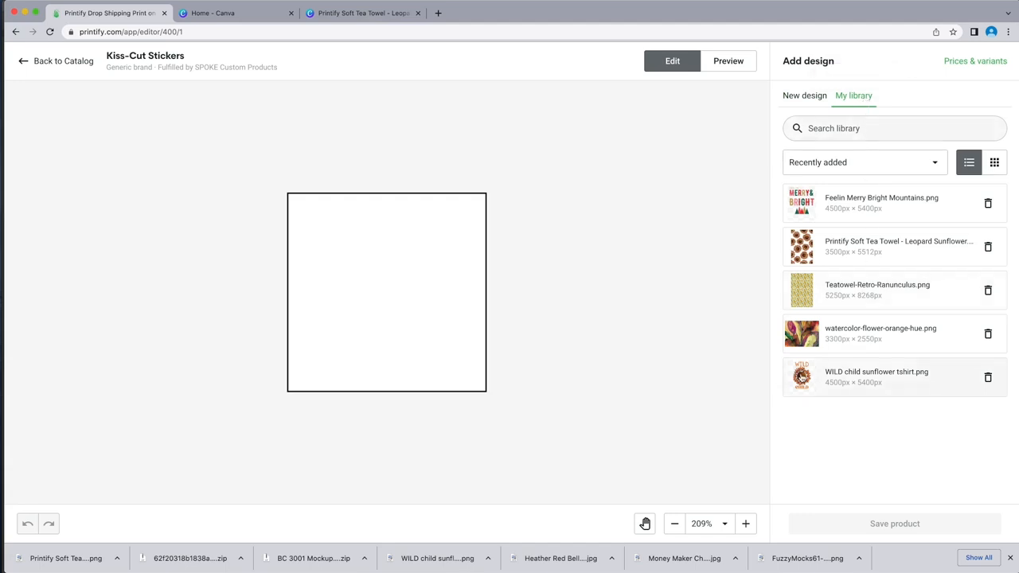
click(802, 375)
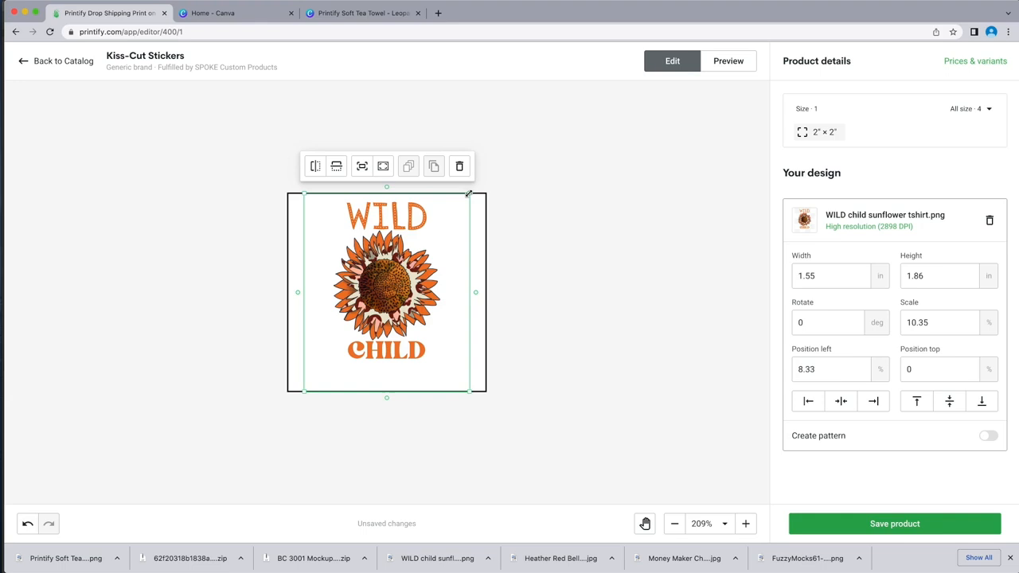
Enlarge the Wild Child design to about 1.92 × 2.3 in, centre it in the 2" × 2" print area and preview the sticker
drag(469, 193, 494, 165)
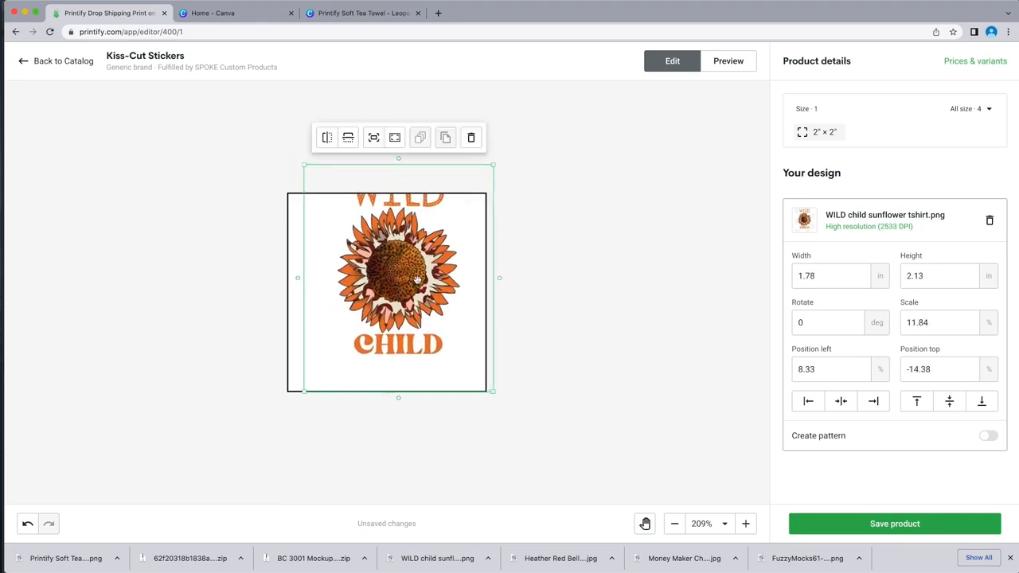
drag(417, 281, 402, 319)
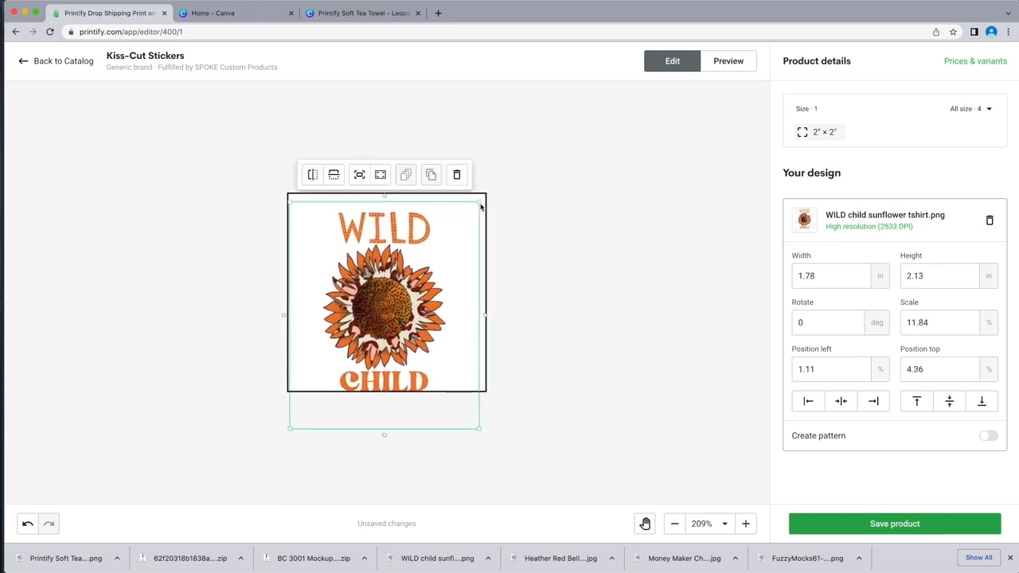
drag(479, 205, 494, 184)
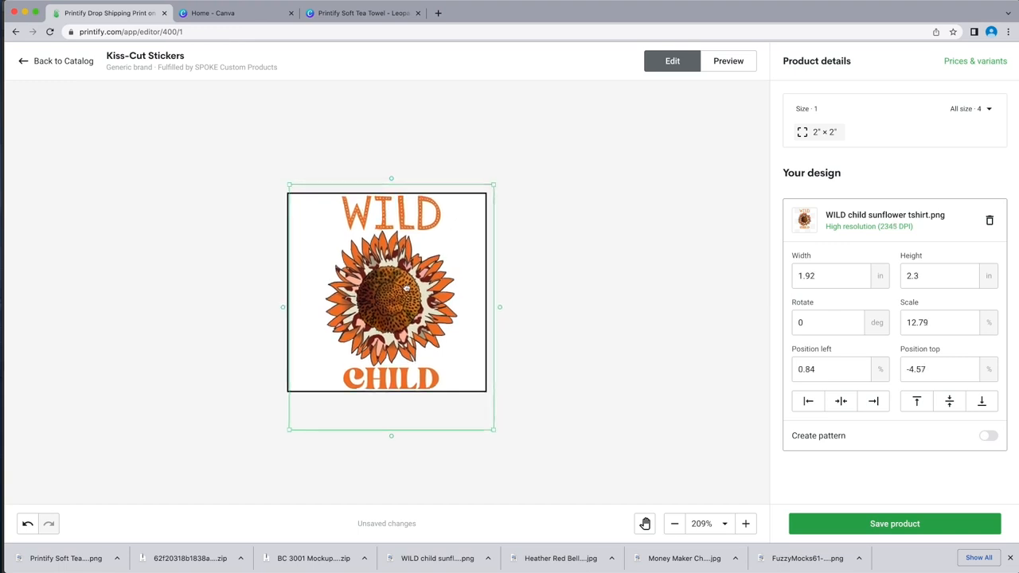
drag(406, 288, 402, 288)
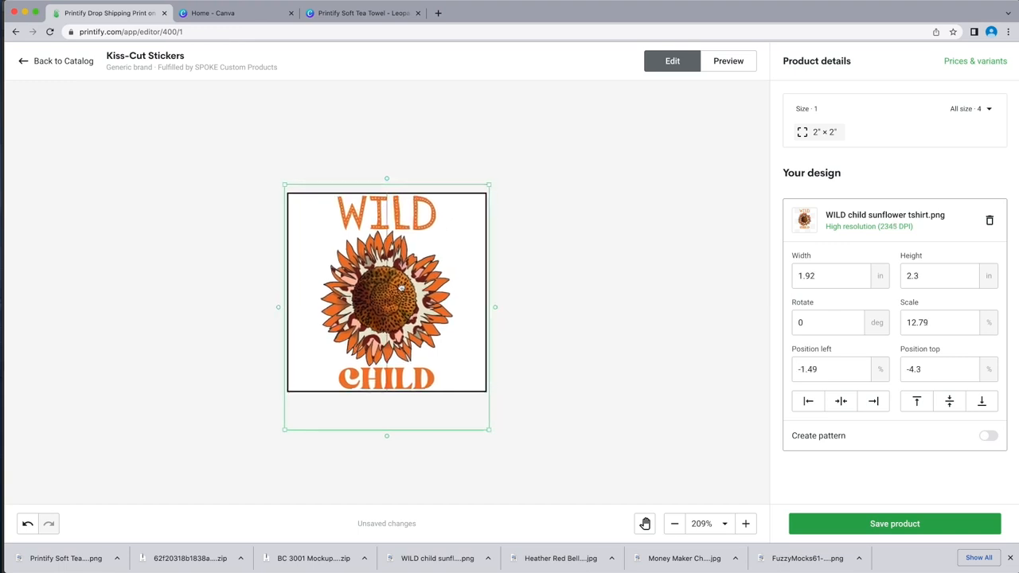
click(530, 253)
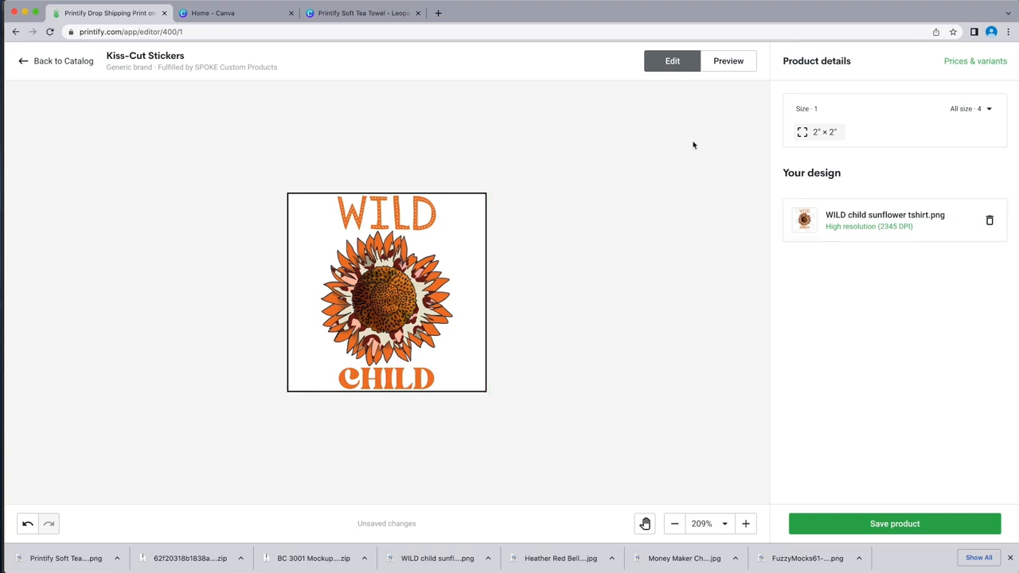
click(738, 64)
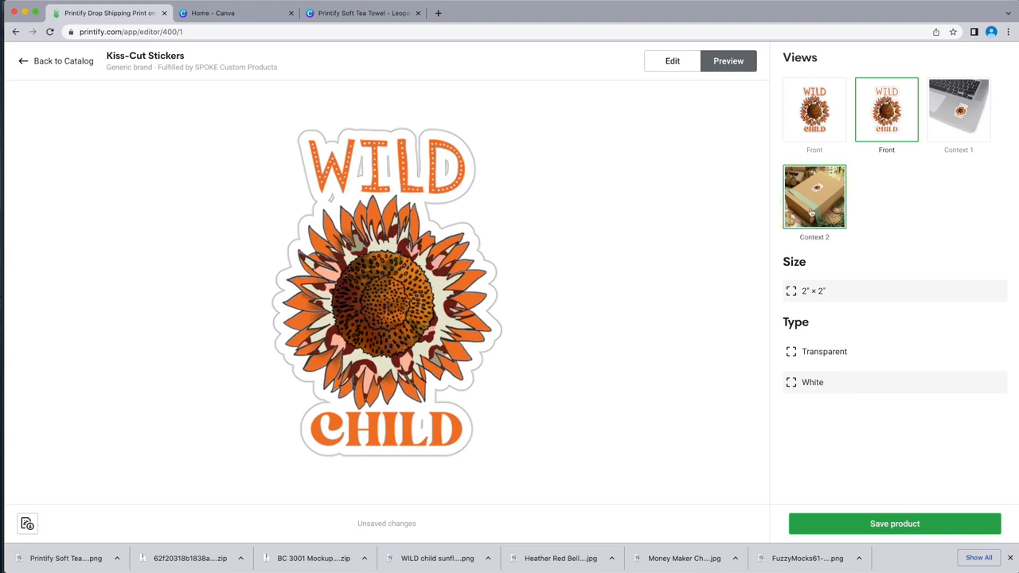
click(668, 64)
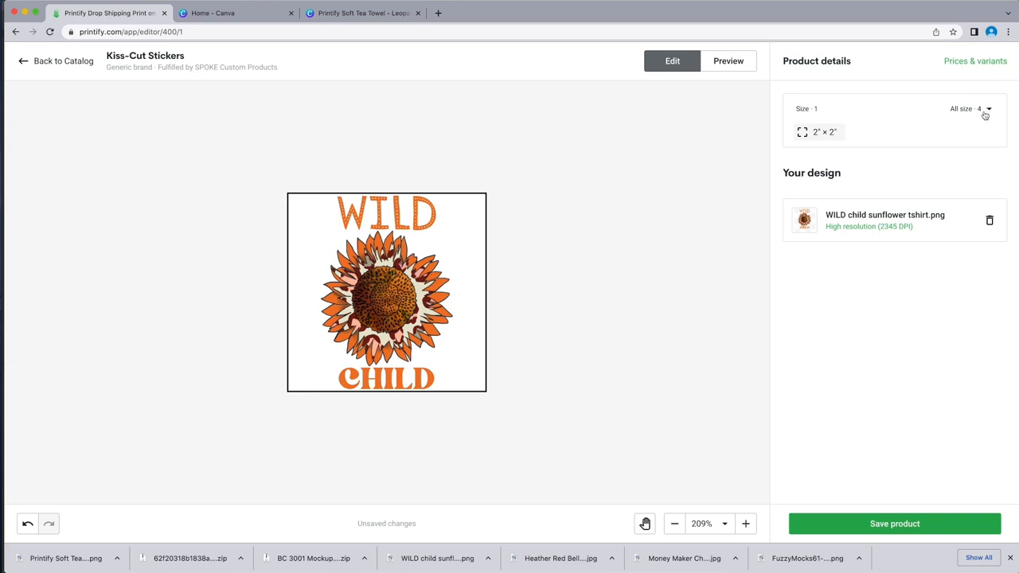
Add the 3" × 3", 4" × 4" and 6" × 6" sizes to the product variants and apply the update
click(966, 64)
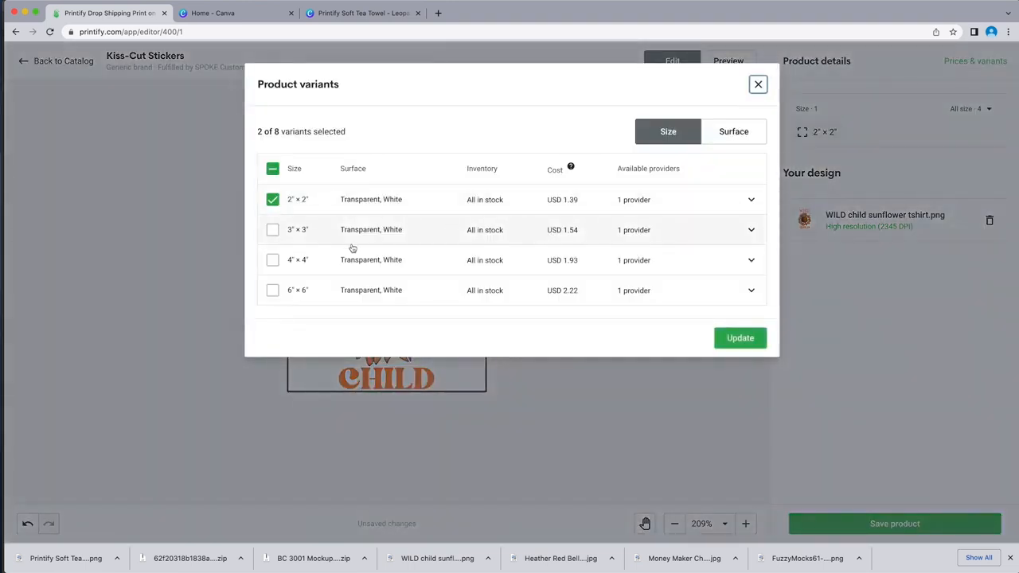
click(273, 232)
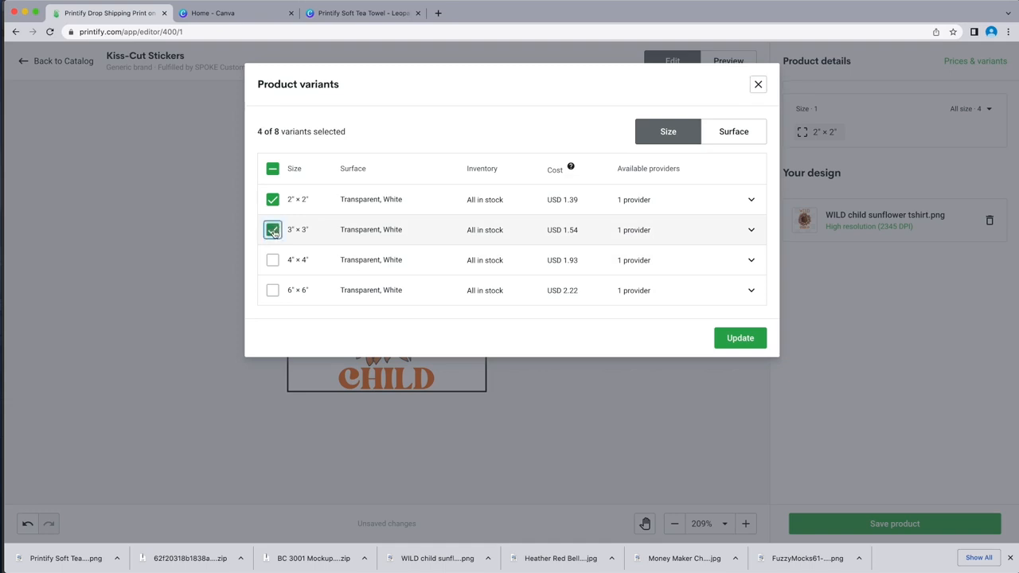
click(272, 262)
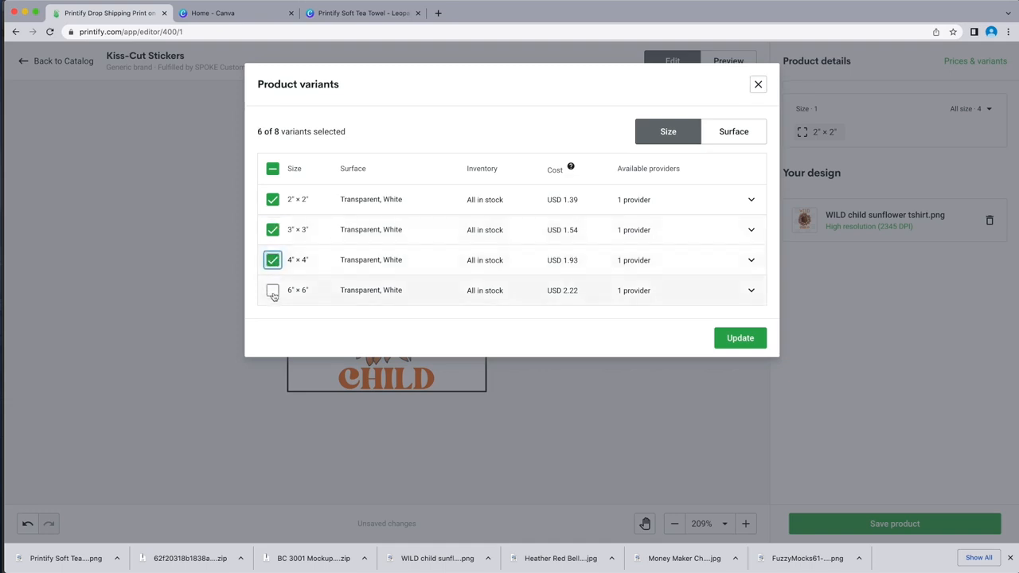
click(274, 291)
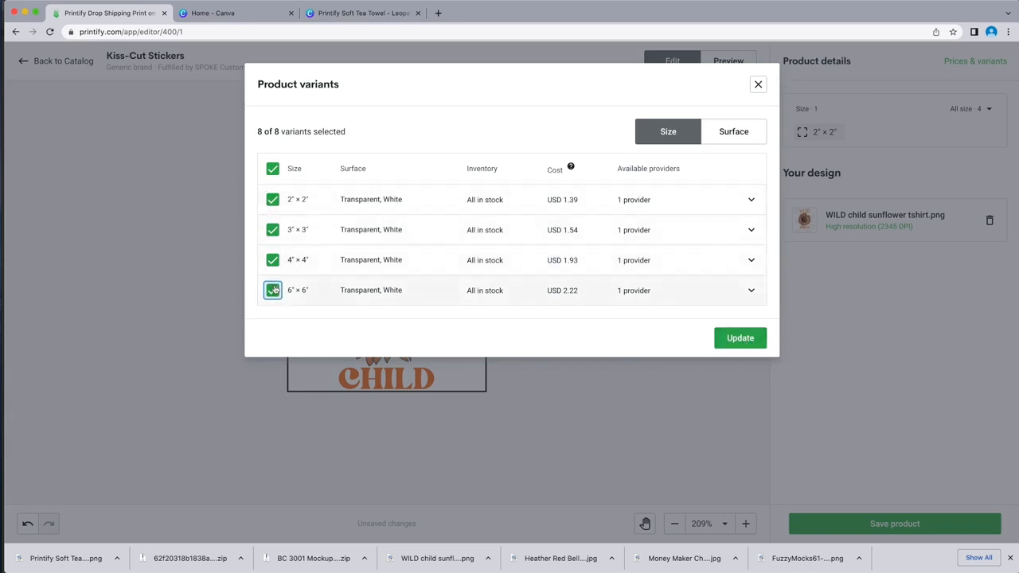
click(752, 339)
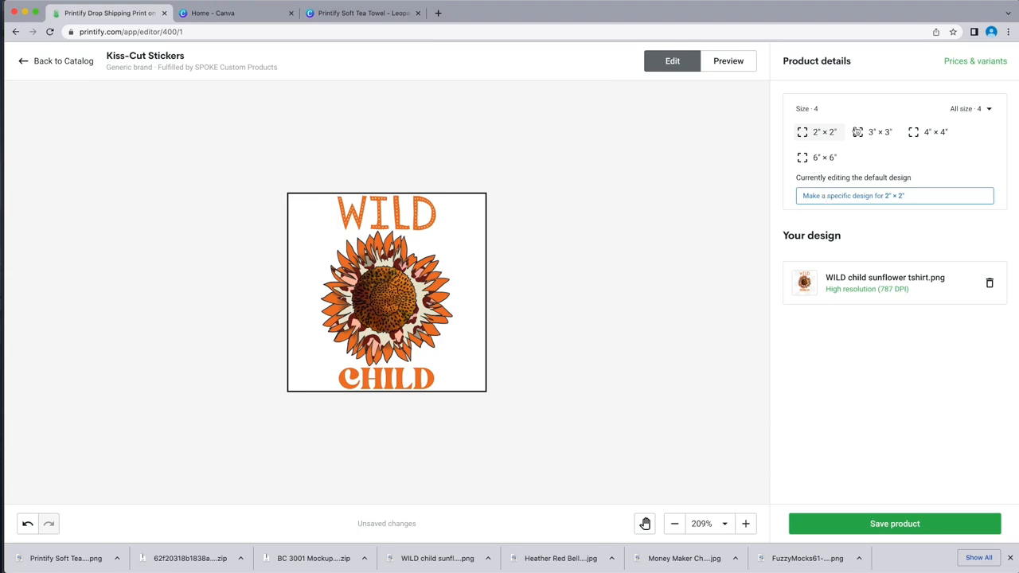
Check how the Wild Child design fits the 3" × 3", 4" × 4" and 6" × 6" print areas
click(858, 134)
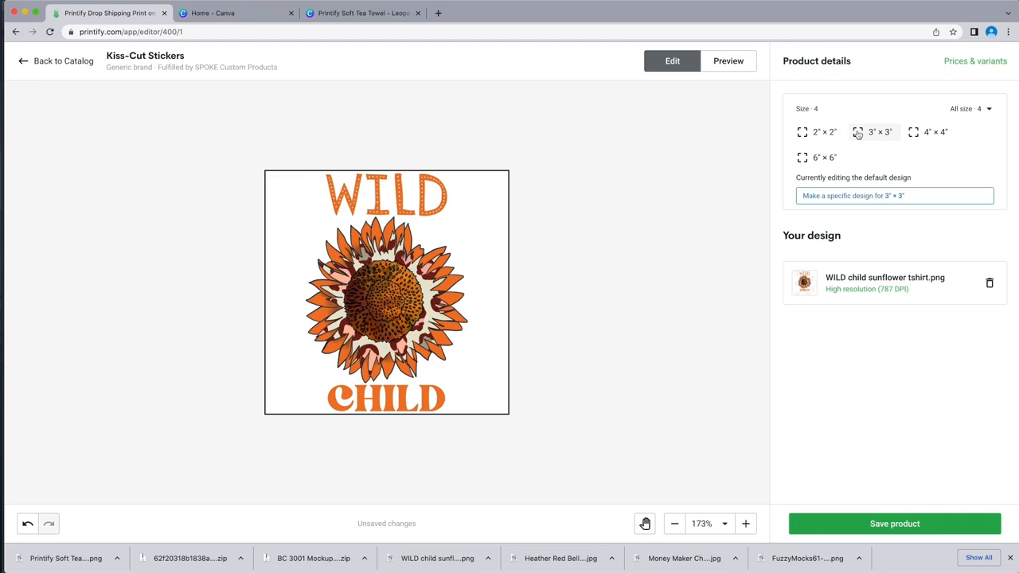
click(914, 134)
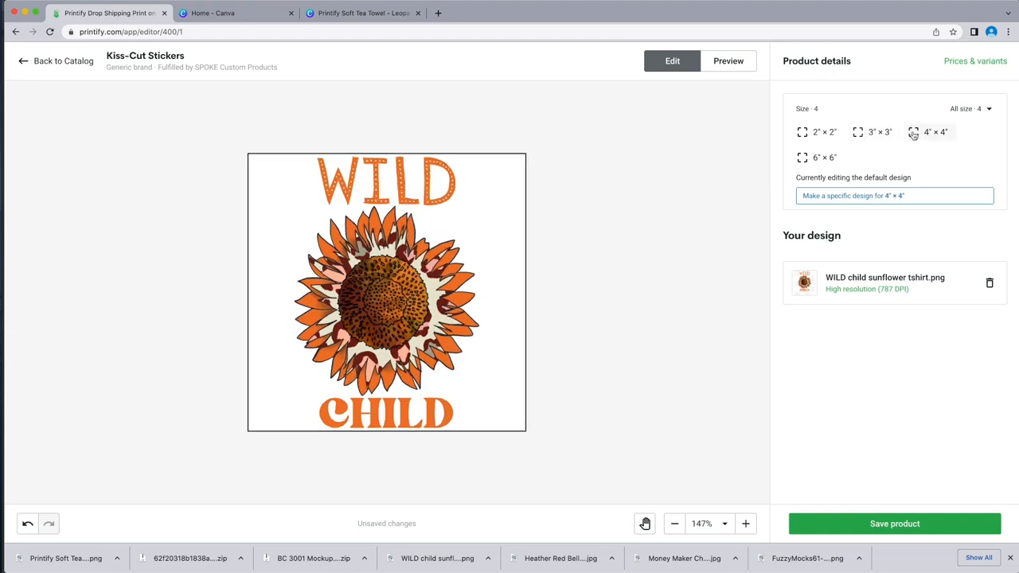
click(805, 158)
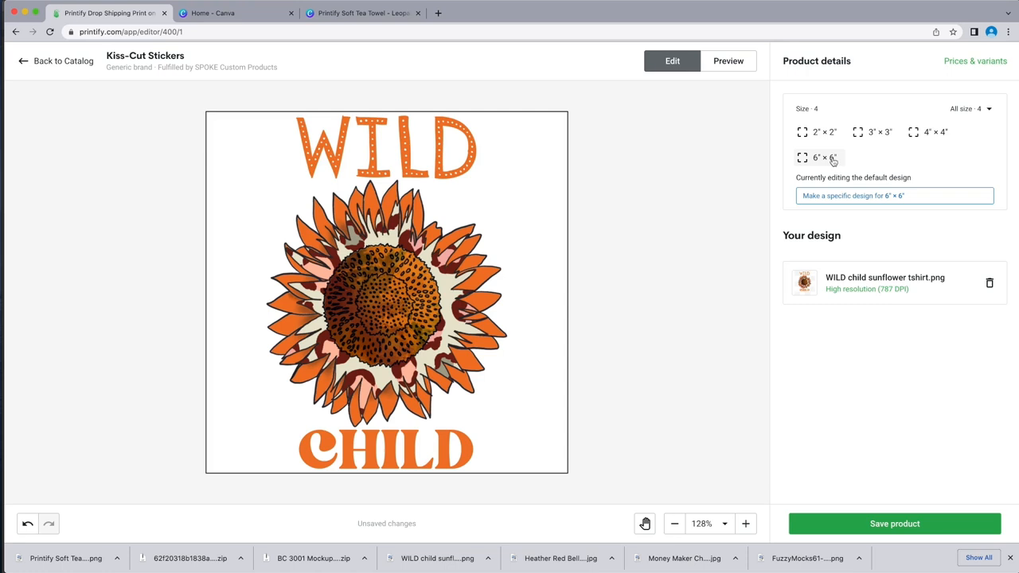
scroll(724, 360, up, 1)
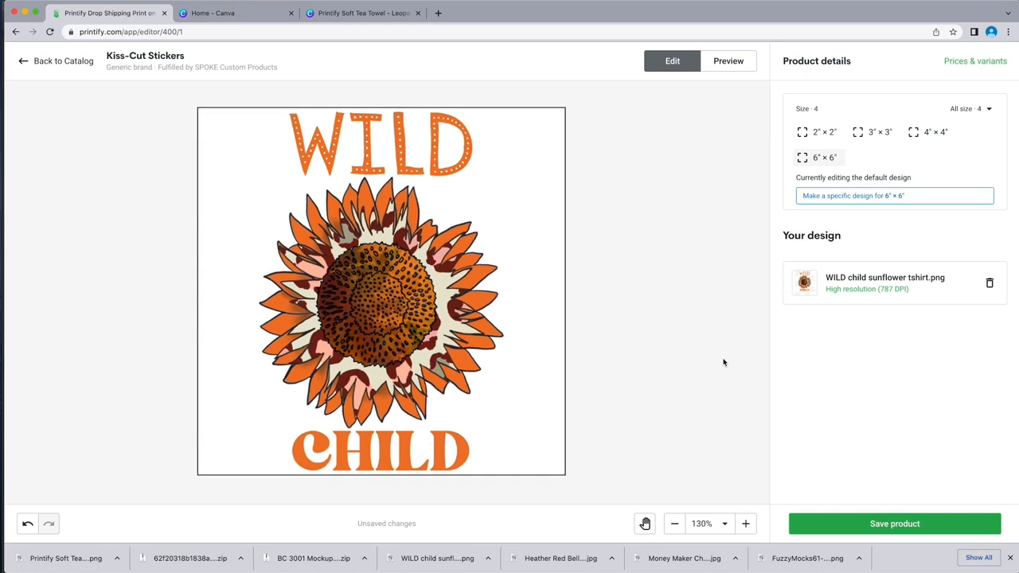
Replace the Wild Child design with "Feelin Merry Bright Mountains.png" from the design library
click(990, 284)
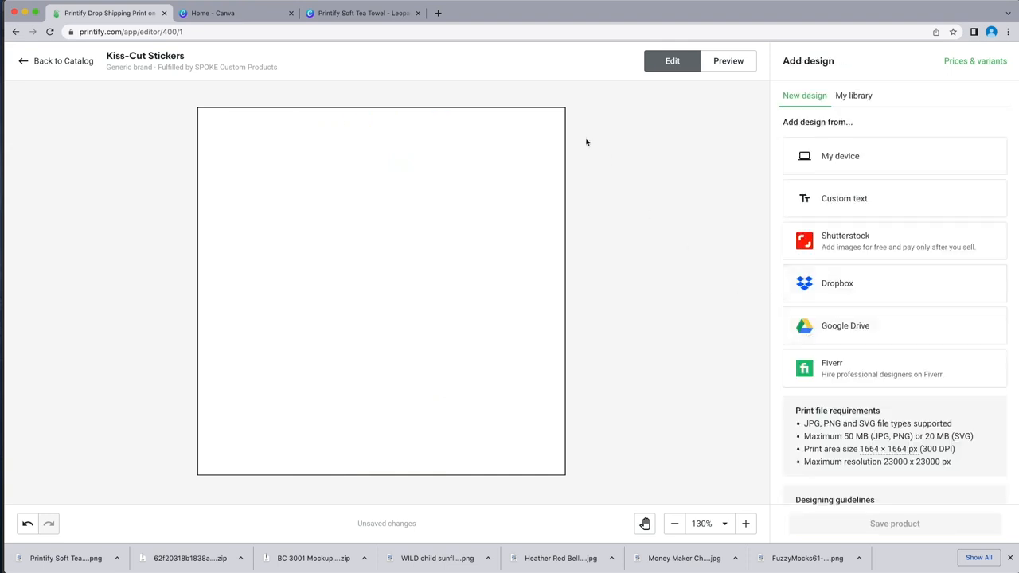
click(855, 97)
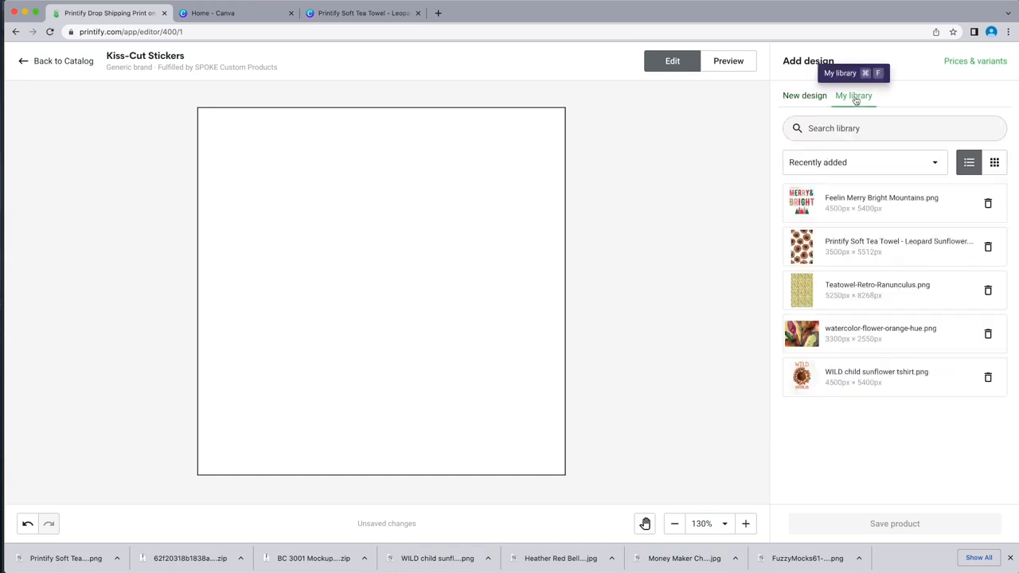
click(803, 203)
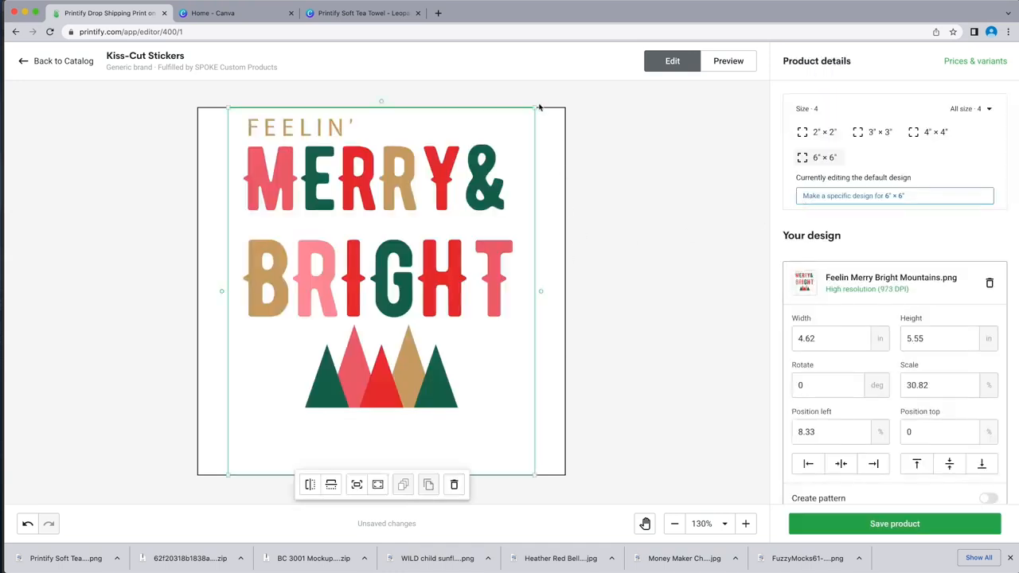
Enlarge the Merry & Bright design to about 5.67 × 6.81 in and position its artwork within the 6" × 6" print area
drag(535, 475, 582, 553)
drag(448, 286, 476, 311)
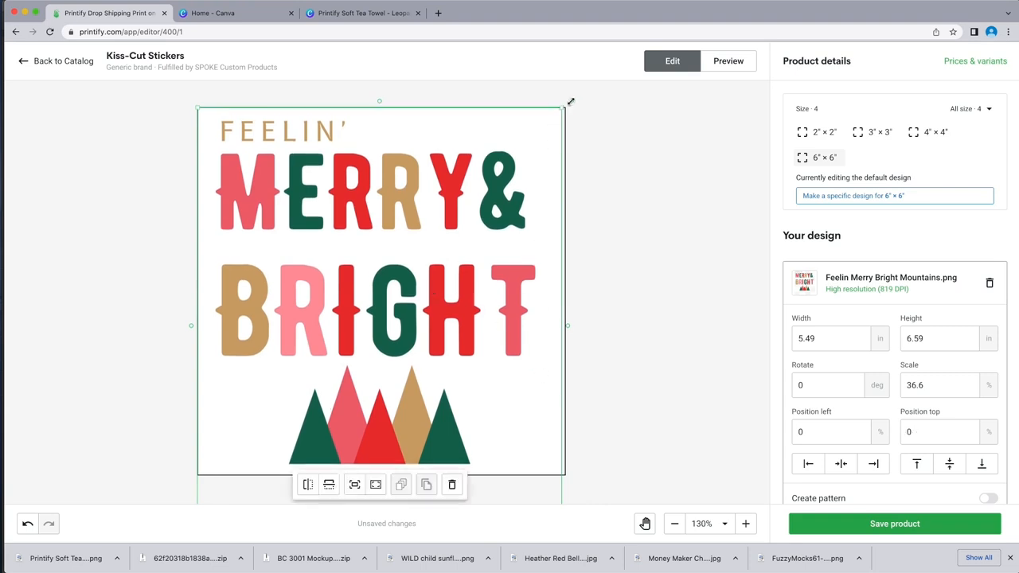
drag(570, 102, 574, 98)
drag(476, 251, 472, 273)
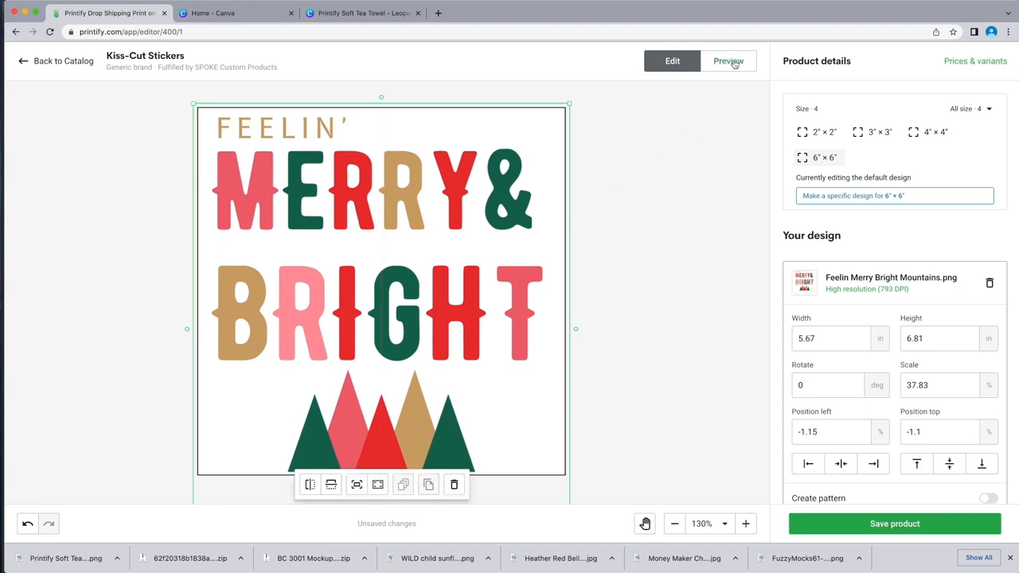
Preview the Merry & Bright kiss-cut sticker, return to editing and save the product
click(729, 61)
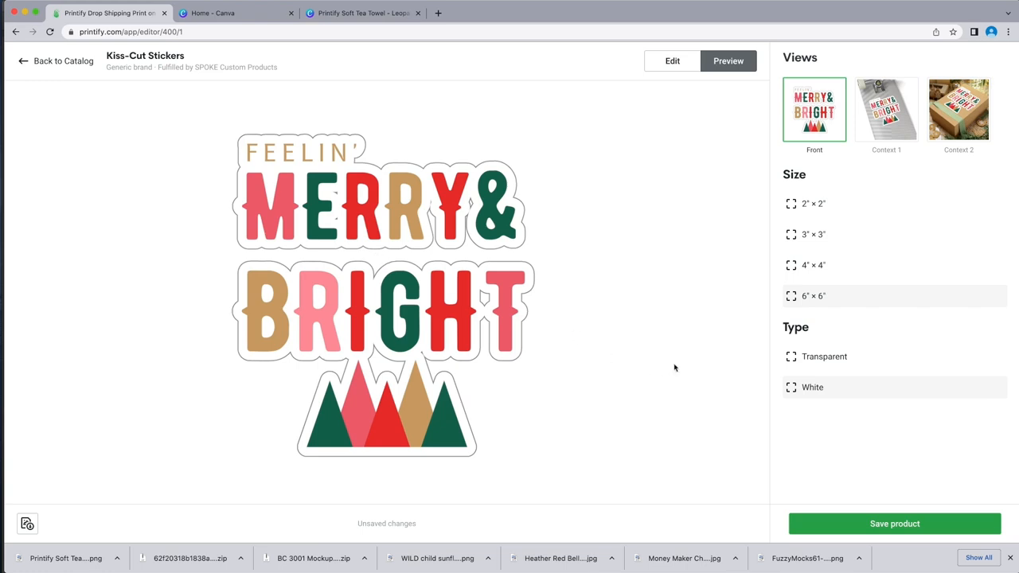
click(673, 63)
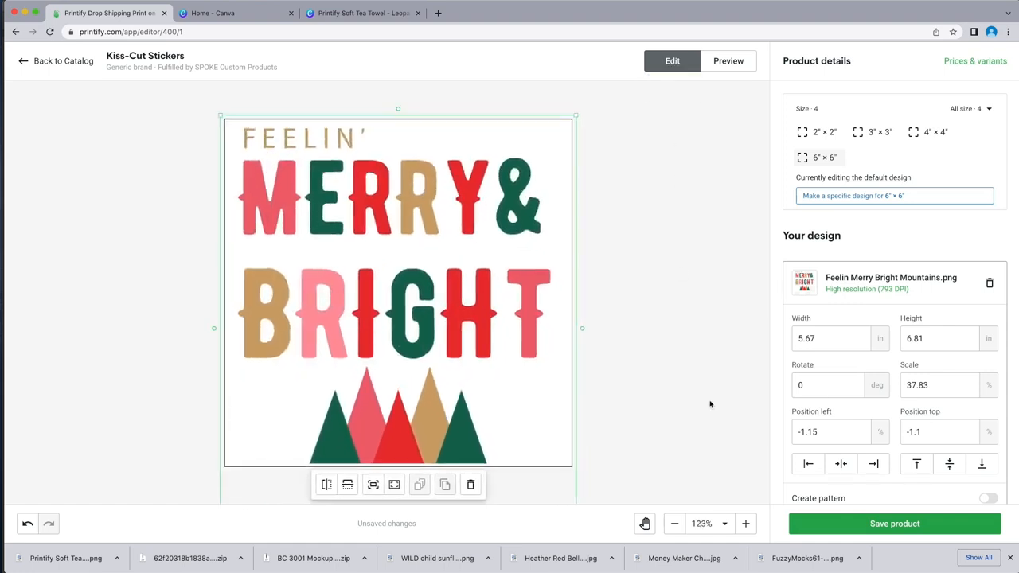
scroll(711, 410, up, 3)
scroll(713, 423, down, 3)
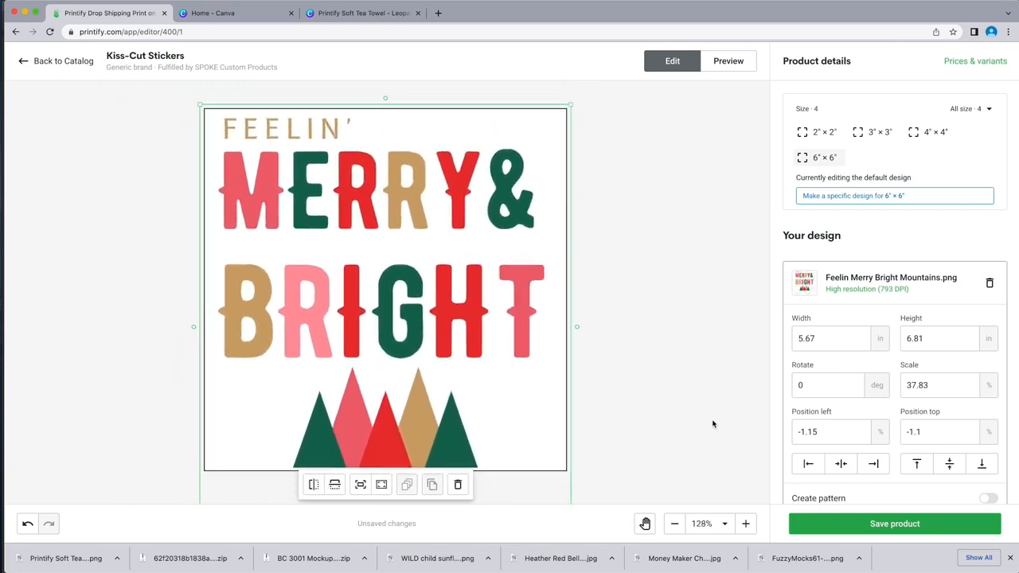
click(879, 525)
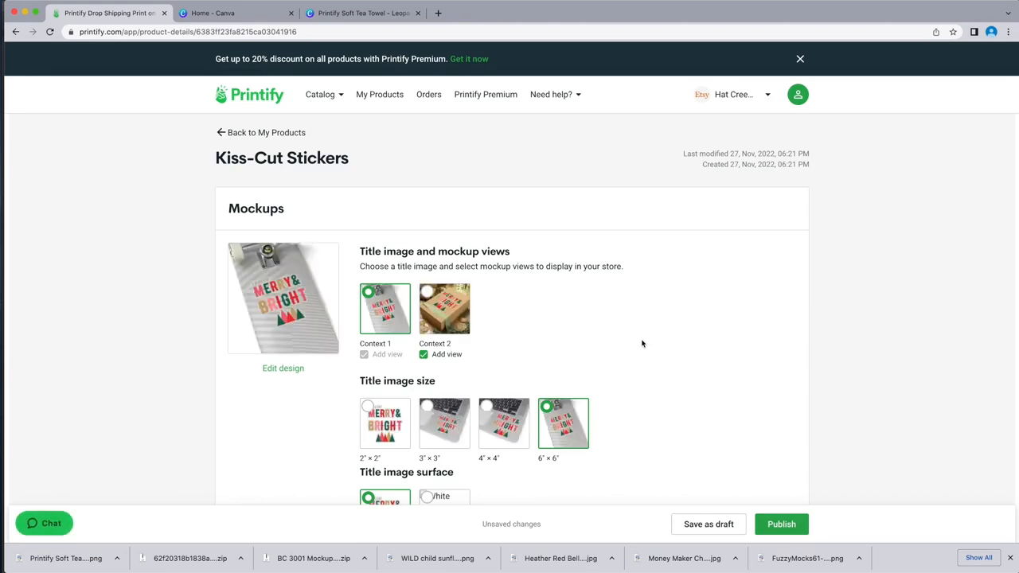
Set the Kiss-Cut Stickers' variant visibility to show all variants as available for purchase and save the product as a draft
scroll(642, 343, down, 2)
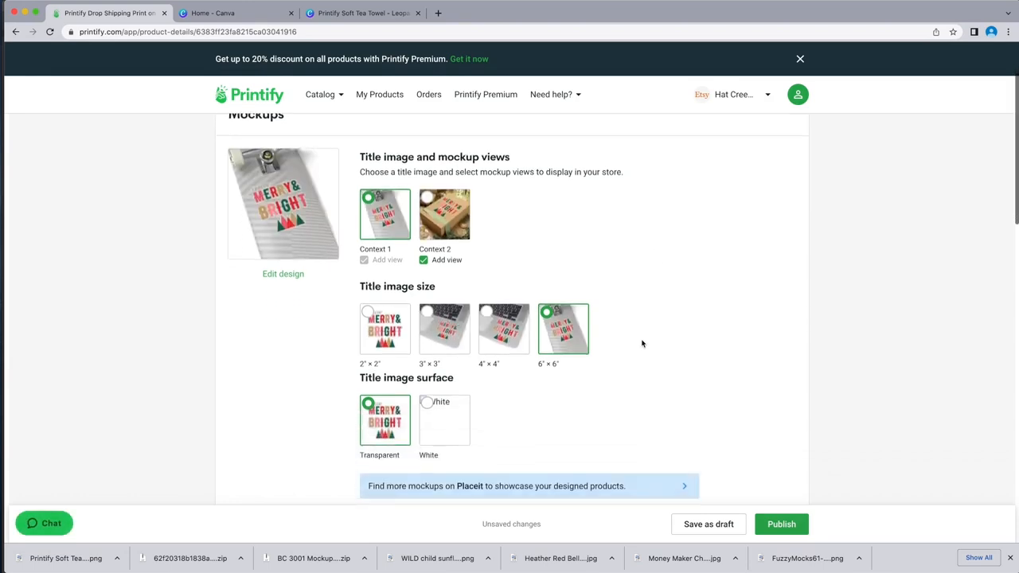
scroll(643, 344, down, 5)
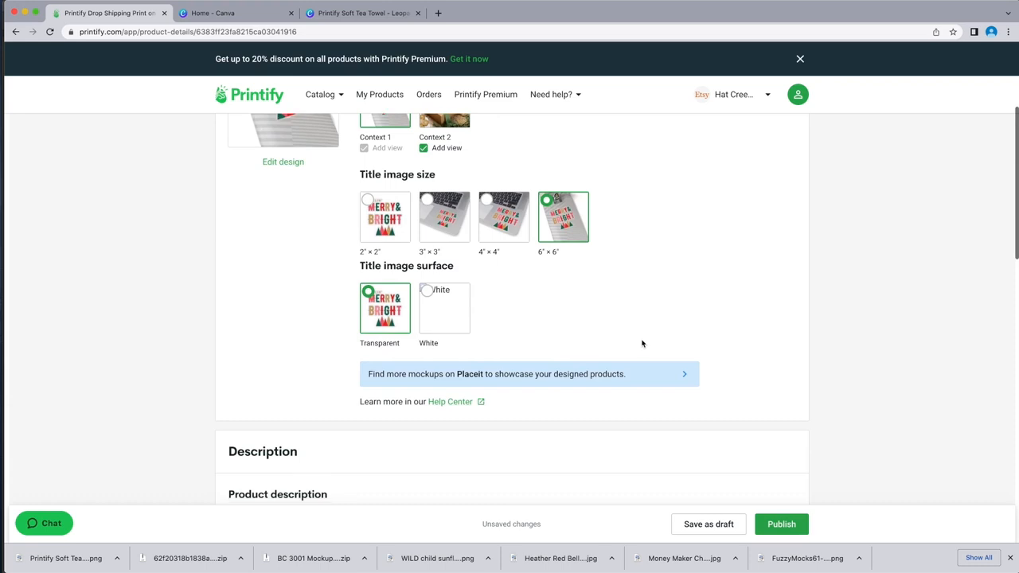
scroll(642, 344, down, 5)
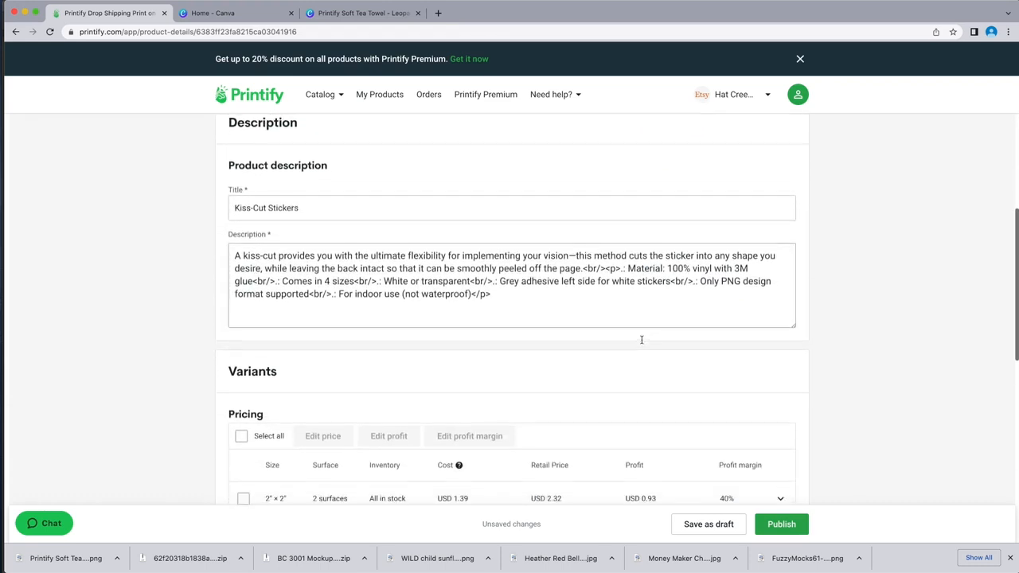
scroll(642, 341, down, 4)
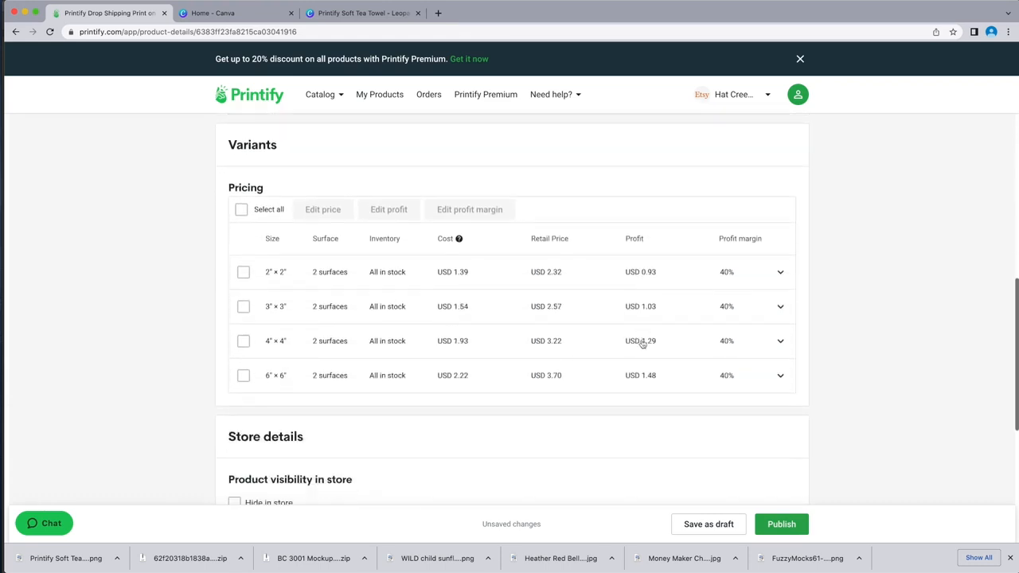
scroll(584, 337, down, 4)
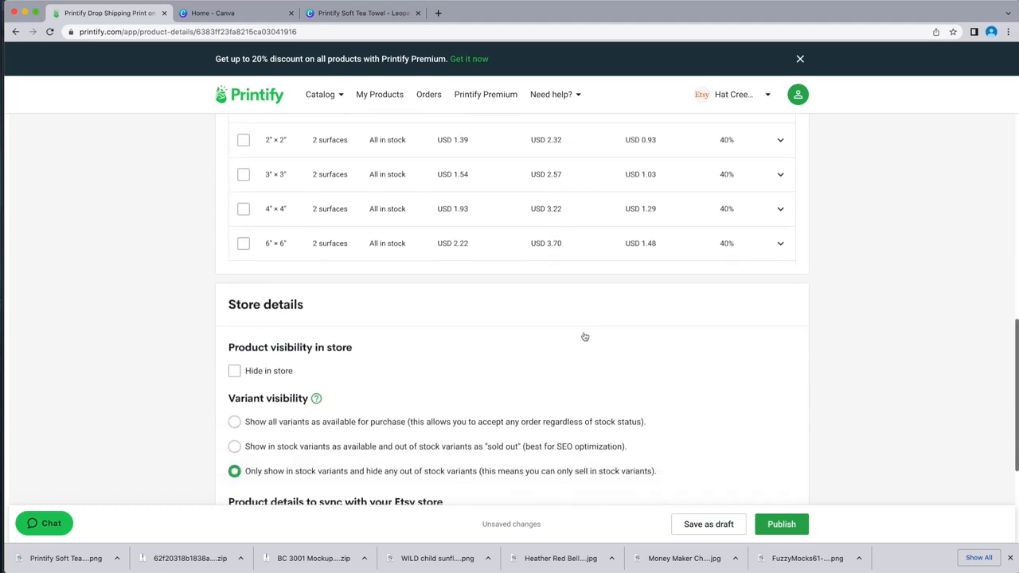
scroll(584, 337, down, 3)
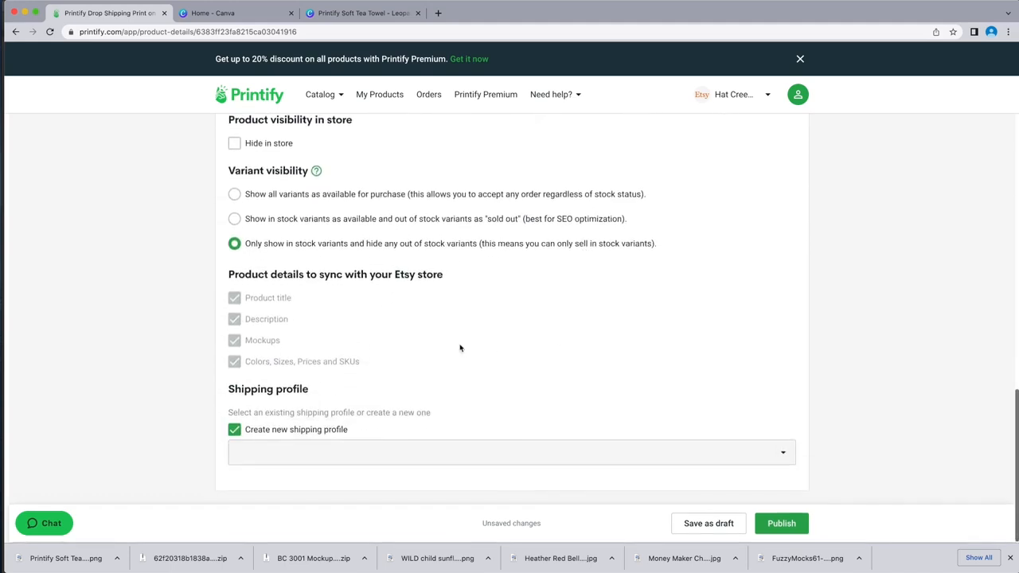
click(236, 196)
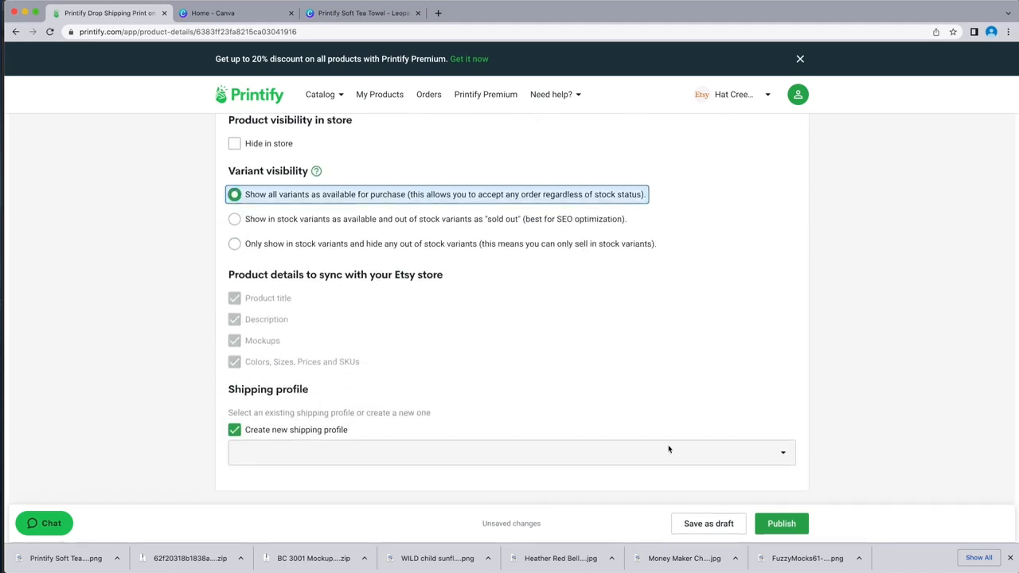
click(697, 525)
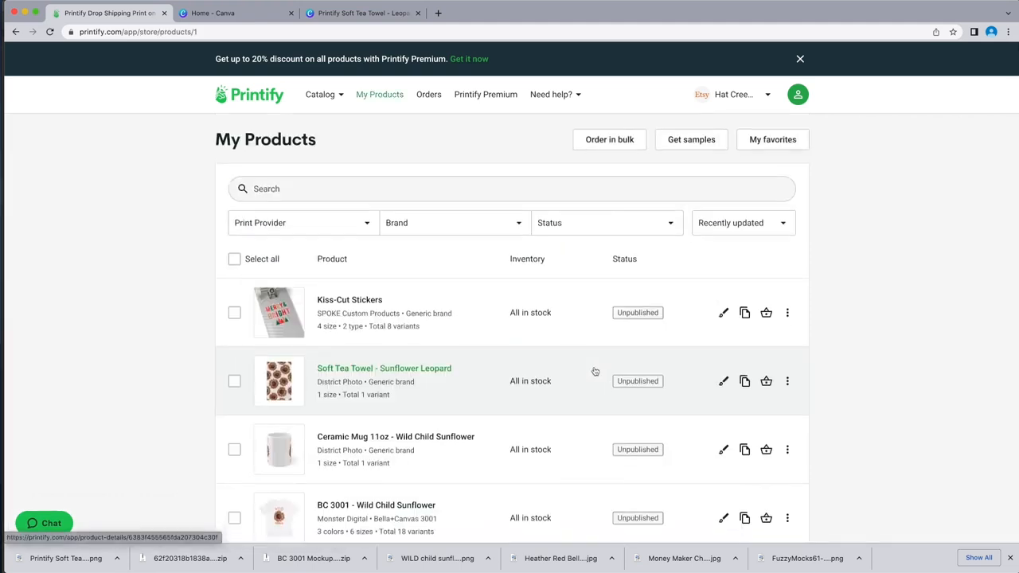
Review the publishing status of the listed products and check which stores are connected to the account
scroll(595, 371, down, 1)
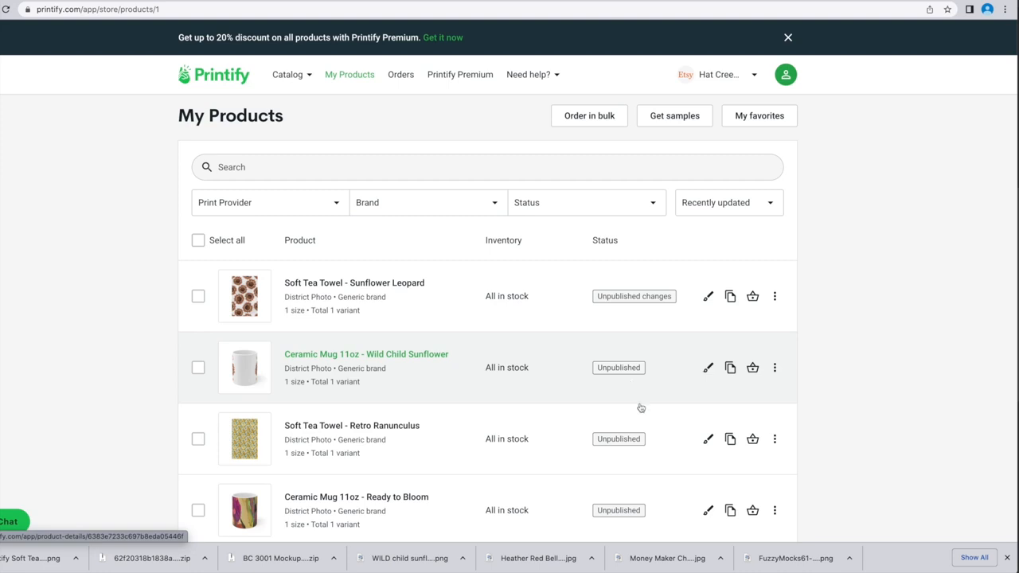
scroll(640, 410, down, 2)
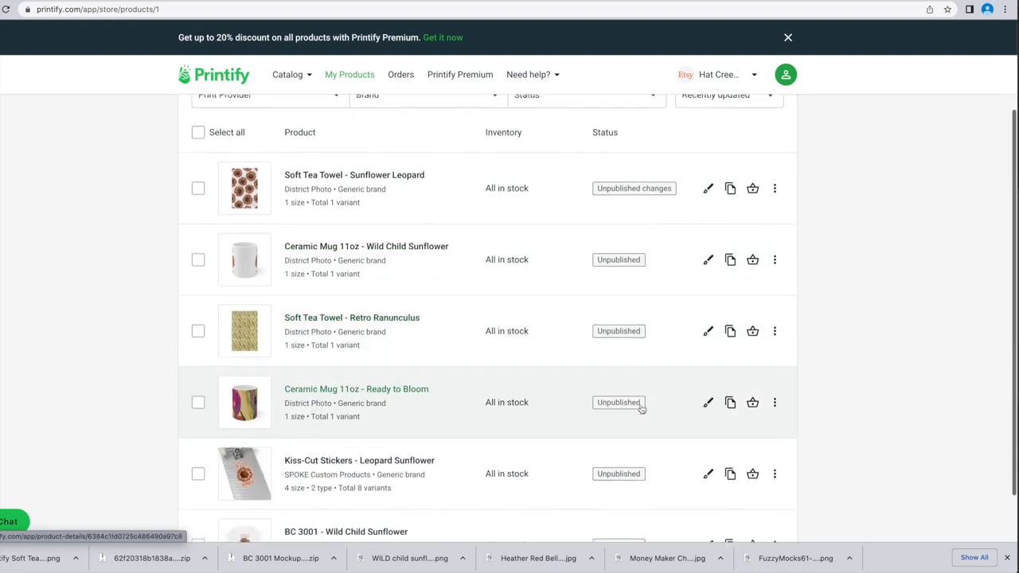
scroll(642, 409, down, 1)
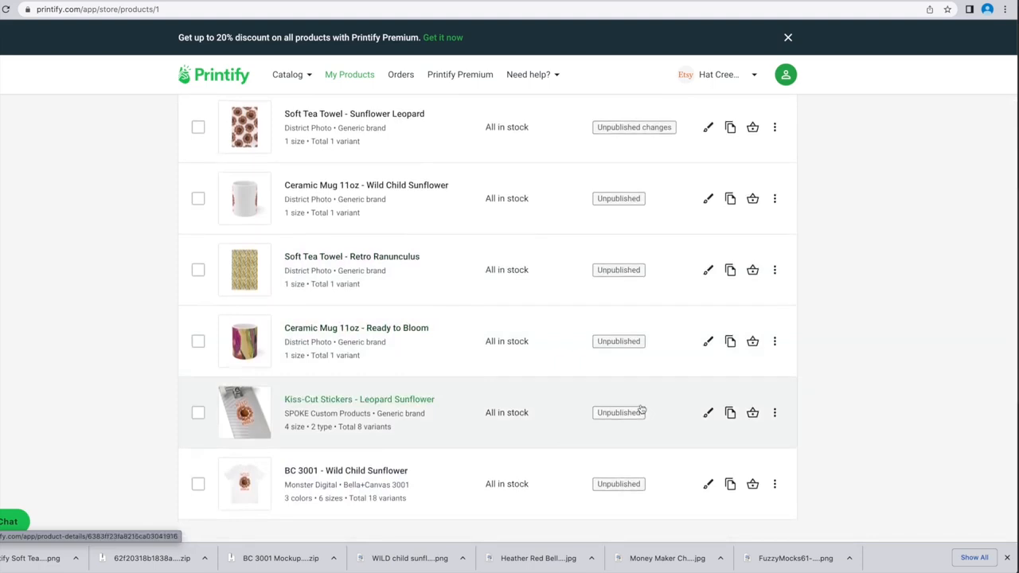
scroll(605, 275, up, 1)
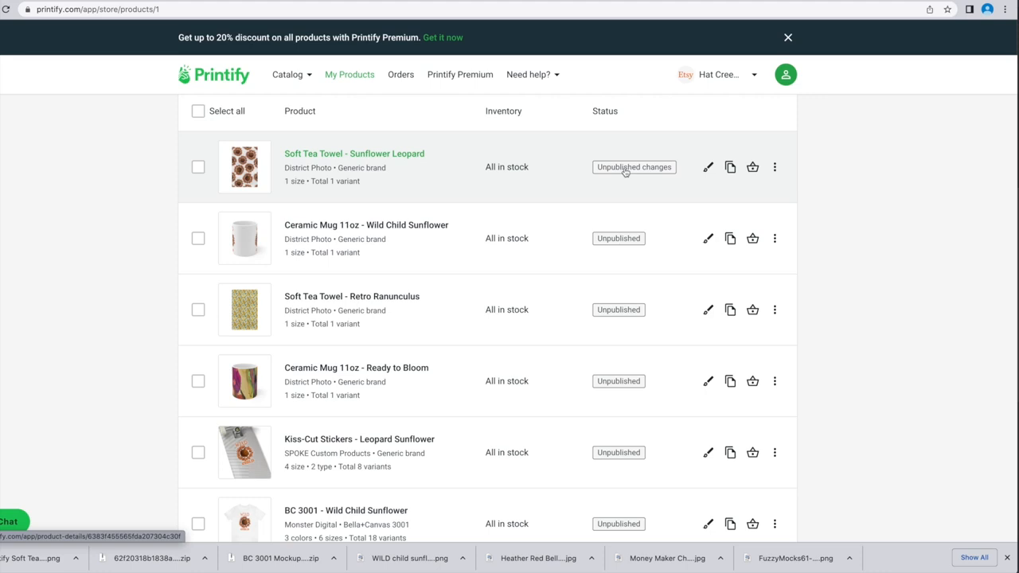
scroll(610, 223, up, 1)
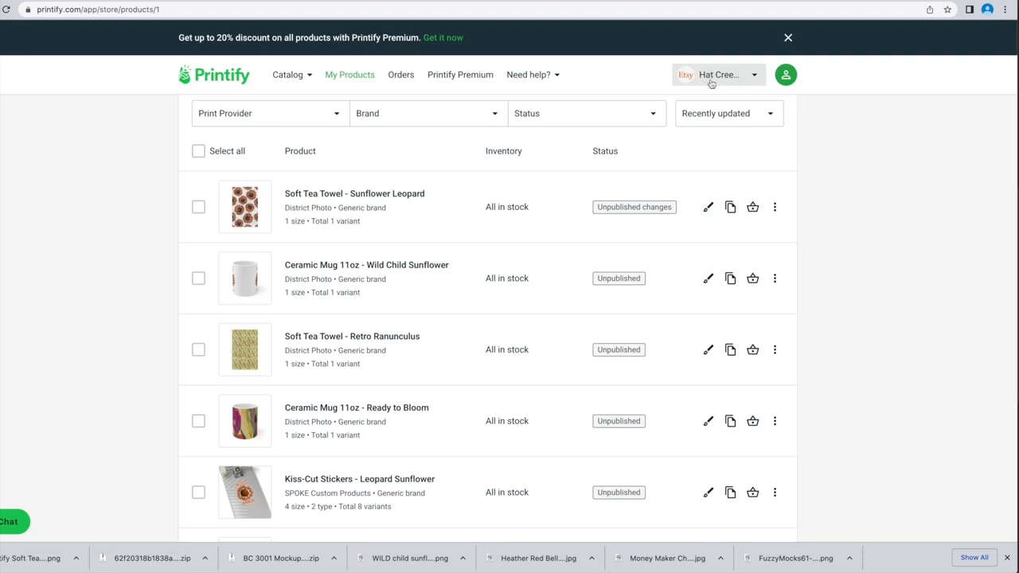
click(755, 78)
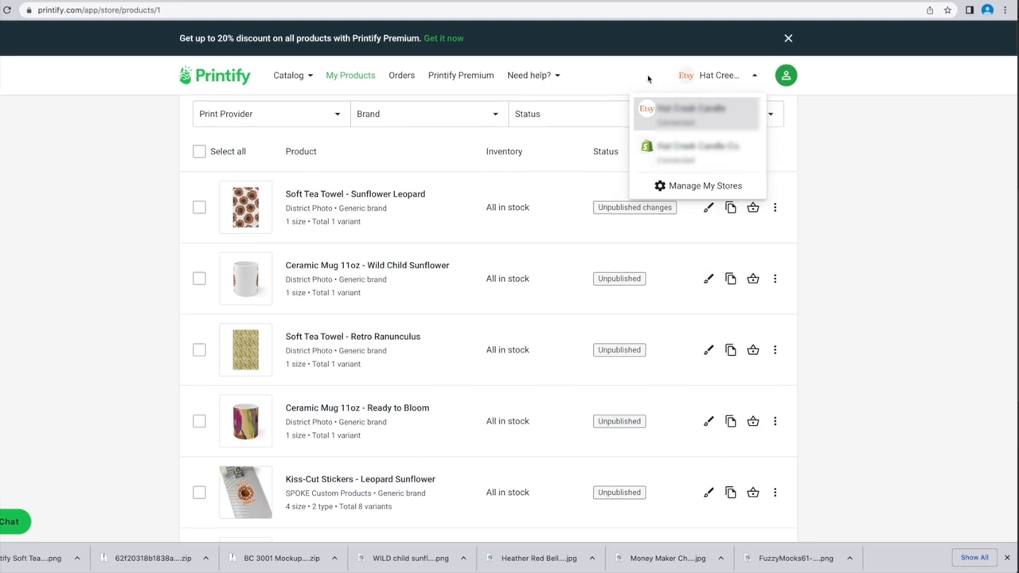
click(704, 80)
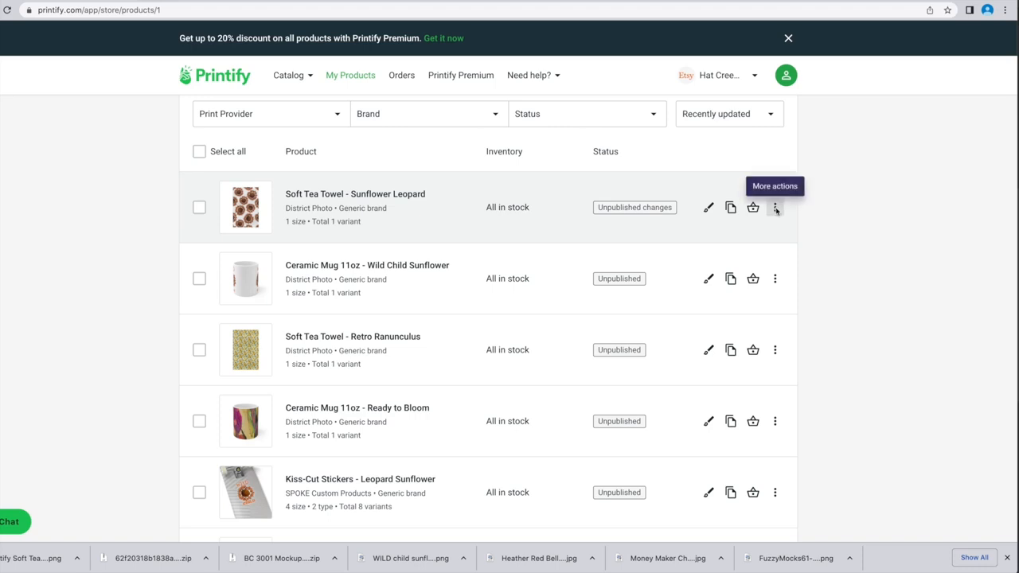
Copy the Soft Tea Towel - Sunflower Leopard product to the connected Shopify store and dismiss the notification
click(776, 208)
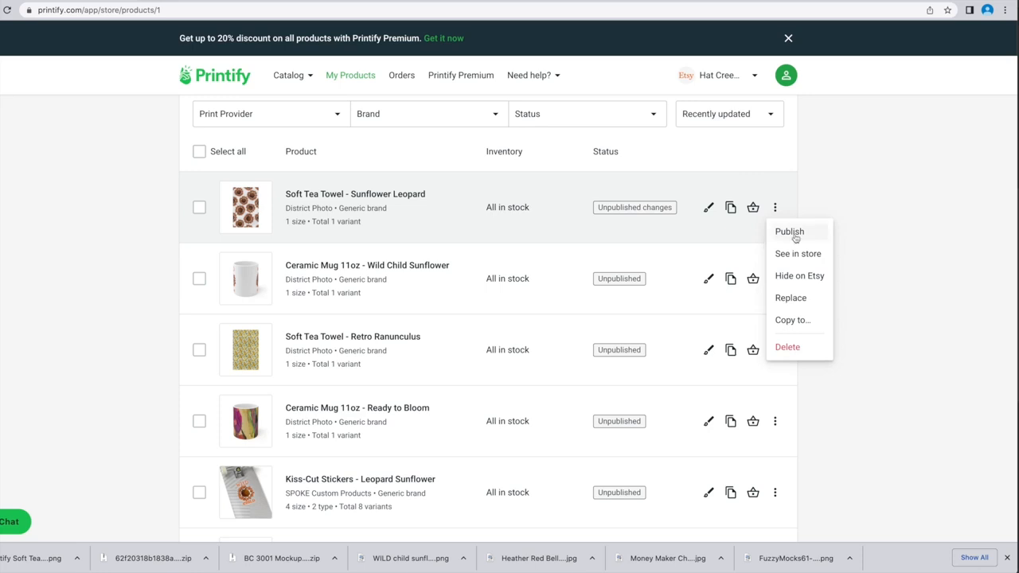
click(792, 320)
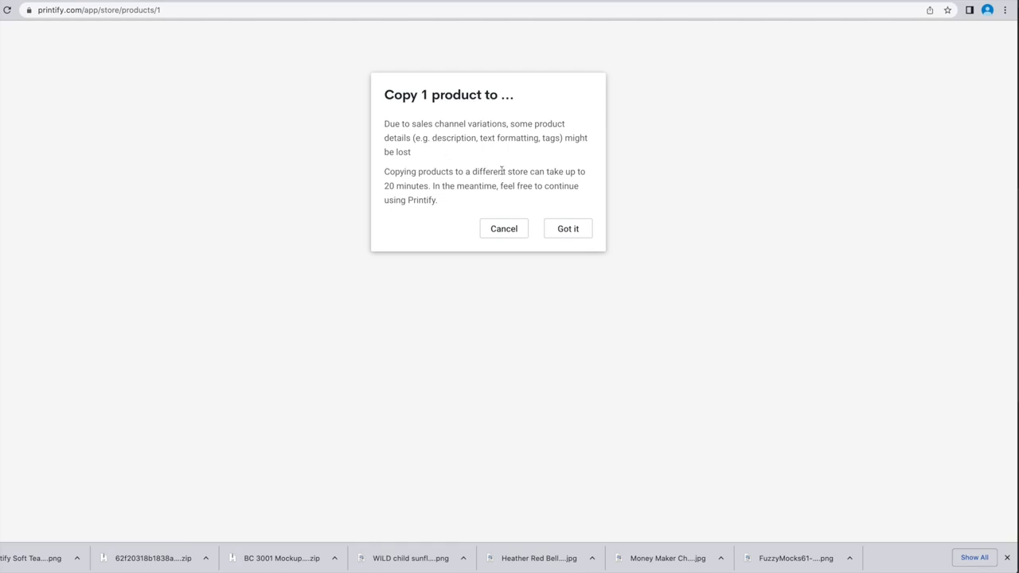
click(568, 229)
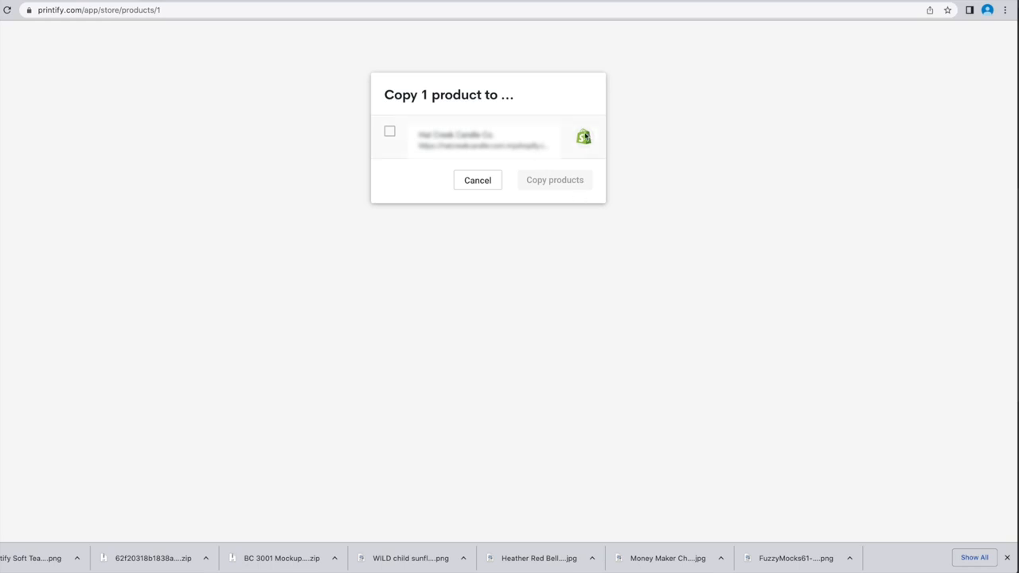
click(391, 132)
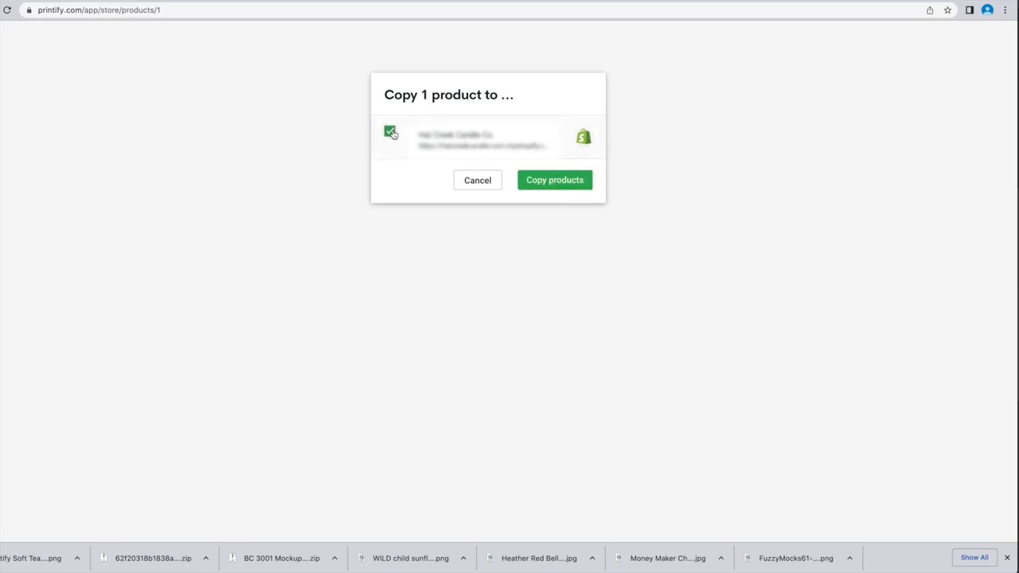
click(560, 186)
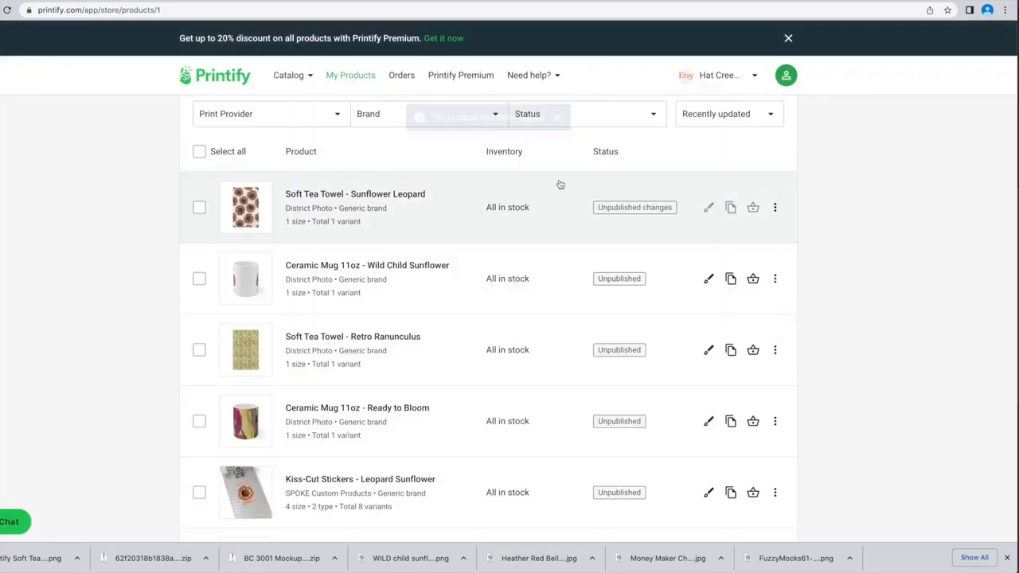
click(556, 119)
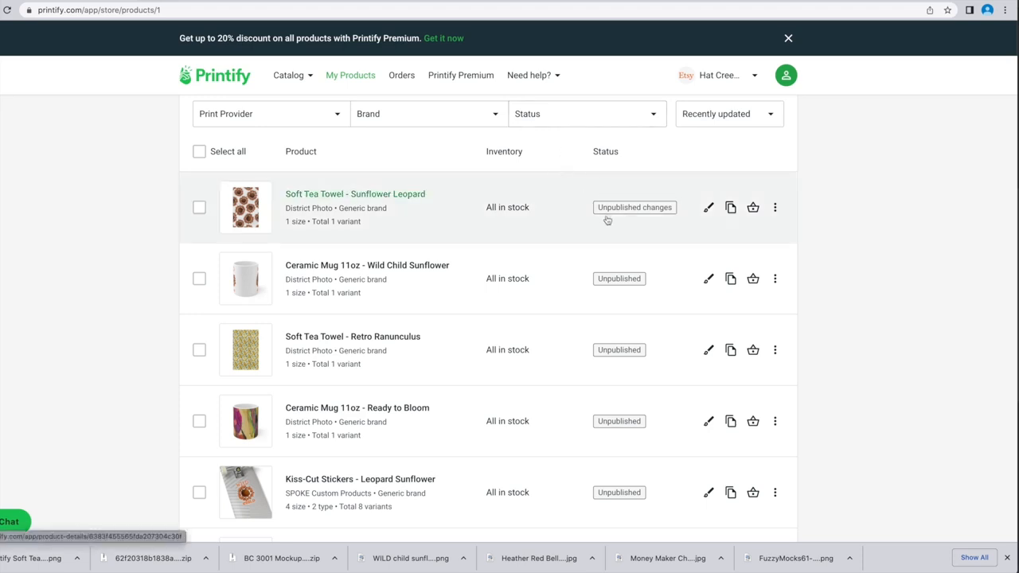
Open the Ceramic Mug 11oz - Wild Child Sunflower product and look through its mockup views
scroll(571, 257, down, 1)
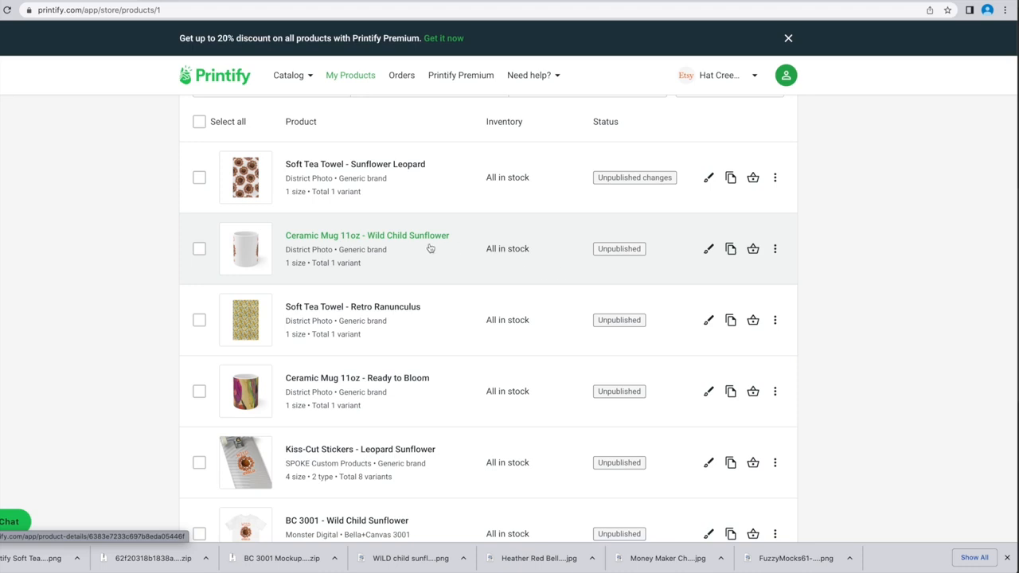
click(404, 236)
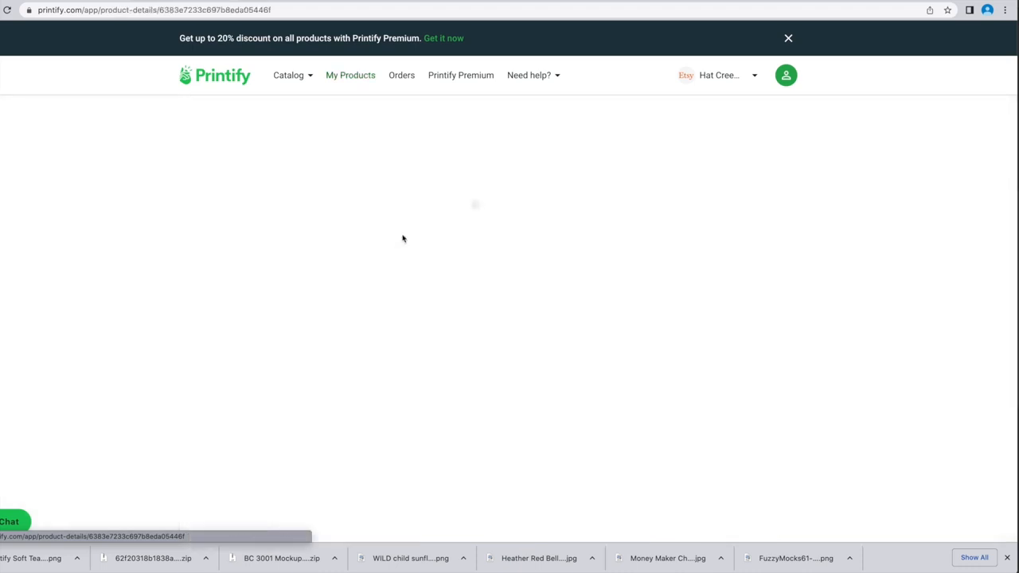
scroll(640, 410, down, 1)
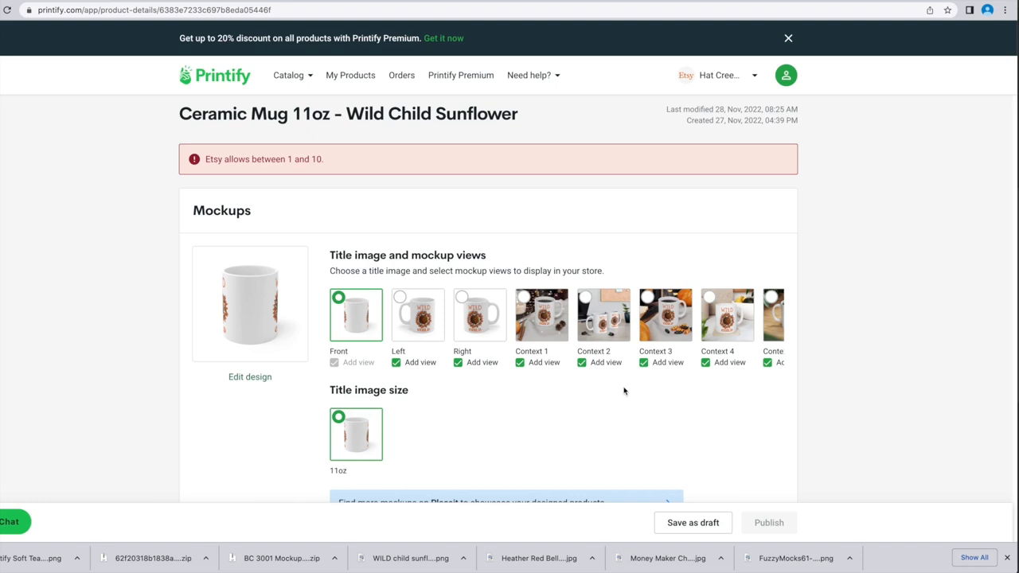
scroll(559, 405, down, 1)
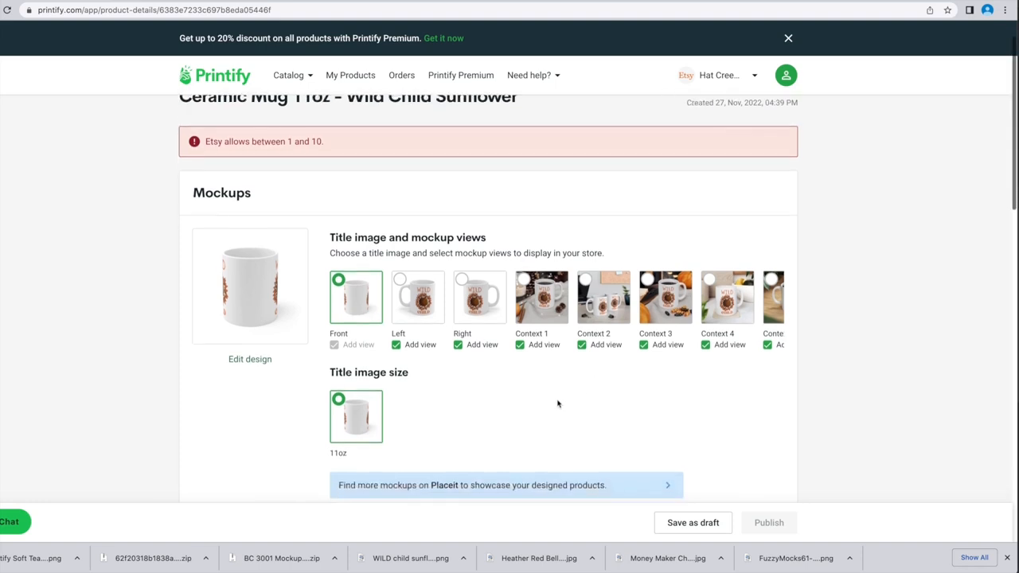
scroll(557, 404, down, 1)
scroll(558, 404, up, 1)
scroll(621, 303, right, 3)
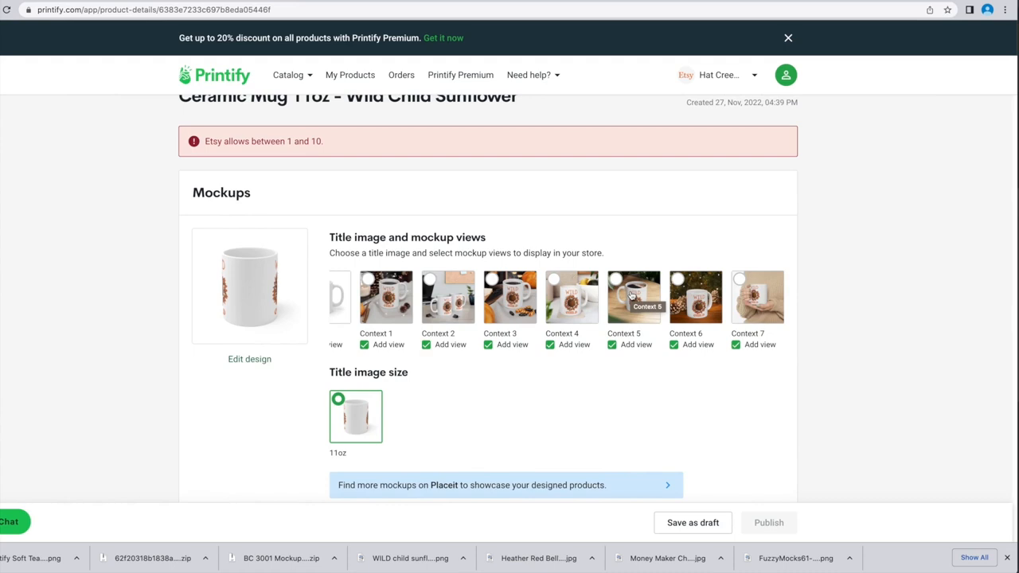
scroll(632, 294, right, 3)
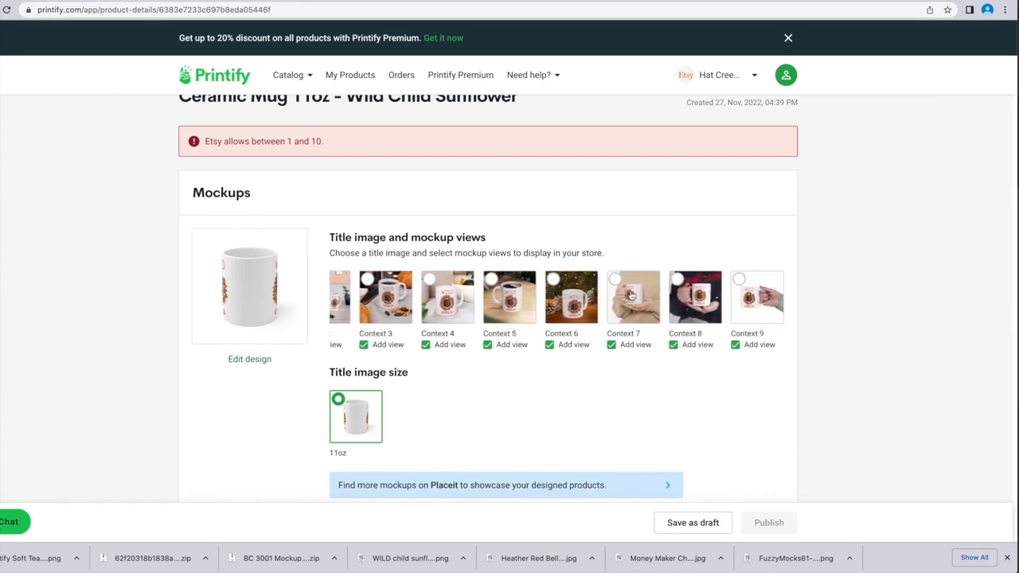
scroll(631, 295, left, 3)
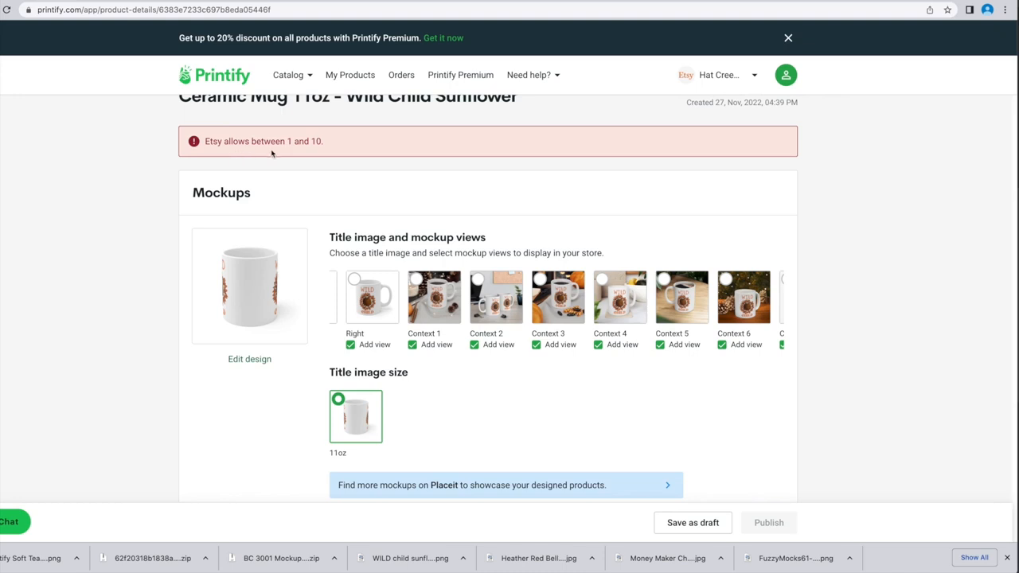
scroll(466, 313, left, 1)
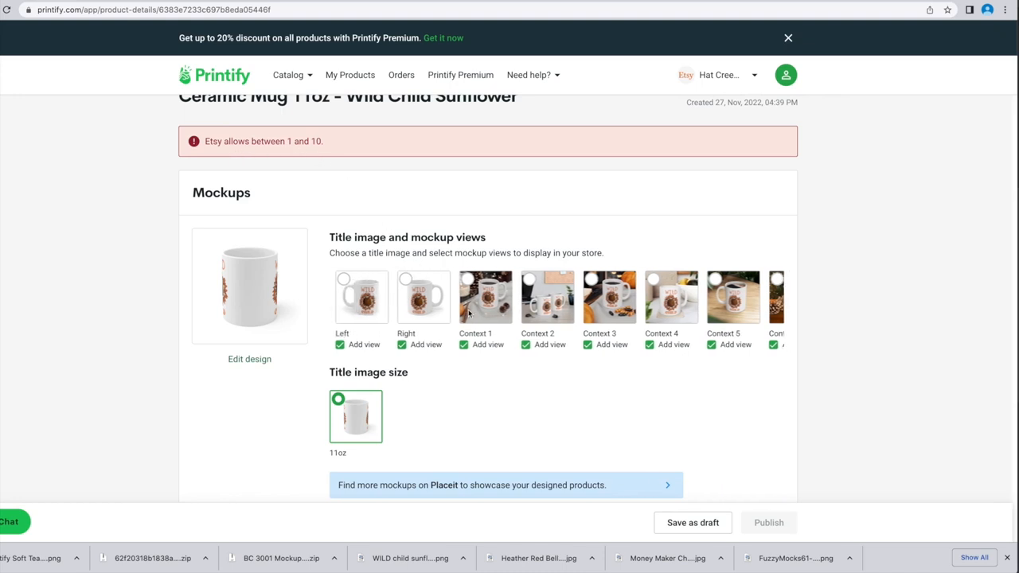
Exclude the Context 3 and Context 8 mockup views from the Wild Child Sunflower mug's store listing
scroll(469, 315, right, 2)
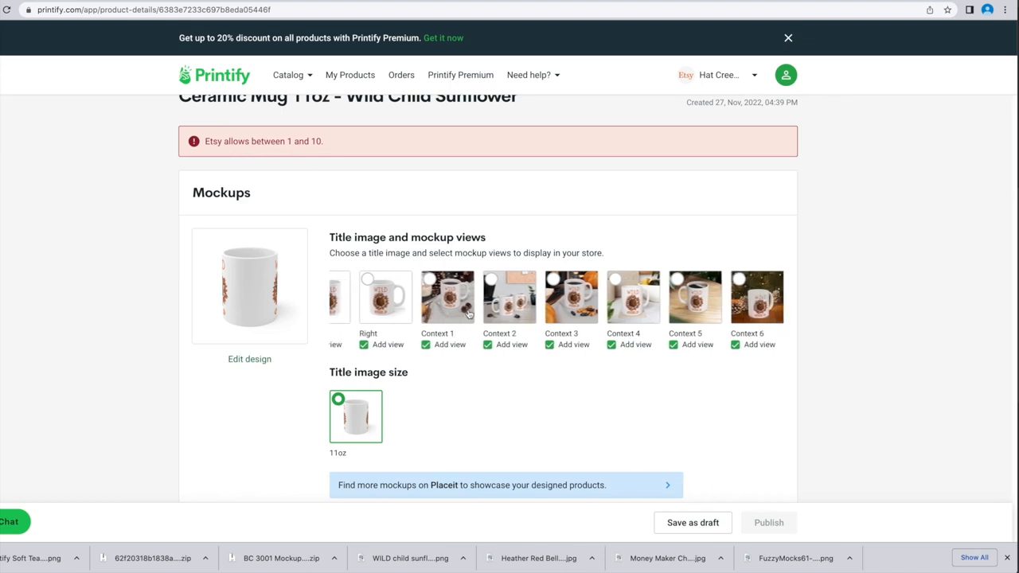
scroll(469, 314, right, 2)
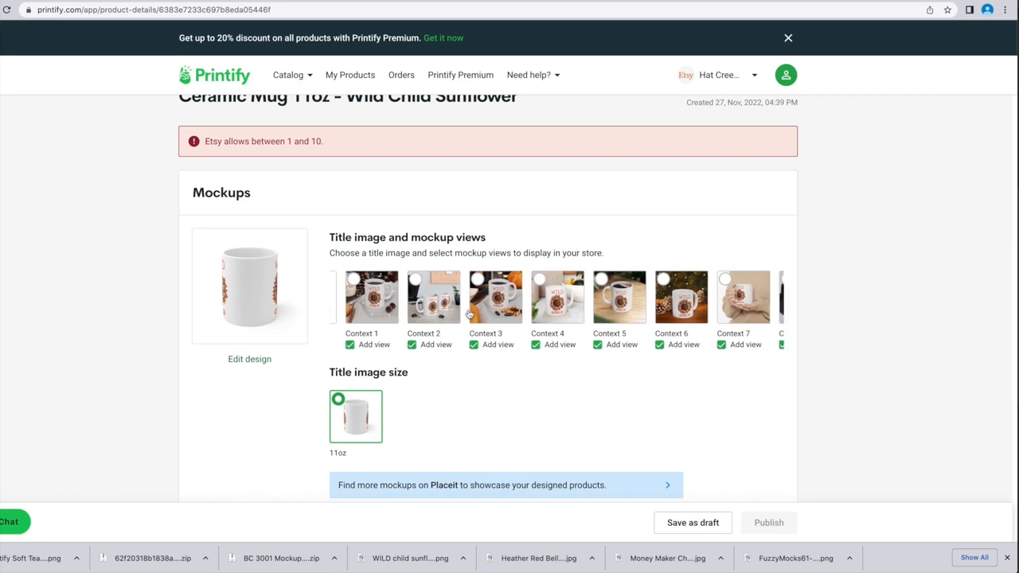
click(474, 347)
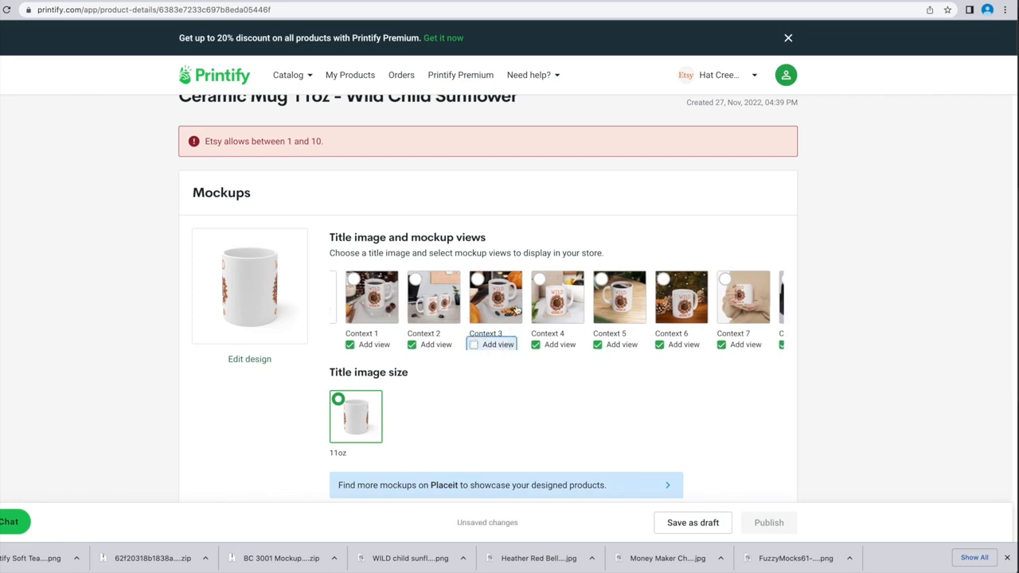
scroll(516, 311, right, 2)
scroll(516, 311, right, 1)
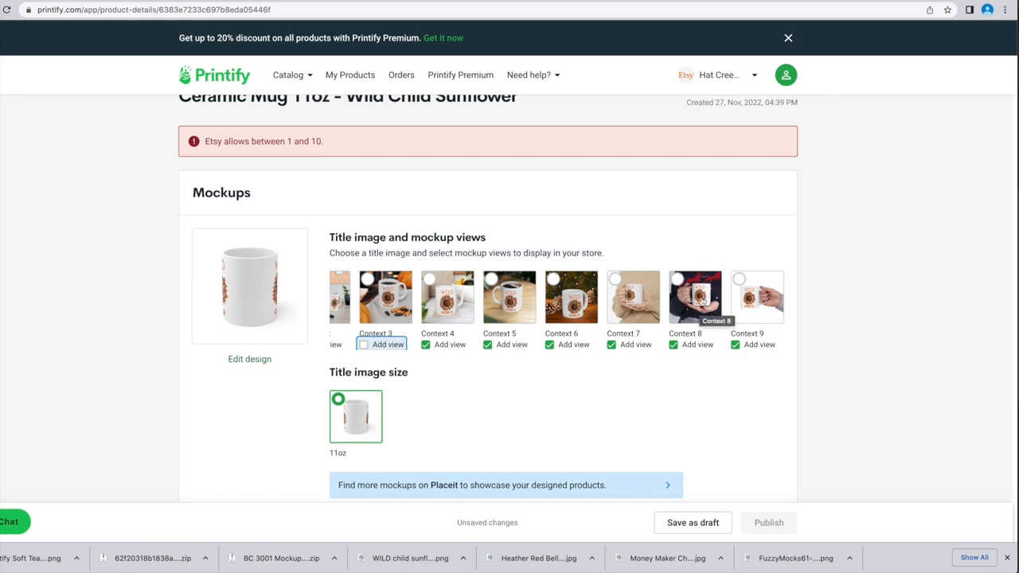
click(674, 345)
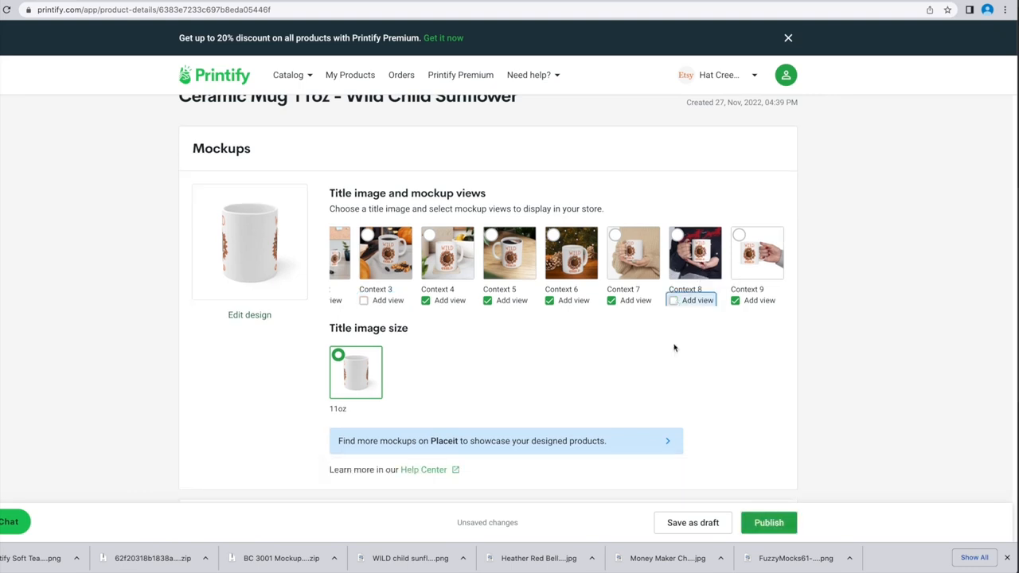
scroll(618, 359, up, 1)
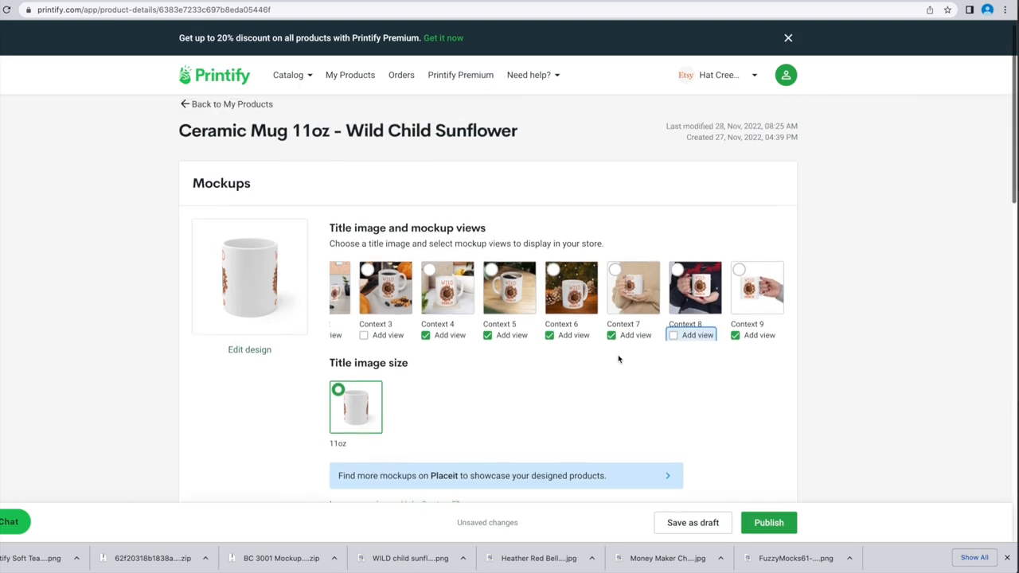
Publish the Ceramic Mug 11oz - Wild Child Sunflower to the Etsy store, skip the service rating and refresh the product list
scroll(619, 359, down, 3)
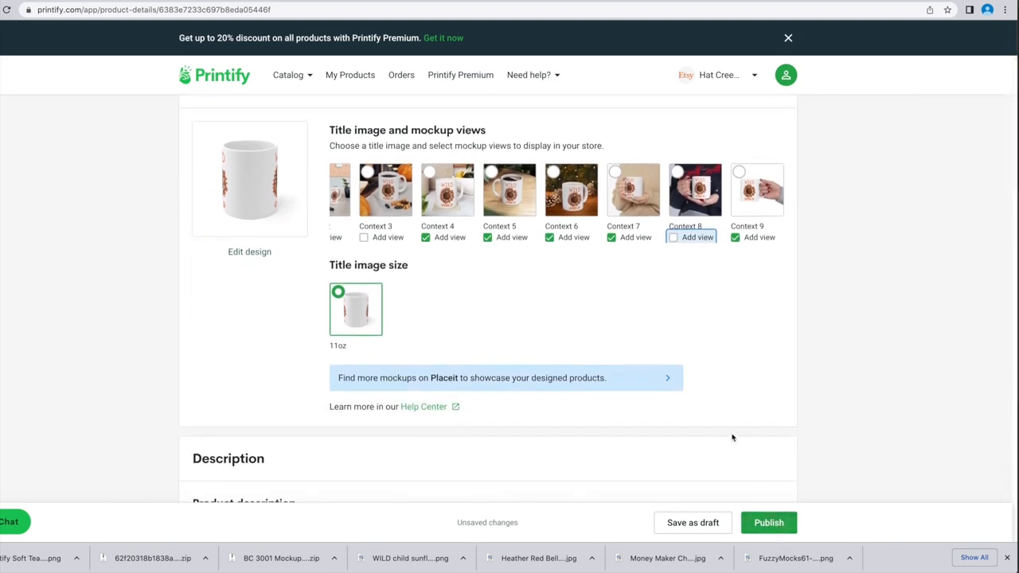
scroll(726, 436, up, 1)
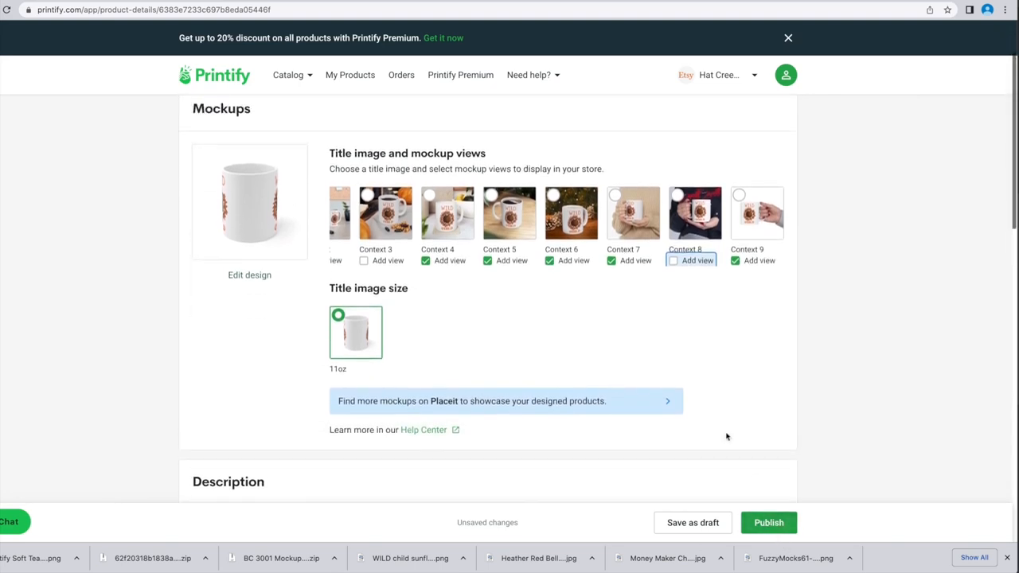
click(768, 523)
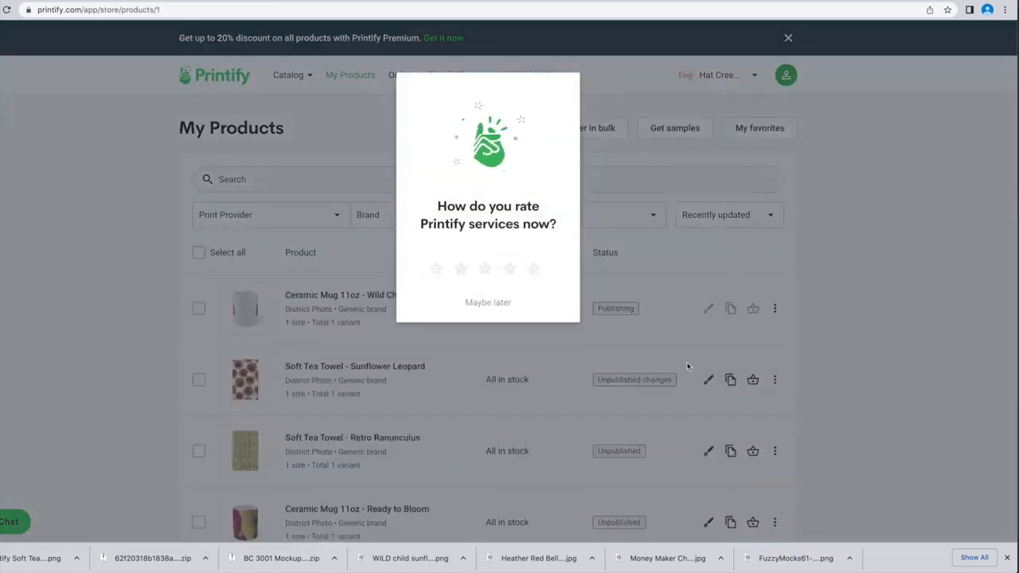
click(484, 303)
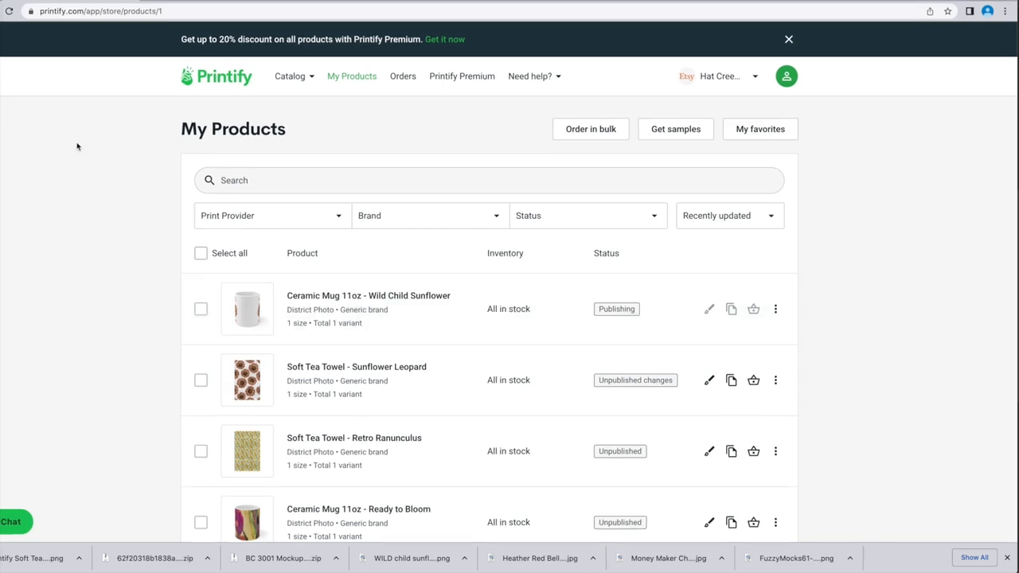
click(8, 12)
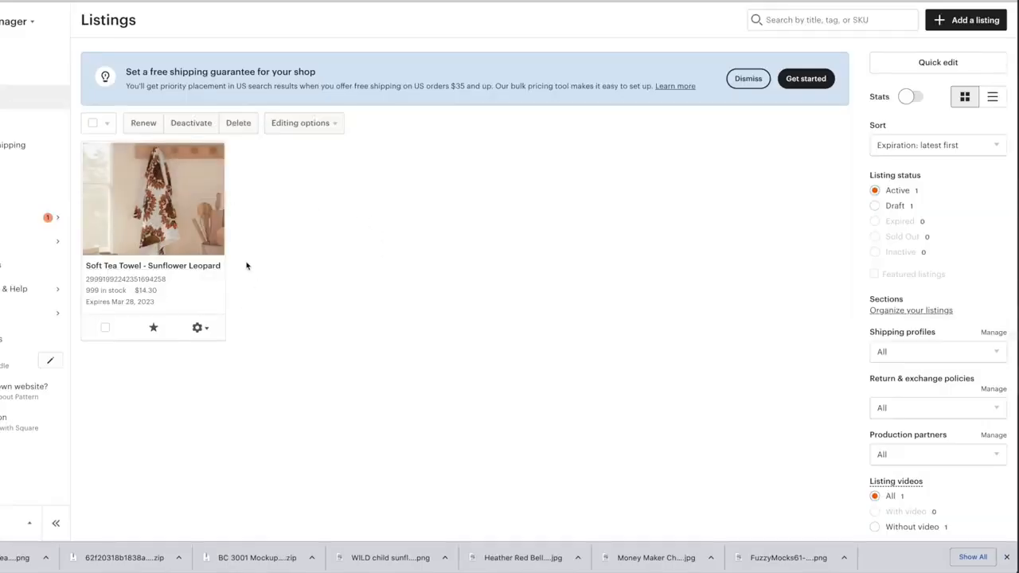
Switch to Etsy, open the tea towel's draft listing for editing and make the photo of the towel hanging from a peg its primary photo
click(875, 207)
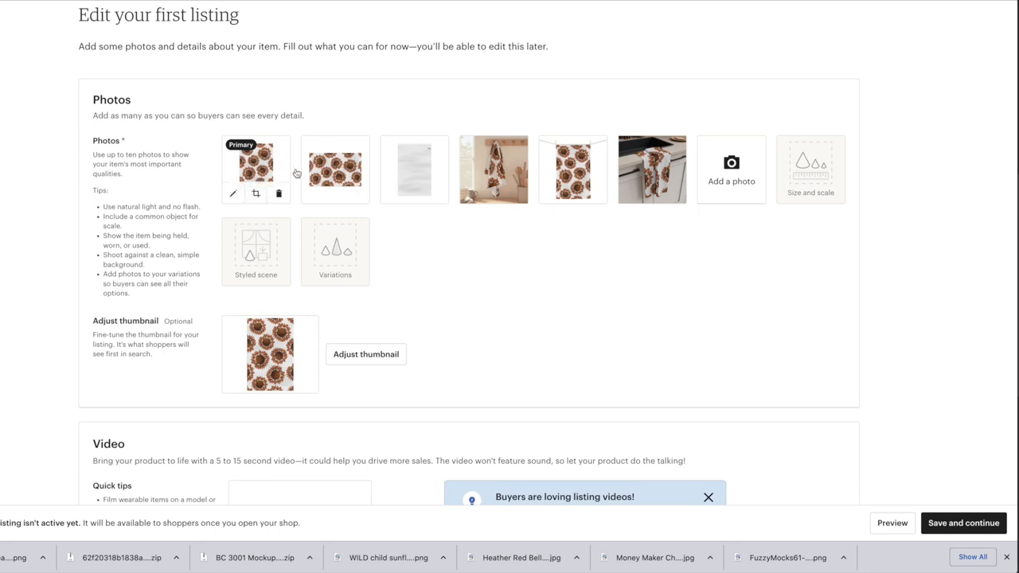
scroll(484, 230, up, 1)
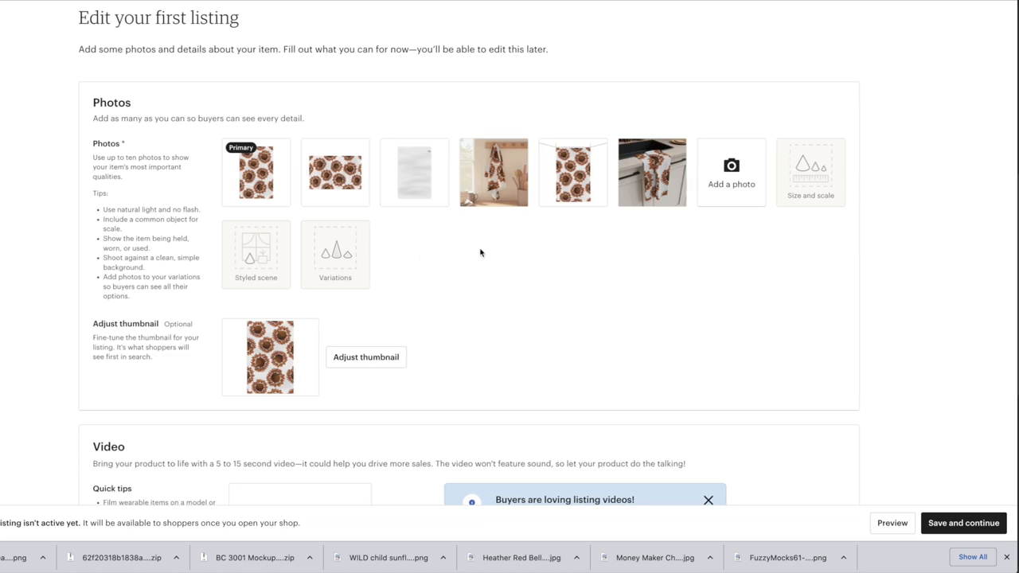
mouse_move(511, 193)
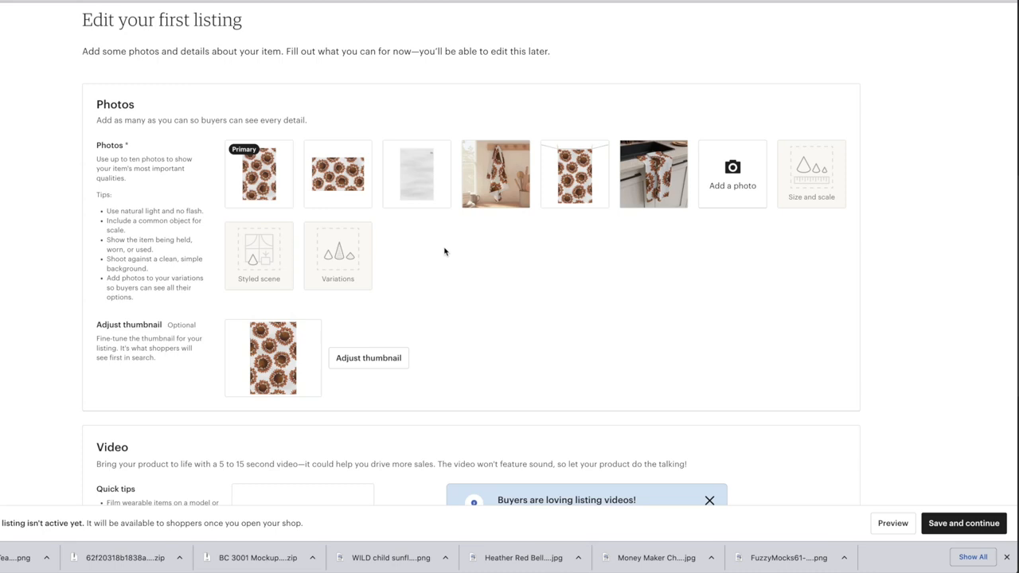
mouse_move(502, 198)
mouse_move(257, 178)
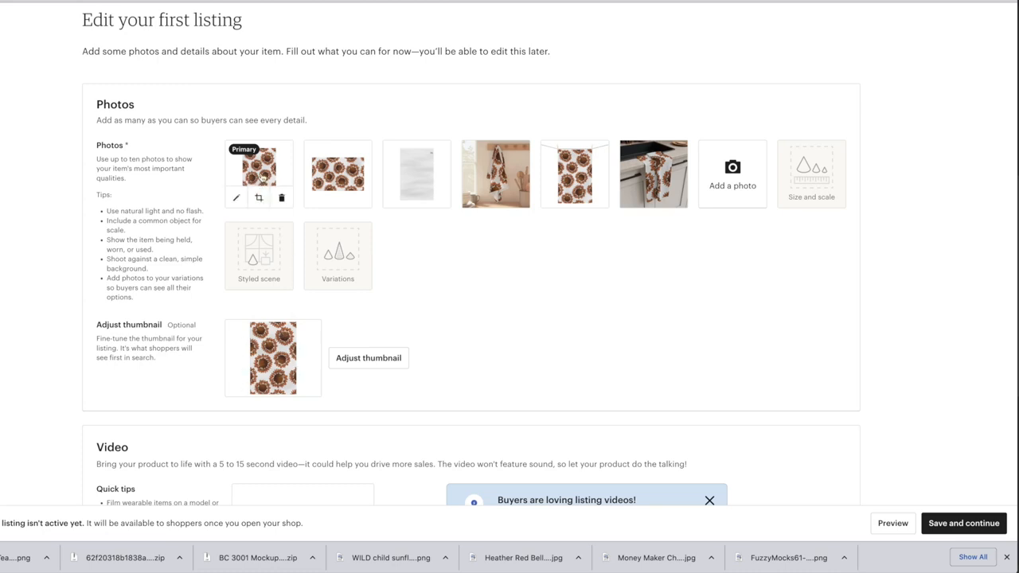
mouse_move(506, 172)
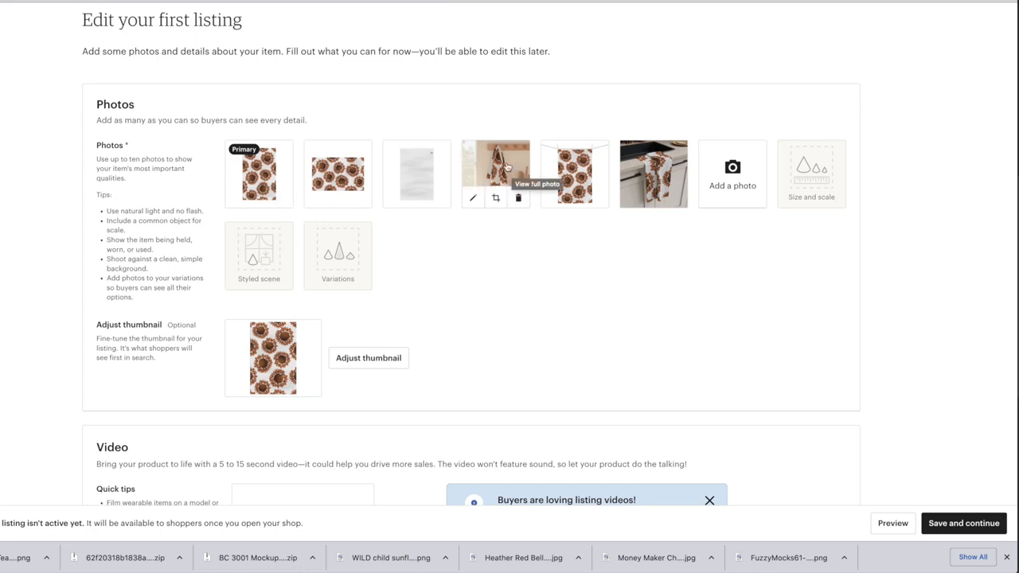
drag(507, 172, 279, 177)
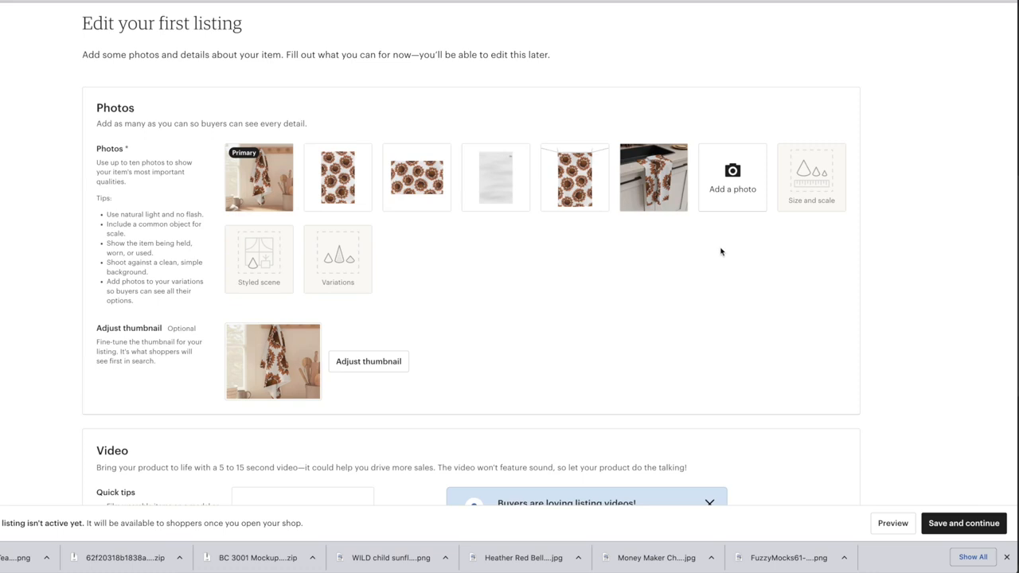
Reposition the primary photo in the listing thumbnail so it fills the whole frame, and save the thumbnail
click(732, 177)
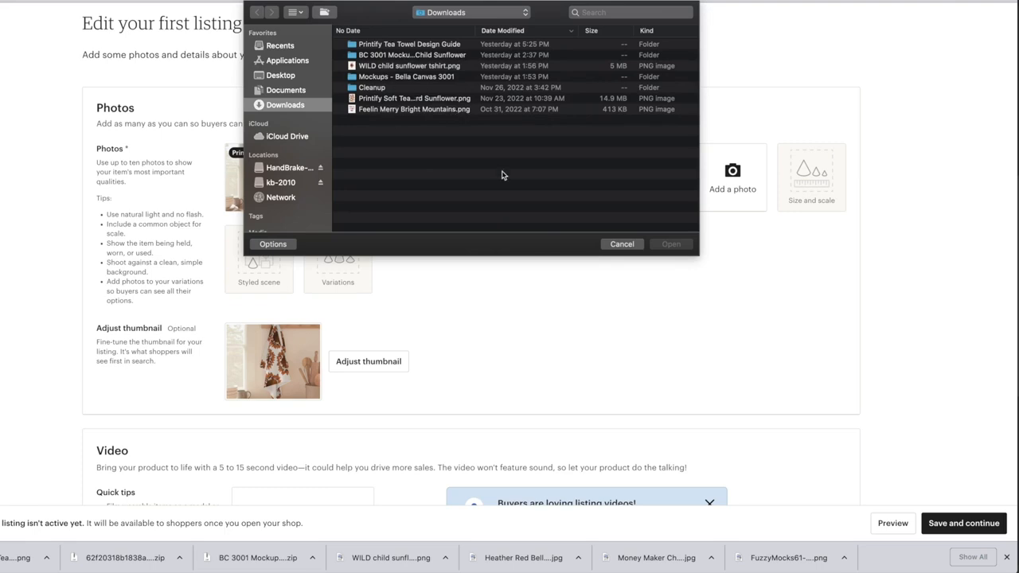
click(630, 245)
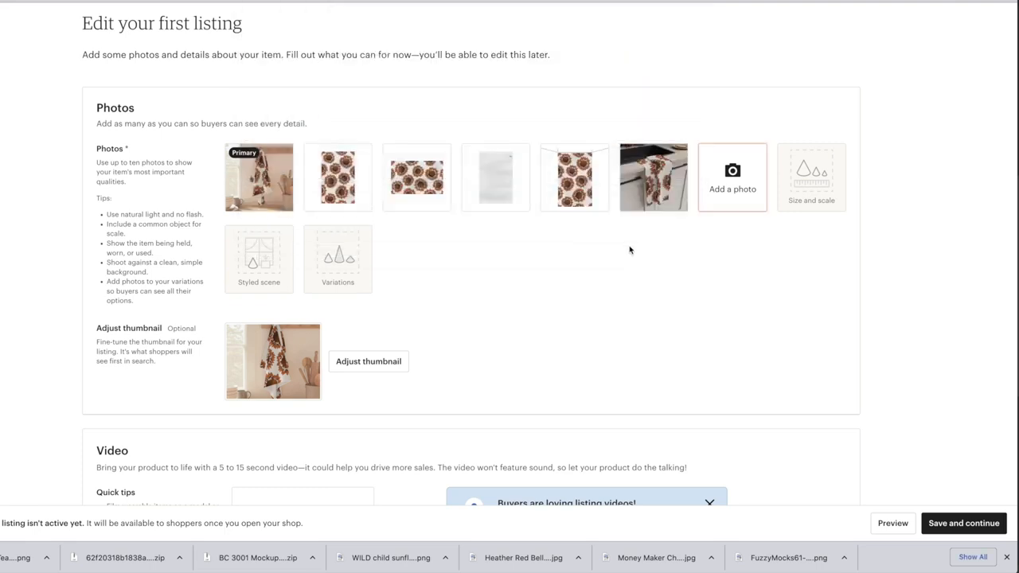
click(369, 361)
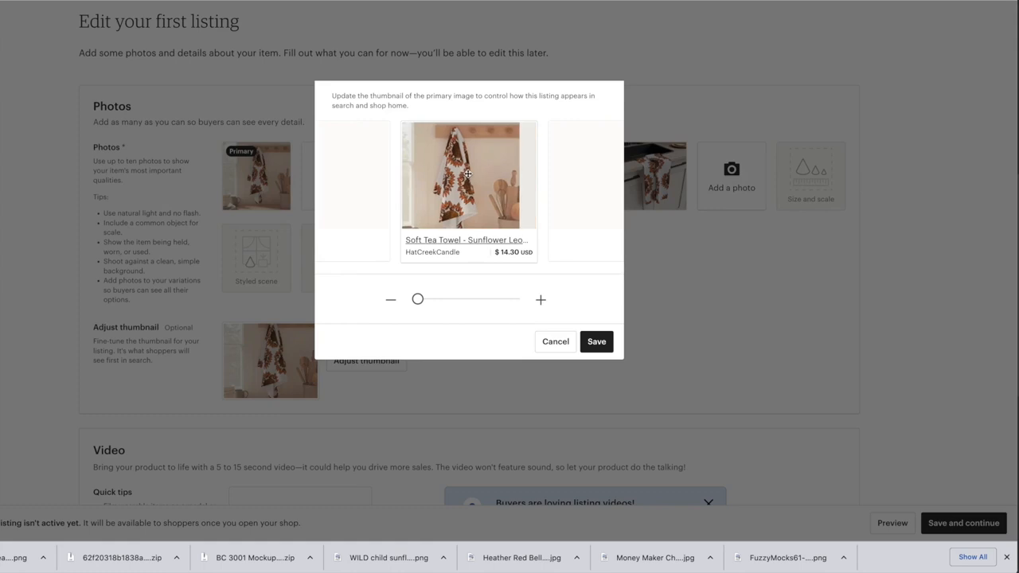
drag(467, 174, 490, 173)
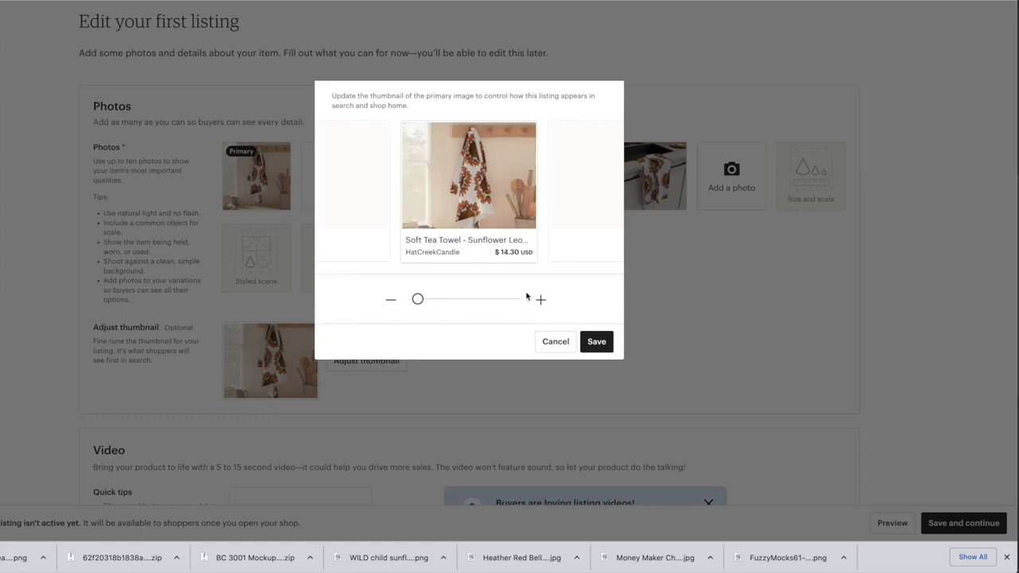
click(593, 342)
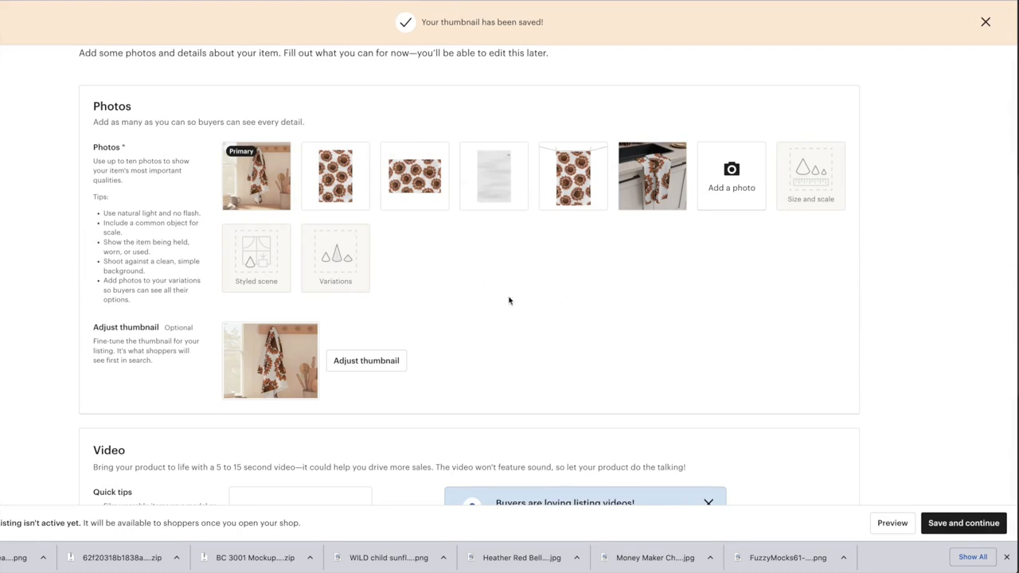
In the listing details, set the maker of the item to Another company or person
scroll(509, 300, down, 3)
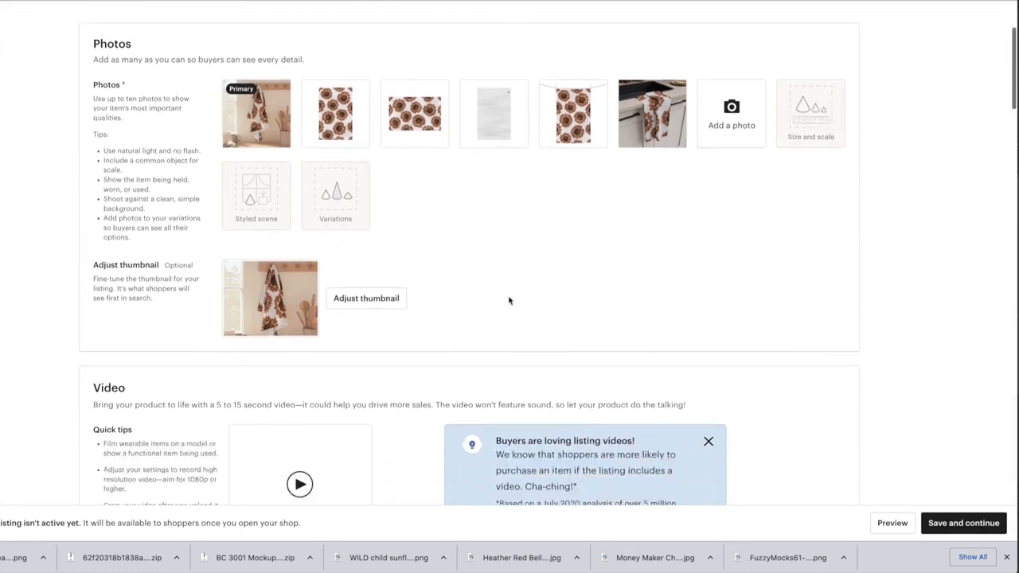
scroll(510, 300, down, 5)
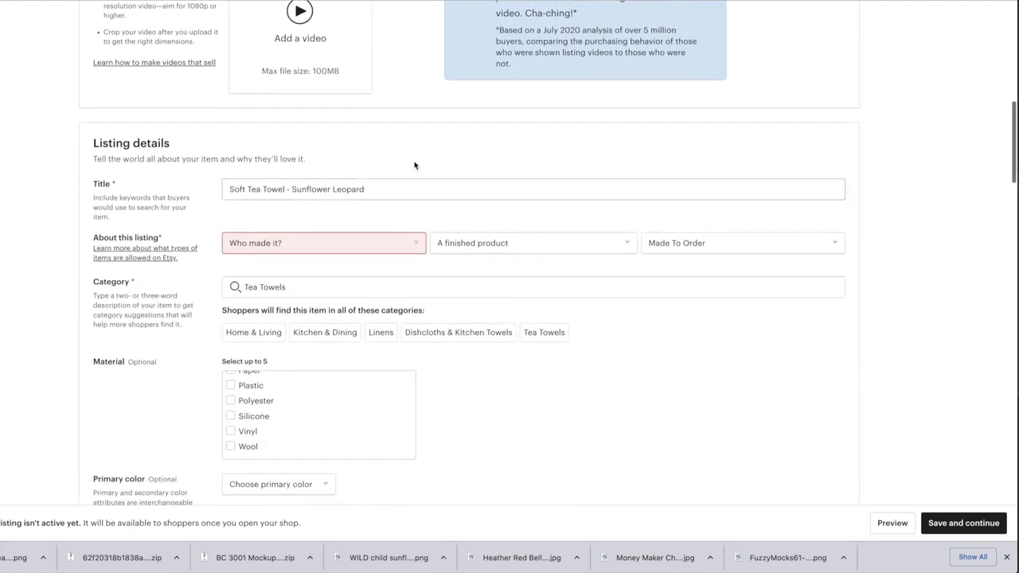
click(377, 211)
scroll(380, 257, down, 1)
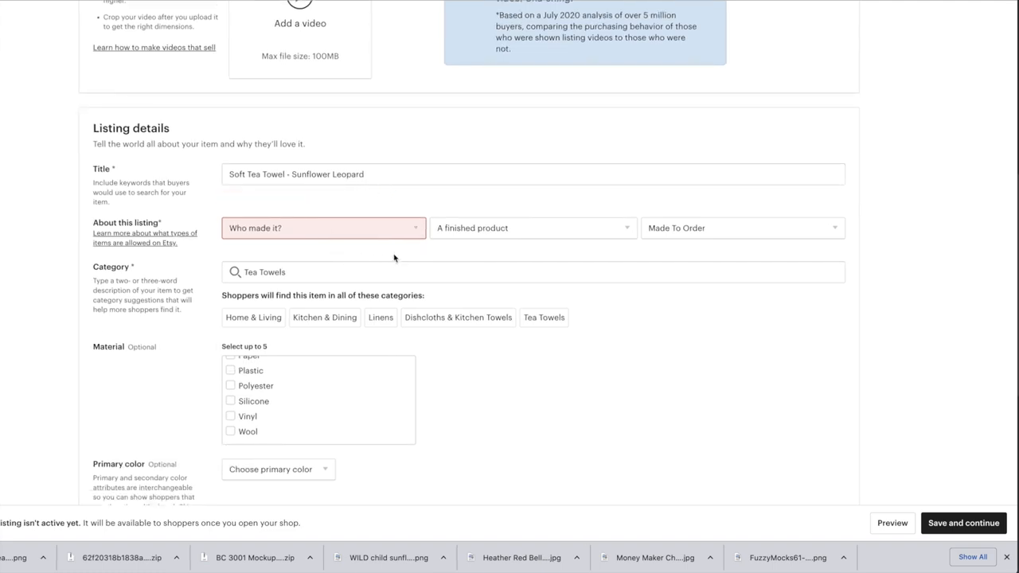
scroll(394, 253, down, 1)
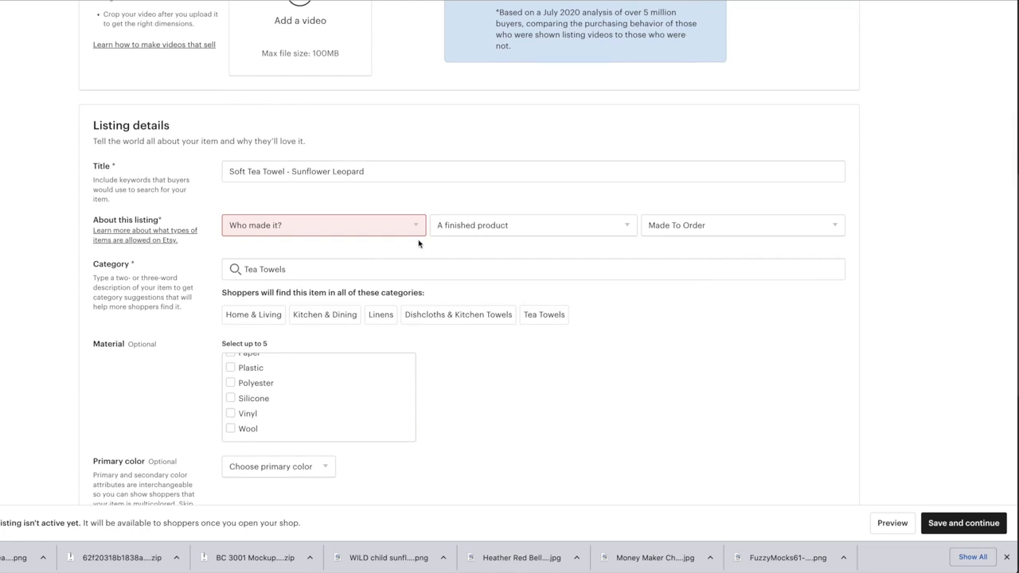
click(415, 230)
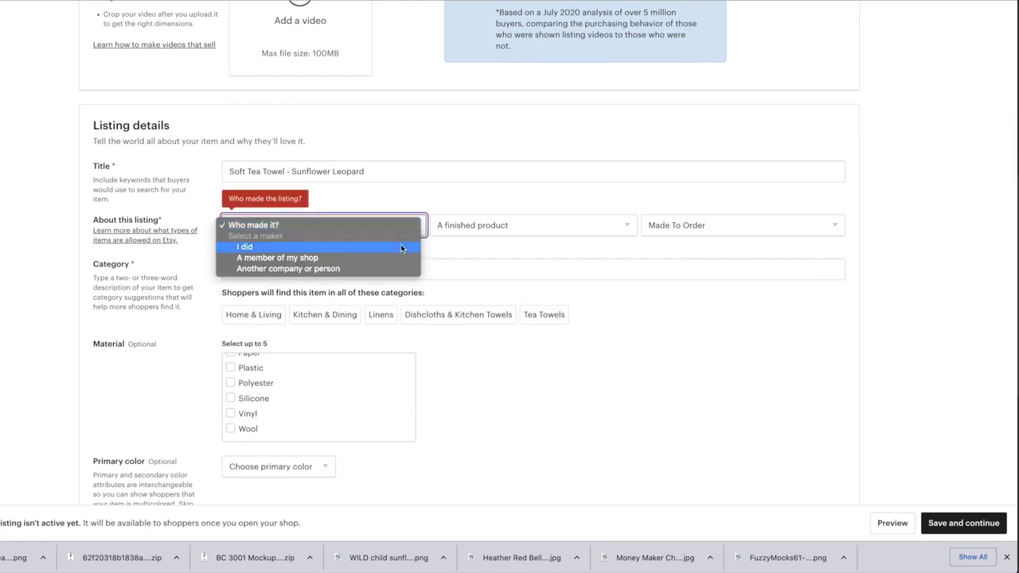
click(363, 270)
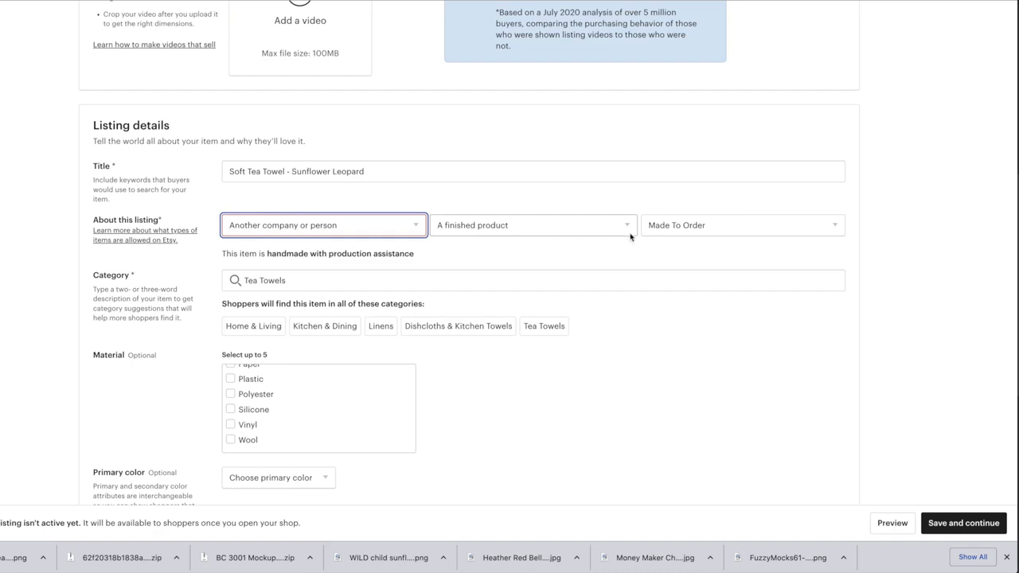
Check the Tea Towels category and select Microfiber and Cotton as the listing's materials
click(301, 280)
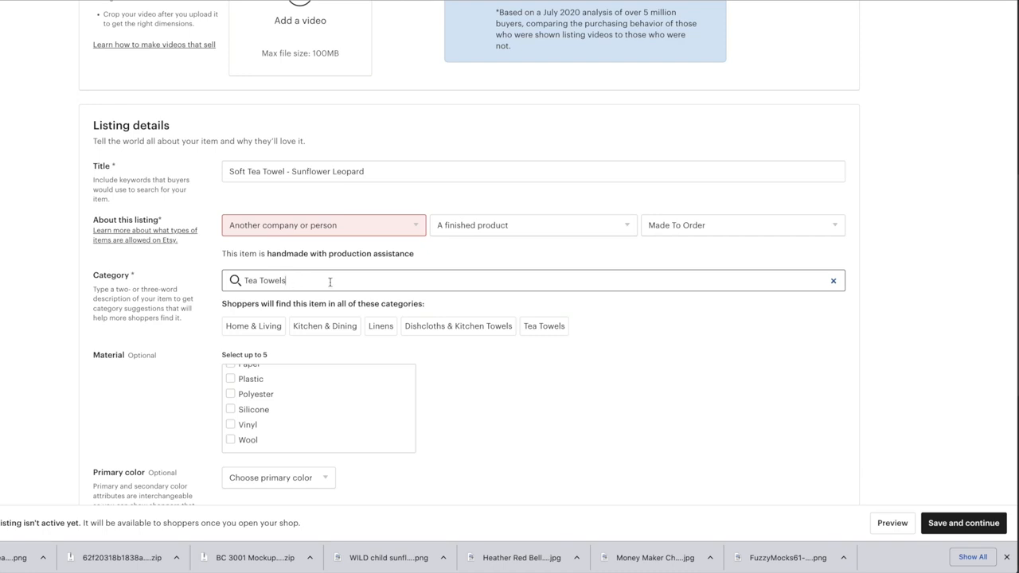
scroll(327, 283, down, 2)
scroll(327, 283, down, 3)
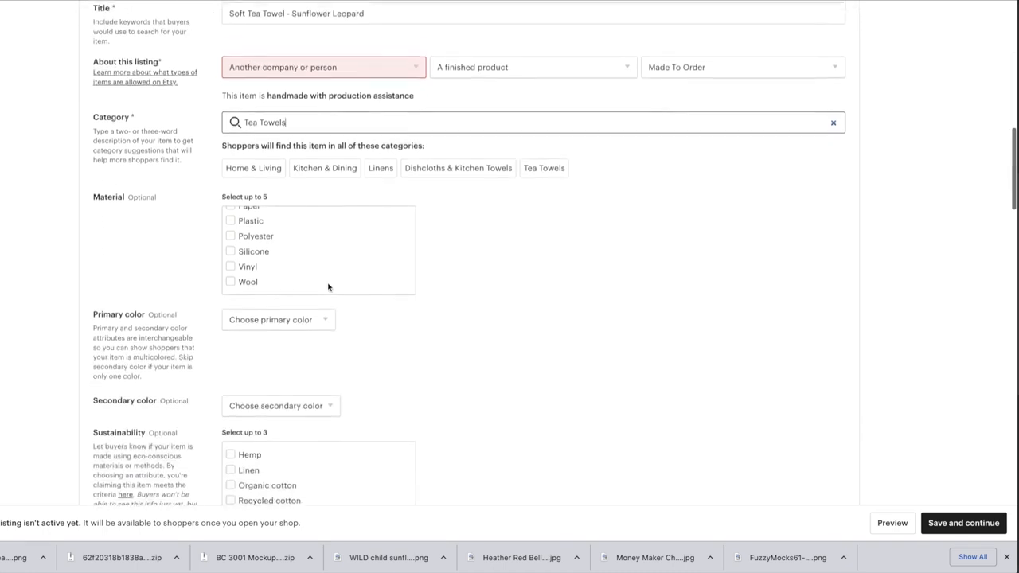
scroll(324, 284, down, 4)
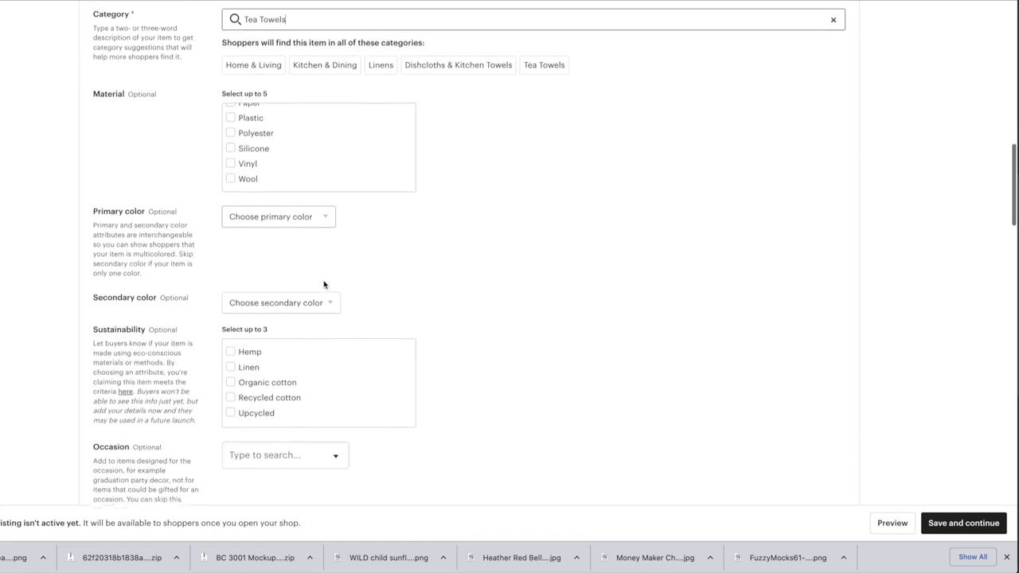
scroll(324, 284, down, 1)
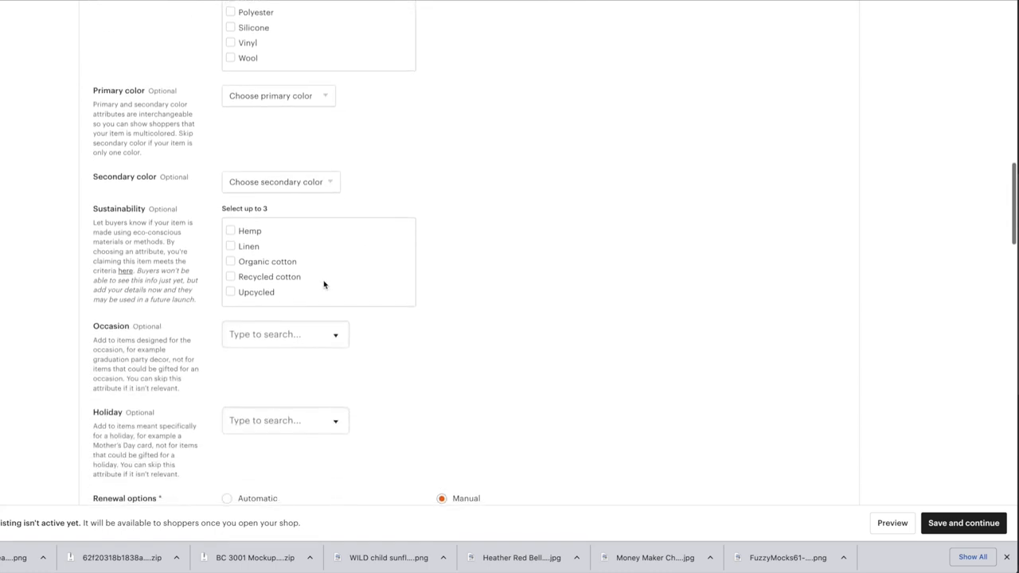
scroll(324, 285, up, 1)
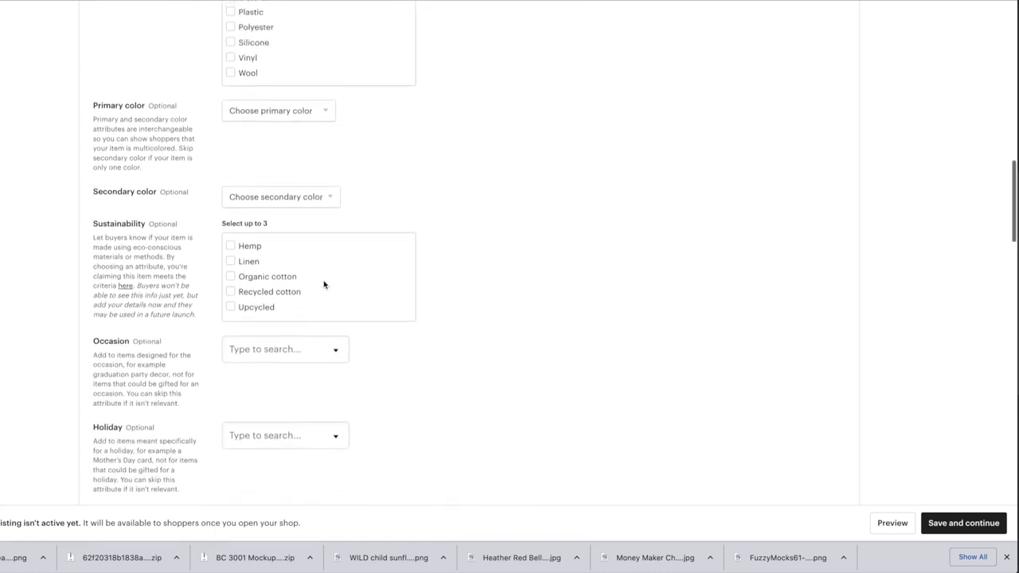
scroll(355, 265, up, 4)
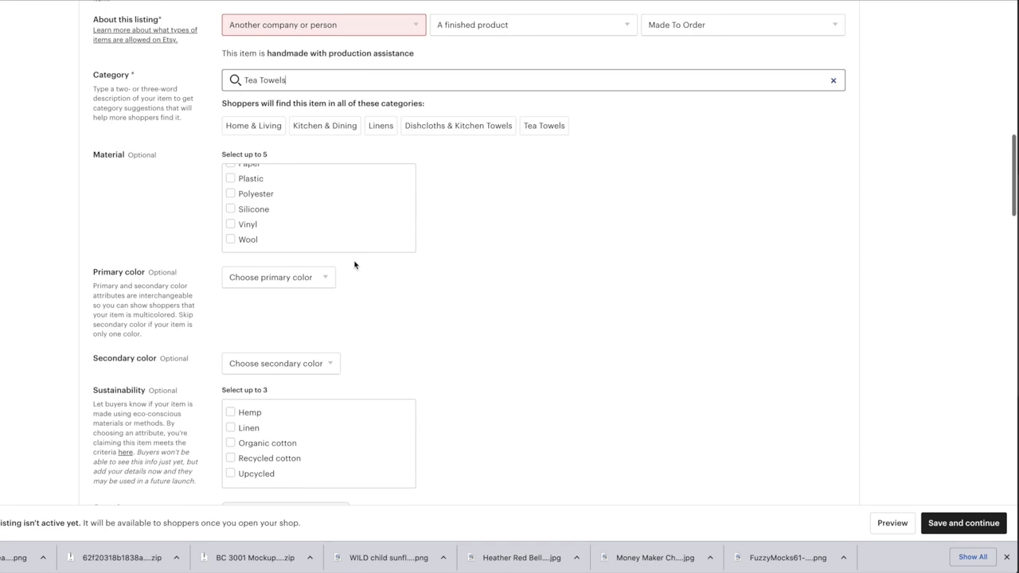
scroll(259, 205, up, 2)
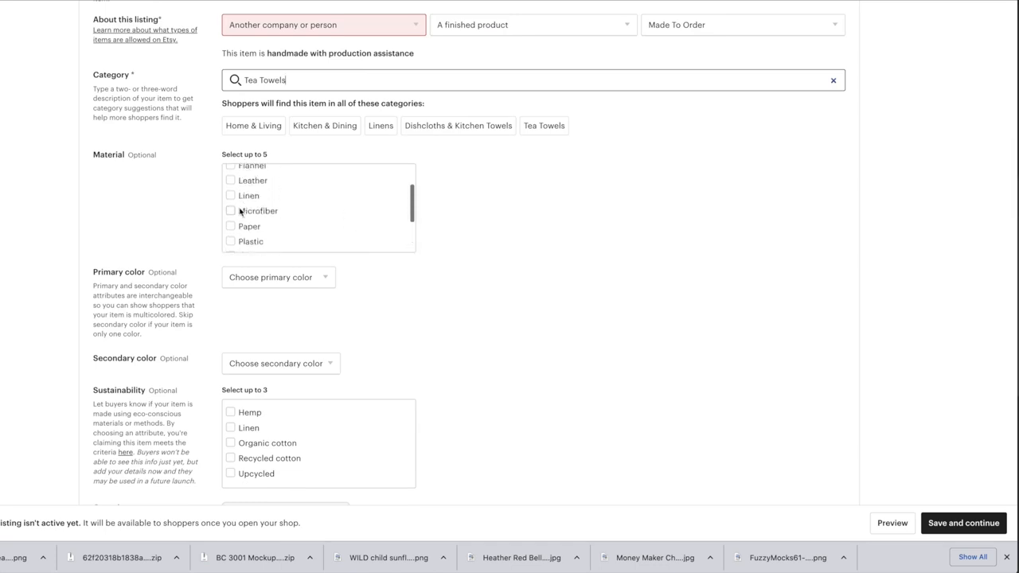
click(231, 211)
scroll(286, 212, up, 1)
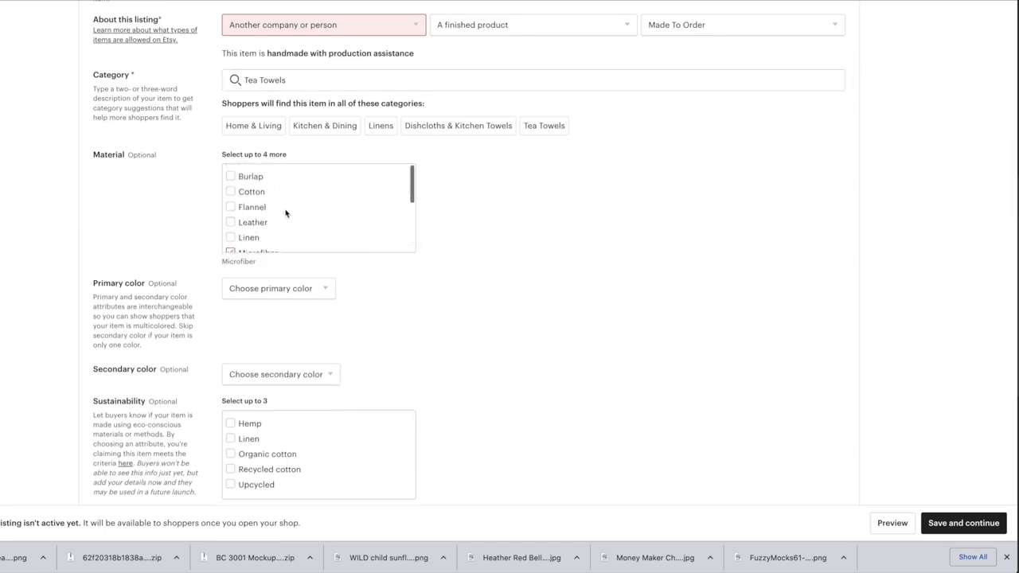
click(230, 193)
Review the remaining optional attributes, renewal options, item type and description of the tea towel listing
scroll(310, 216, down, 2)
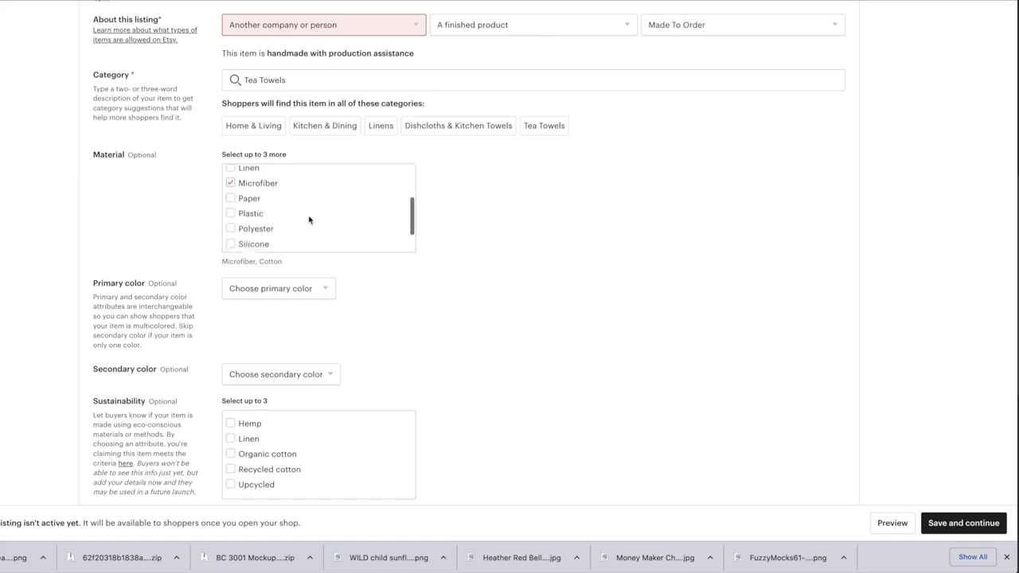
scroll(310, 221, down, 1)
scroll(403, 323, down, 3)
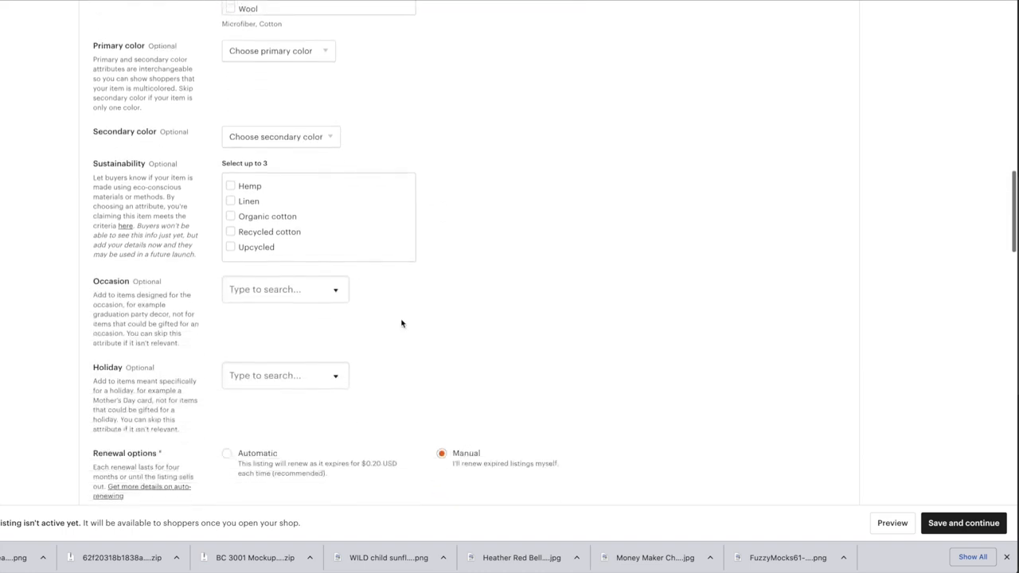
scroll(403, 323, down, 1)
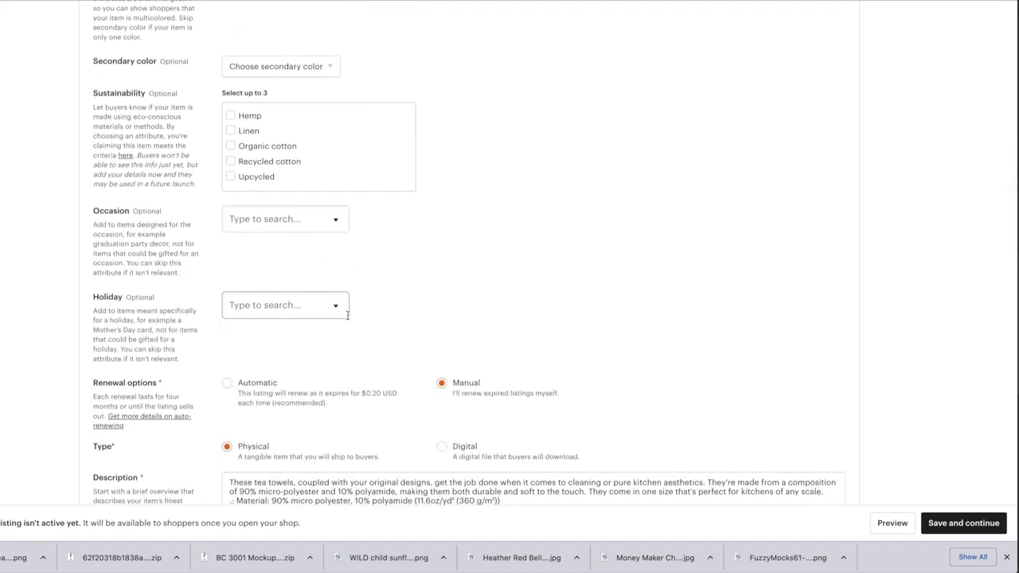
scroll(384, 307, down, 2)
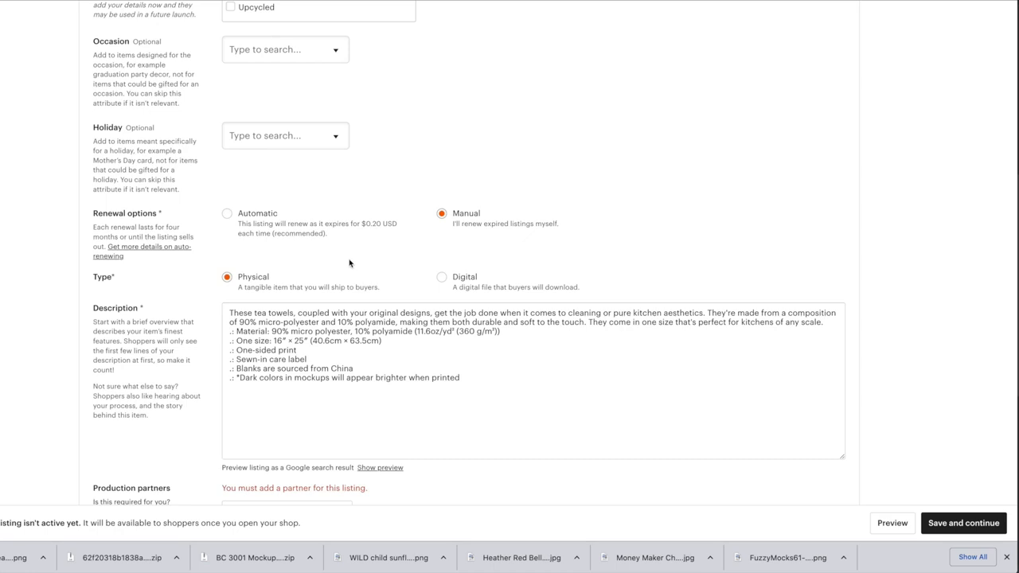
scroll(363, 280, down, 1)
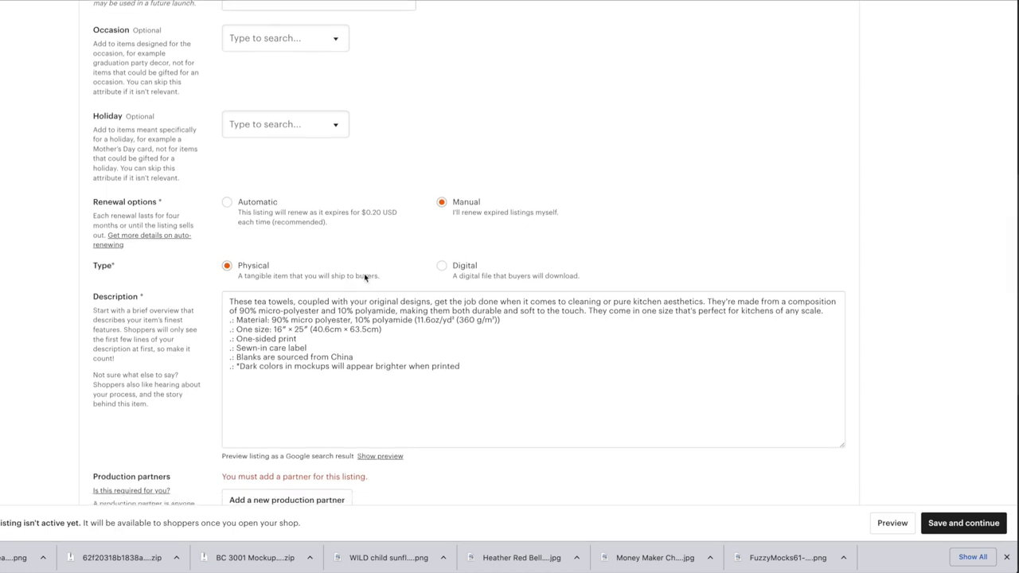
Start a new production partner named Printify for the listing and hide the partner's name from buyers
scroll(365, 275, down, 3)
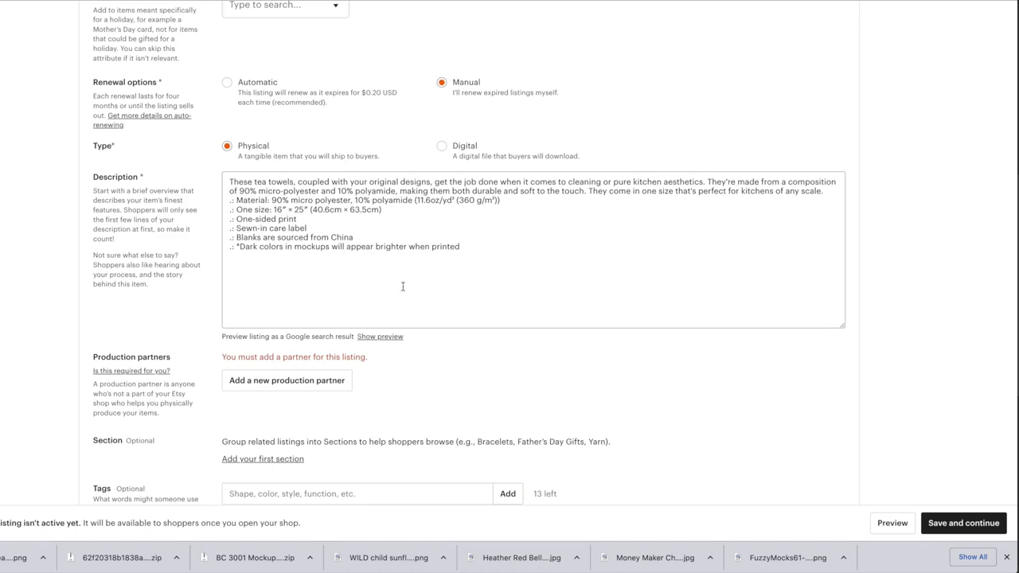
scroll(399, 276, down, 1)
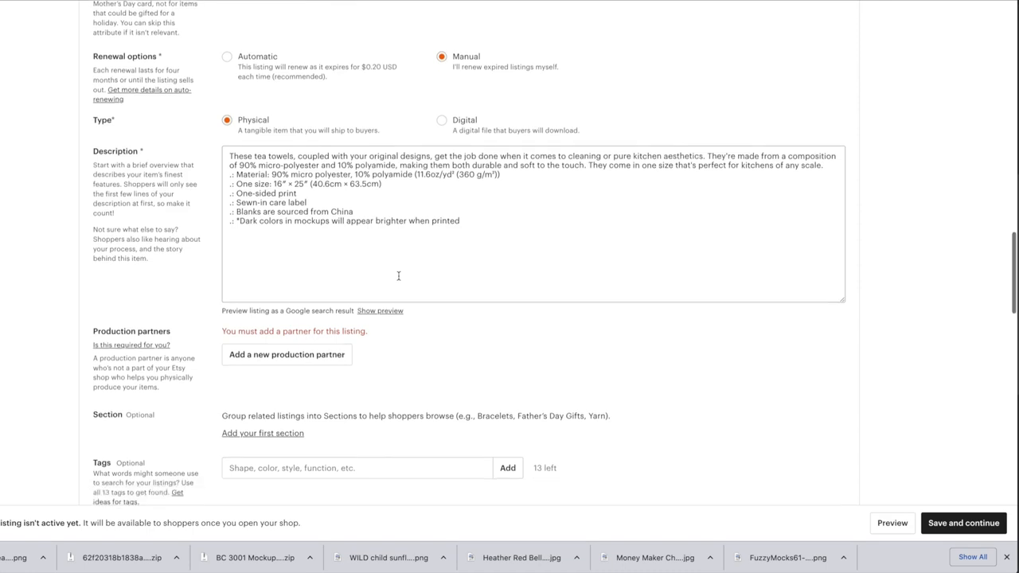
scroll(387, 325, down, 1)
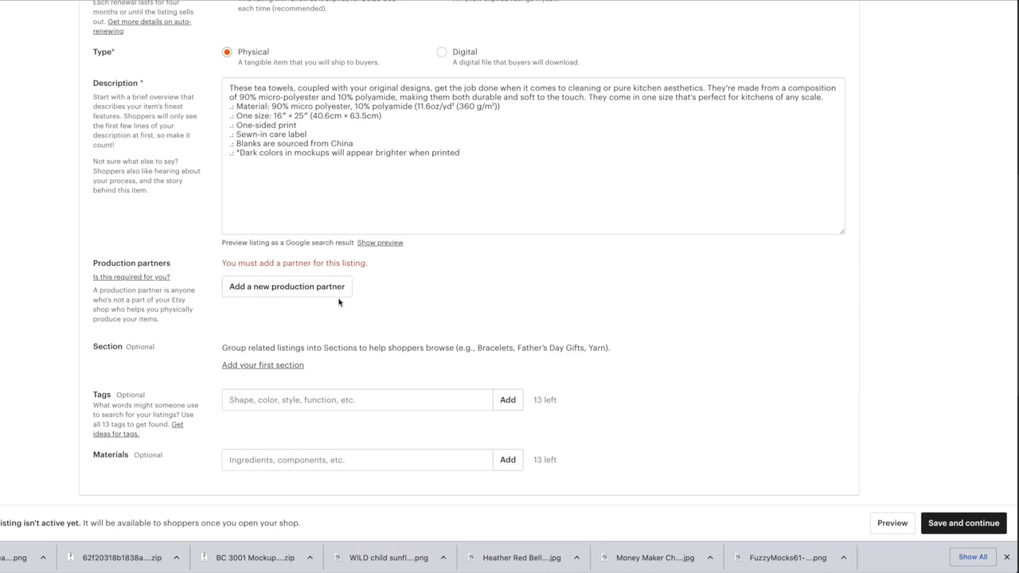
click(288, 288)
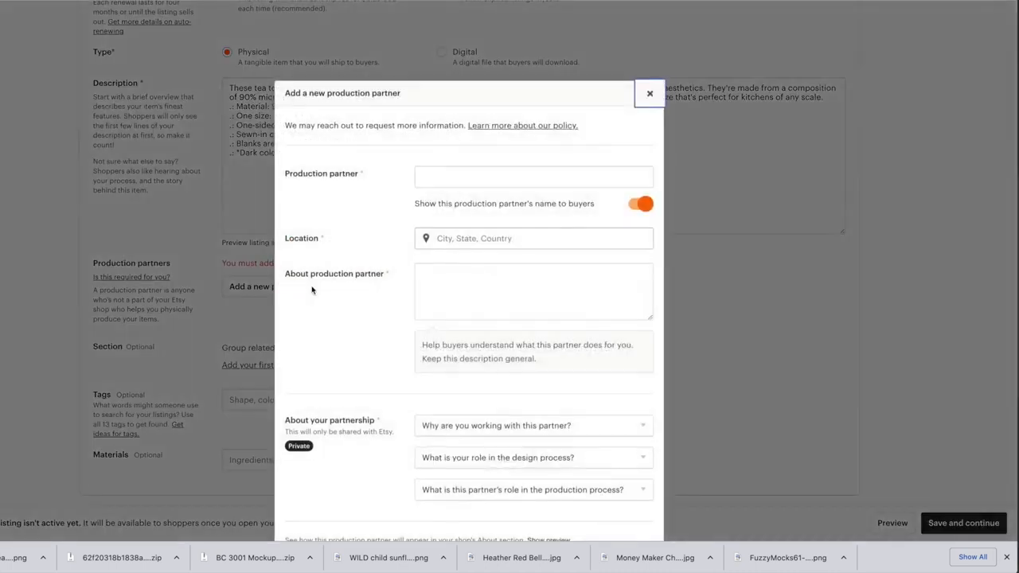
click(459, 177)
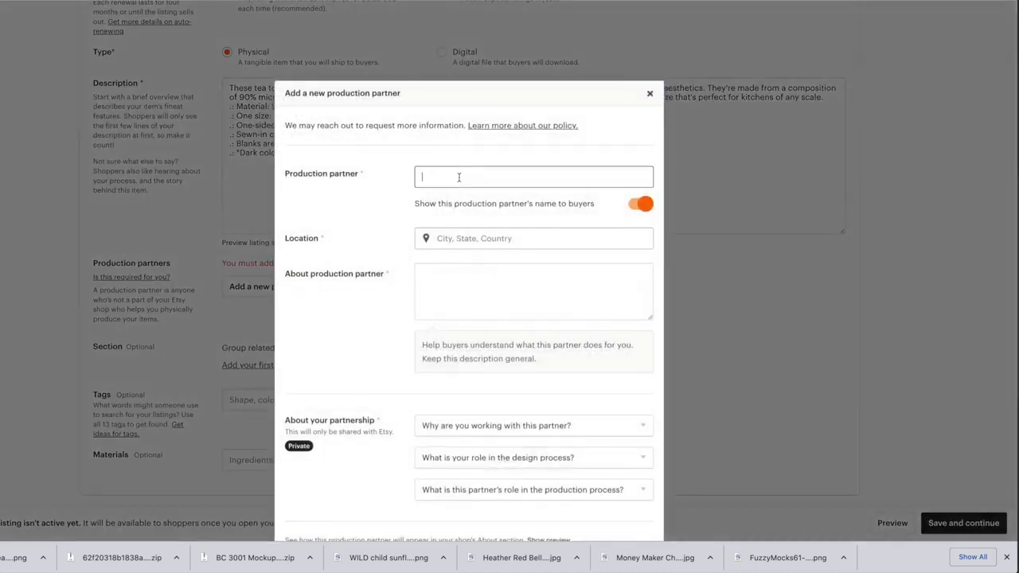
text(Printify)
click(638, 205)
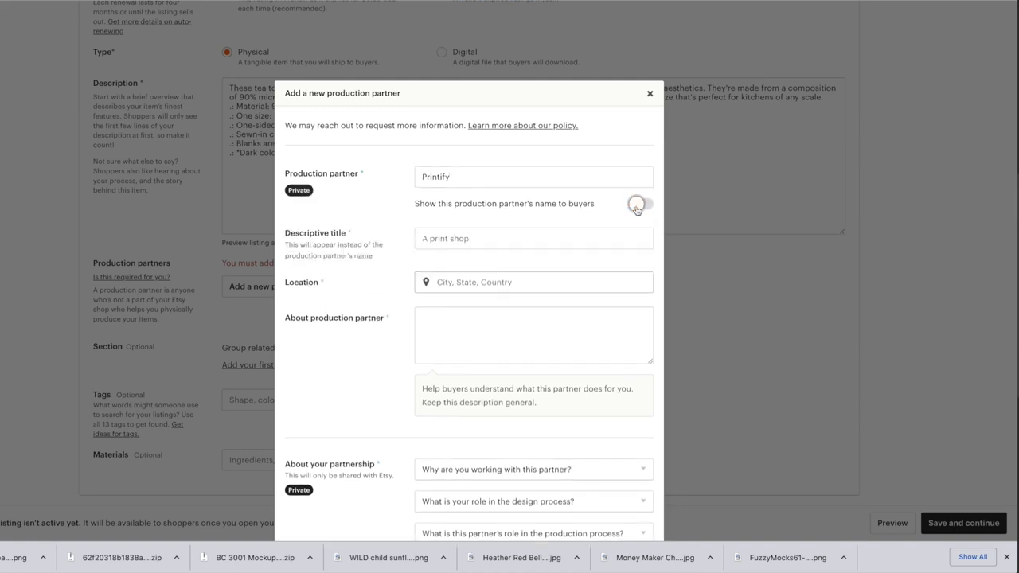
Give the partner the descriptive title A print shop and the location Beltsville, Maryland, United States Of America
click(481, 239)
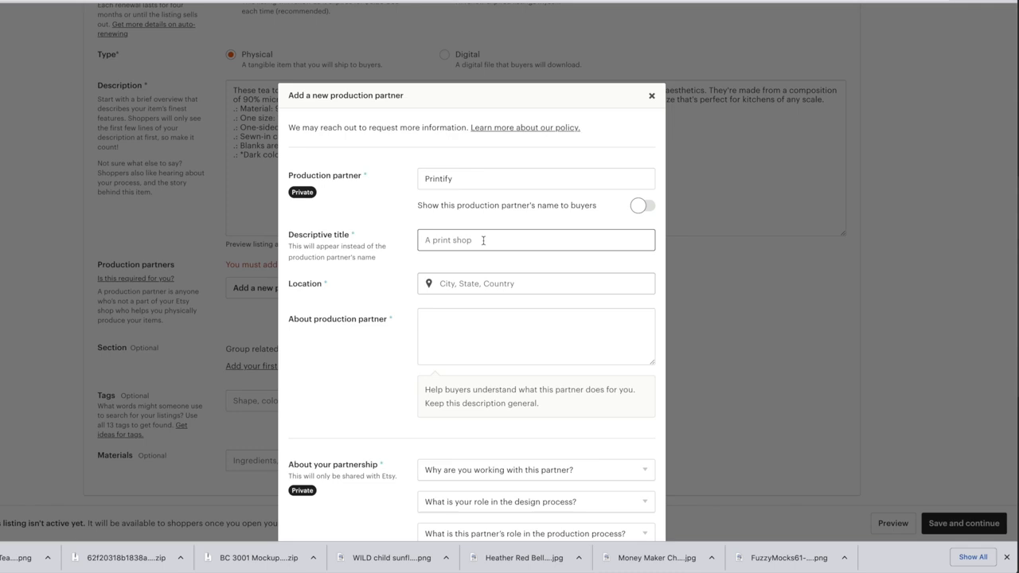
text(A print shop)
click(478, 289)
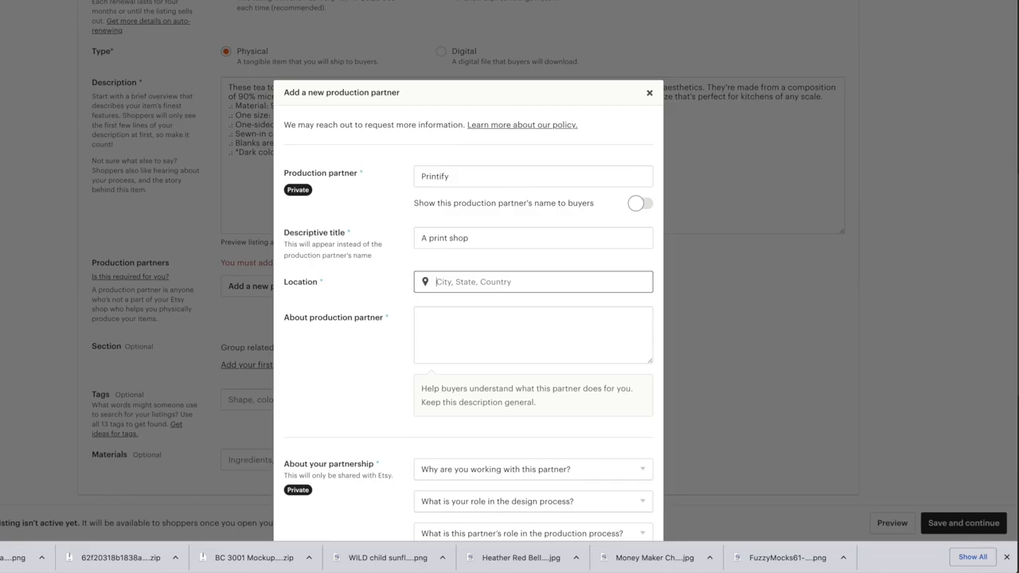
click(344, 4)
text(B)
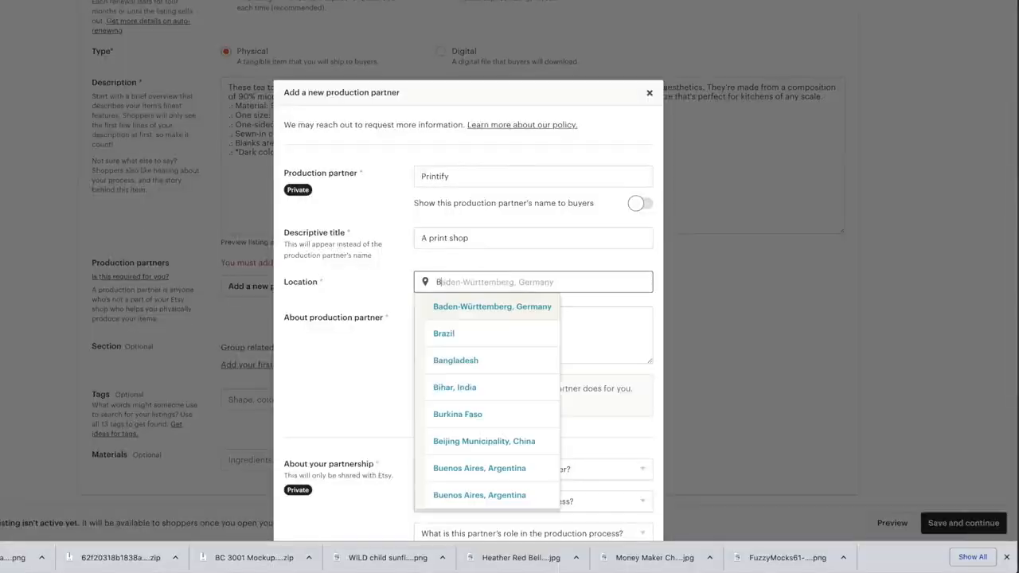
text(eltsvi)
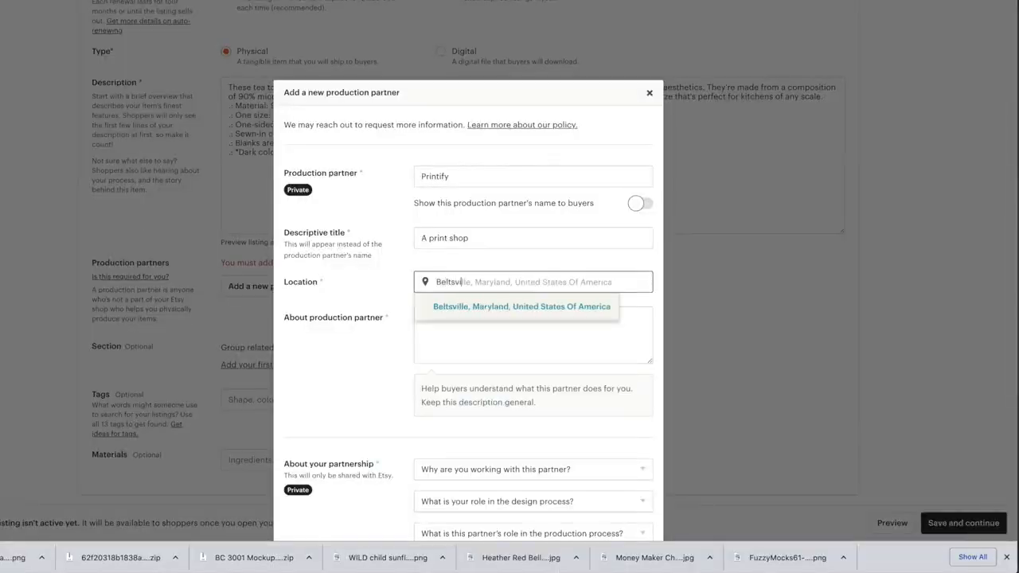
click(474, 307)
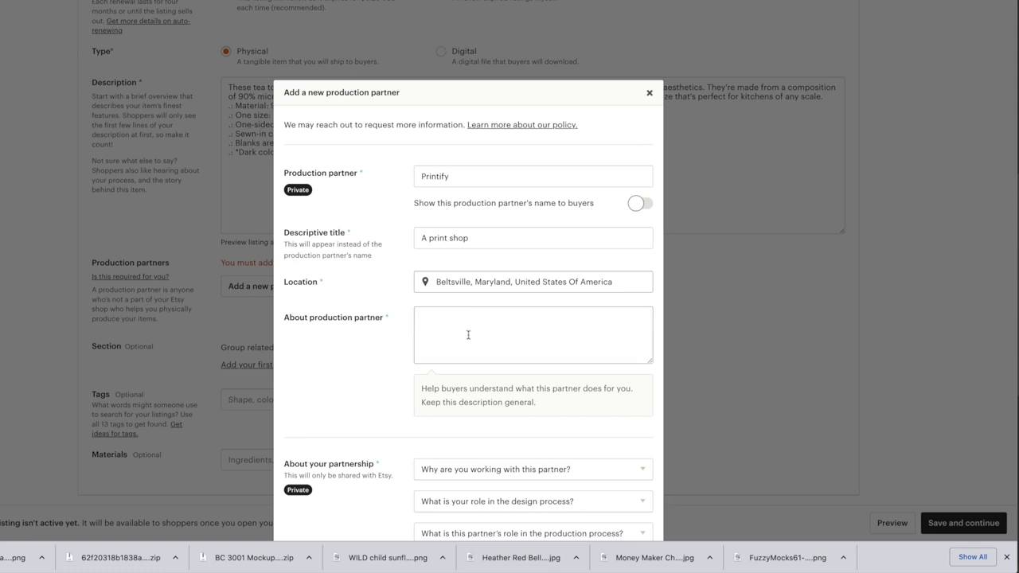
Describe the production partner as "They print my items for me."
click(439, 317)
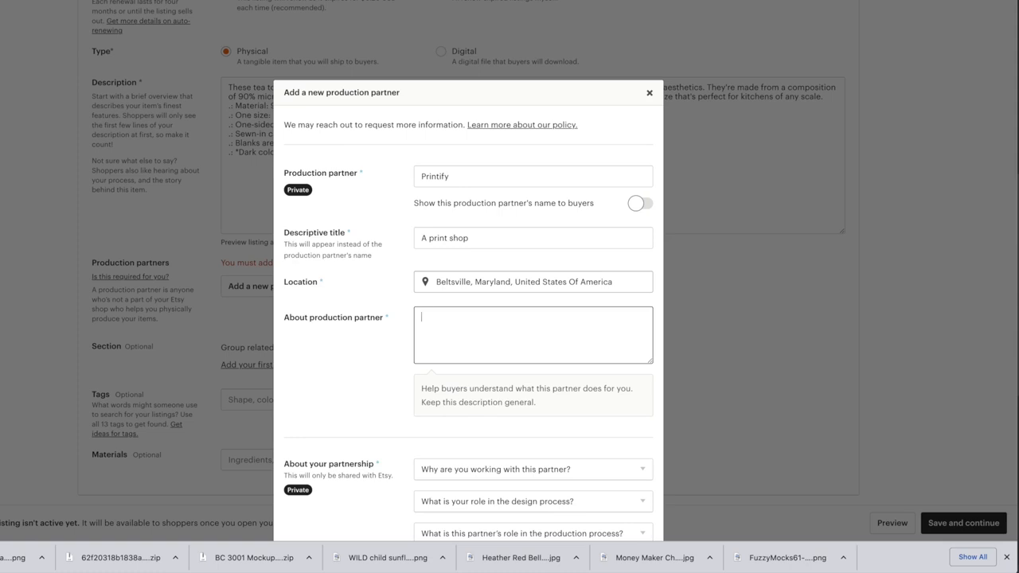
text(They print my tea towels for me.)
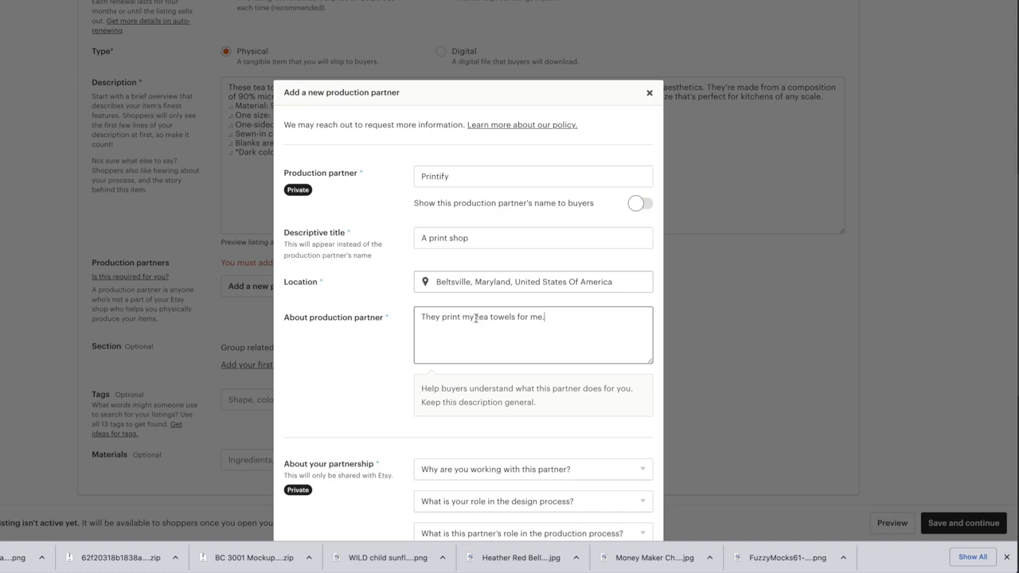
drag(476, 318, 513, 317)
text(items)
Answer the partnership questions with lacking the technical ability or equipment, "I design everything myself" and "They do everything for me"
scroll(498, 330, down, 4)
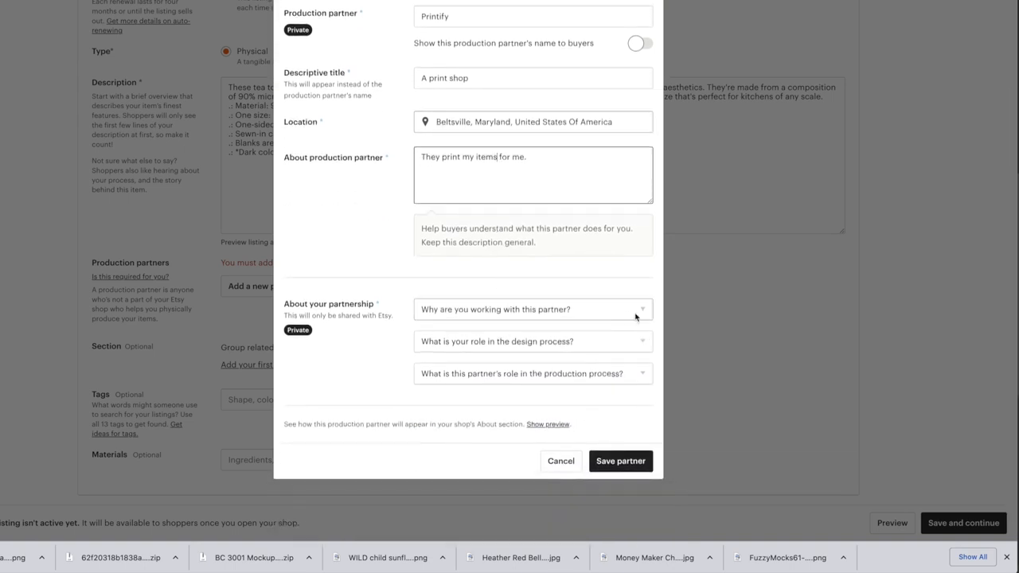
click(642, 309)
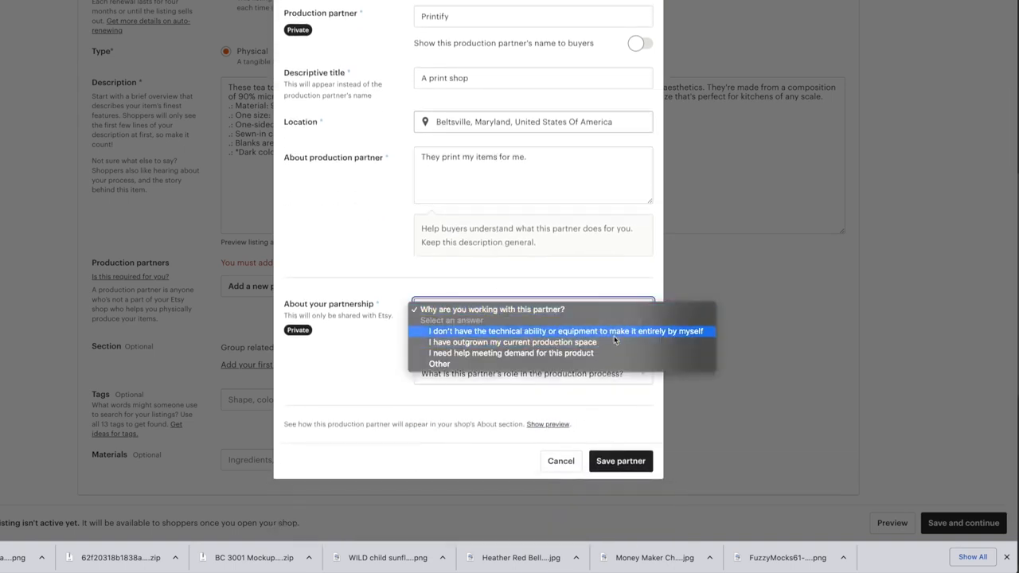
click(614, 333)
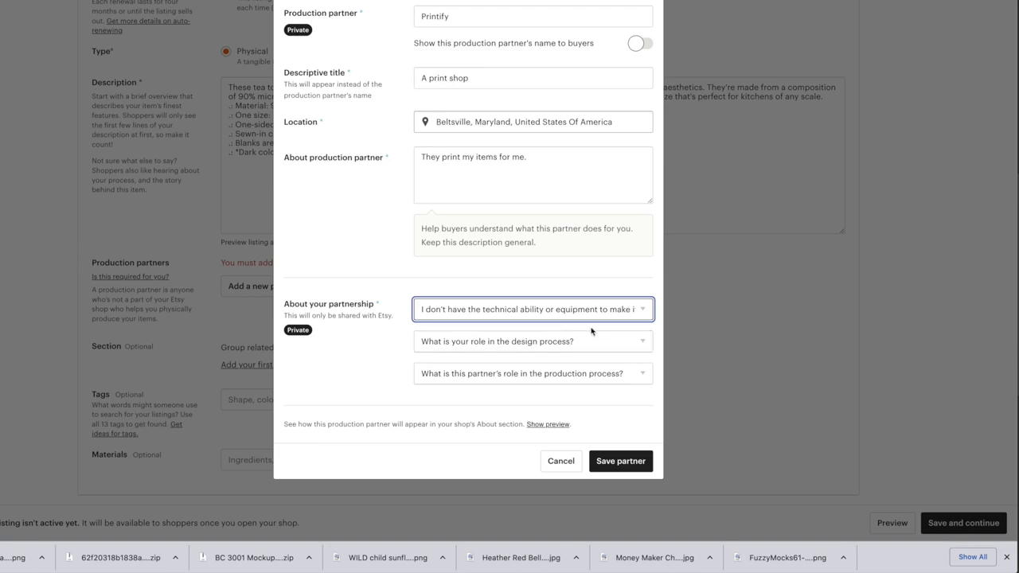
click(642, 341)
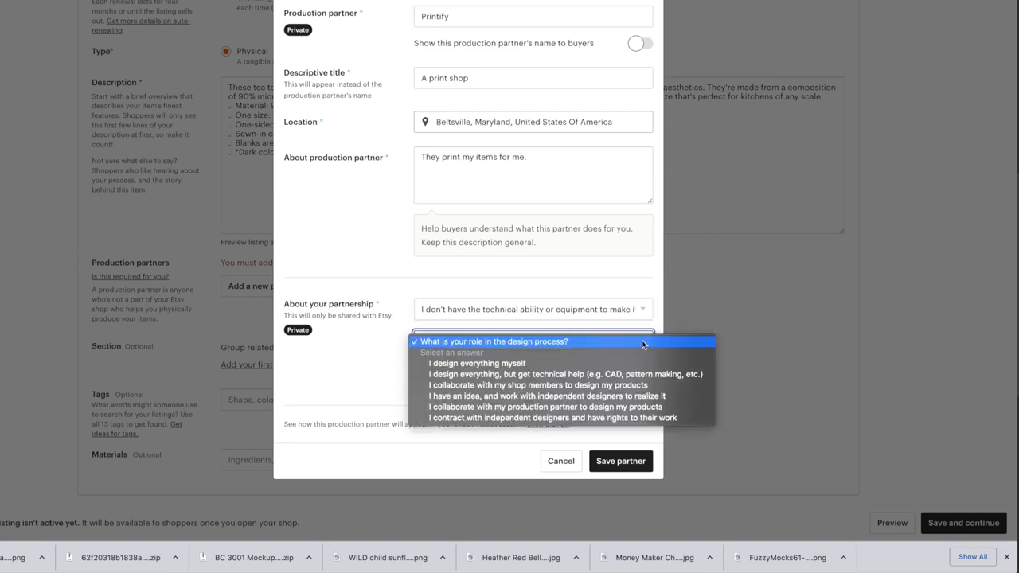
click(569, 365)
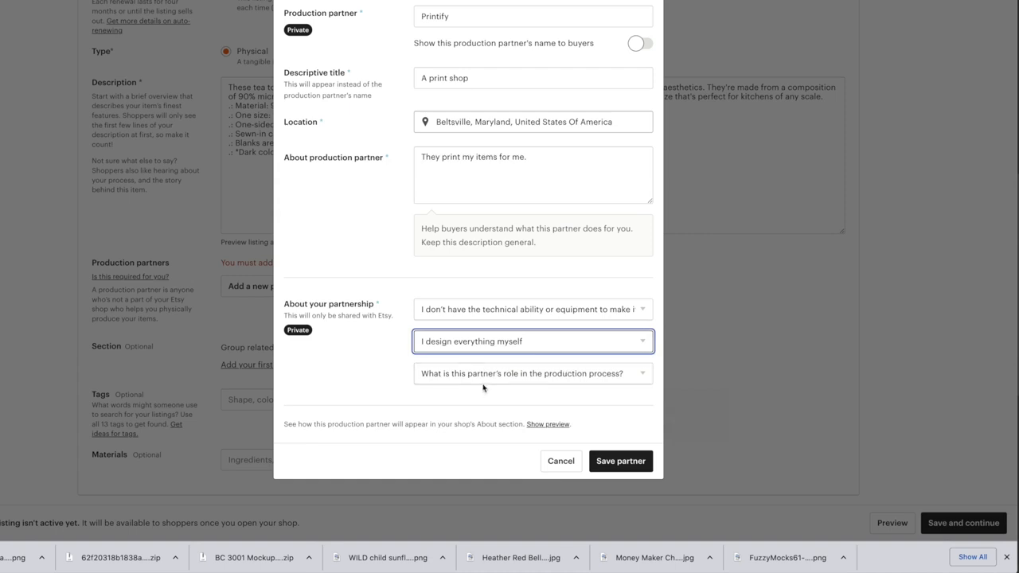
click(643, 377)
click(644, 377)
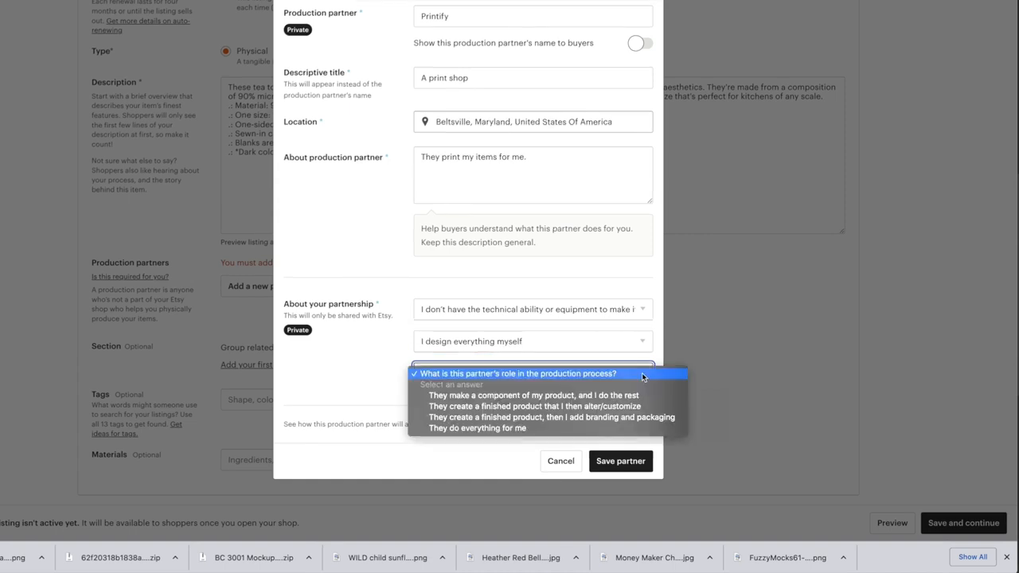
click(599, 428)
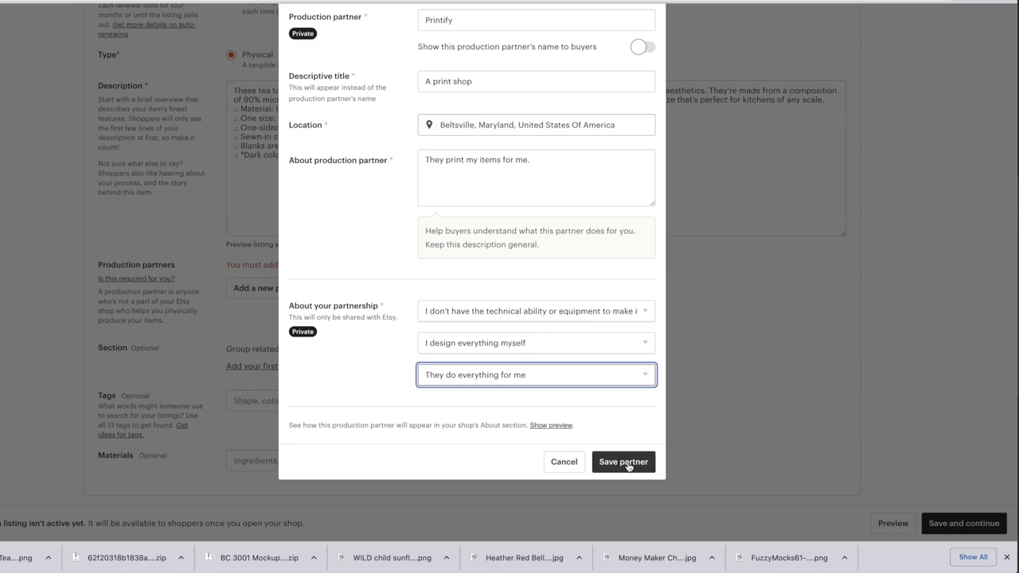
Save the new production partner and assign Printify to the tea towel listing
click(628, 464)
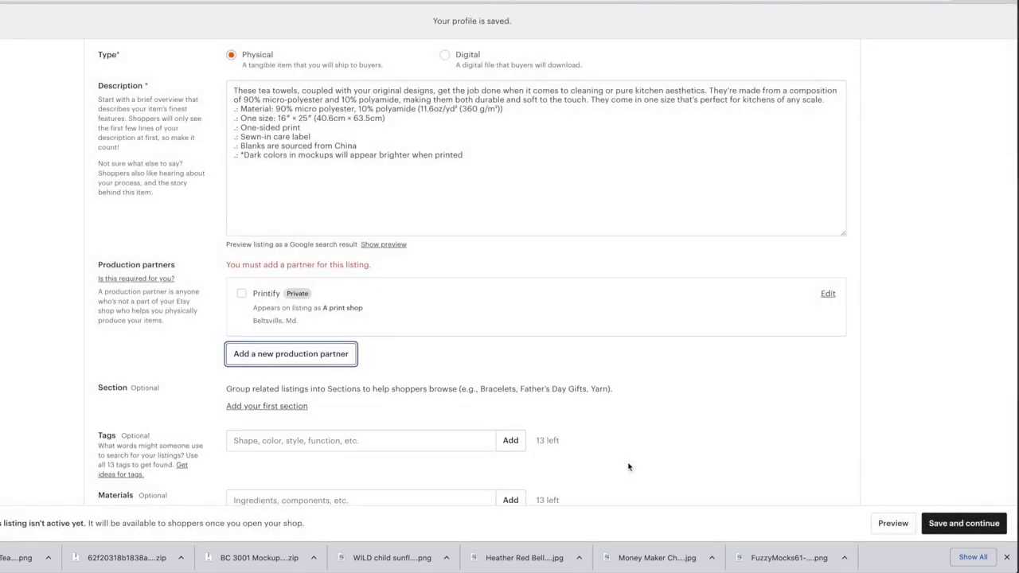
click(242, 294)
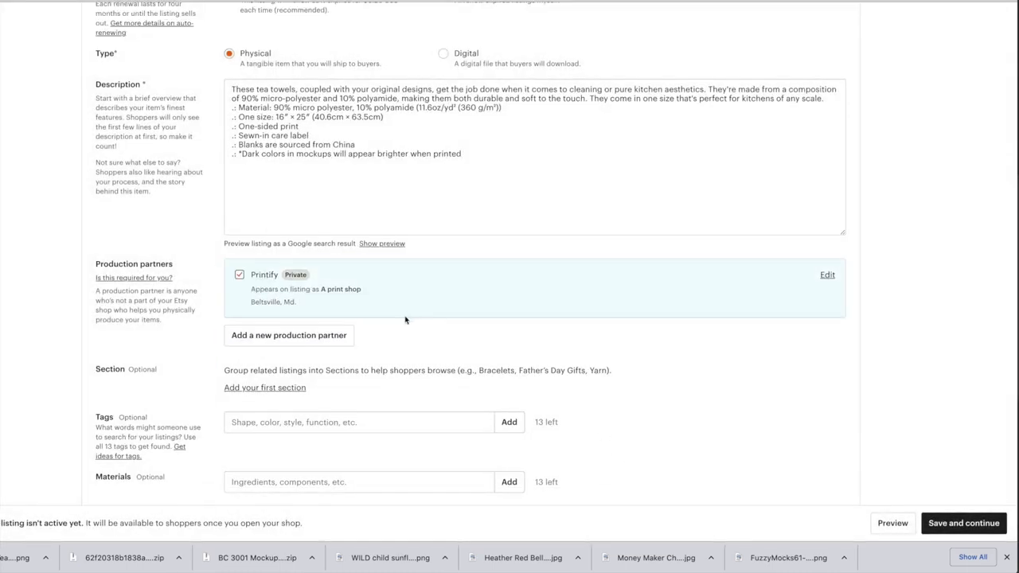
Open the listing's selected shipping profile for editing and shorten its profile name to Soft Tea Towel
scroll(404, 319, down, 2)
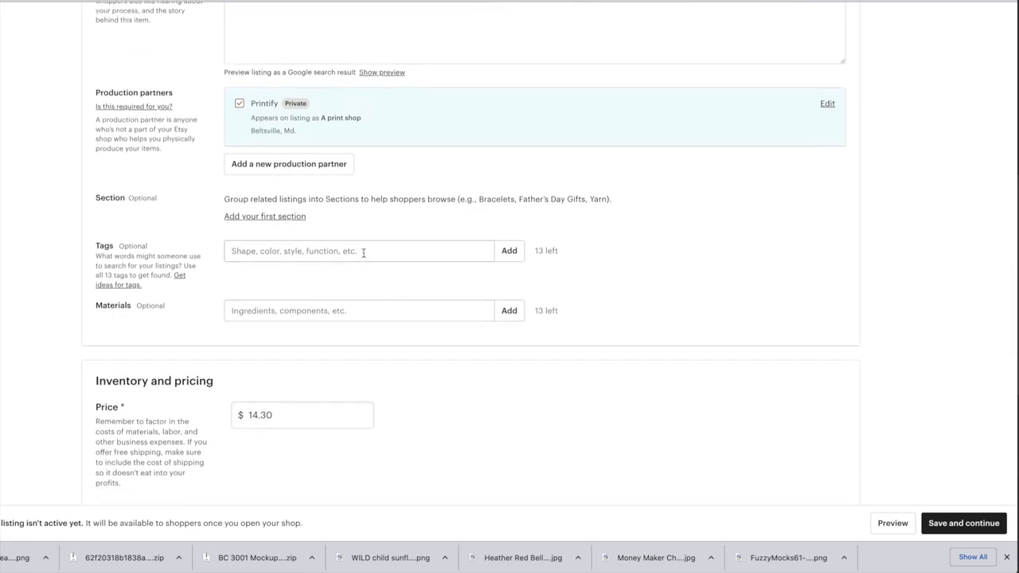
scroll(362, 253, down, 3)
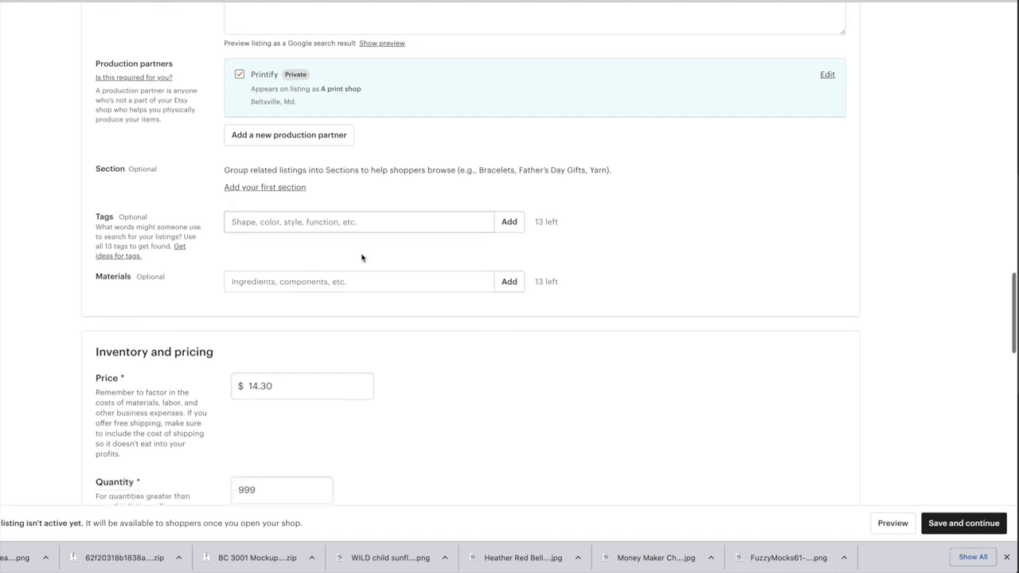
scroll(361, 258, down, 1)
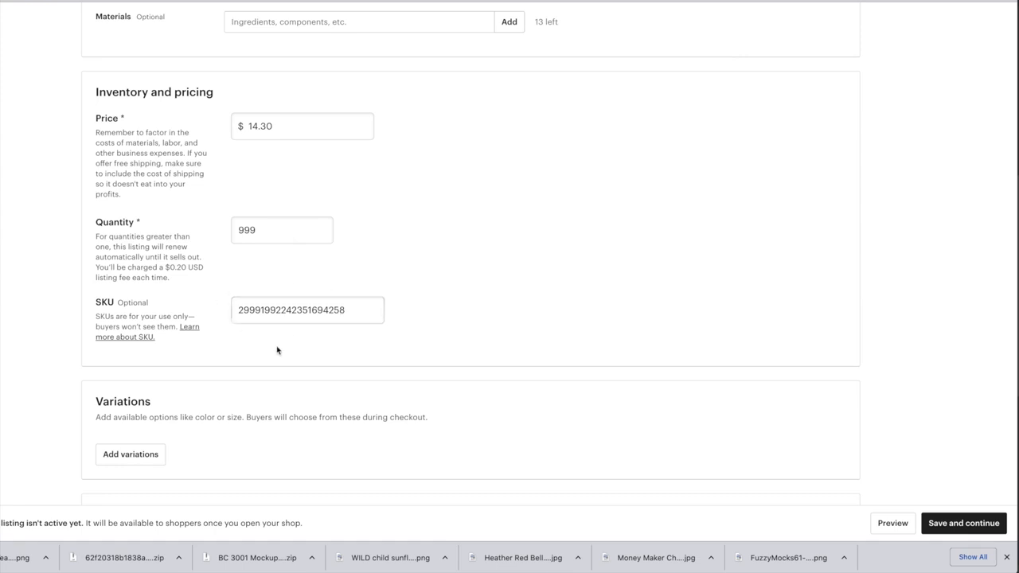
scroll(341, 333, down, 2)
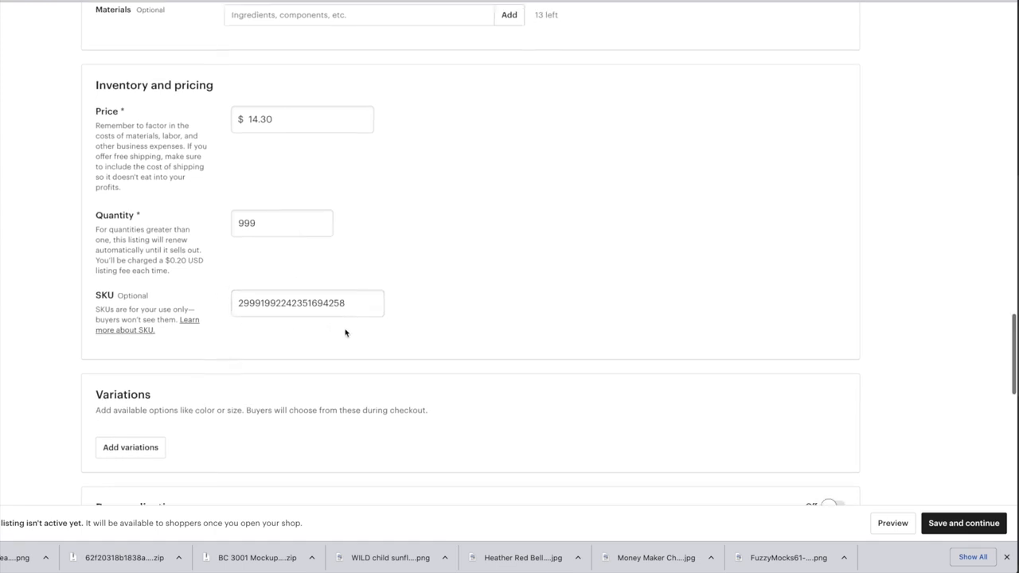
scroll(346, 333, down, 3)
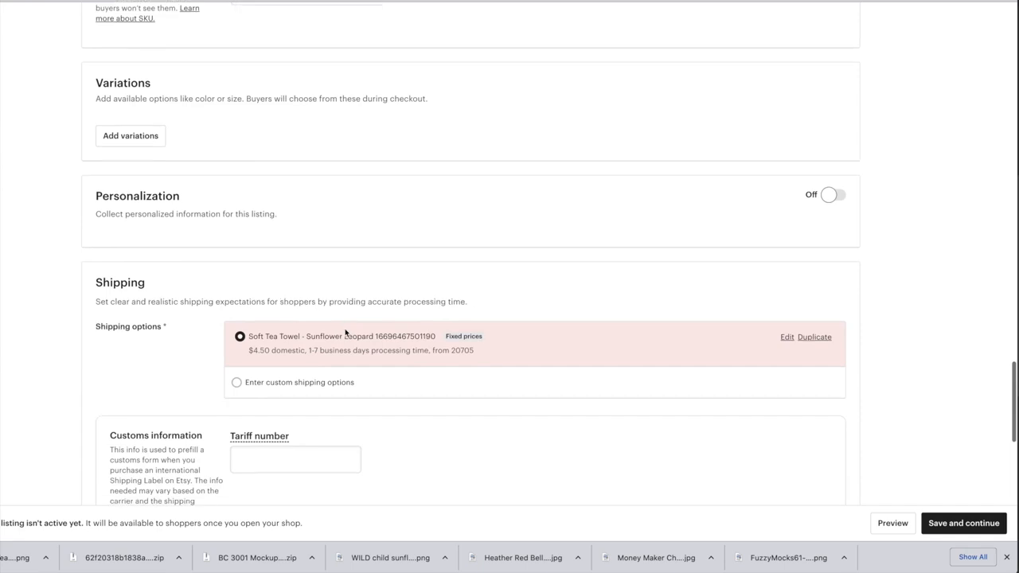
scroll(360, 327, down, 1)
scroll(368, 321, down, 1)
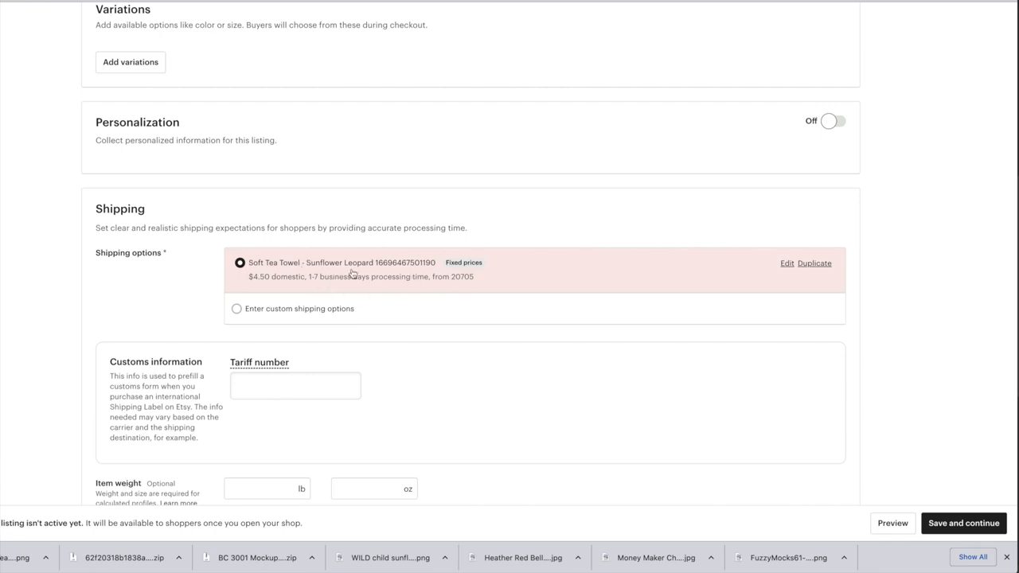
click(789, 270)
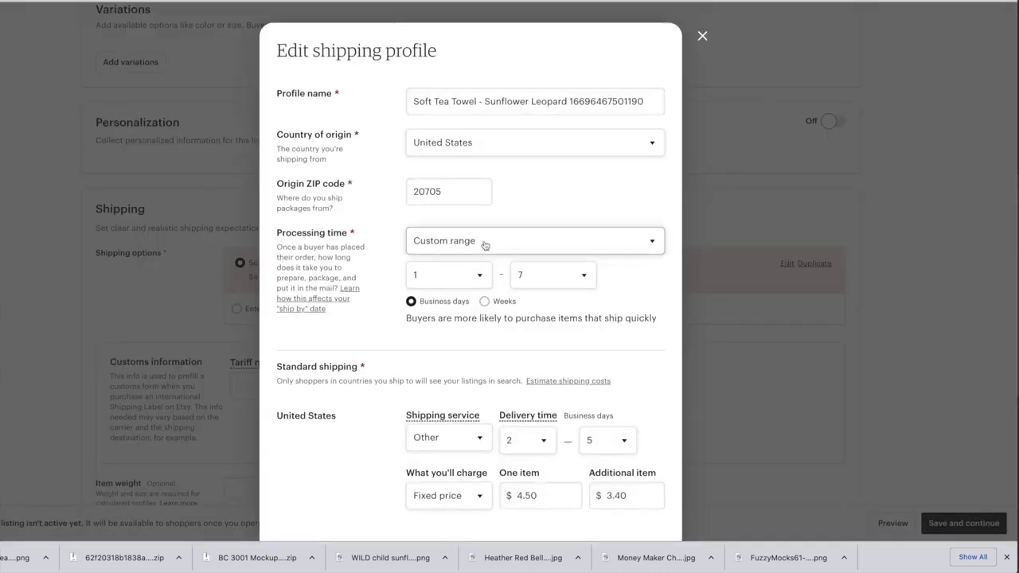
click(460, 101)
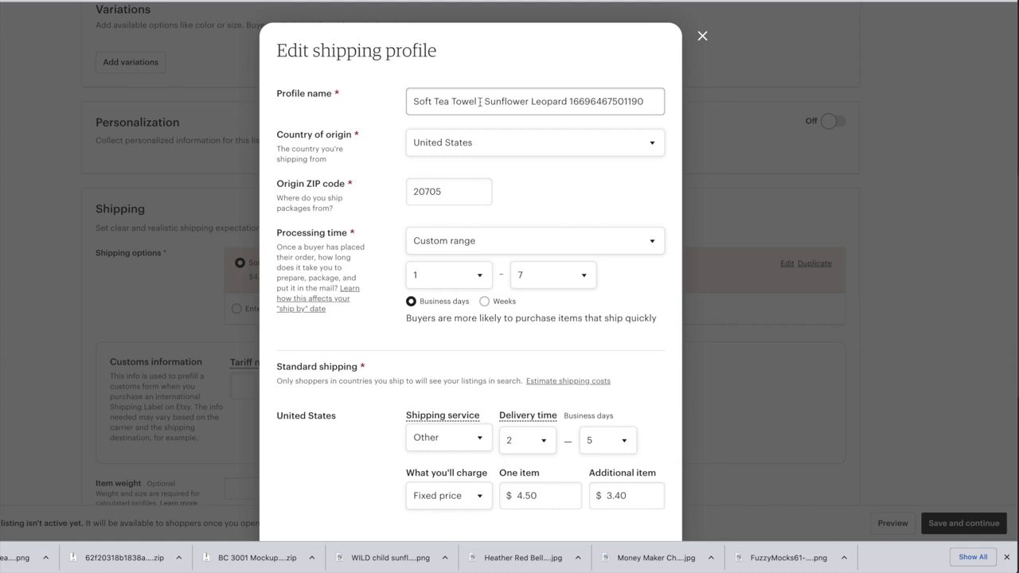
drag(480, 101, 661, 96)
key(BackSpace)
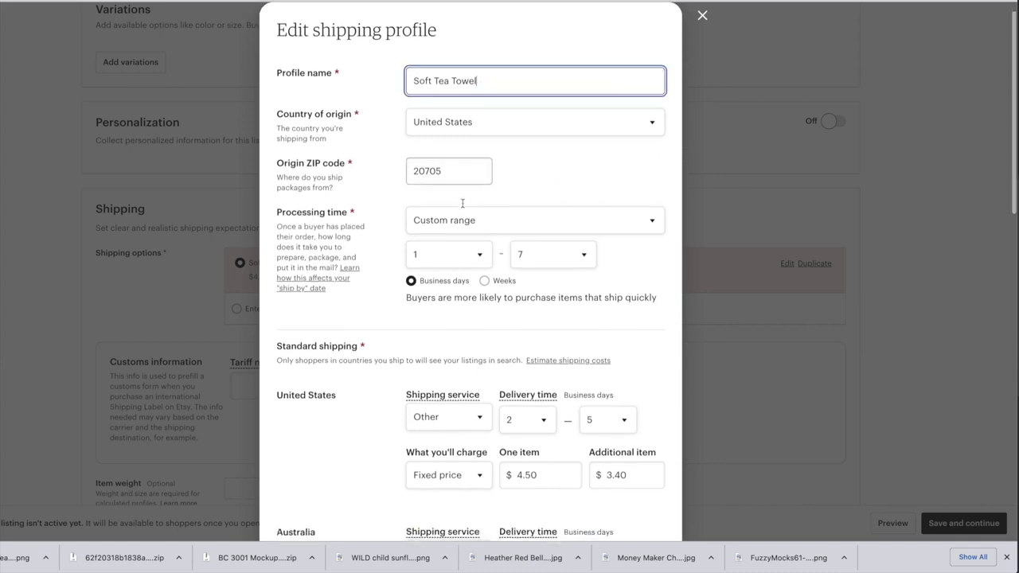
Review the shipping profile's processing time and each destination's delivery time and shipping charges
scroll(465, 202, down, 2)
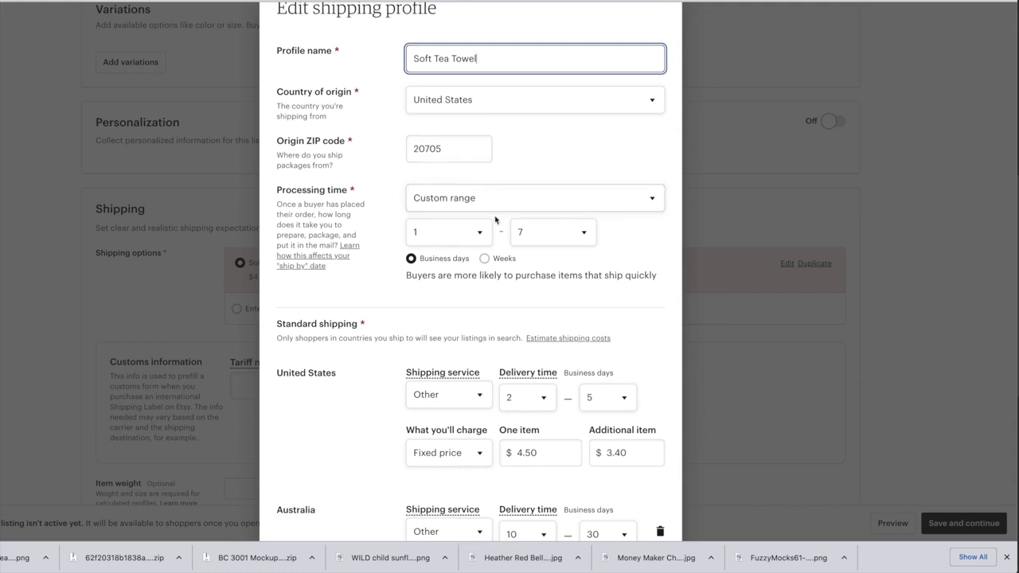
scroll(478, 198, down, 1)
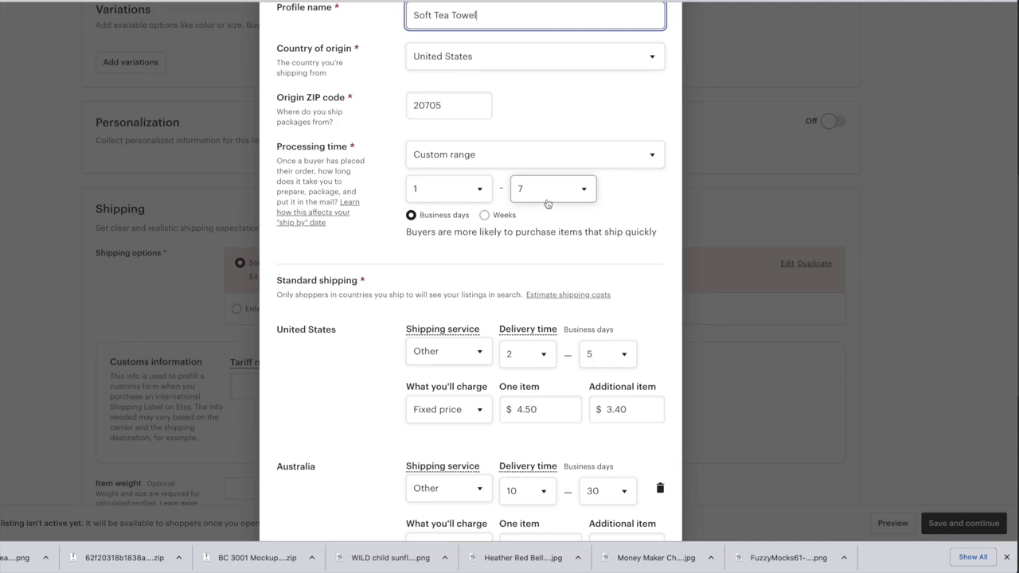
scroll(547, 205, down, 3)
scroll(547, 203, down, 2)
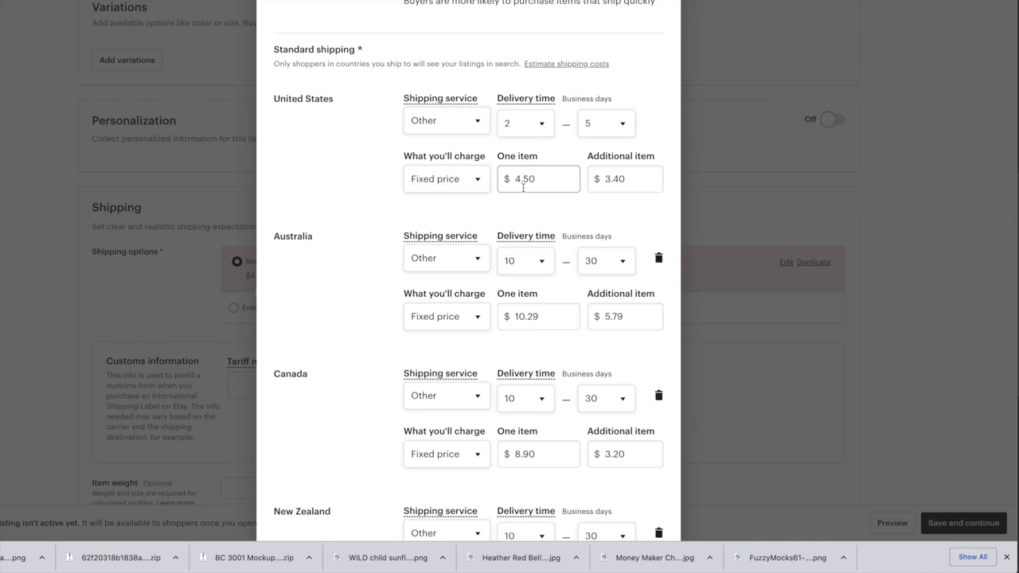
scroll(523, 188, down, 2)
scroll(523, 191, up, 1)
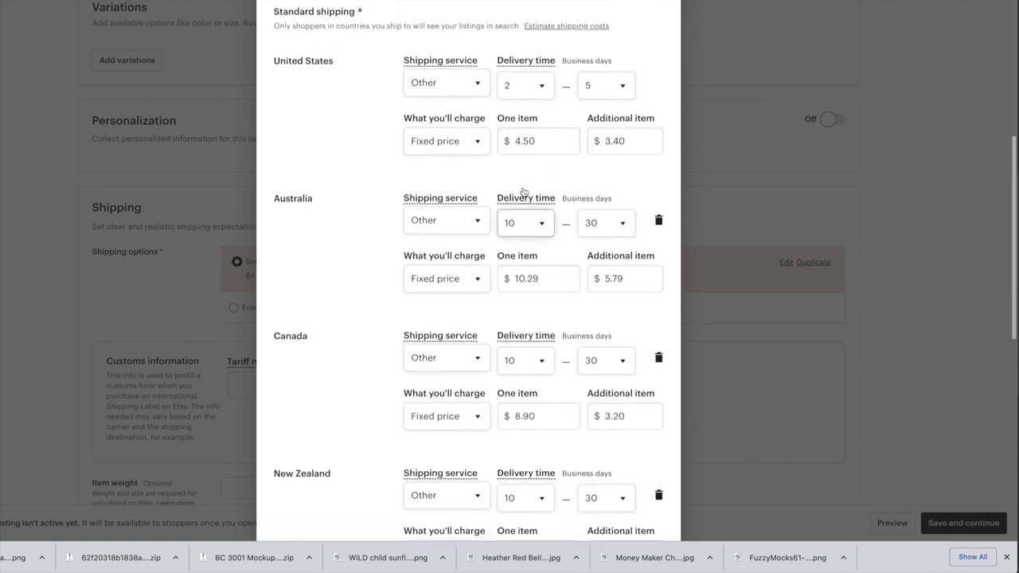
scroll(523, 191, down, 2)
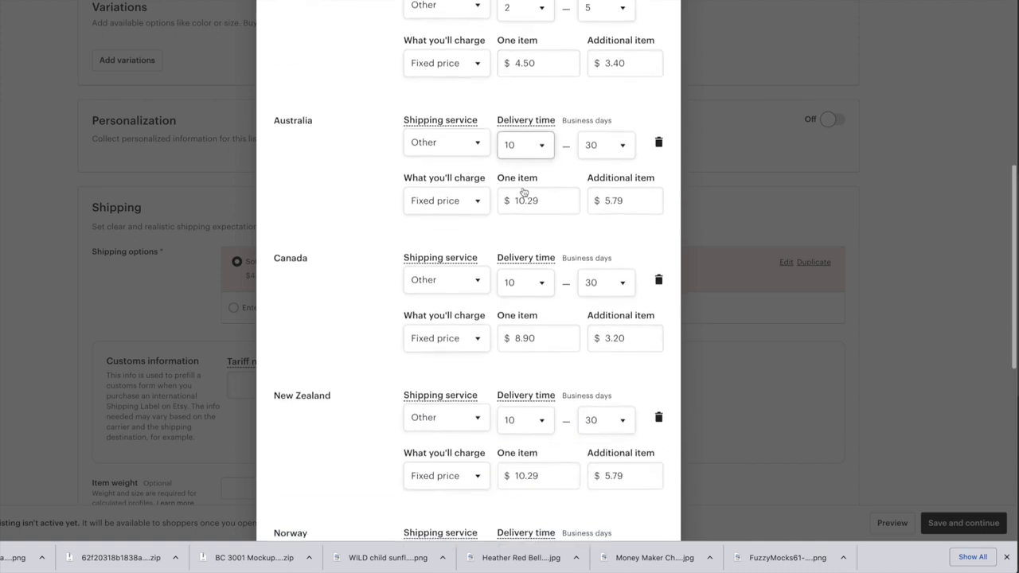
scroll(523, 191, down, 6)
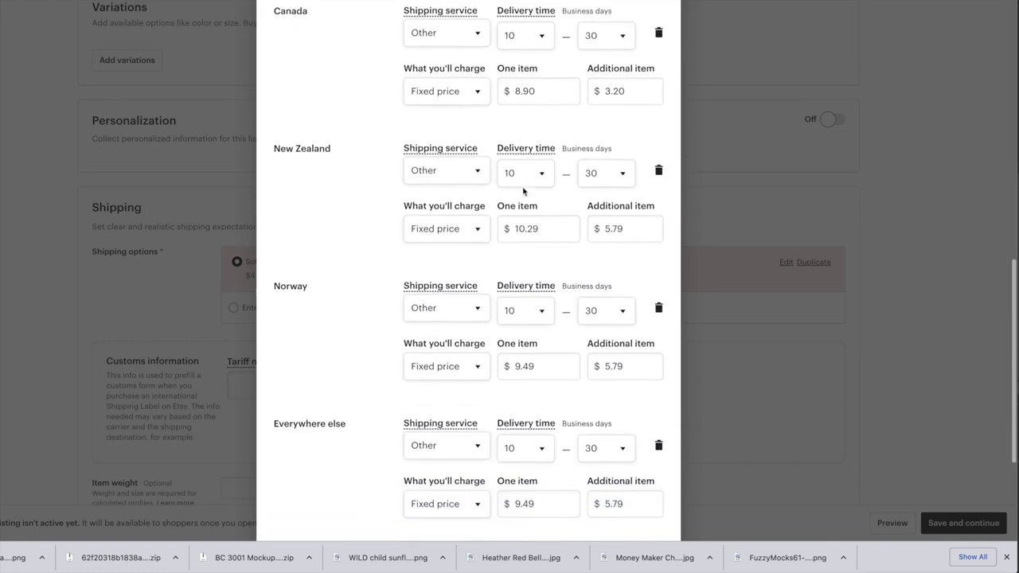
scroll(523, 191, down, 3)
scroll(523, 189, up, 9)
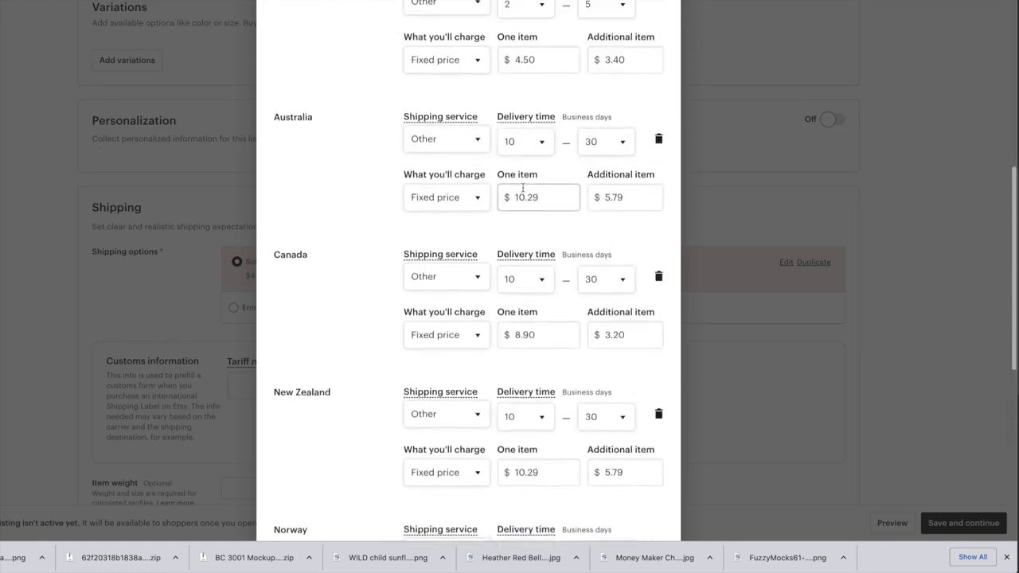
Remove Australia, Canada, New Zealand, Norway and Everywhere else from standard shipping, leaving only the United States, and save the profile
scroll(523, 188, up, 1)
click(659, 176)
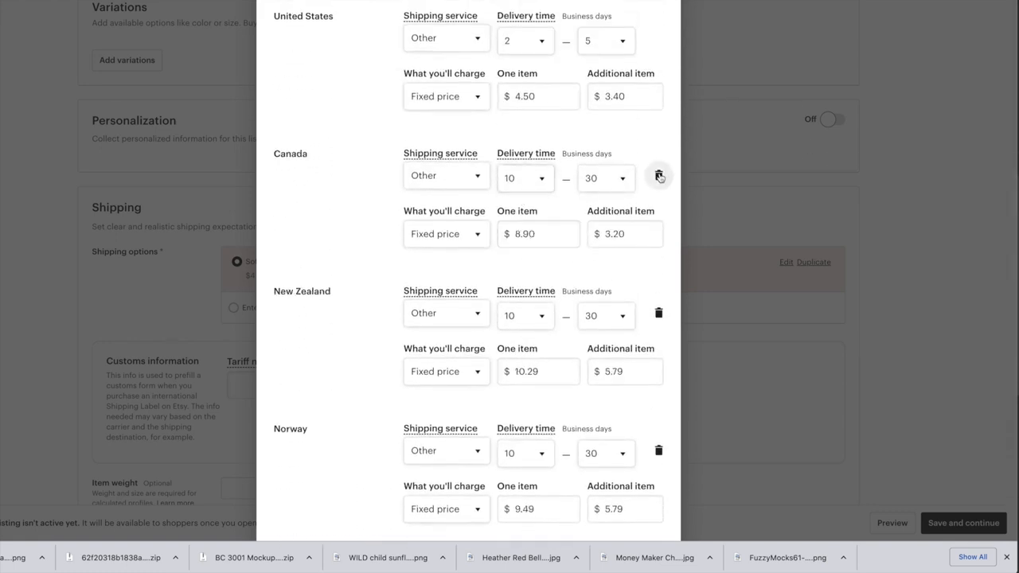
click(659, 176)
click(659, 176)
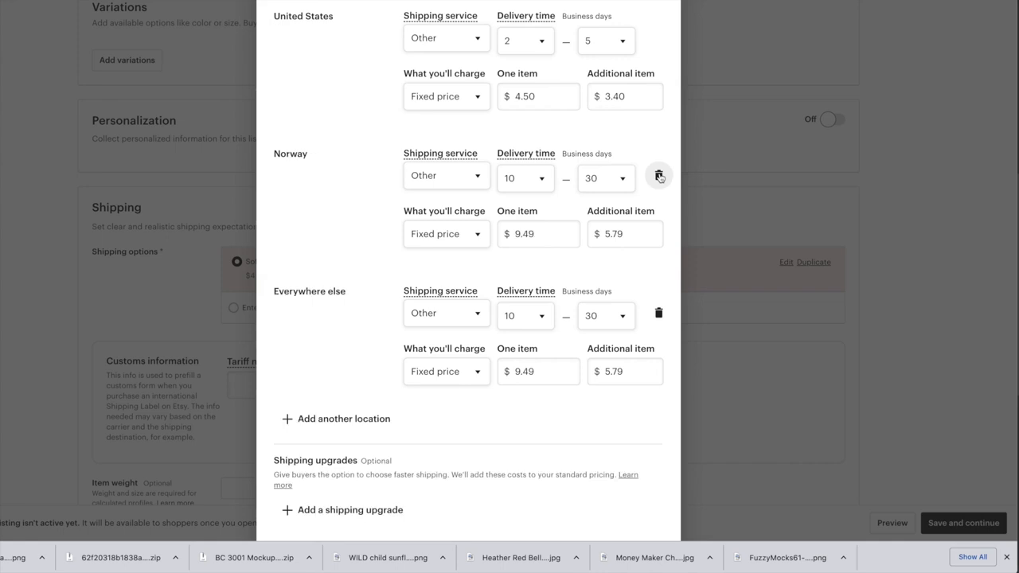
click(659, 176)
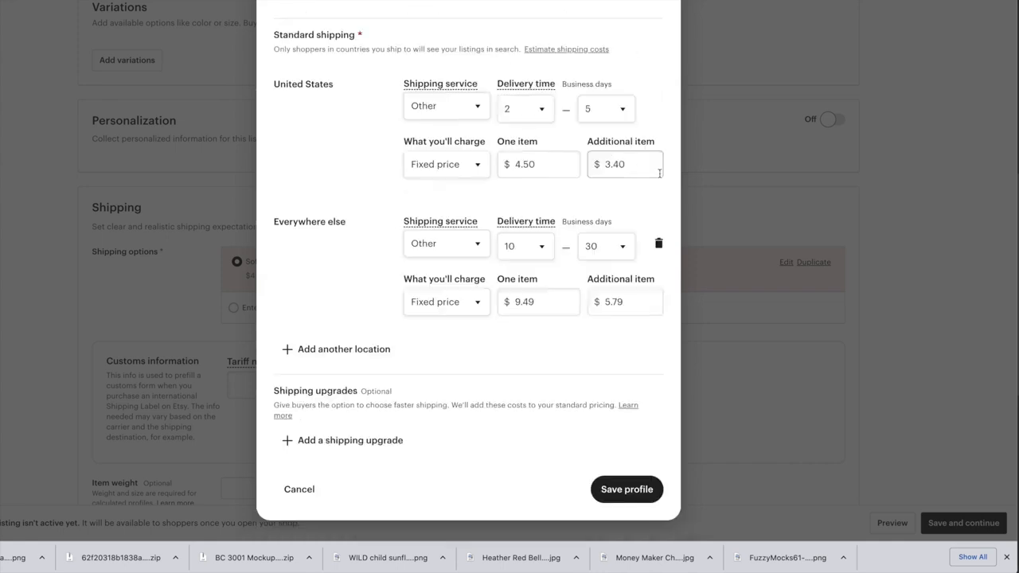
click(658, 246)
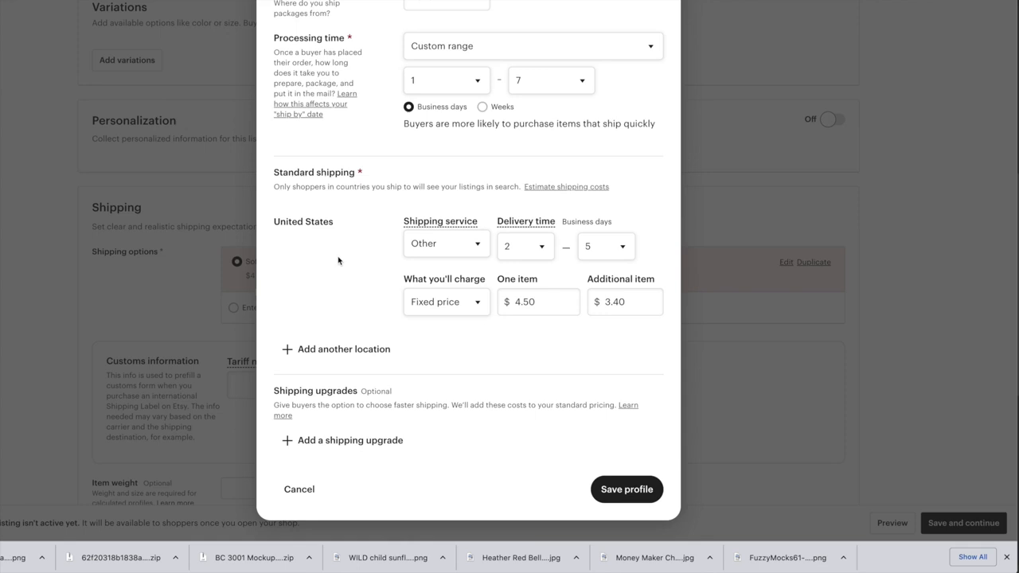
click(627, 490)
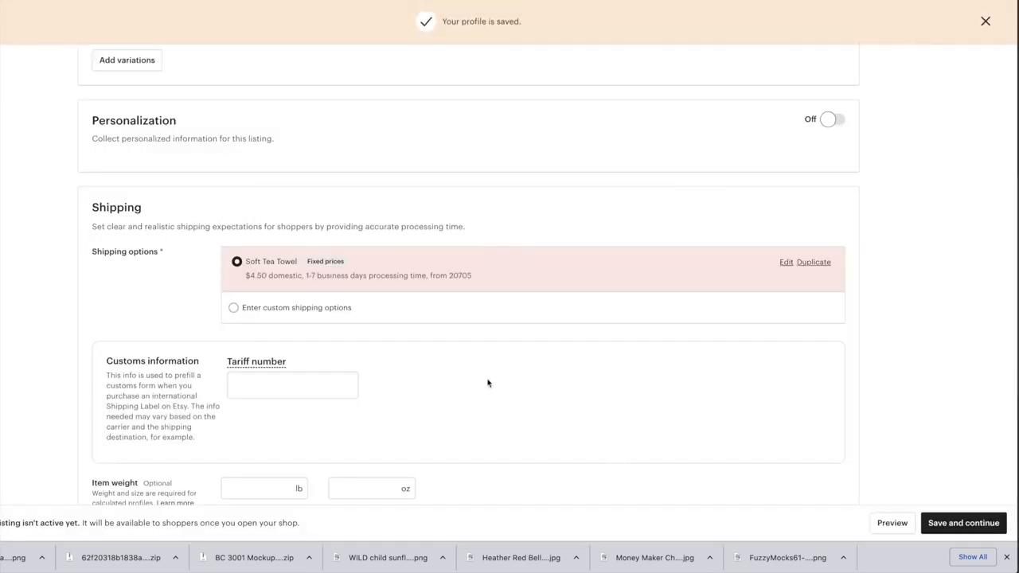
Create and apply a custom policy that accepts neither returns nor exchanges, and save the tea towel listing
scroll(488, 383, down, 3)
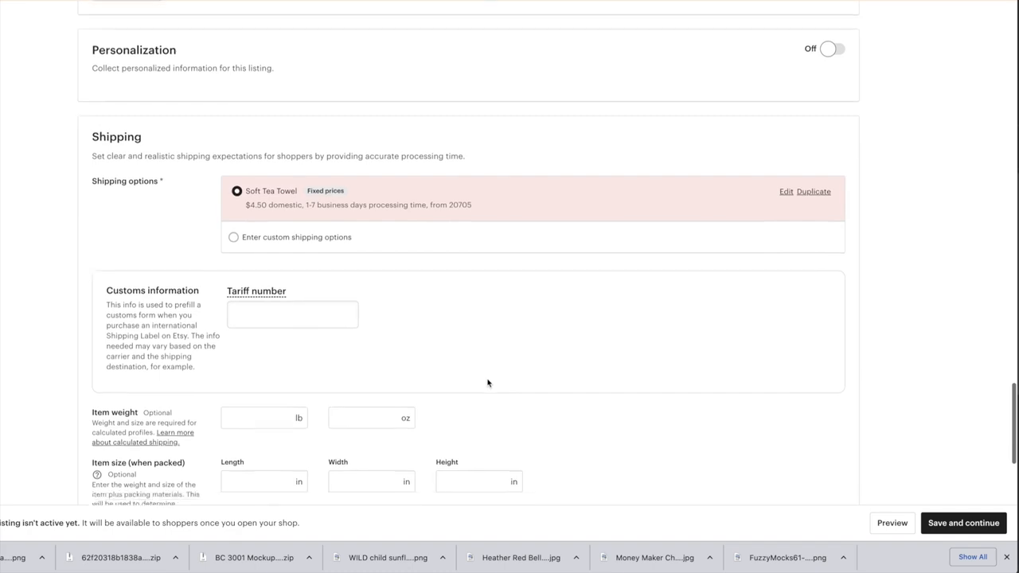
scroll(488, 383, down, 3)
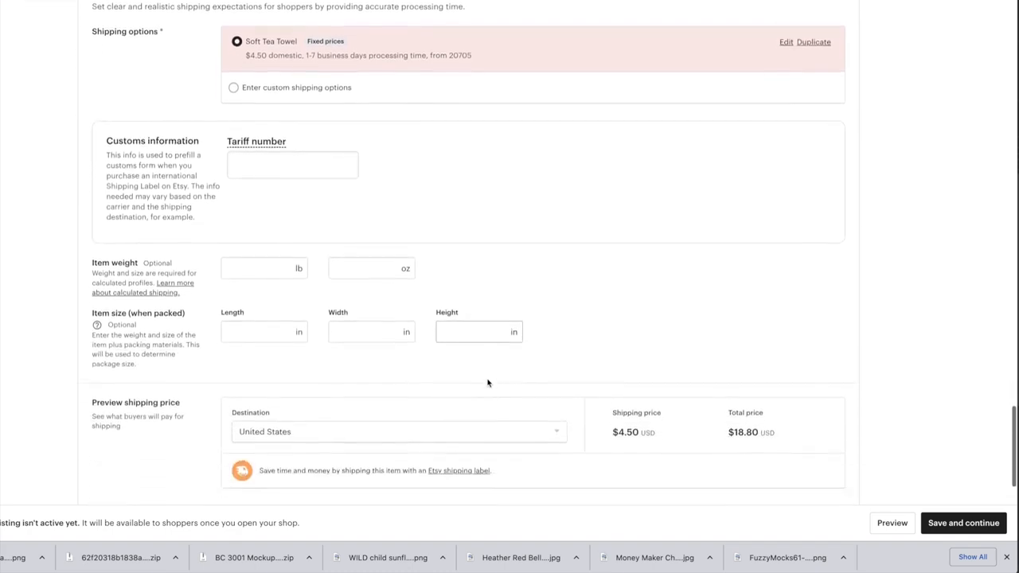
scroll(488, 383, down, 5)
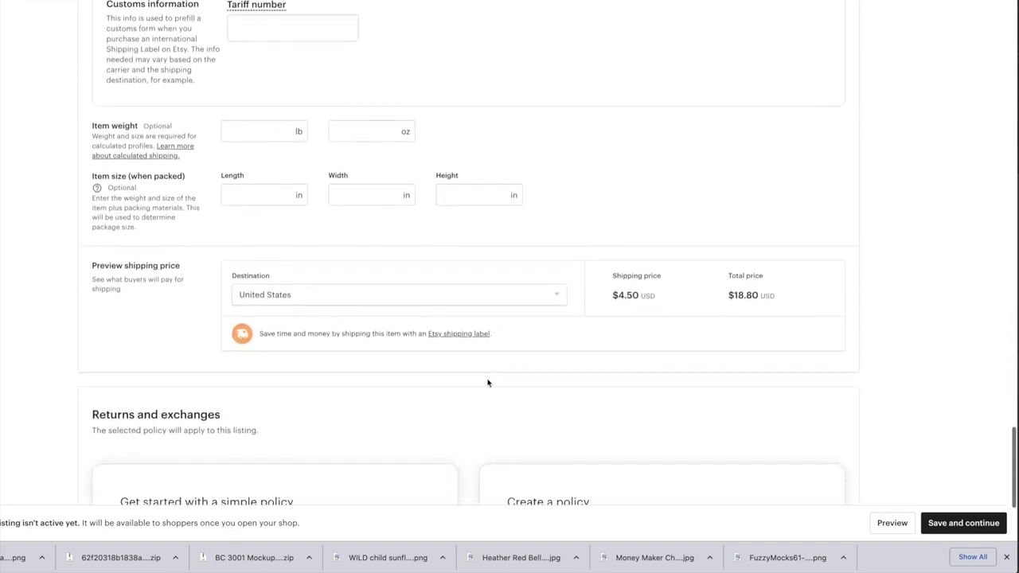
scroll(489, 383, down, 2)
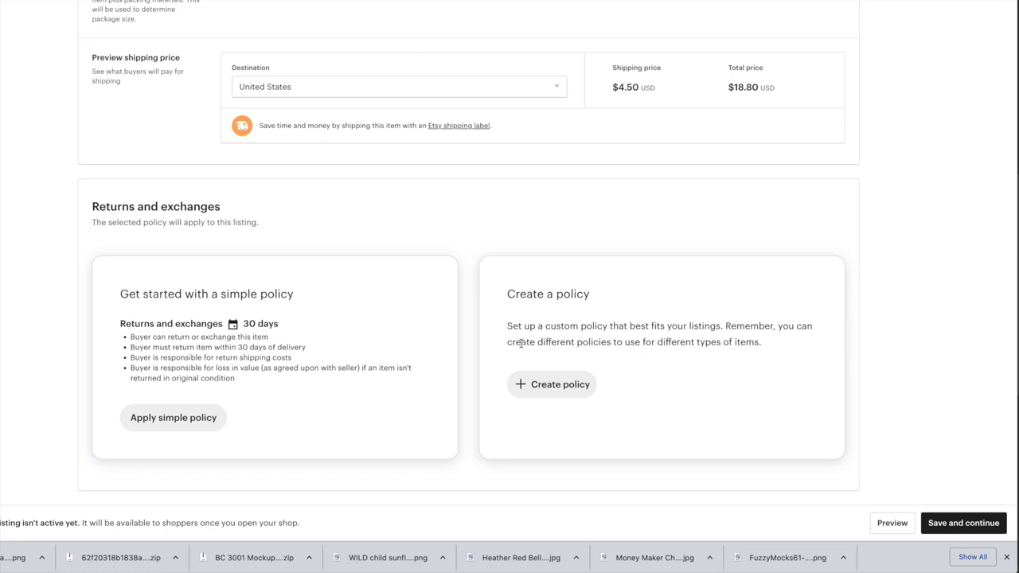
click(556, 387)
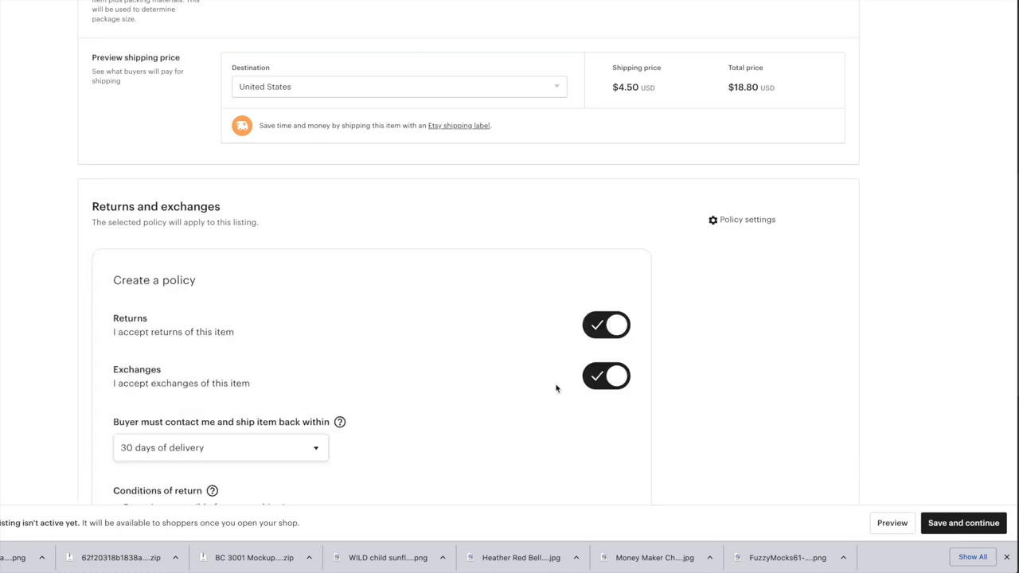
scroll(516, 381, down, 2)
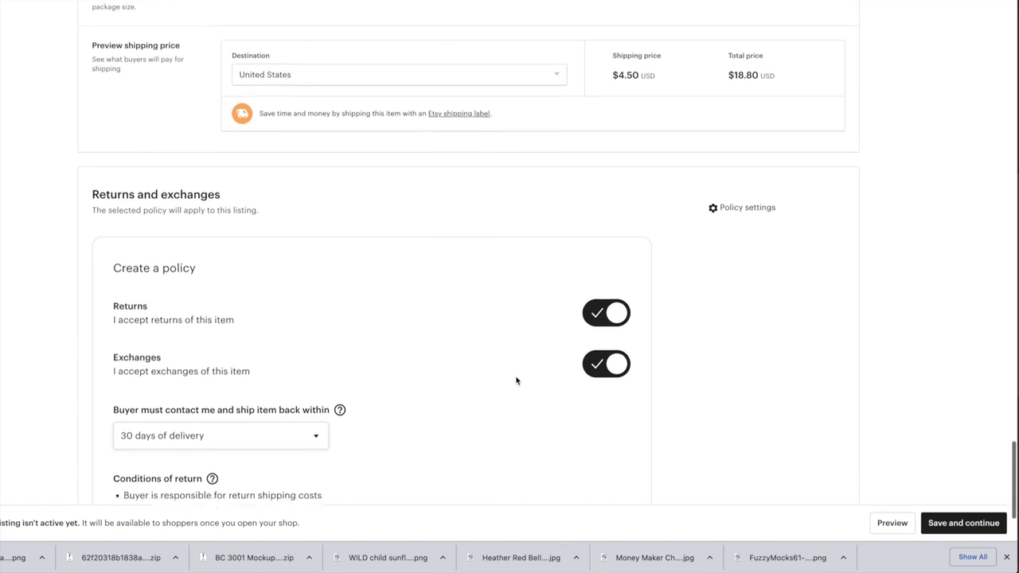
scroll(516, 381, down, 1)
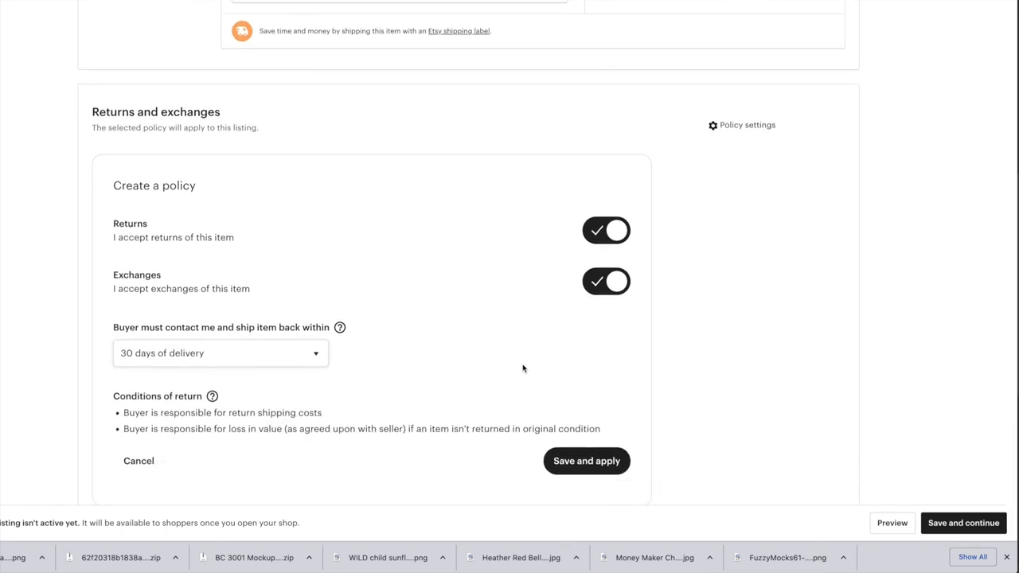
click(612, 233)
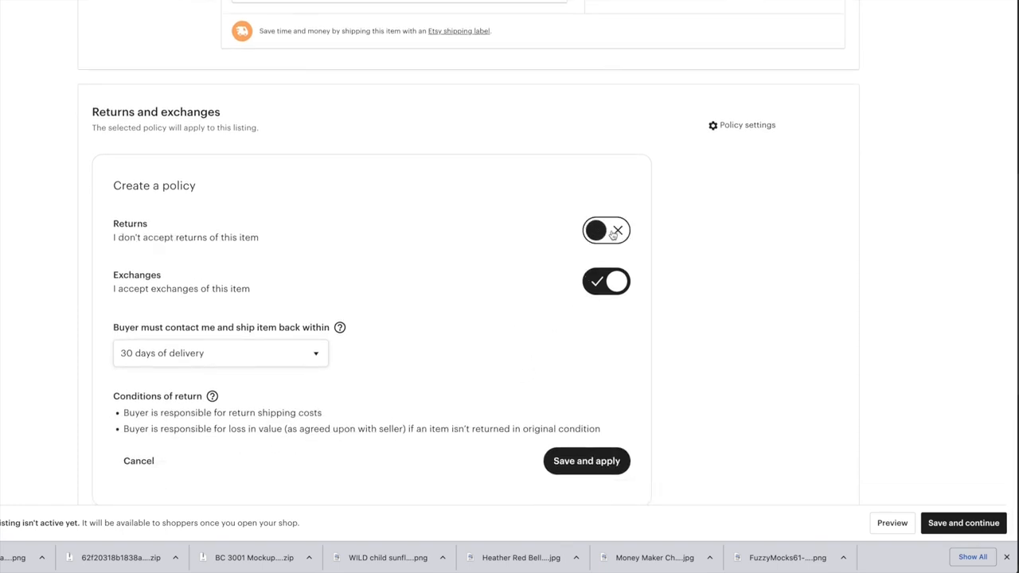
click(614, 288)
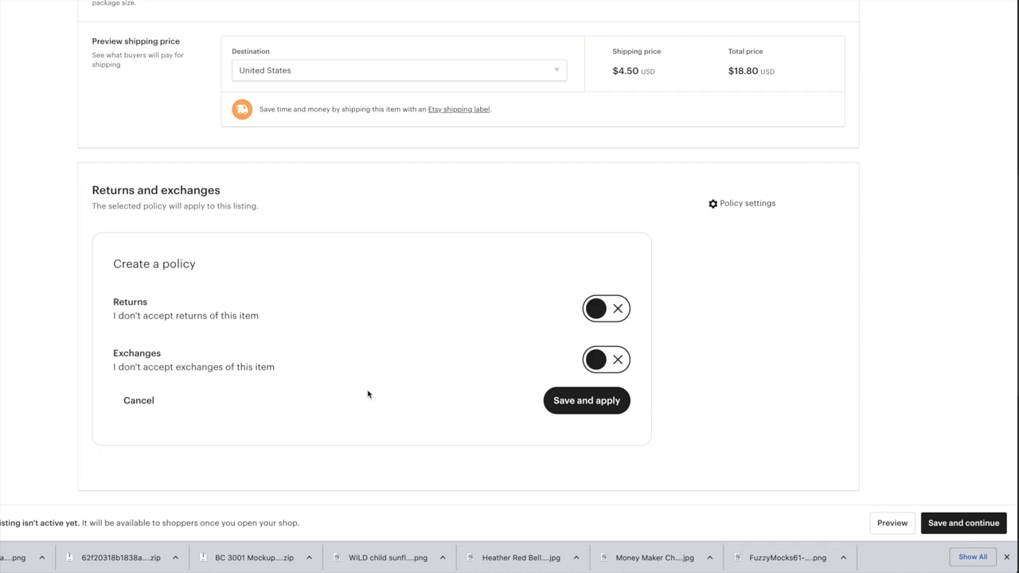
click(584, 401)
scroll(447, 411, down, 1)
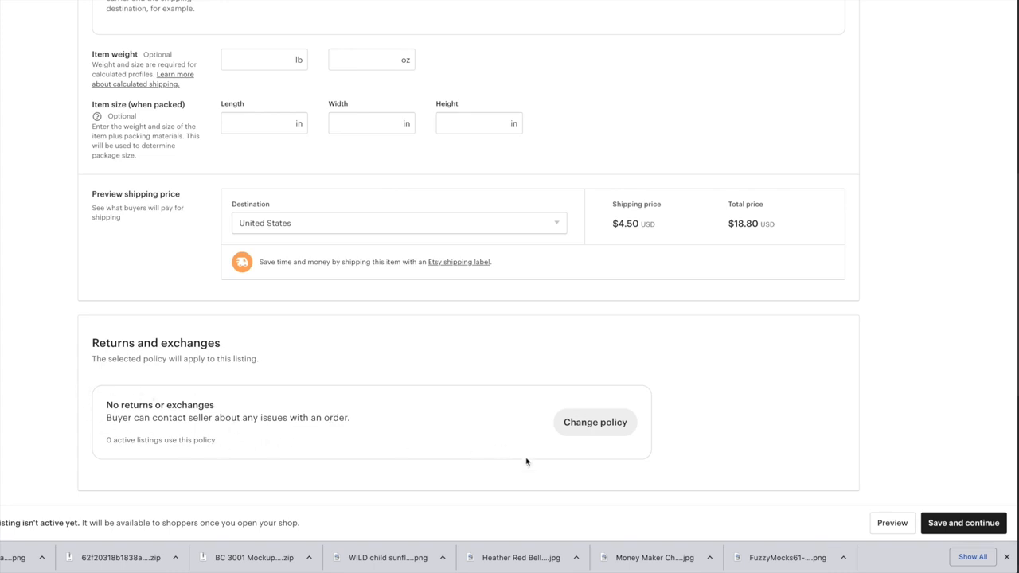
scroll(526, 462, down, 1)
click(960, 524)
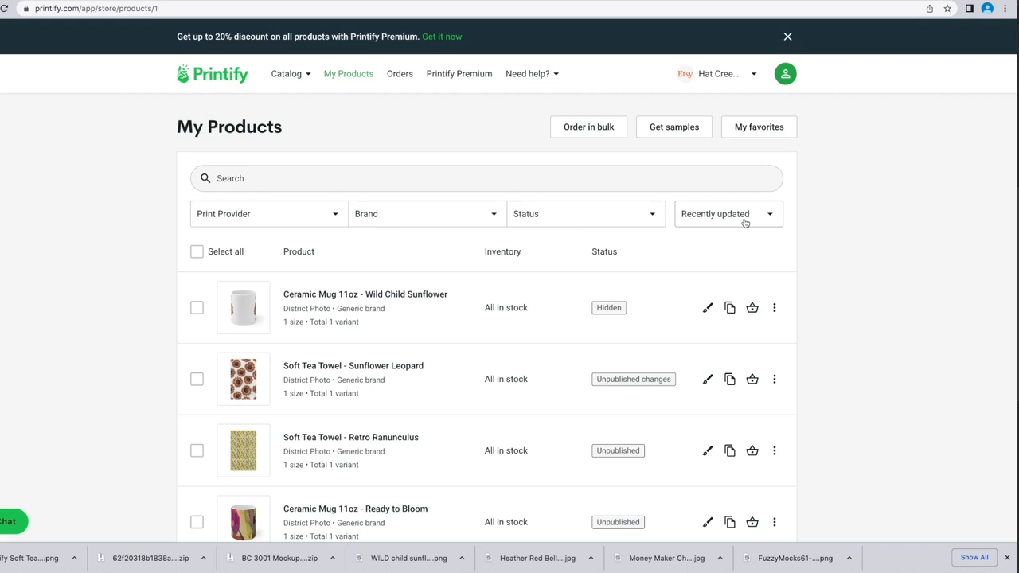
In Printify, switch to the connected Shopify store and open its Soft Tea Towel - Sunflower Leopard product
click(754, 75)
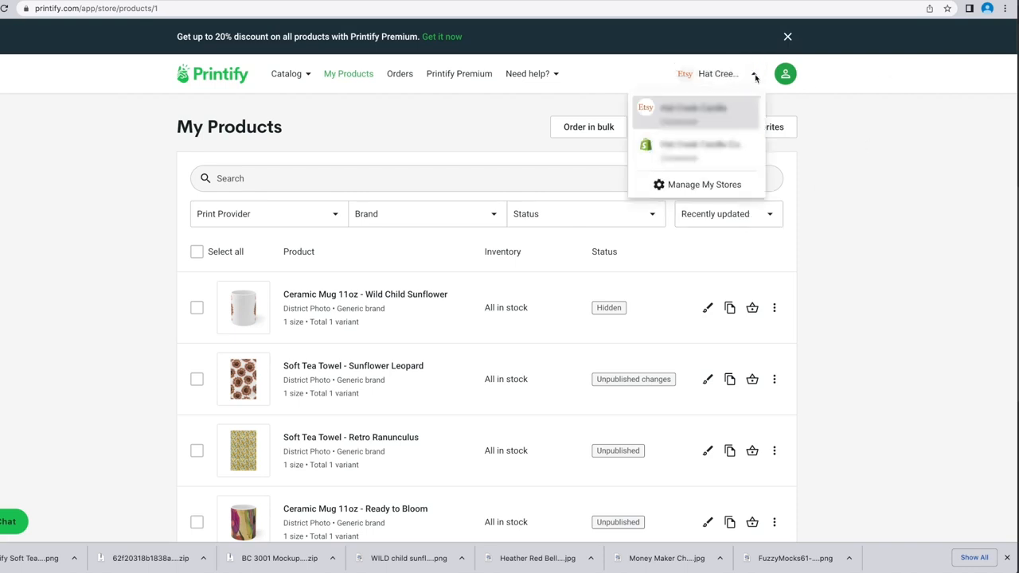
click(724, 146)
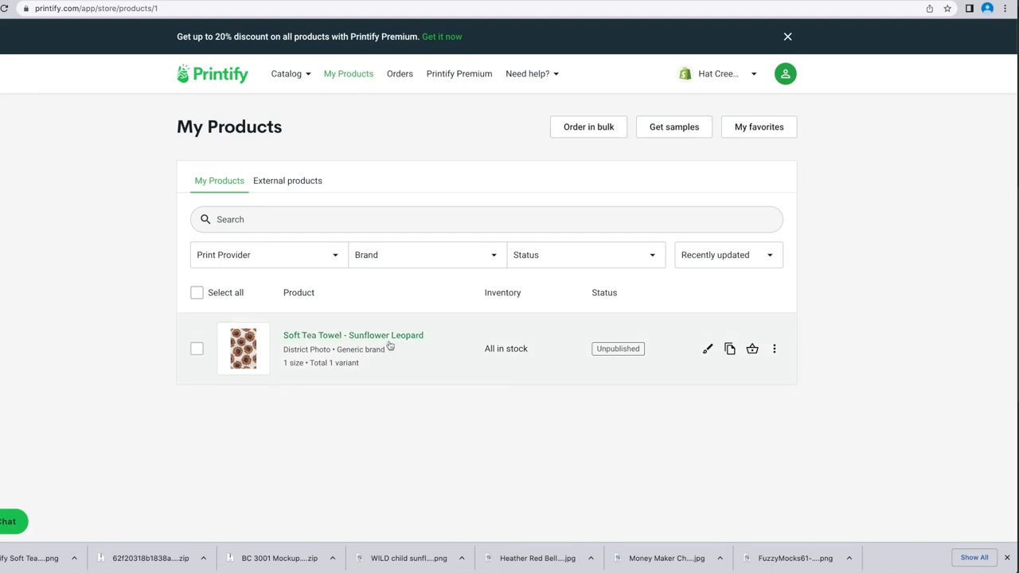
click(362, 338)
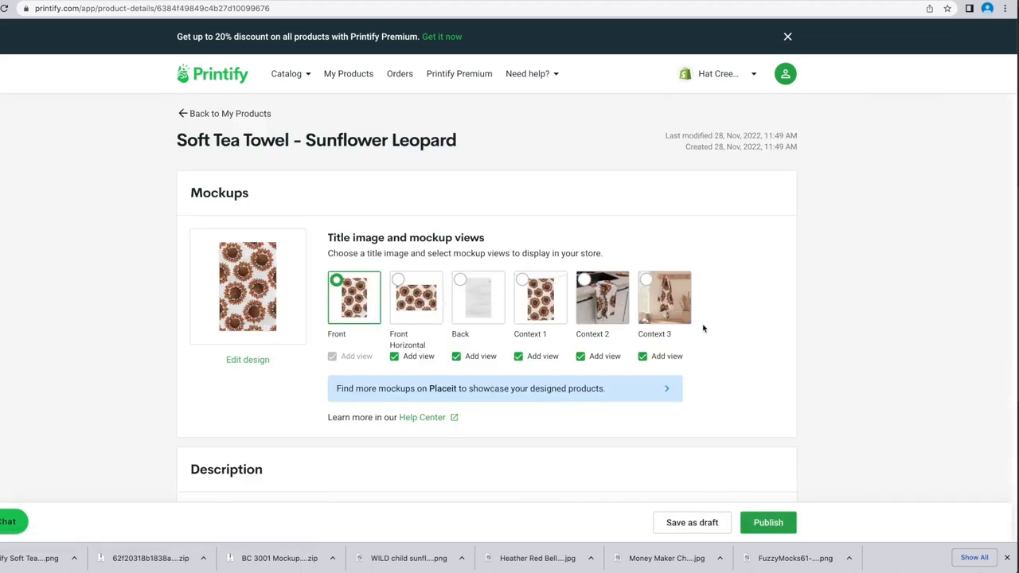
Enable Hide in store in the tea towel's store details for Shopify
scroll(673, 334, down, 1)
scroll(673, 334, down, 5)
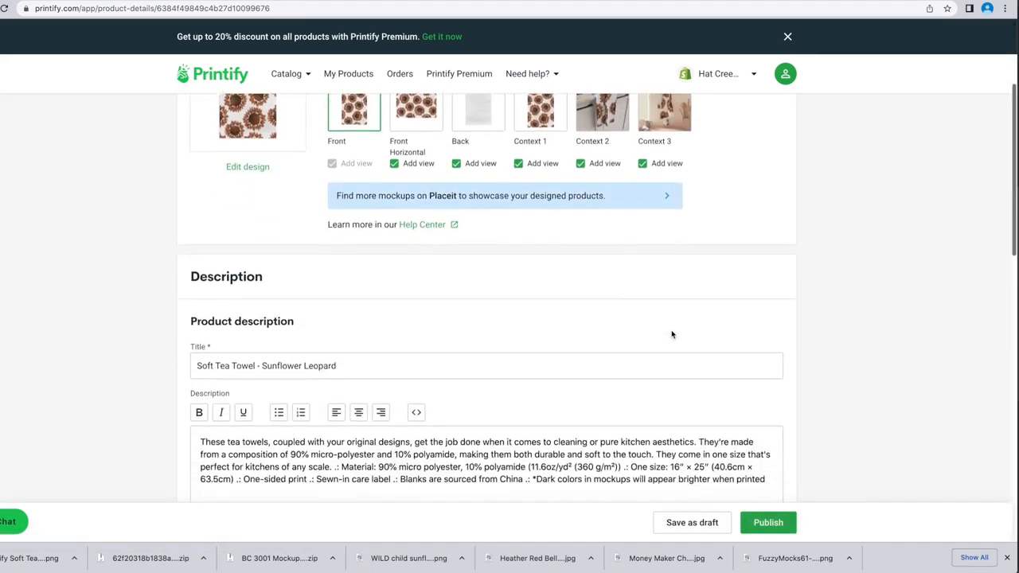
scroll(671, 330, down, 3)
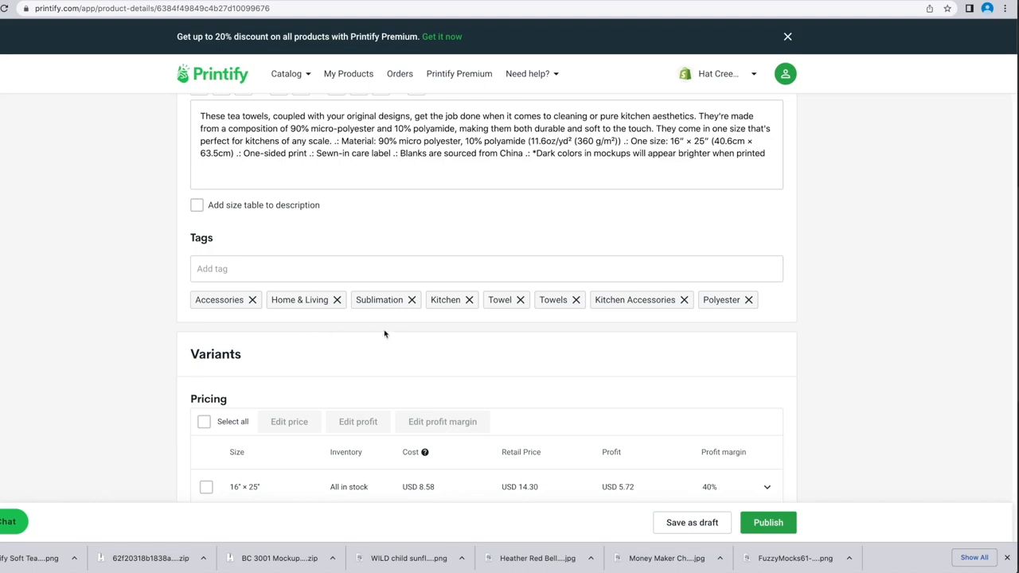
scroll(385, 334, down, 2)
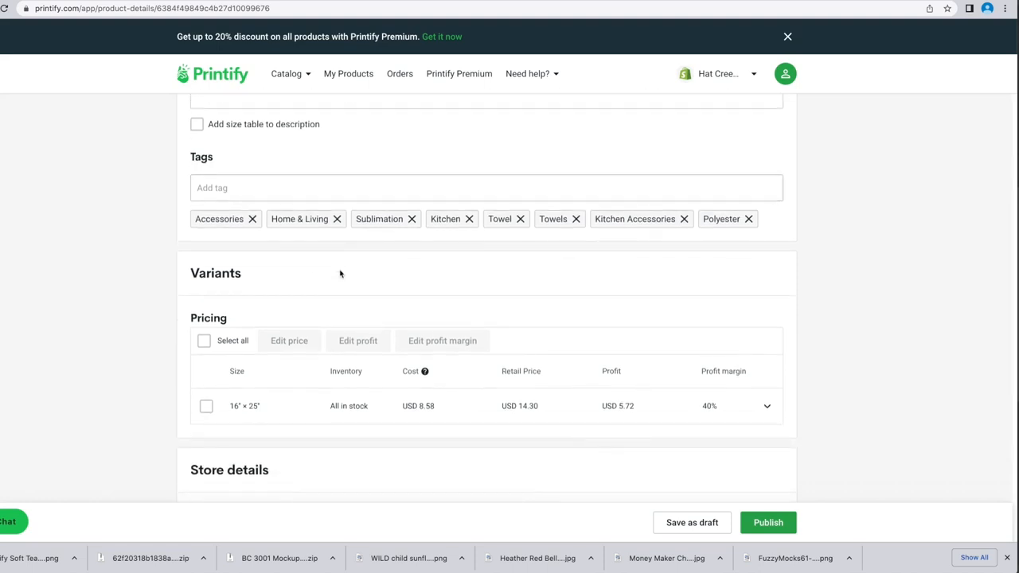
scroll(343, 276, down, 2)
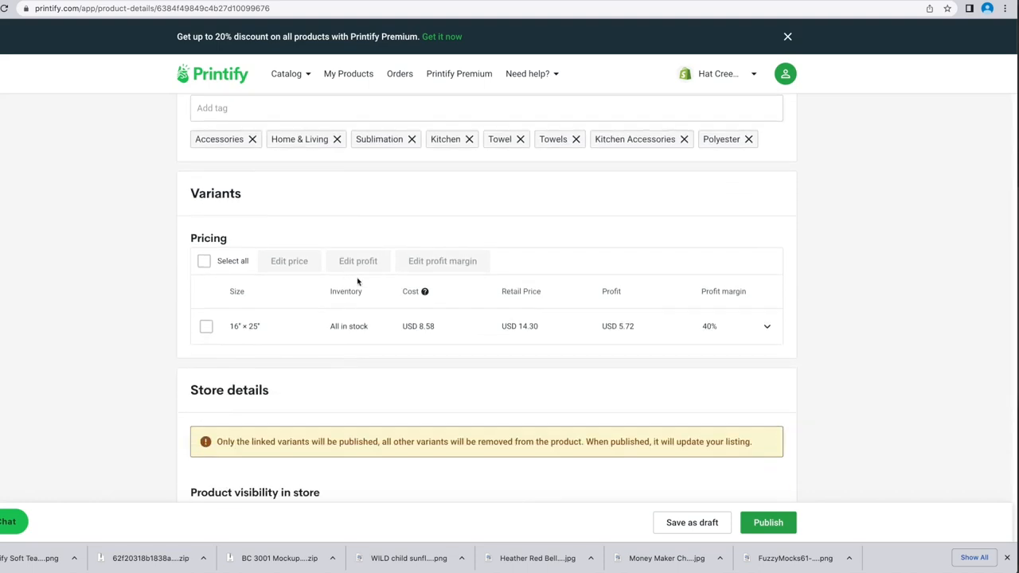
scroll(367, 283, down, 2)
scroll(446, 305, down, 4)
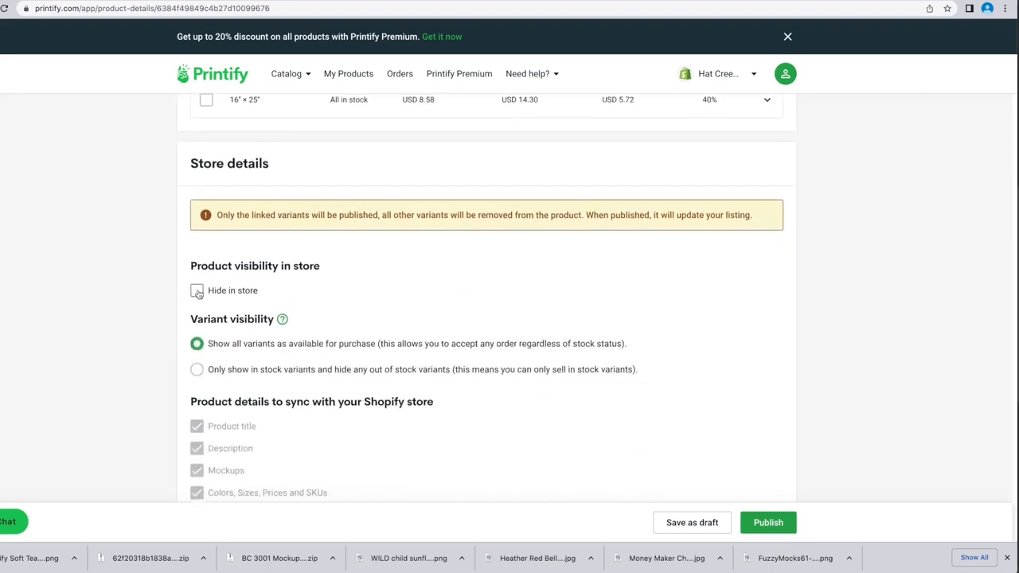
click(197, 291)
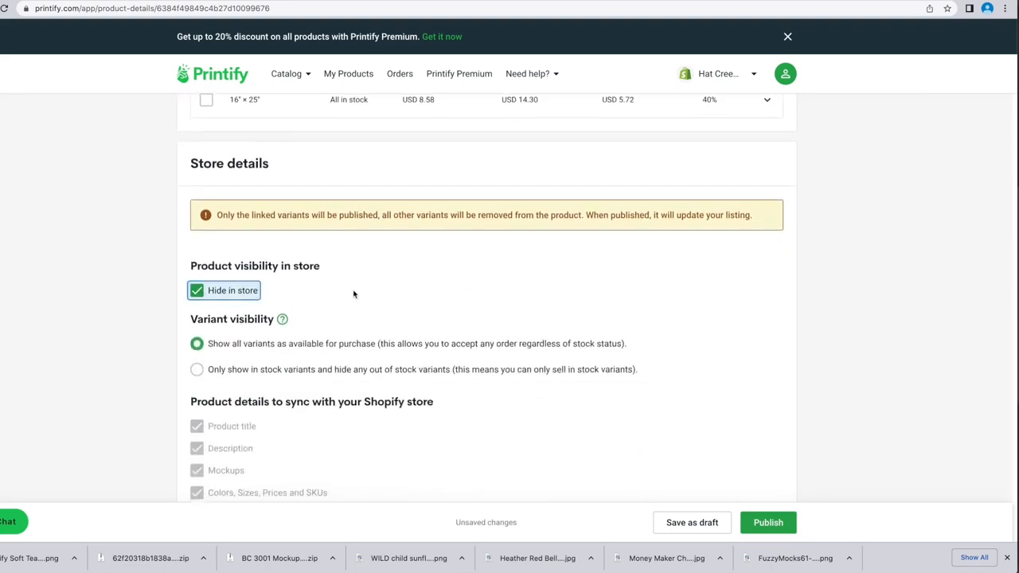
Add the tea towel to the Artisan Kitchen Tea Towels Shopify collection and publish it to the store
scroll(389, 295, down, 1)
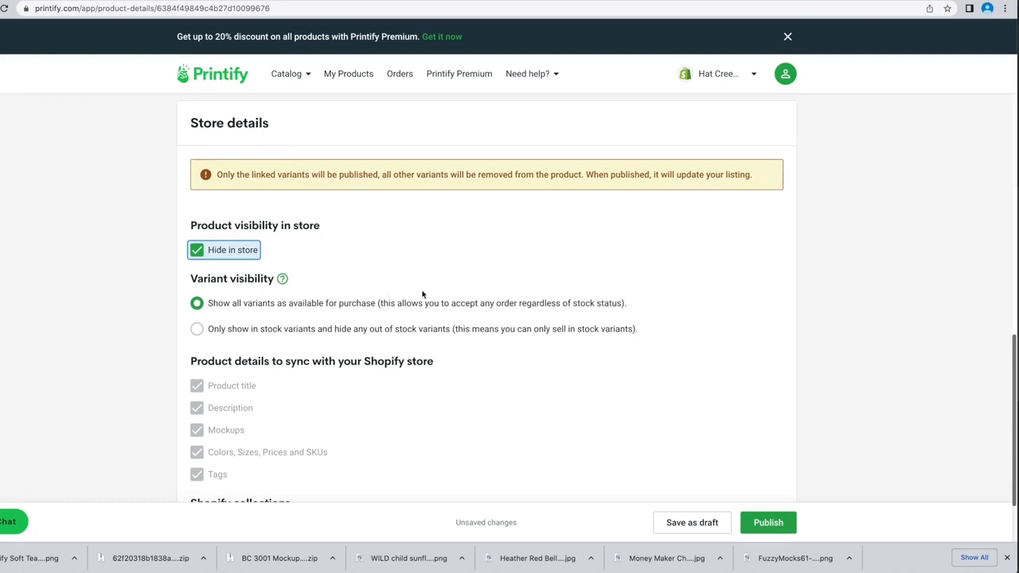
scroll(423, 294, down, 3)
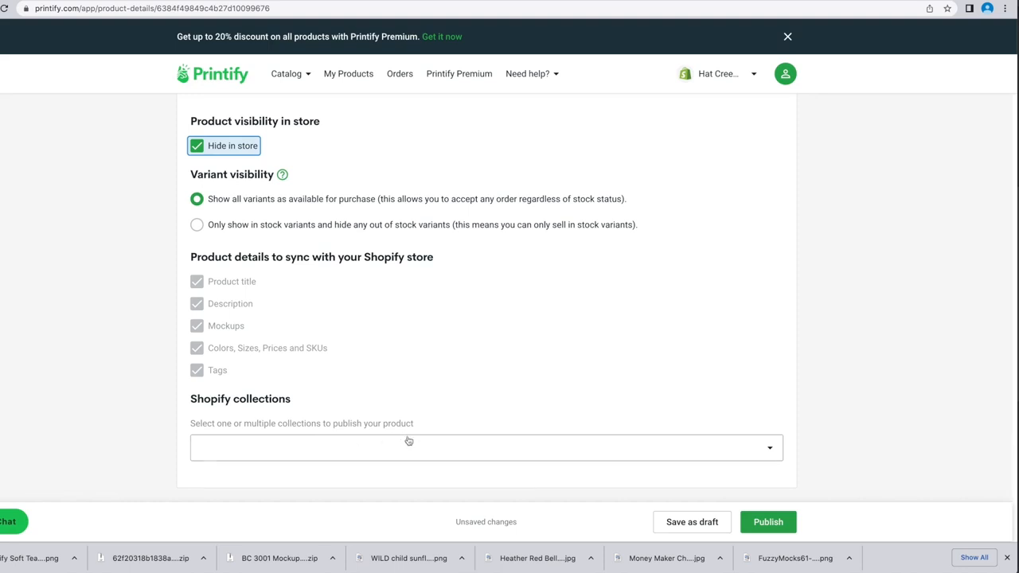
click(772, 452)
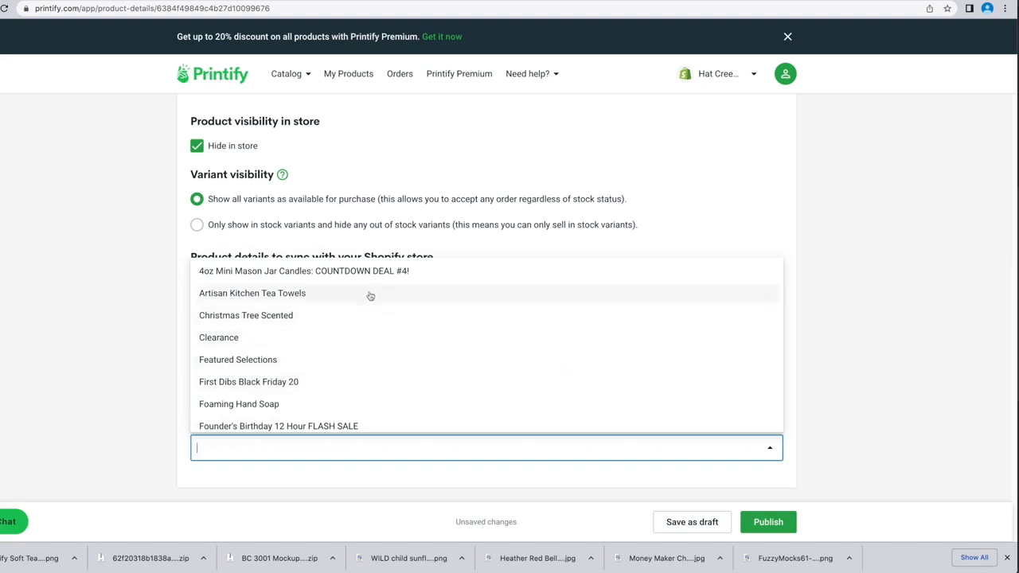
click(287, 295)
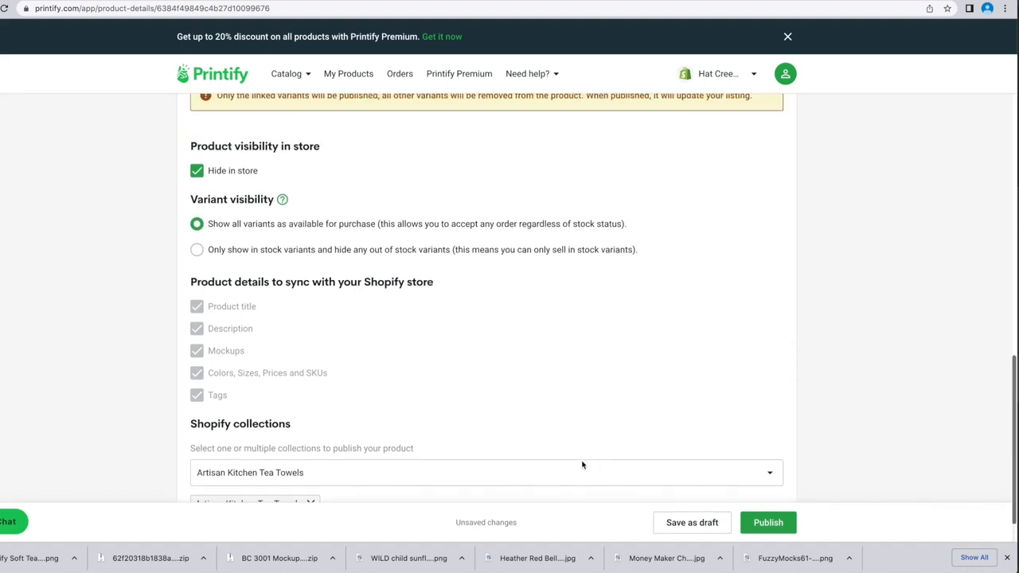
click(769, 523)
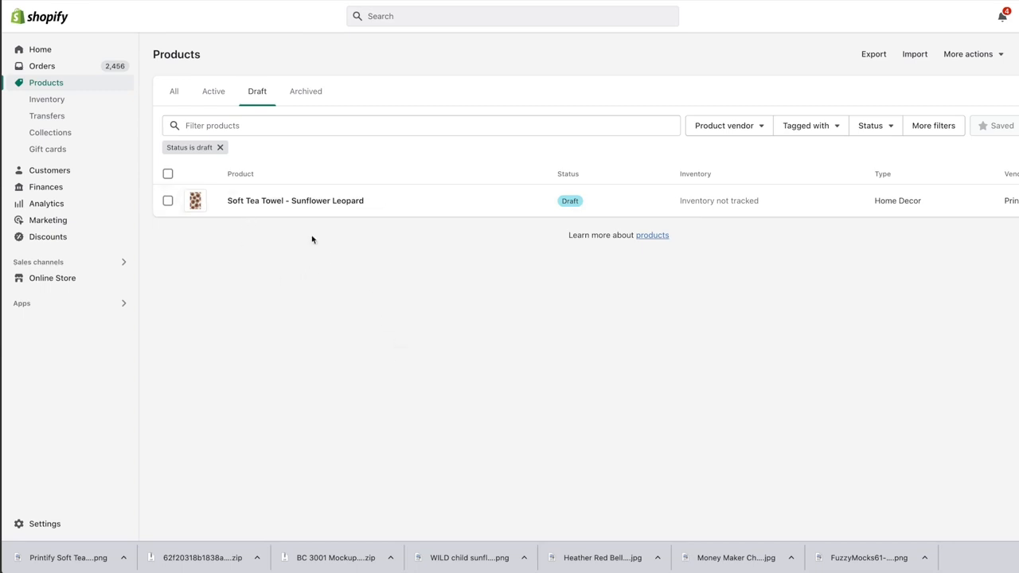
In Shopify, open the draft Soft Tea Towel - Sunflower Leopard product and review its description, media, organization, options and variants
click(302, 203)
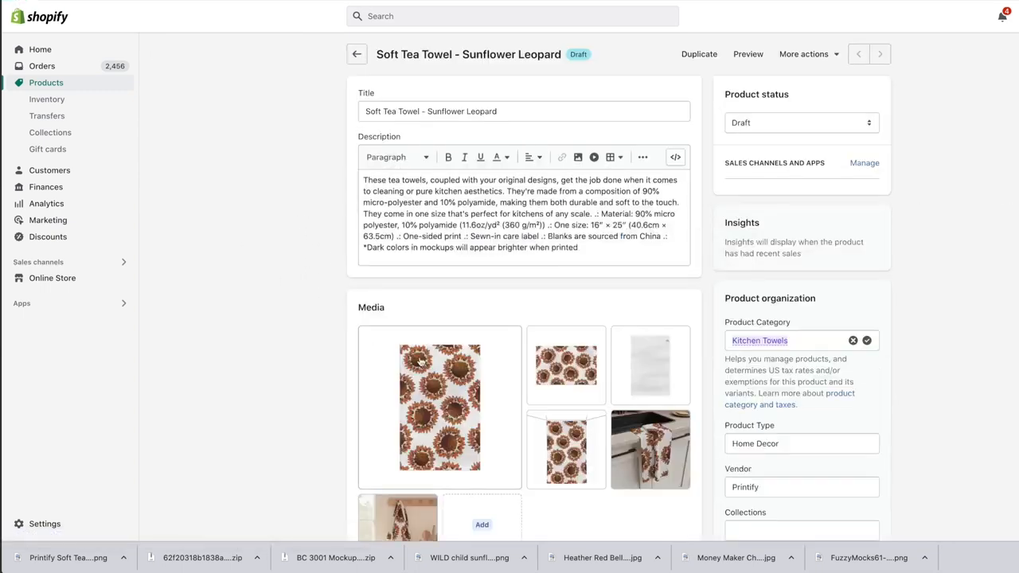
scroll(569, 334, down, 3)
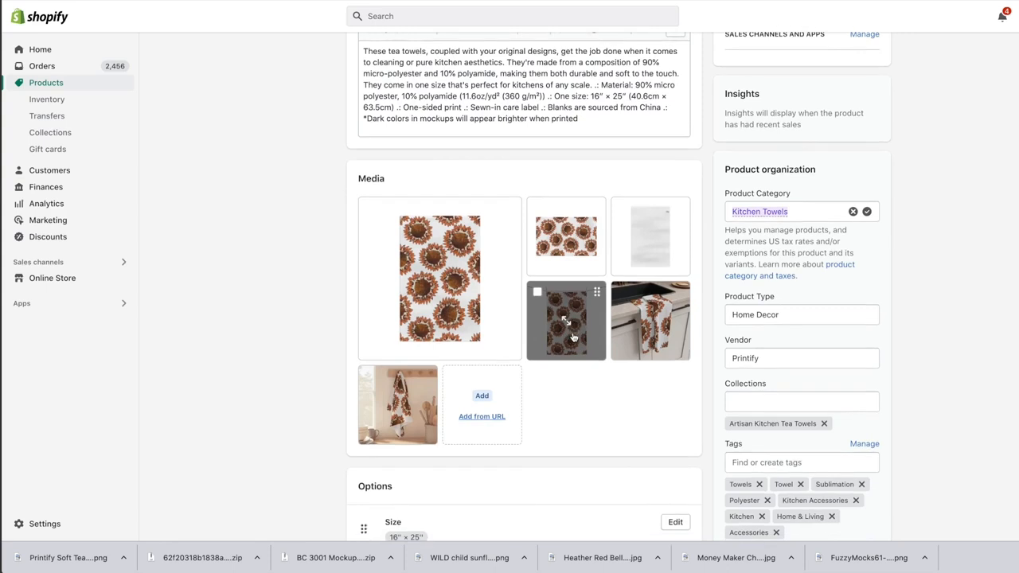
scroll(572, 337, up, 4)
scroll(572, 337, down, 2)
scroll(571, 337, down, 8)
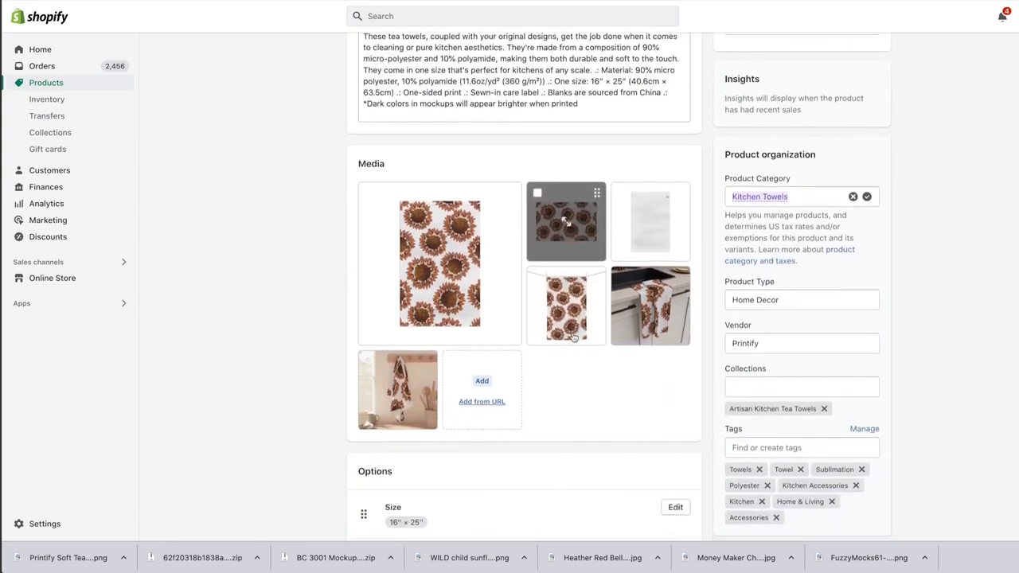
scroll(573, 337, down, 2)
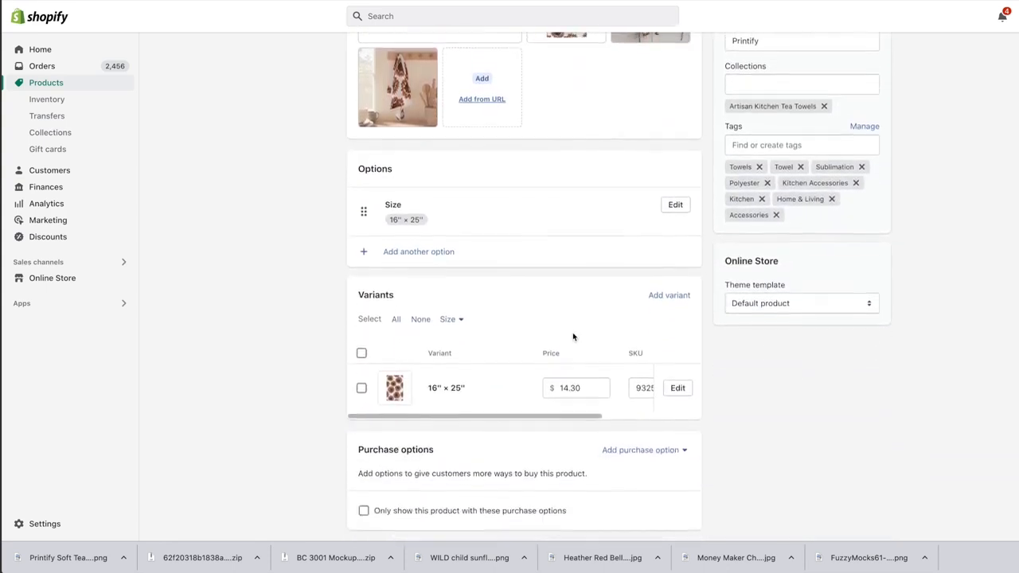
scroll(573, 337, down, 2)
scroll(573, 336, up, 12)
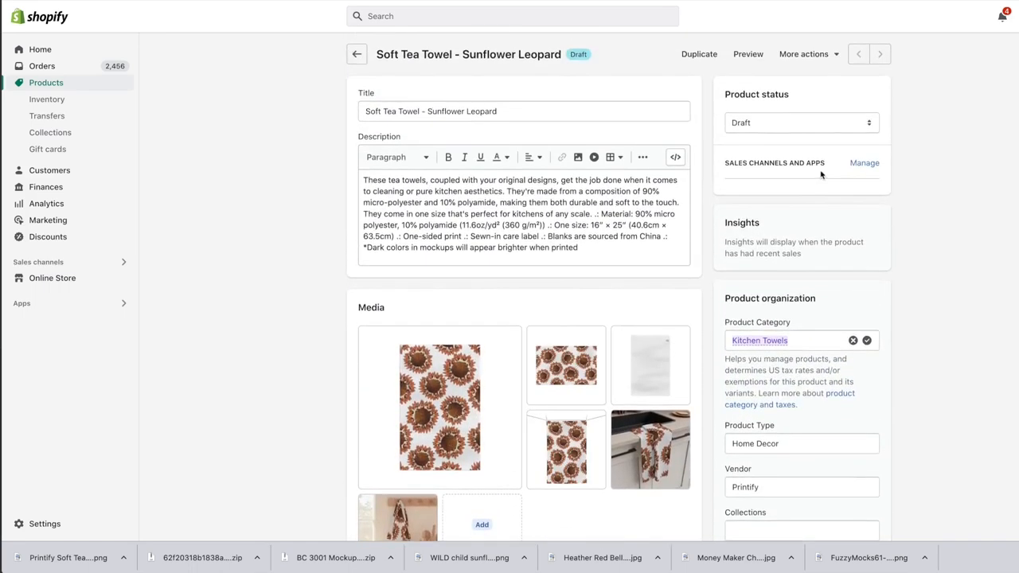
Set the tea towel's product status to Active, make it available on the Online Store sales channel, and save the product
click(848, 123)
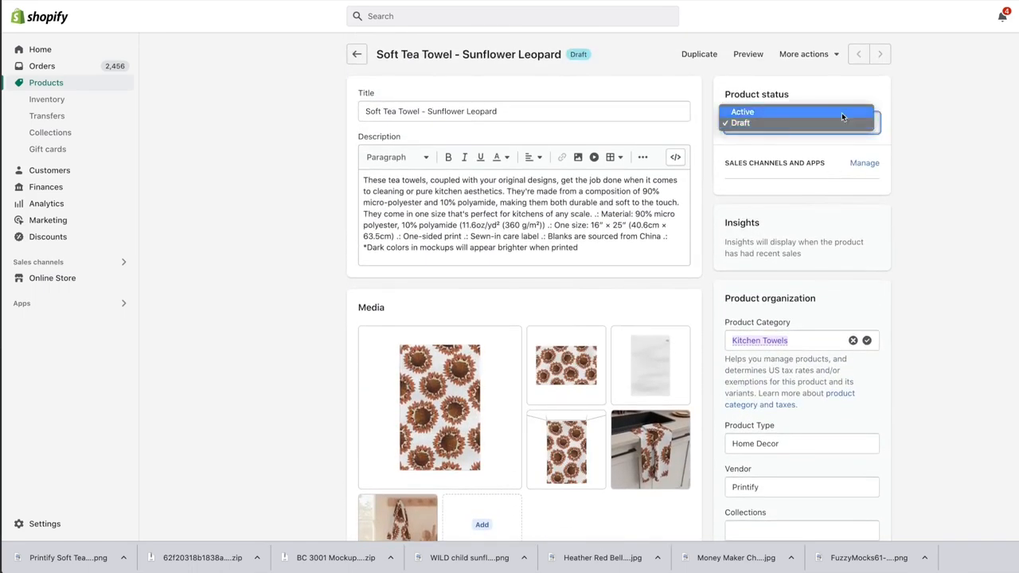
click(842, 112)
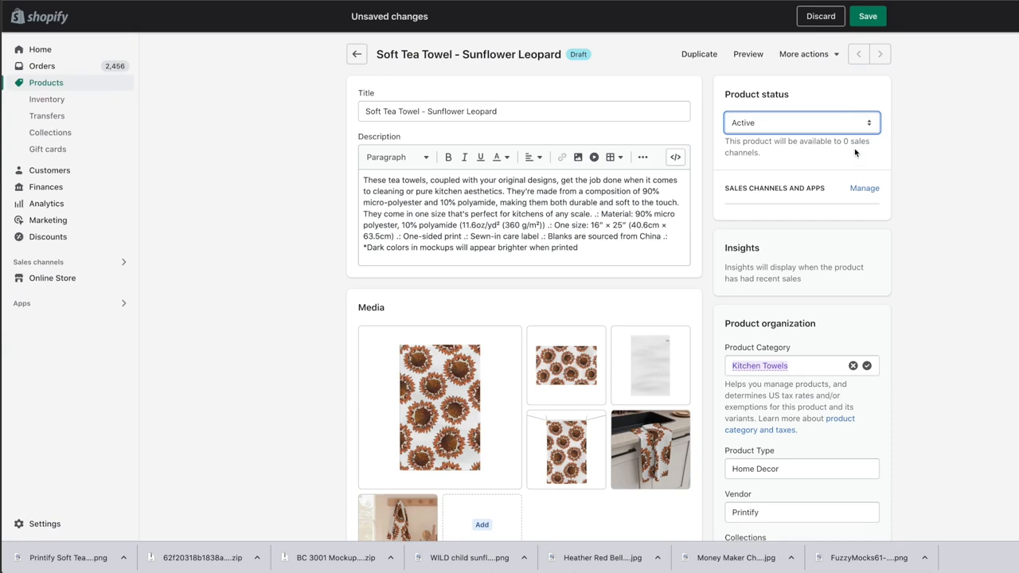
click(865, 190)
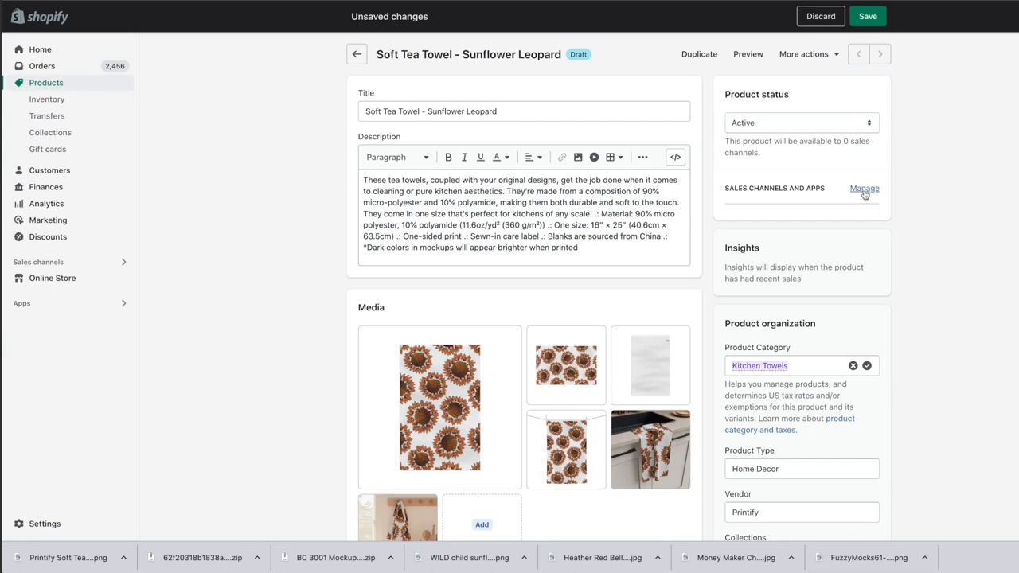
click(390, 273)
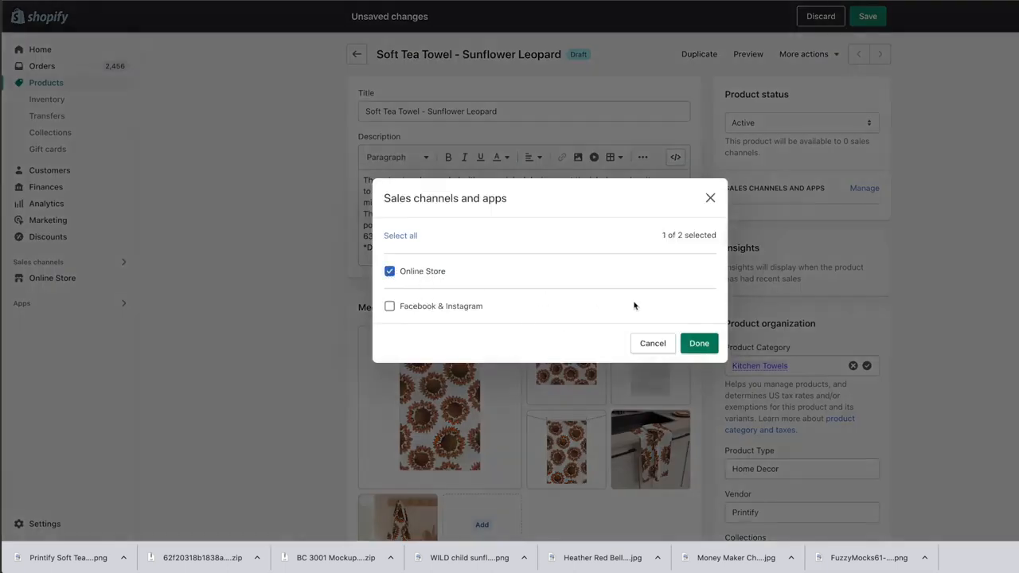
click(702, 344)
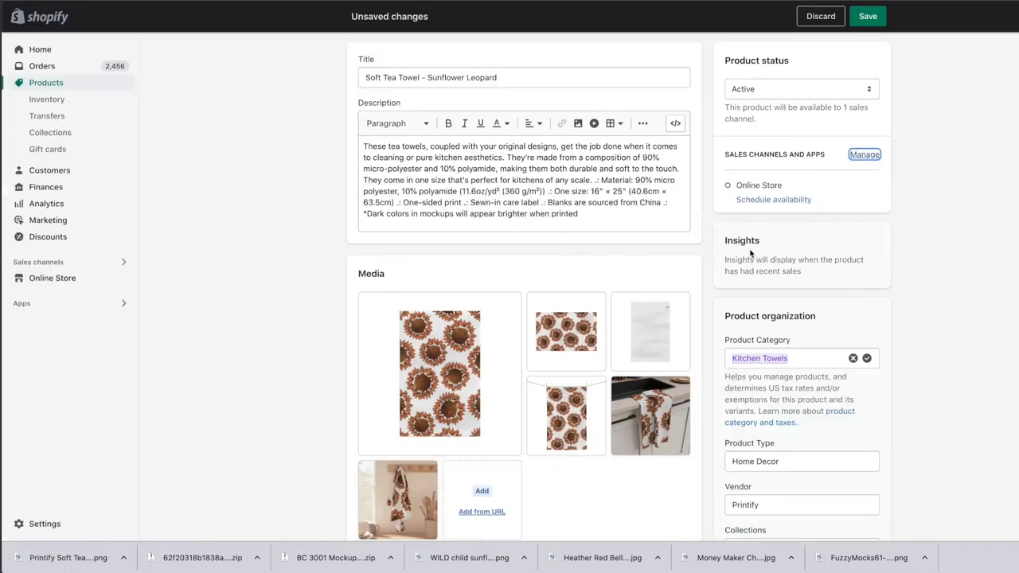
click(868, 16)
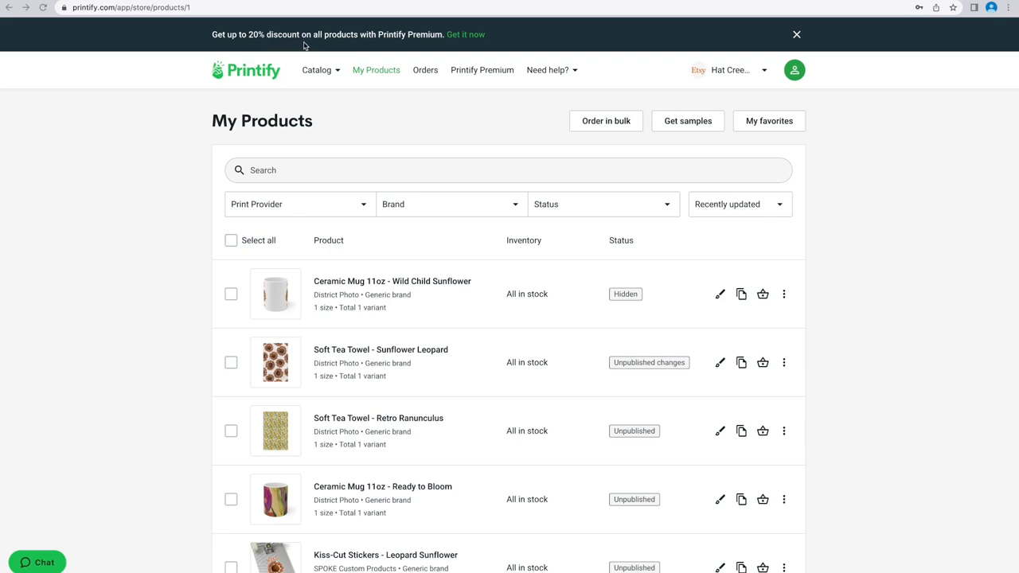
In Printify, open the Premium subscription offer and compare the monthly and yearly plan prices
click(469, 35)
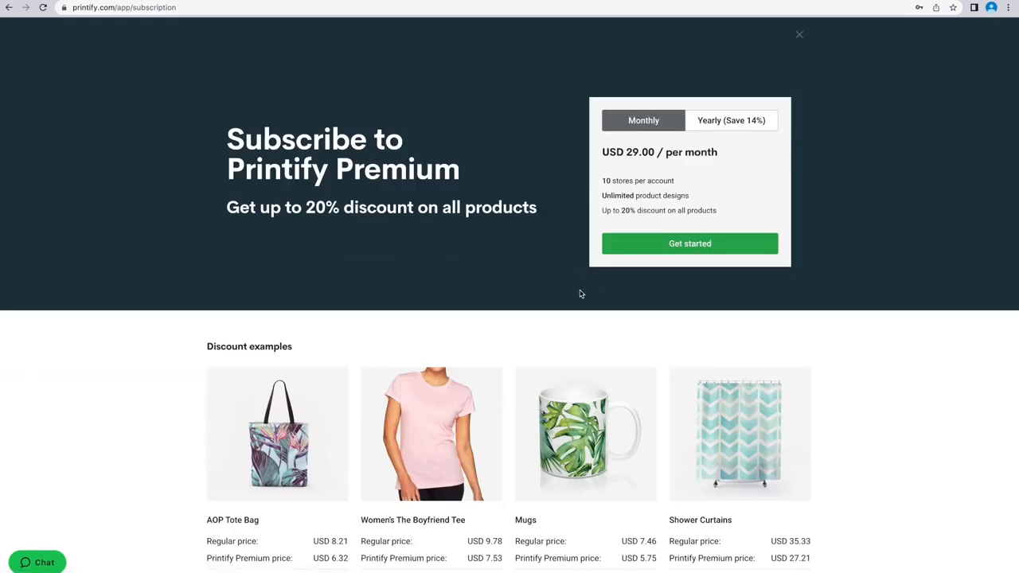
scroll(542, 294, down, 1)
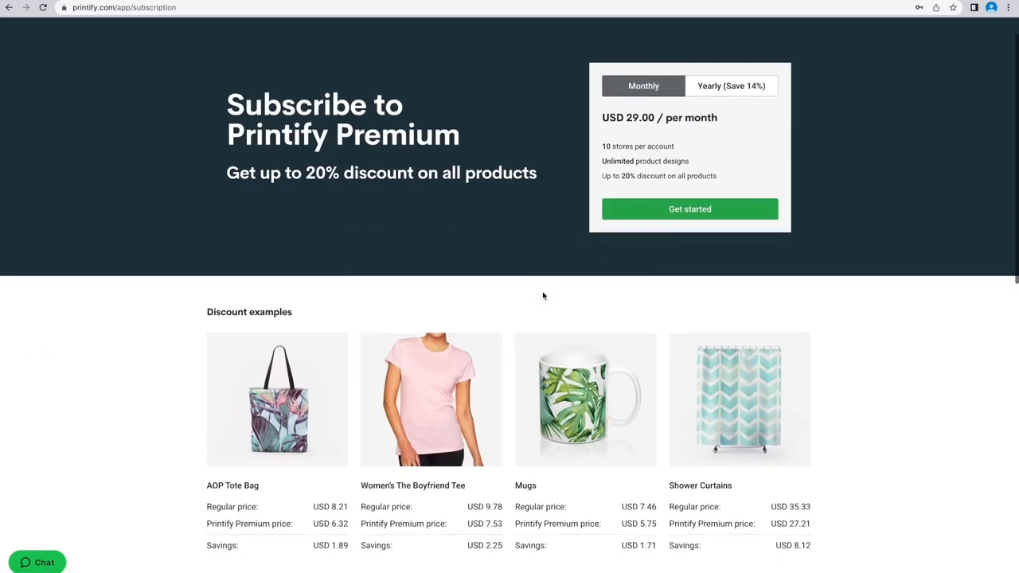
scroll(543, 295, up, 1)
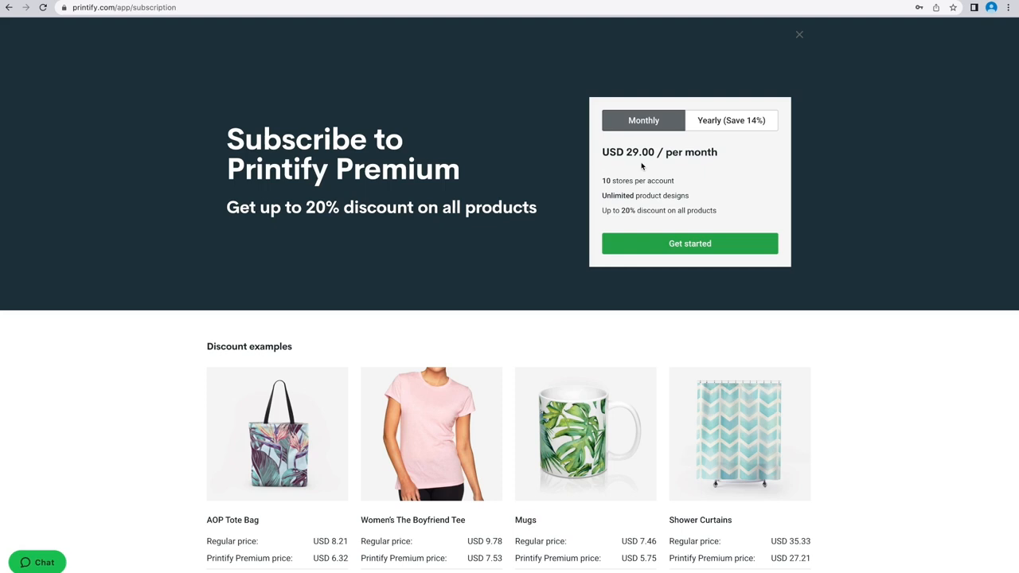
click(738, 125)
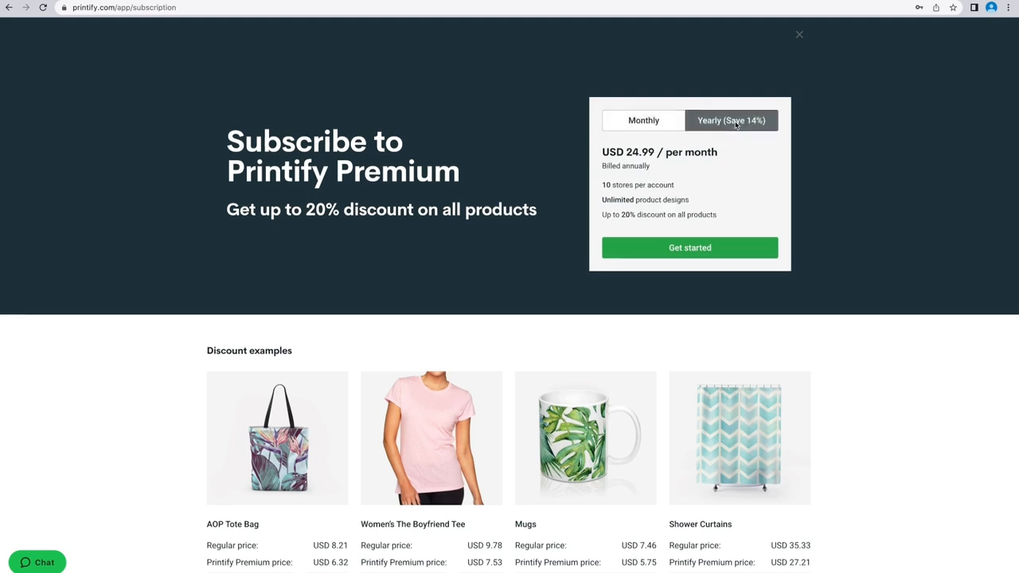
click(646, 123)
Examine the Printify Premium discount examples, savings by purchase volume and free sample credit information
scroll(556, 309, down, 5)
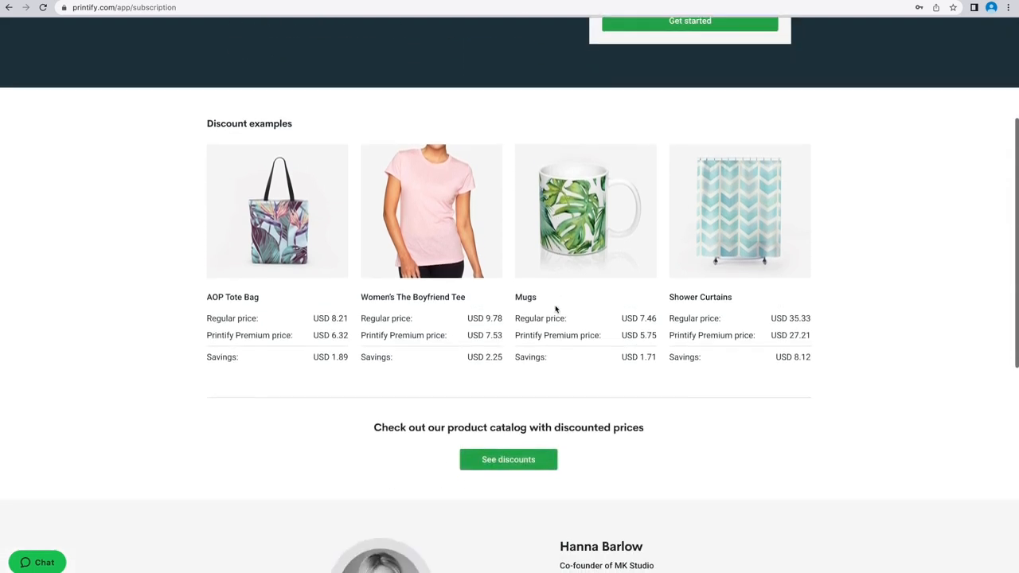
scroll(556, 309, up, 1)
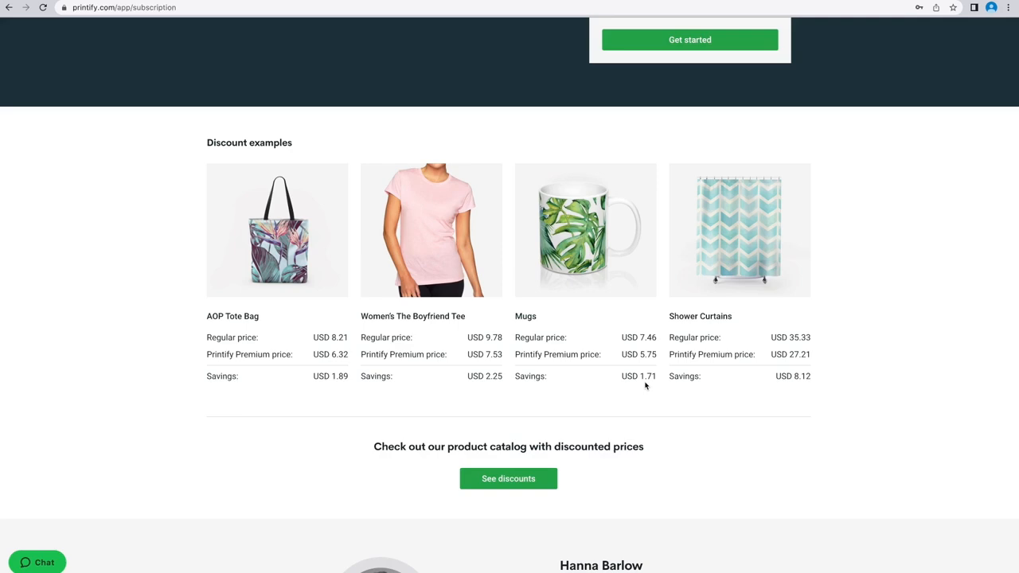
scroll(645, 386, up, 1)
scroll(659, 403, down, 5)
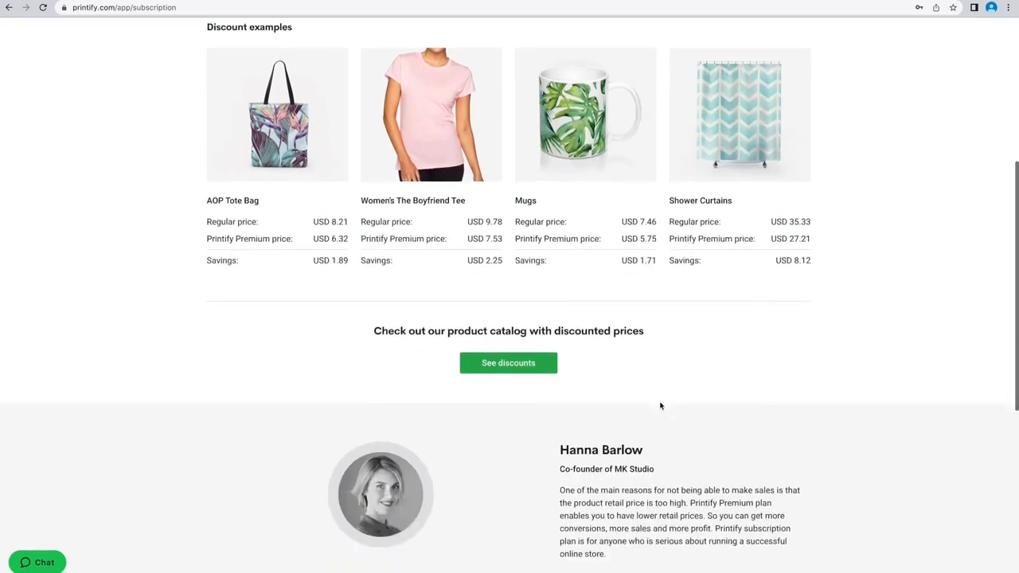
scroll(659, 402, down, 3)
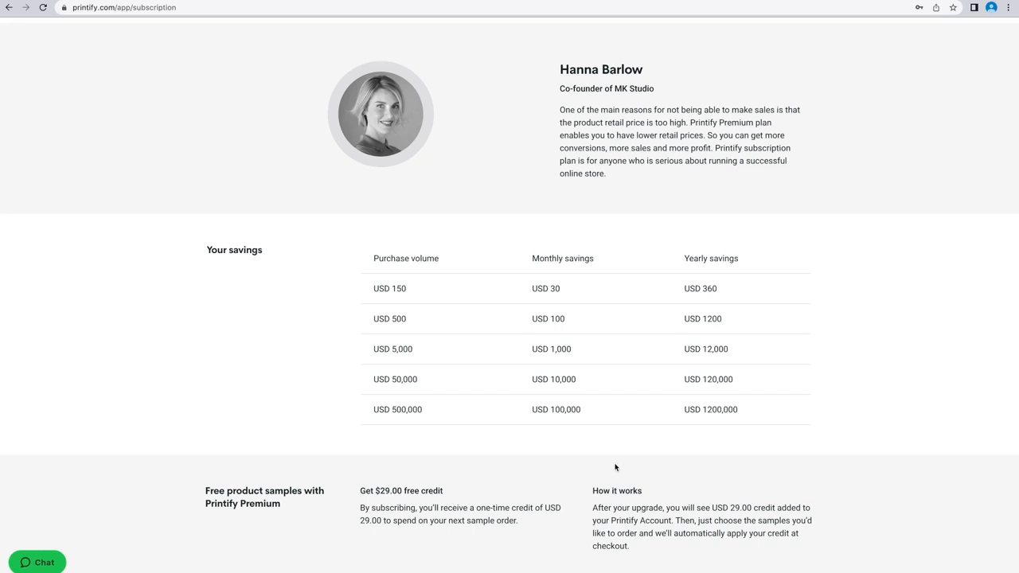
scroll(615, 467, up, 5)
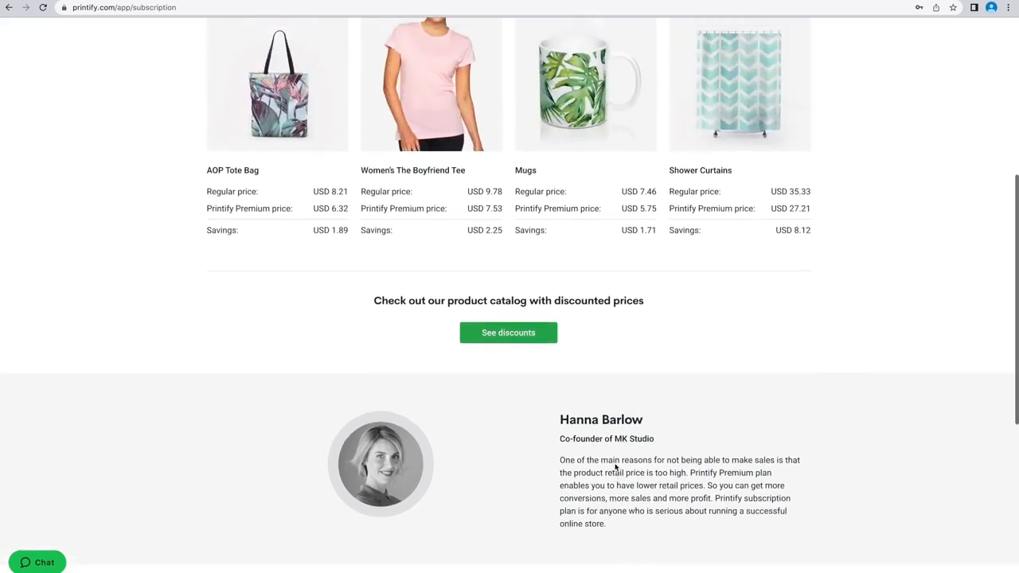
scroll(616, 467, up, 3)
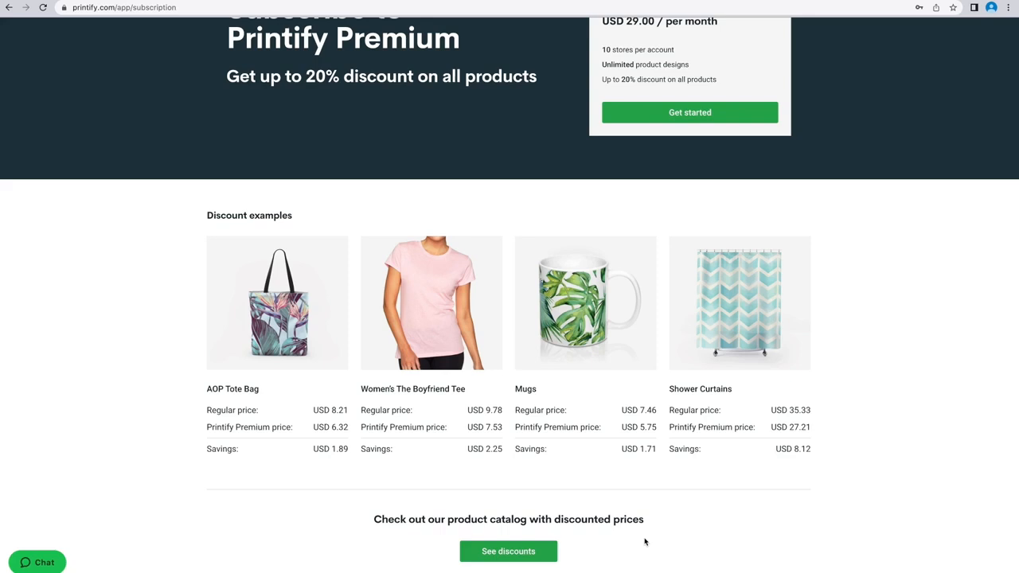
scroll(645, 542, up, 1)
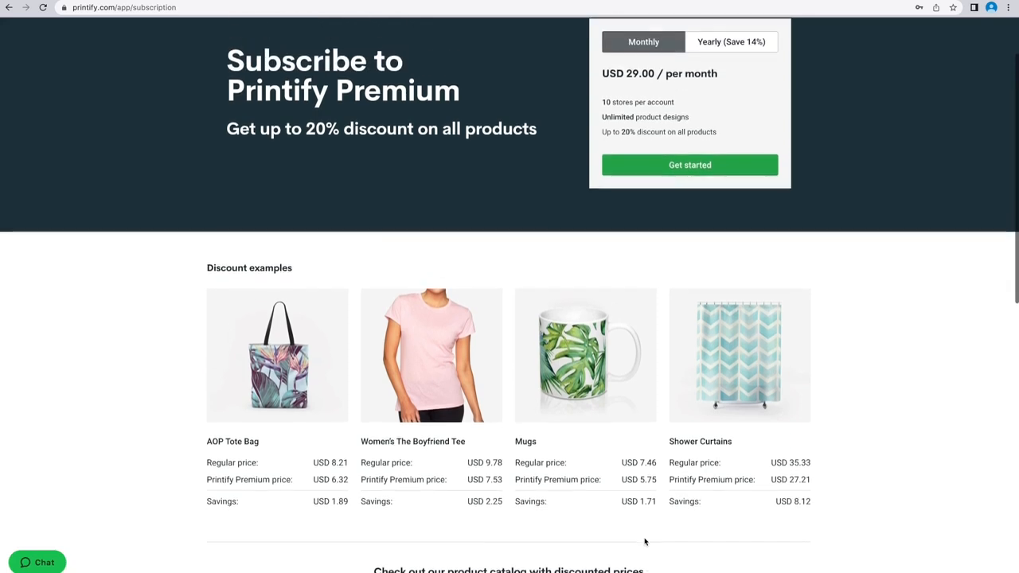